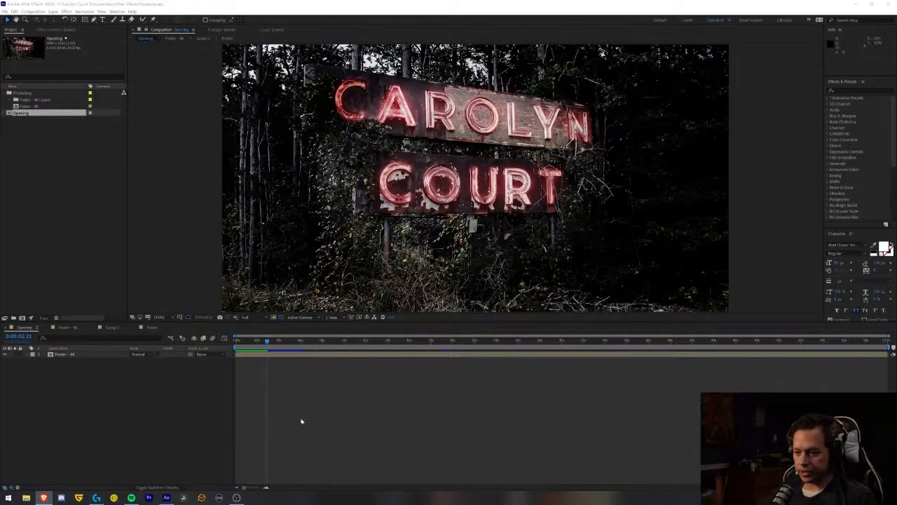
- Return to the start of the Opening timeline and isolate the Group 1 copy 2 layer briefly in the nested glow composition to inspect it
left_click(264, 409)
key("Home")
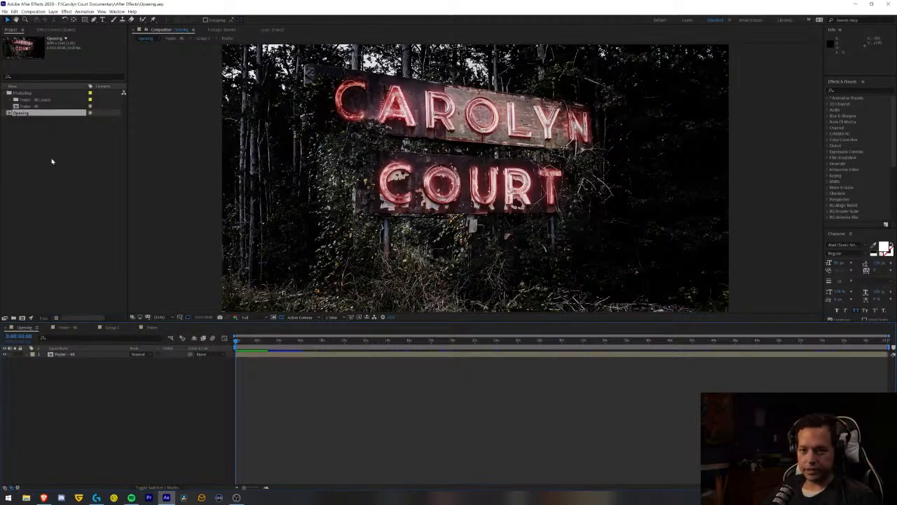
left_click(33, 121)
left_click(151, 327)
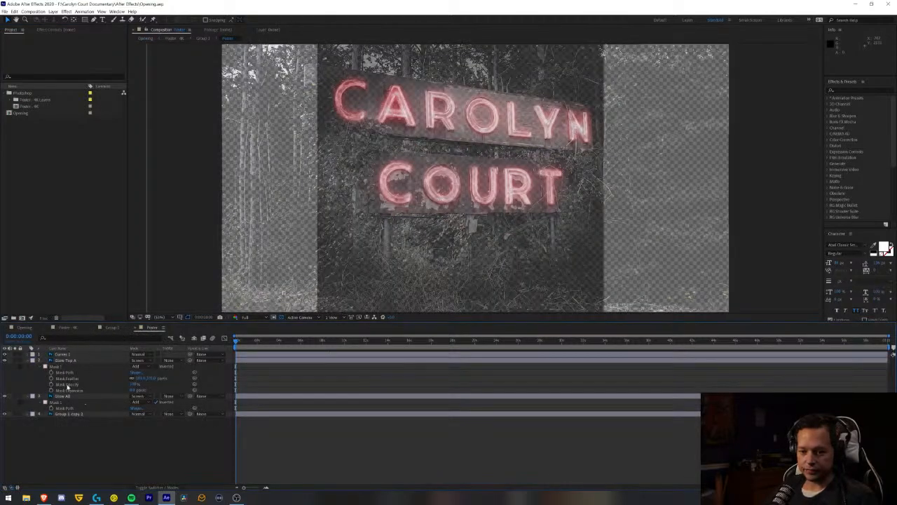
left_click(15, 414)
left_click(15, 414)
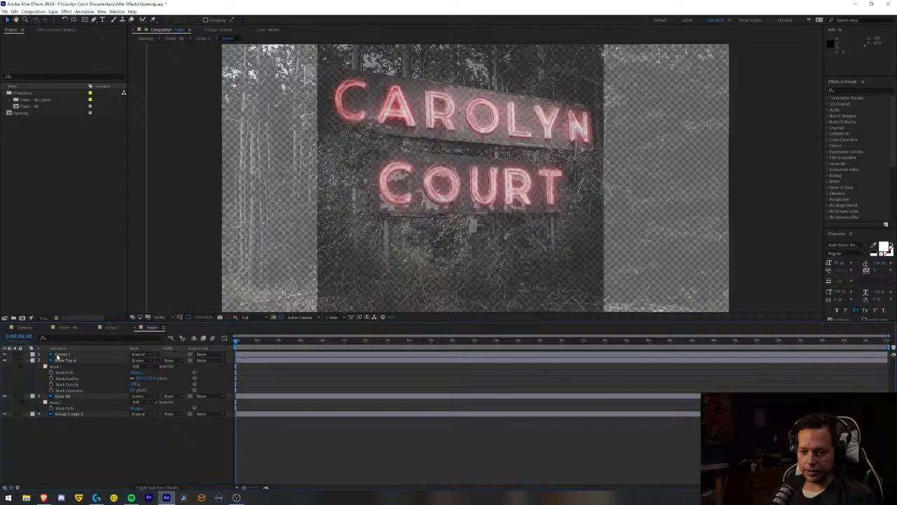
- Solo the Group 1 copy layer in the Group 1 composition to inspect the unlit sign photo, and restore the full view
left_click(112, 327)
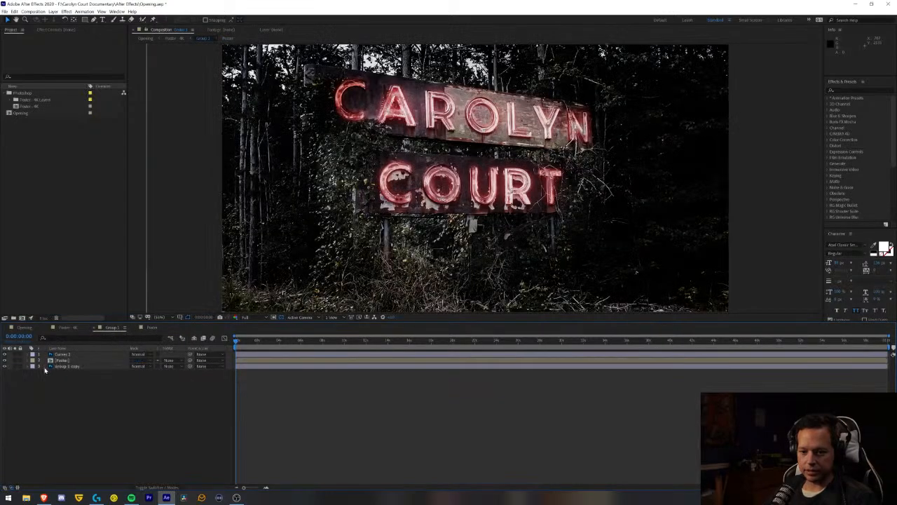
left_click(15, 366)
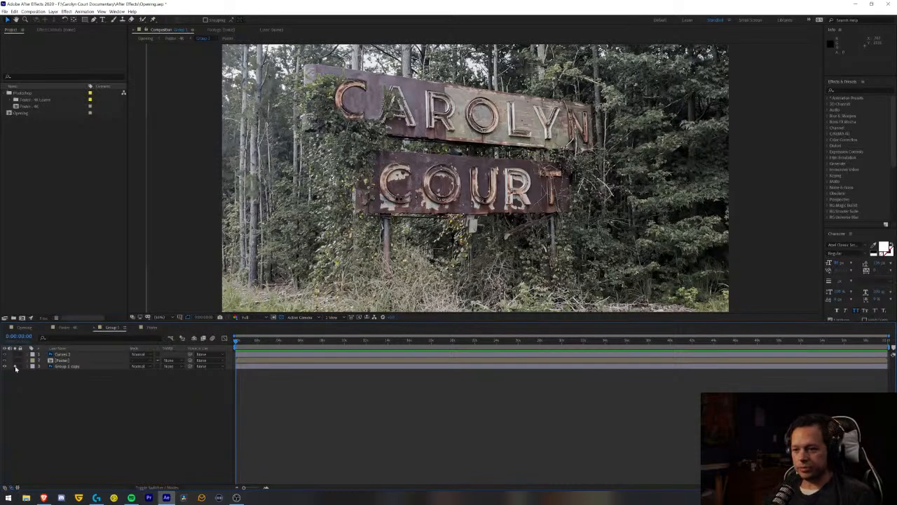
left_click(15, 366)
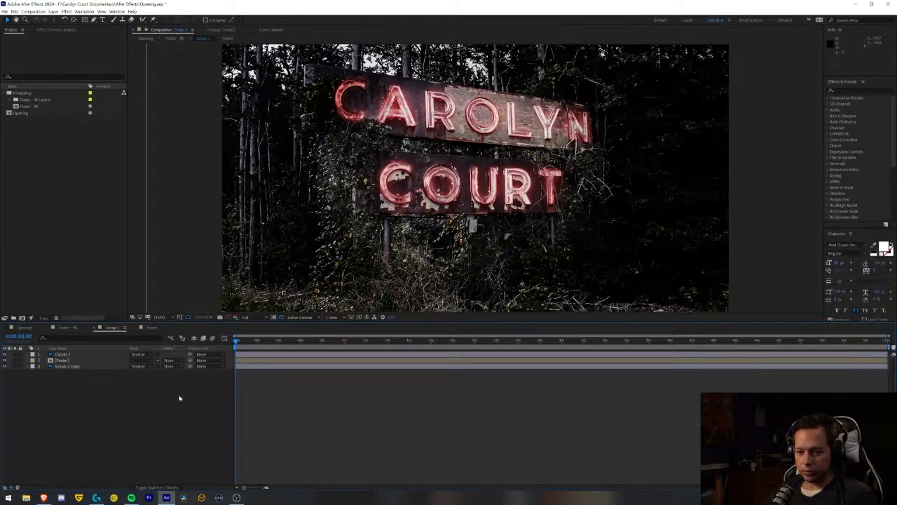
- Preview the flickering neon sign from the beginning of the Opening composition, replaying it to examine the letter A
left_click(27, 328)
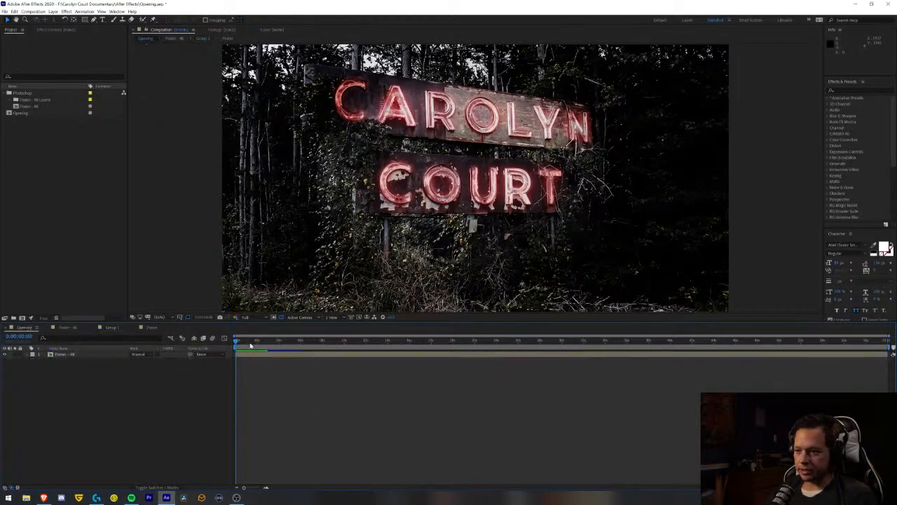
key("space")
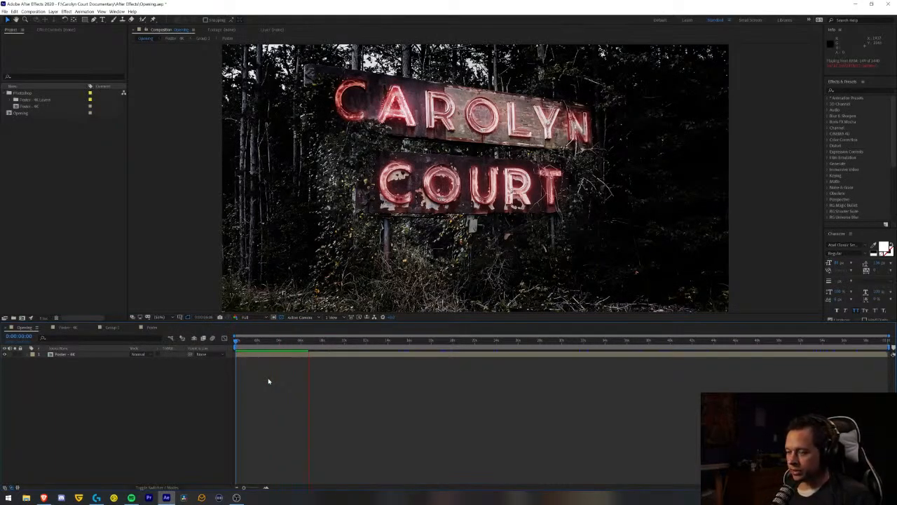
key("space")
key("space")
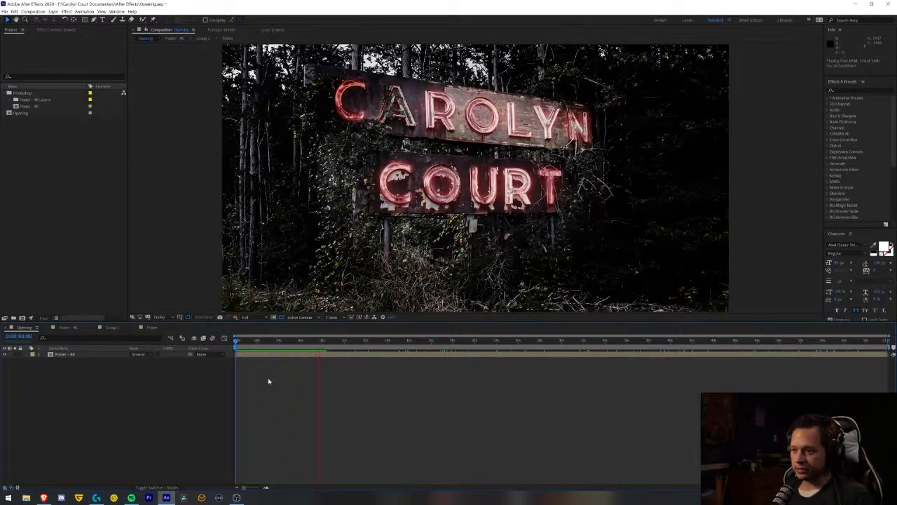
key("space")
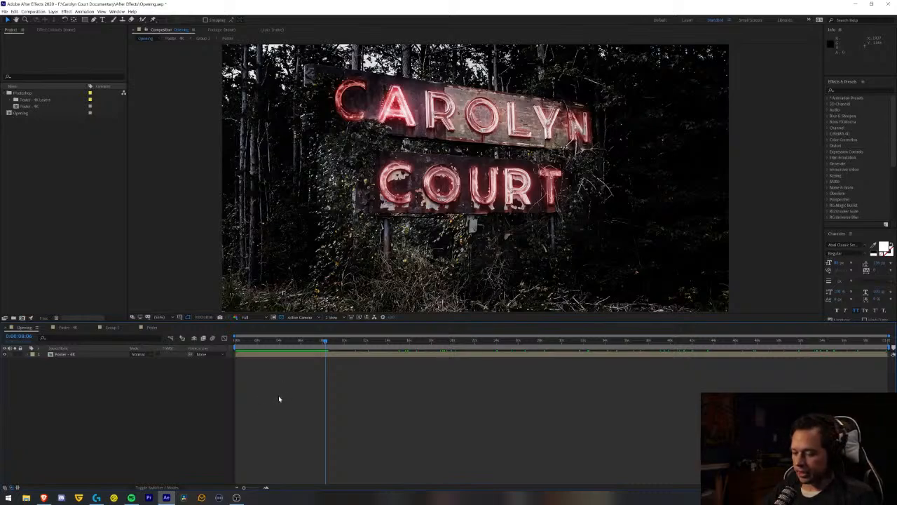
left_click_drag(292, 341, 236, 342)
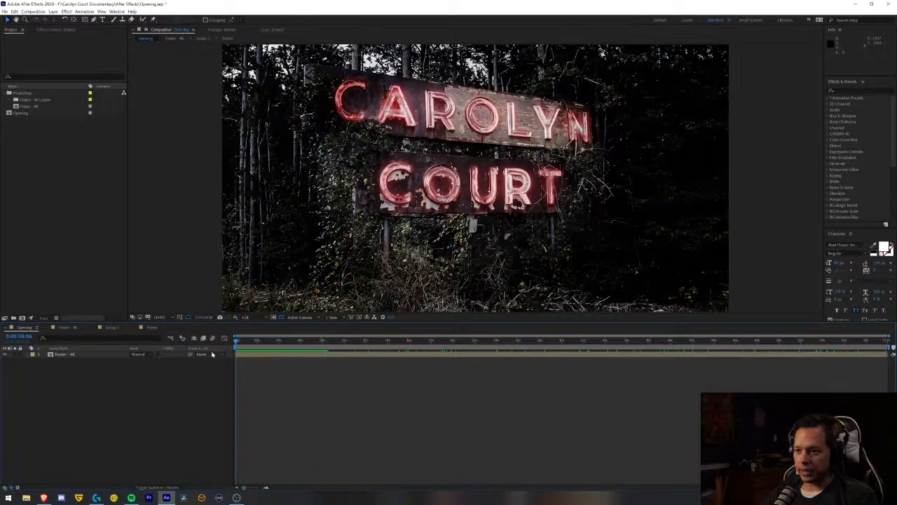
key("space")
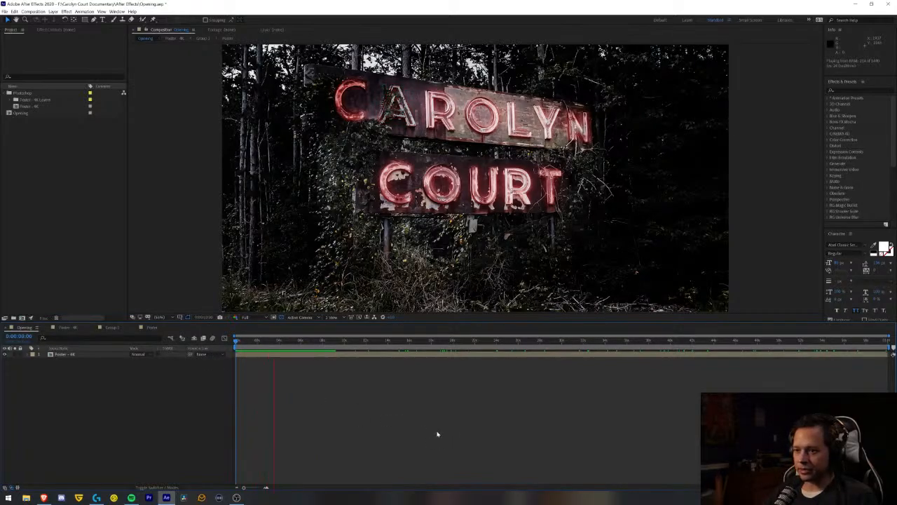
key("space")
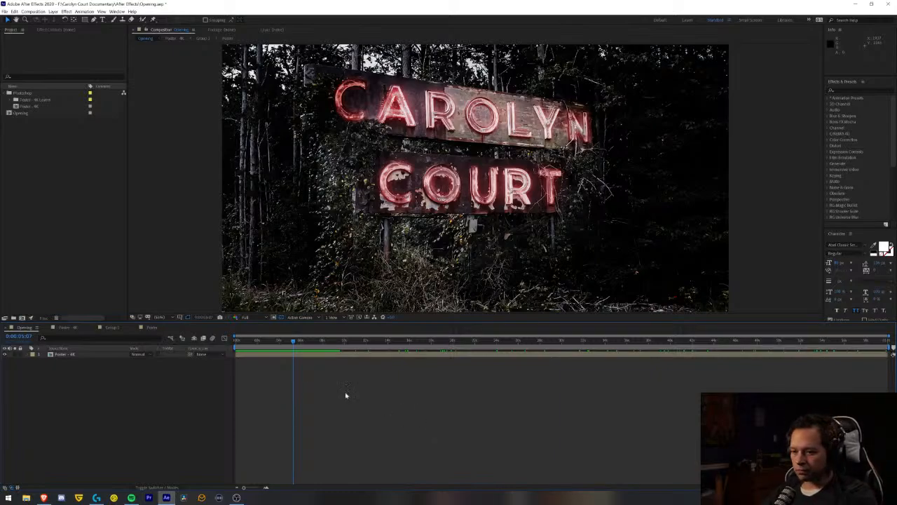
- Collapse the mask properties of the Glow Top A and Glow All layers in the nested glow composition
left_click(154, 328)
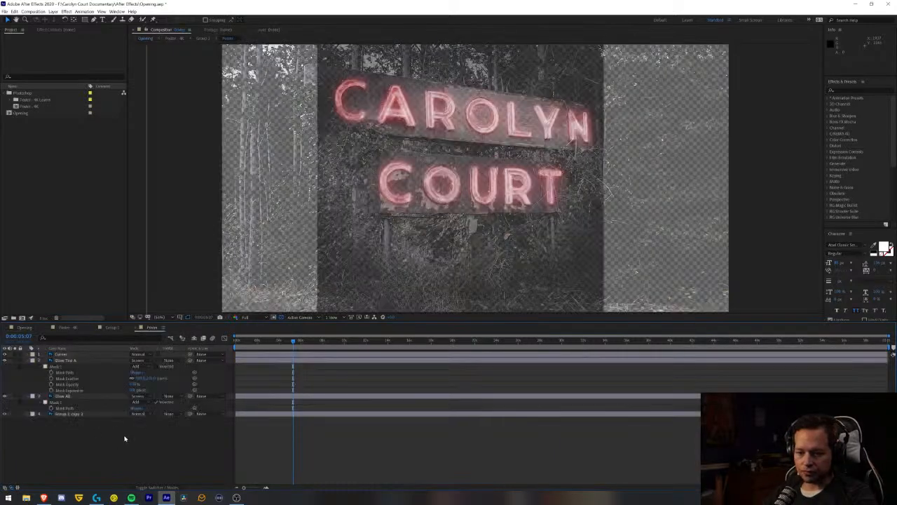
left_click(70, 360)
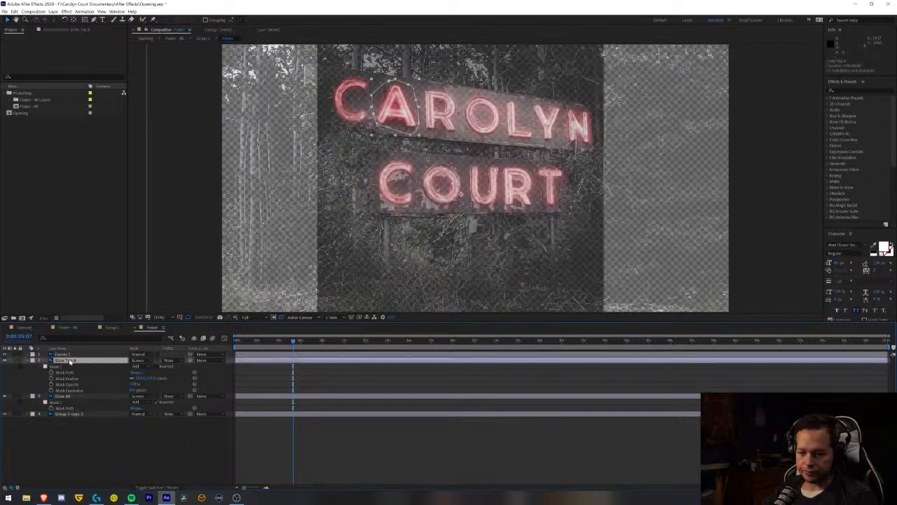
key("u")
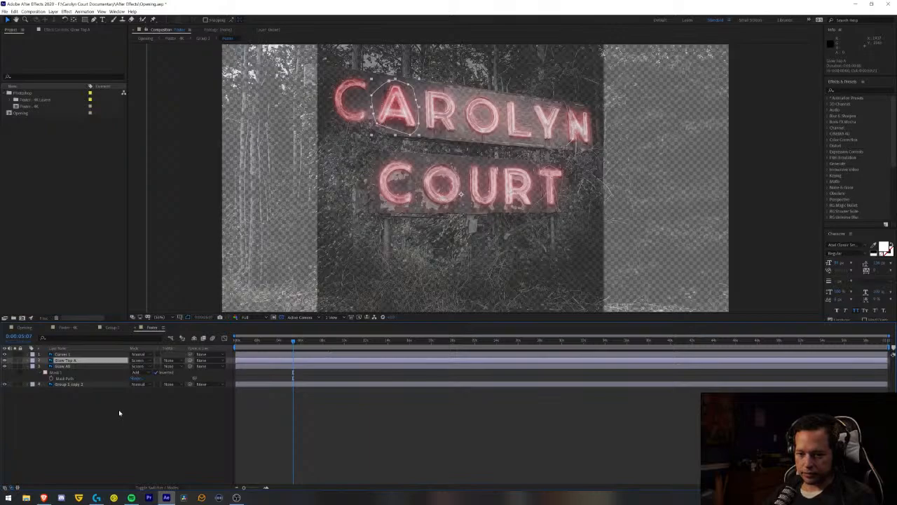
left_click(64, 366)
key("u")
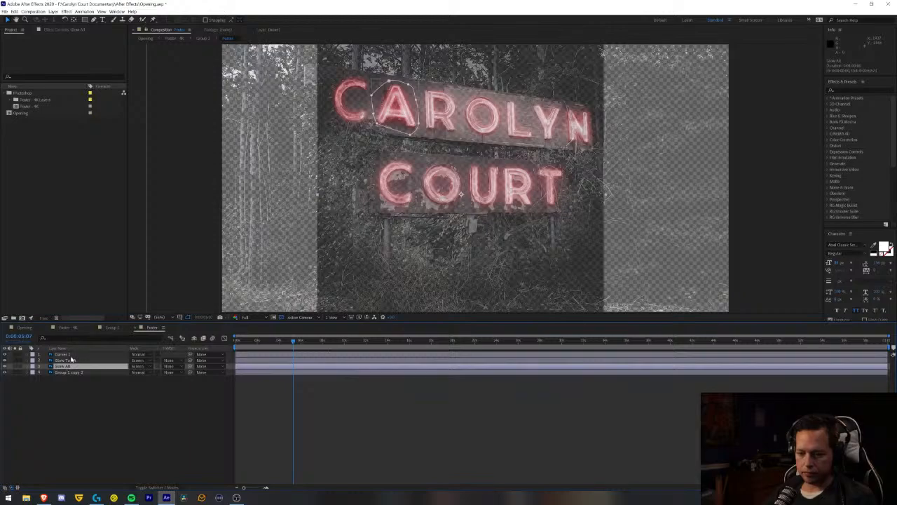
- Change the values in the wiggle expression on the Glow Top A layer's opacity and save the project
left_click(65, 360)
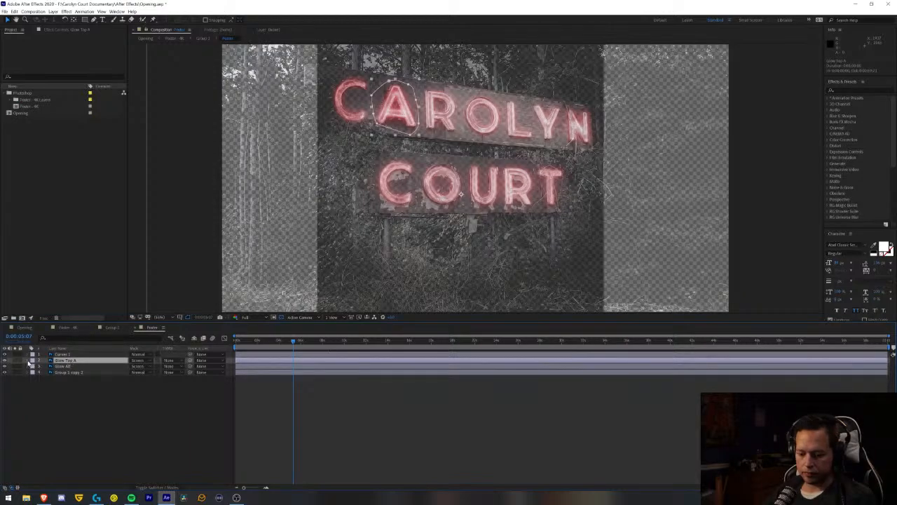
key("t")
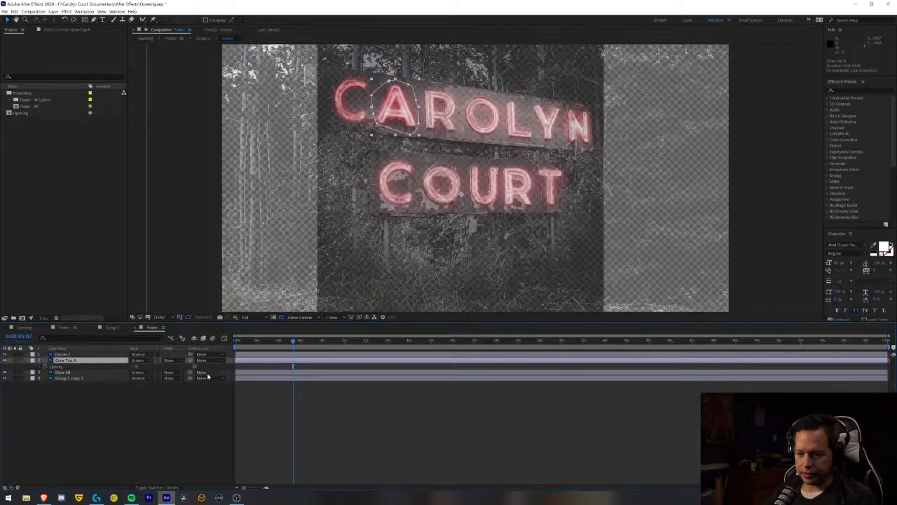
key("t")
key("t")
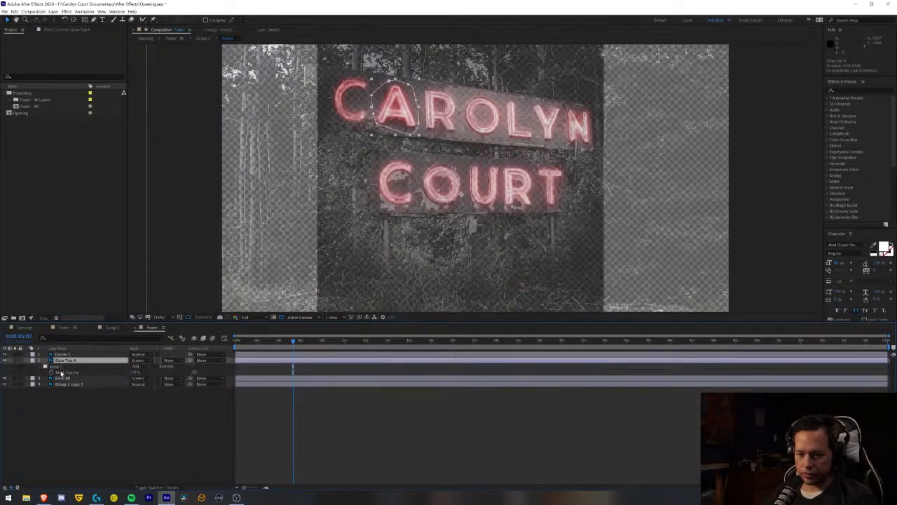
key("t")
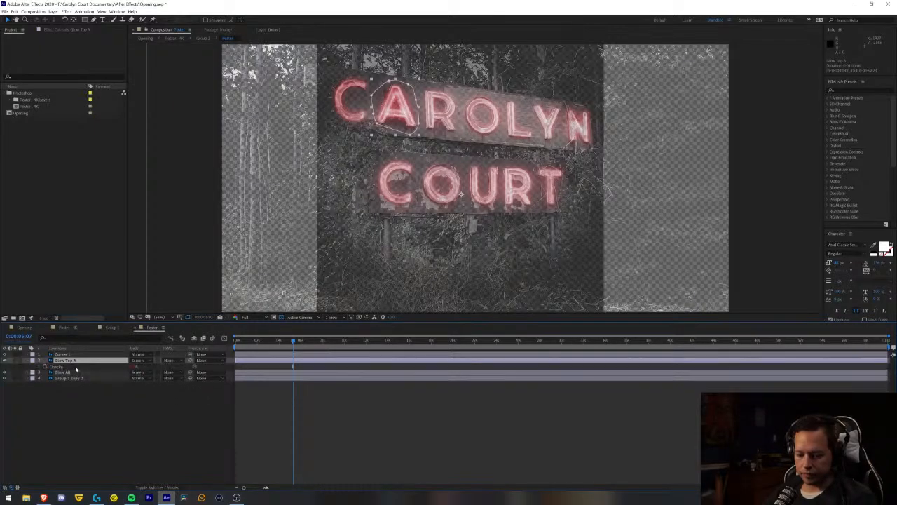
key("t")
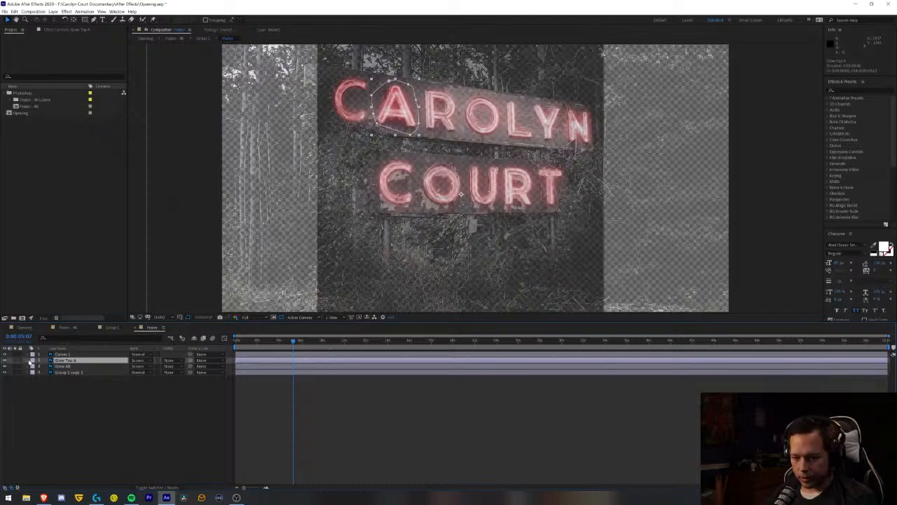
left_click(30, 360)
key("t")
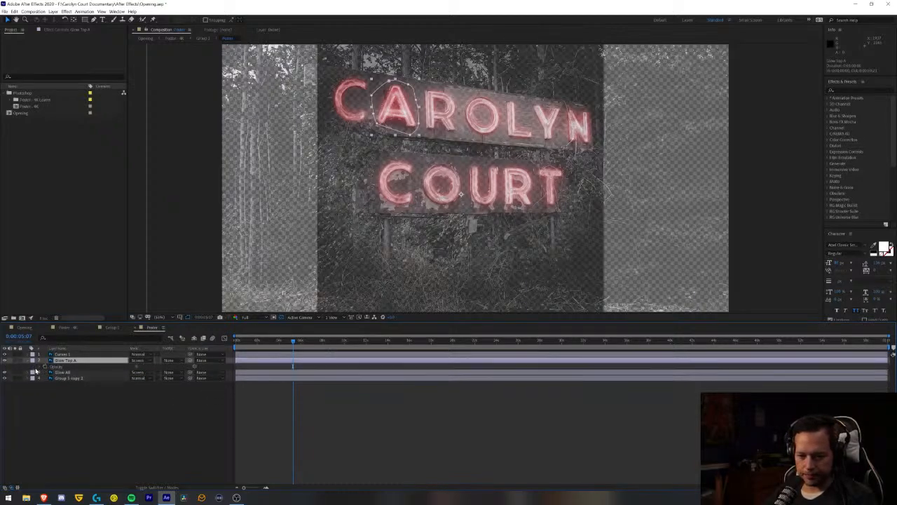
left_click(40, 367)
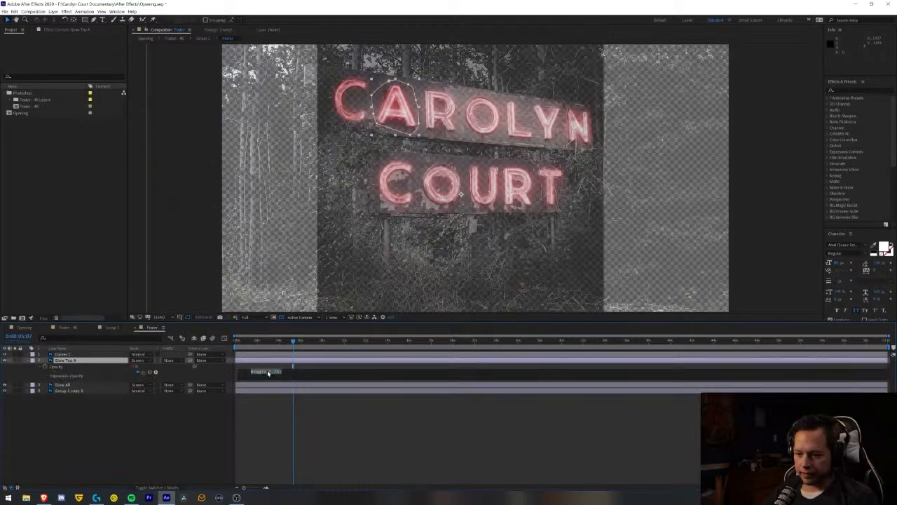
left_click(265, 373)
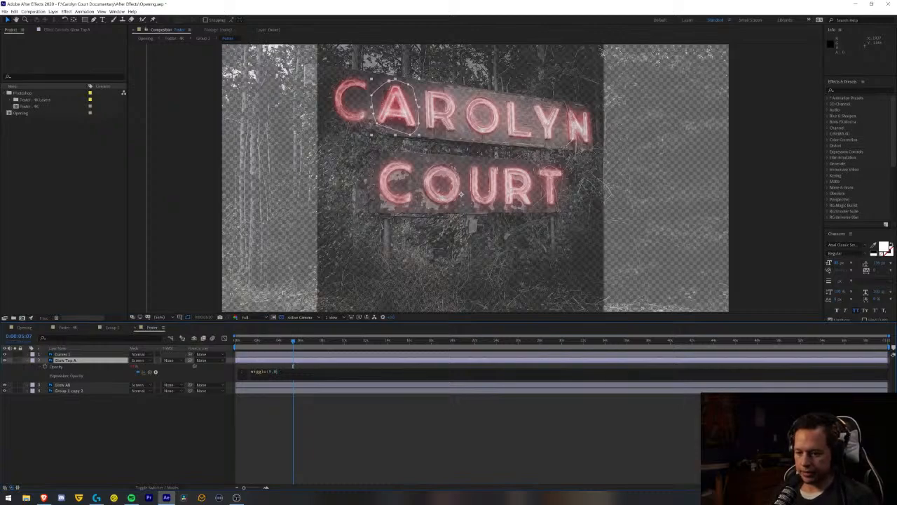
left_click(315, 416)
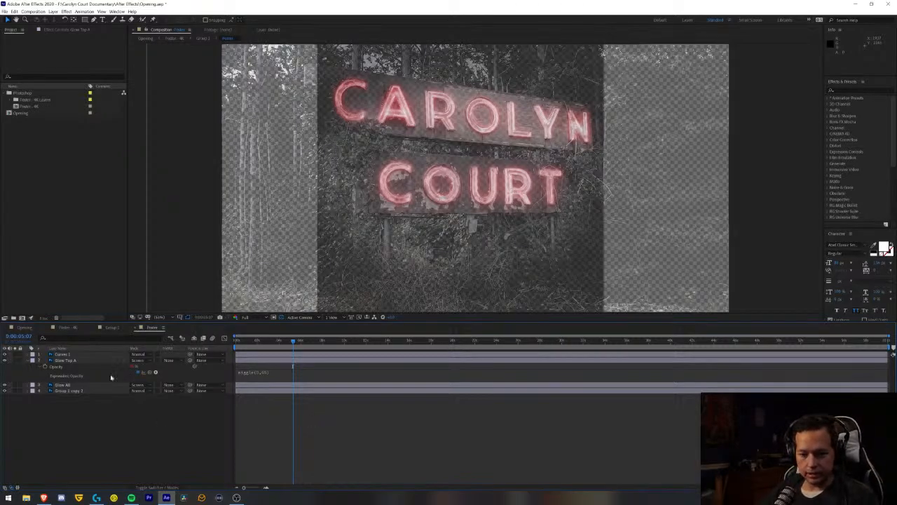
key("ctrl+s")
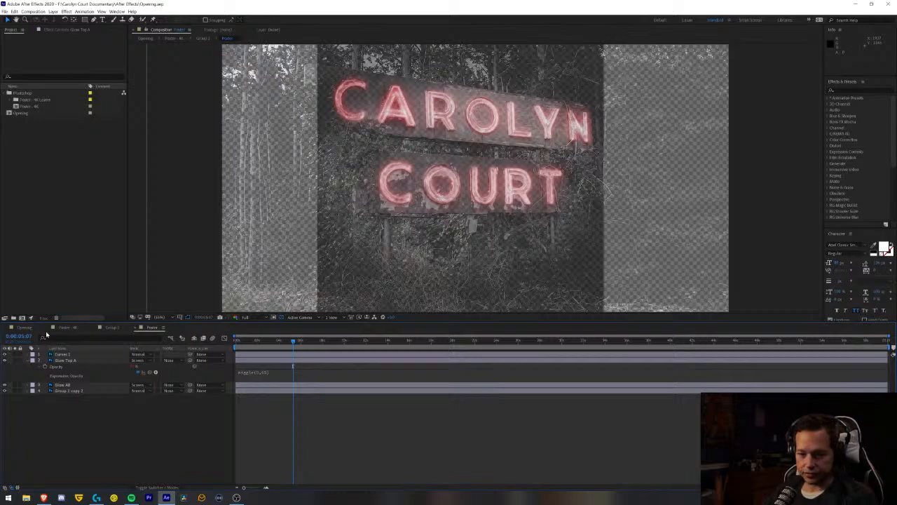
- Play the Opening composition from the start to review the revised flicker on the letter A
left_click(25, 328)
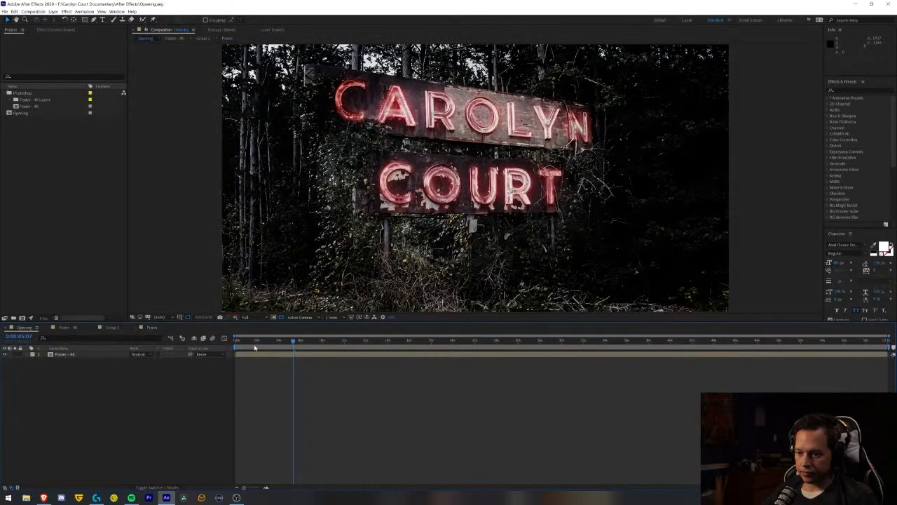
key("space")
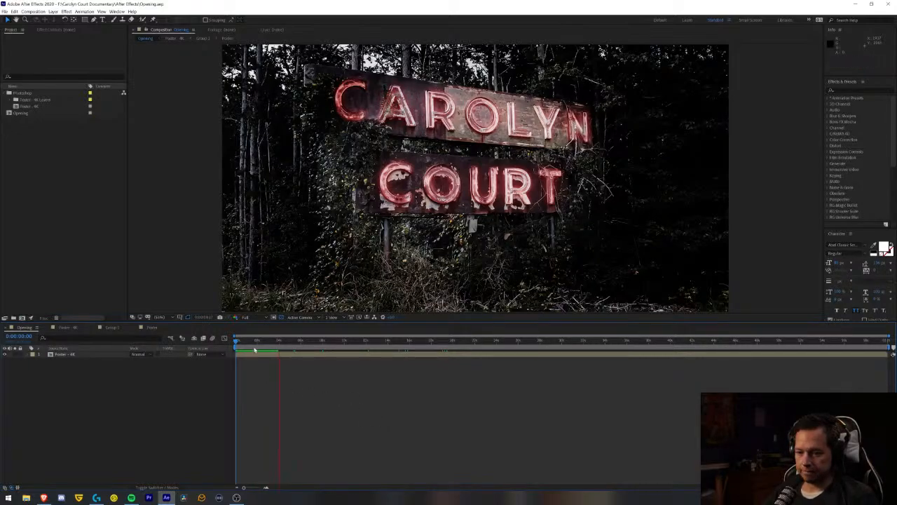
left_click_drag(258, 341, 197, 344)
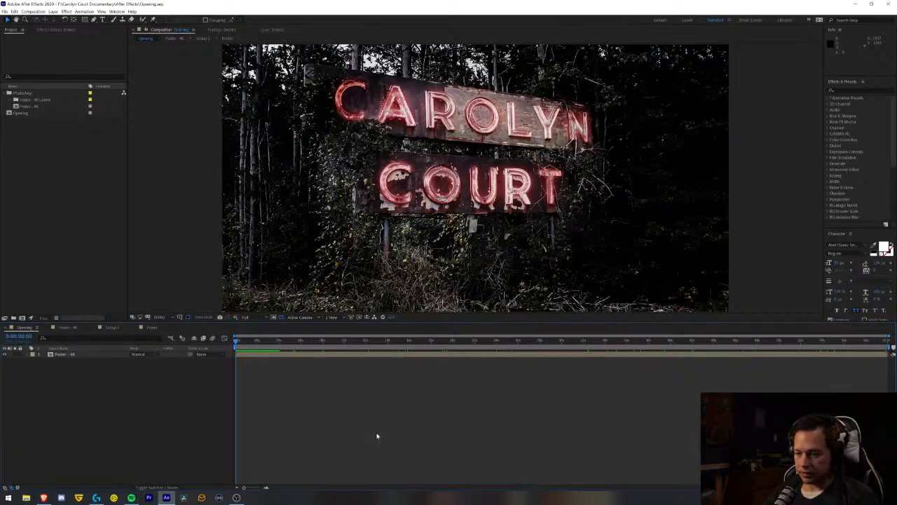
key("space")
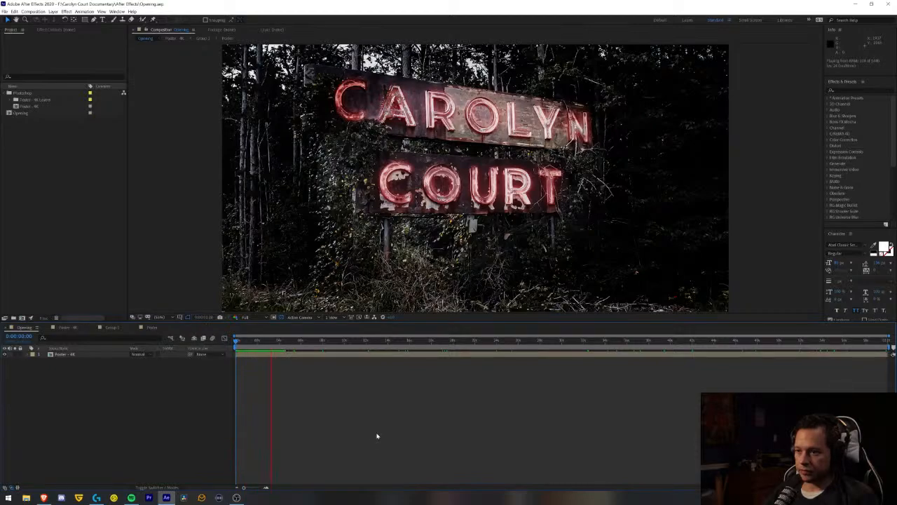
key("space")
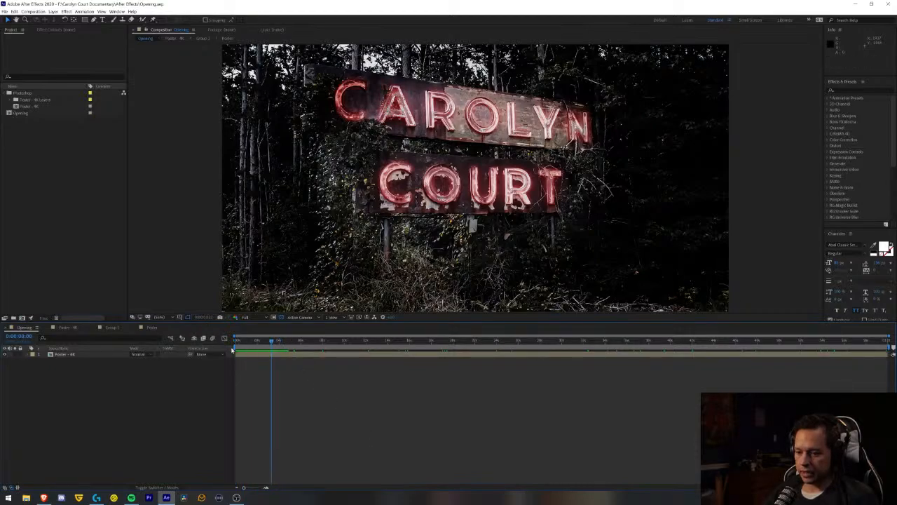
key("space")
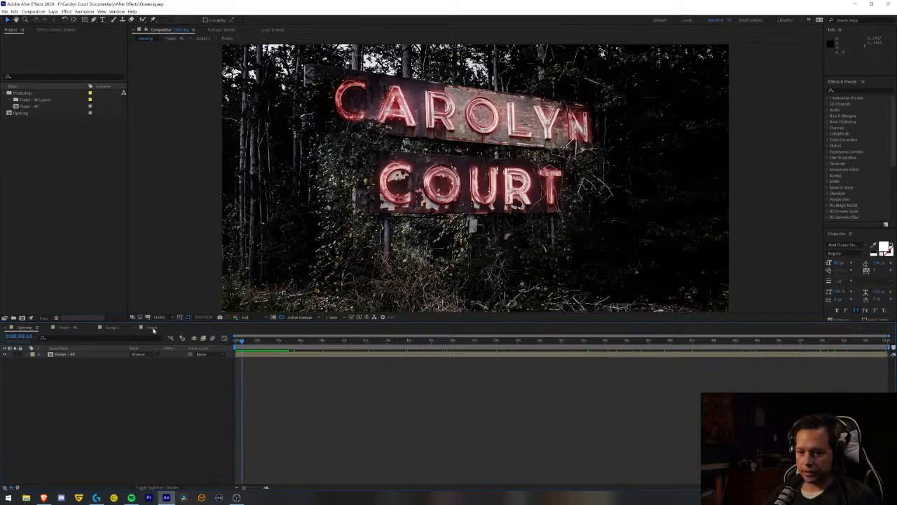
- Adjust the frequency in the Glow Top A opacity's wiggle expression again in the nested glow composition
left_click(153, 329)
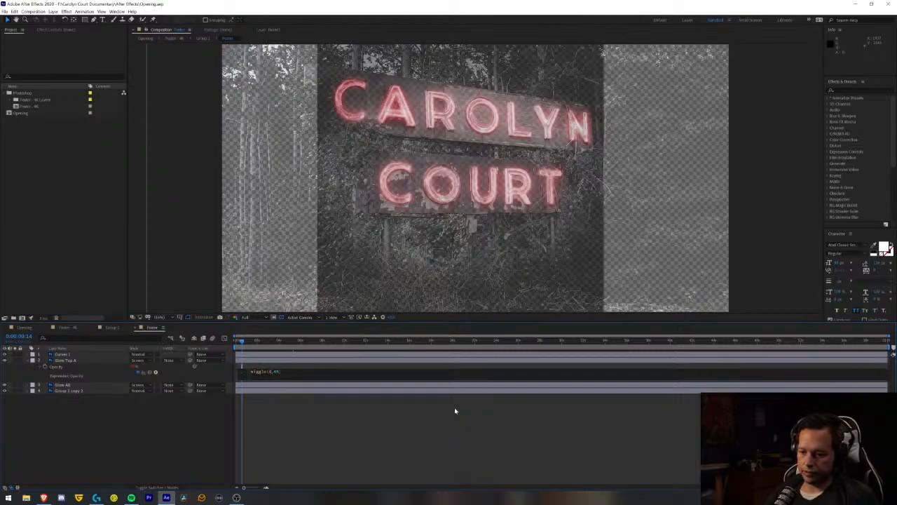
left_click(354, 430)
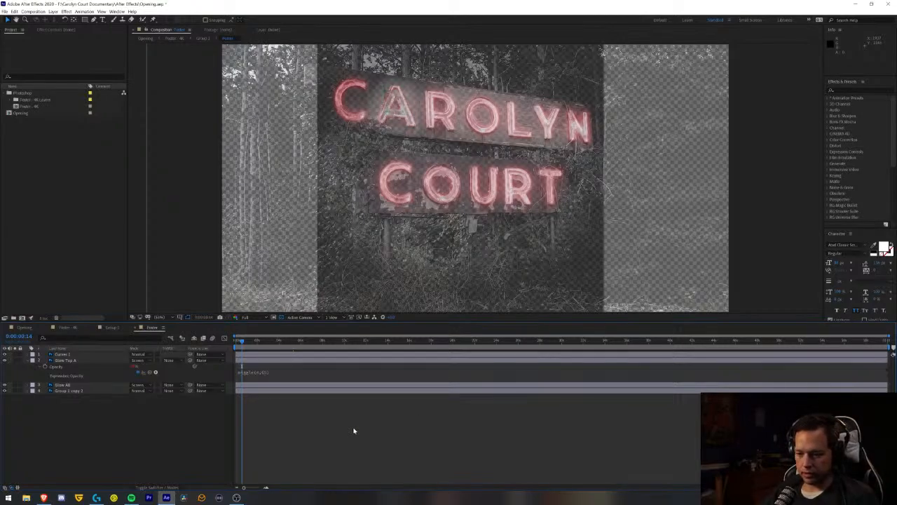
- Play the Opening composition from the start several times to review the flicker on the letter A
left_click(25, 327)
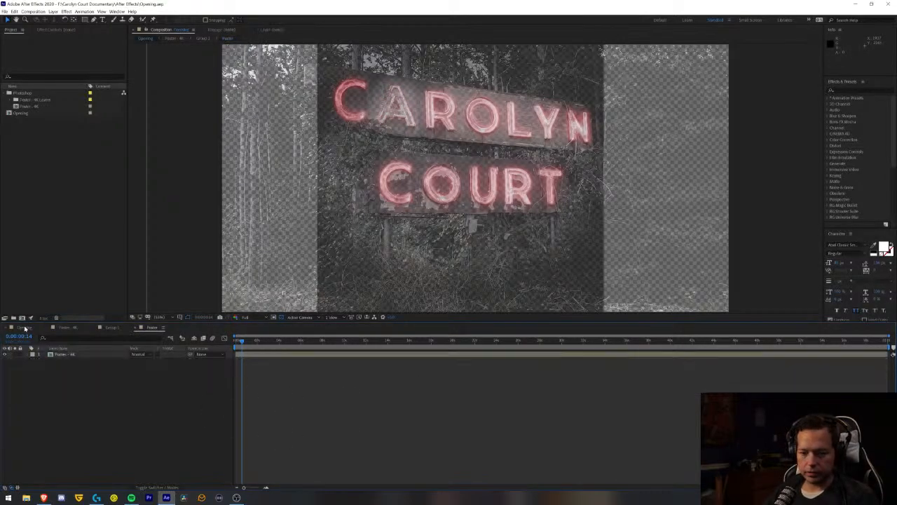
left_click_drag(243, 344, 236, 342)
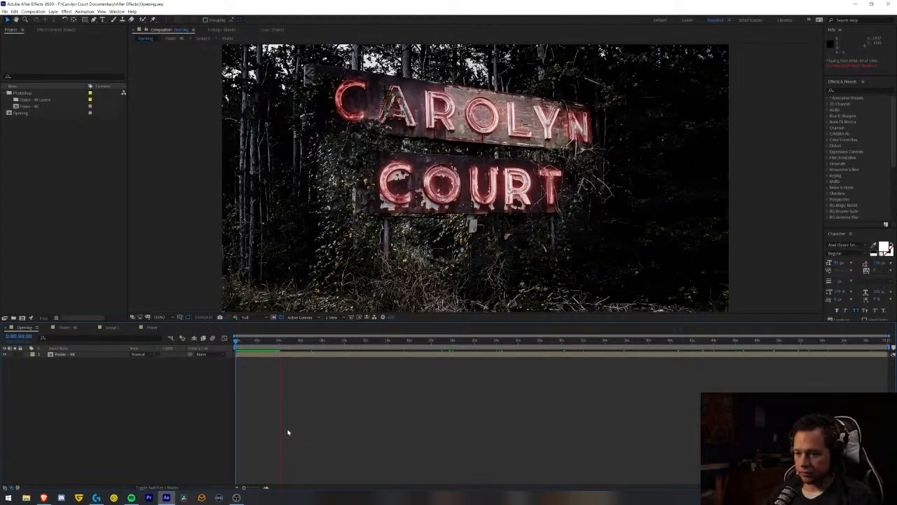
key("space")
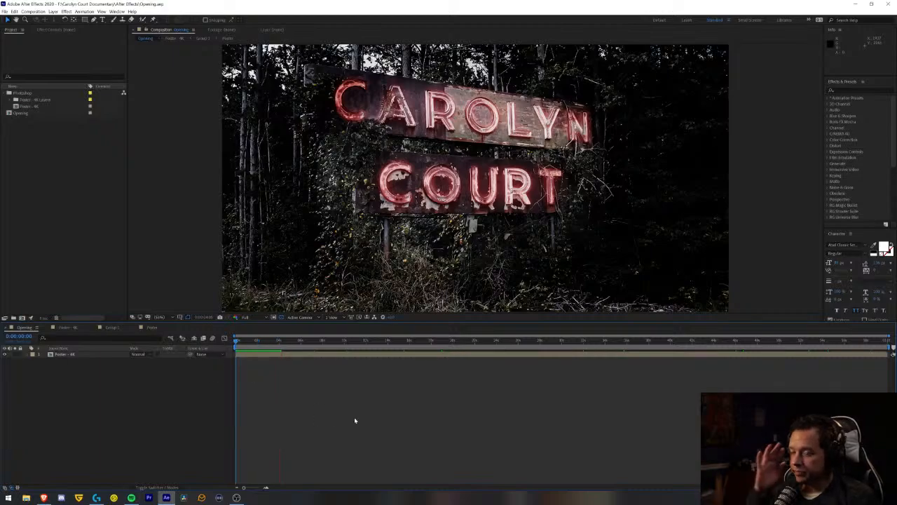
key("space")
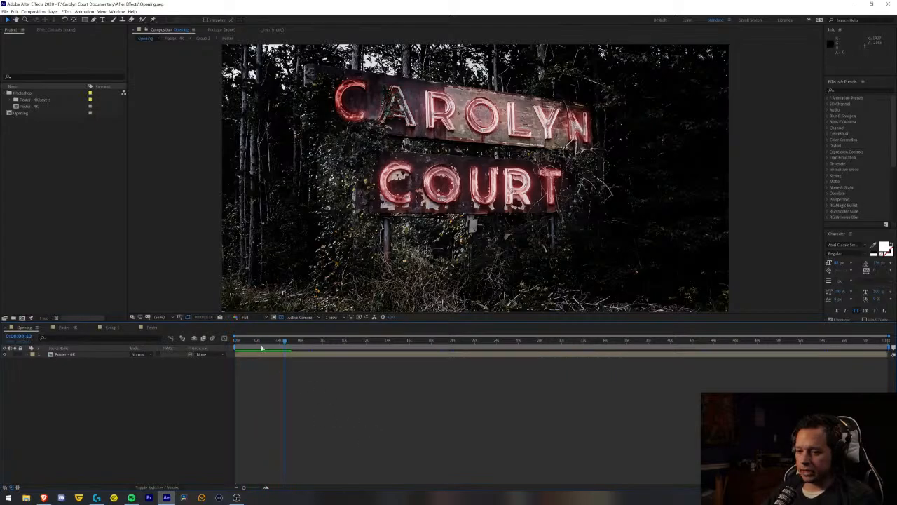
key("space")
key("space")
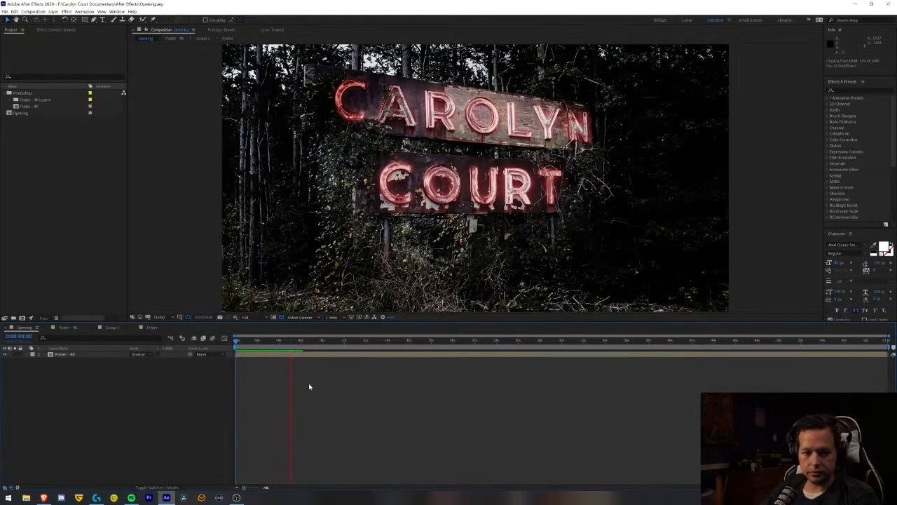
key("space")
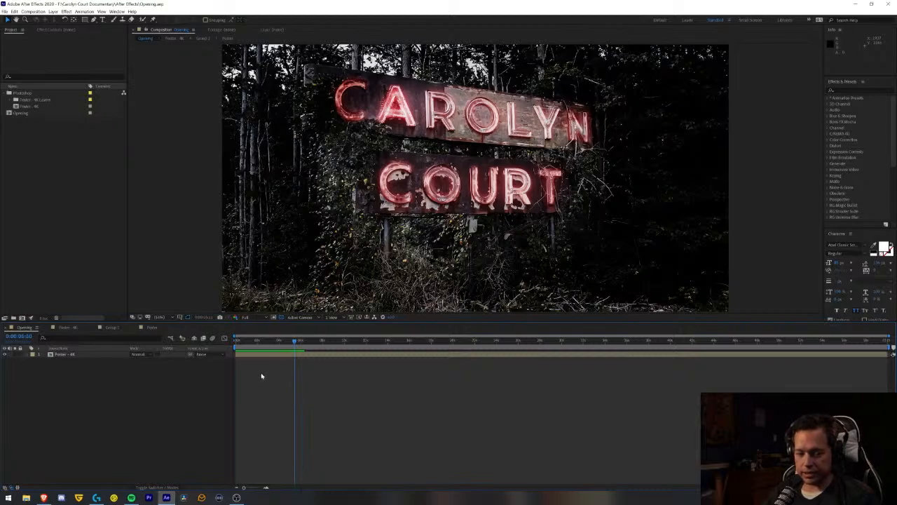
key("Home")
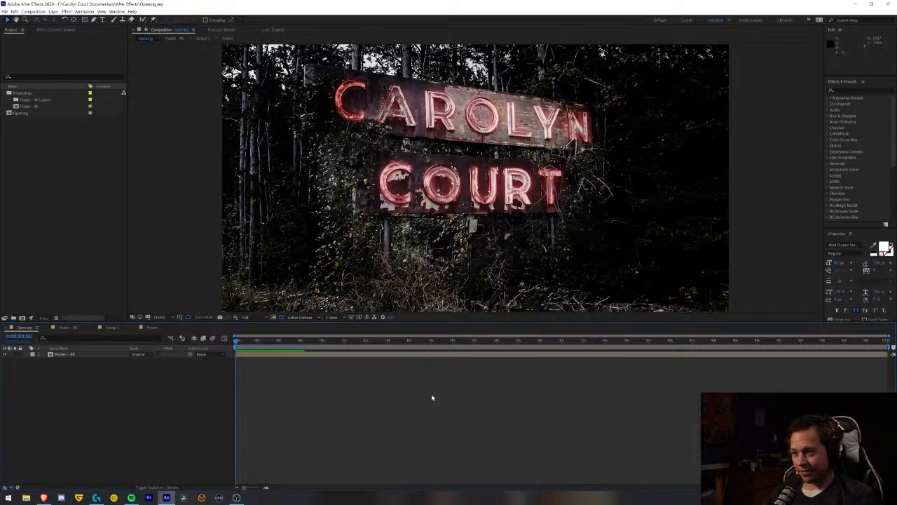
key("space")
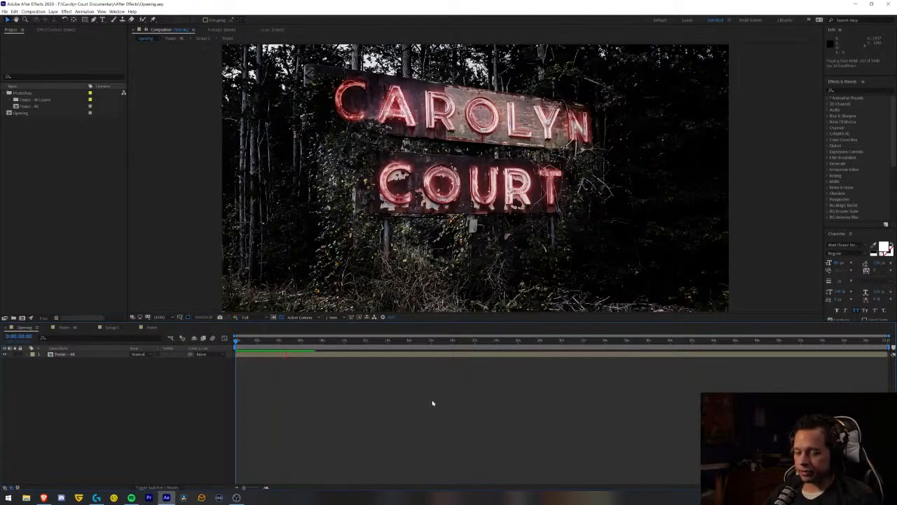
key("space")
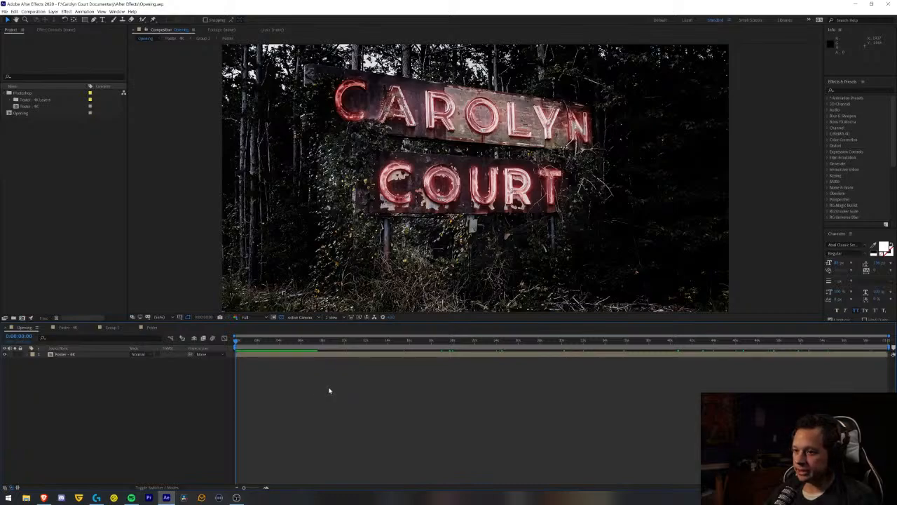
key("space")
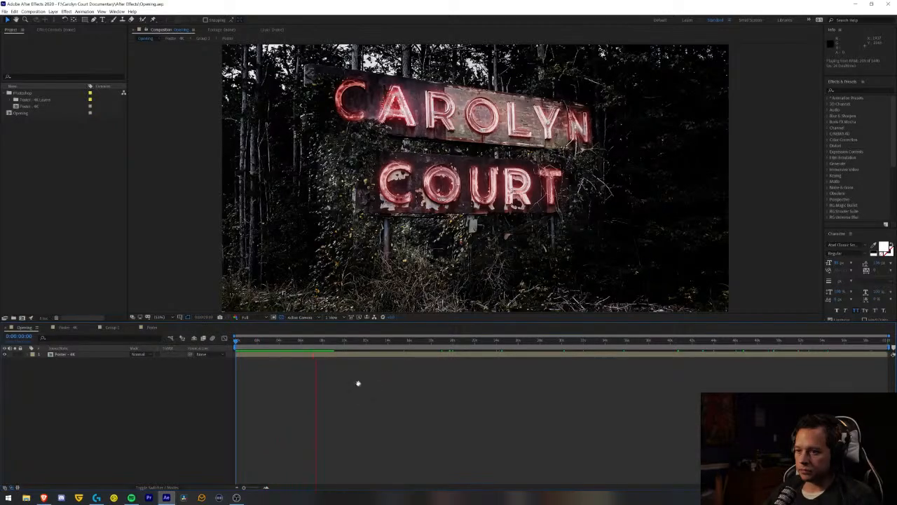
key("space")
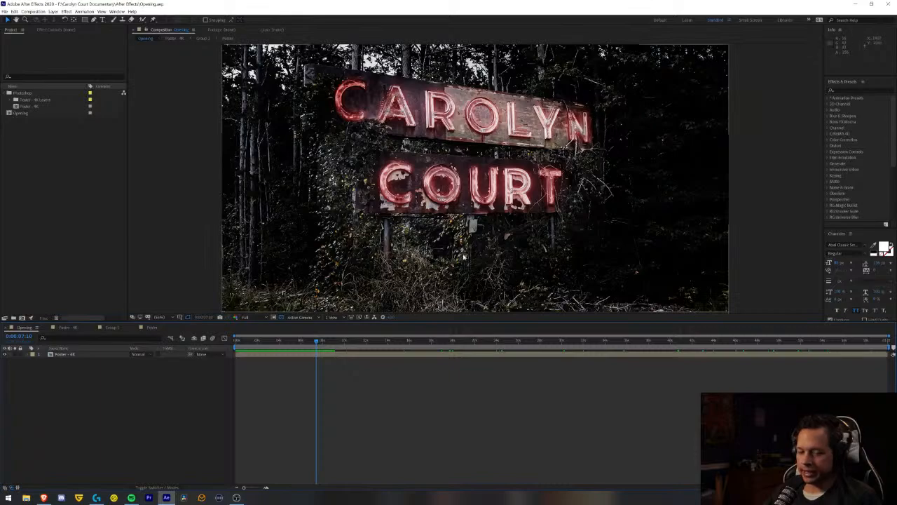
- Duplicate the Glow Top A layer in the nested glow composition and rename the copy Glow Top N
left_click(153, 327)
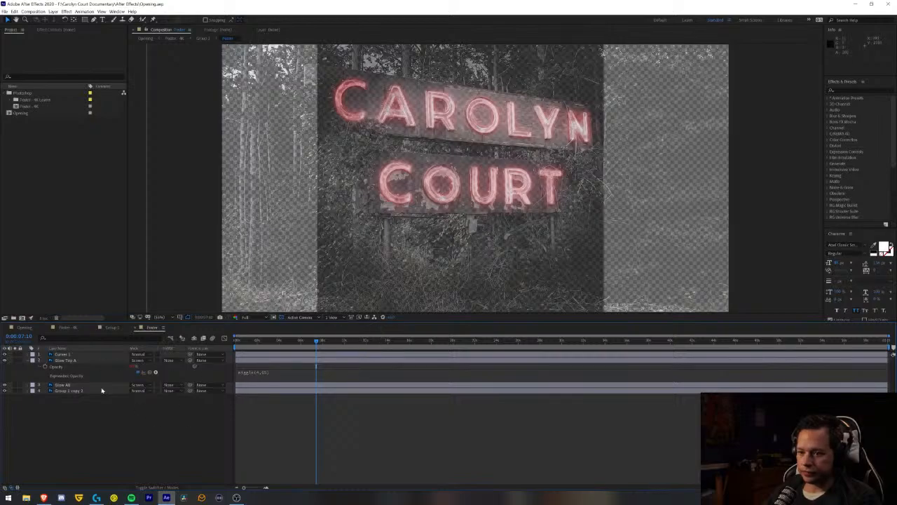
left_click(68, 361)
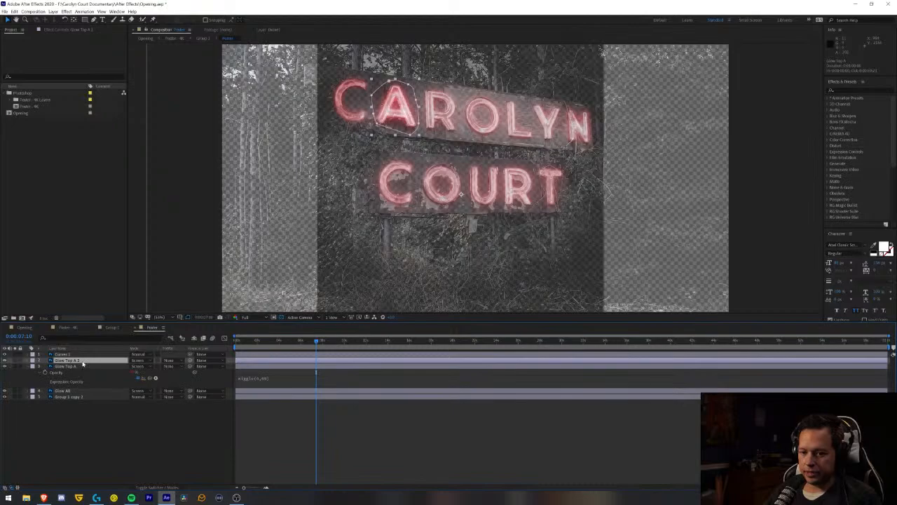
key("Return")
left_click(82, 360)
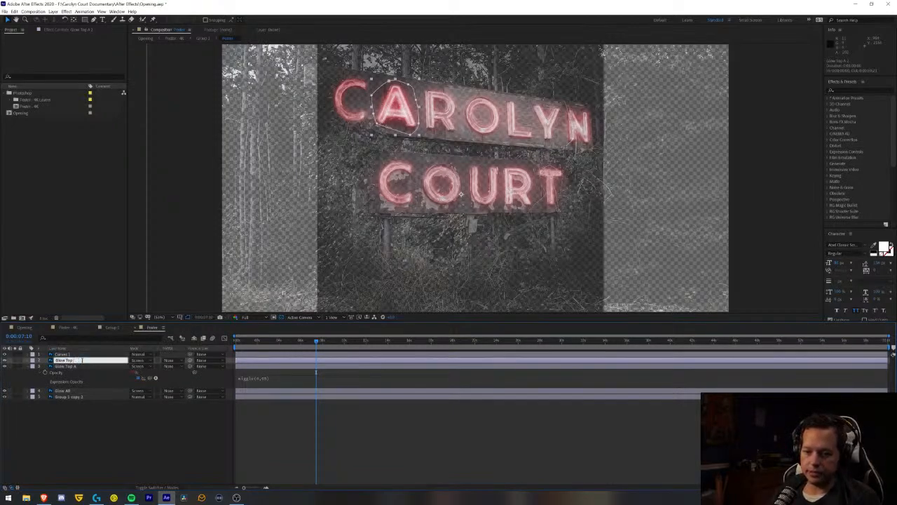
left_click(106, 421)
- Move the Glow Top N layer's mask from the letter A onto the letter N in CAROLYN
left_click(78, 361)
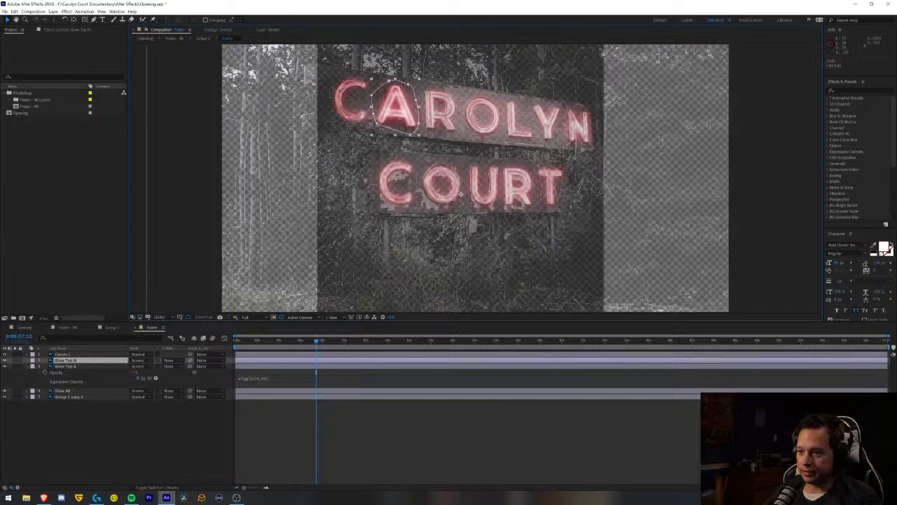
key("Return")
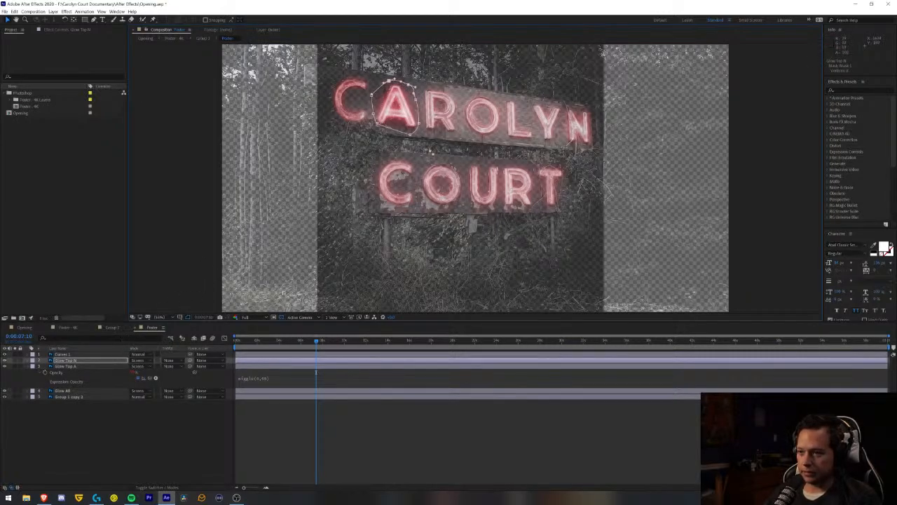
left_click_drag(425, 145, 575, 106)
left_click(578, 104)
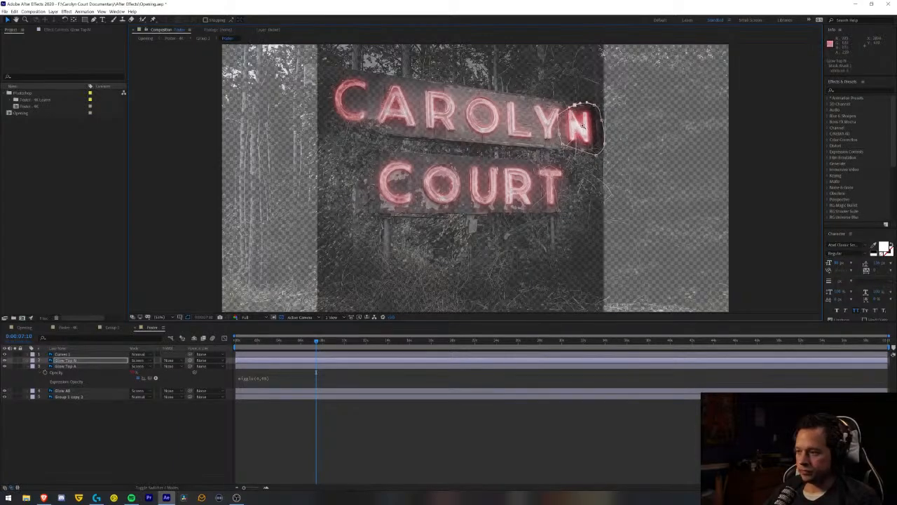
- Tighten the Glow Top N mask around the letter N by pulling its points inward and deleting the surplus point on its upper-right curve
scroll(460, 188, "up", 1)
scroll(462, 194, "up", 1)
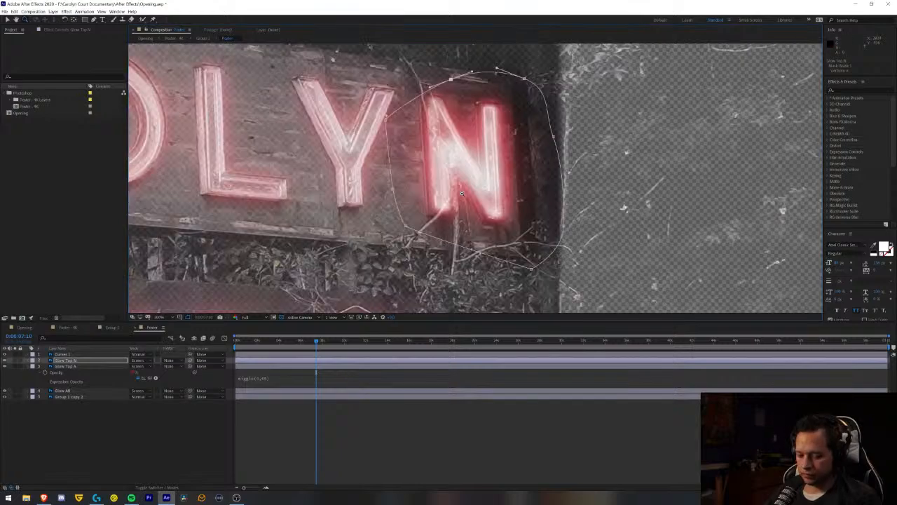
left_click_drag(387, 118, 418, 90)
left_click_drag(393, 188, 410, 164)
left_click_drag(532, 268, 487, 235)
left_click_drag(564, 225, 525, 218)
left_click_drag(554, 137, 530, 135)
left_click_drag(525, 78, 502, 94)
key("Delete")
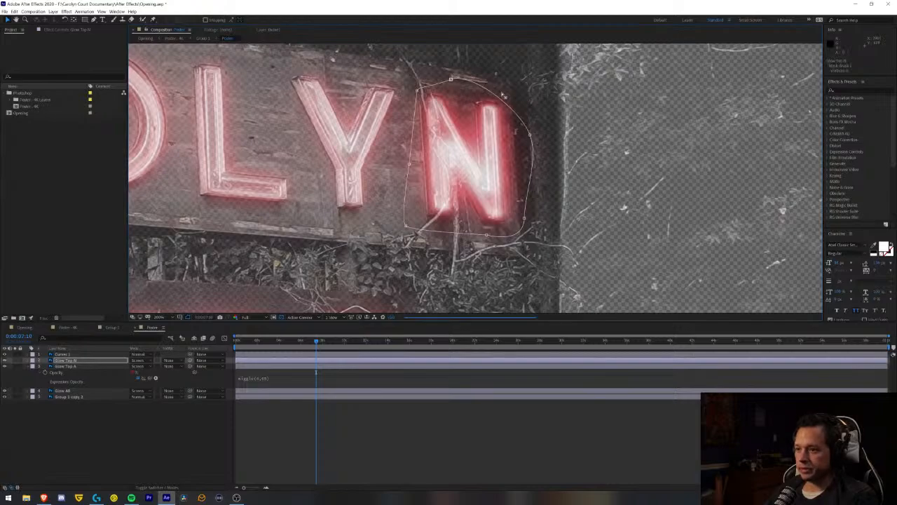
- Shift the mask's top point toward the middle of the N and round the curve along the letter's lower-right side
left_click_drag(451, 78, 474, 85)
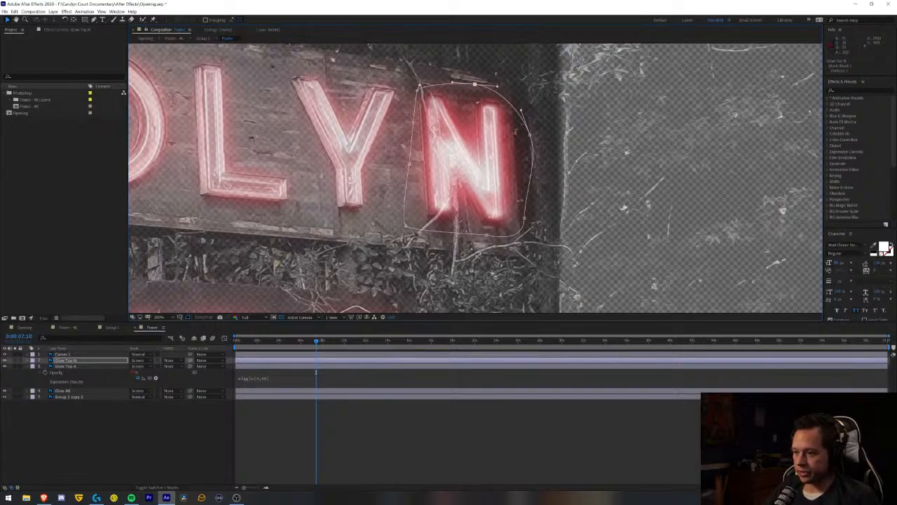
left_click(524, 219)
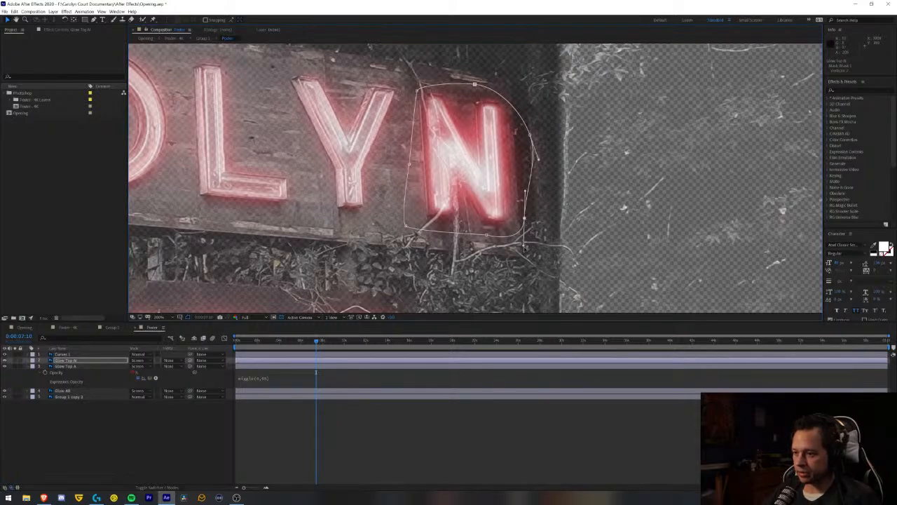
left_click_drag(524, 248, 524, 221)
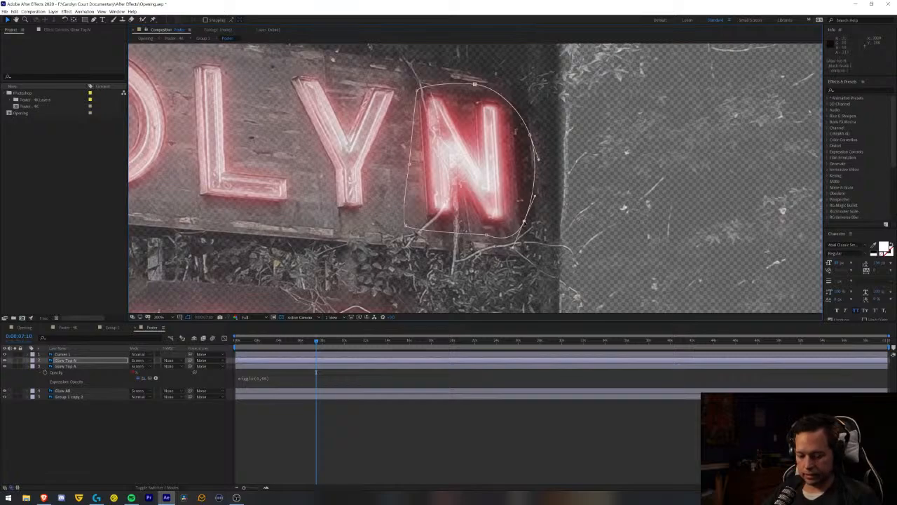
left_click(368, 452)
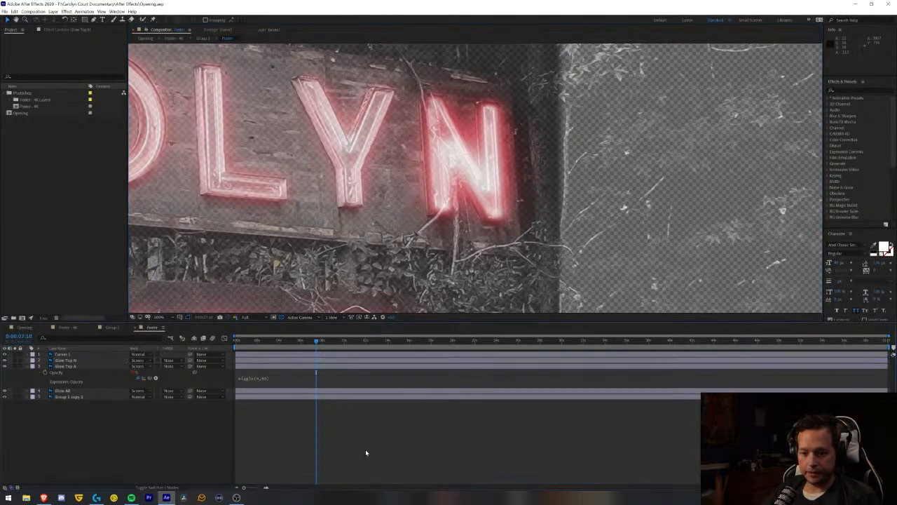
- Show the Glow Top N layer's mask and change its outline color to blue
left_click(65, 360)
key("m")
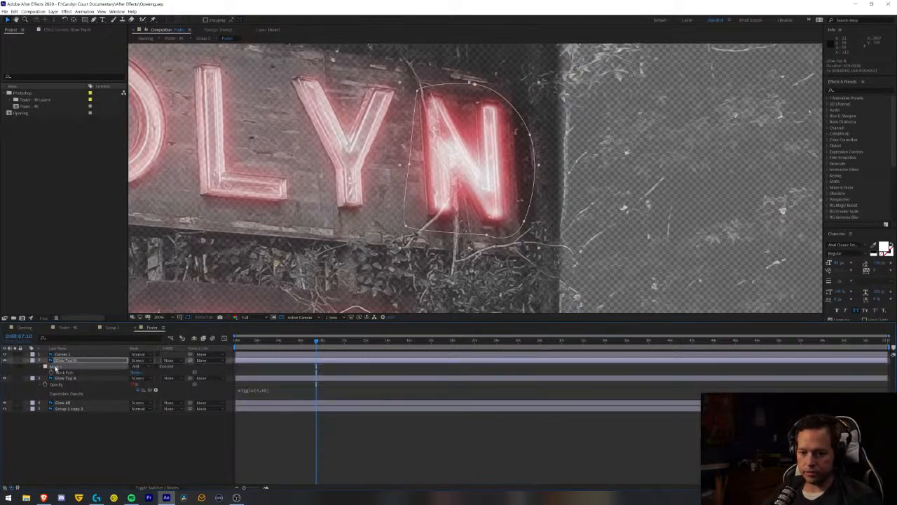
left_click(56, 366)
left_click(46, 366)
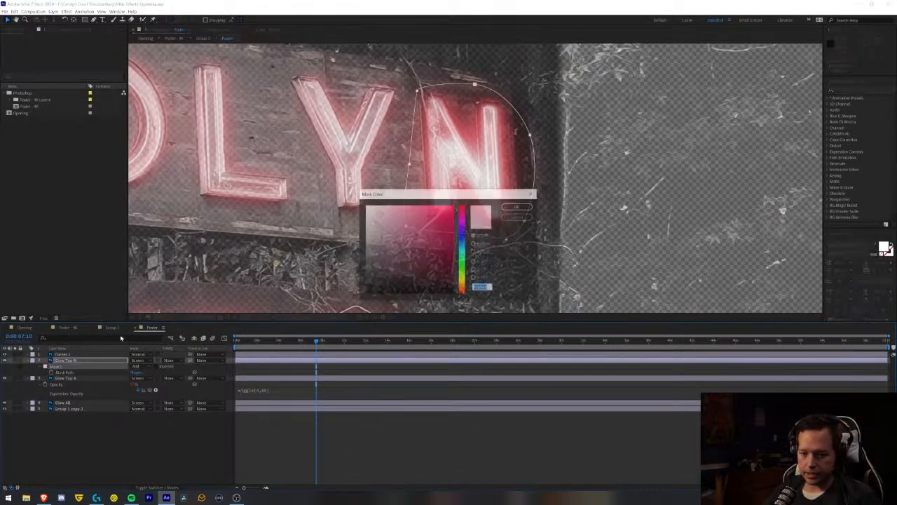
mouse_move(463, 232)
left_mouse_down()
mouse_move(464, 254)
mouse_move(463, 242)
left_mouse_up()
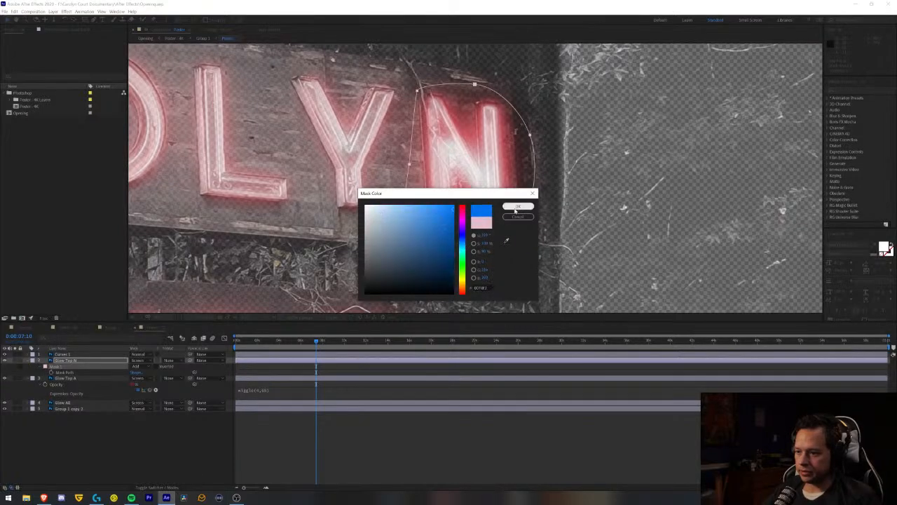
left_click(518, 206)
left_click(100, 426)
- Copy the Glow Top N mask onto the Glow All layer and invert the pasted mask
left_click(59, 368)
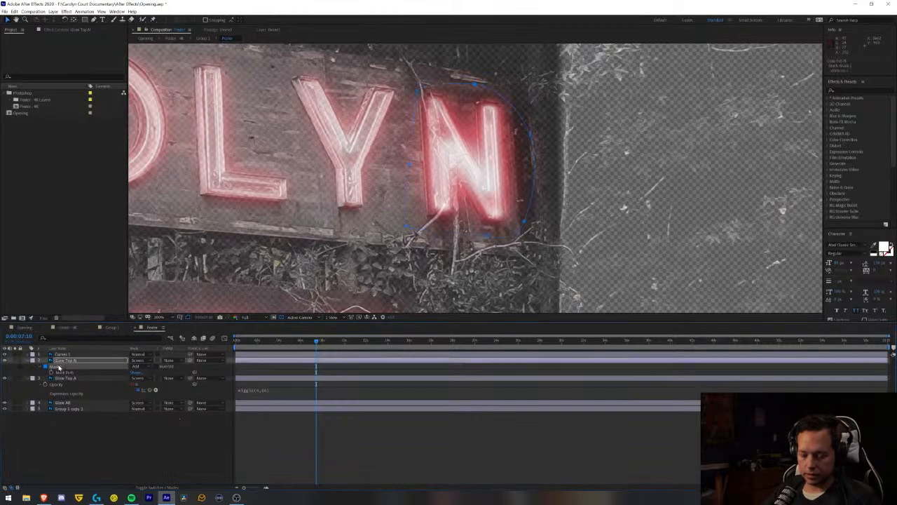
left_click(67, 403)
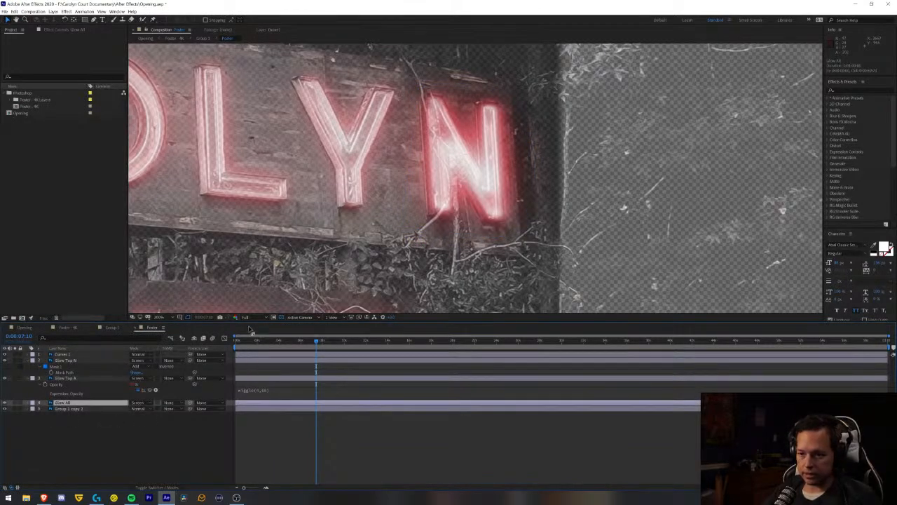
left_click(96, 426)
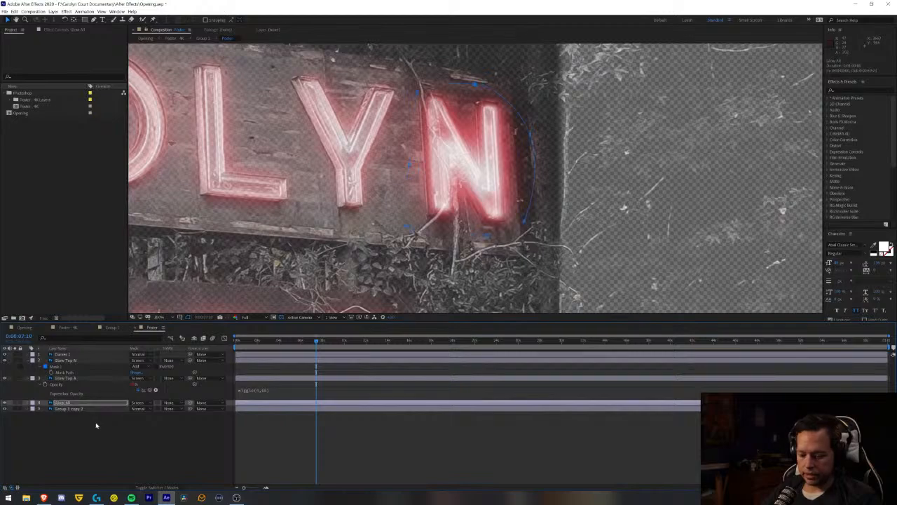
key("ctrl+v")
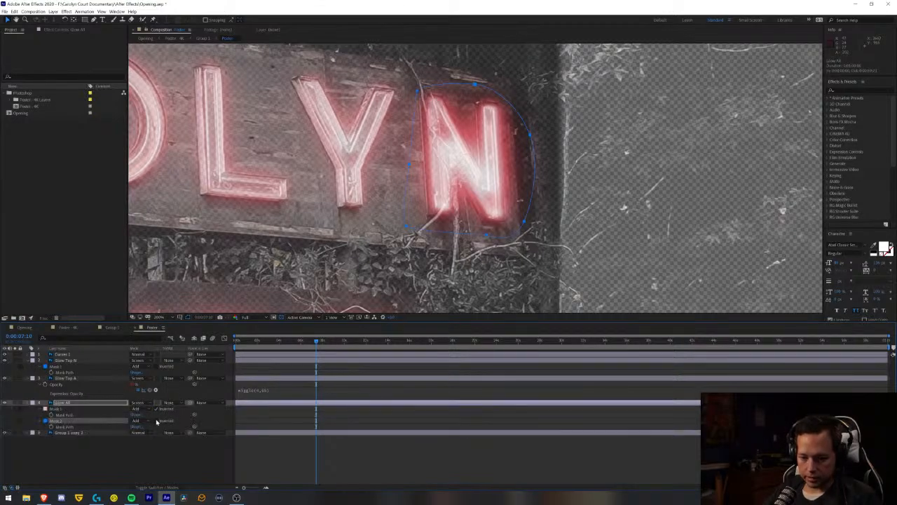
left_click(157, 421)
- Rename the first mask of the Glow All layer as Top A
left_click(82, 412)
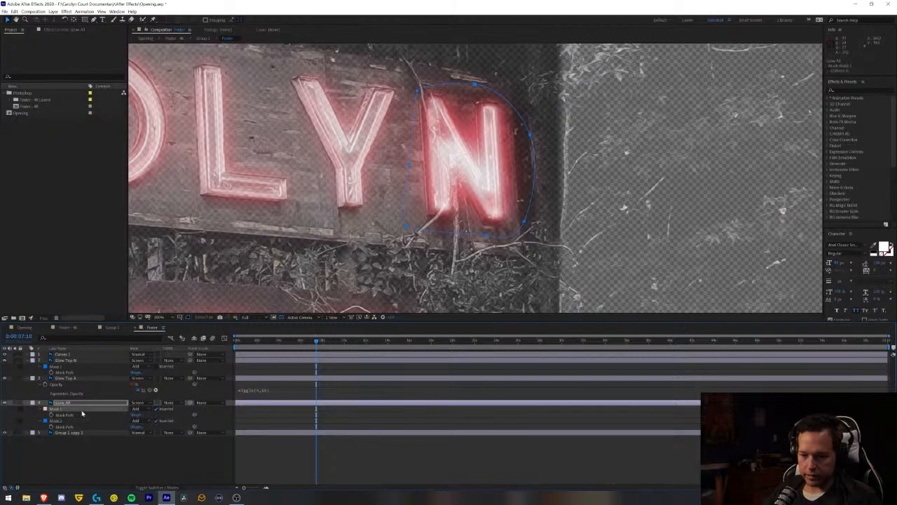
key("Return")
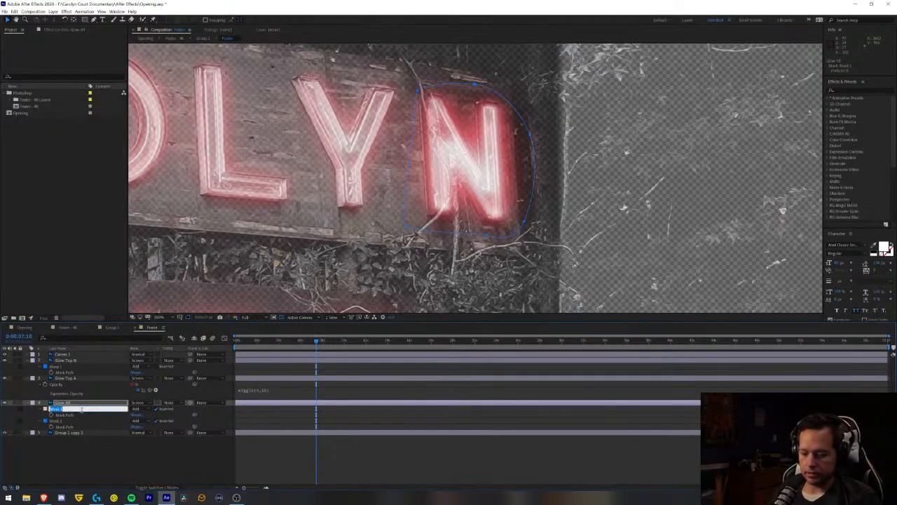
type("Top A")
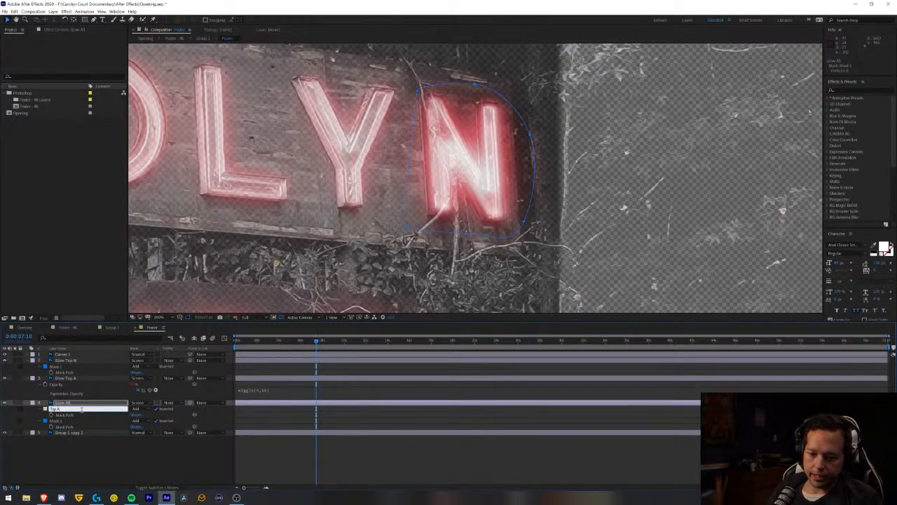
- Rename the second mask of the Glow All layer as Top N and collapse its properties
left_click(55, 421)
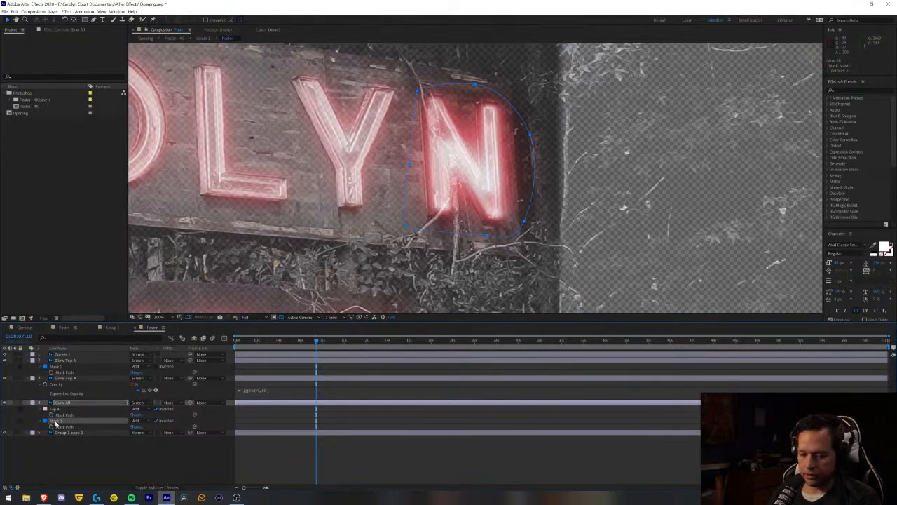
key("Return")
type("T")
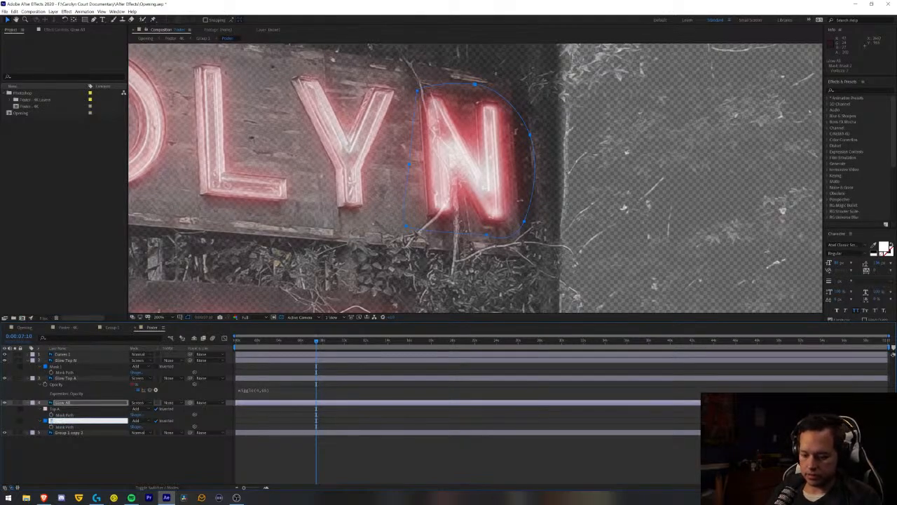
key("Return")
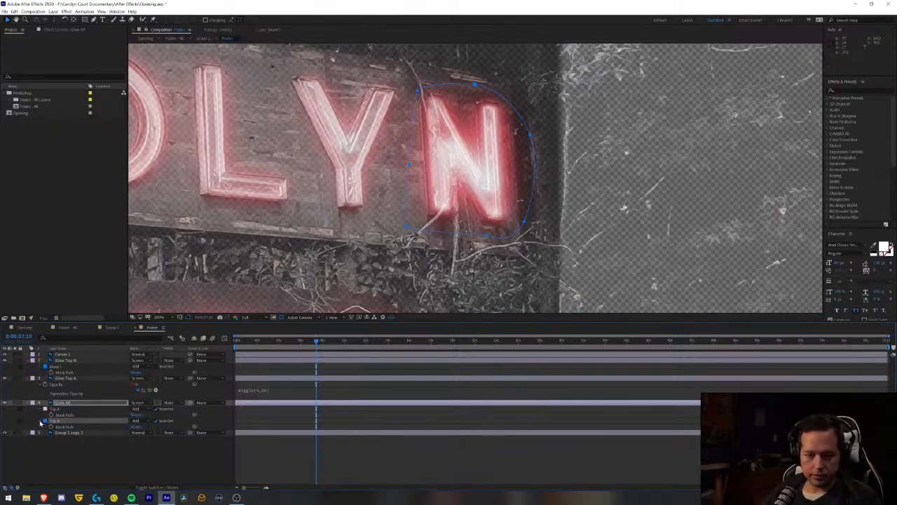
left_click(41, 422)
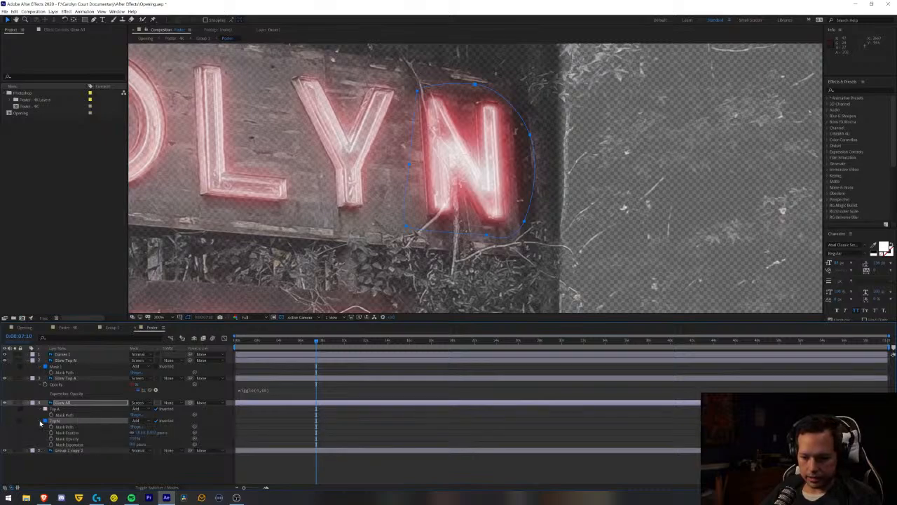
left_click(41, 422)
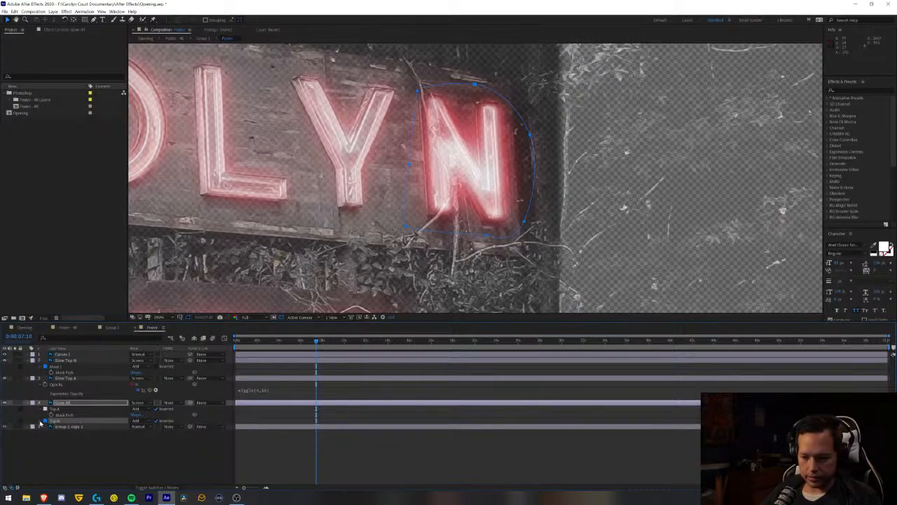
- Add the expression wiggle(2,70) to the opacity of the Glow Top N layer
left_click(68, 361)
key("m")
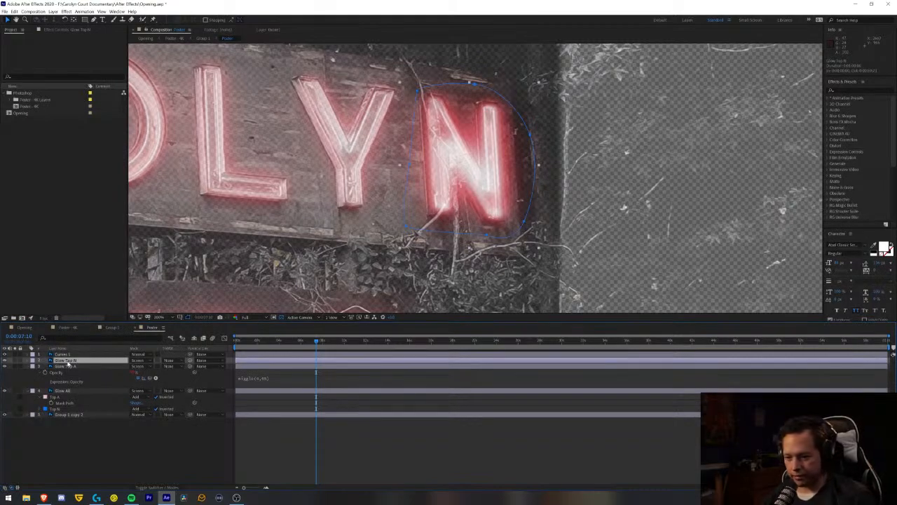
key("t")
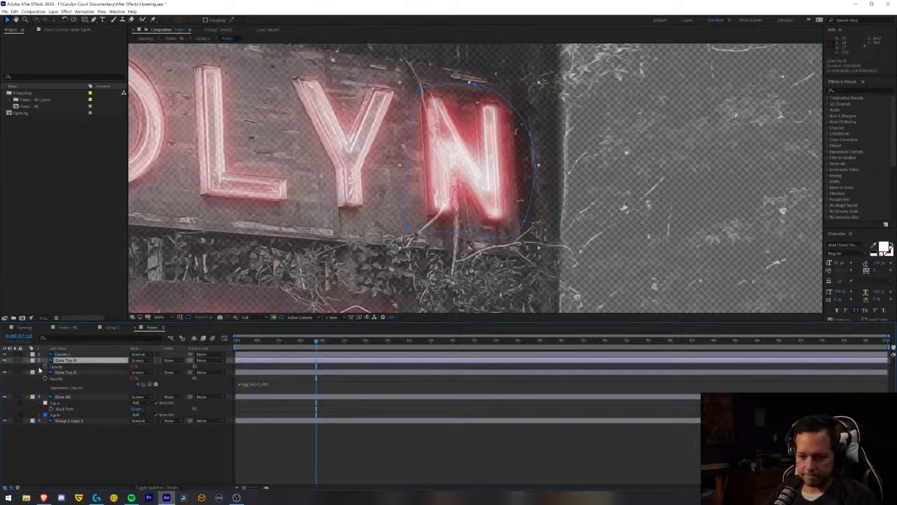
type("wiggle(4,65)")
left_click(262, 375)
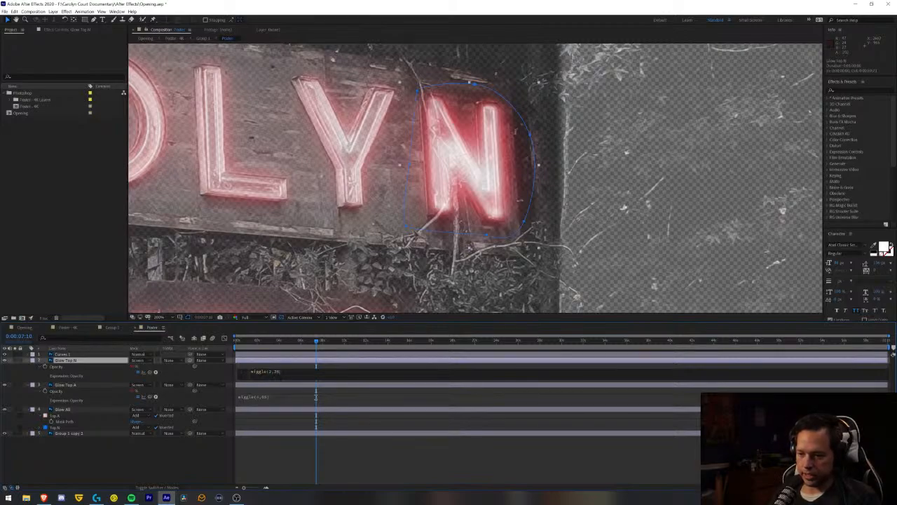
left_click(265, 454)
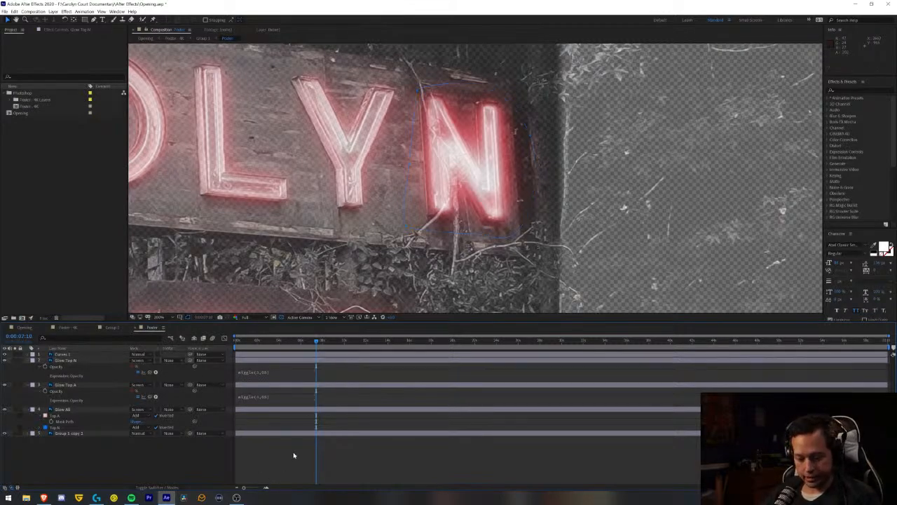
- Preview the Opening composition from its start to check how the letters A and N flicker
left_click(24, 328)
key("Home")
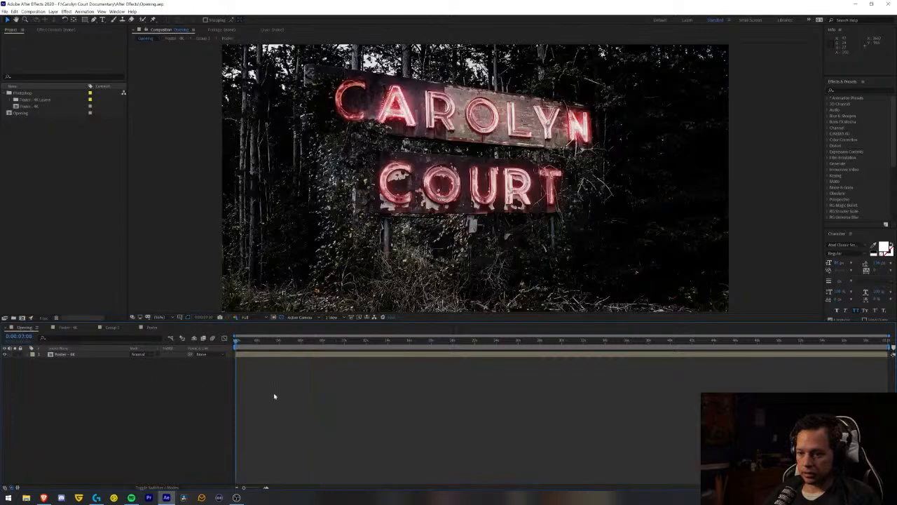
key("space")
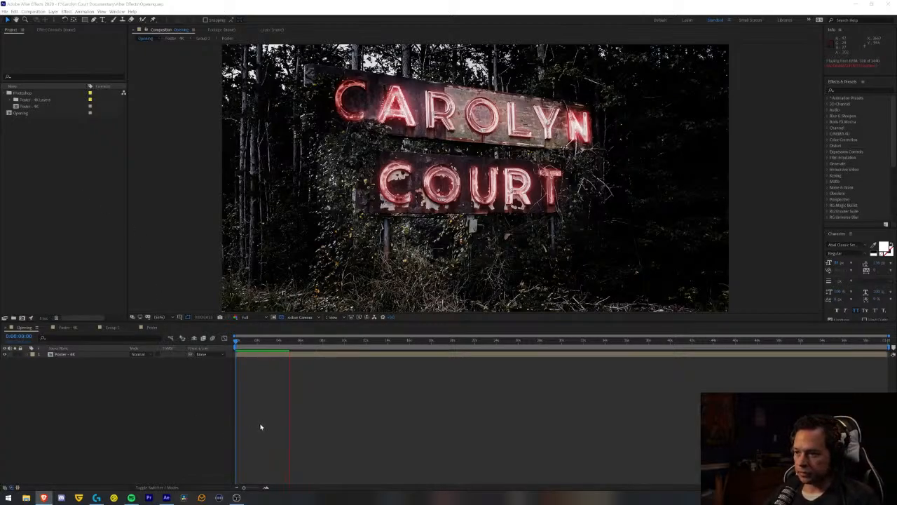
key("space")
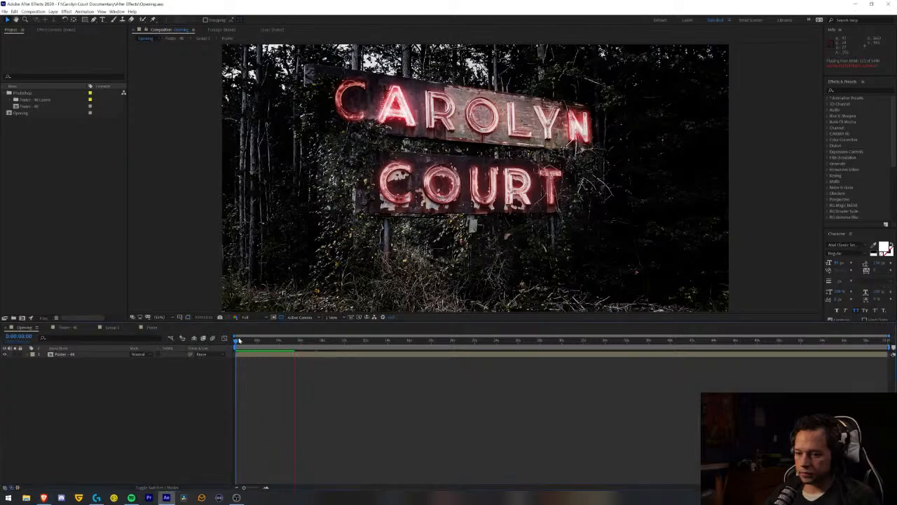
key("space")
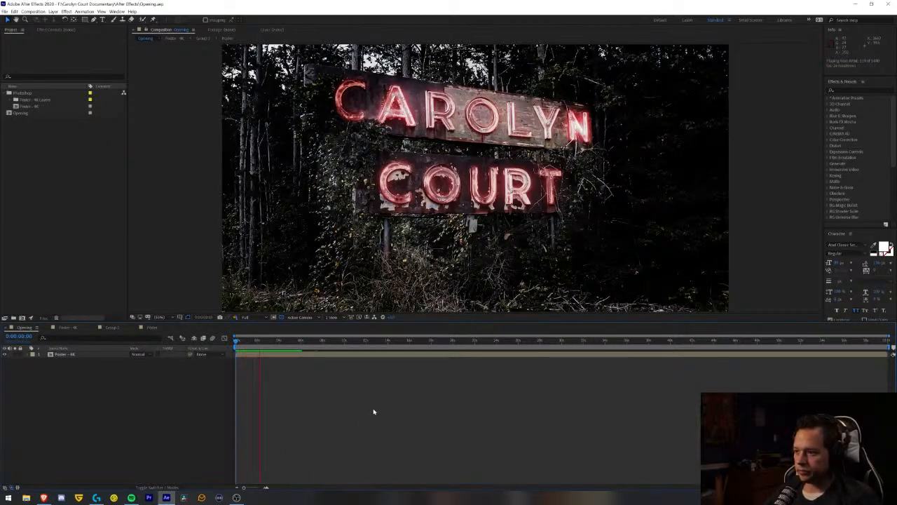
- Set the wiggle amount in the Glow Top N opacity expression to 40 and save the project
left_click(157, 328)
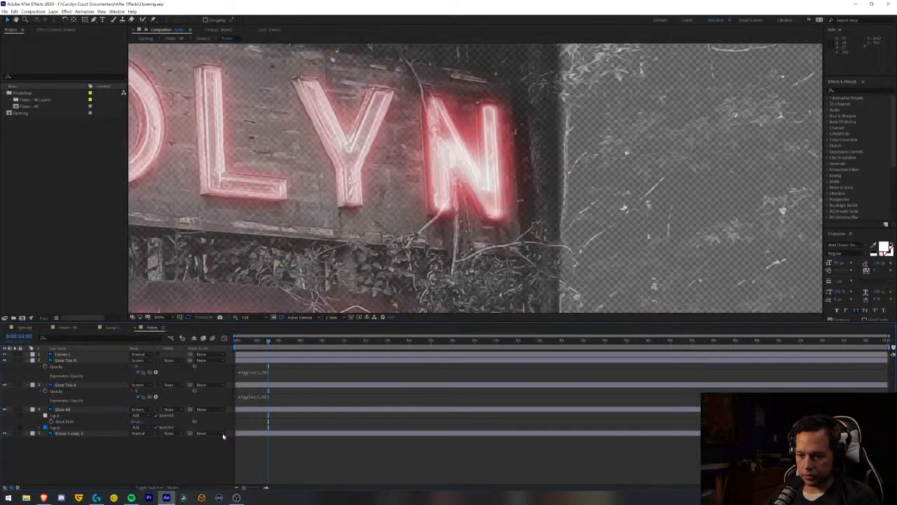
left_click(257, 377)
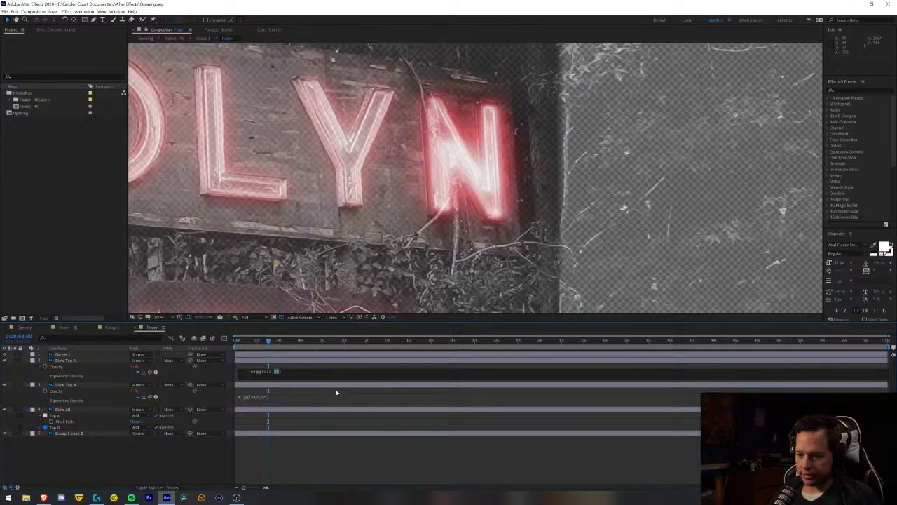
left_click(323, 453)
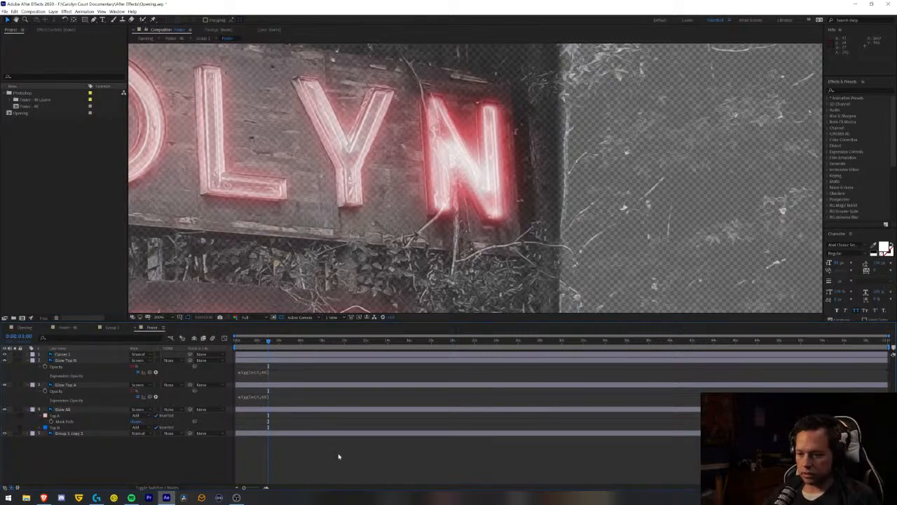
key("ctrl+s")
- Play the Opening composition from the first frame to review the N's adjusted flicker
left_click(25, 327)
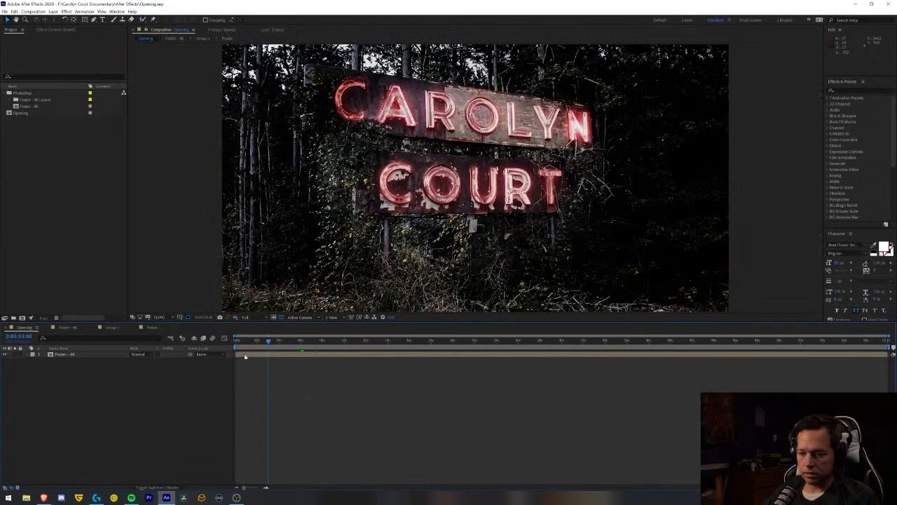
left_click_drag(249, 341, 157, 354)
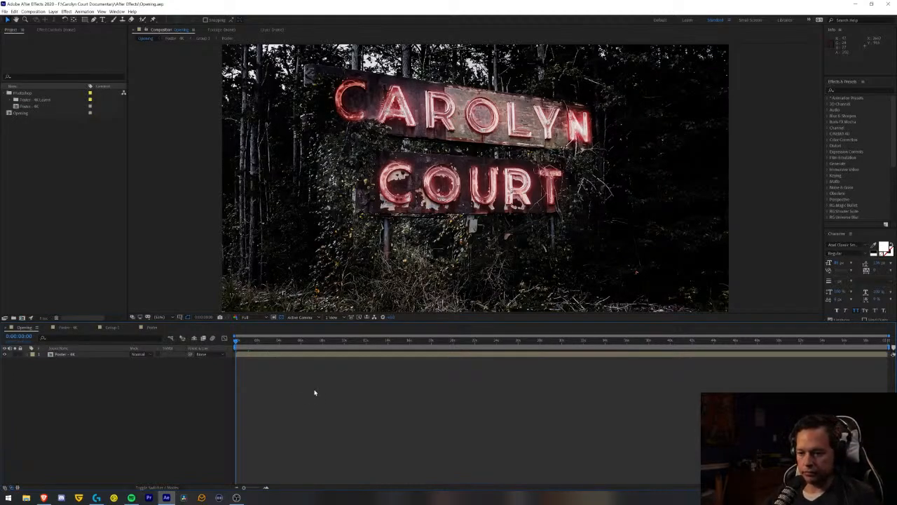
key("space")
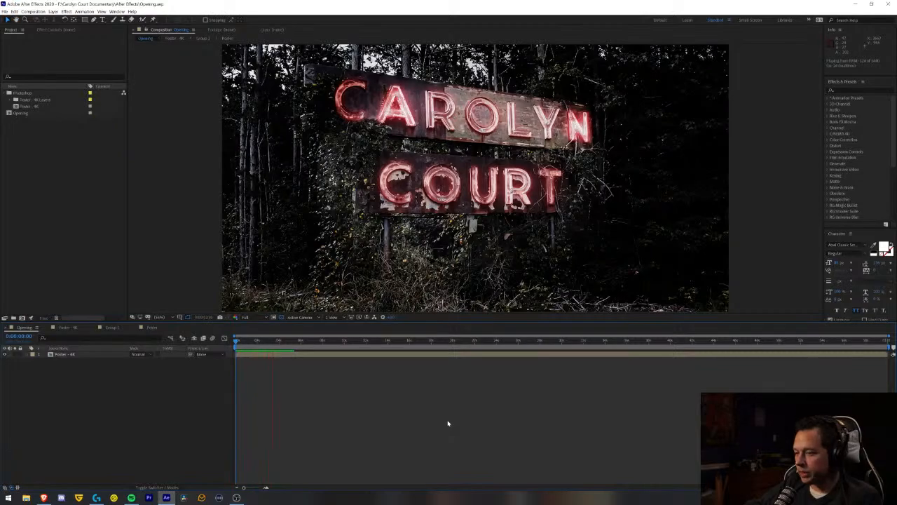
key("space")
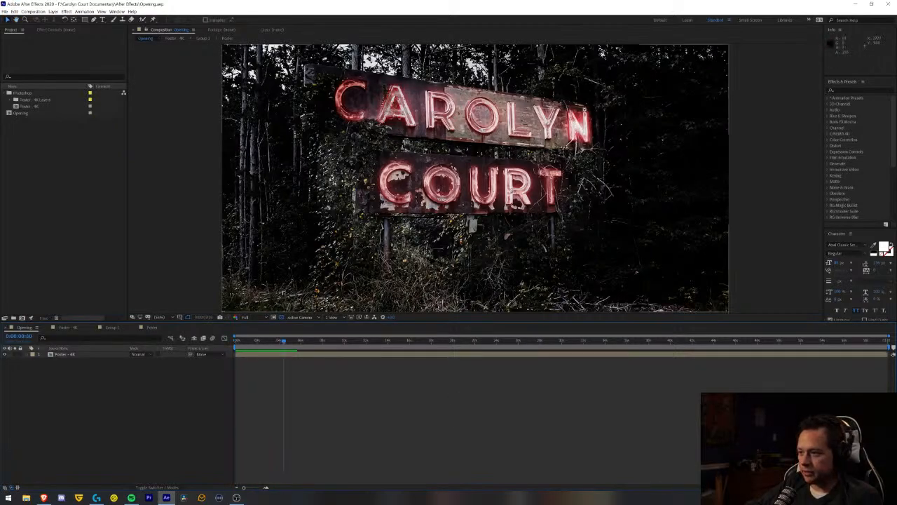
- Examine the N's flicker up close by playing the Opening composition from the start
key("z")
left_click(591, 132)
left_click(439, 193)
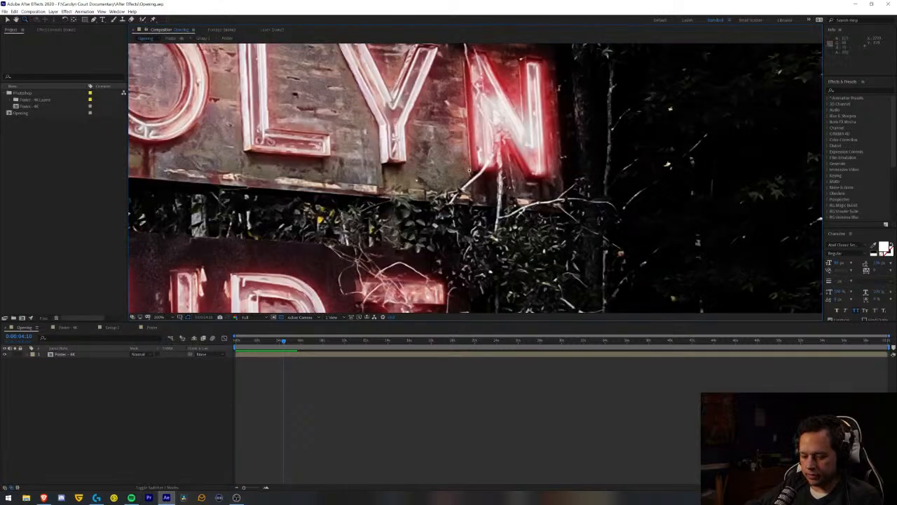
left_click(469, 169, "alt")
left_click_drag(502, 152, 435, 175)
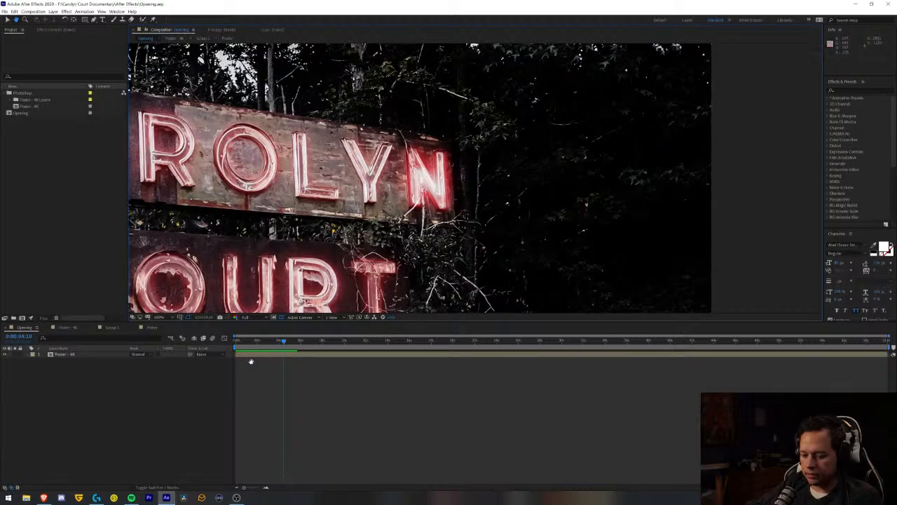
key("Home")
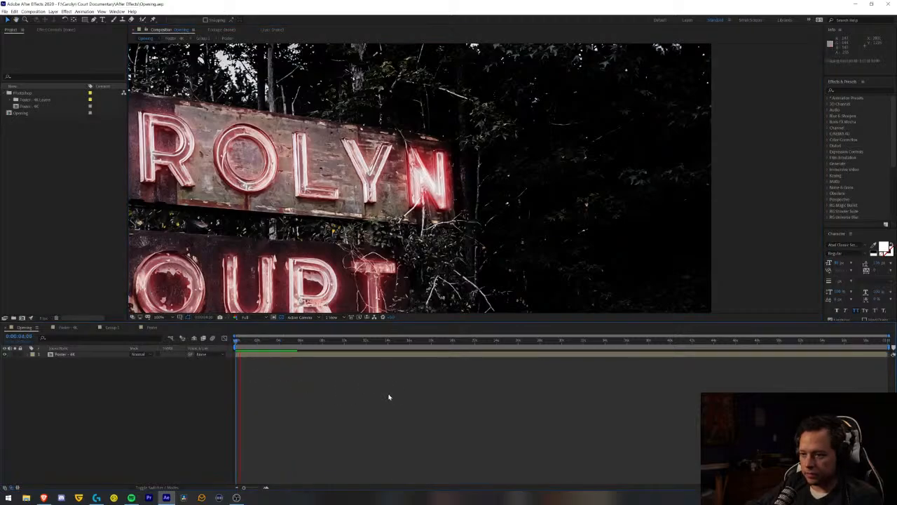
key("space")
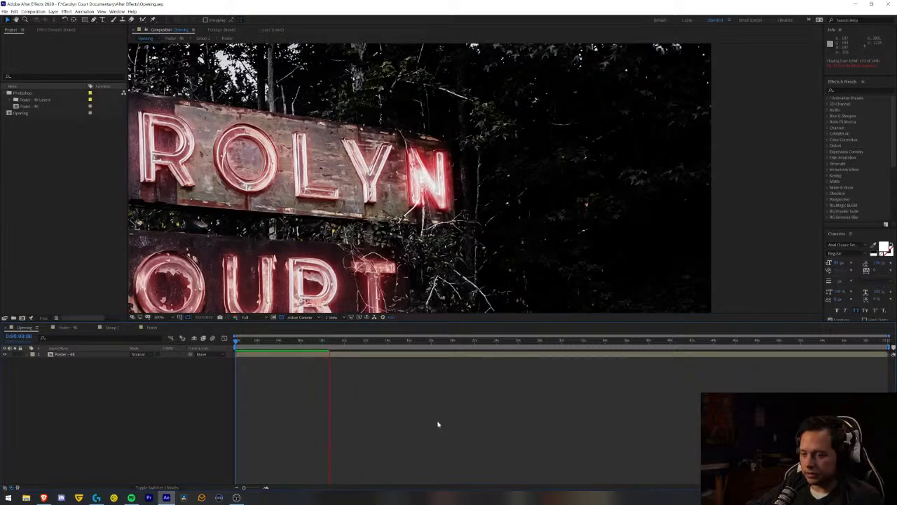
key("space")
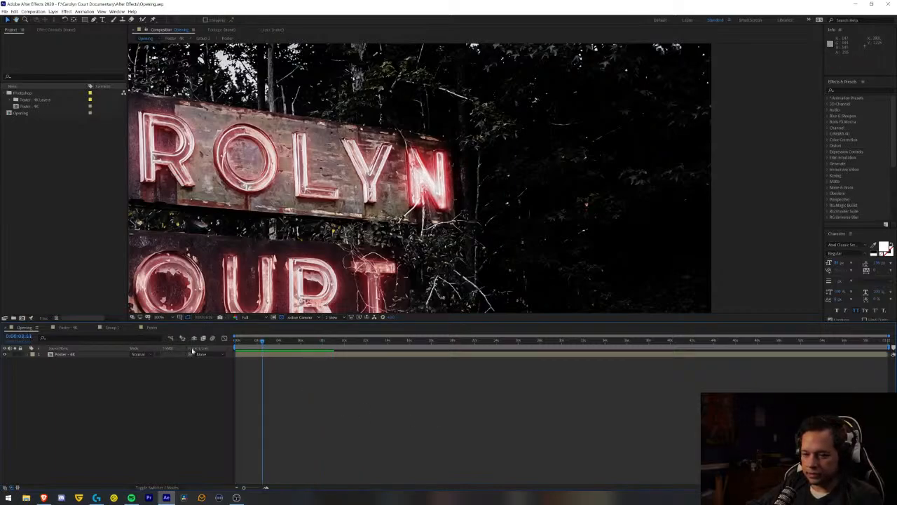
- Return to the first frame and fit the whole Opening composition in the viewer
key("Home")
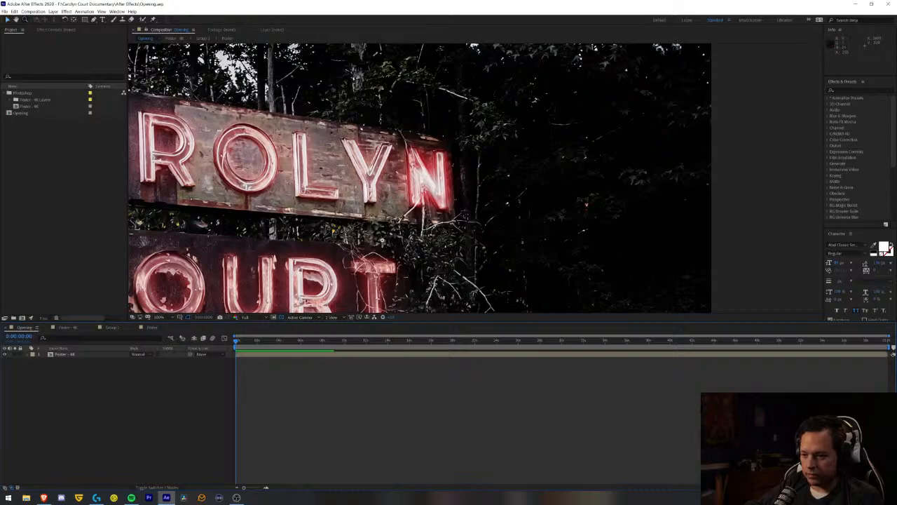
left_click(382, 240, "alt")
left_click(382, 240, "alt")
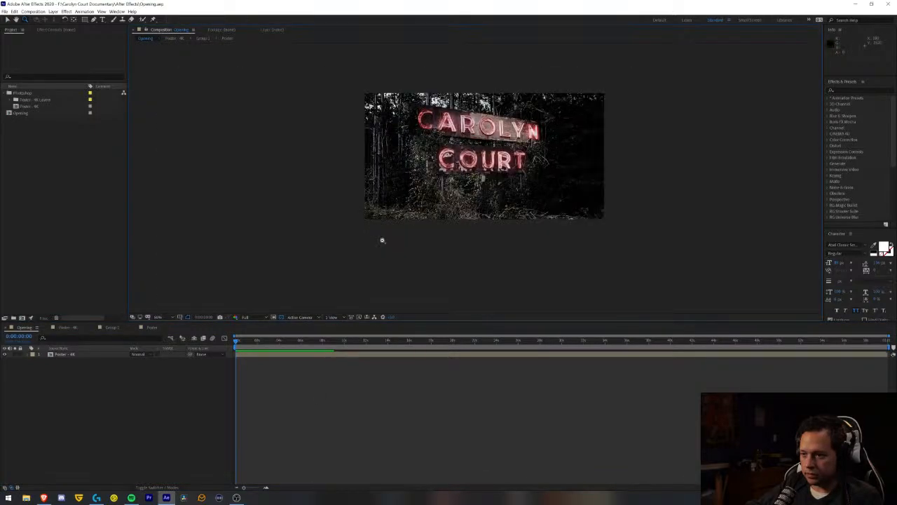
left_click(158, 317)
left_click(168, 326)
left_click(340, 430)
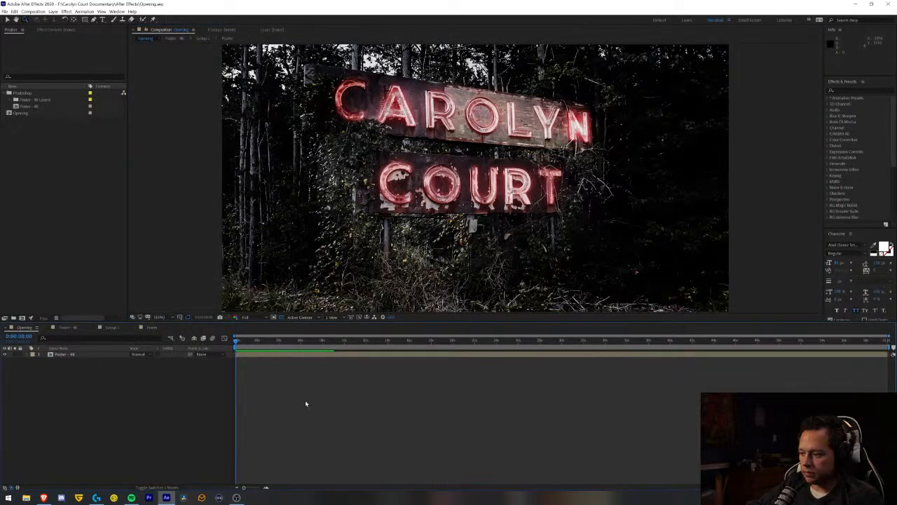
left_click(97, 498)
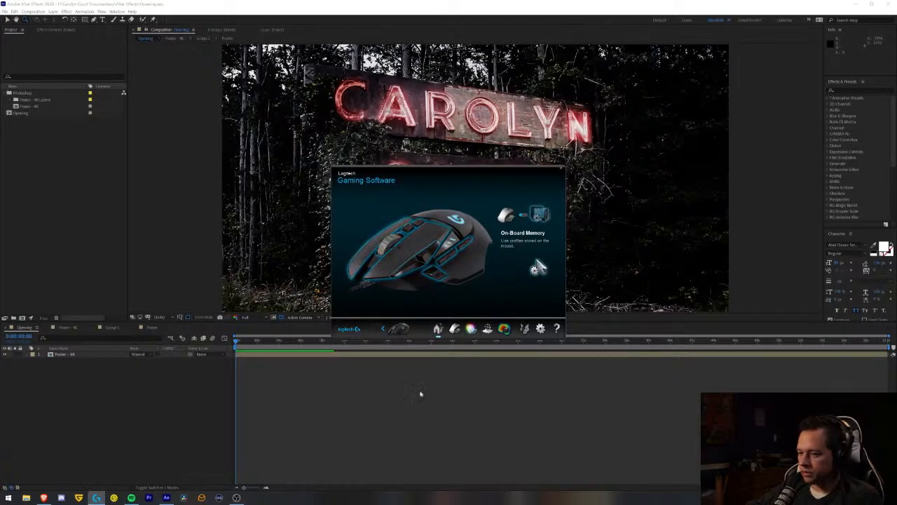
left_click(562, 169)
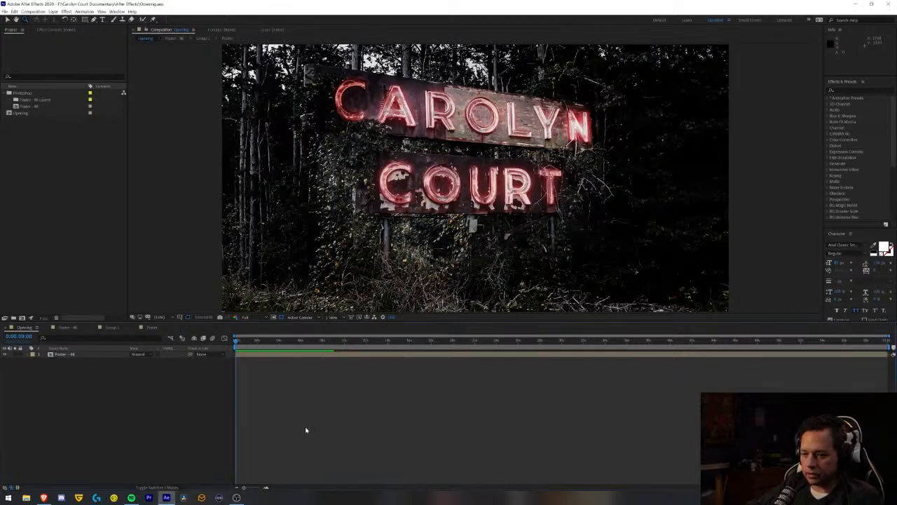
- Play the full sign animation twice from the start to compare the flicker of the A and N
key("space")
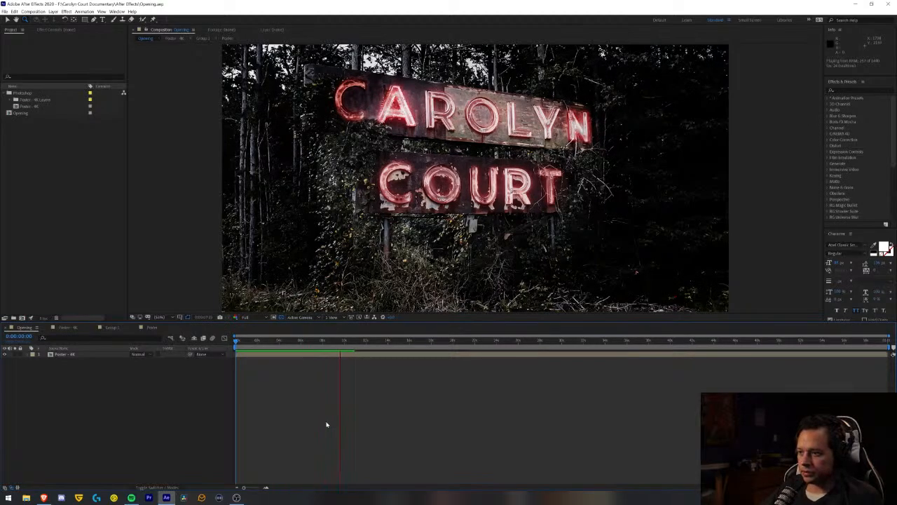
key("space")
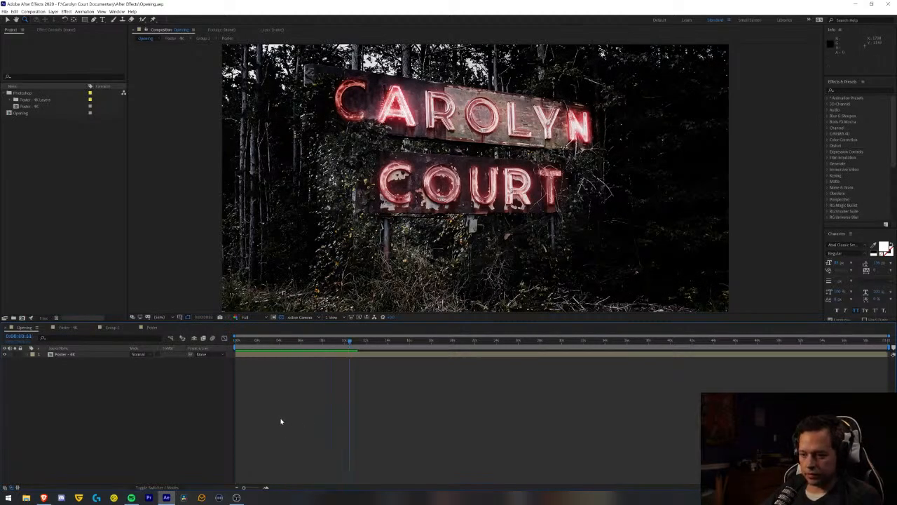
left_click_drag(260, 341, 136, 380)
key("space")
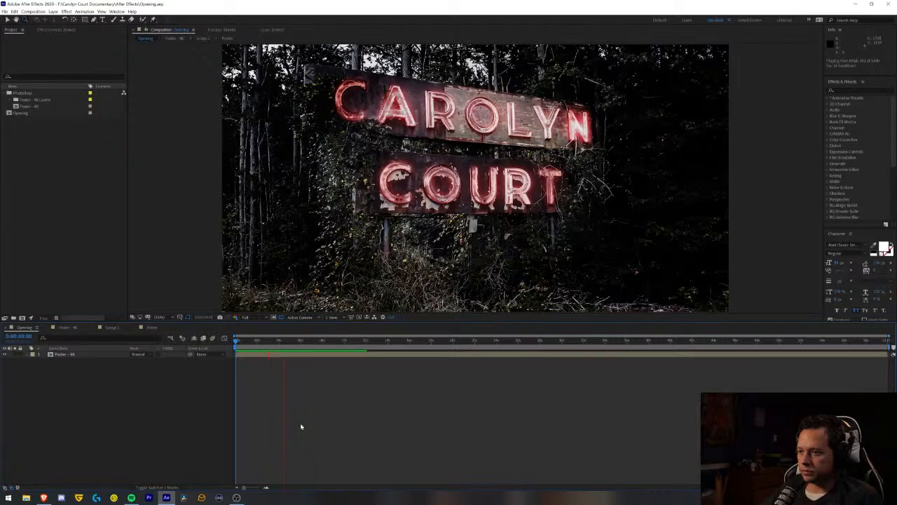
key("space")
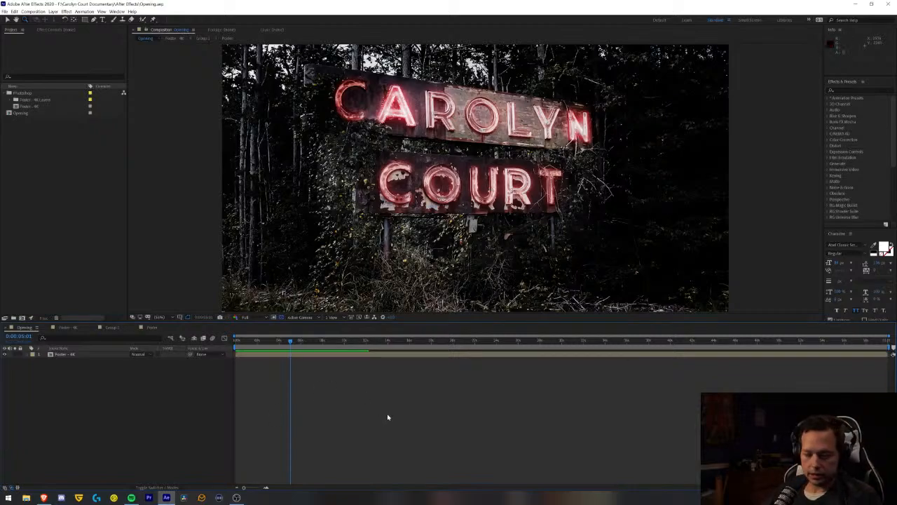
left_click(44, 497)
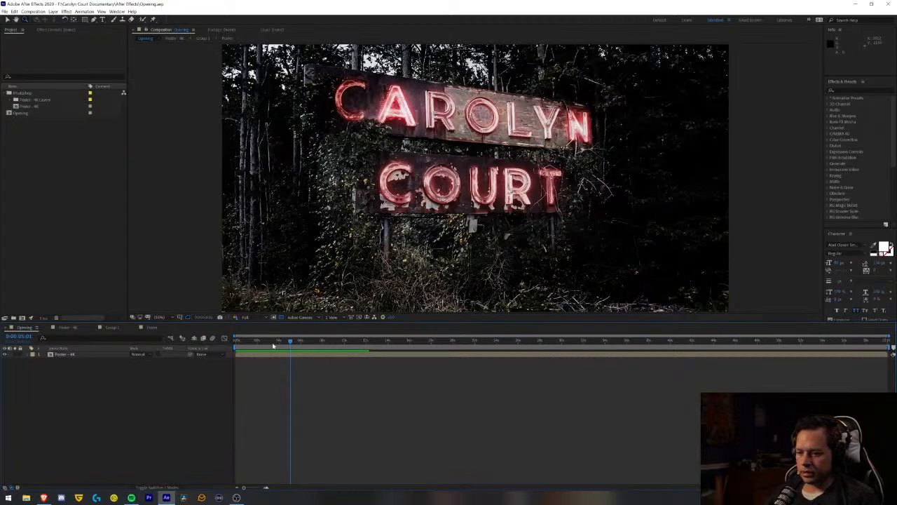
- Return to the first frame, open the Poster composition, and collapse the properties of the Glow Top N and Glow Top A layers
key("Home")
left_click(151, 328)
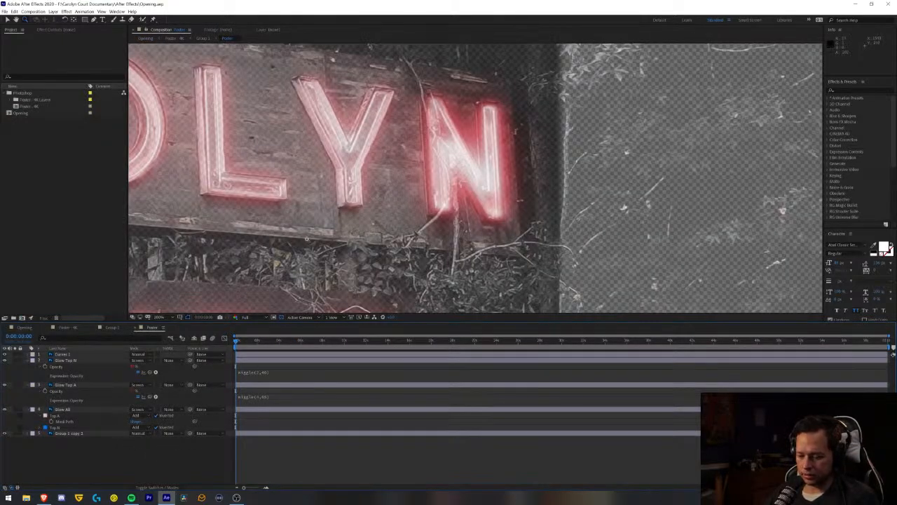
left_click_drag(310, 257, 423, 184)
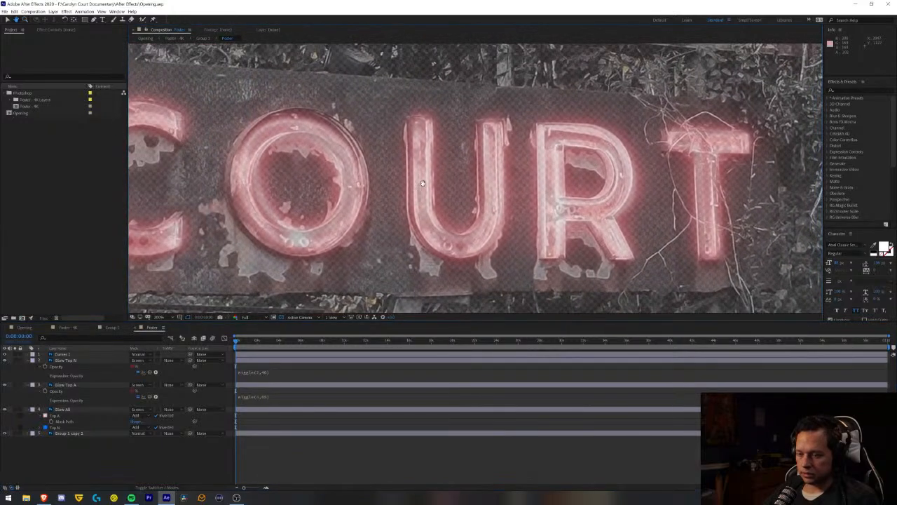
key("v")
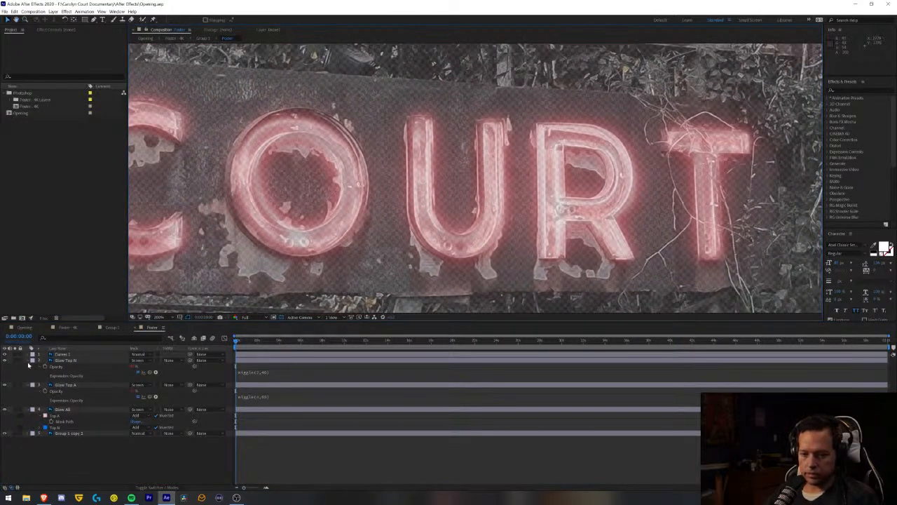
left_click(28, 361)
left_click(28, 366)
- Duplicate the Glow Top A layer, place the copy above Glow Top N, and rename it Glow Bottom U
left_click(62, 366)
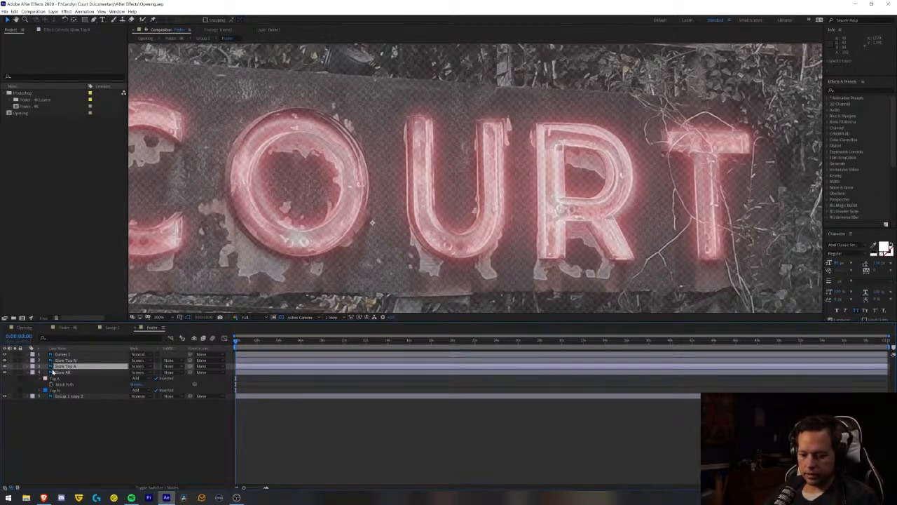
key("ctrl+d")
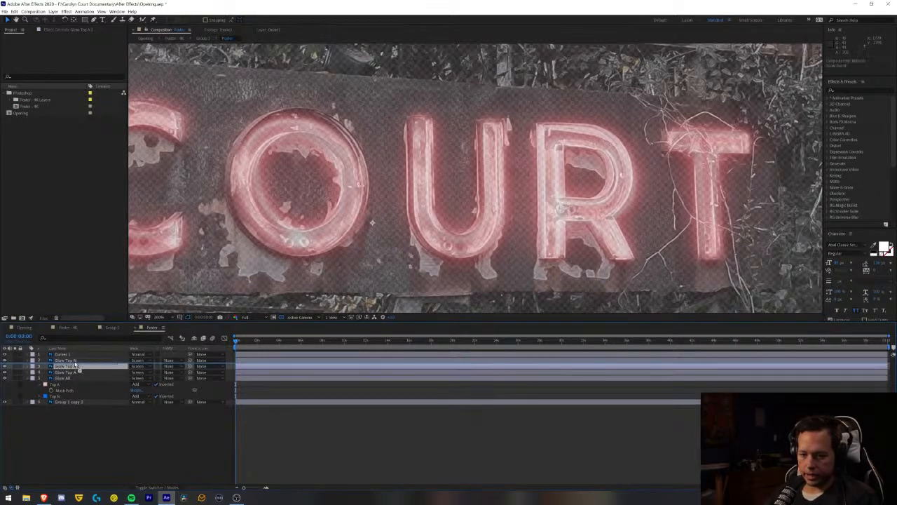
left_click(77, 360)
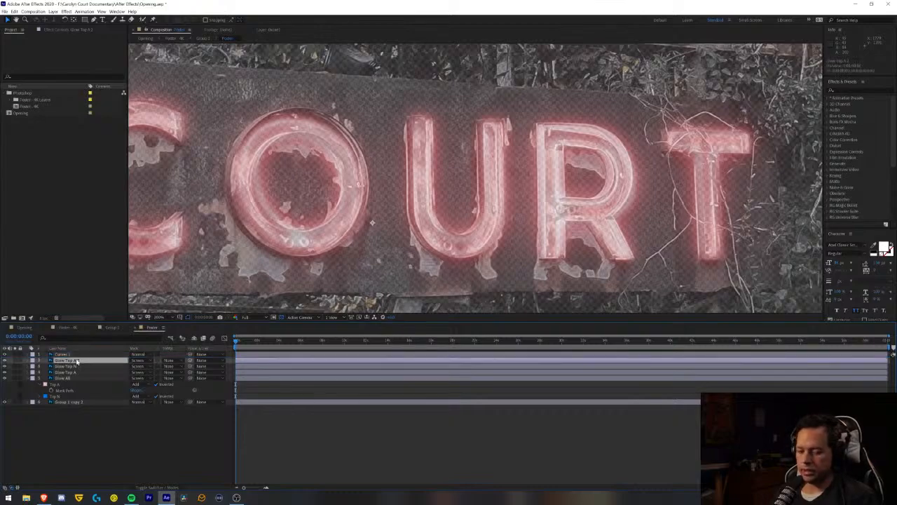
key("Return")
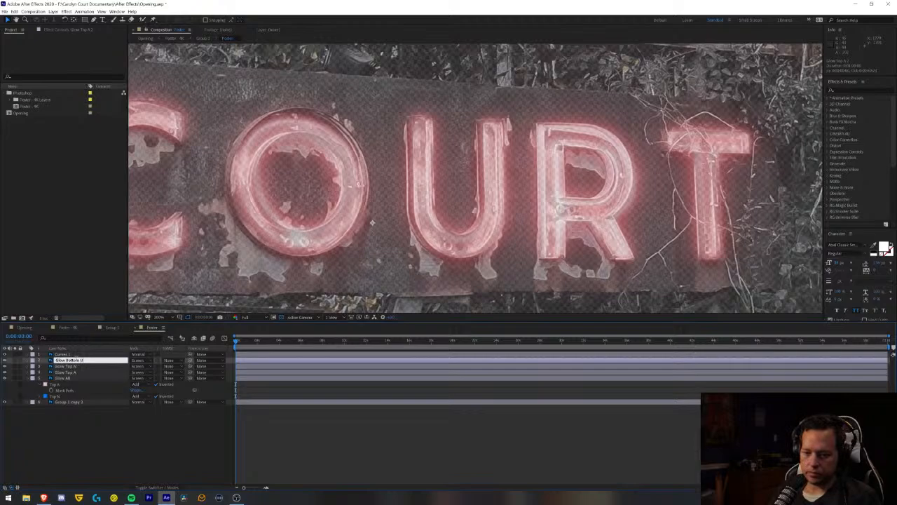
left_click(94, 460)
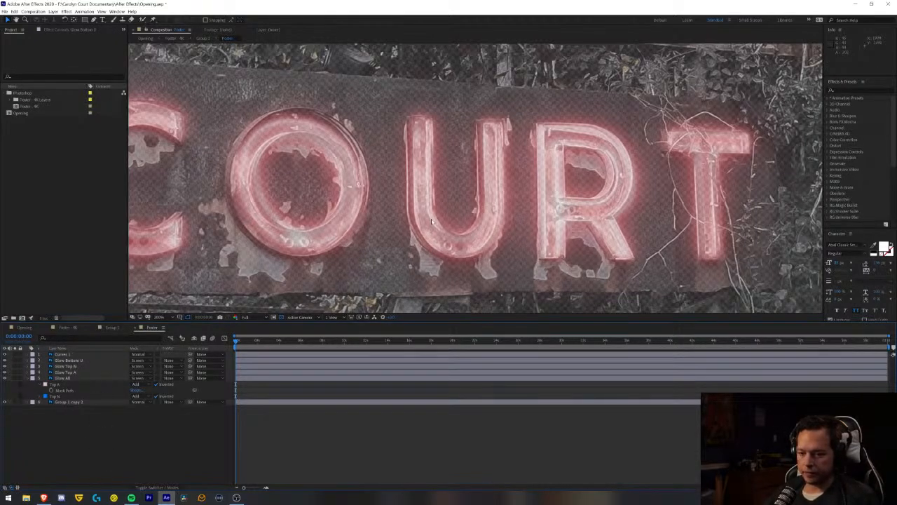
scroll(431, 221, "down", 8)
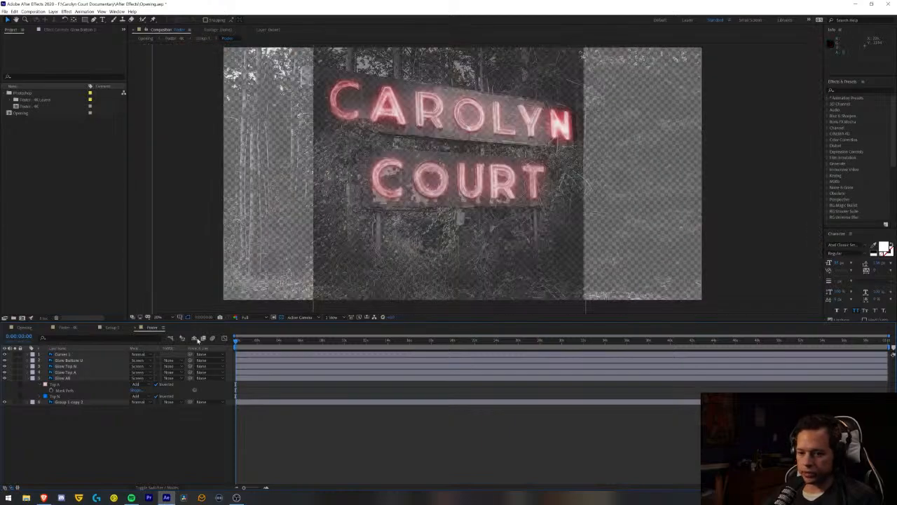
left_click(69, 359)
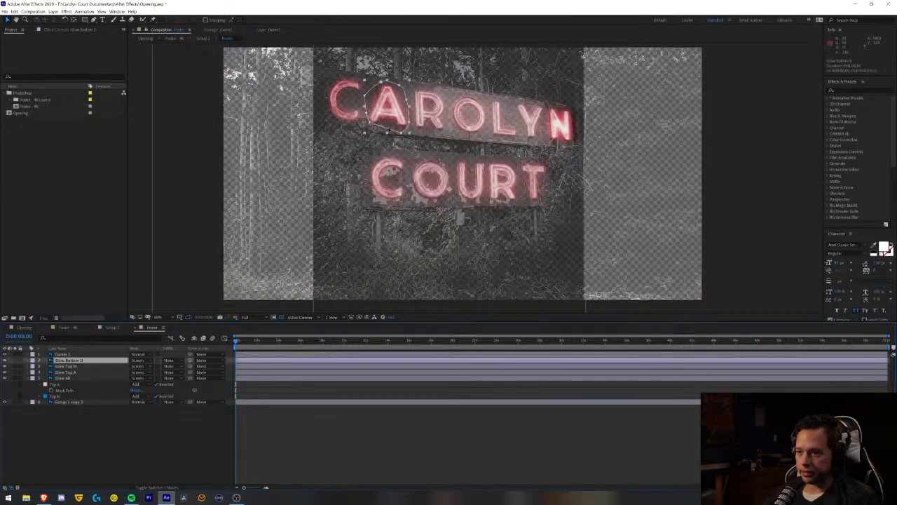
key("Return")
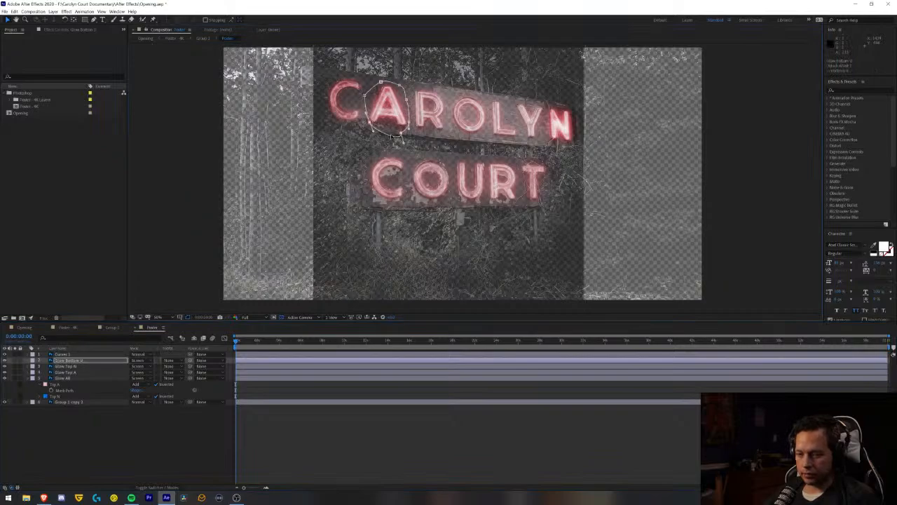
key("ctrl+z")
left_click_drag(413, 139, 366, 90)
key("ctrl+z")
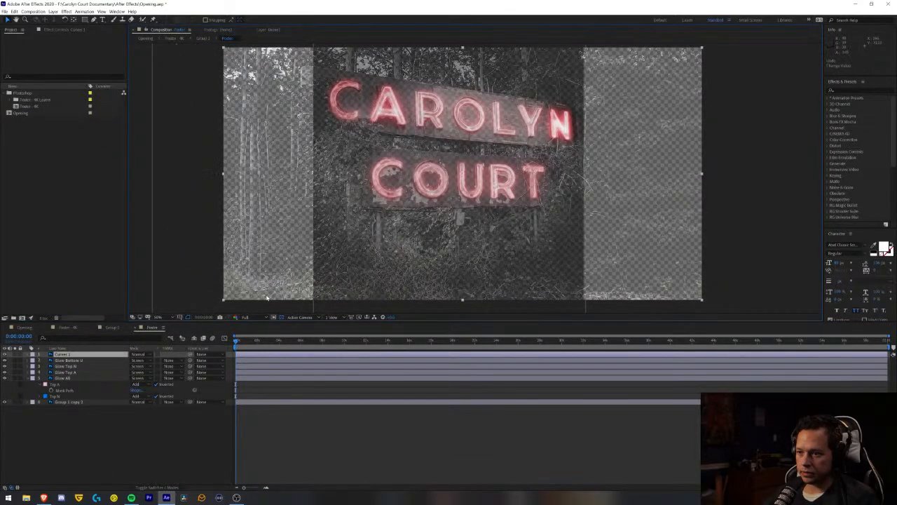
- Lock the Curves 1 and Group 1 copy 2 layers and collapse the Glow All layer's mask properties
left_click(20, 354)
left_click(73, 361)
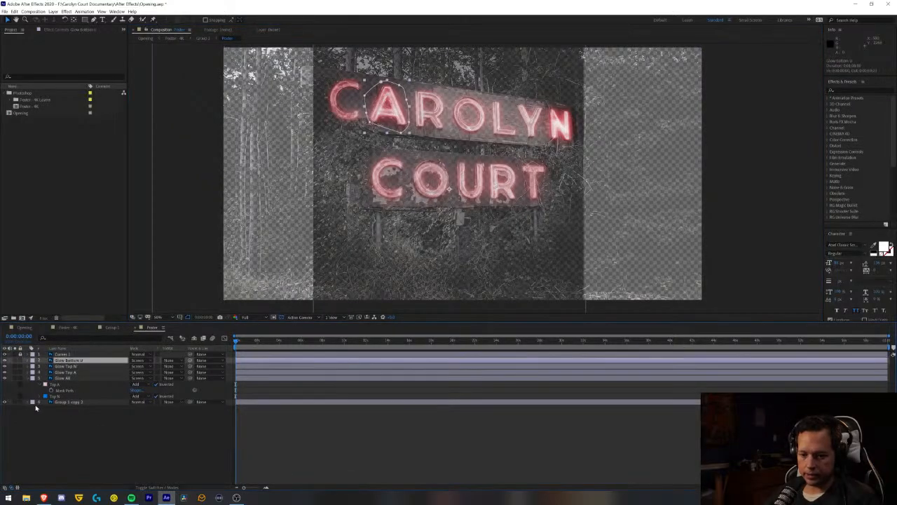
left_click(20, 402)
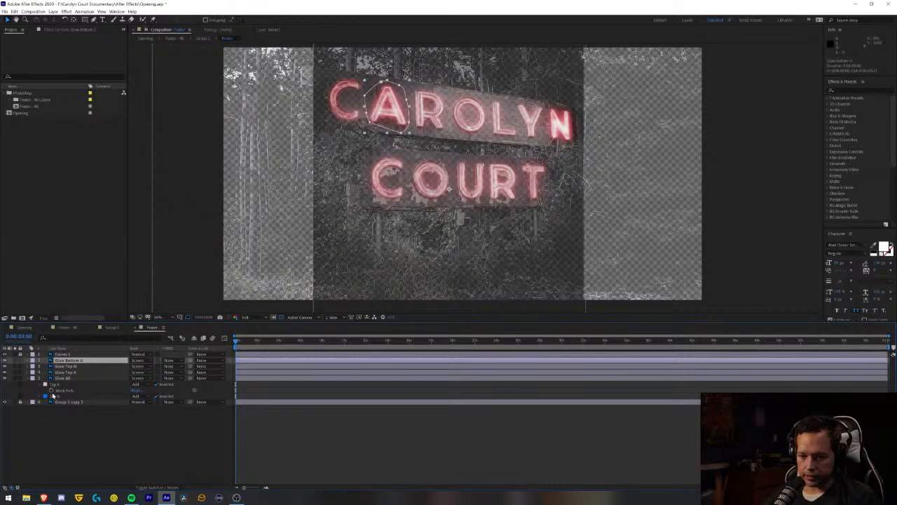
left_click(28, 378)
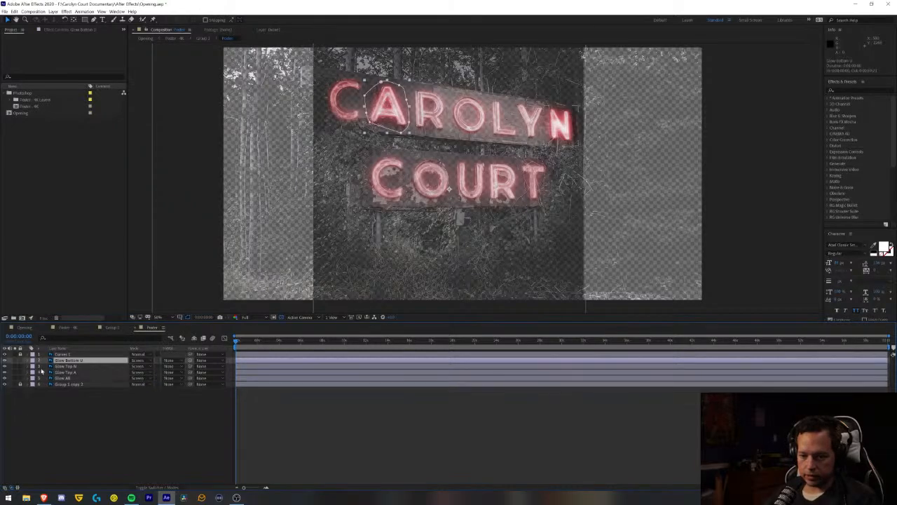
- Set the label colour of Group 1 copy 2 to Purple and of Glow All to Cyan
left_click(33, 356)
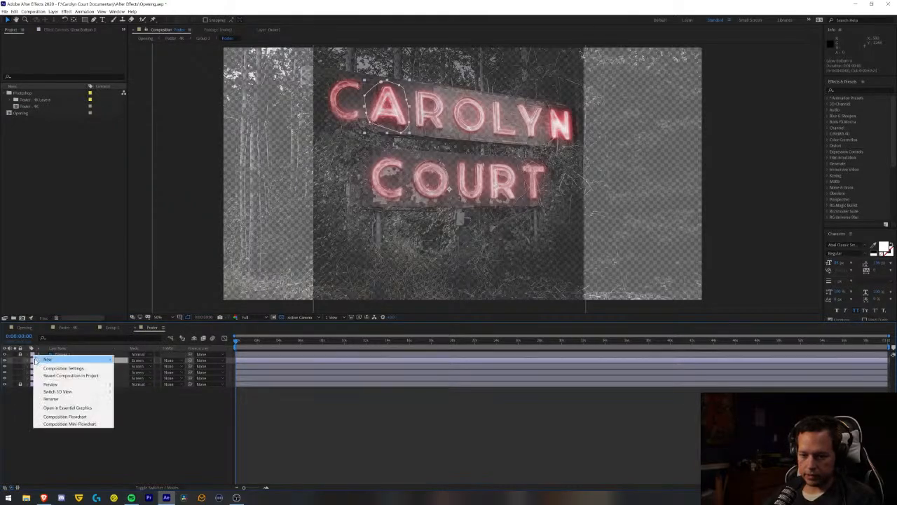
left_click(33, 411)
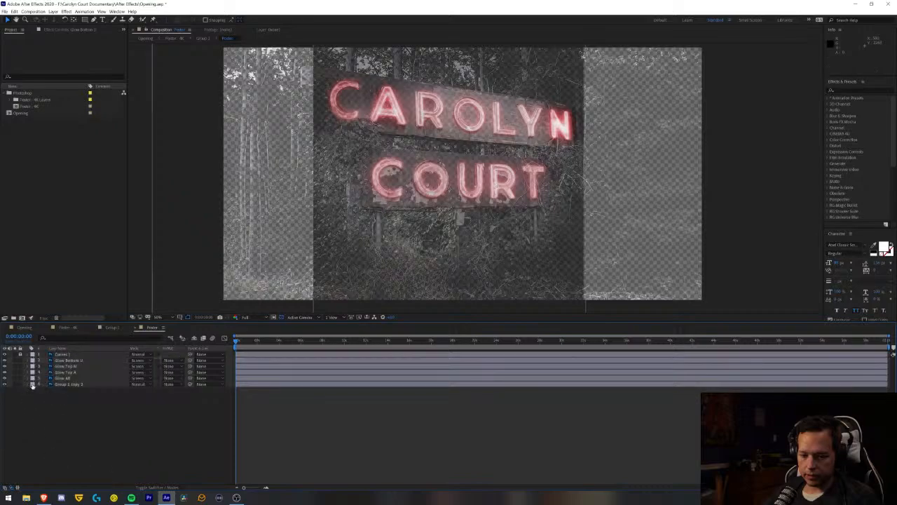
left_click(33, 384)
left_click(47, 339)
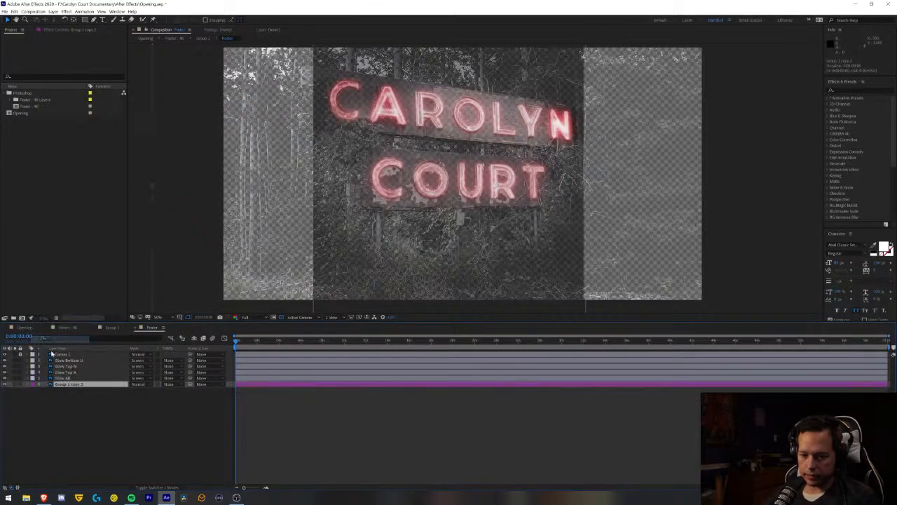
left_click(31, 378)
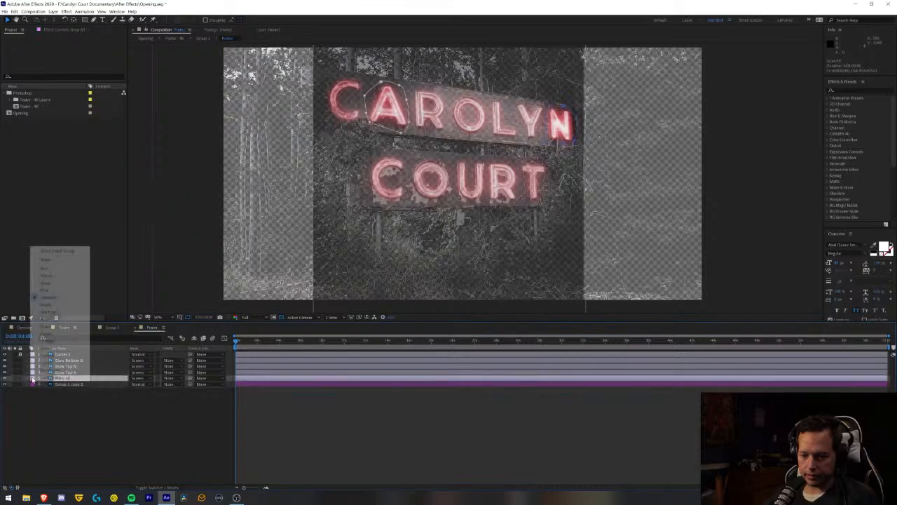
left_click(46, 363)
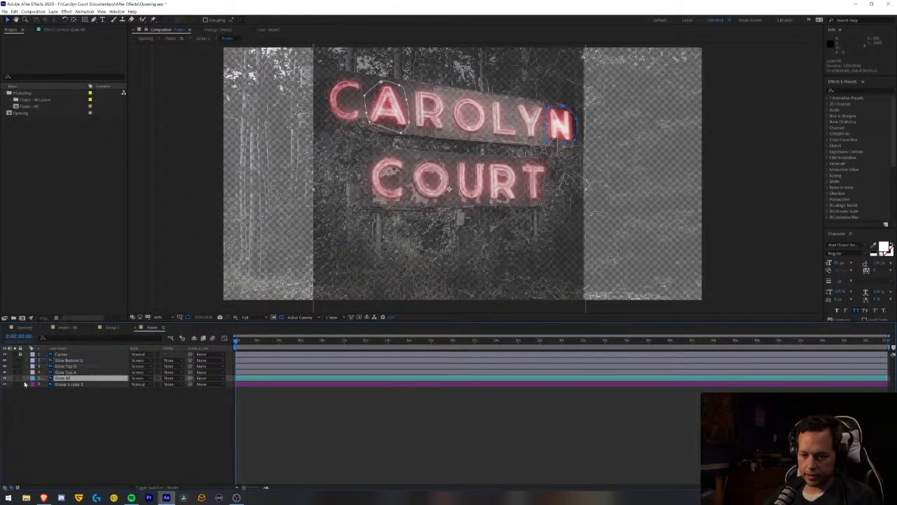
- Label the individual letter glow layers: Glow Top A Green, Glow Top N Yellow, and Glow Bottom U Red
left_click(32, 373)
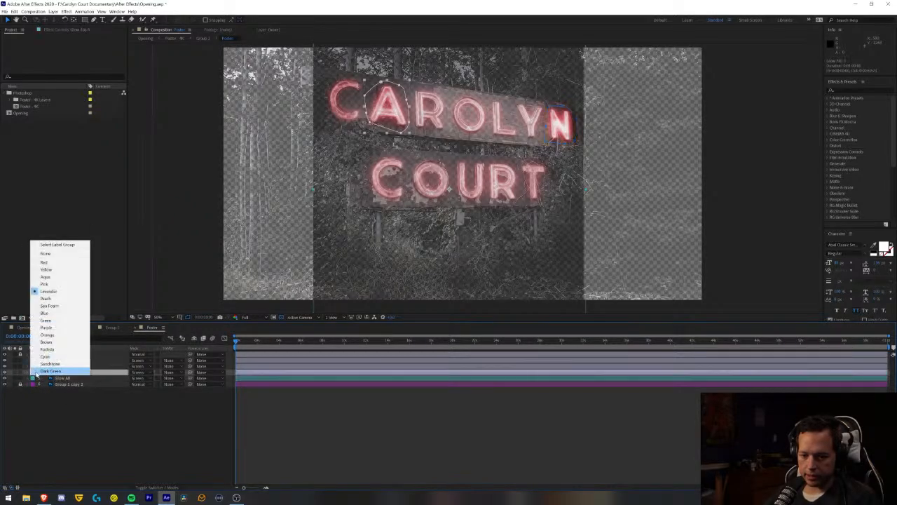
left_click(45, 321)
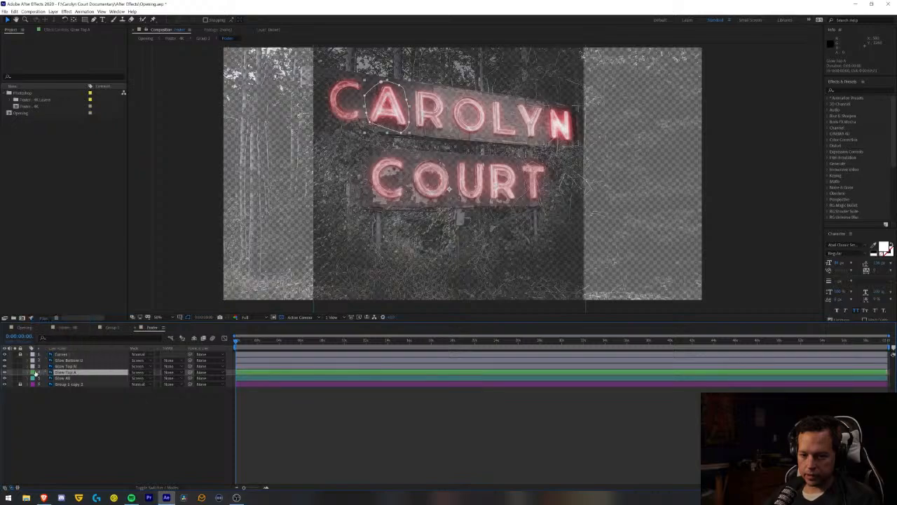
left_click(33, 366)
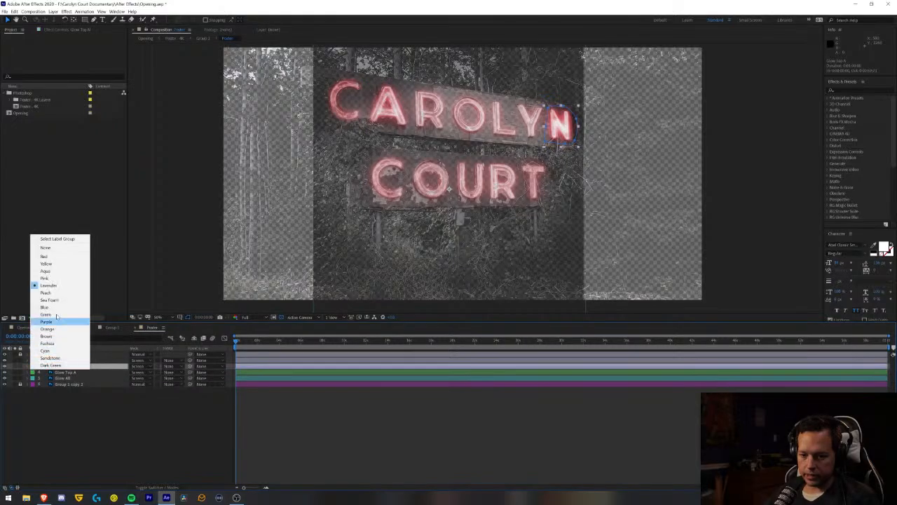
left_click(45, 263)
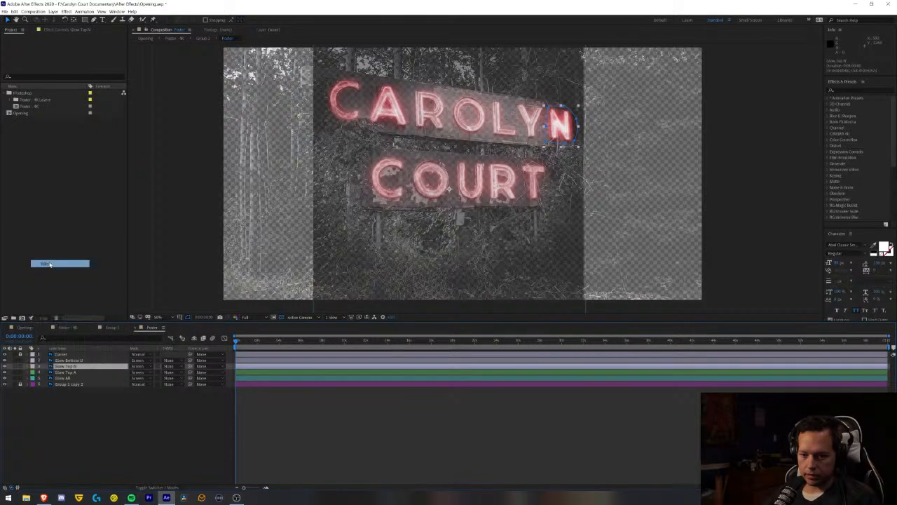
left_click(32, 361)
left_click(44, 249)
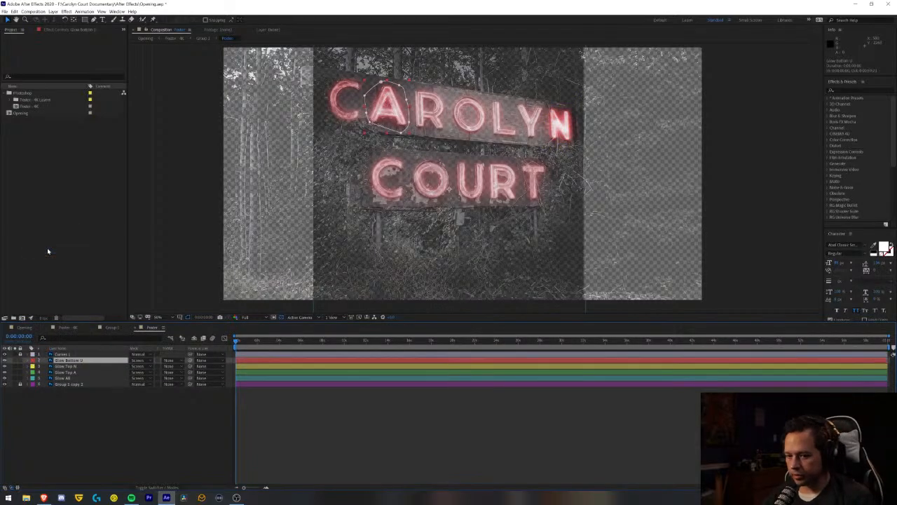
left_click(74, 417)
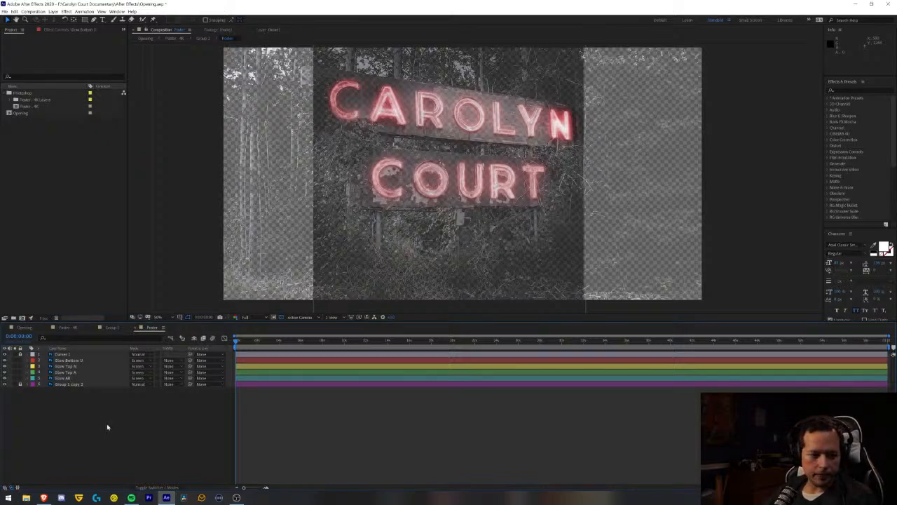
- Move the Glow Bottom U layer's mask from the A in CAROLYN to the U in COURT
left_click(67, 361)
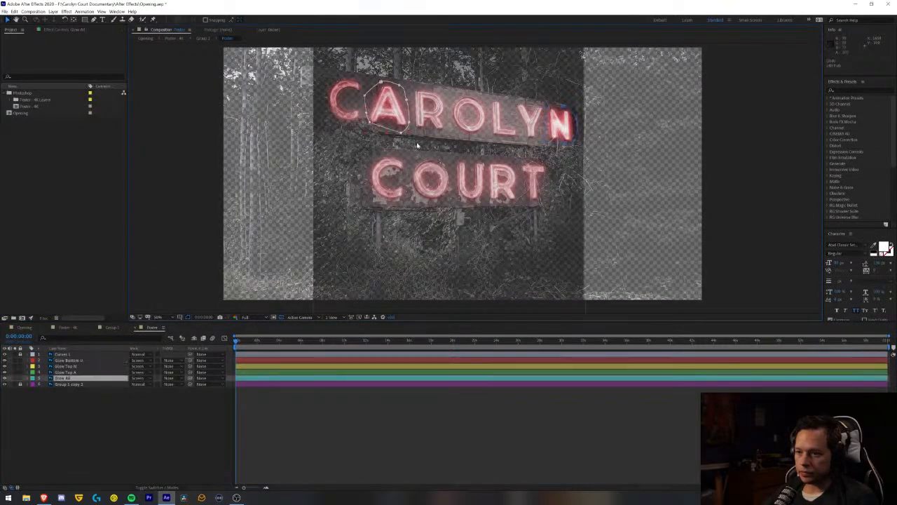
left_click(94, 361)
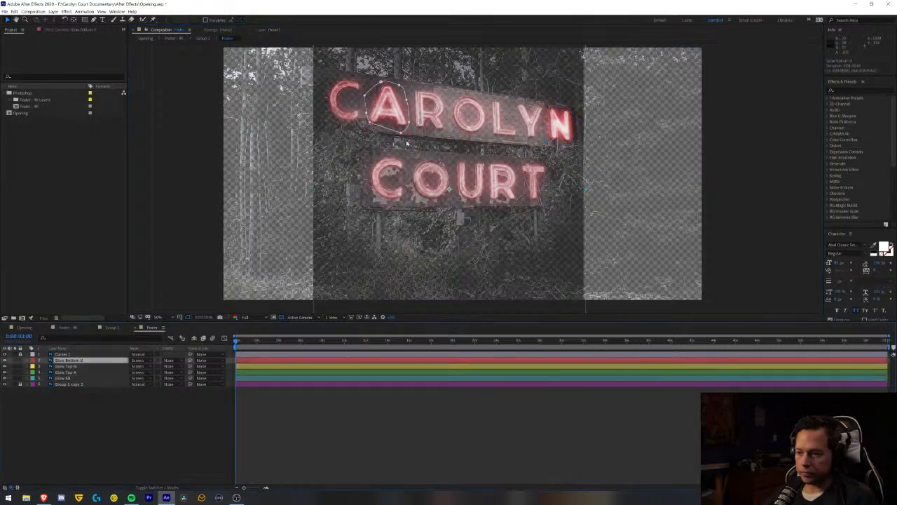
left_click_drag(384, 82, 384, 90)
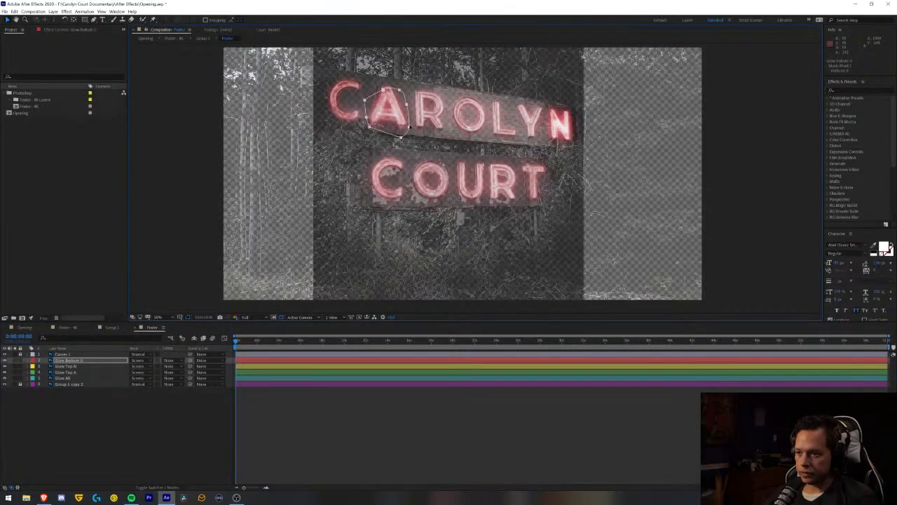
left_click_drag(409, 122, 490, 190)
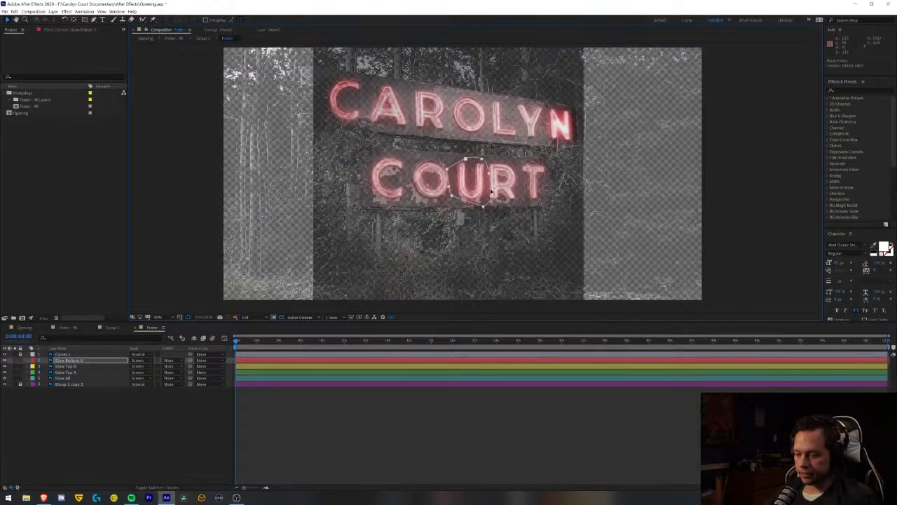
- Reshape the Glow Bottom U mask to fit around the U, excluding the neighbouring O and R, and reveal its mask properties
scroll(481, 181, "up", 3)
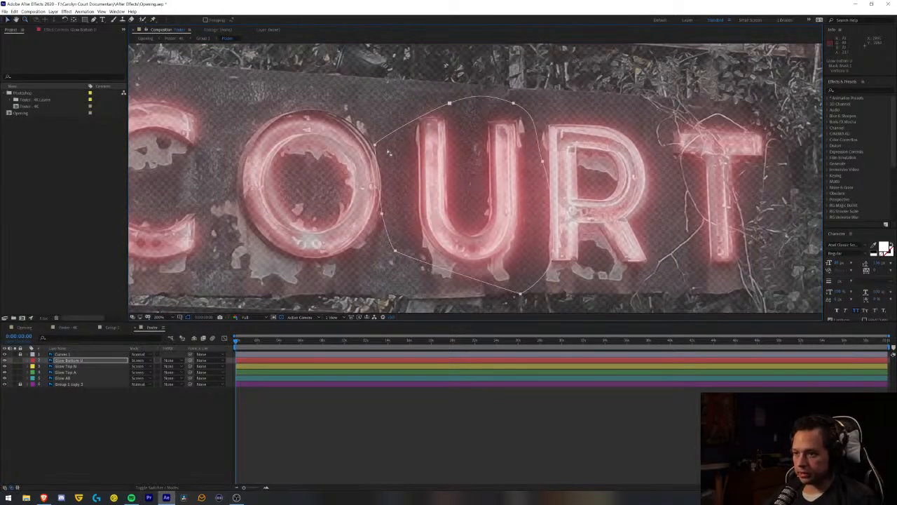
left_click(395, 161)
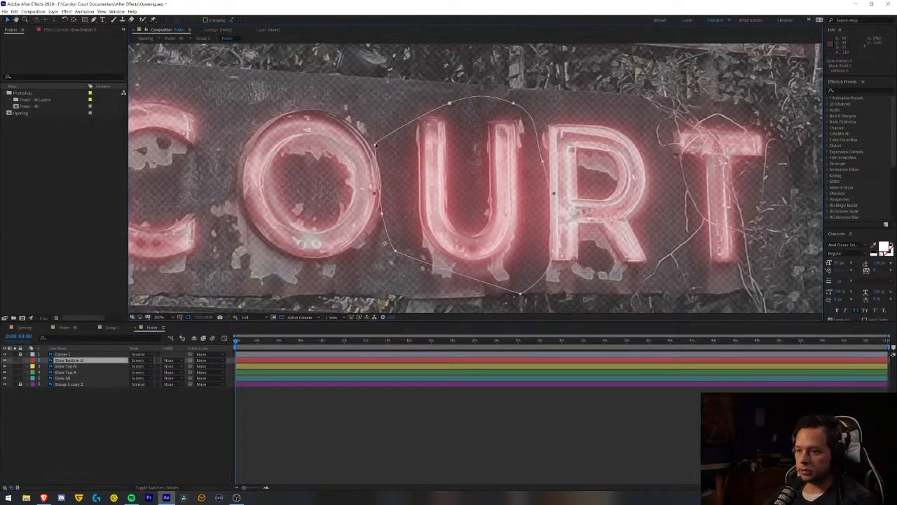
left_click_drag(376, 145, 408, 120)
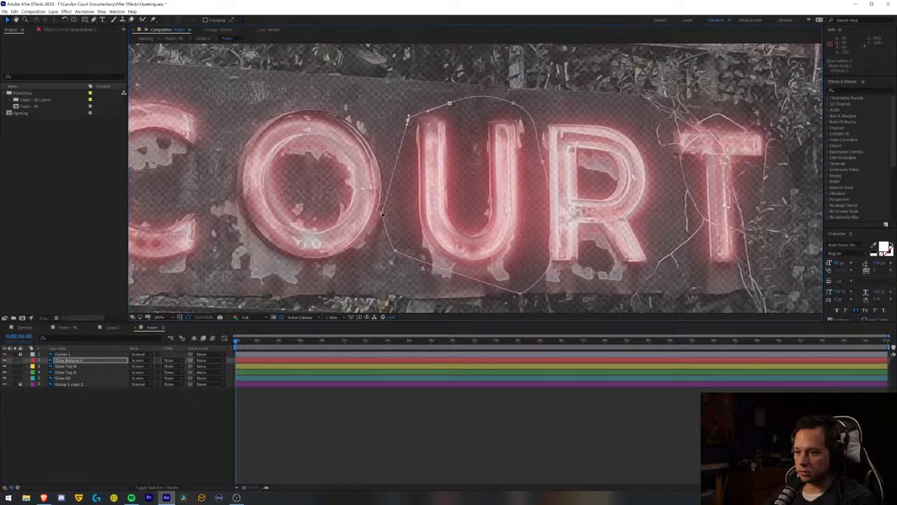
left_click_drag(382, 213, 398, 191)
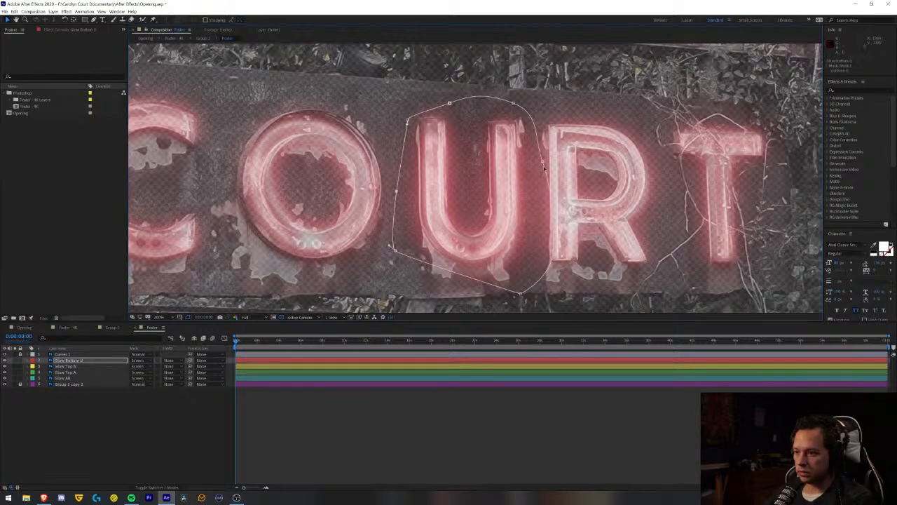
left_click_drag(553, 263, 533, 275)
key("m")
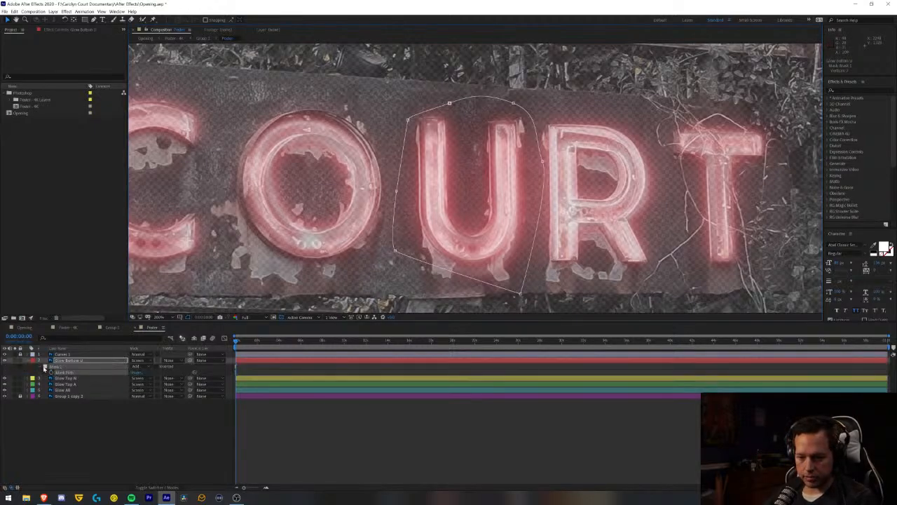
- Try red as the outline colour of the Glow Bottom U mask
left_click(45, 370)
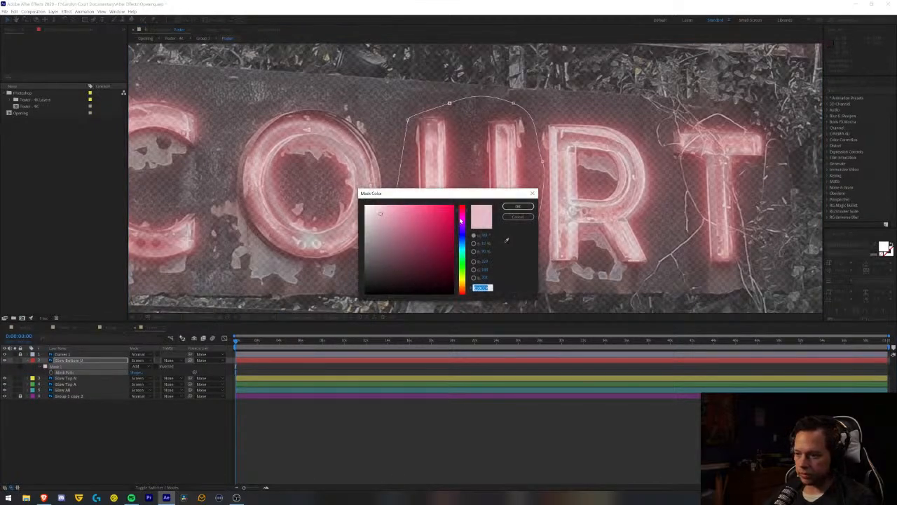
left_click_drag(460, 220, 469, 199)
left_click(518, 207)
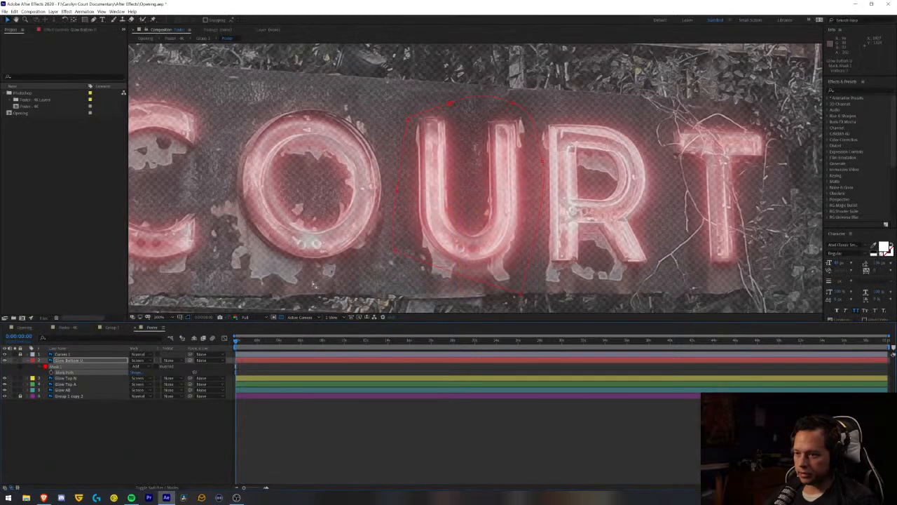
- Set the Glow Bottom U mask's outline colour to bright green
left_click(45, 370)
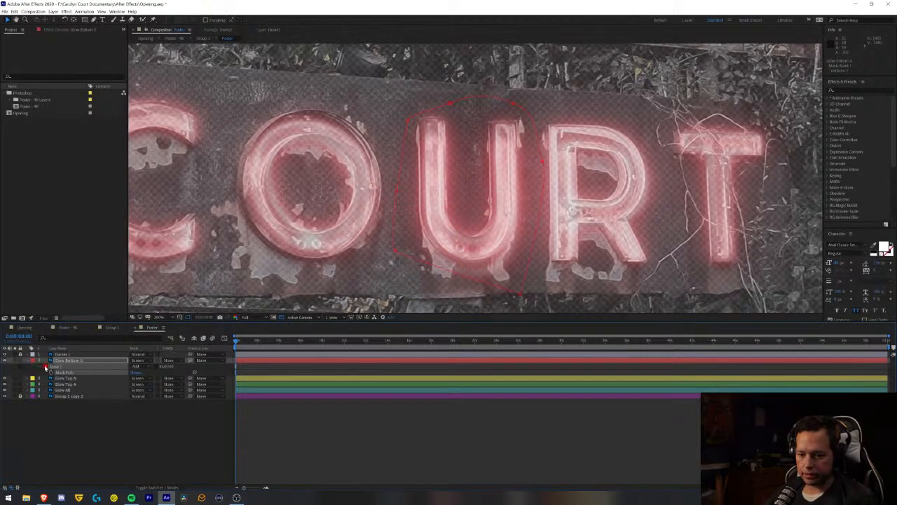
left_click_drag(461, 210, 459, 272)
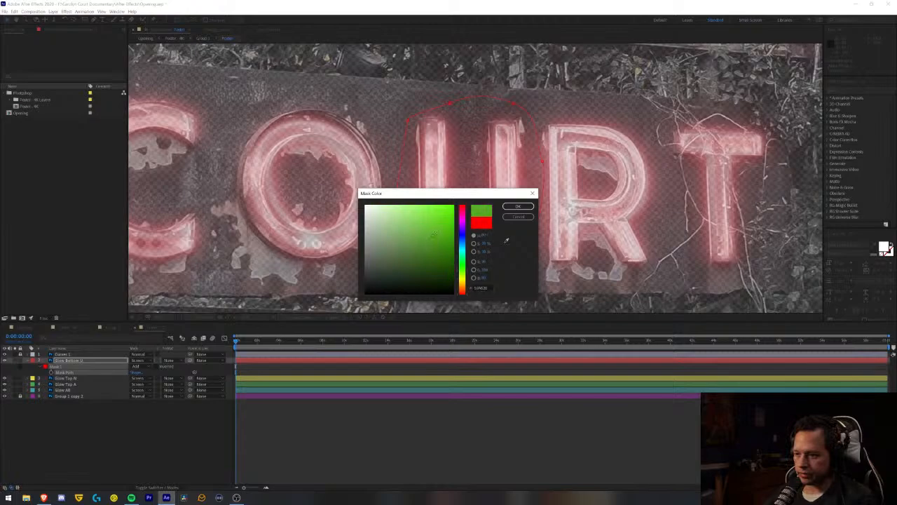
left_click(518, 207)
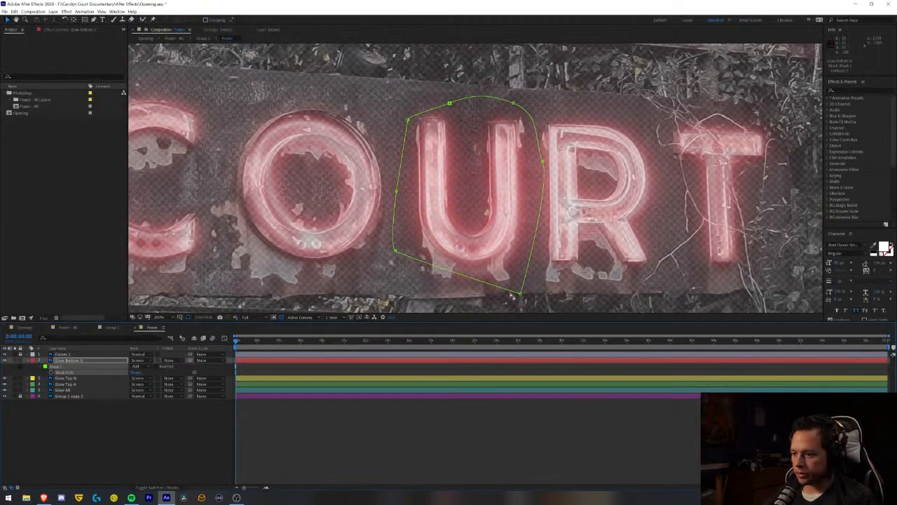
- Tighten the Glow Bottom U mask's points closely around the U in COURT, save the project and deselect the layer
left_click_drag(519, 295, 503, 265)
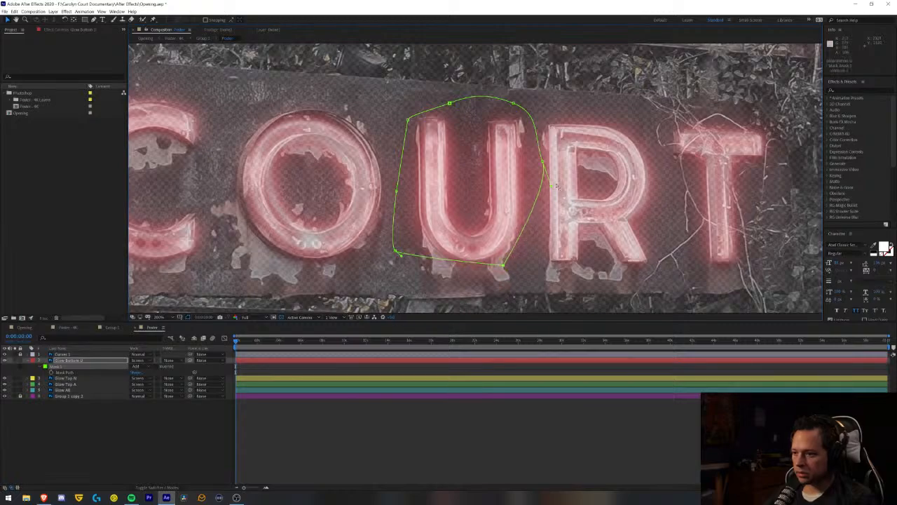
left_click_drag(543, 164, 531, 167)
left_click_drag(513, 104, 509, 109)
left_click_drag(408, 121, 412, 116)
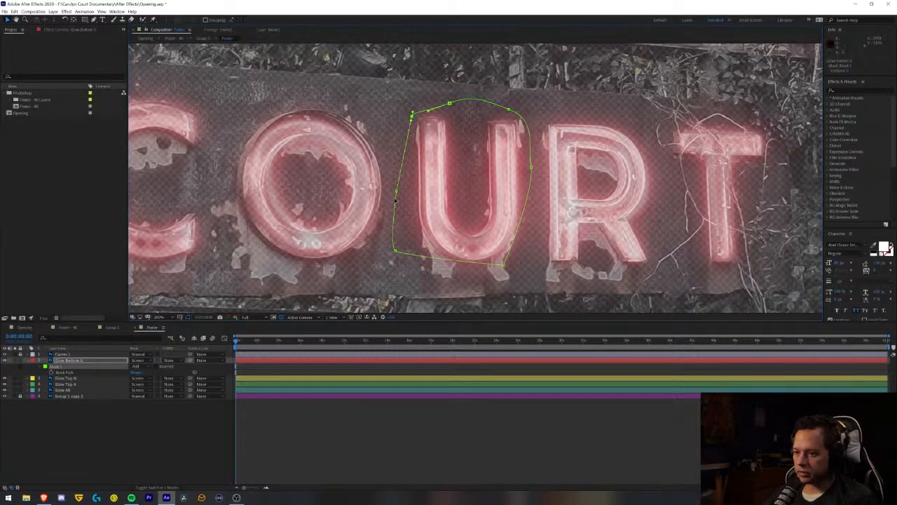
left_click_drag(398, 189, 403, 173)
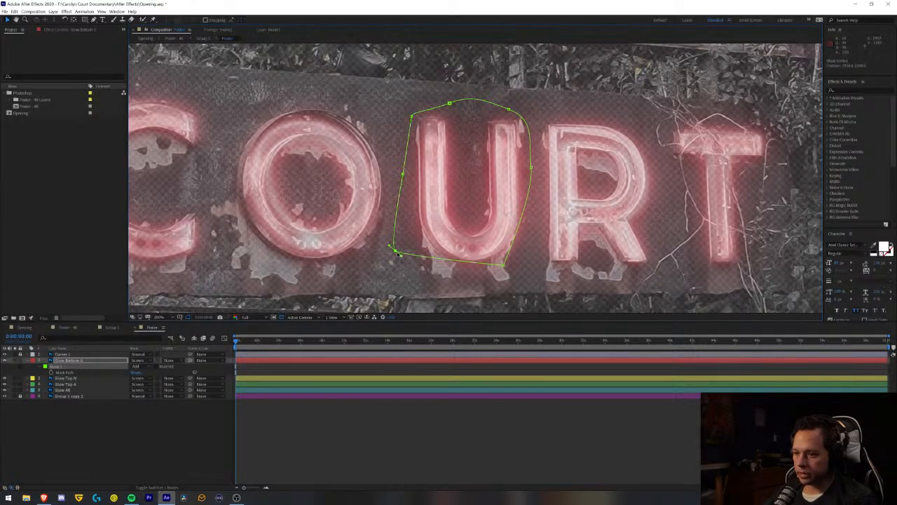
left_click_drag(392, 247, 427, 273)
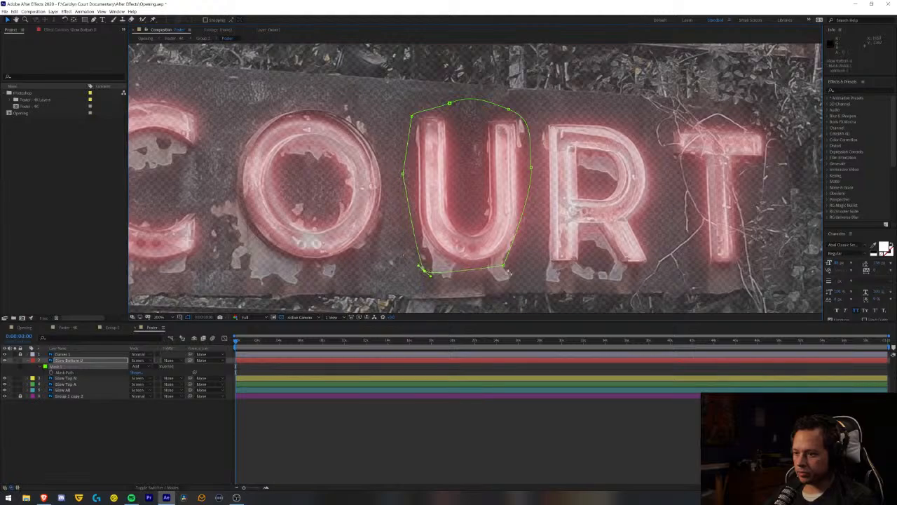
left_click_drag(505, 267, 508, 270)
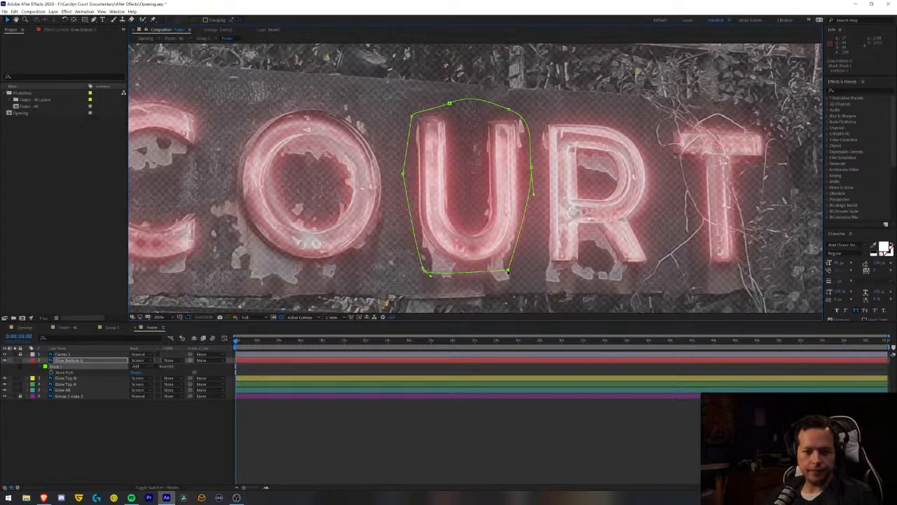
key("ctrl+s")
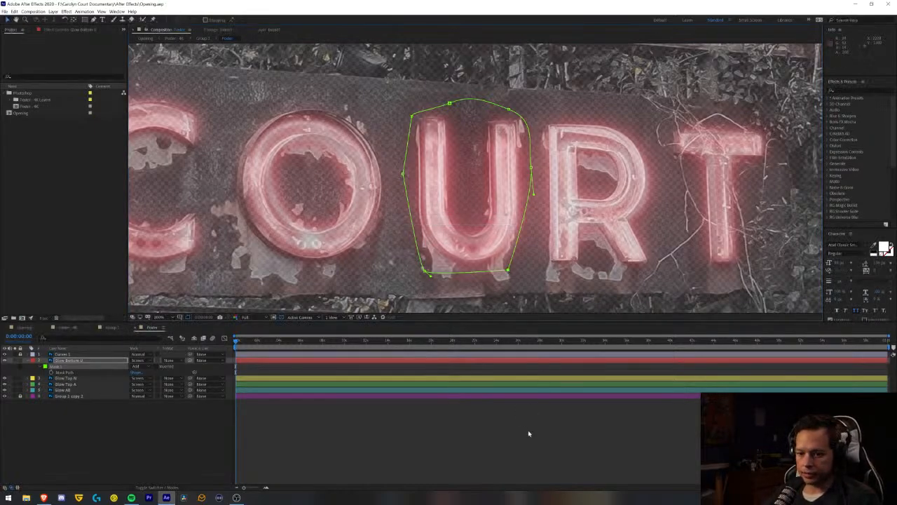
left_click(502, 451)
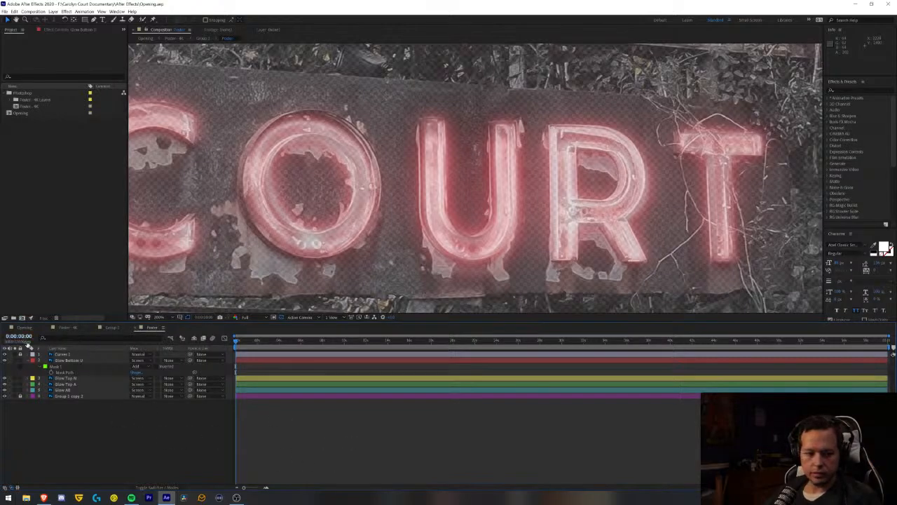
key("alt+Tab")
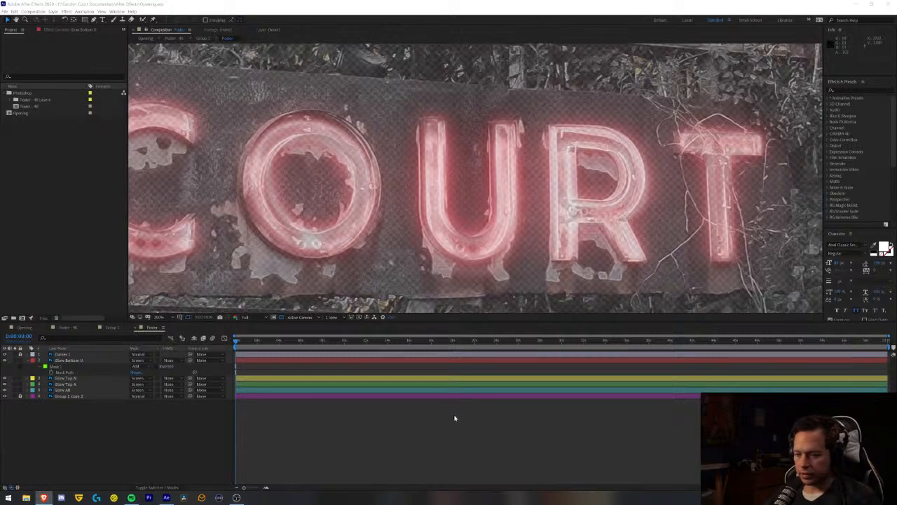
left_click(453, 436)
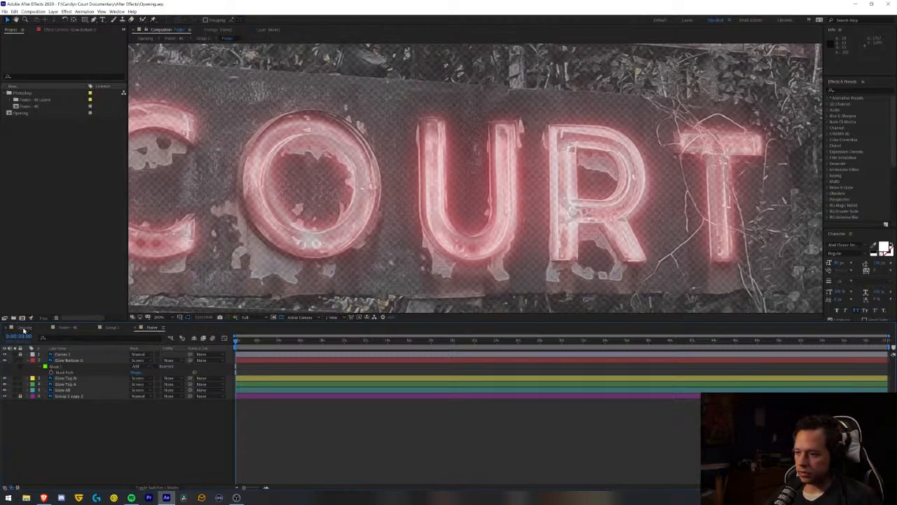
- Reveal the Glow Bottom U layer's opacity expression and set its wiggle frequency to 3
left_click(81, 362)
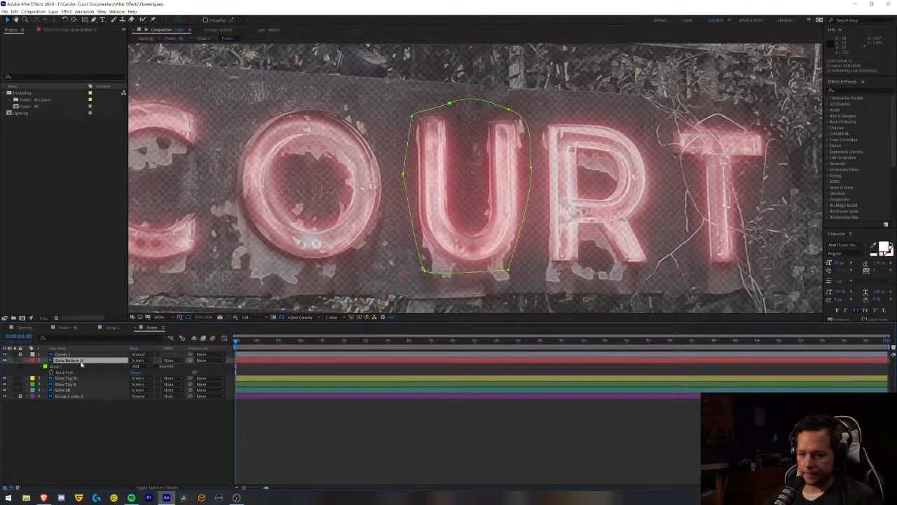
key("m")
key("m")
key("t")
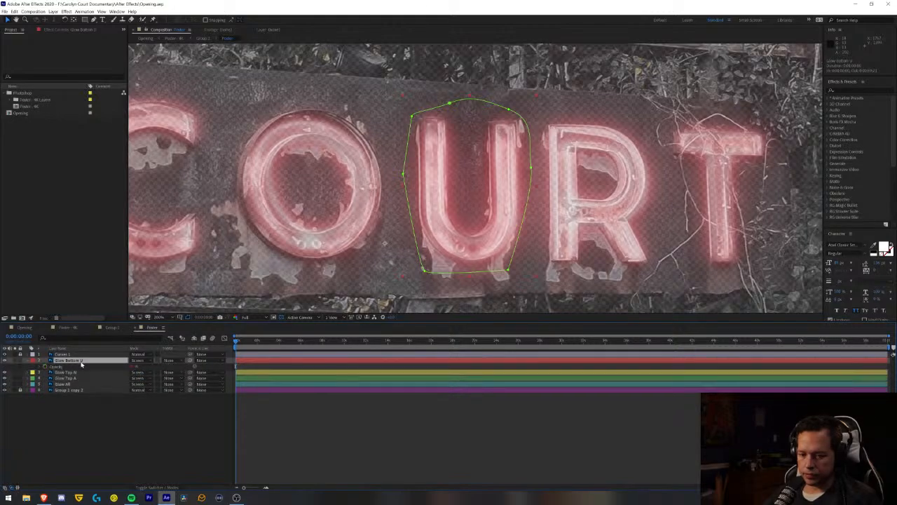
left_click(40, 367, "alt")
left_click(259, 374)
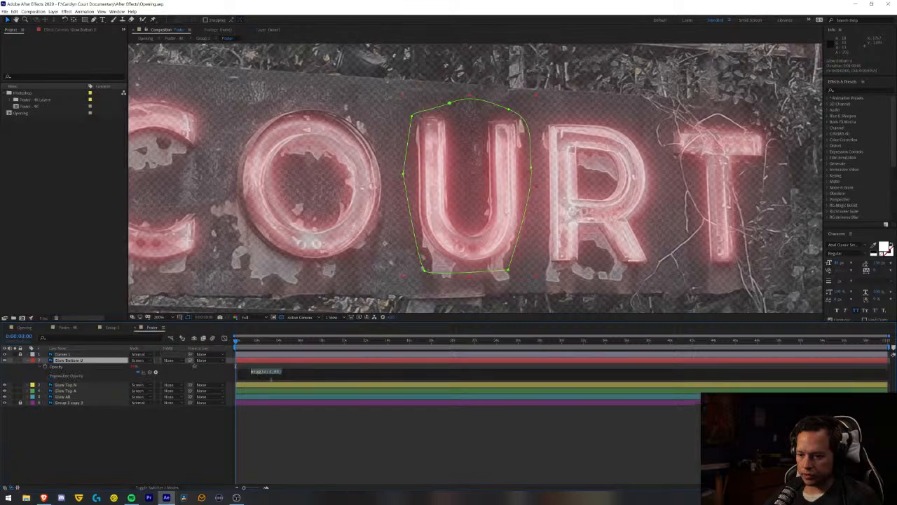
key("Right")
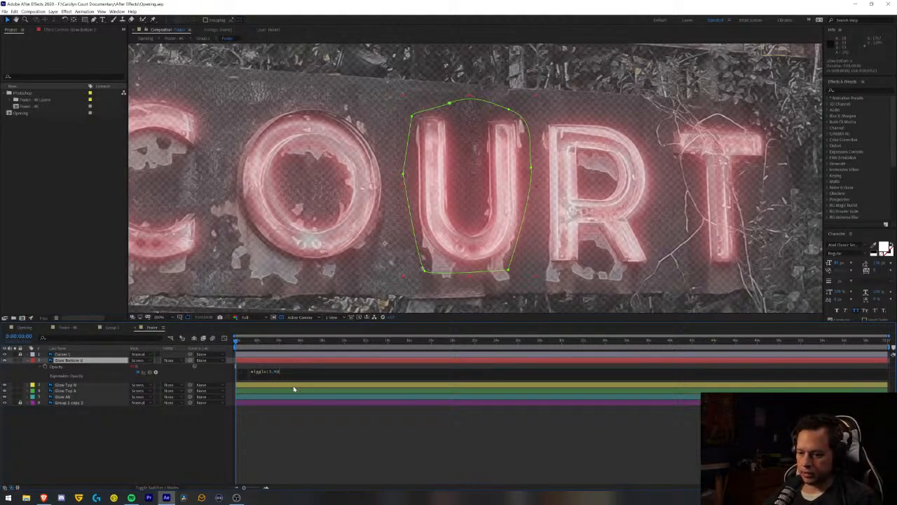
left_click(303, 427)
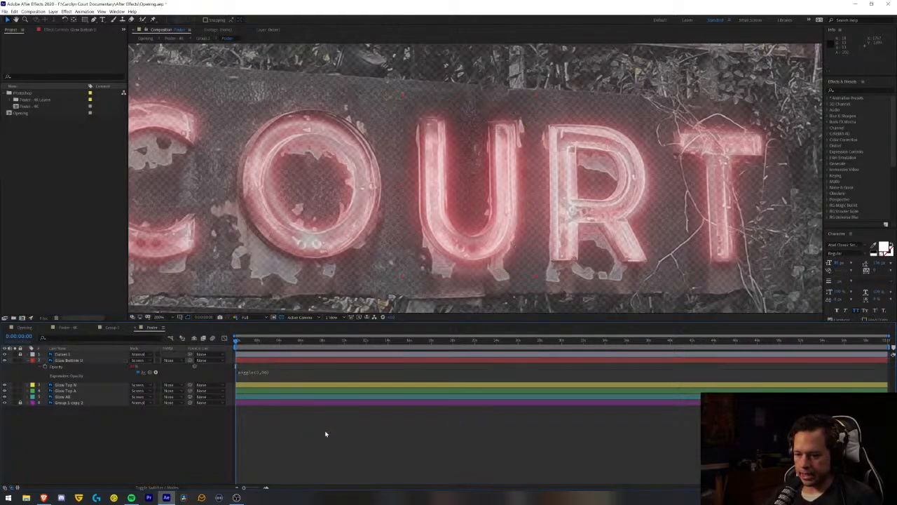
- Preview the sign's flicker in the Opening composition
left_click(25, 327)
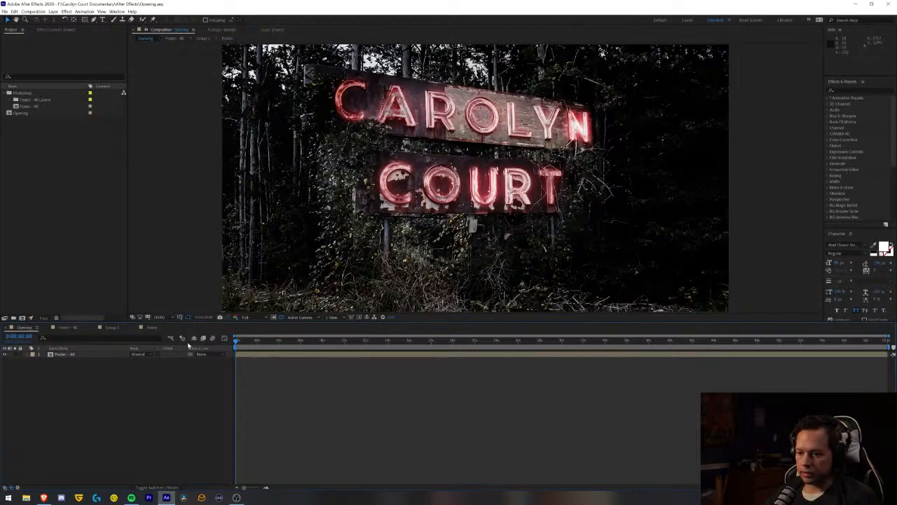
key("space")
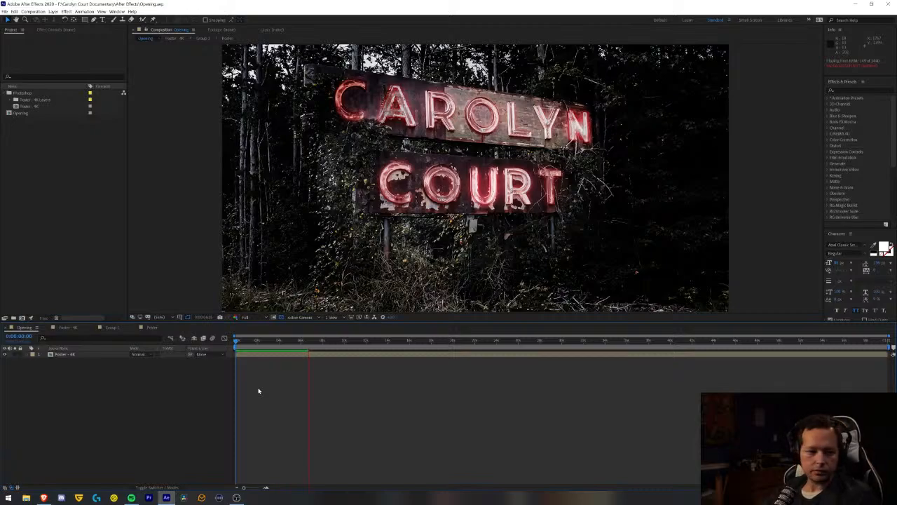
key("space")
key("space")
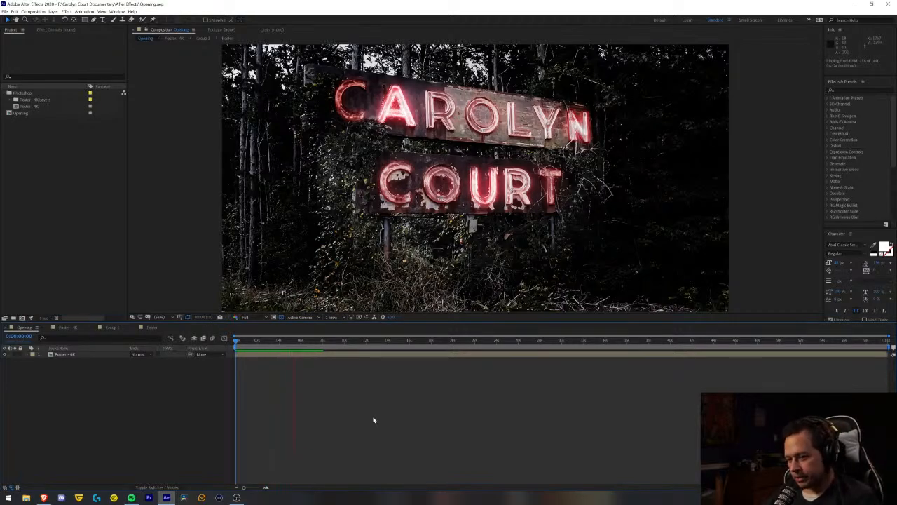
key("space")
- Set the wiggle amplitude in Glow Bottom U's opacity expression to 80 and save the project
left_click(153, 327)
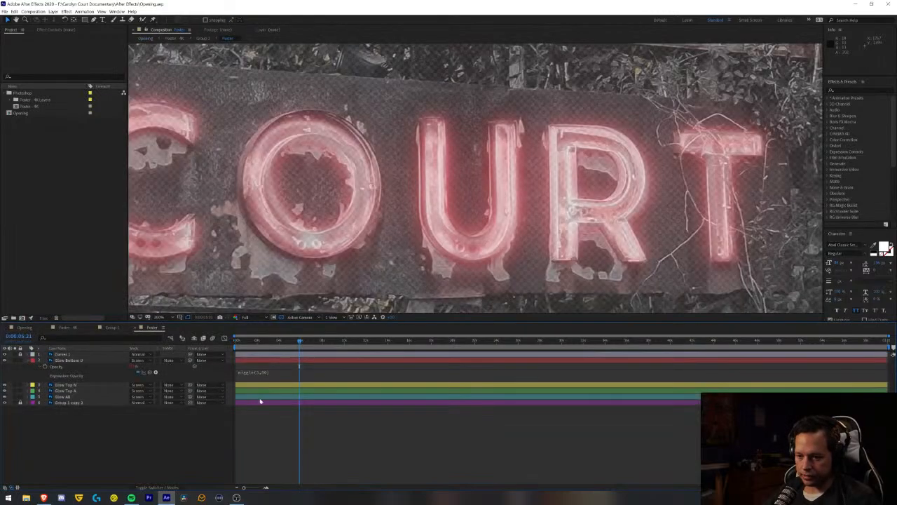
left_click(29, 391)
left_click(29, 392)
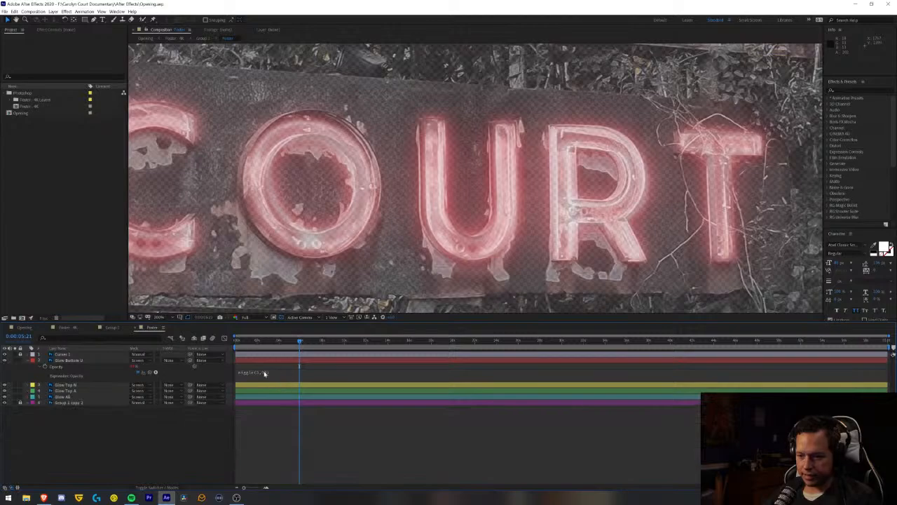
left_click(264, 373)
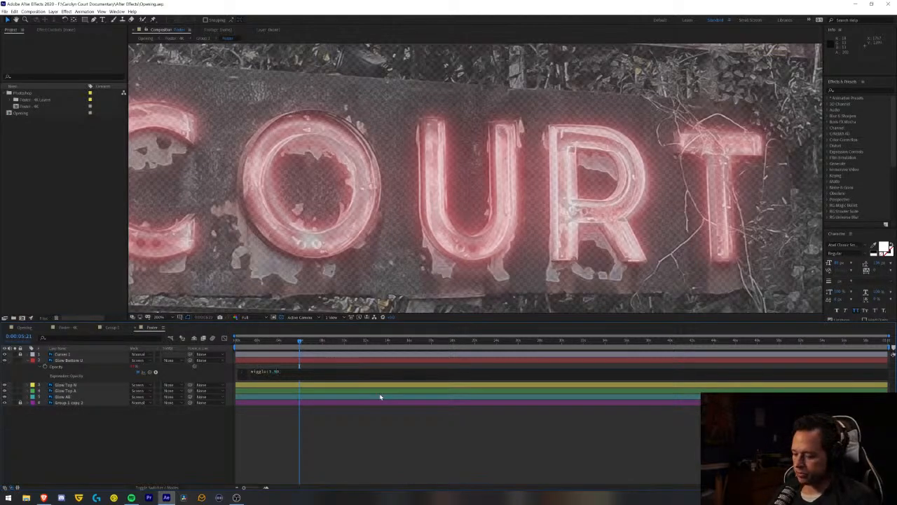
left_click(376, 452)
key("ctrl+s")
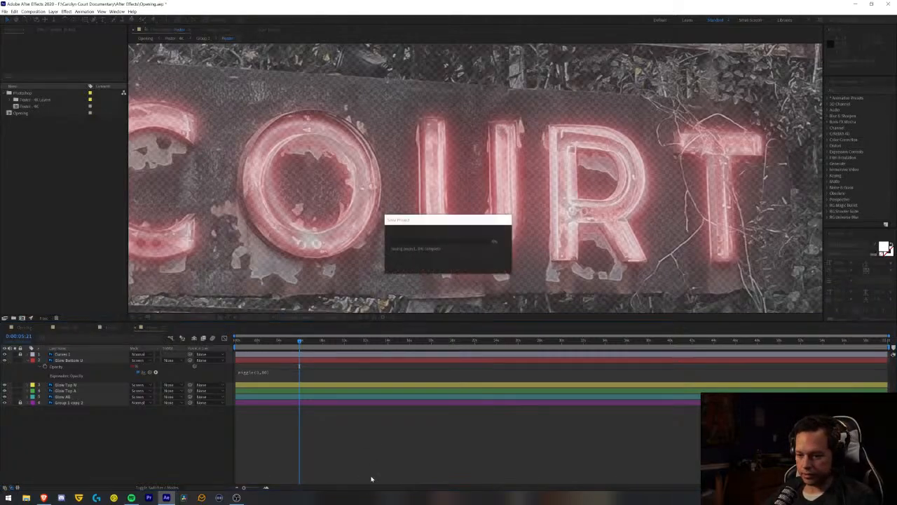
- Play the Opening composition again to check the U's flicker with the revised wiggle amplitude
left_click(23, 327)
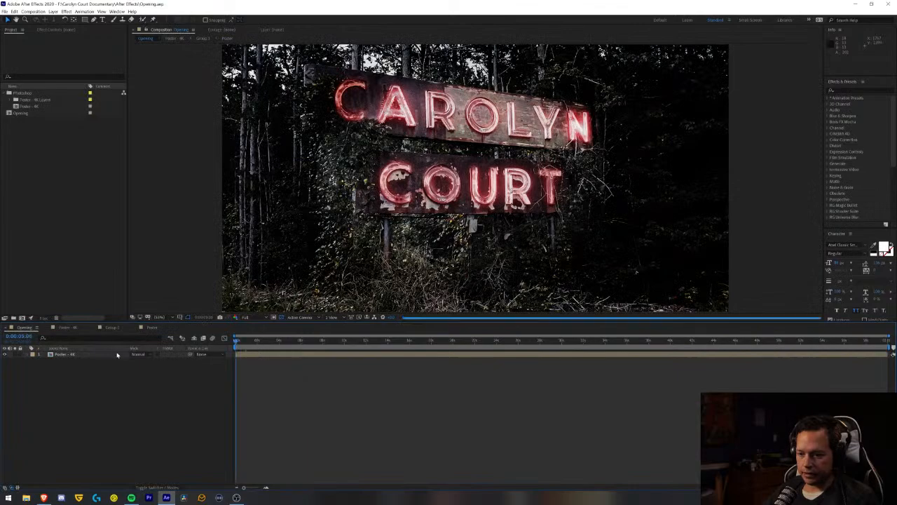
key("space")
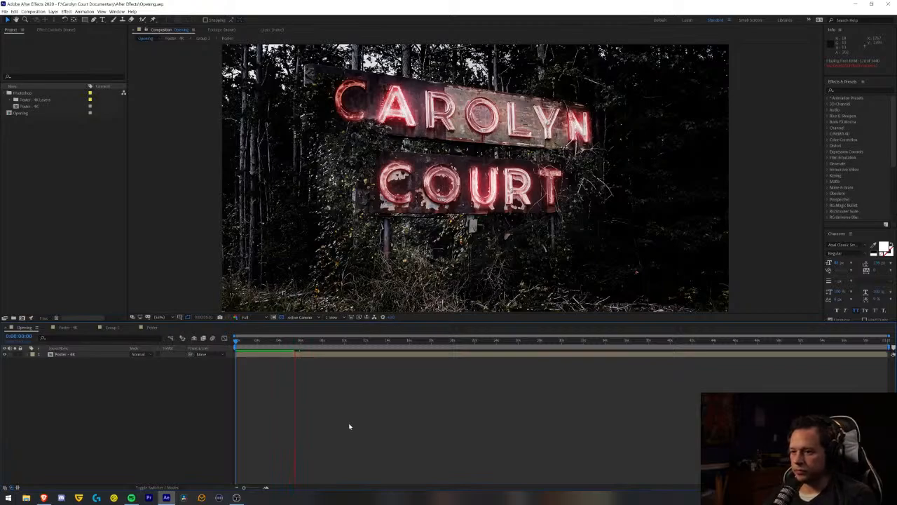
key("space")
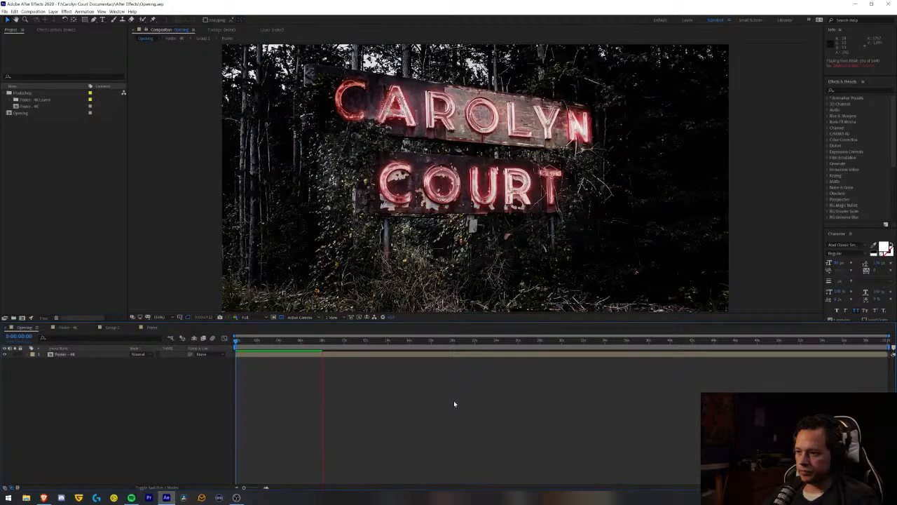
key("space")
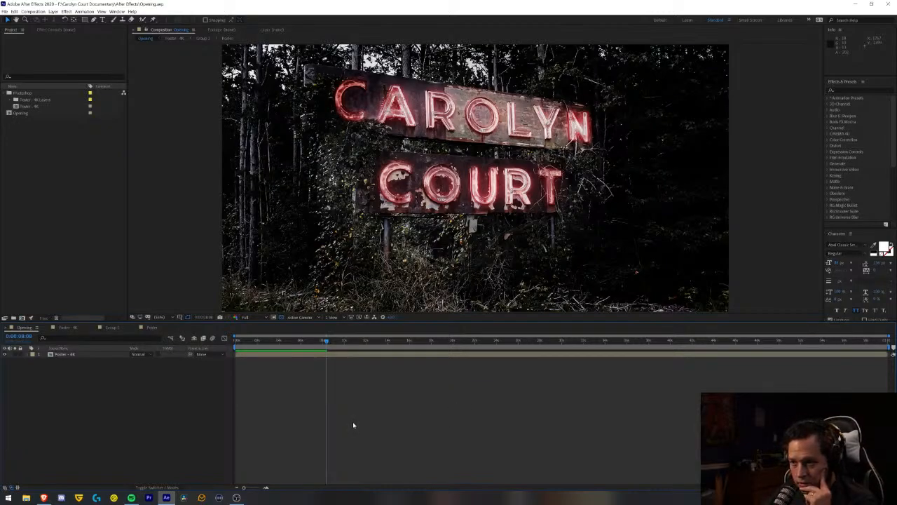
- Convert the Glow Top A layer's opacity wiggle expression to keyframes
left_click(153, 329)
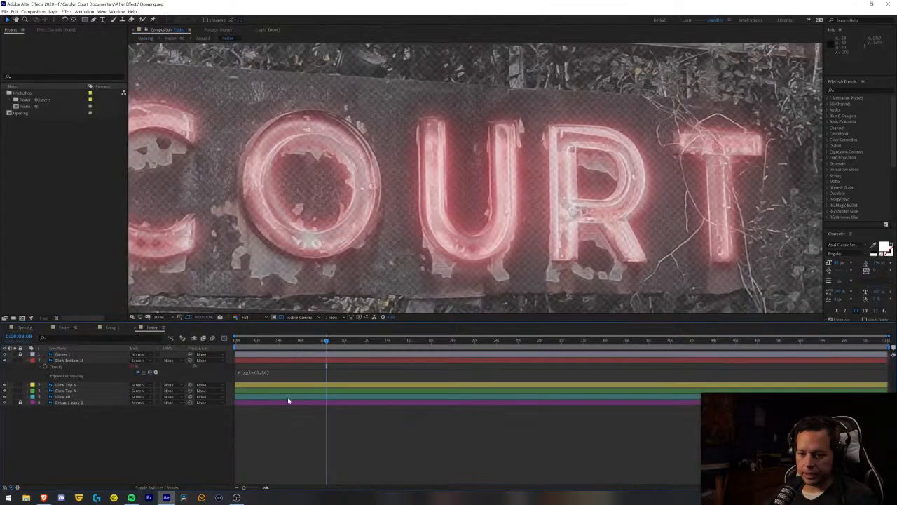
left_click(28, 361)
left_click(39, 372)
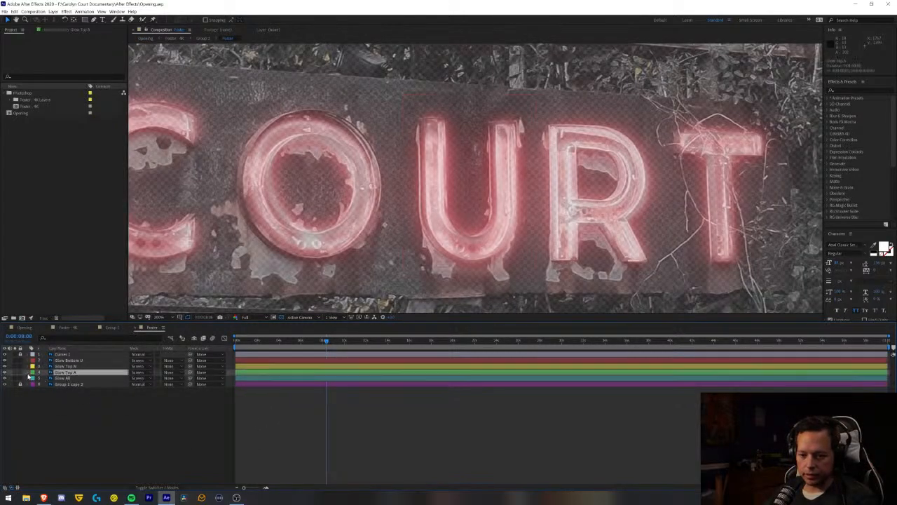
left_click(29, 372)
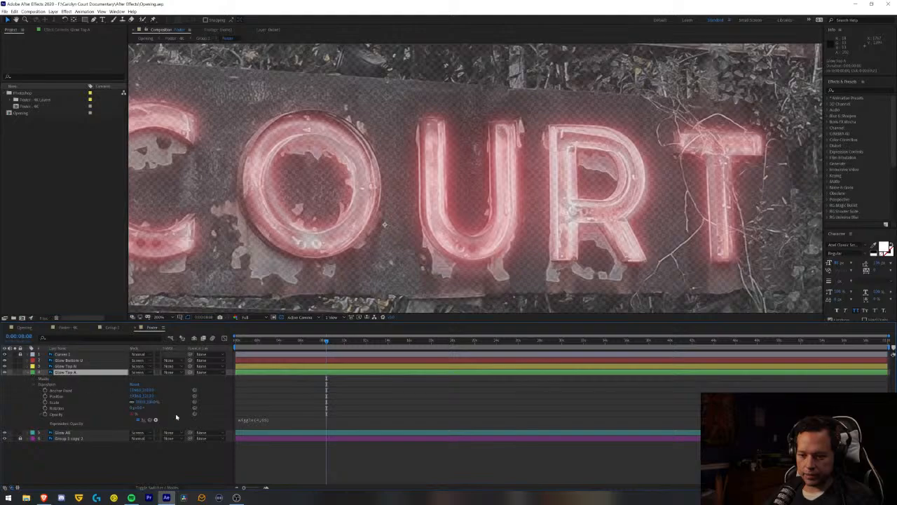
left_click(58, 415)
left_click(117, 12)
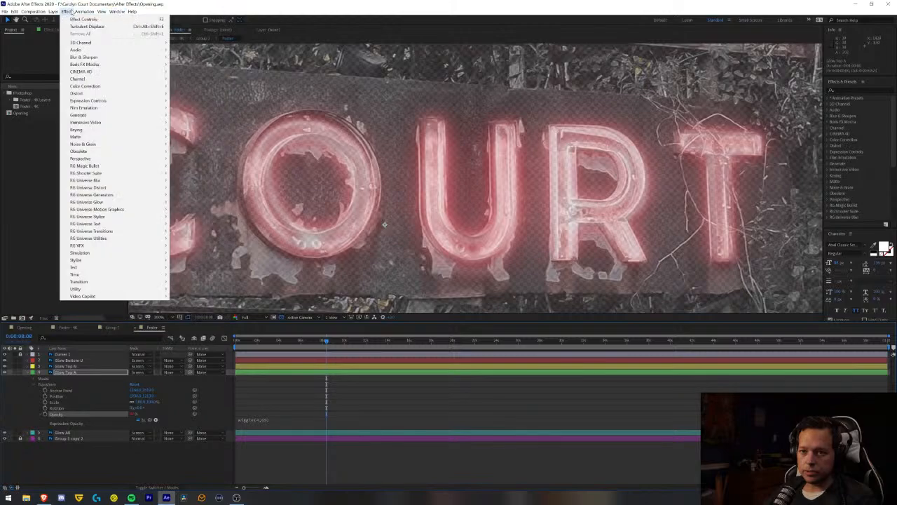
mouse_move(86, 12)
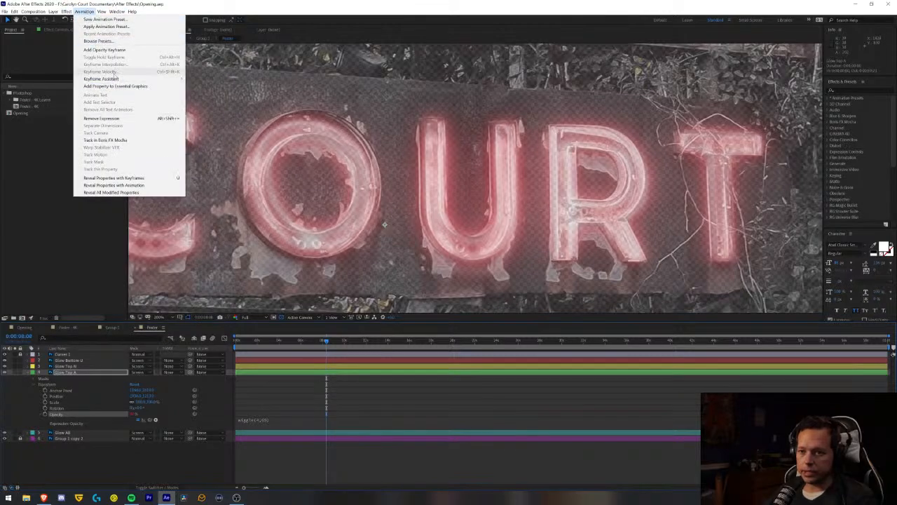
mouse_move(112, 78)
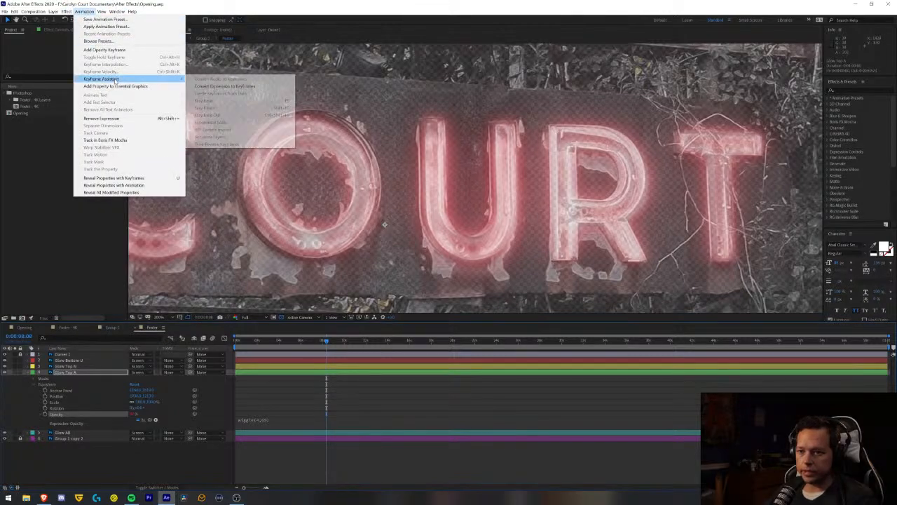
left_click(228, 85)
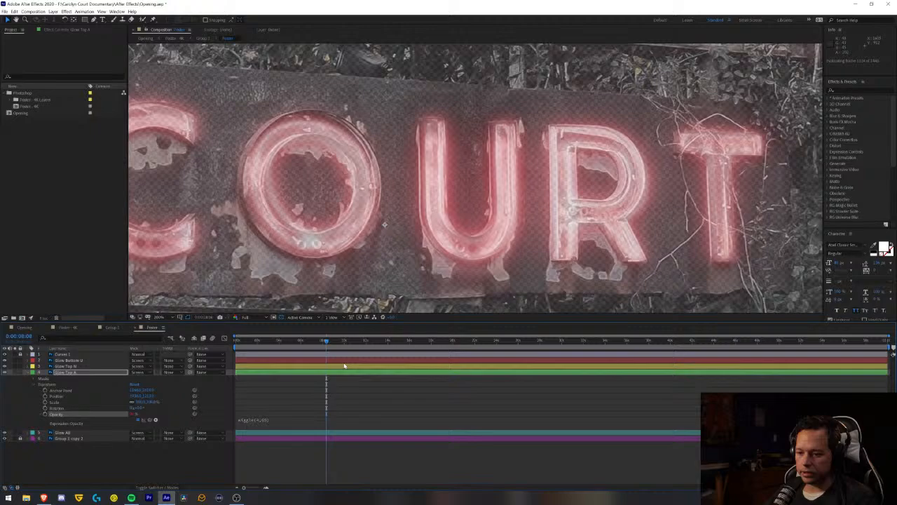
left_click(262, 467)
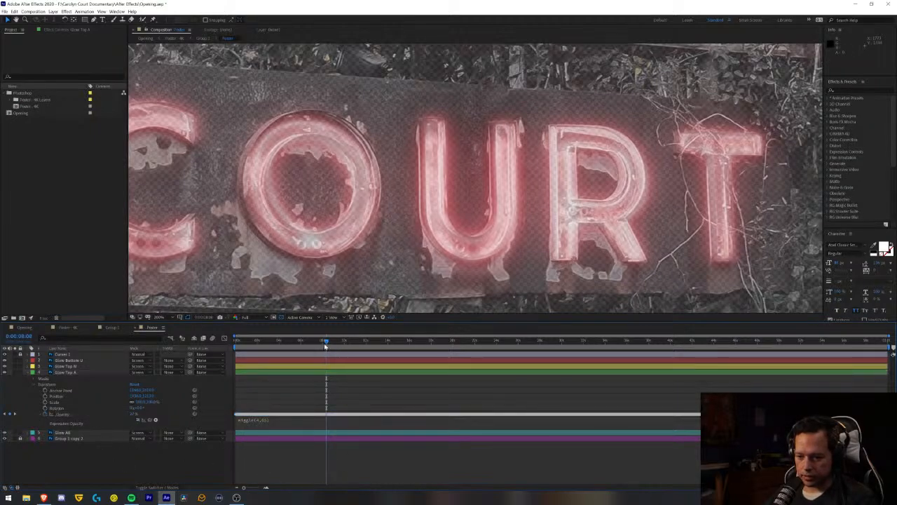
- Delete Glow Top A's opacity keyframes between about the 1-second and 2-second marks
left_click_drag(327, 341, 332, 342)
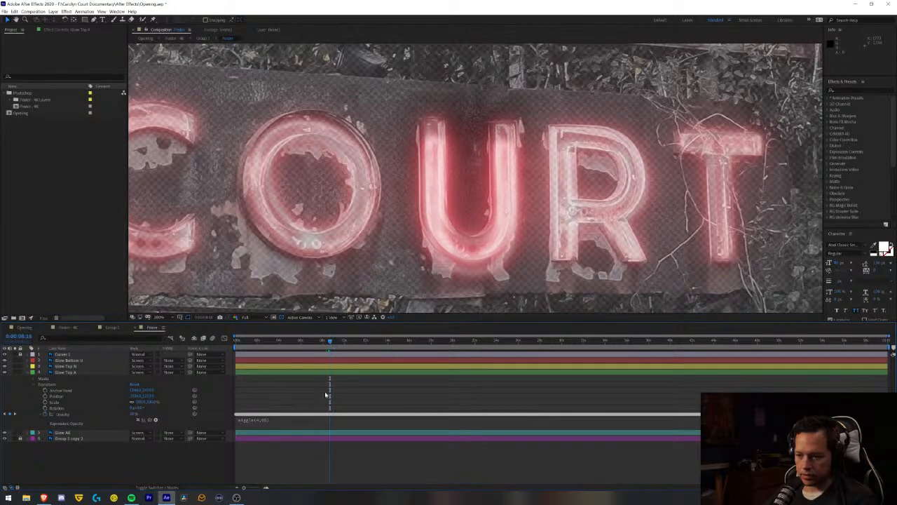
left_click_drag(258, 342, 243, 356)
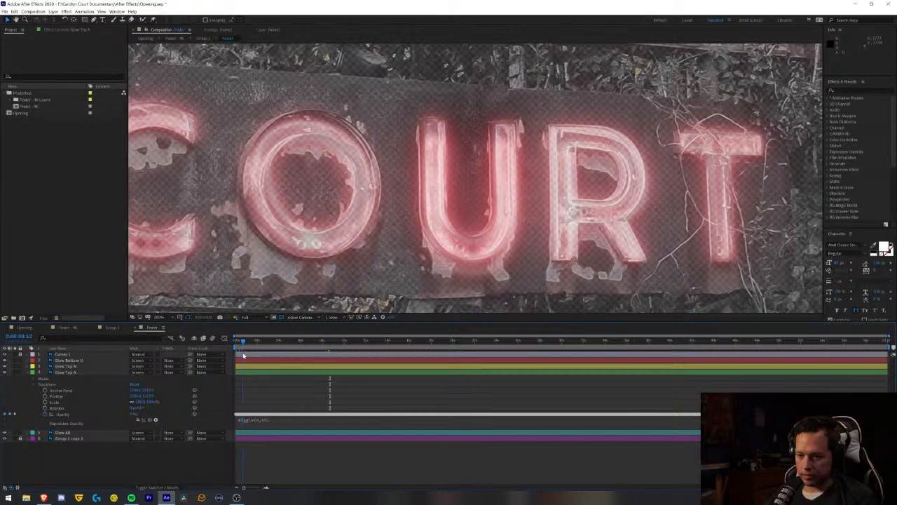
left_click(267, 489)
left_click(267, 489)
left_click(267, 489)
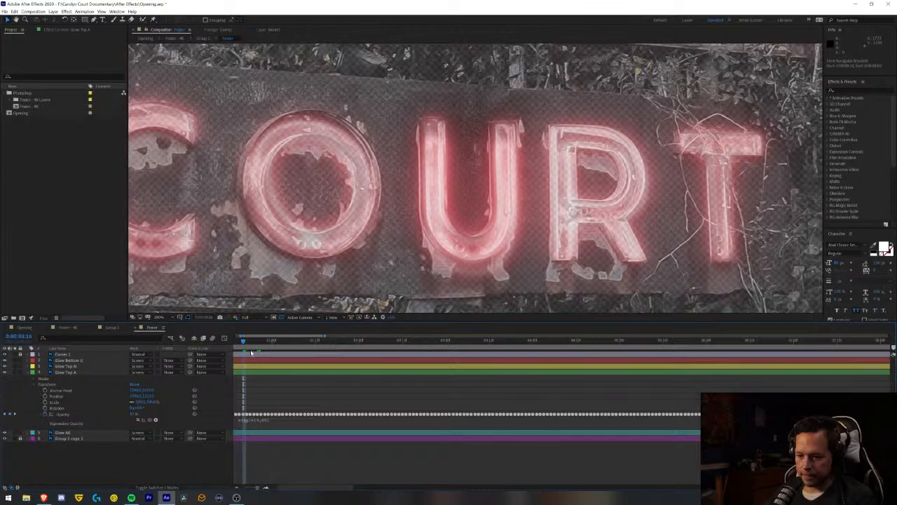
left_click_drag(251, 343, 273, 352)
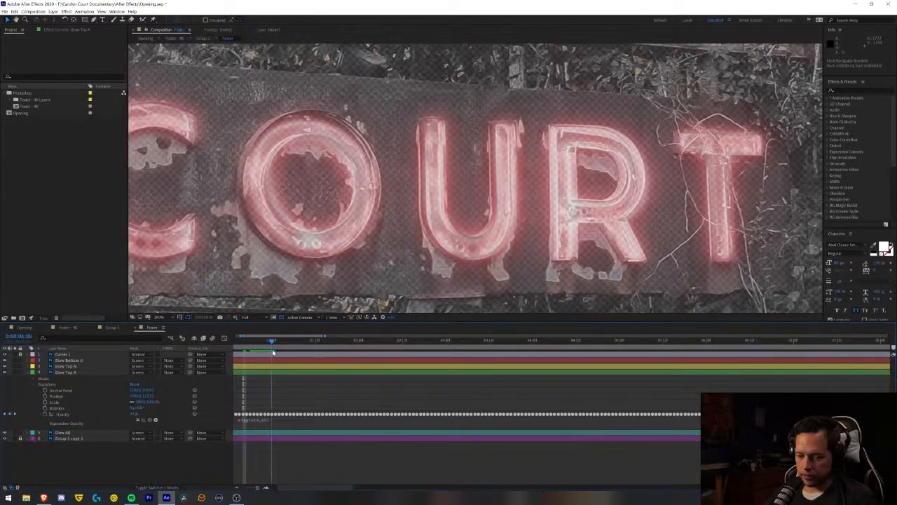
left_click(75, 375)
key("u")
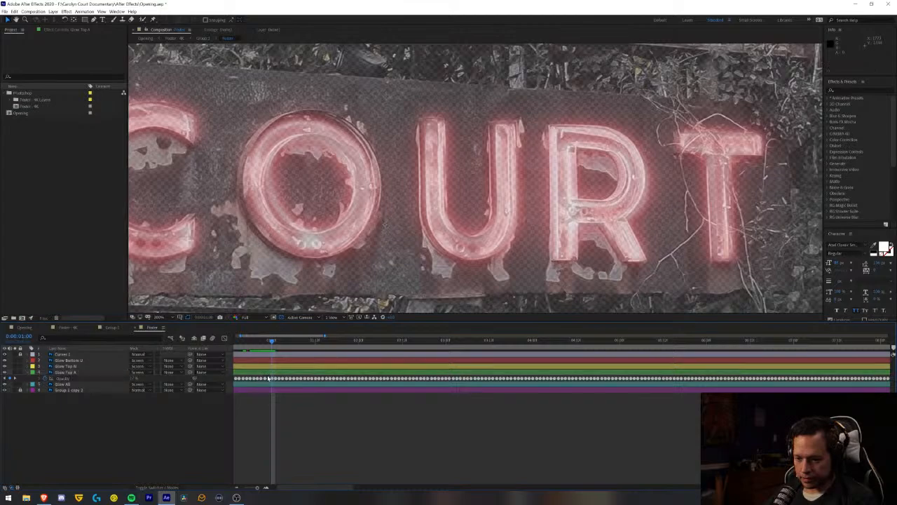
left_click_drag(269, 379, 356, 381)
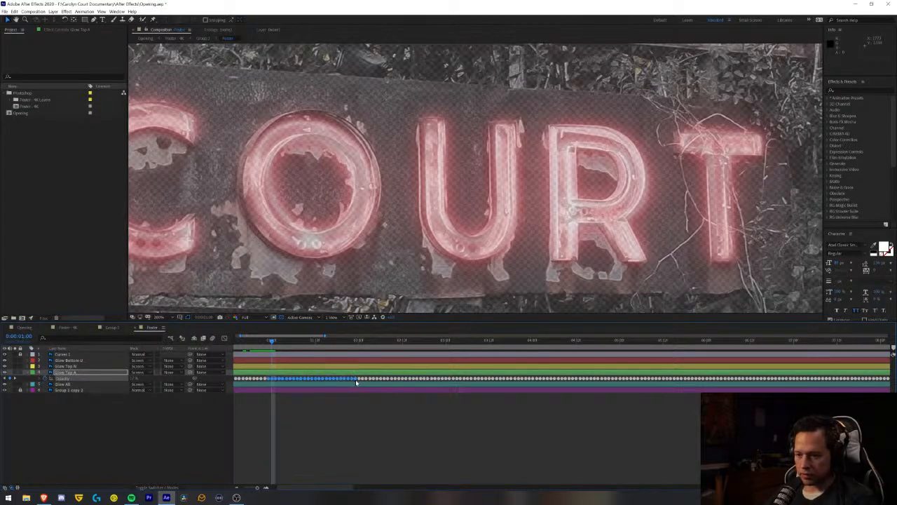
key("Delete")
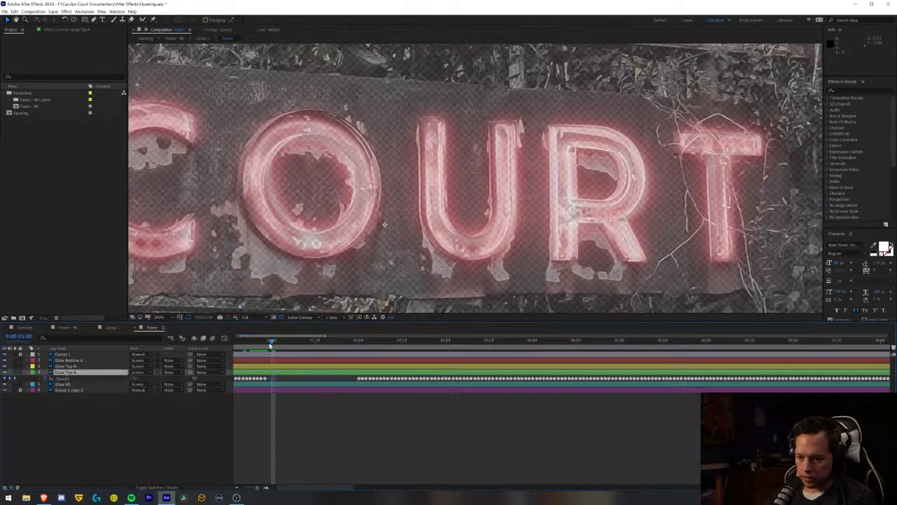
- Add an opacity keyframe to Glow Top A just before the 1-second mark, check the cleared gap, and save the project
left_click_drag(272, 342, 223, 349)
key("space")
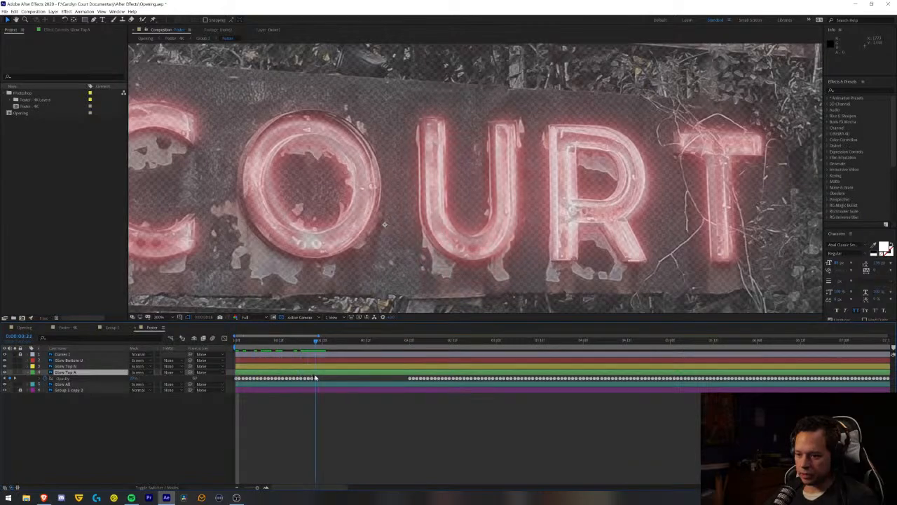
left_click(134, 378)
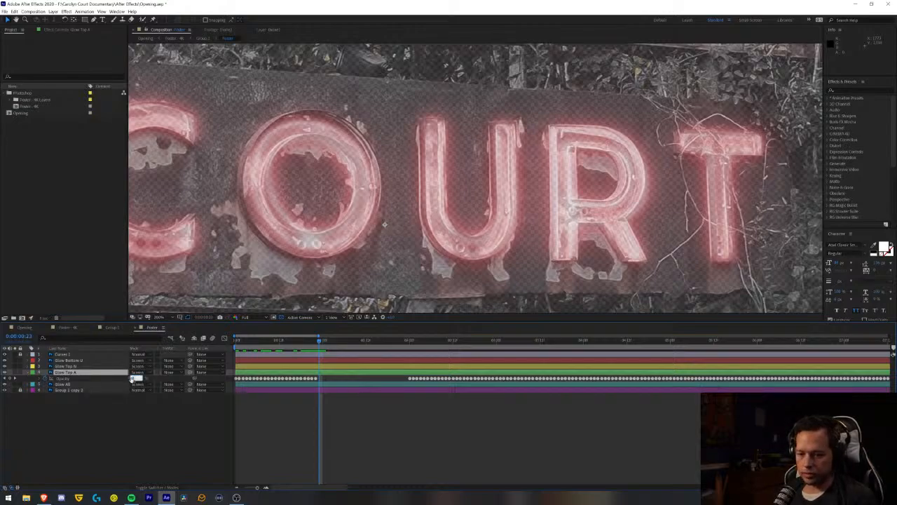
key("Return")
left_click(395, 343)
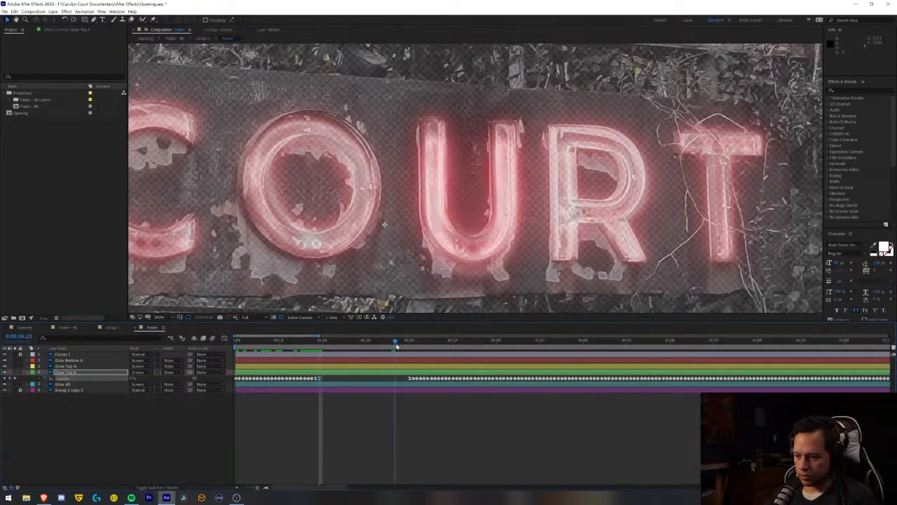
left_click_drag(396, 345, 413, 347)
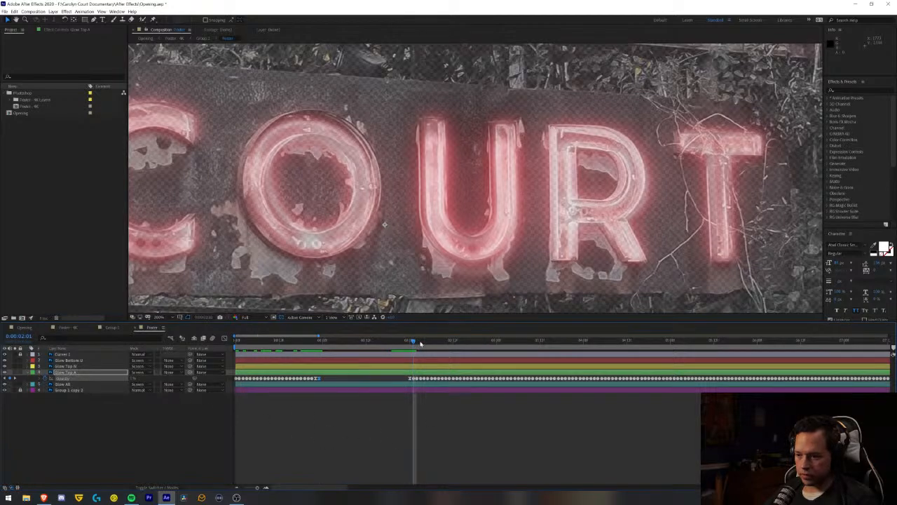
left_click_drag(421, 343, 325, 366)
key("ctrl+s")
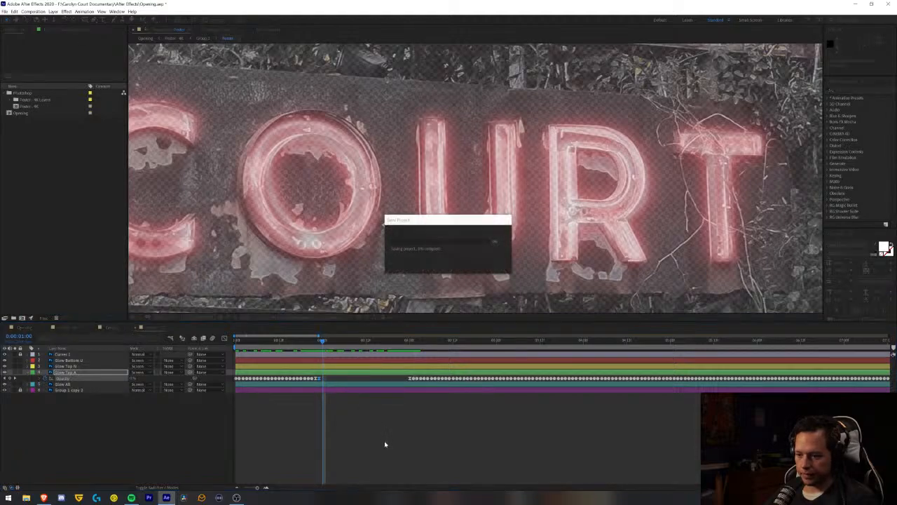
left_click(385, 444)
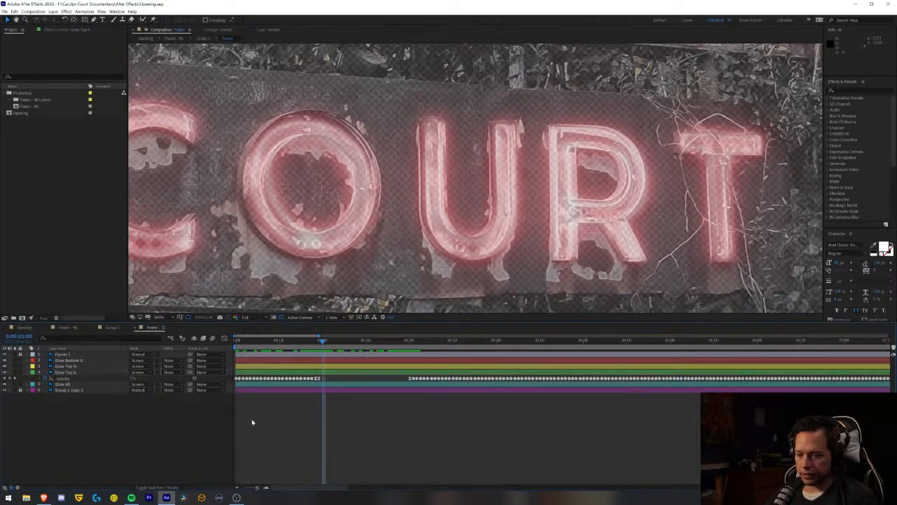
- Copy the U-shaped mask from the Glow Bottom U layer onto the Glow All layer
key("space")
left_click_drag(285, 153, 269, 165)
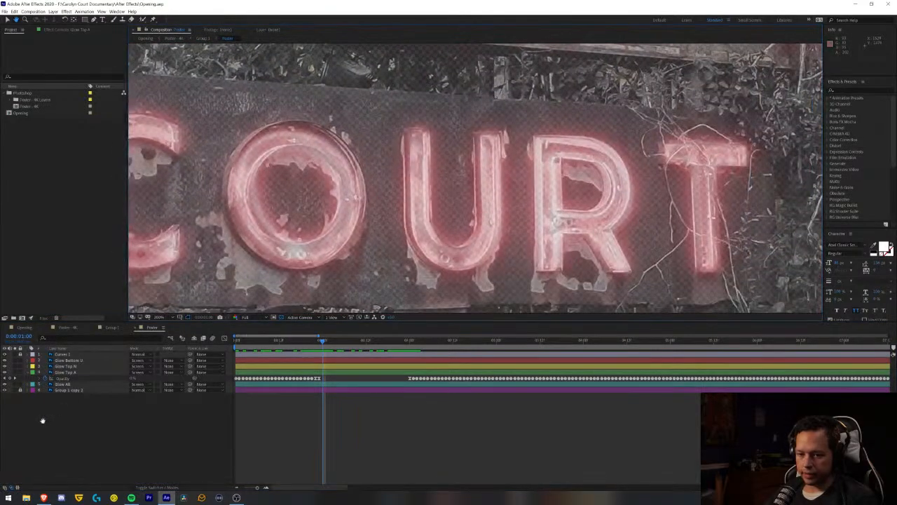
left_click(65, 360)
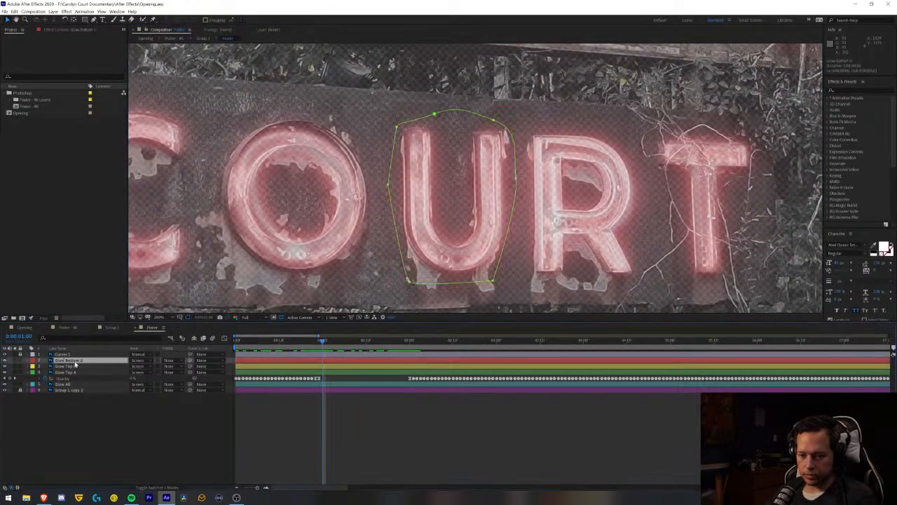
key("m")
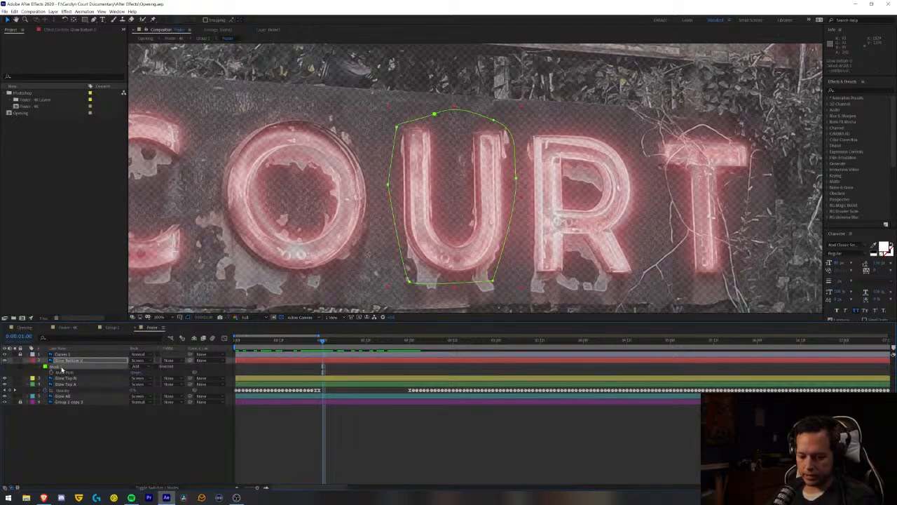
left_click(68, 397)
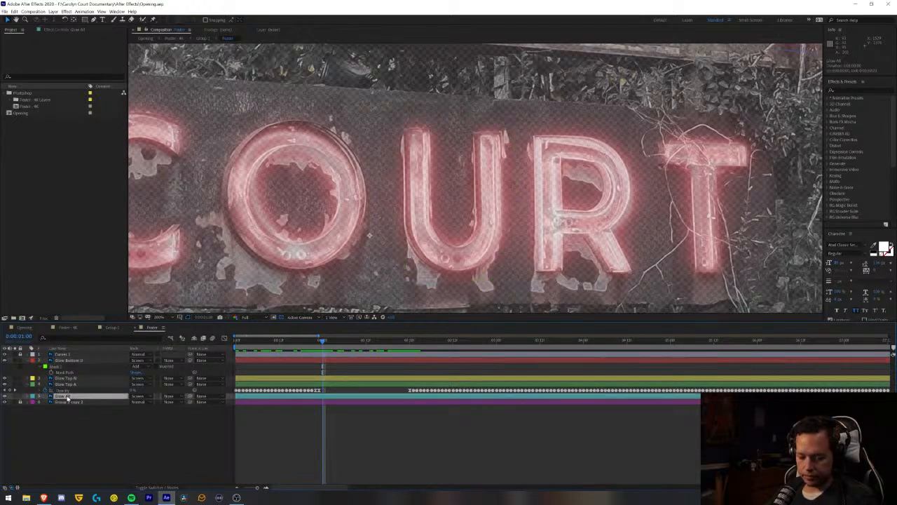
key("ctrl+v")
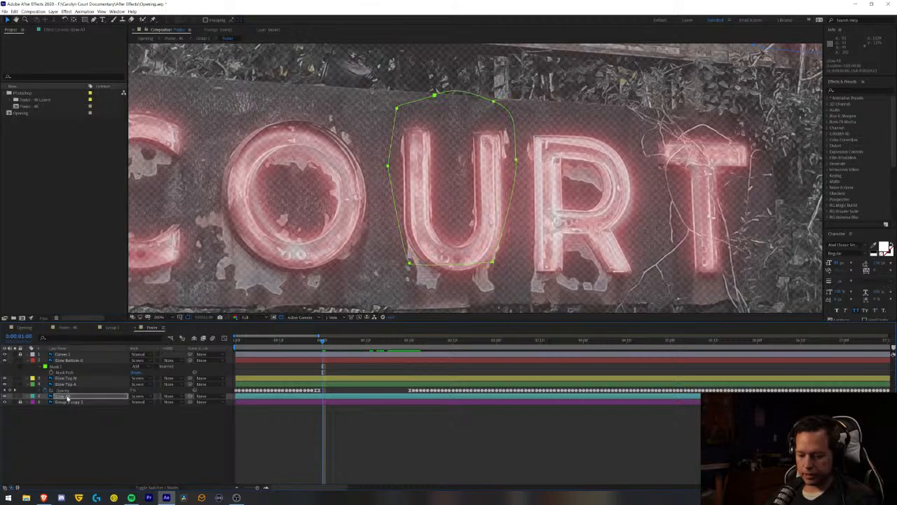
- Rename the pasted mask on Glow All as Bottom U, invert it, and save the project
key("m")
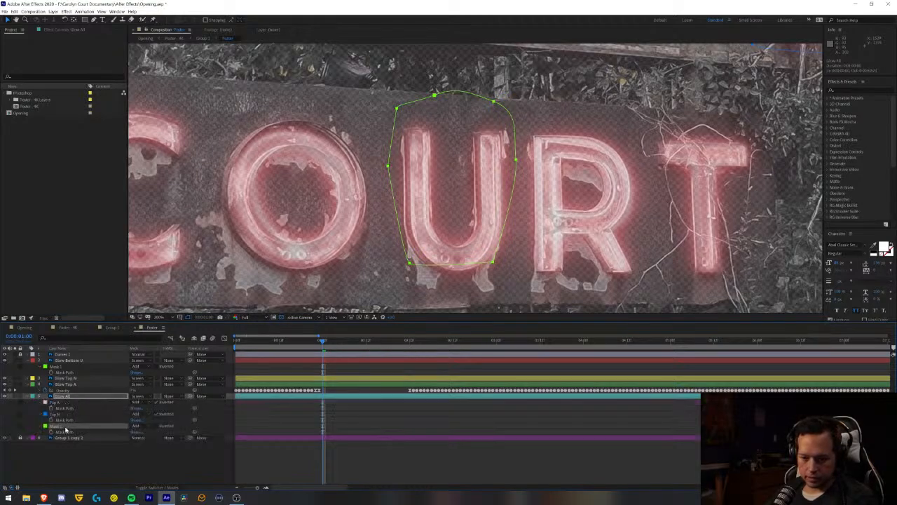
left_click(66, 428)
key("Return")
type("Bottom U")
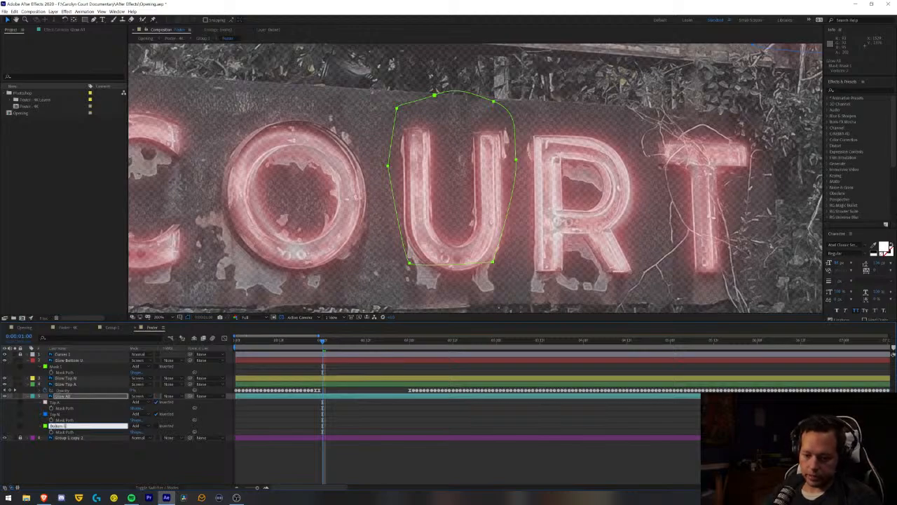
left_click(123, 470)
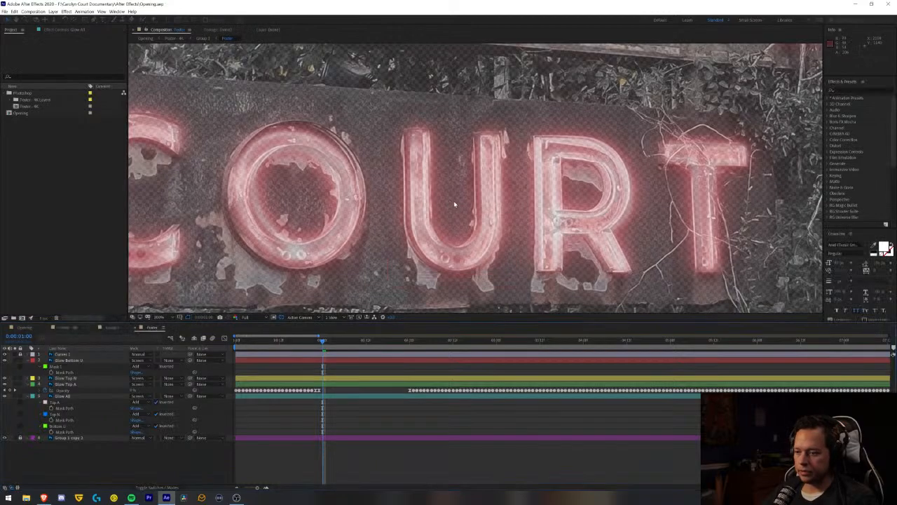
- Preview the flicker of the A in CAROLYN from the start of the nested Poster composition
left_click_drag(315, 138, 483, 219)
left_click_drag(344, 155, 508, 242)
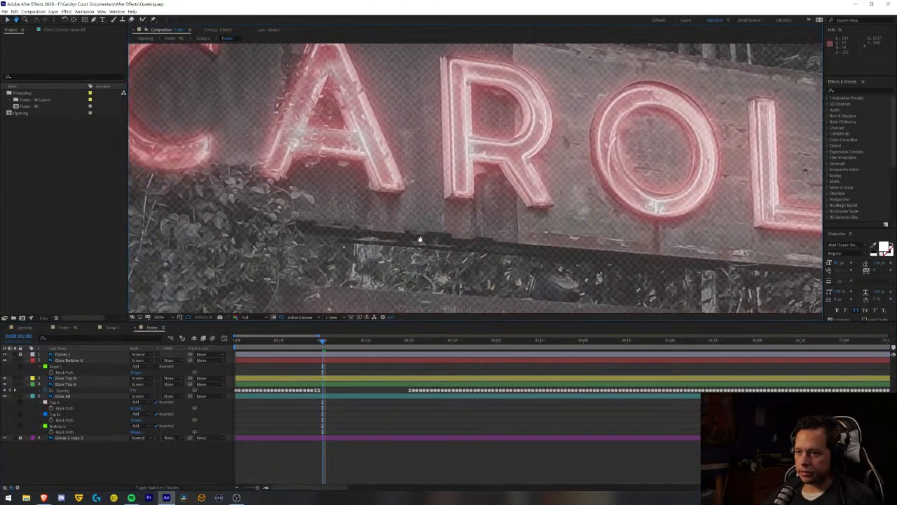
left_click_drag(354, 133, 460, 206)
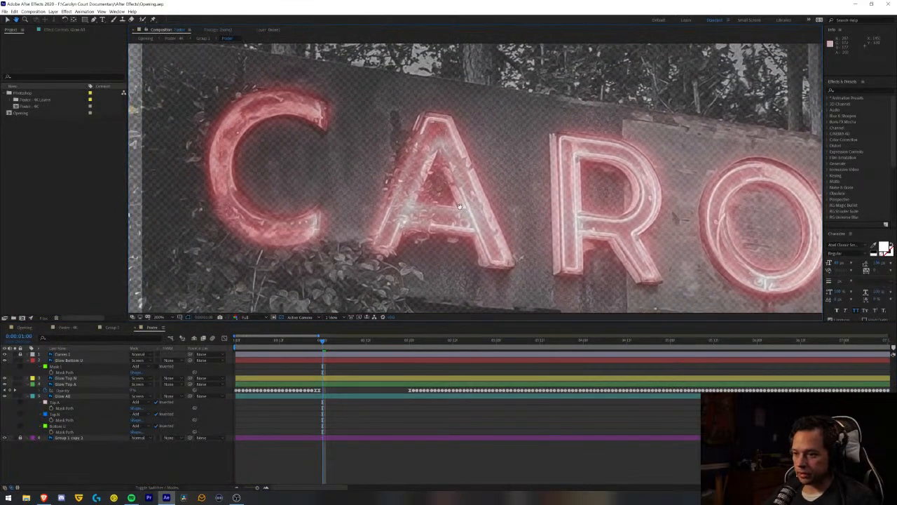
key("v")
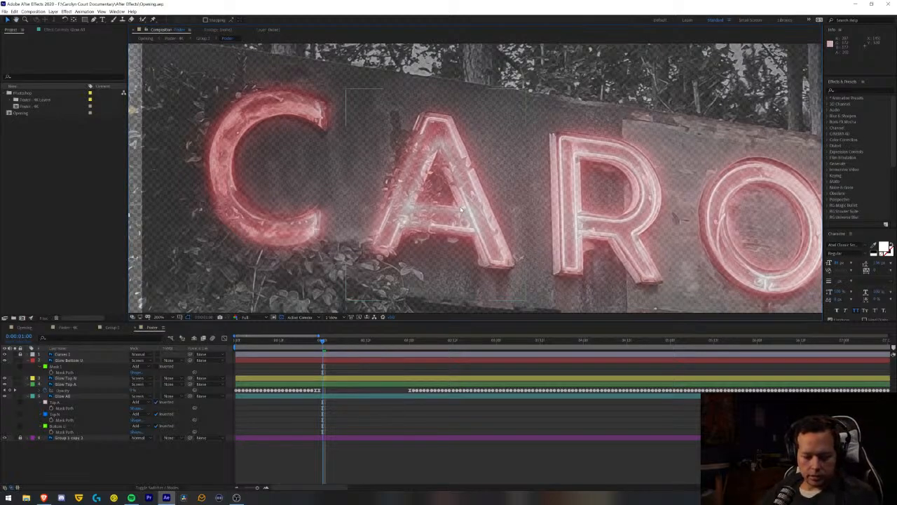
left_click(273, 342)
key("space")
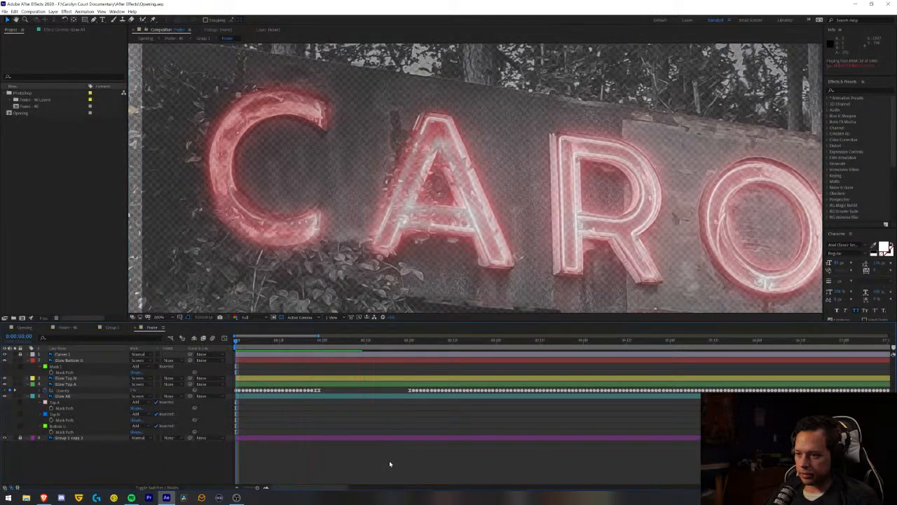
key("space")
- Play the Opening composition from the beginning to check the whole sign's flicker
left_click(27, 328)
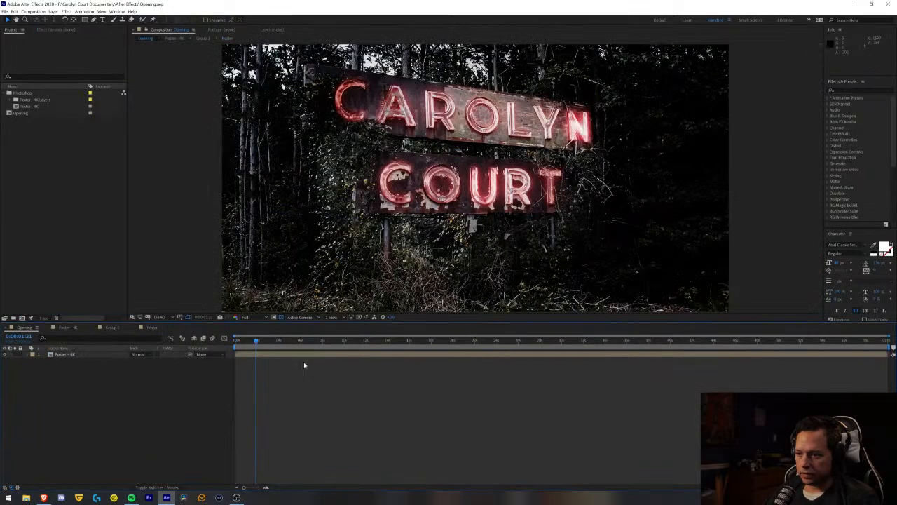
left_click_drag(255, 350, 166, 358)
key("space")
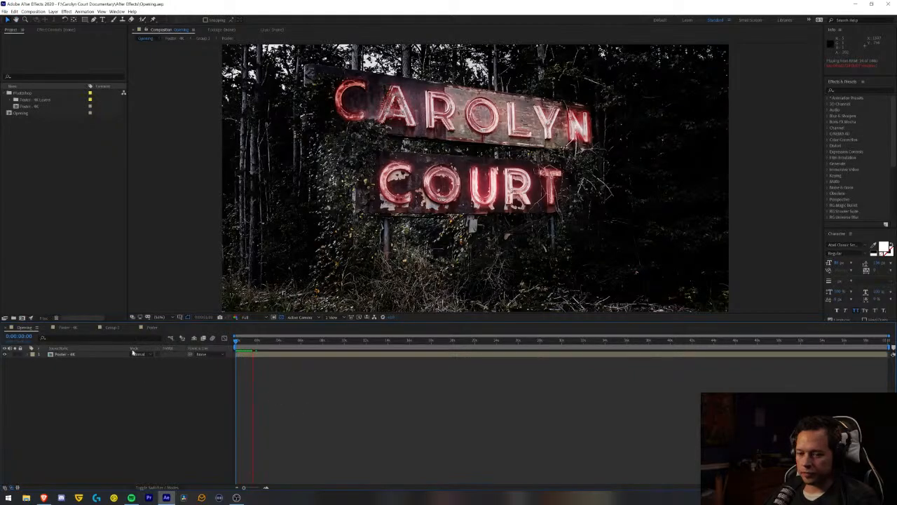
- Stop playback, return to the nested Poster composition, and toggle the bottom Group 1 copy layer's visibility to examine the glow without it
key("space")
left_click(152, 328)
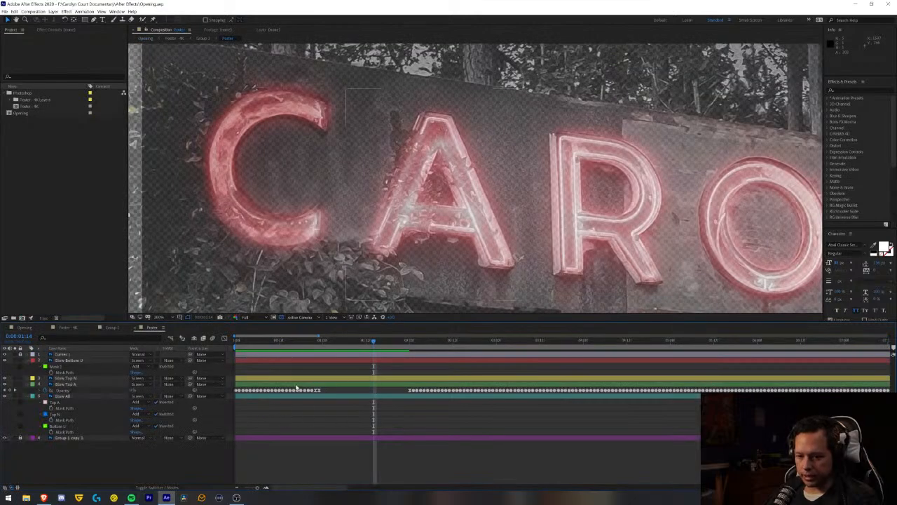
left_click(5, 438)
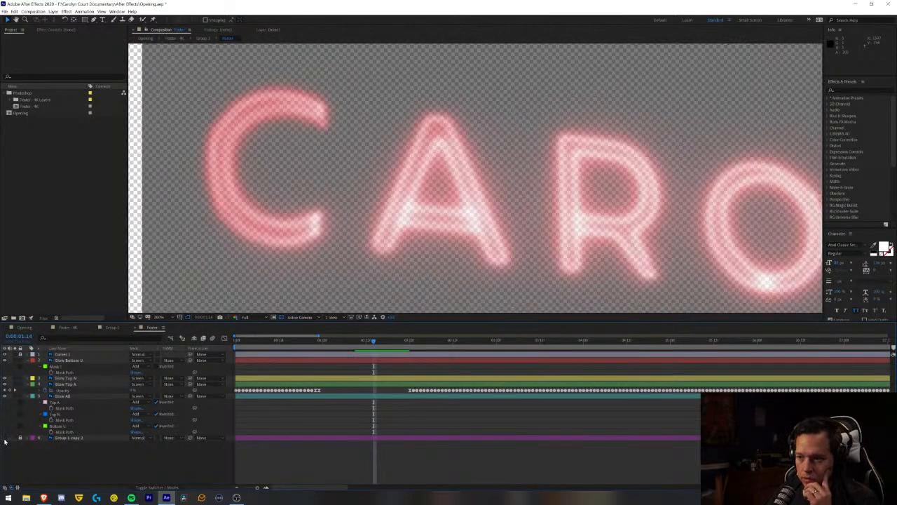
left_click(5, 439)
left_click(5, 439)
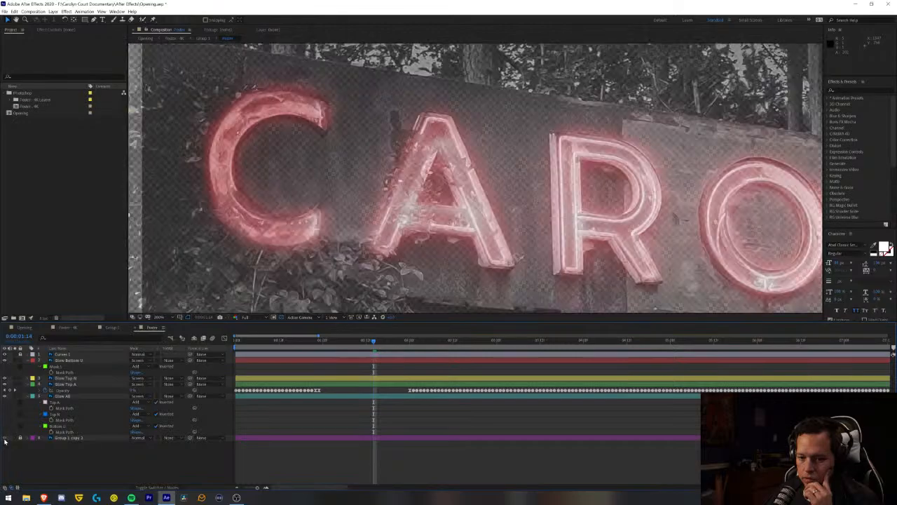
left_click(5, 439)
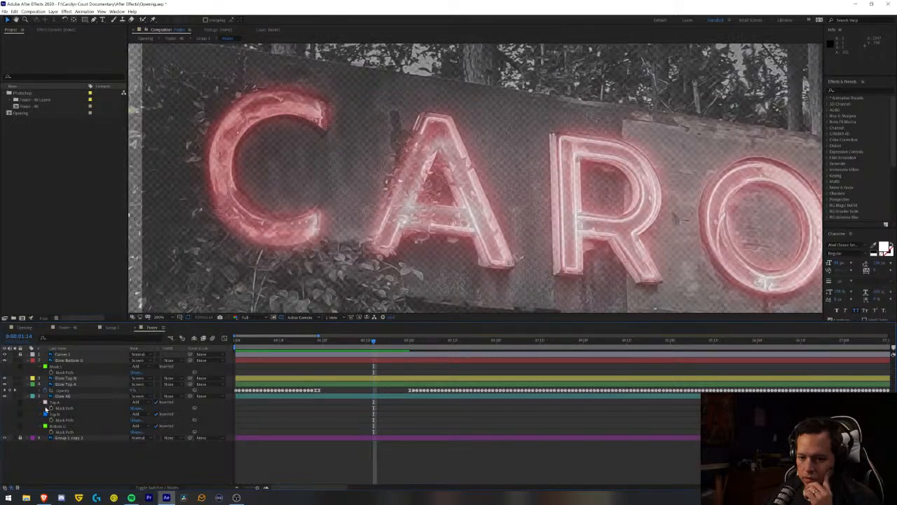
- Collapse the Glow Bottom U layer's masks and toggle Glow All's visibility to check which letters it lights
left_click(29, 361)
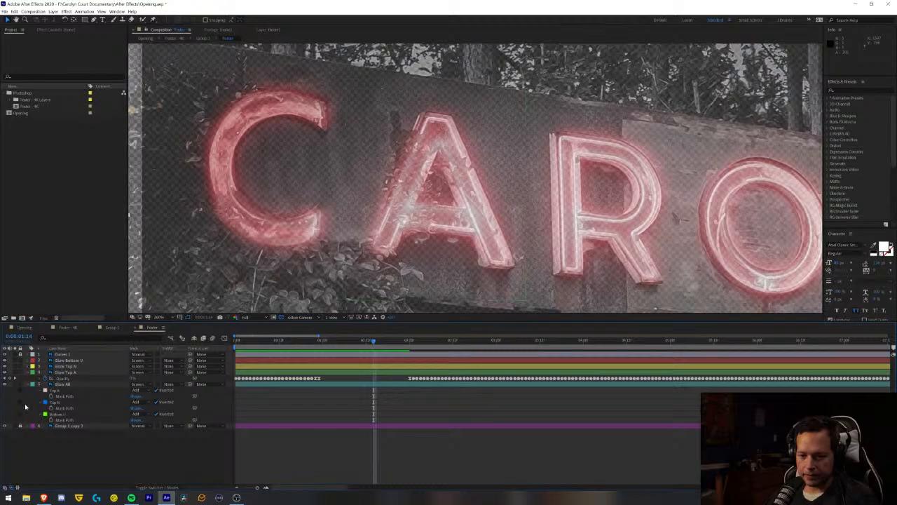
left_click(5, 384)
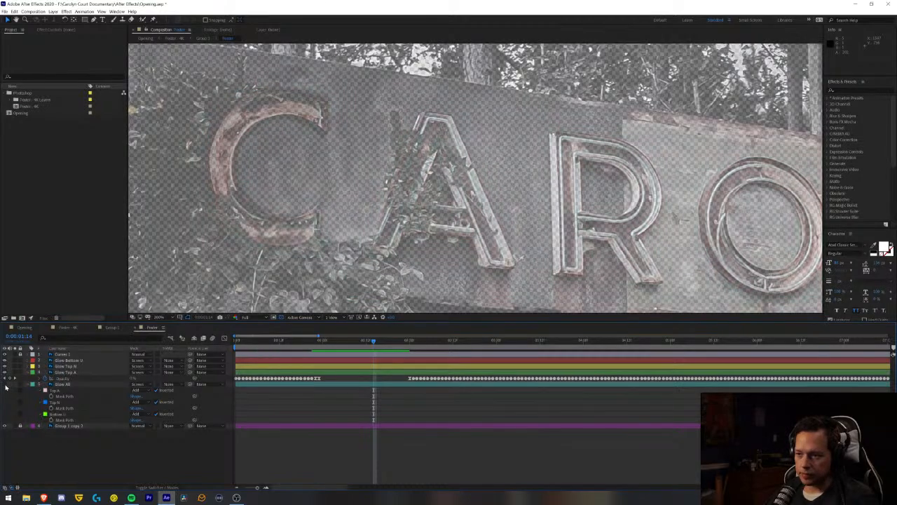
left_click(6, 385)
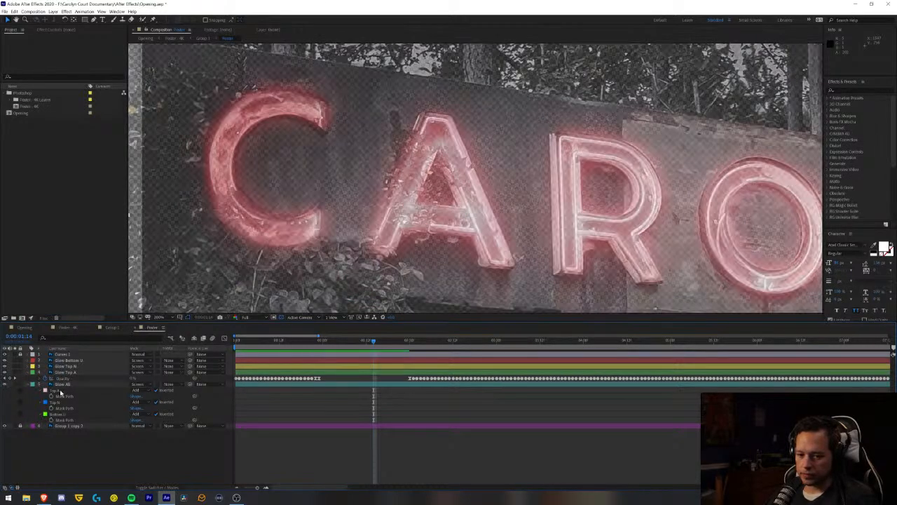
- Try the Top A mask on Glow All in Subtract mode and check the sign in the Opening composition
left_click(144, 390)
left_click(149, 412)
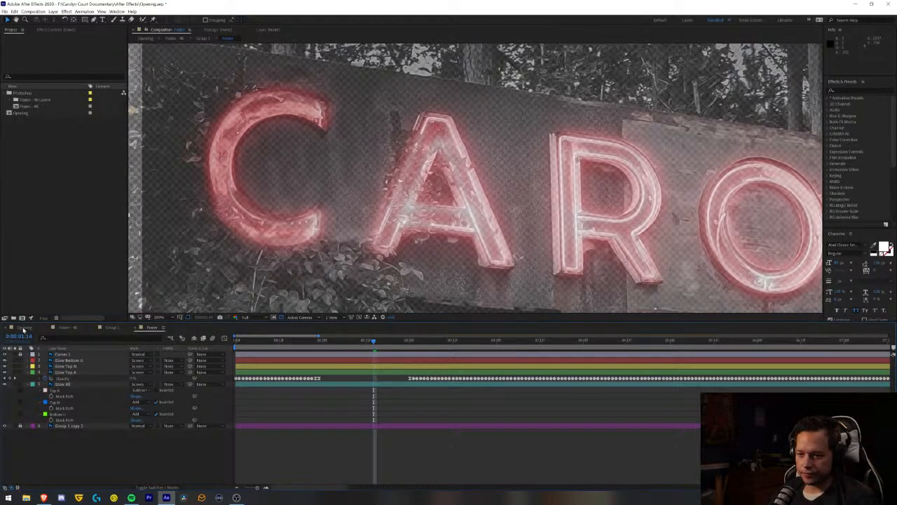
left_click(23, 328)
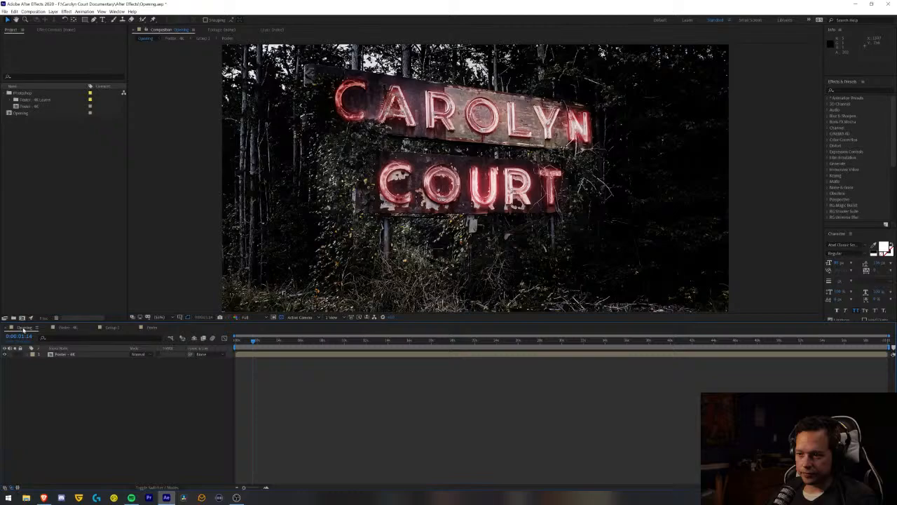
left_click(151, 328)
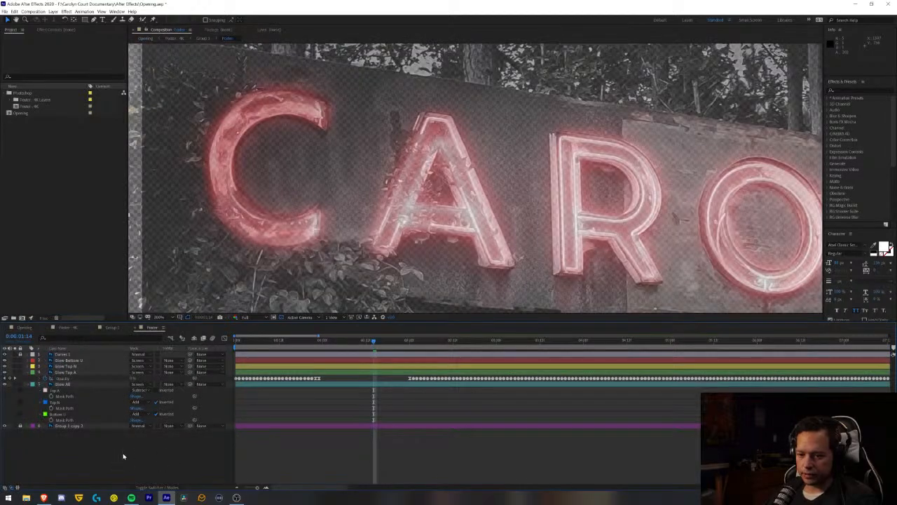
- Reveal all mask properties on the Glow All layer and examine the Top A mask's opacity
left_click(57, 391)
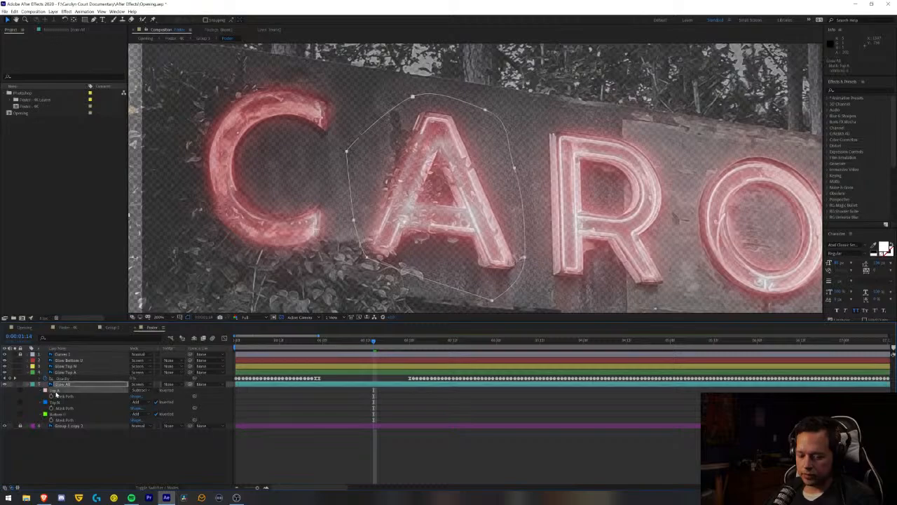
key("t")
key("t")
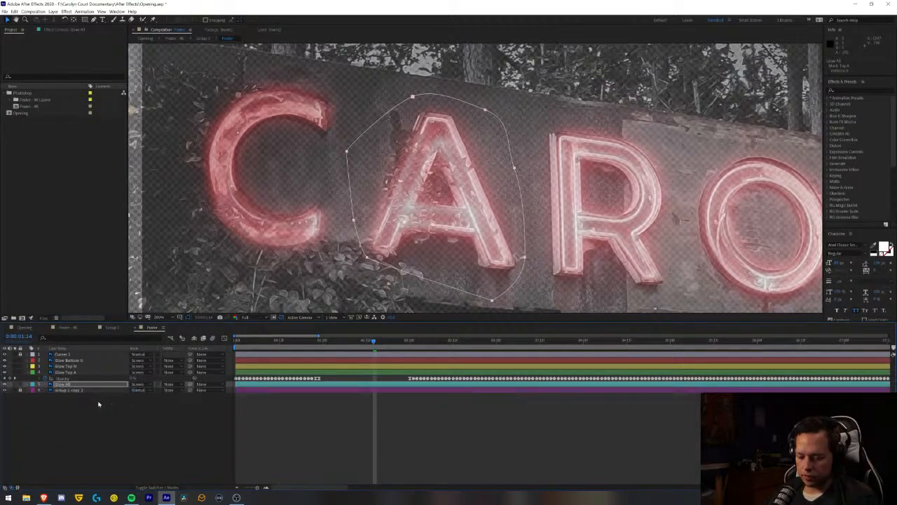
key("m")
key("m")
key("m")
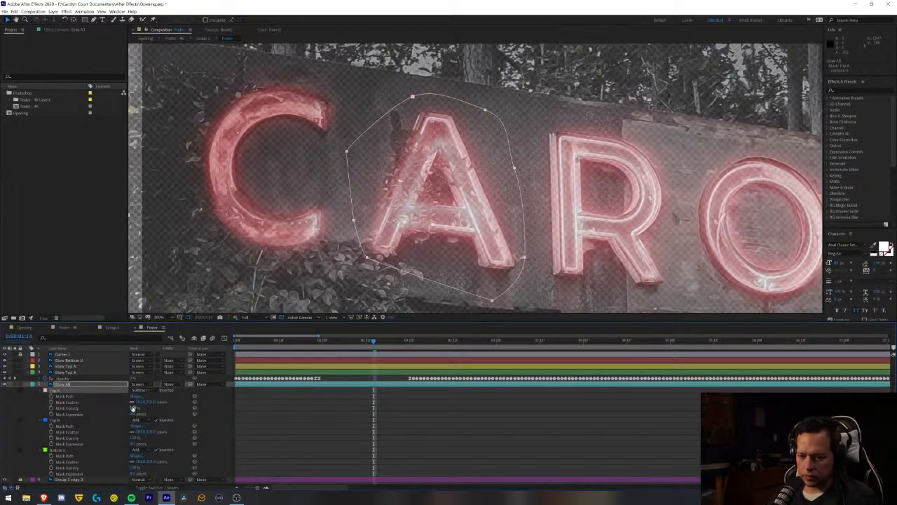
left_click(82, 408)
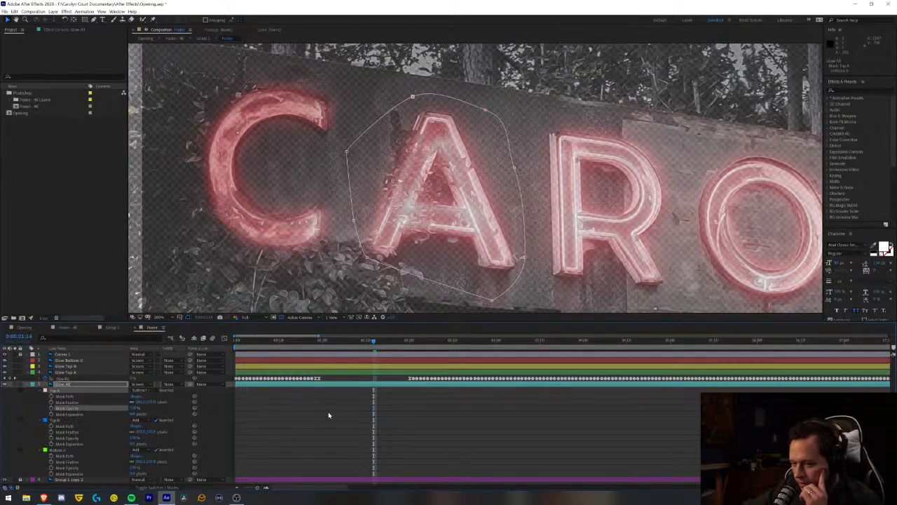
- Set the Top A mask's mode back to Add and collapse the Glow All layer
left_click(146, 390)
left_click(140, 404)
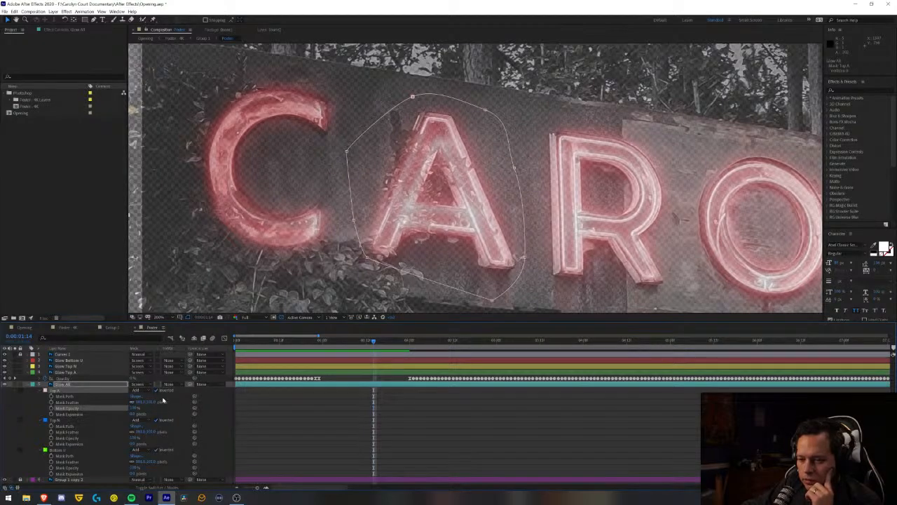
left_click(134, 408)
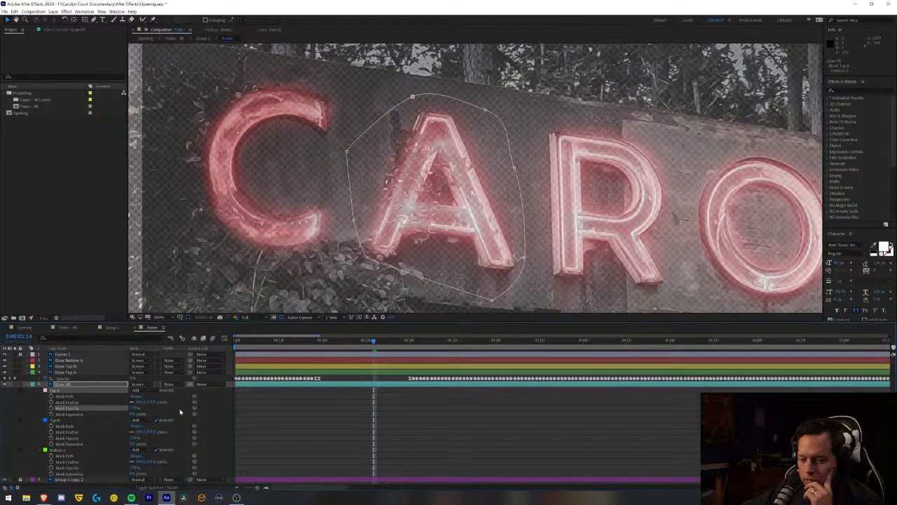
left_click(29, 386)
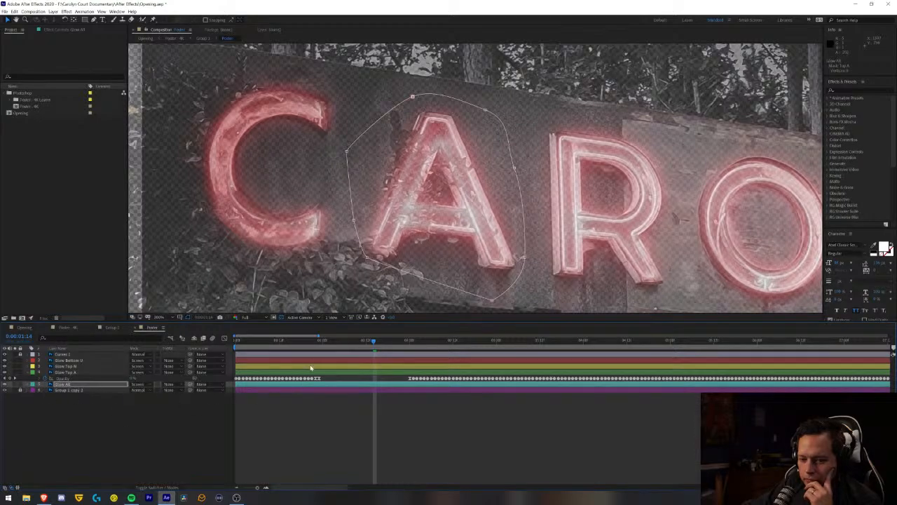
- Solo the Glow Bottom U, Glow Top N, Glow Top A and Glow All layers to examine what each one contributes
left_click(16, 360)
left_click(15, 360)
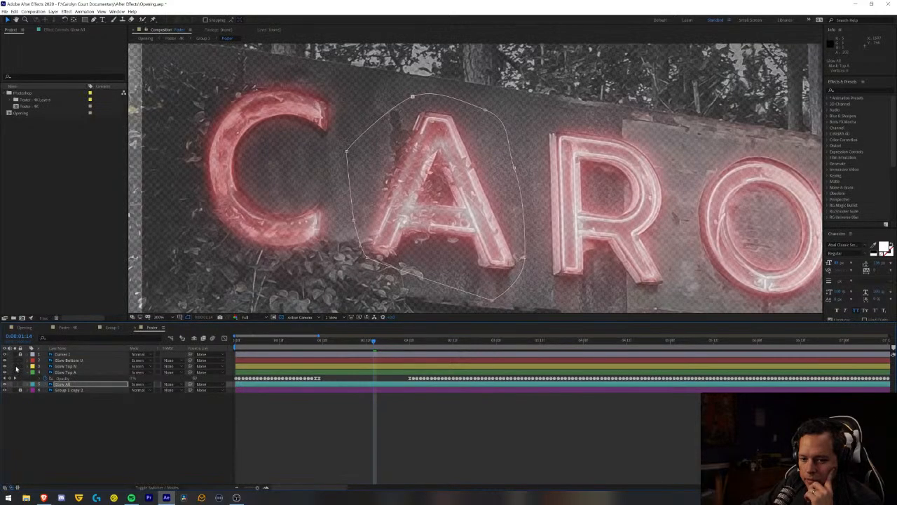
left_click(16, 366)
left_click(15, 366)
left_click(15, 372)
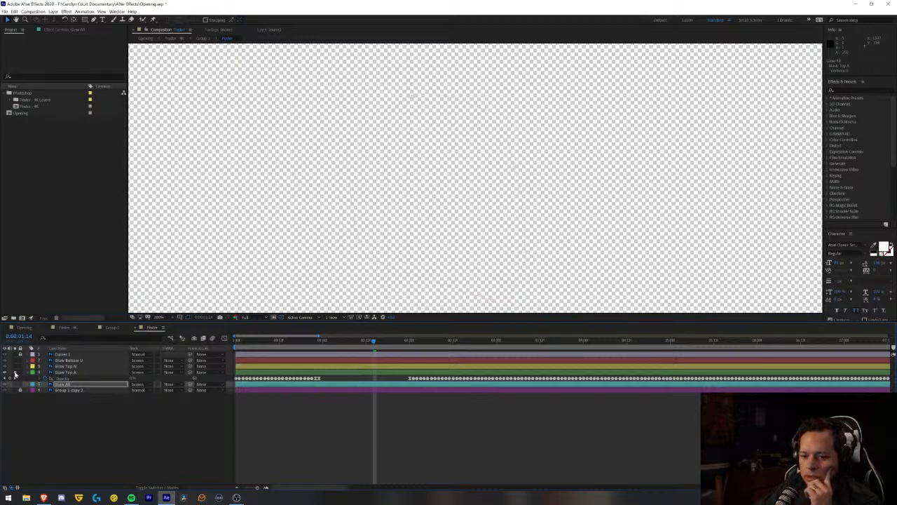
left_click(15, 385)
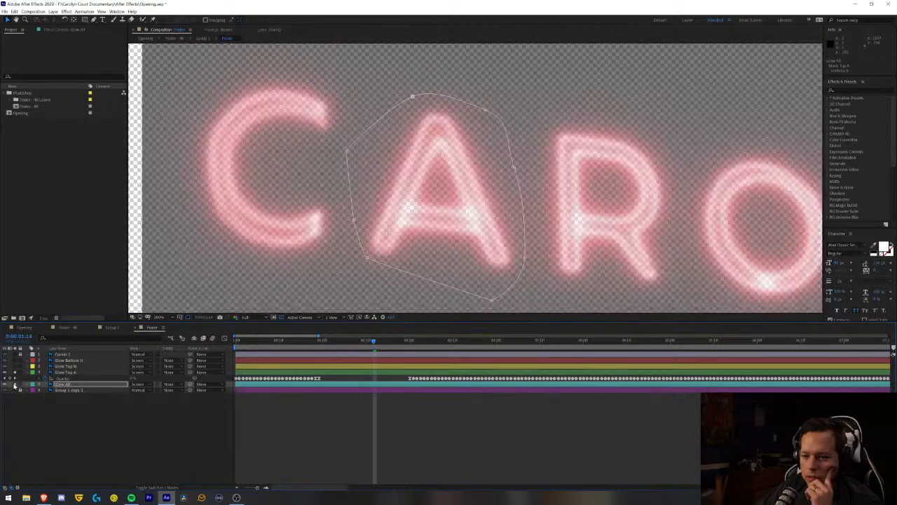
left_click(15, 385)
left_click(14, 373)
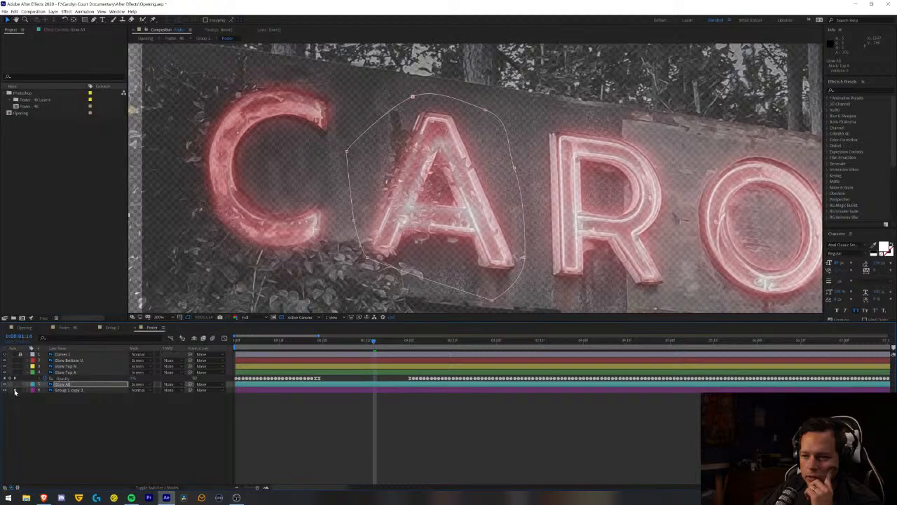
- Hide the bottom Group 1 copy layer and solo the Glow All layer to isolate its glow
left_click(5, 391)
left_click(5, 391)
left_click(5, 390)
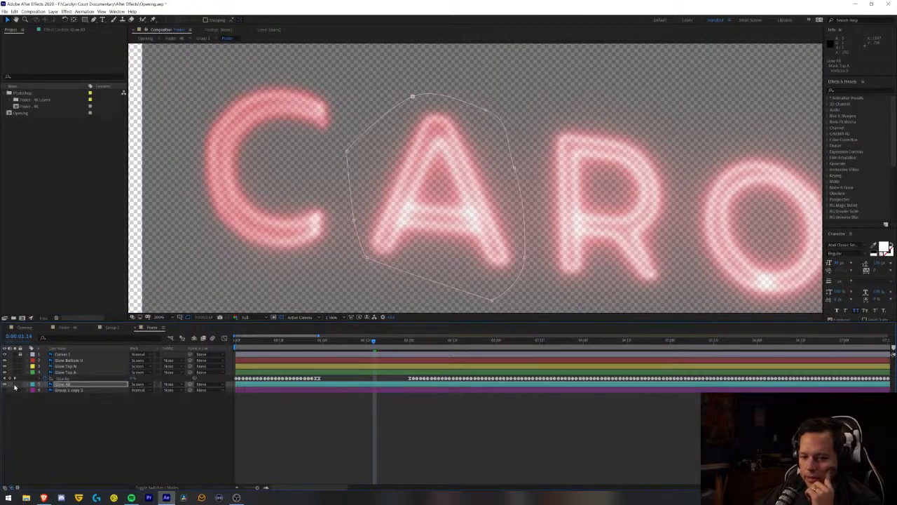
left_click(14, 384)
left_click(15, 385)
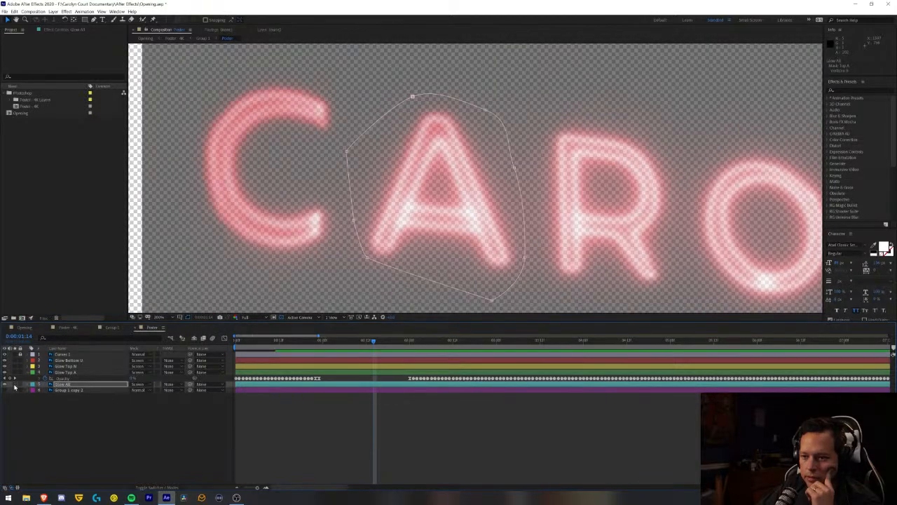
left_click(14, 385)
left_click(14, 385)
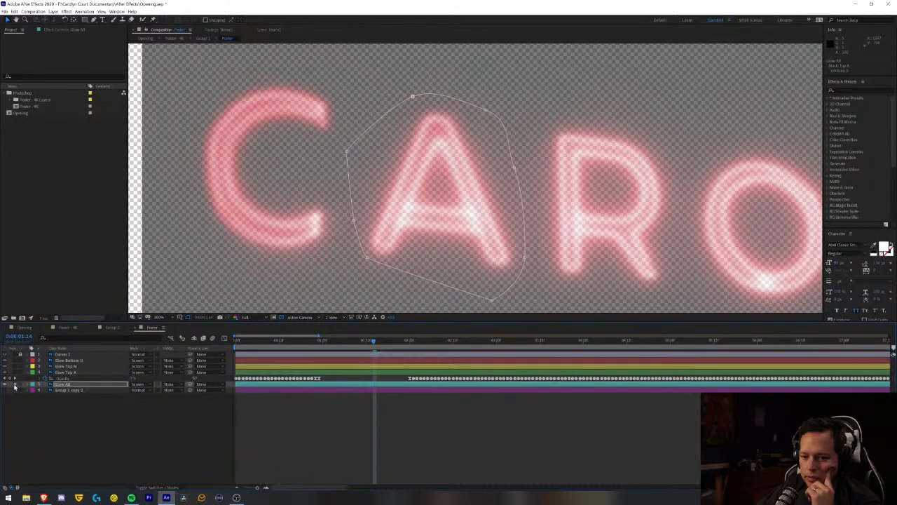
left_click(15, 385)
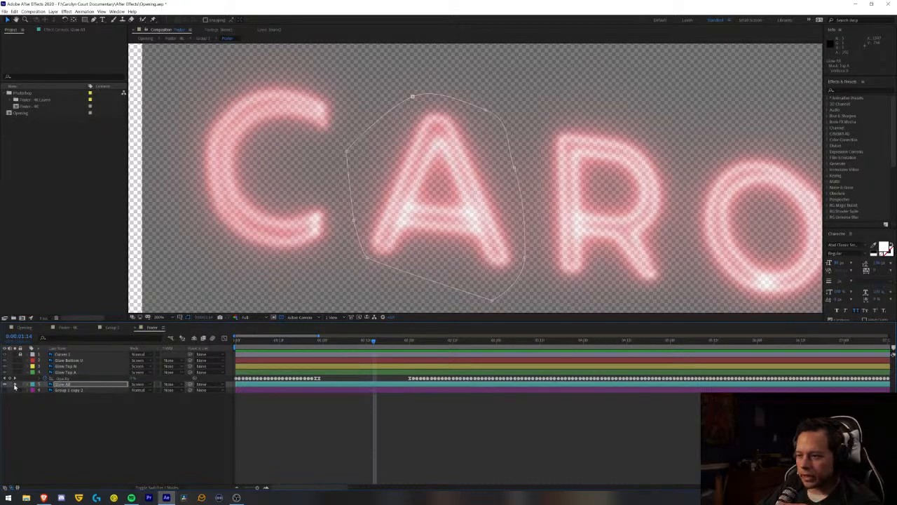
- Turn off inversion for the Top A, Top N and Bottom U masks on the Glow All layer
left_click(81, 385)
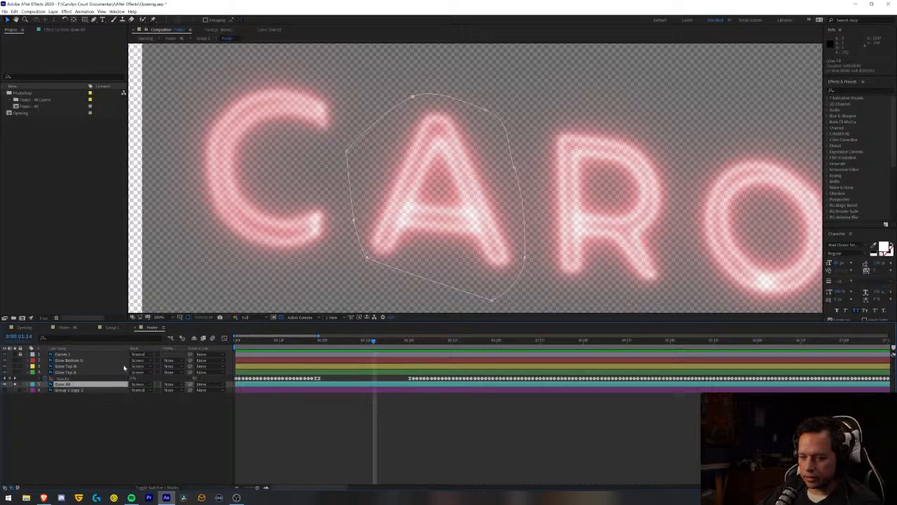
scroll(266, 280, "down", 3)
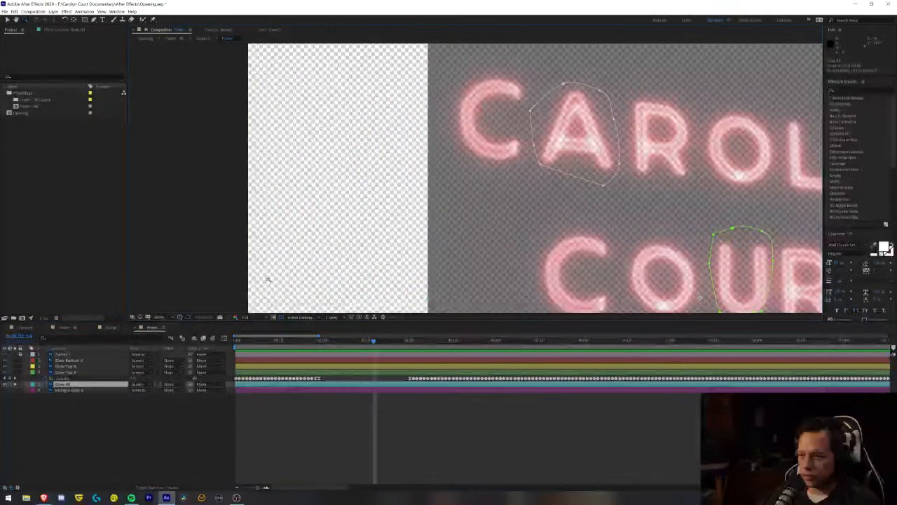
key("space")
left_click_drag(491, 217, 287, 188)
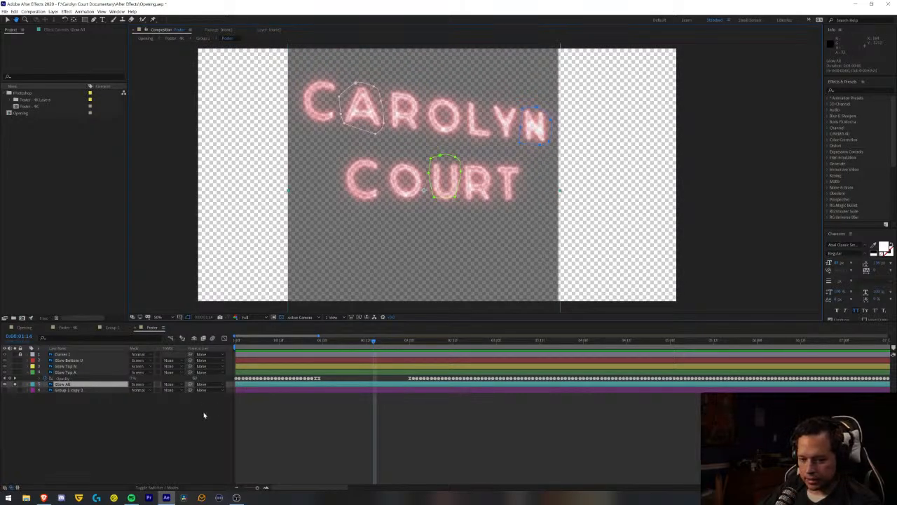
left_click(84, 415)
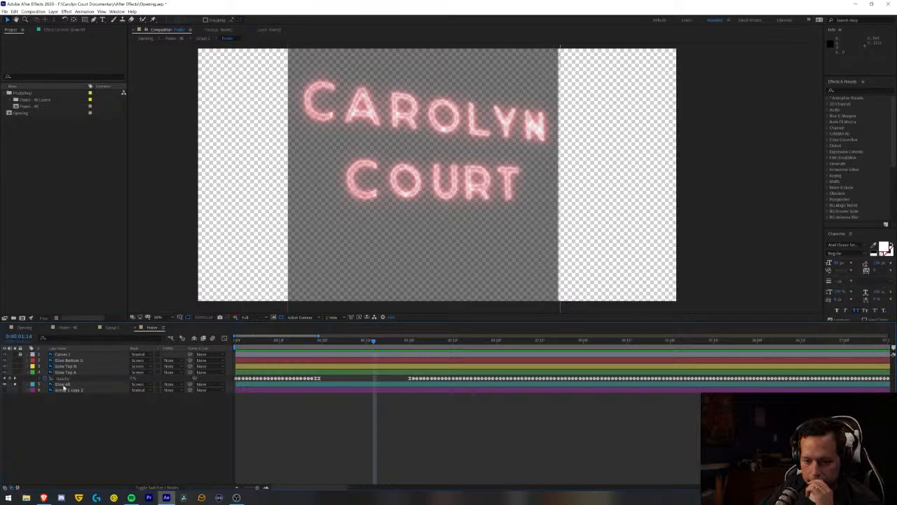
left_click(62, 385)
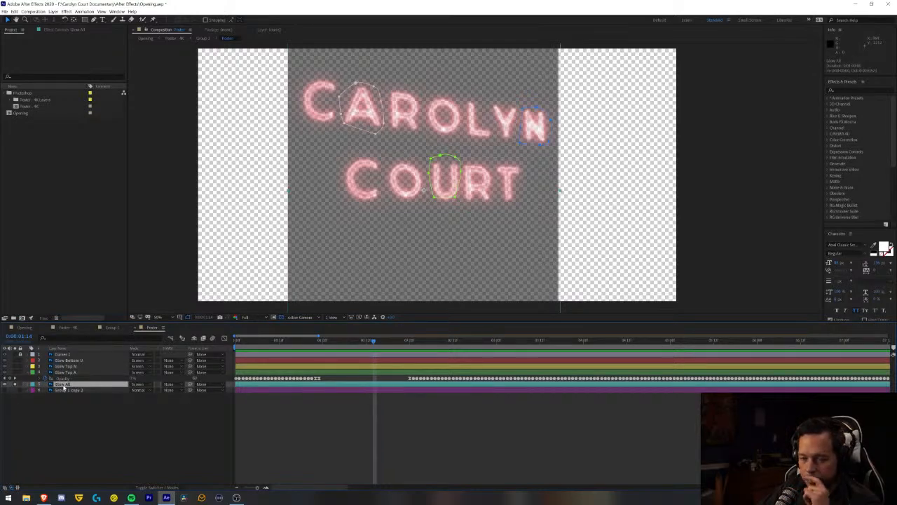
key("m")
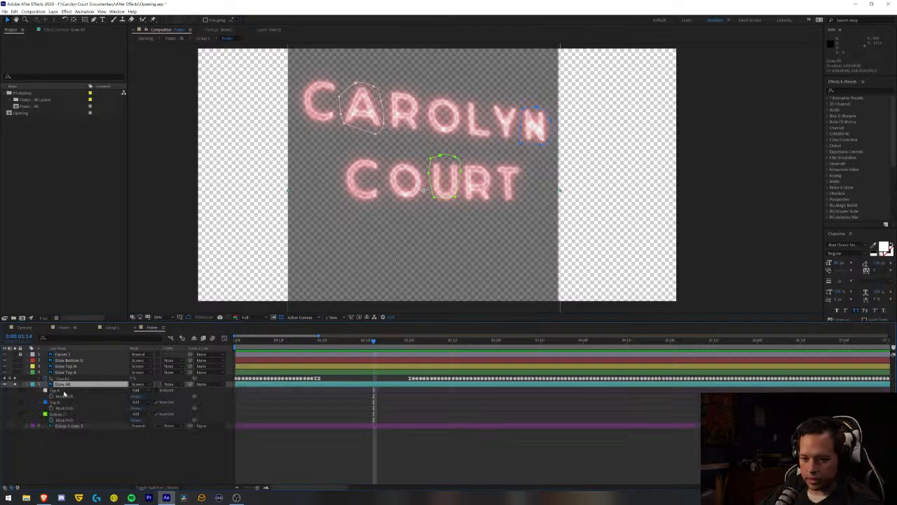
left_click(157, 414)
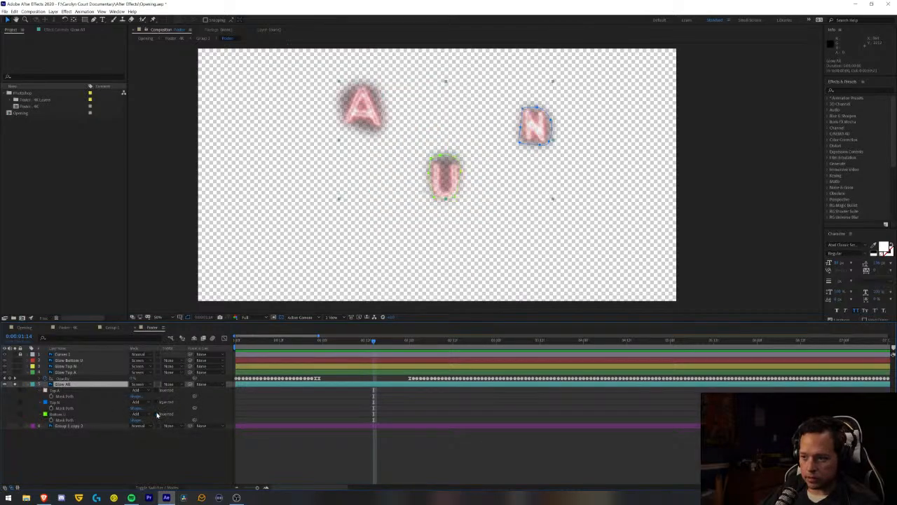
left_click(129, 469)
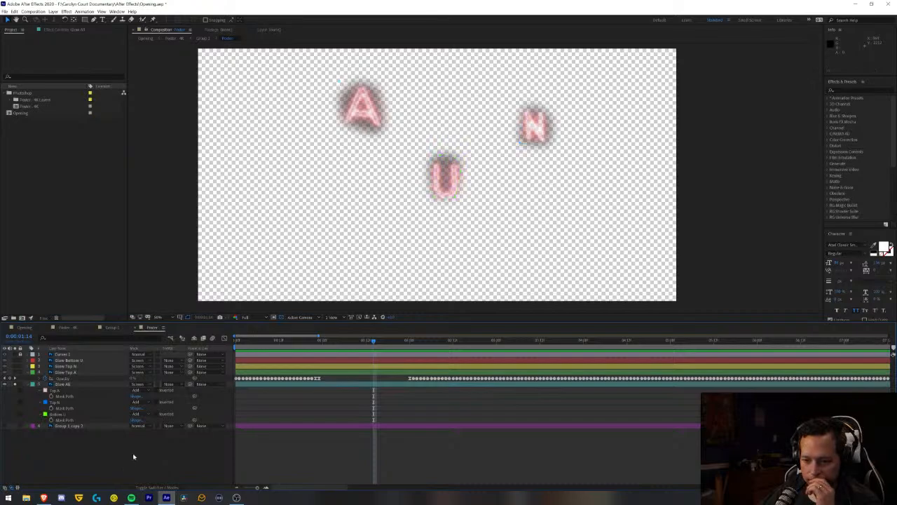
- Set the Top A, Top N and Bottom U masks on Glow All to Subtract, and restore the visibility of all layers including the bottom Group 1 copy
left_click(141, 391)
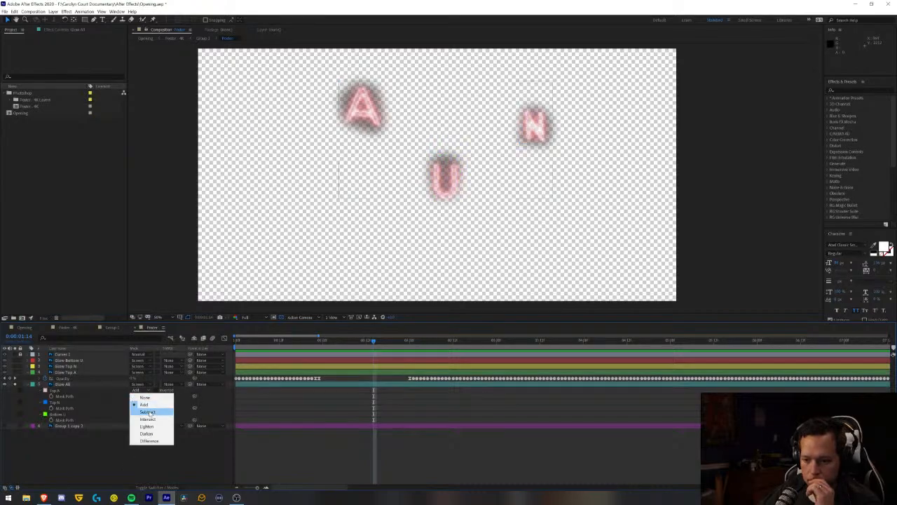
left_click(142, 412)
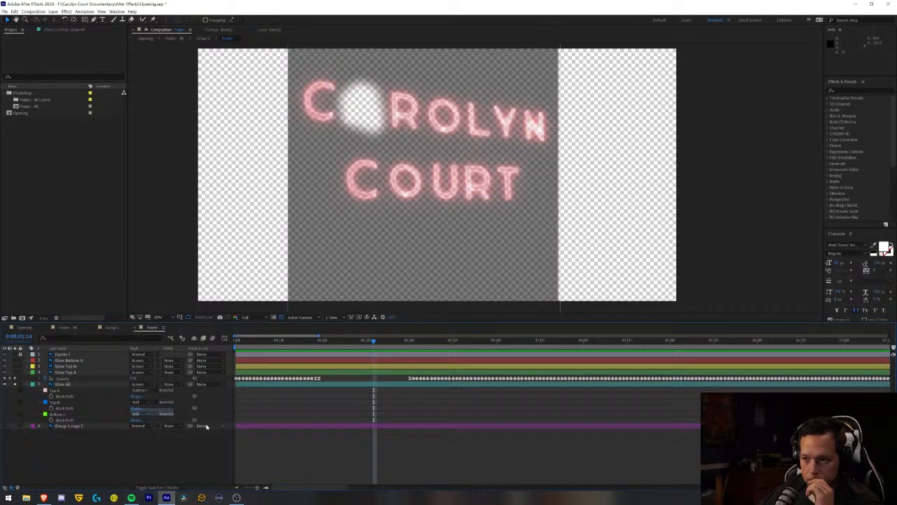
left_click(147, 406)
left_click(147, 420)
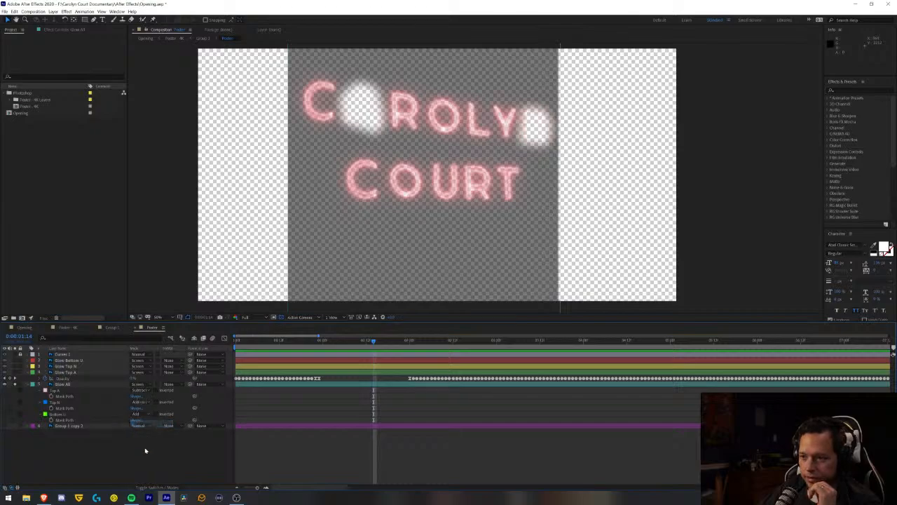
left_click(143, 414)
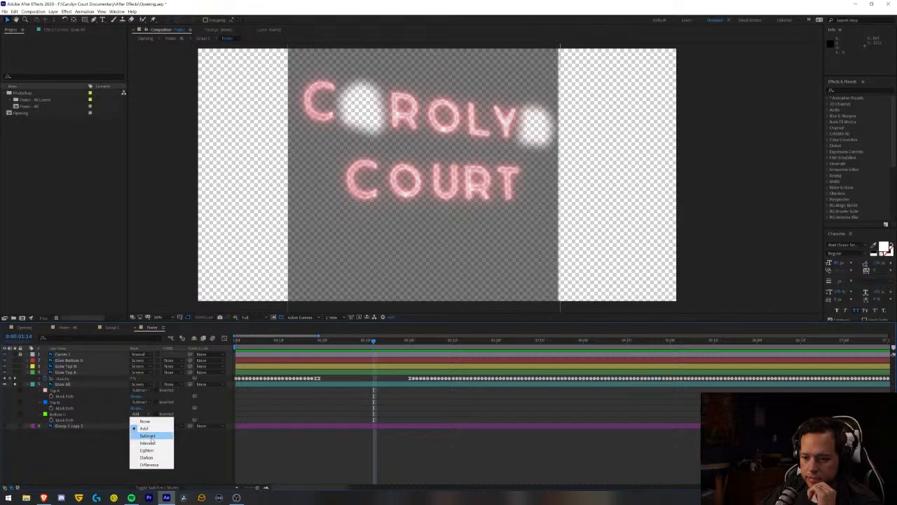
left_click(147, 435)
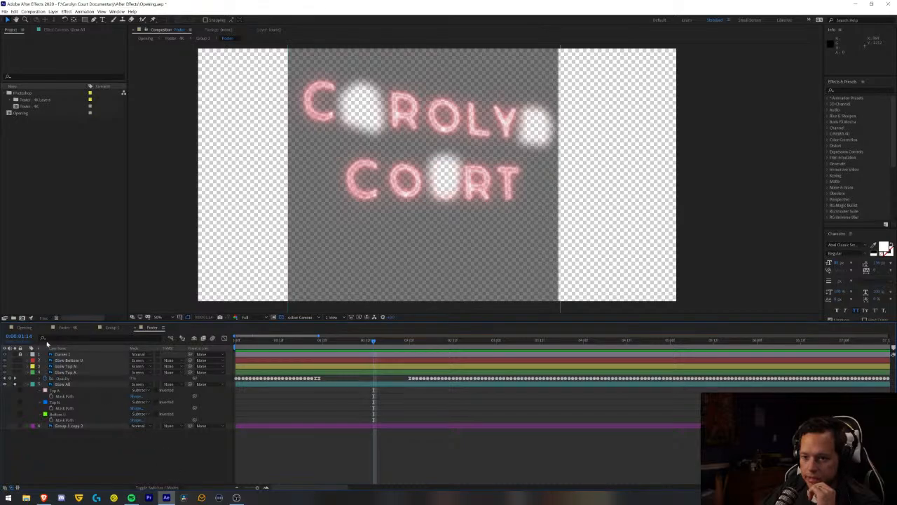
left_click(16, 384)
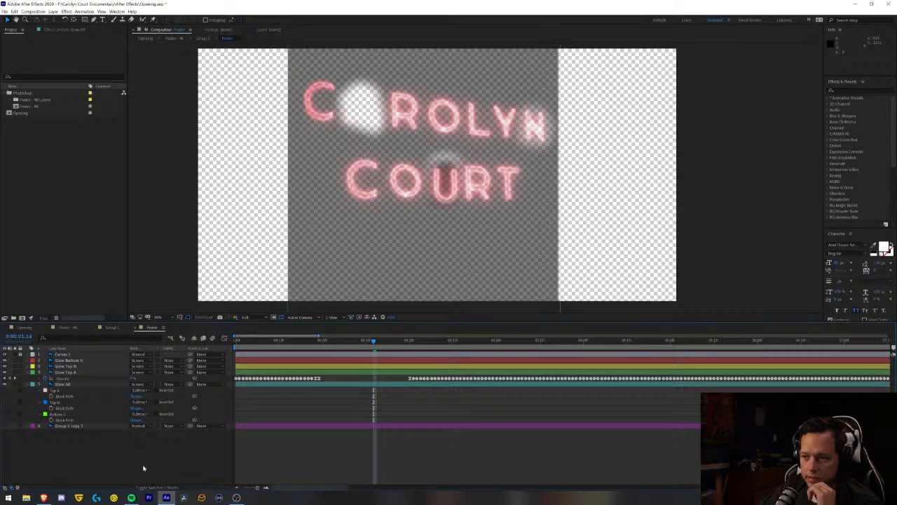
left_click(6, 426)
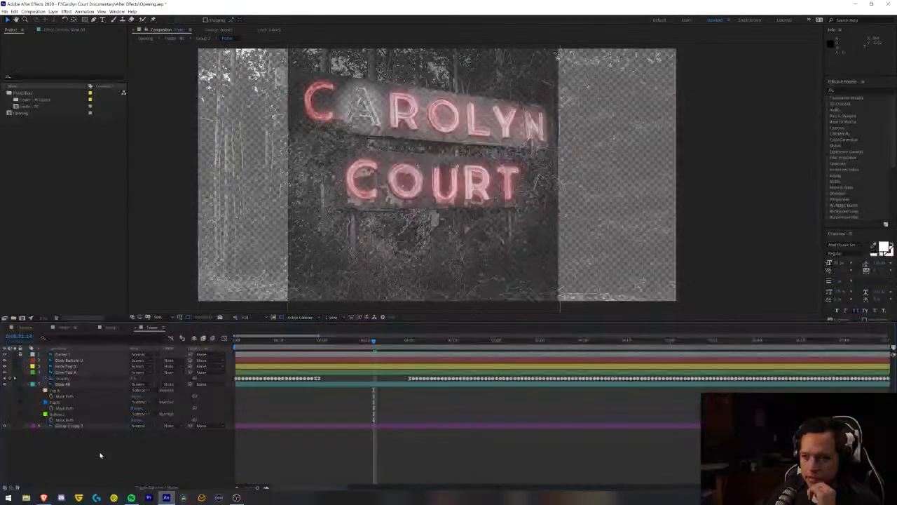
- Preview the Opening composition from the start to check the flicker of the individual sign letters
left_click(24, 327)
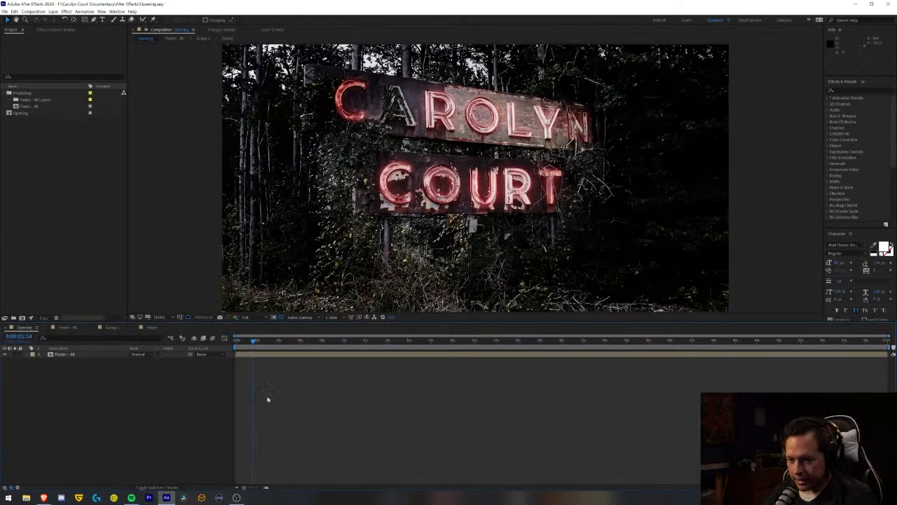
key("Home")
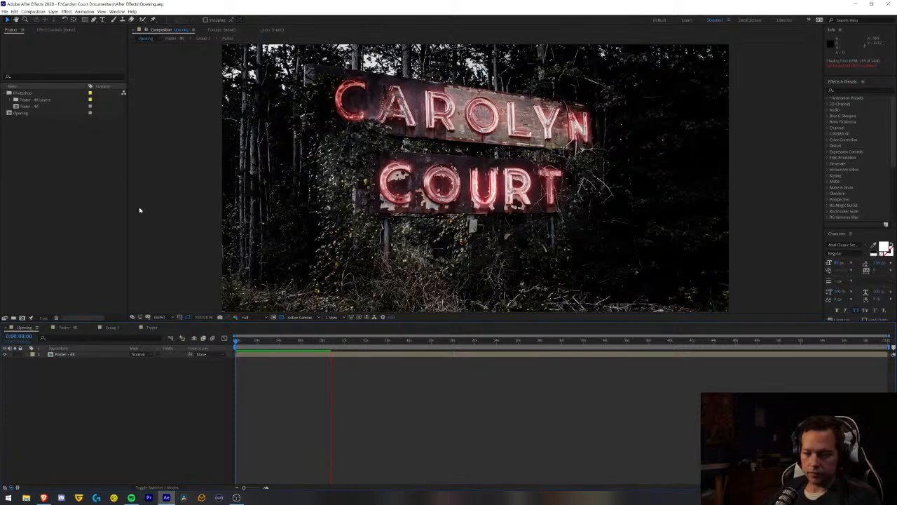
key("space")
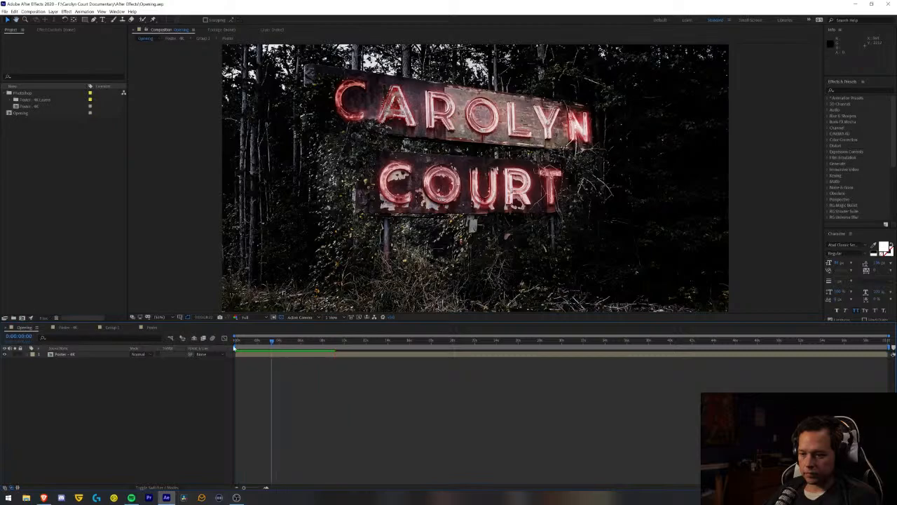
key("space")
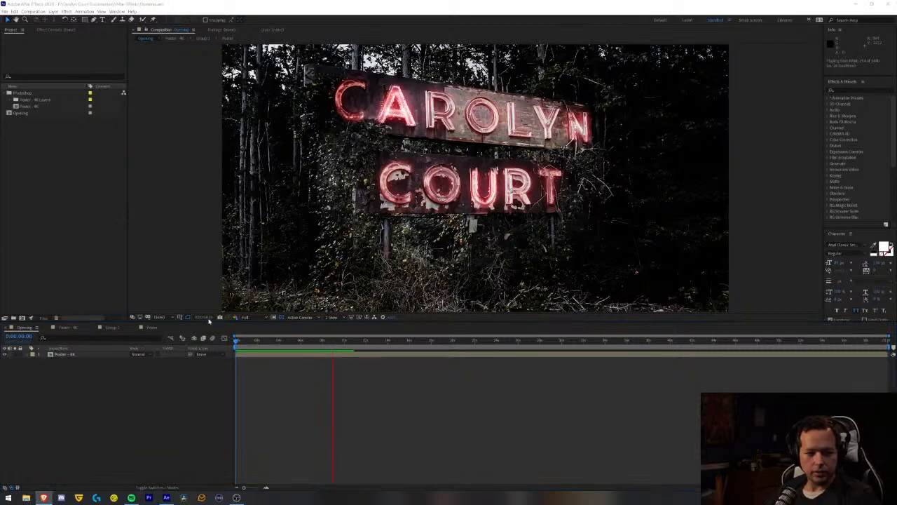
left_click(263, 346)
key("Home")
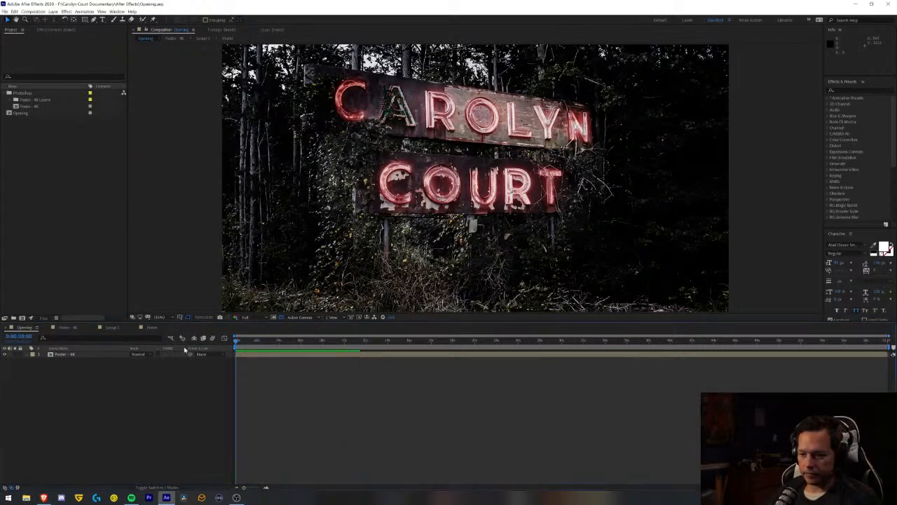
key("space")
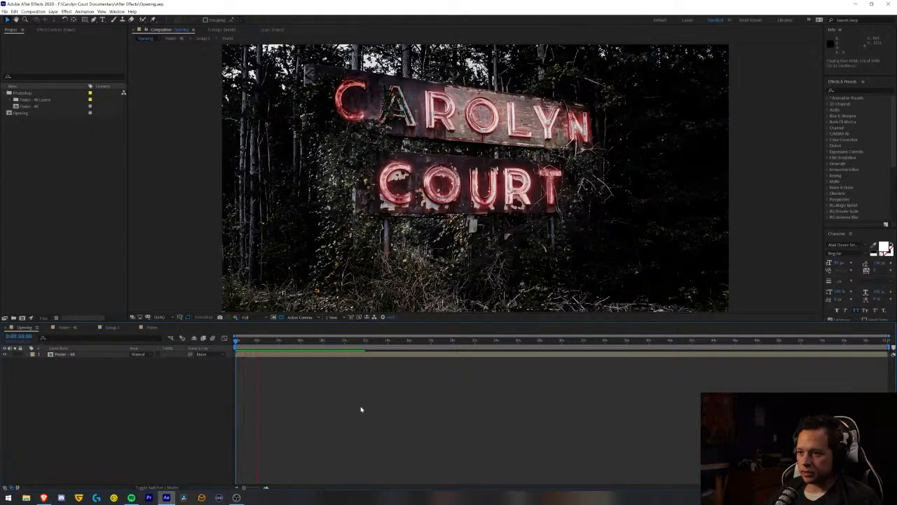
key("space")
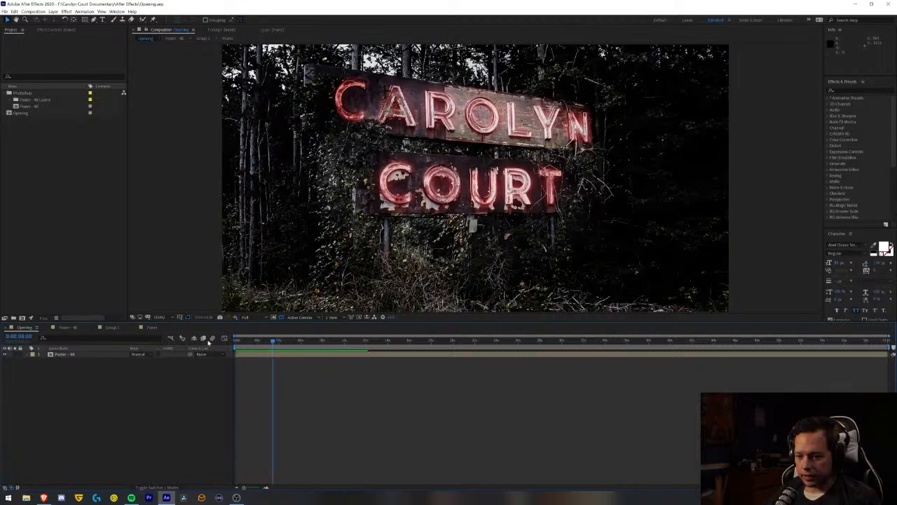
- In the nested poster composition, delete all of the Glow Top A layer's opacity keyframes after the first flicker burst
left_click(151, 327)
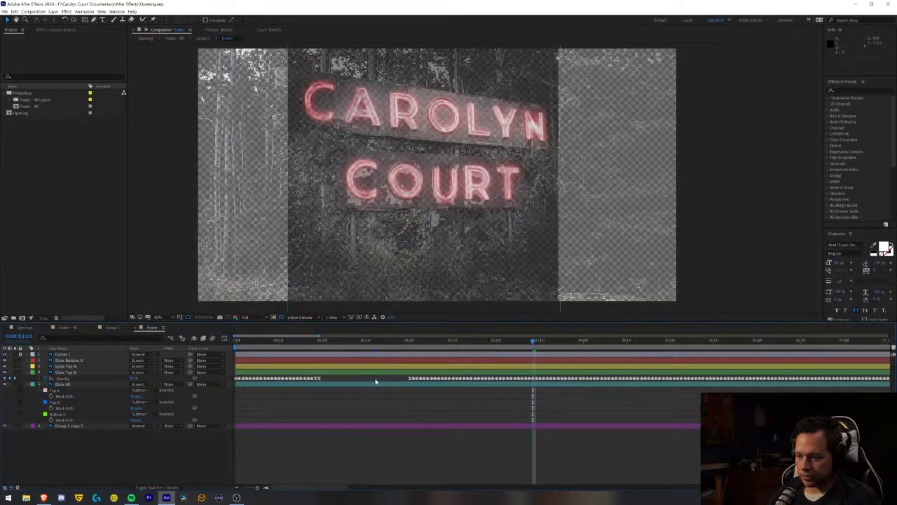
left_click_drag(258, 342, 214, 346)
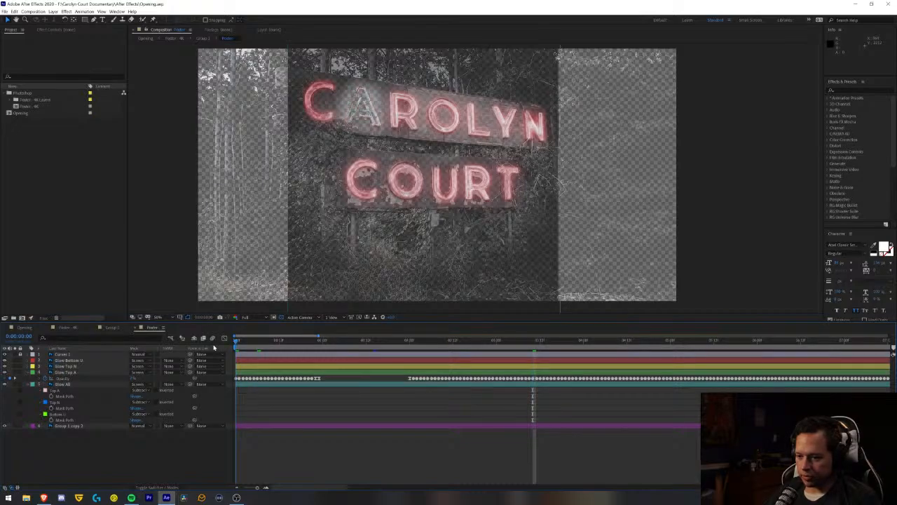
left_click_drag(395, 378, 868, 386)
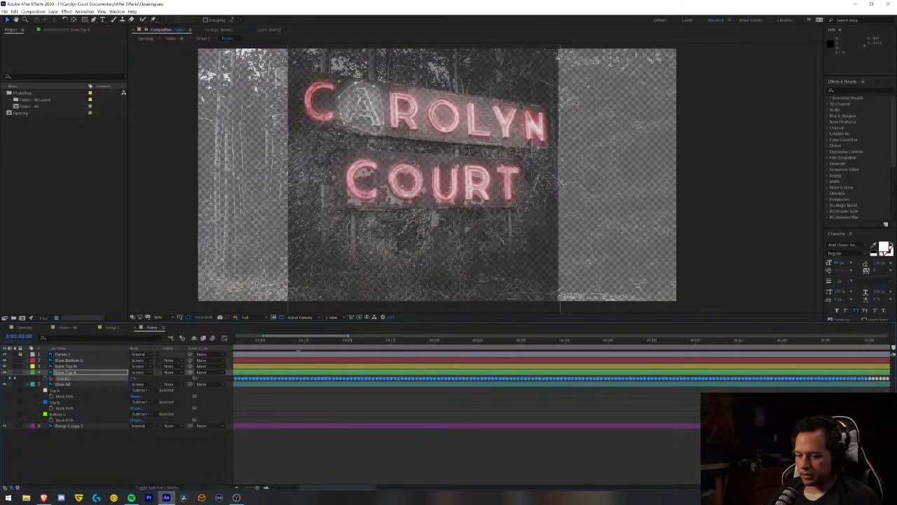
left_click(237, 488)
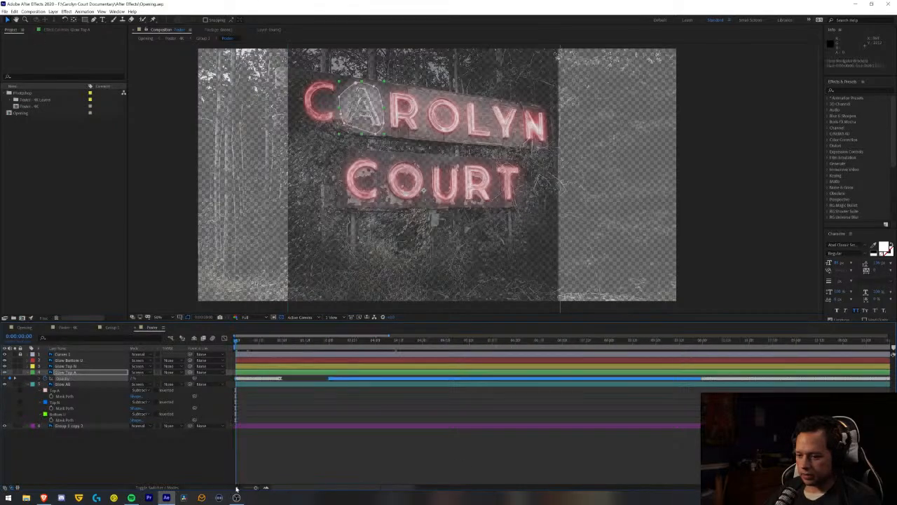
left_click(237, 488)
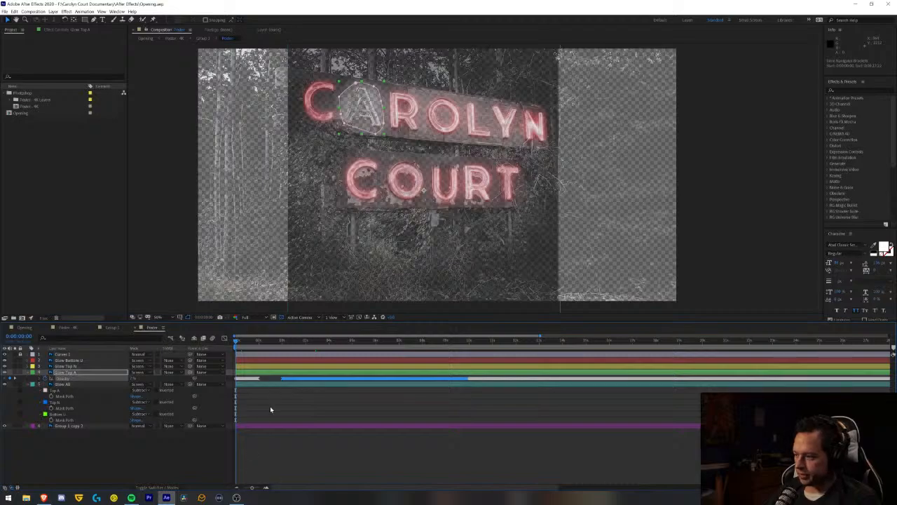
left_click(235, 489)
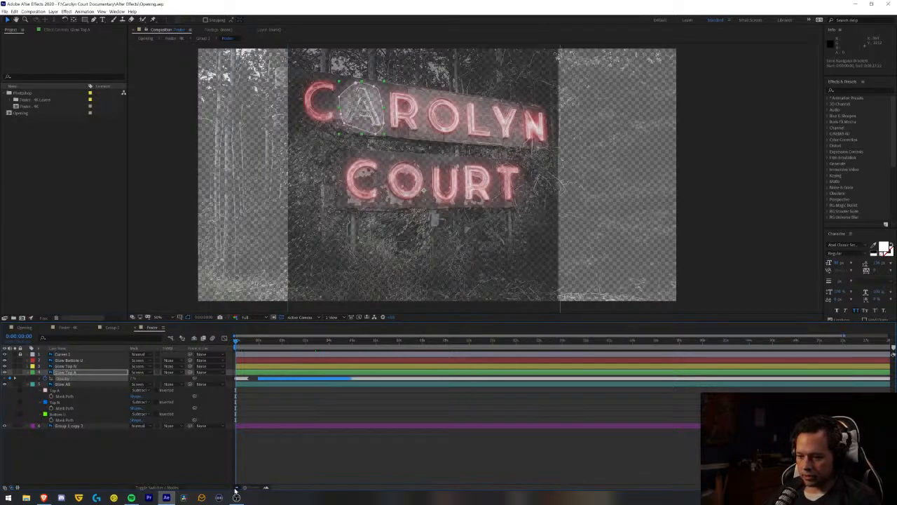
left_click_drag(253, 381, 891, 383)
key("Delete")
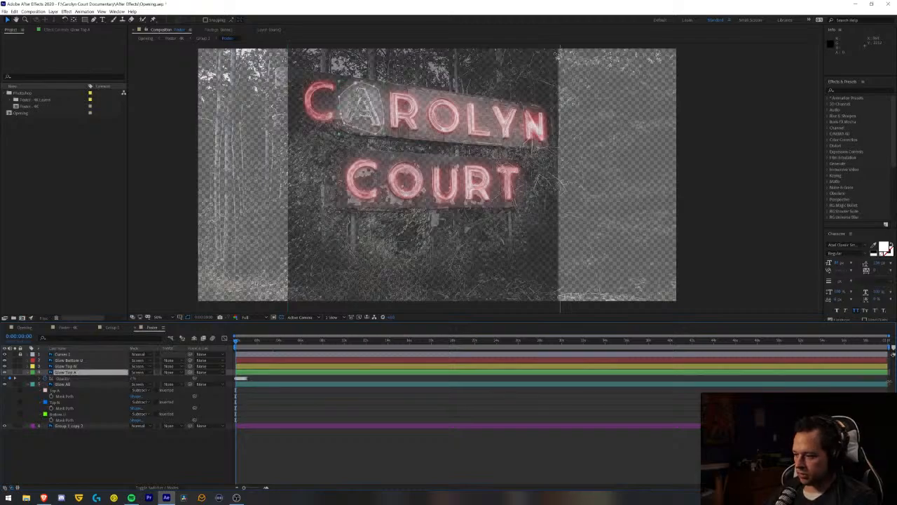
- Copy the first opacity keyframe burst of Glow Top A and paste it at about 2, 5.5, 9 and 12.5 seconds
left_click_drag(257, 377, 197, 380)
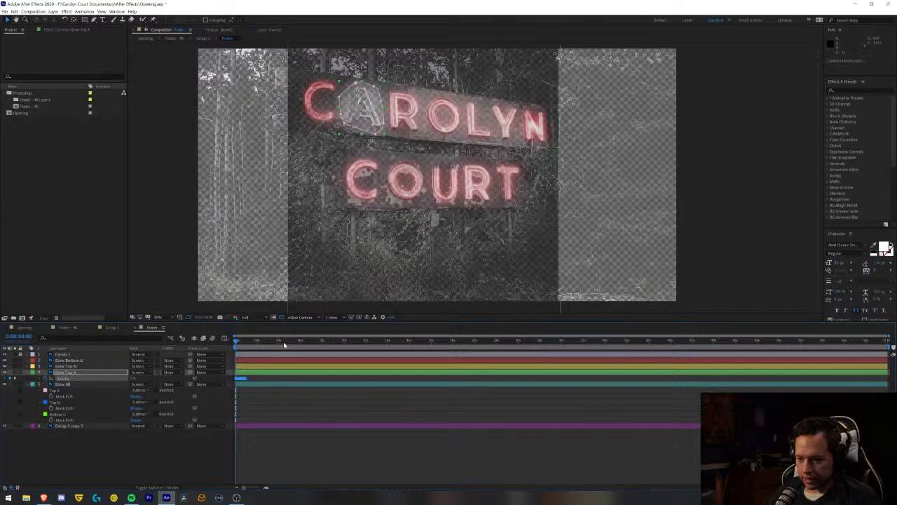
left_click(260, 342)
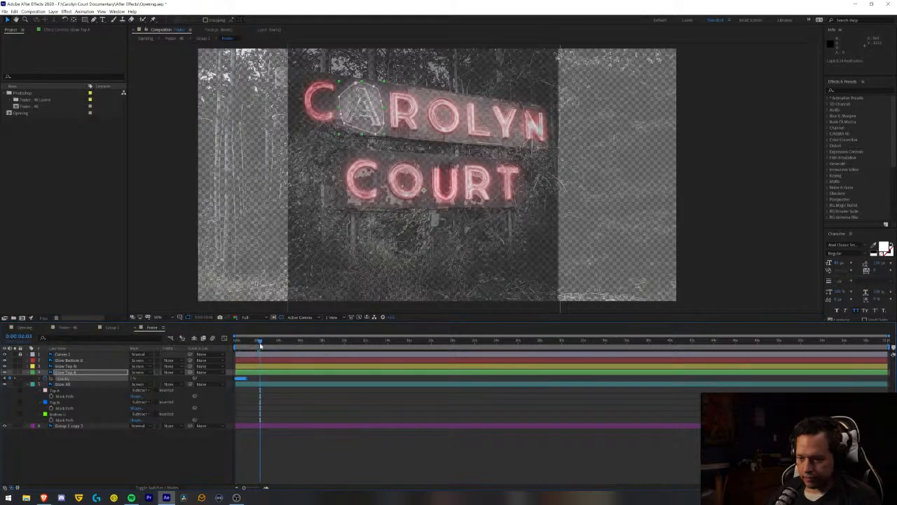
key("ctrl+v")
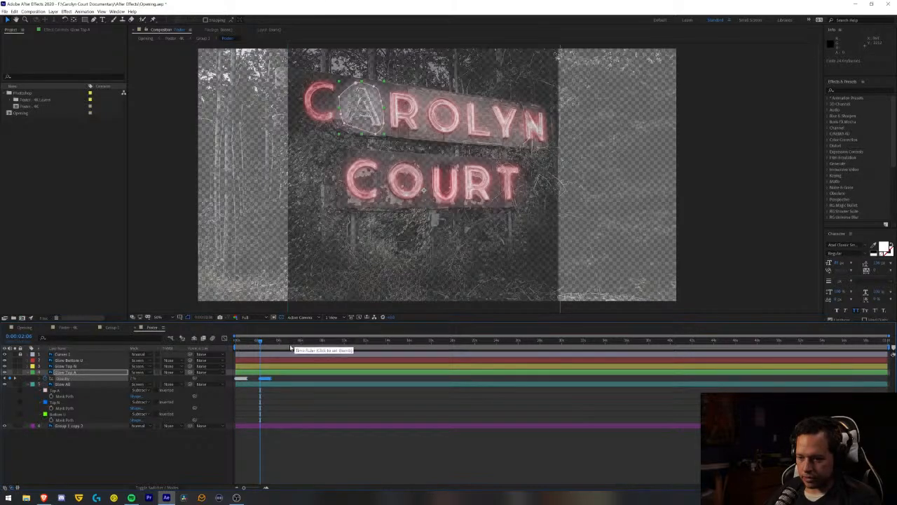
left_click(295, 345)
key("ctrl+v")
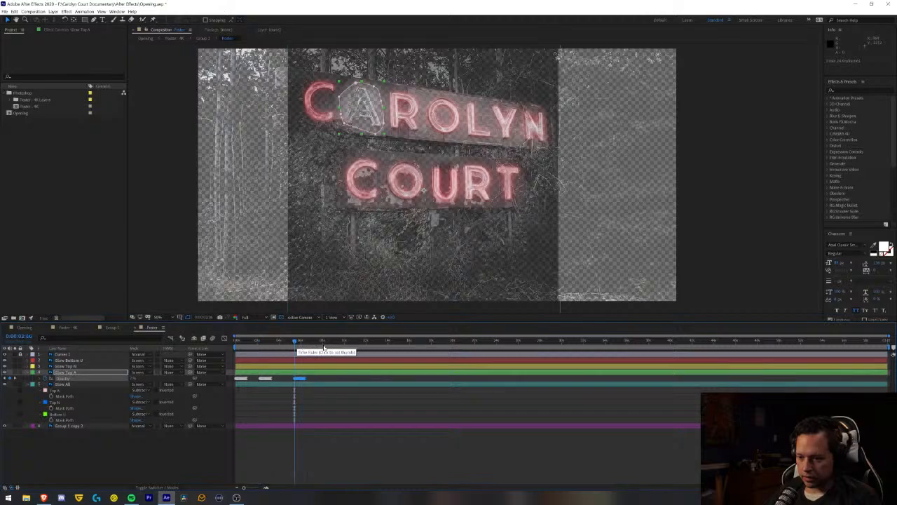
left_click(333, 343)
key("ctrl+v")
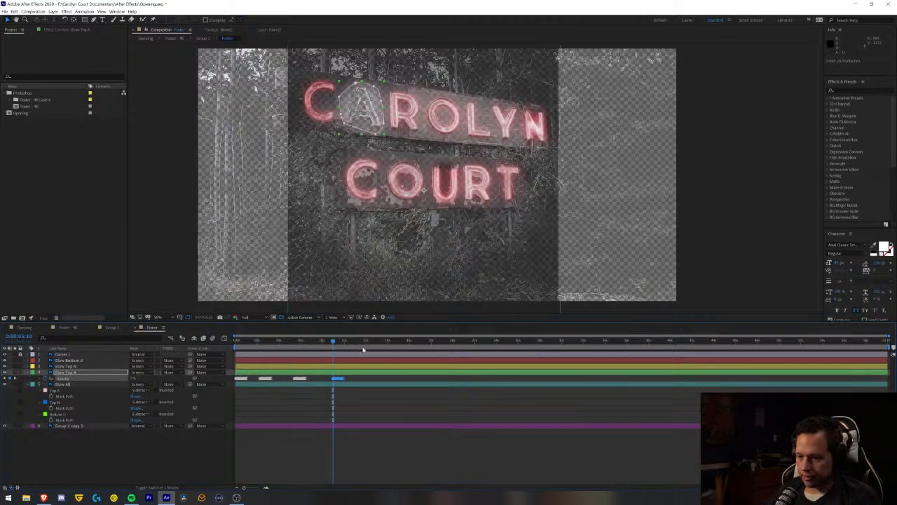
left_click(372, 343)
key("ctrl+v")
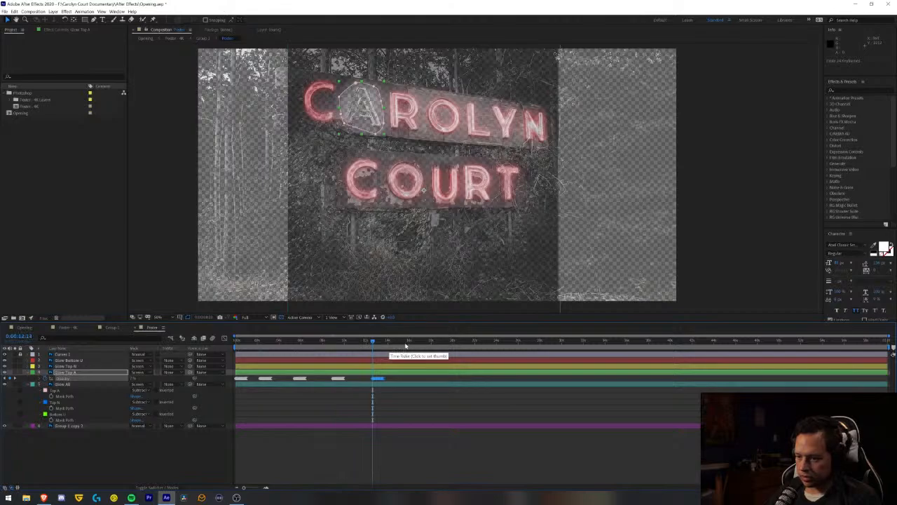
- Paste the Glow Top A flicker burst at irregular intervals, at about 15, 19, 21, 24.5 and 28 seconds
left_click(402, 343)
key("ctrl+v")
left_click(440, 344)
key("ctrl+v")
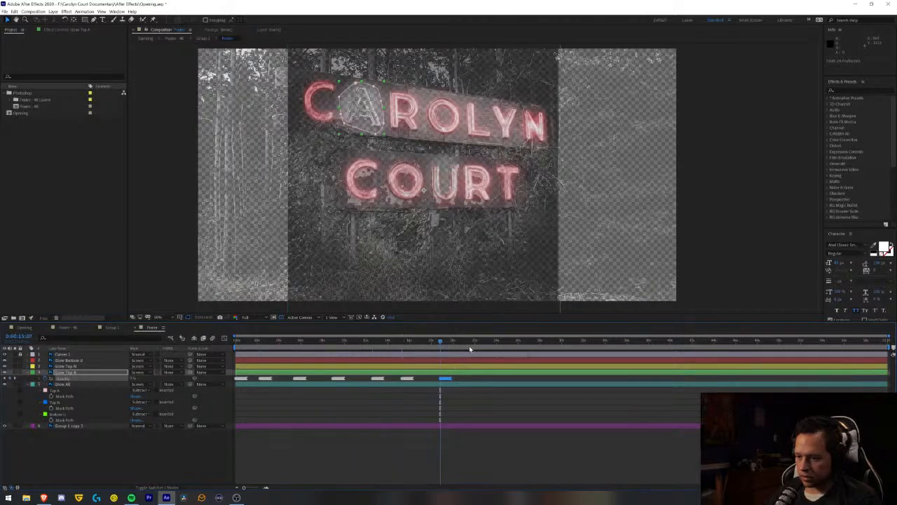
left_click(467, 343)
key("ctrl+v")
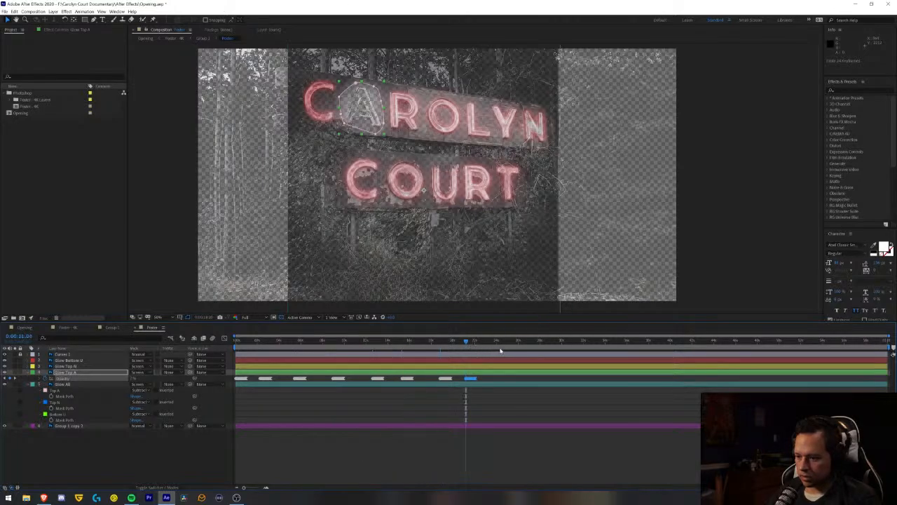
left_click(503, 344)
key("ctrl+v")
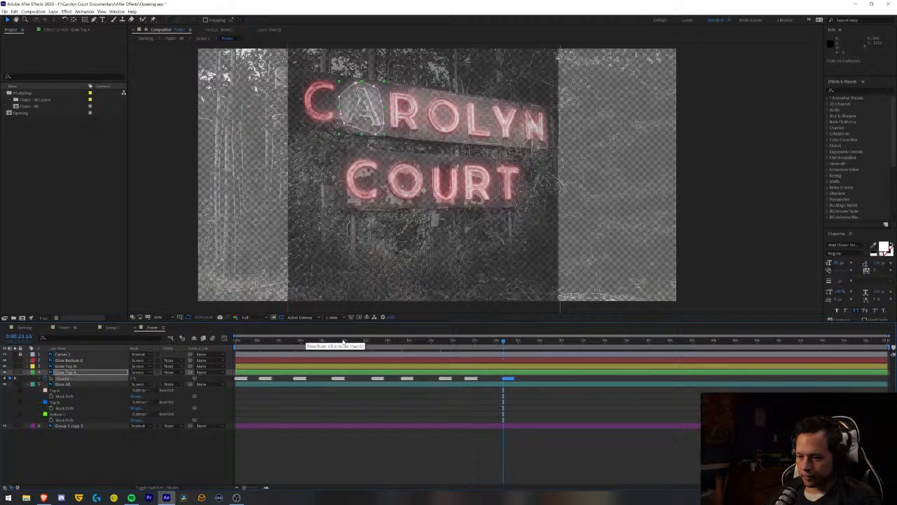
left_click(542, 344)
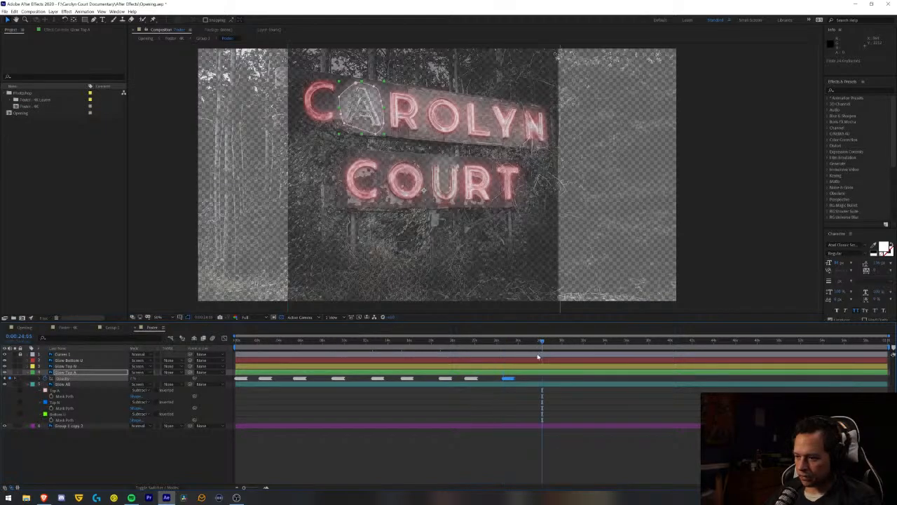
key("ctrl+v")
- Continue the Glow Top A flicker by pasting the opacity burst at about 31, 33.5, 38, 41, 44 and 46.5 seconds
left_click(572, 344)
key("ctrl+v")
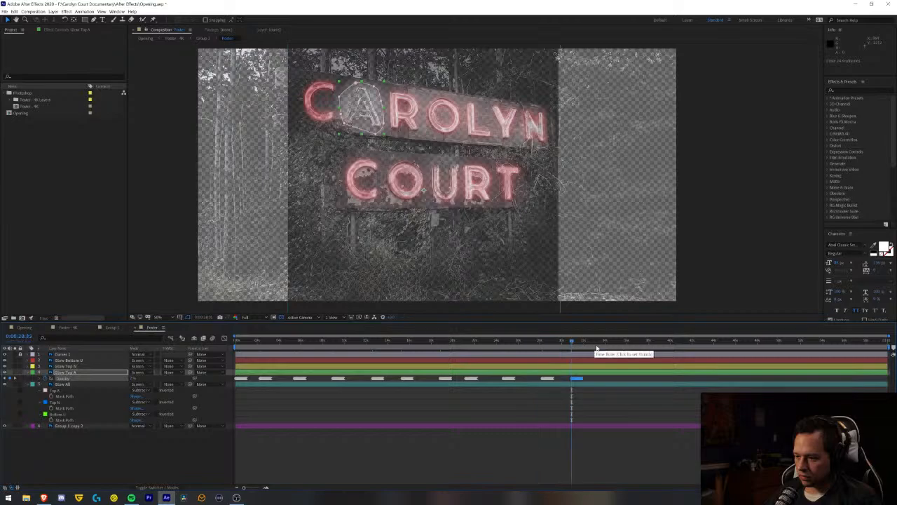
left_click(599, 344)
key("ctrl+v")
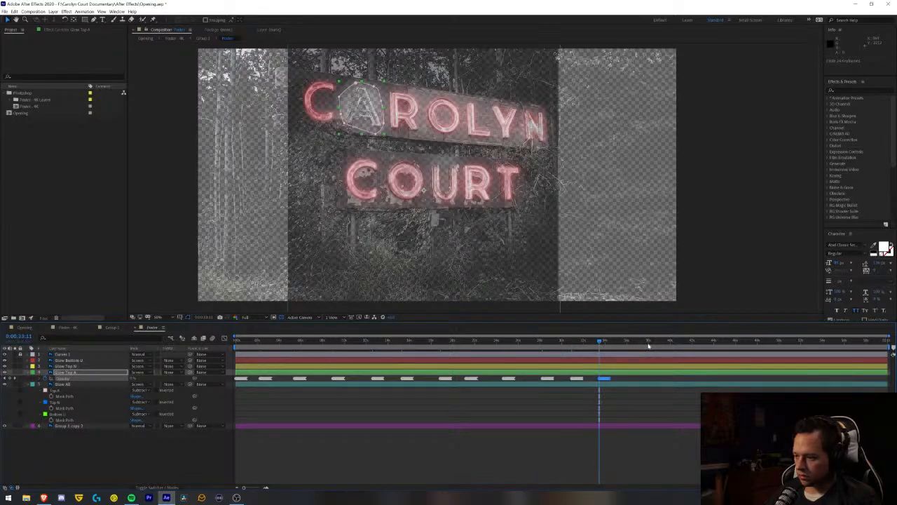
left_click(648, 344)
key("ctrl+v")
left_click(681, 344)
key("ctrl+v")
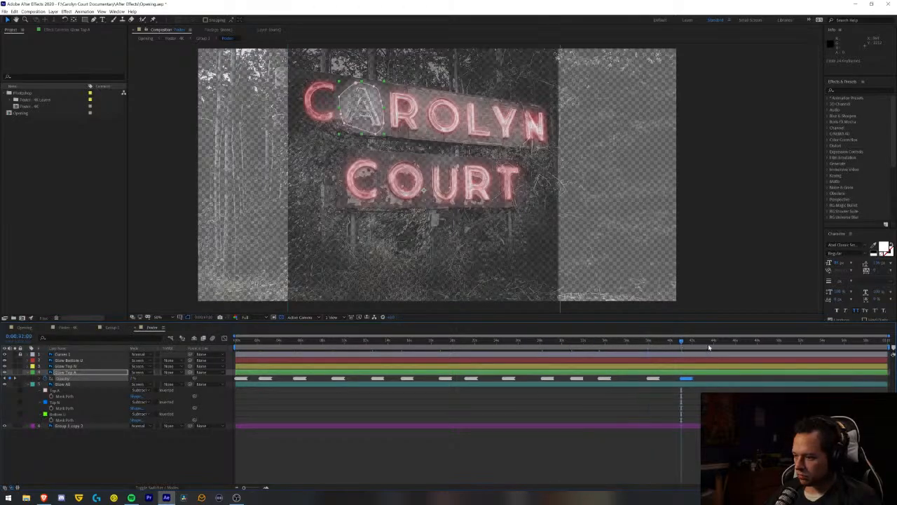
left_click(710, 343)
key("ctrl+v")
- Paste the Glow Top A opacity burst at about 49, 53, 55, 57 and 59 seconds, and save the project
key("ctrl+v")
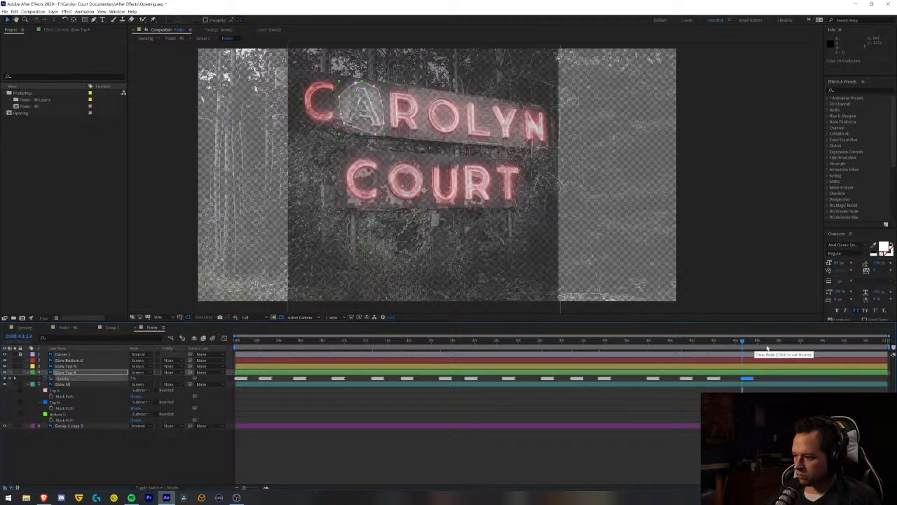
left_click(772, 343)
key("ctrl+v")
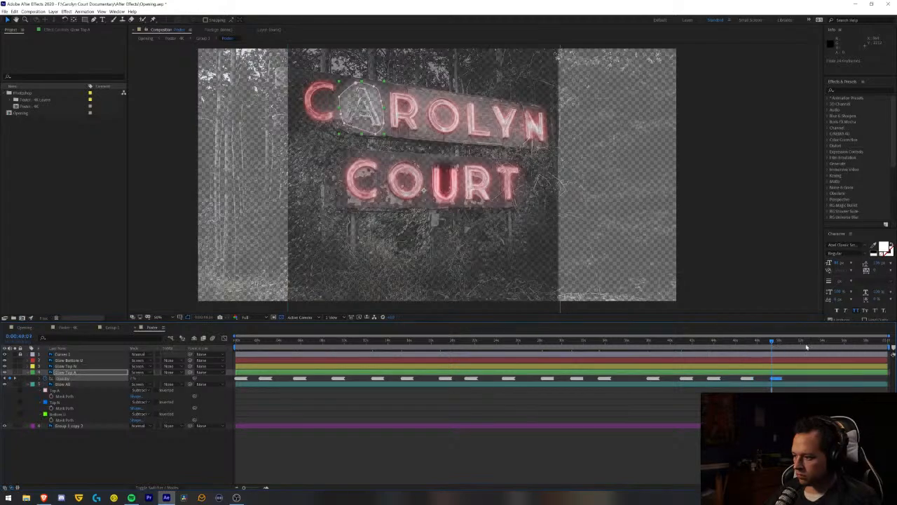
left_click(810, 343)
key("ctrl+v")
left_click(831, 343)
key("ctrl+v")
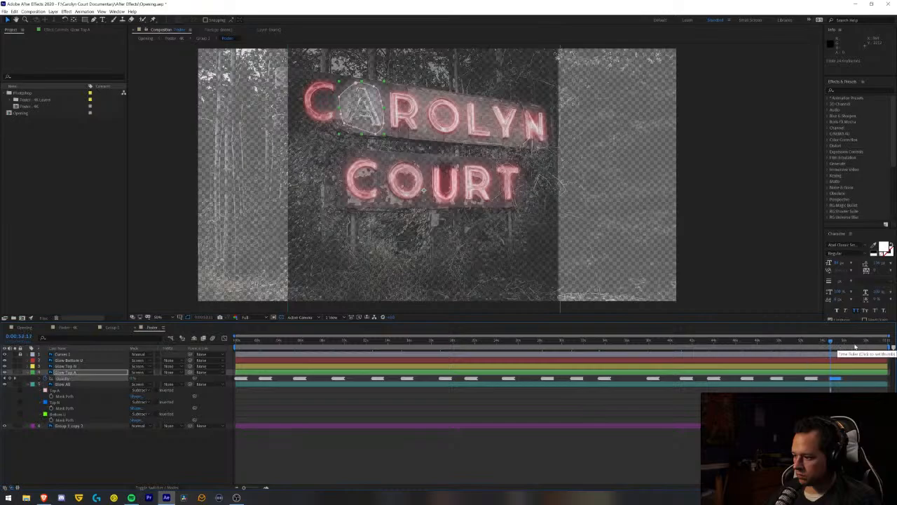
left_click(857, 344)
key("ctrl+v")
left_click(885, 344)
key("ctrl+v")
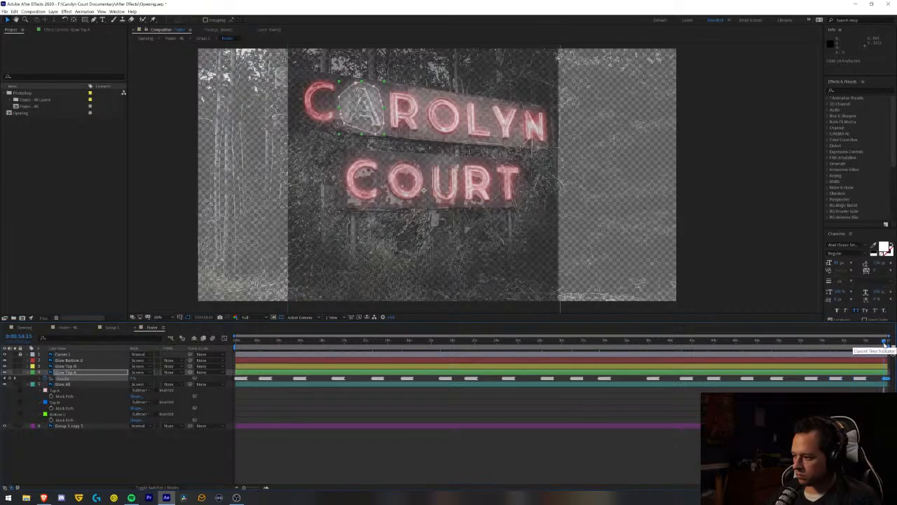
key("ctrl+s")
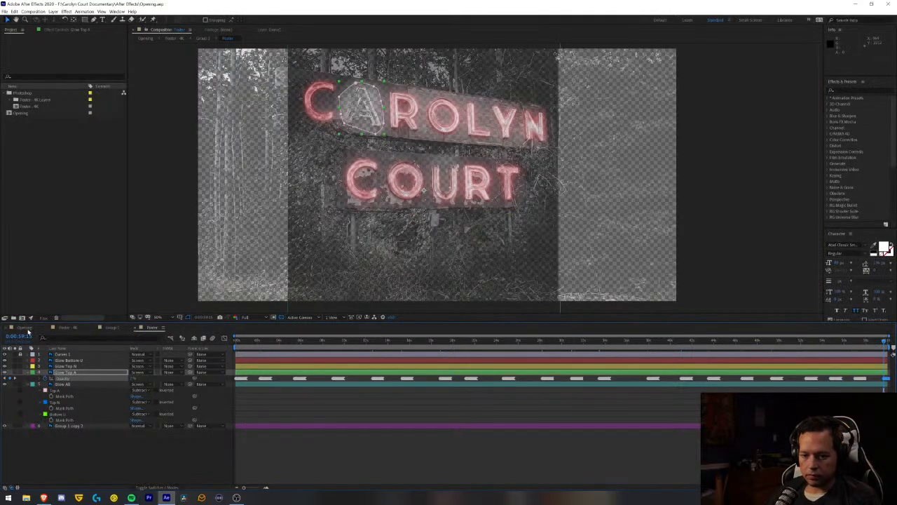
- Play the Opening composition from its first frame to check the irregular flicker of the top A
left_click(25, 328)
left_click(235, 340)
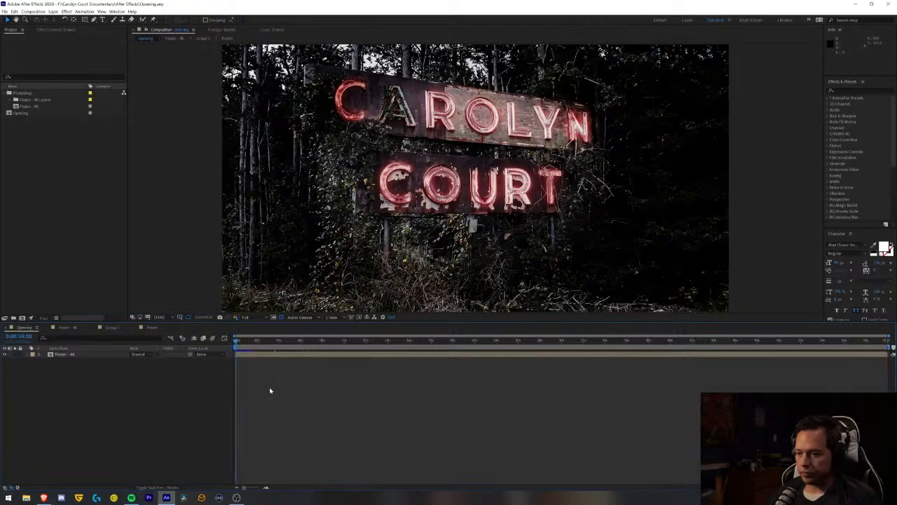
key("space")
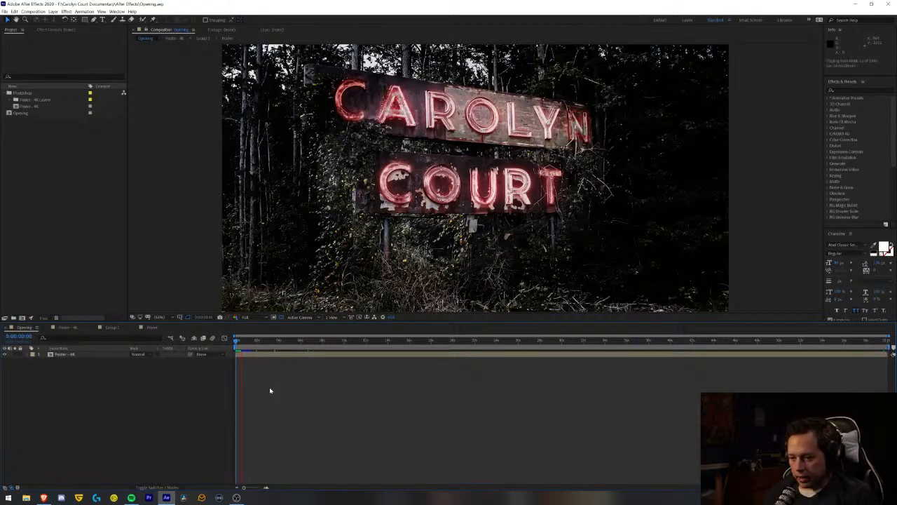
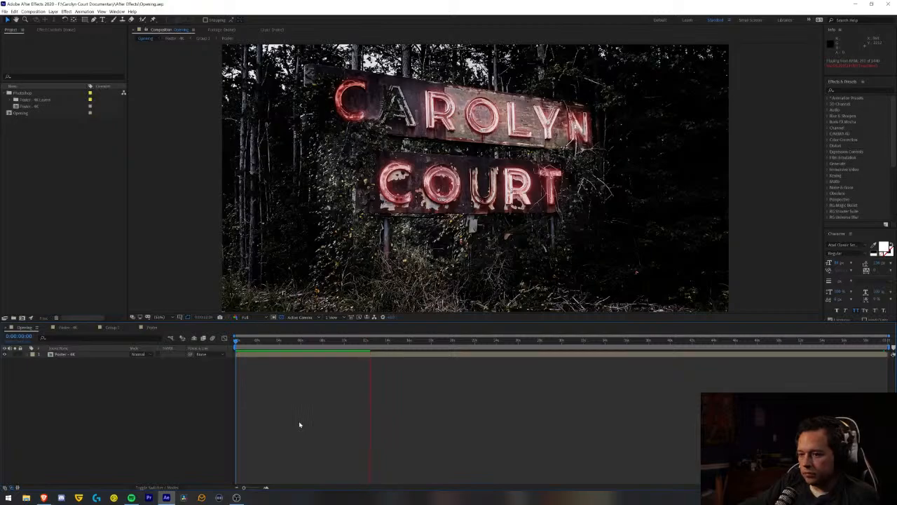
- Continue playing the Opening composition to check the letters' irregular flicker, and return to its first frame
key("space")
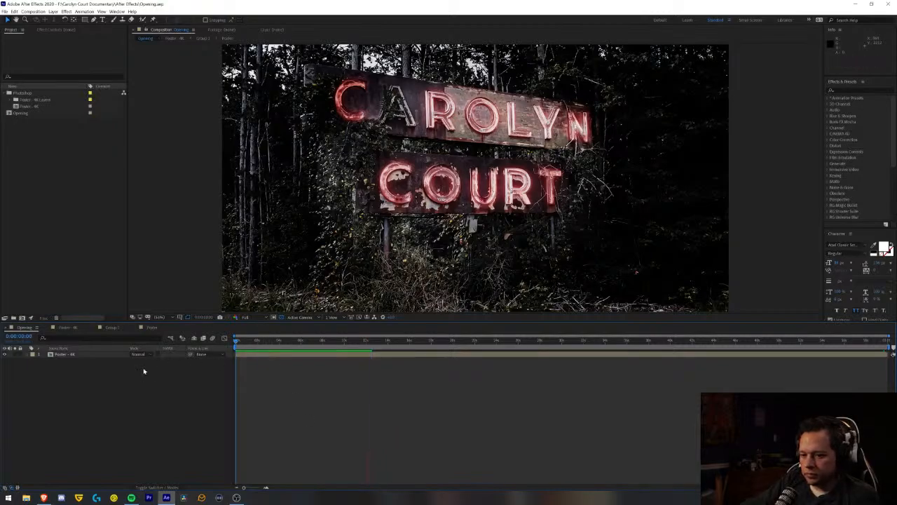
key("space")
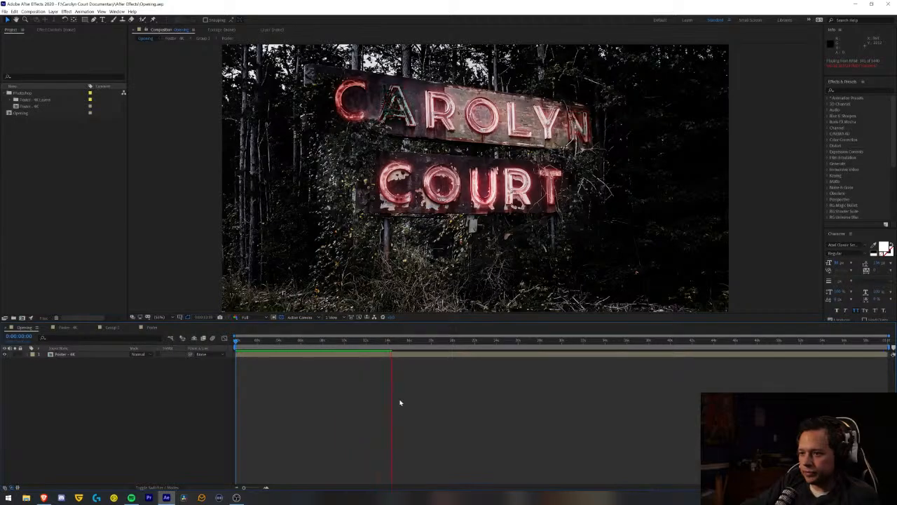
key("space")
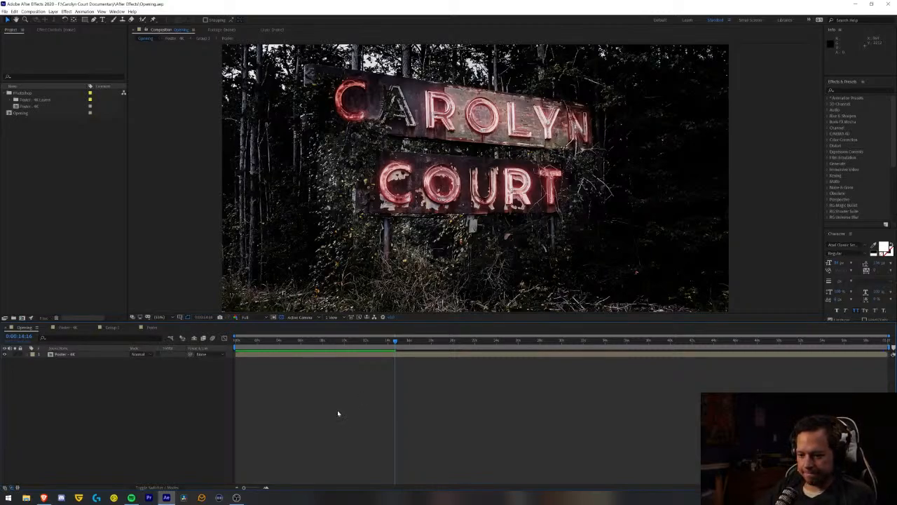
left_click_drag(260, 342, 199, 368)
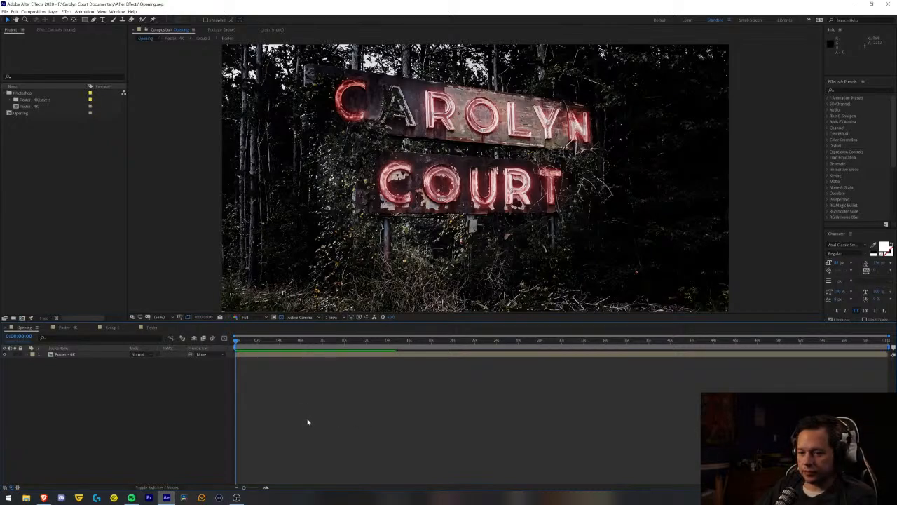
- Close the Group 1 and Poster - 4K timelines and bring the Poster composition forward
left_click(135, 328)
left_click(76, 329)
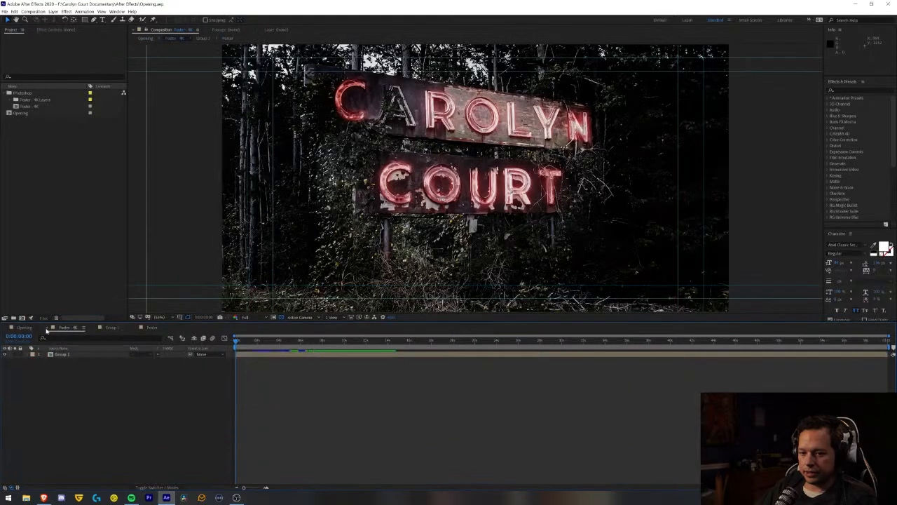
left_click(48, 328)
left_click(48, 328)
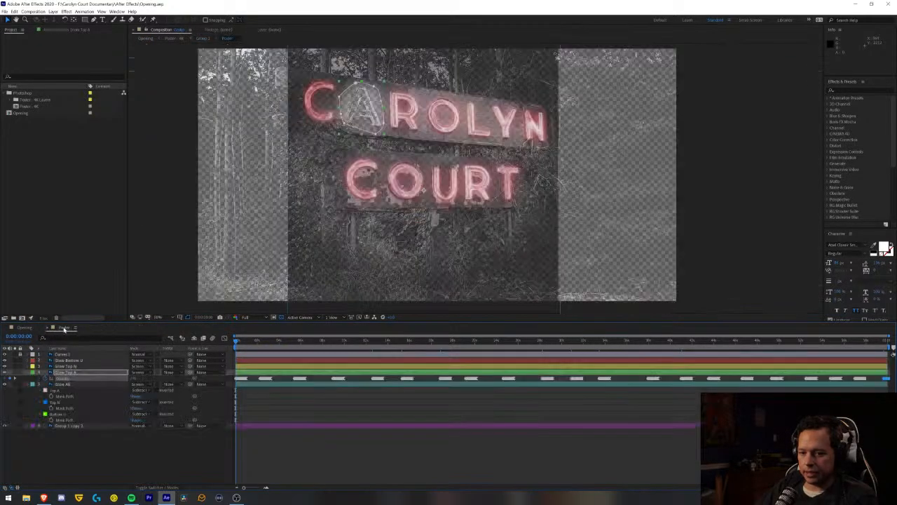
- Lock the Glow Top A and Glow All layers in the Poster composition and collapse their properties
left_click(304, 448)
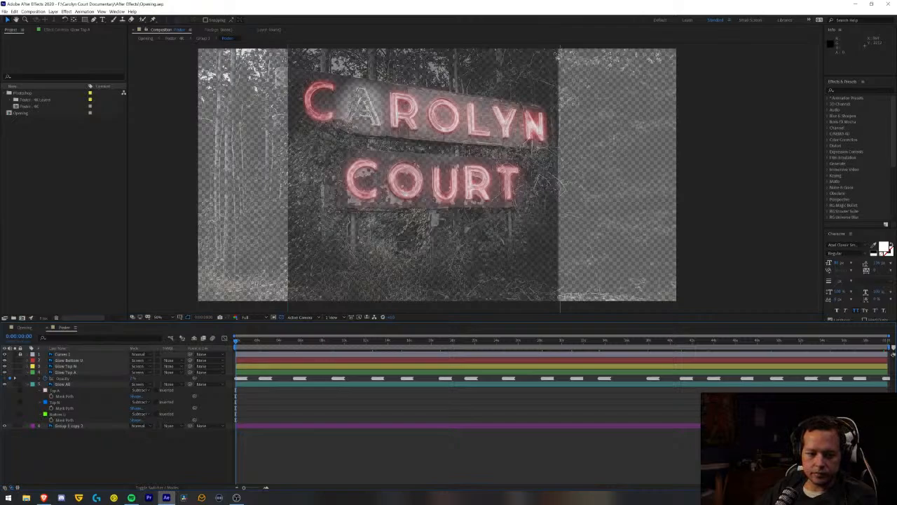
left_click(29, 385)
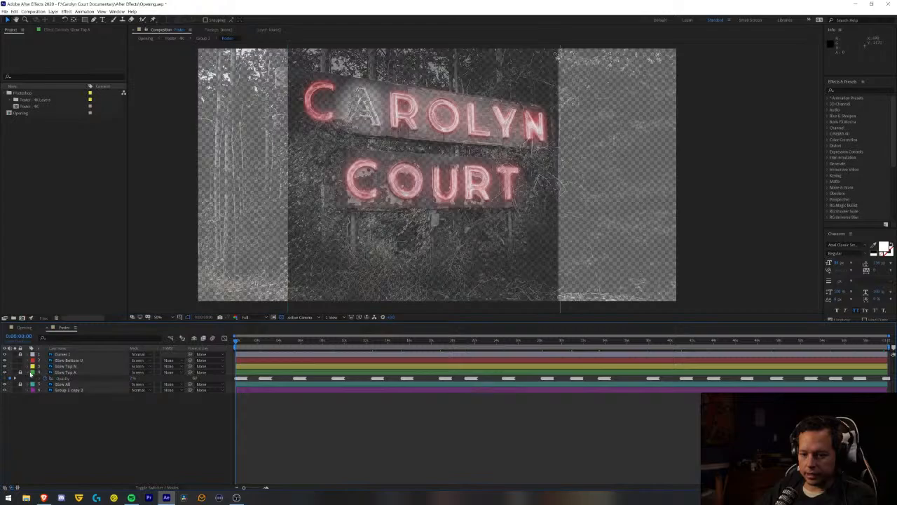
left_click(28, 373)
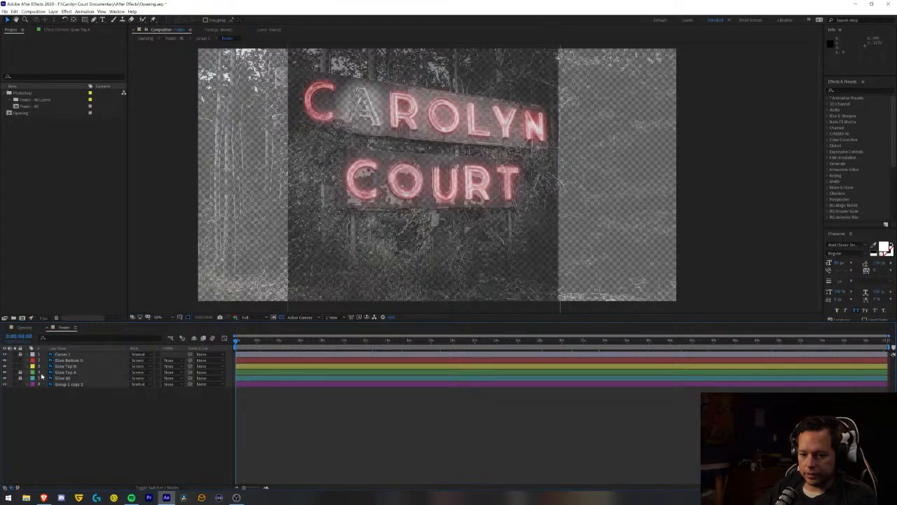
- Reveal the opacity of the Glow Top N layer and convert its expression to keyframes
left_click(68, 367)
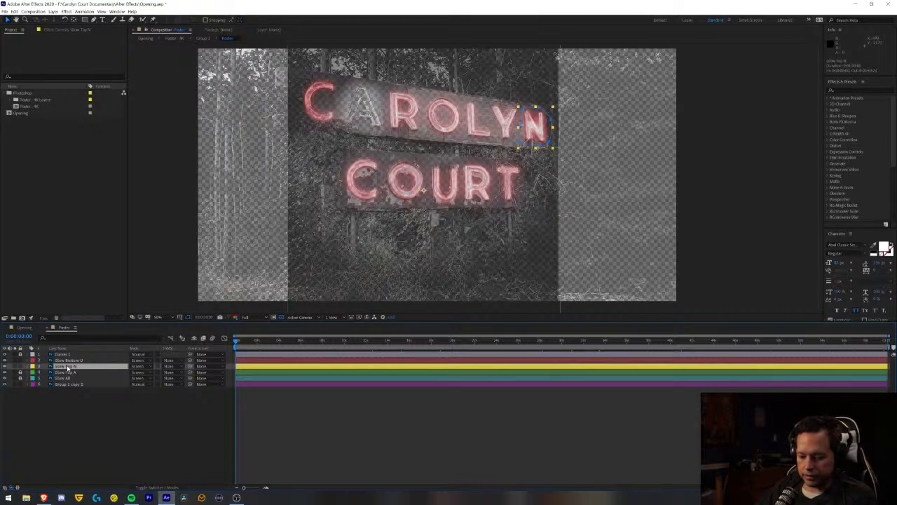
left_click(26, 367)
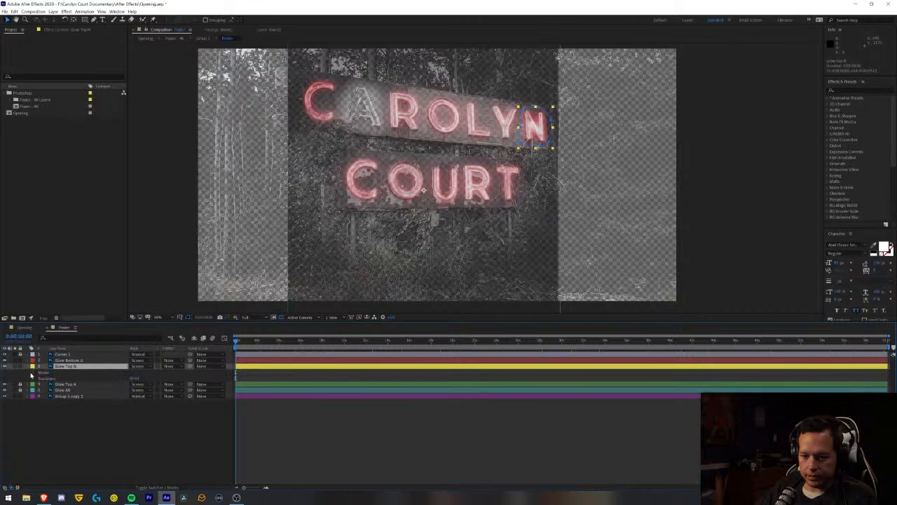
left_click(33, 373)
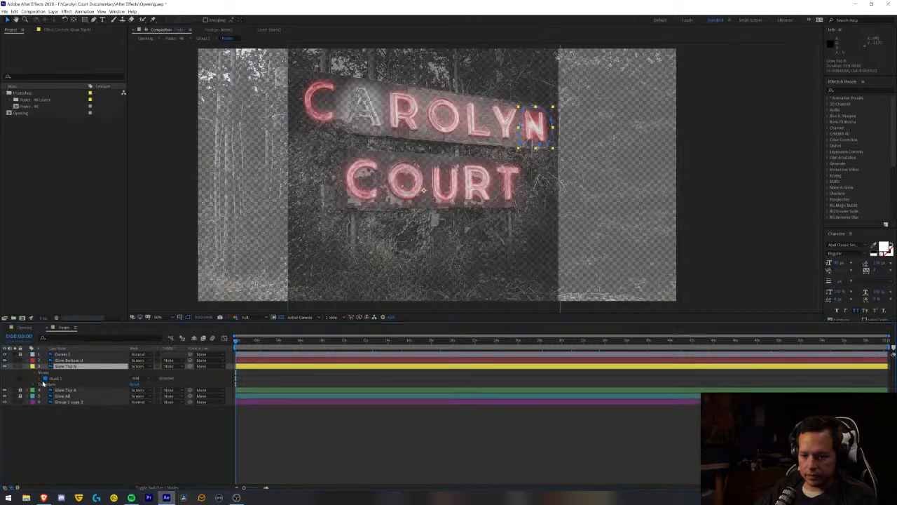
left_click(40, 379)
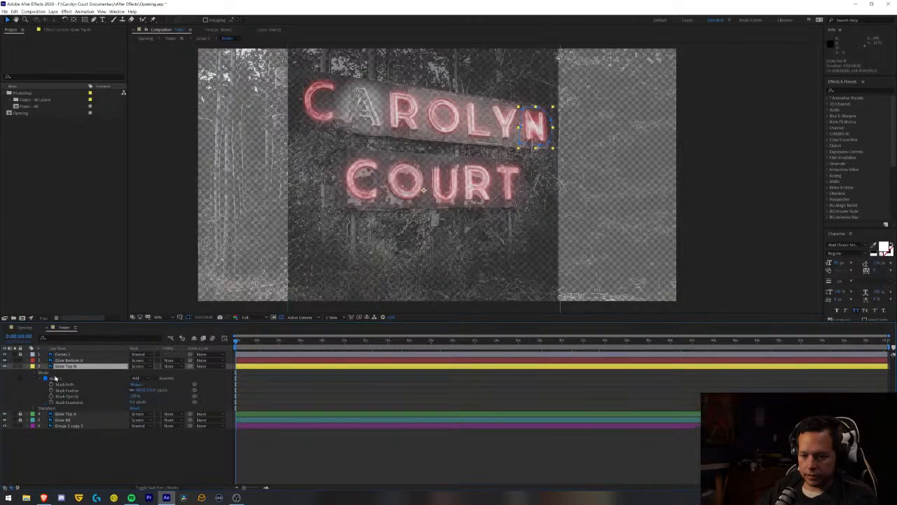
key("t")
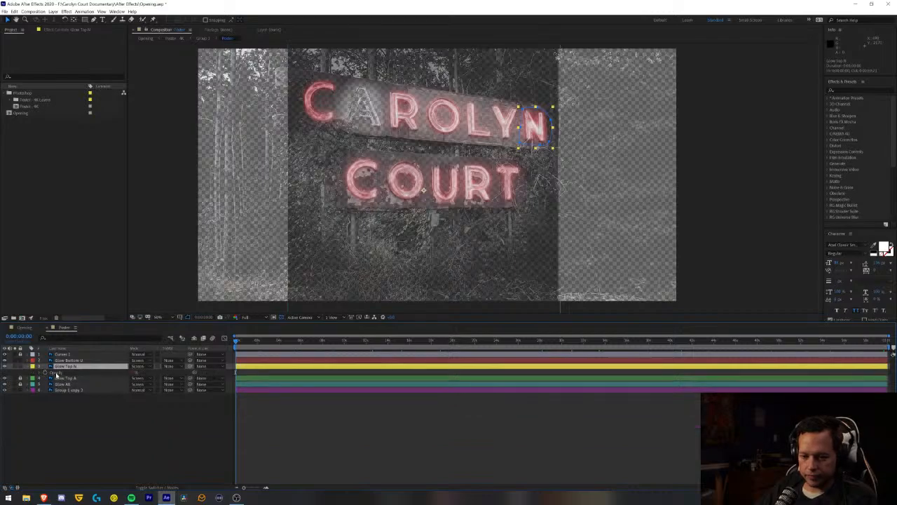
left_click(57, 374)
left_click(67, 11)
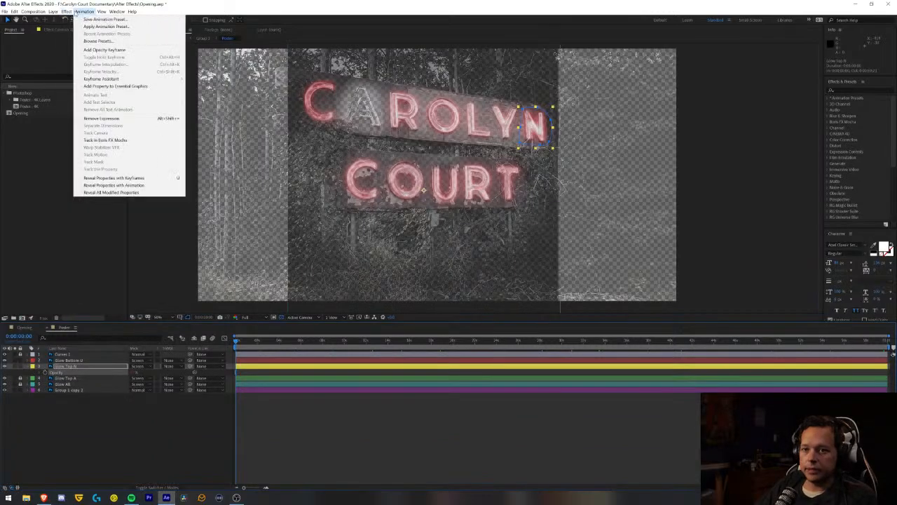
mouse_move(85, 11)
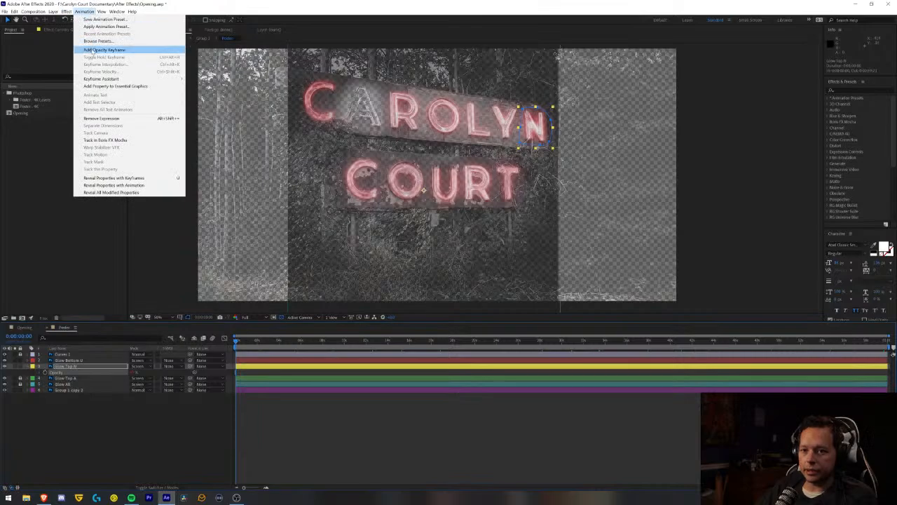
mouse_move(118, 80)
left_click(225, 86)
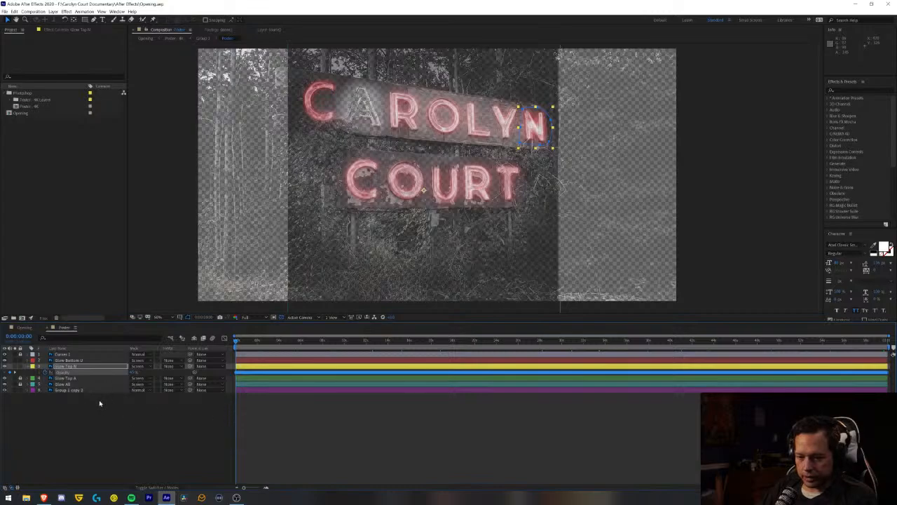
- Delete the Glow Top N opacity keyframes between about 1.3 and 6.8 seconds, and preview the first flicker burst
left_click_drag(248, 489, 256, 490)
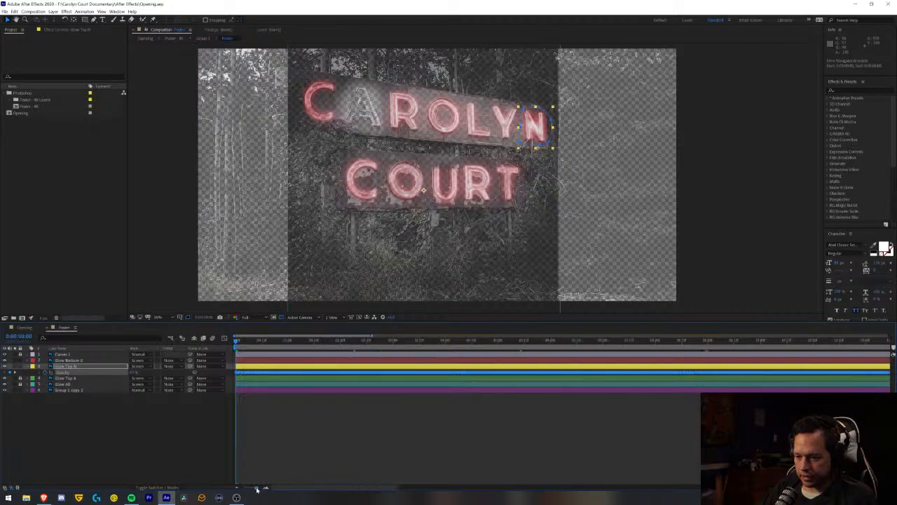
left_click(309, 367)
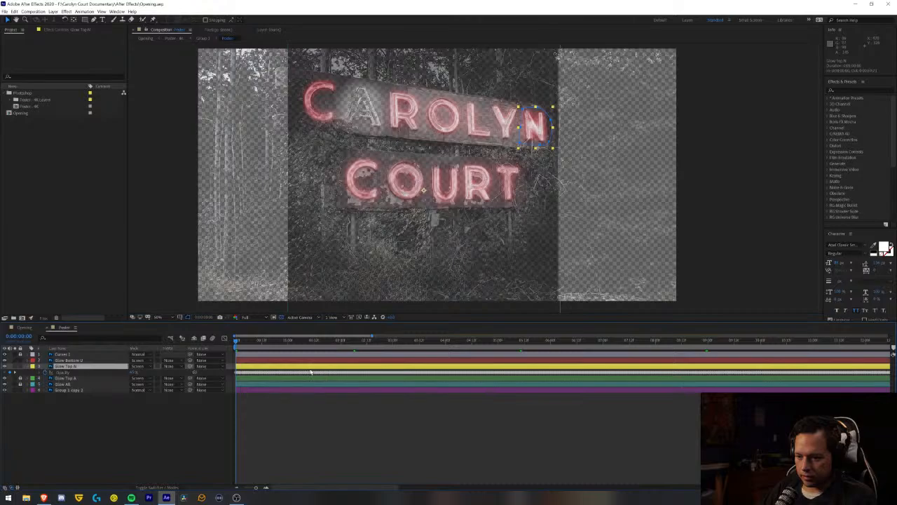
left_click_drag(309, 372, 314, 375)
key("ctrl+z")
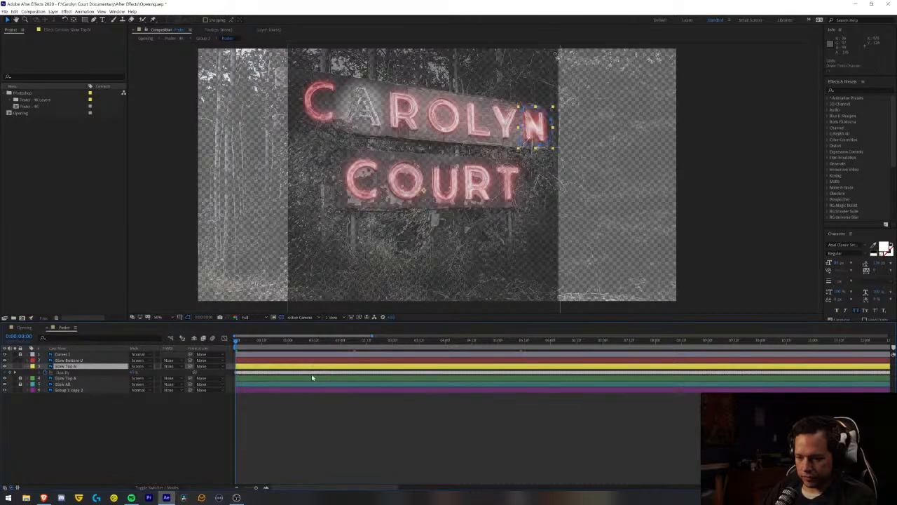
left_click(302, 372)
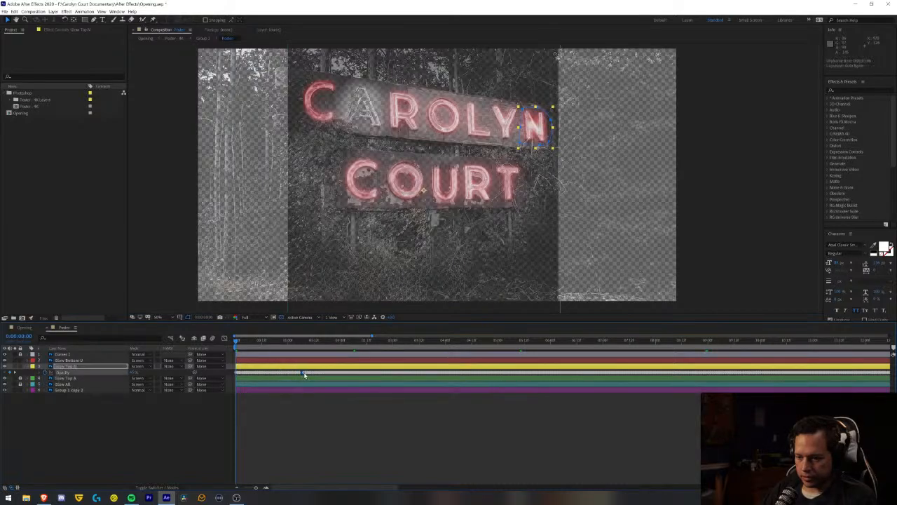
left_click_drag(303, 372, 592, 376)
left_click(302, 373)
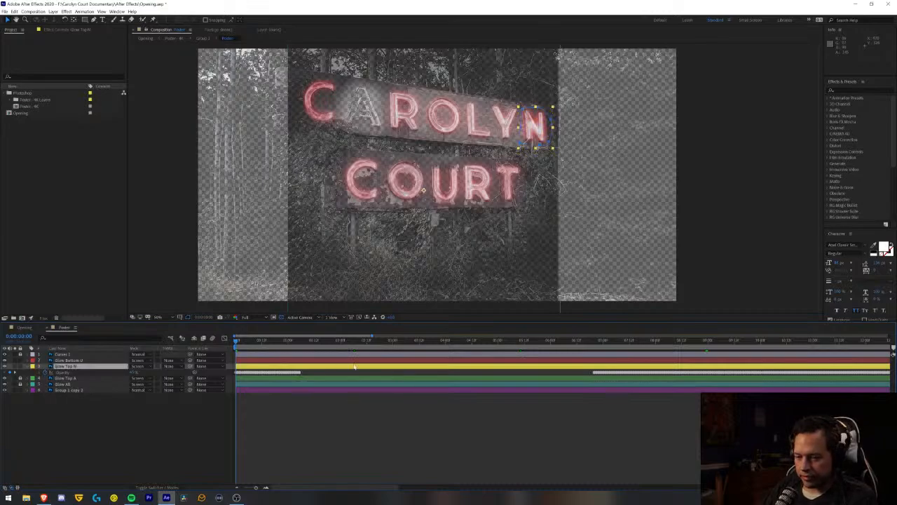
key("space")
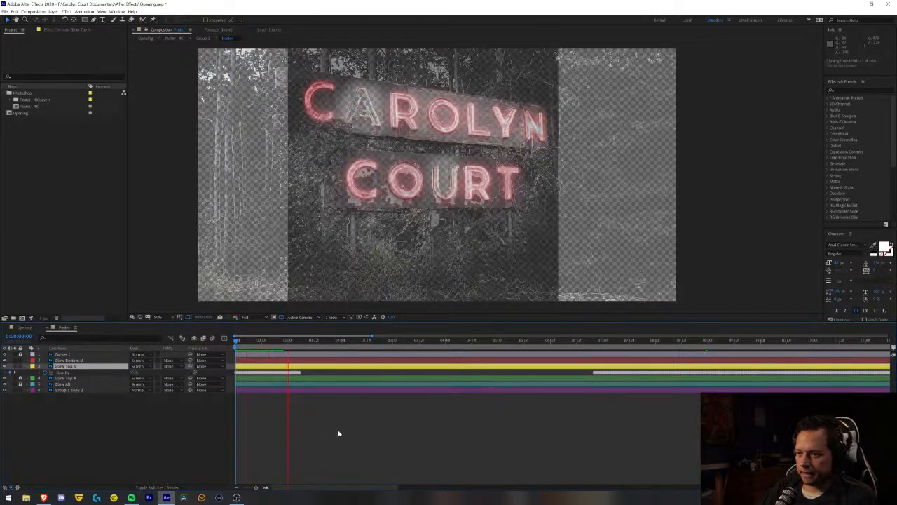
key("space")
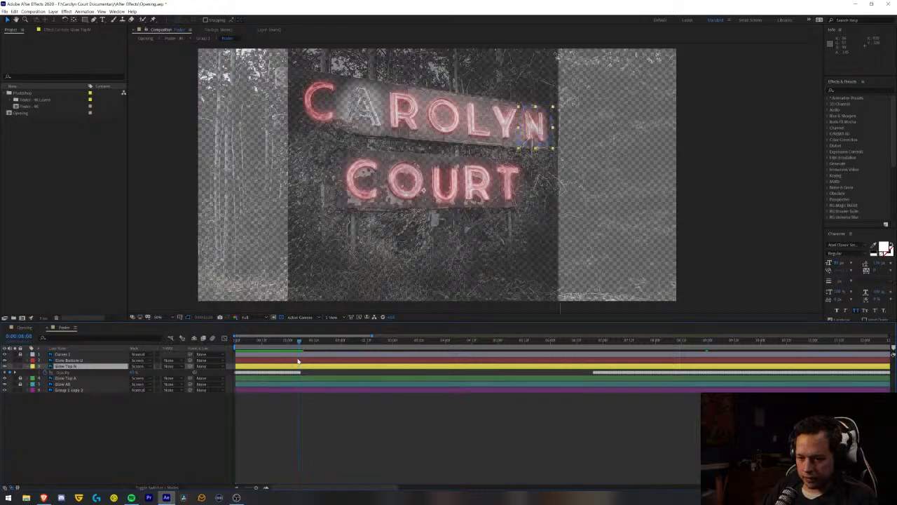
- Add a 20% opacity keyframe to Glow Top N at 0:00:01:06, just after the first flicker burst
left_click_drag(256, 487, 266, 488)
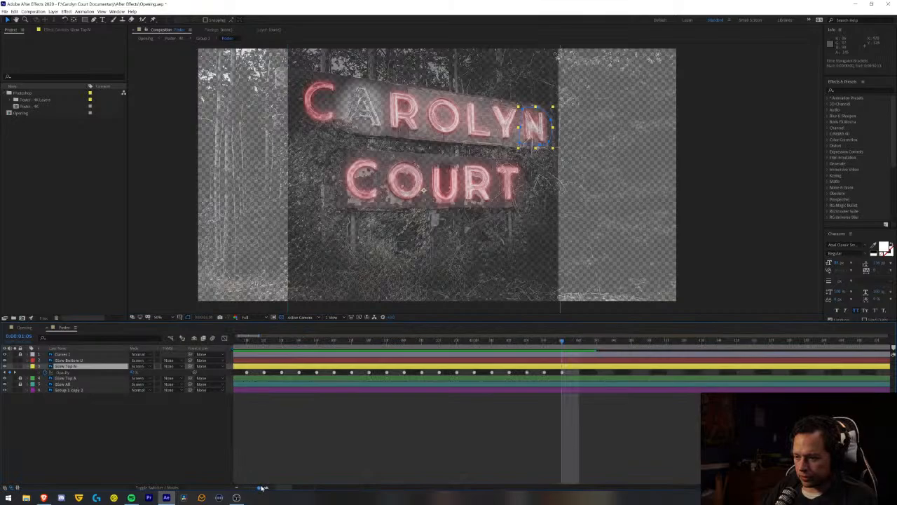
left_click(579, 348)
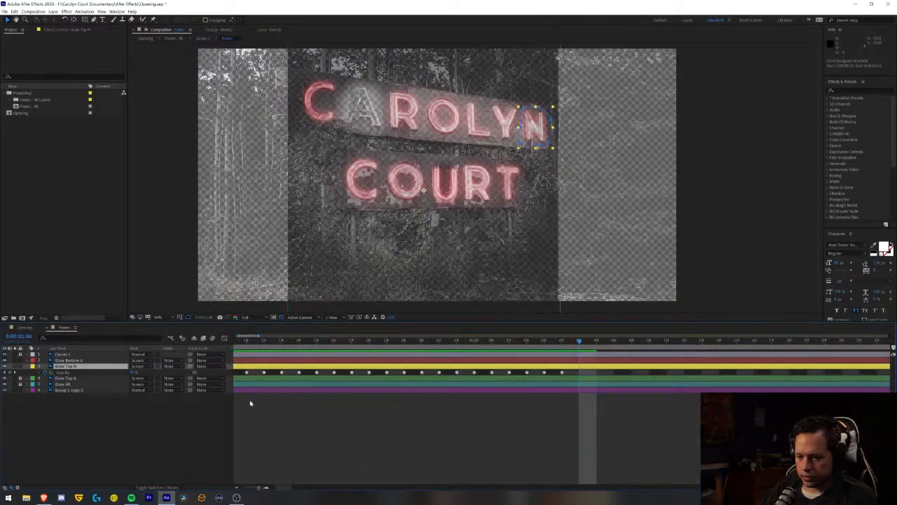
left_click(135, 371)
type("20")
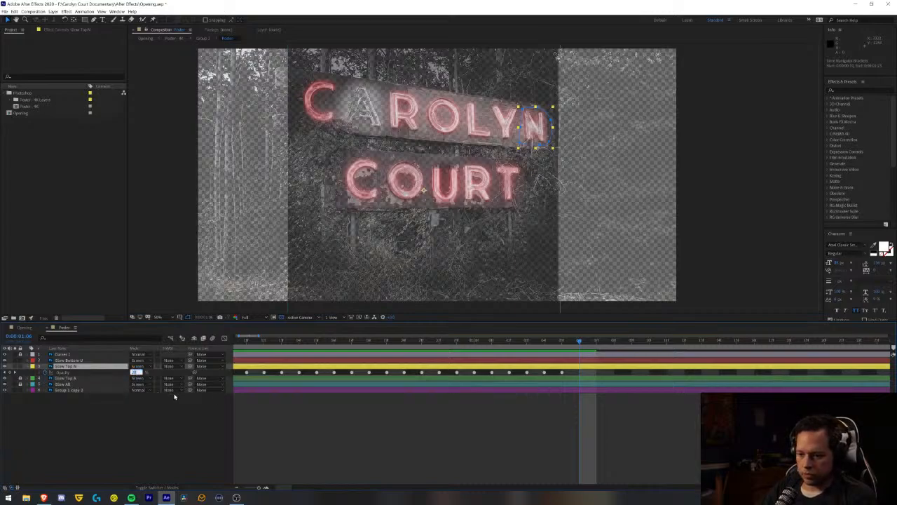
left_click(297, 427)
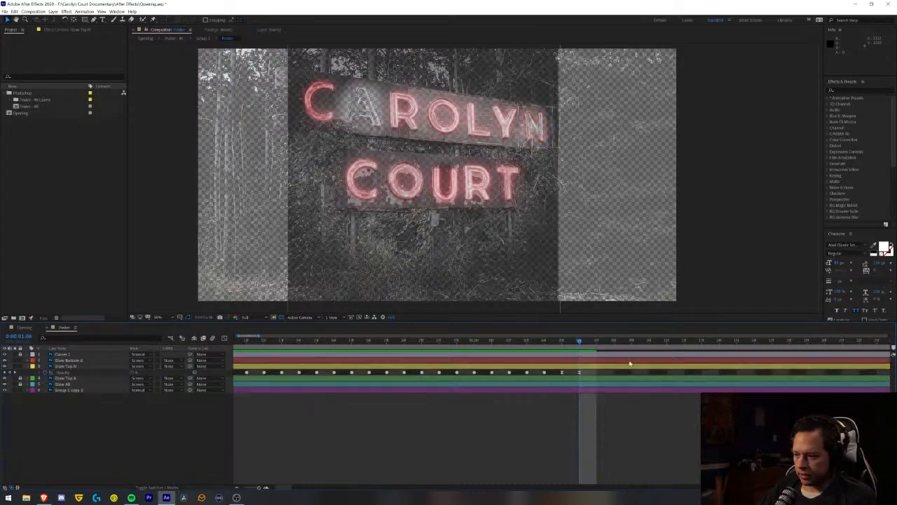
- Finish the Glow Top N fade-out with opacity keyframes at 0:00:01:07 and 0:00:01:08, ending at 0%
left_click(596, 342)
left_click(132, 372)
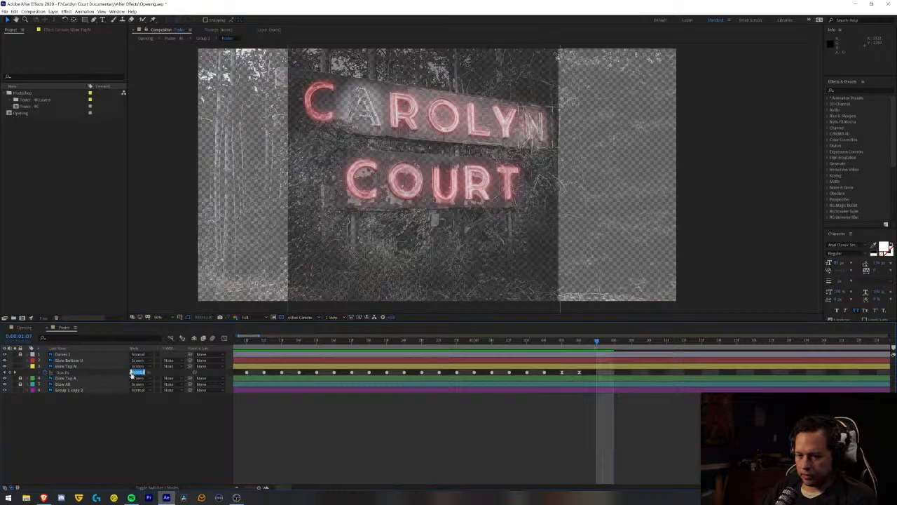
type("50")
left_click(481, 425)
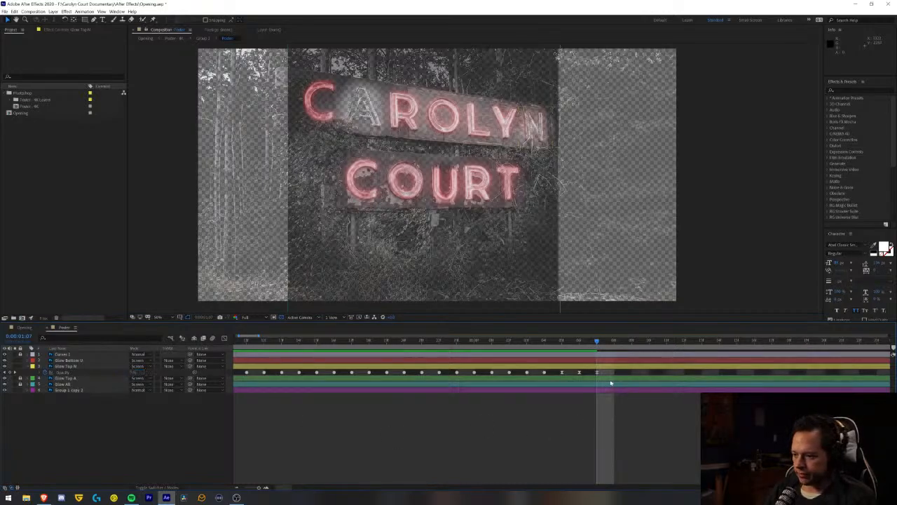
key("Page_Down")
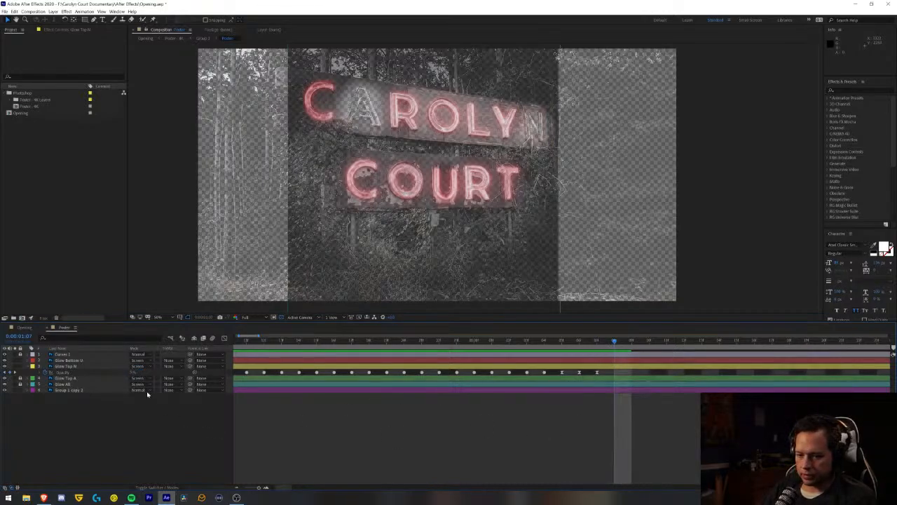
left_click(132, 372)
type("0")
key("Return")
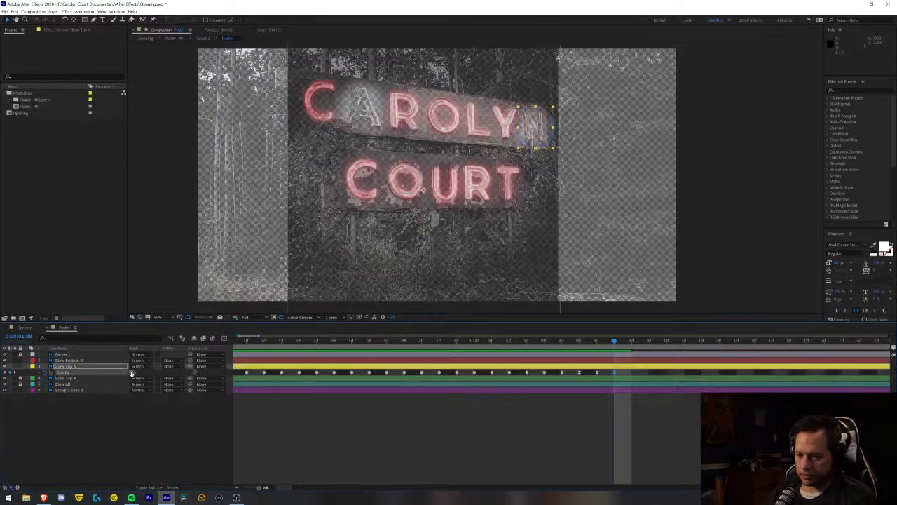
- Apply Easy Ease In to the last four opacity keyframes of Glow Top N's first flicker burst
left_click(237, 489)
left_click(237, 489)
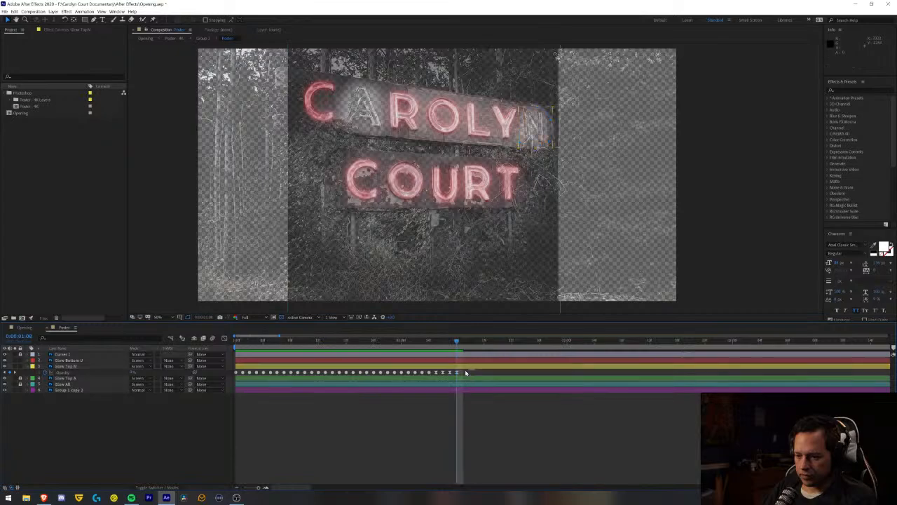
left_click_drag(481, 370, 430, 374)
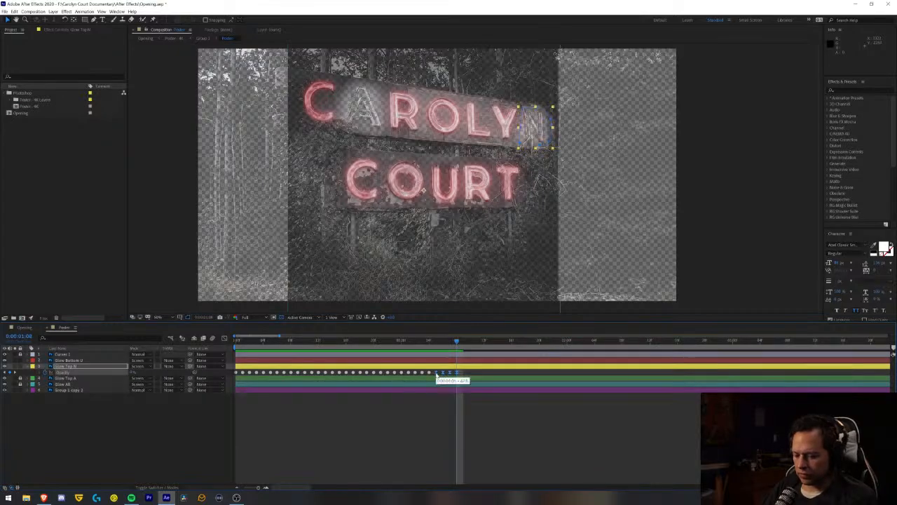
right_click(439, 376)
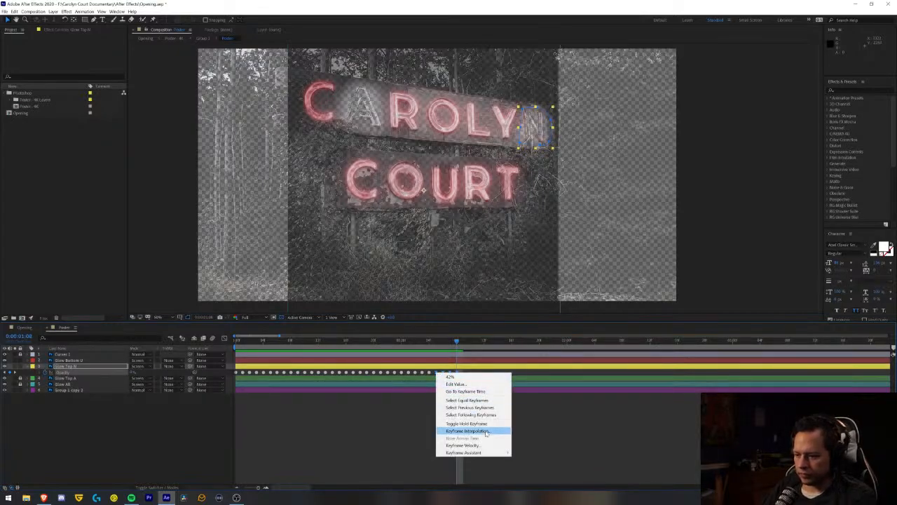
mouse_move(489, 456)
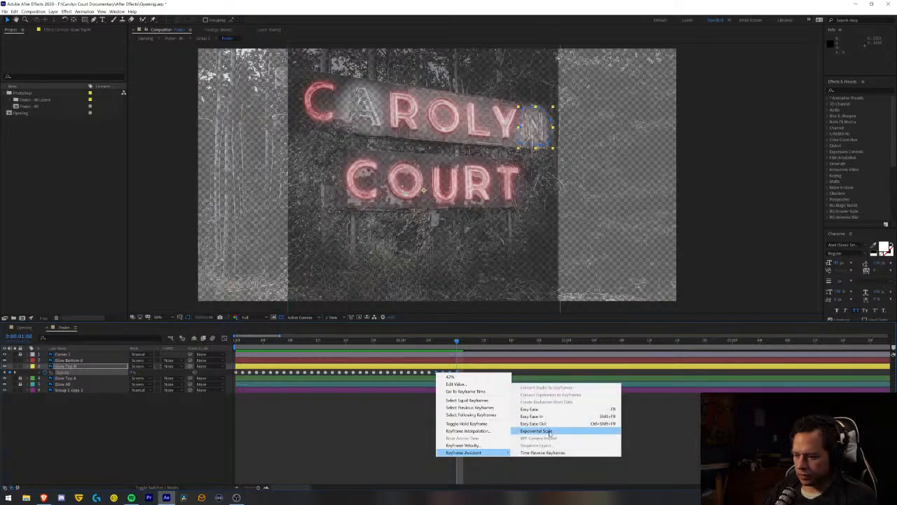
left_click(588, 417)
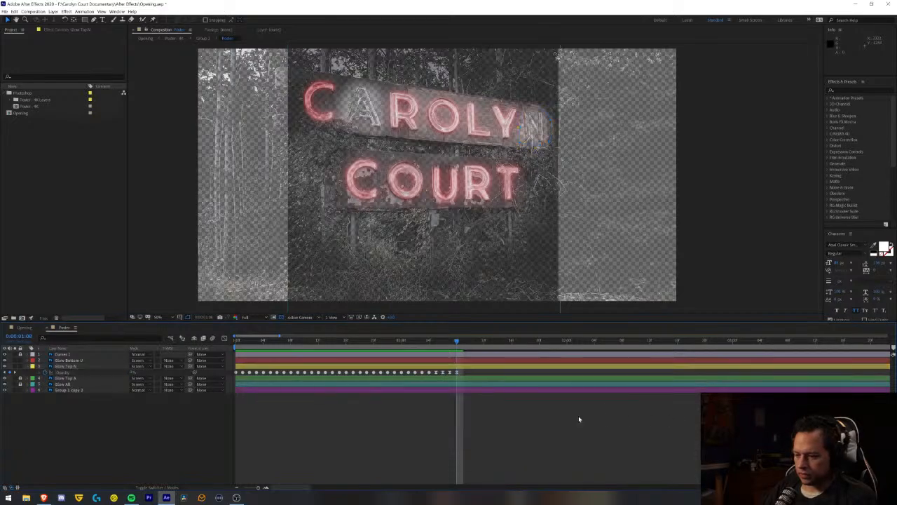
- Preview the Glow Top N flicker from the start of the nested sign composition and scrub through the first burst
key("space")
key("space")
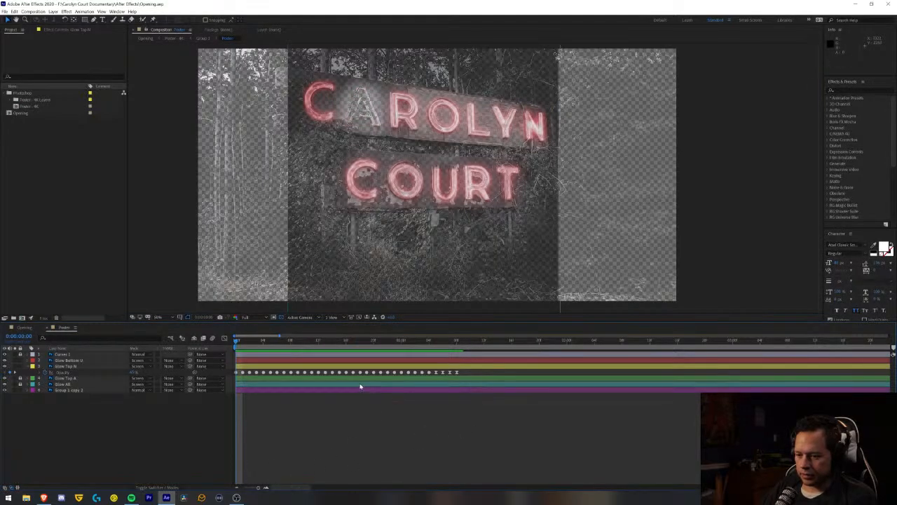
key("space")
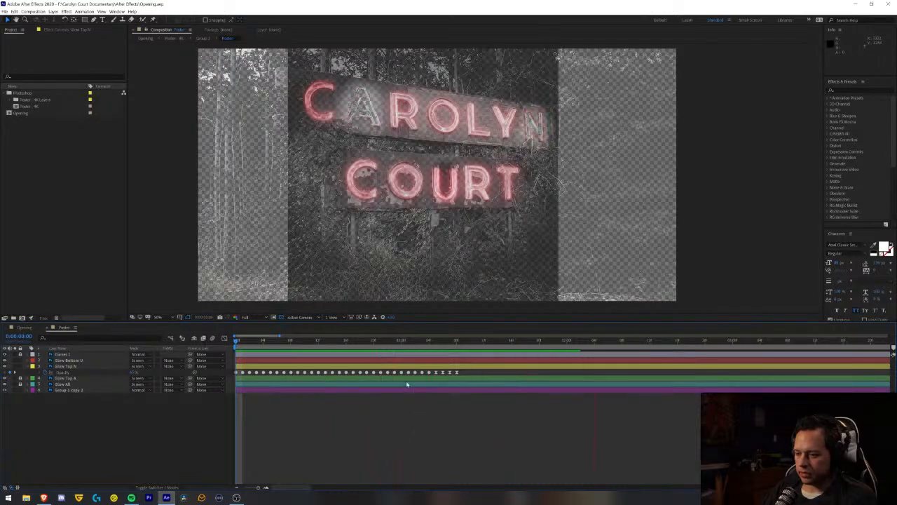
left_click_drag(349, 346, 425, 368)
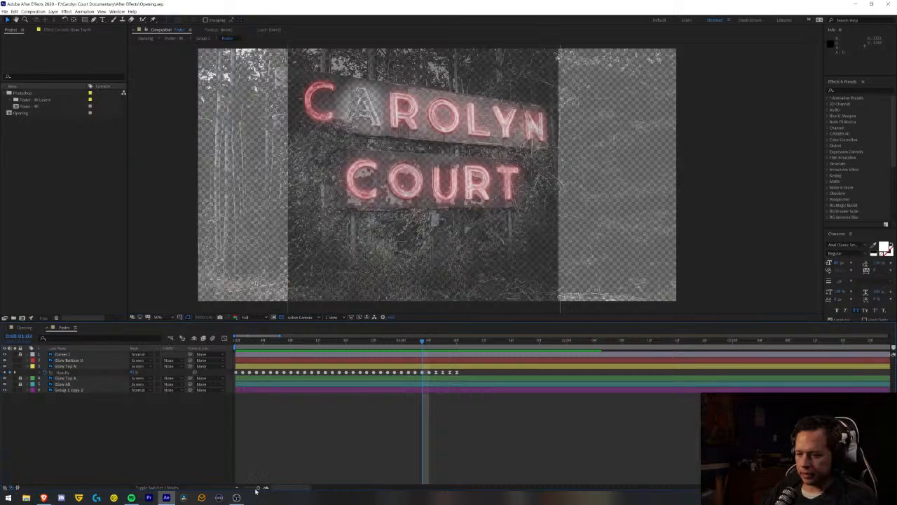
left_click_drag(259, 488, 260, 485)
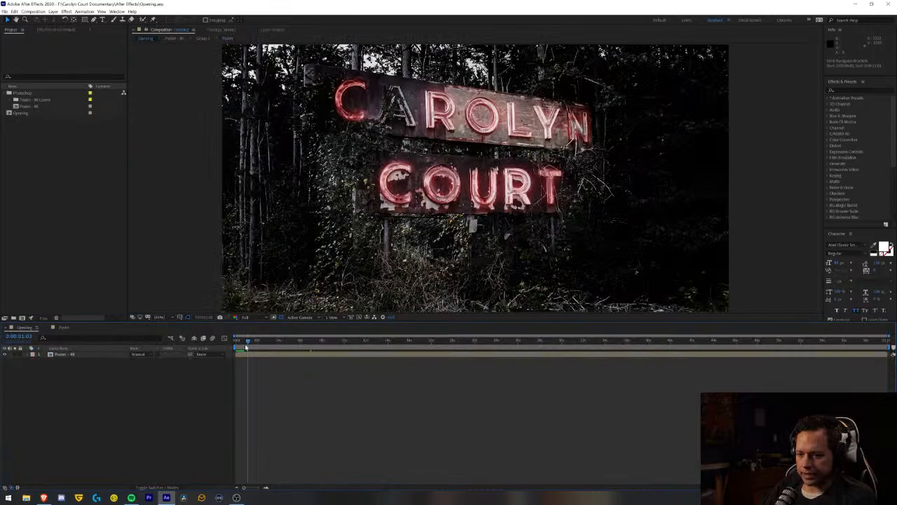
- Preview the flickering sign from the start of the Opening composition
key("space")
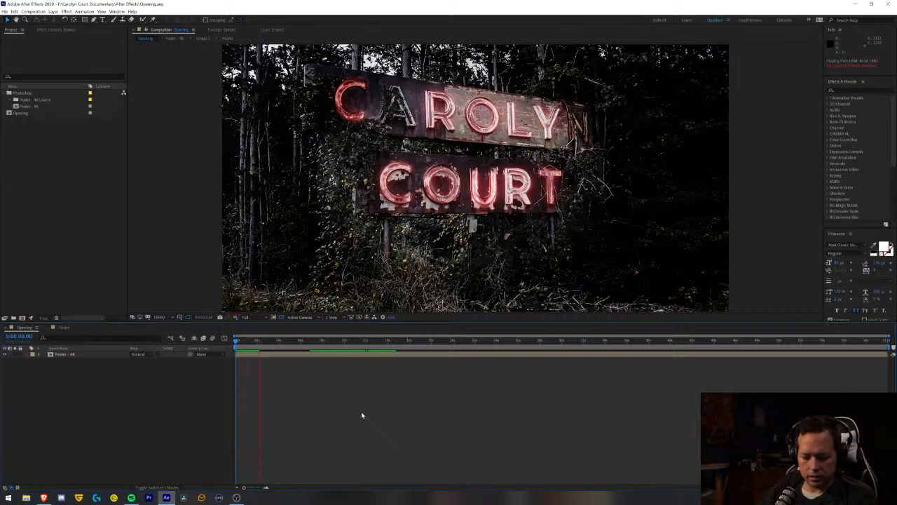
left_click(239, 344)
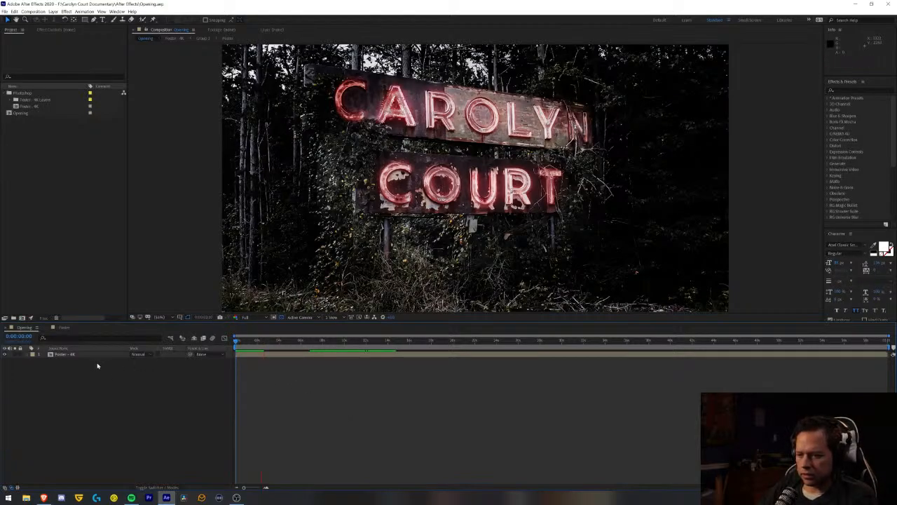
key("space")
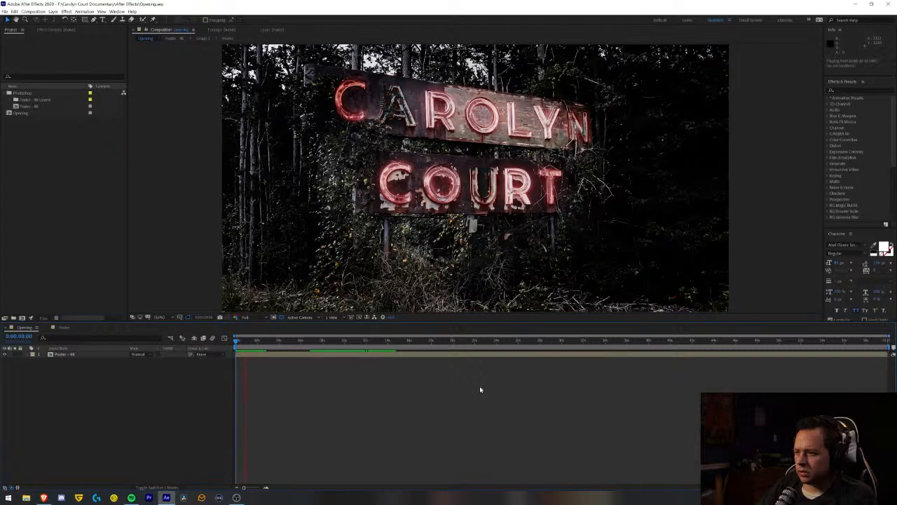
key("space")
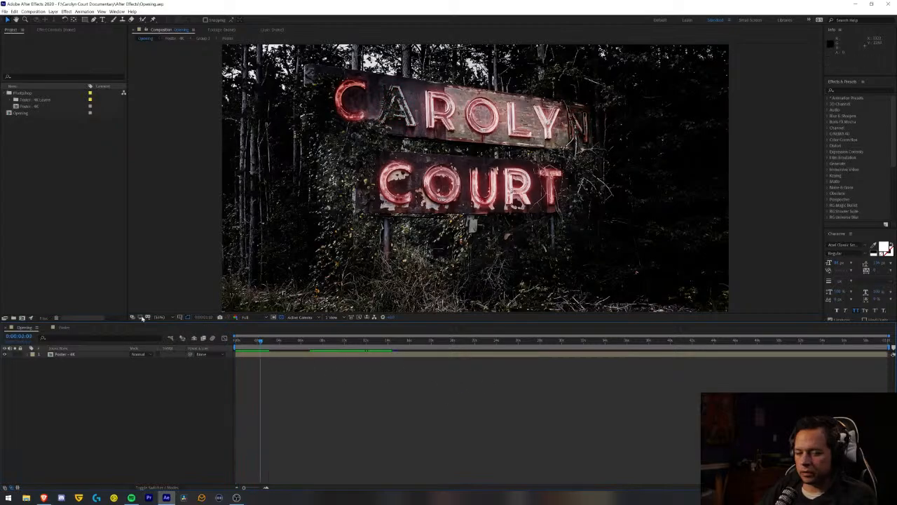
- Return to the nested sign composition and delete all Glow Top N opacity keyframes after the first flicker burst
left_click(63, 329)
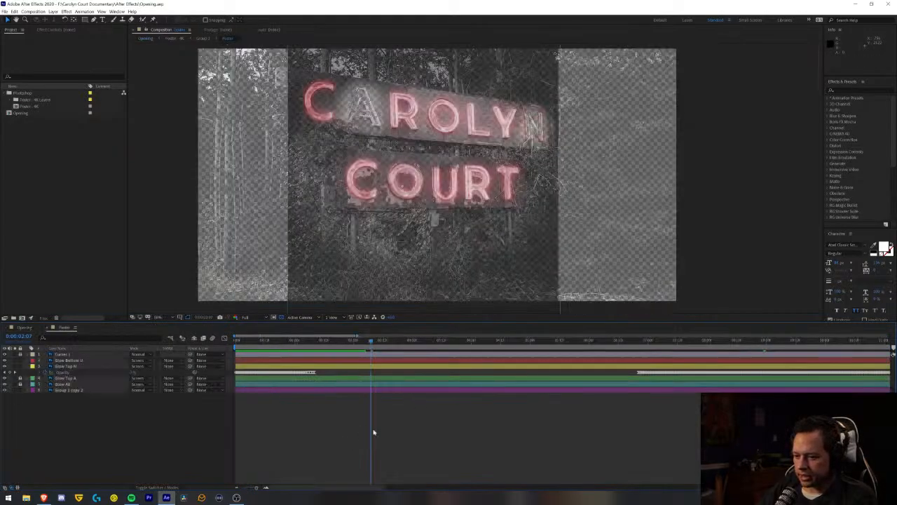
left_click(236, 489)
left_click(236, 491)
left_click(236, 491)
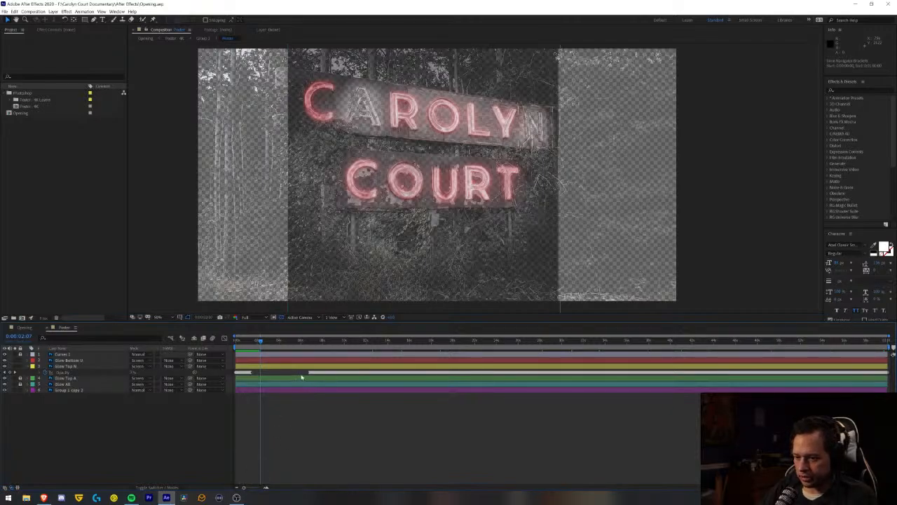
left_click_drag(393, 374, 892, 377)
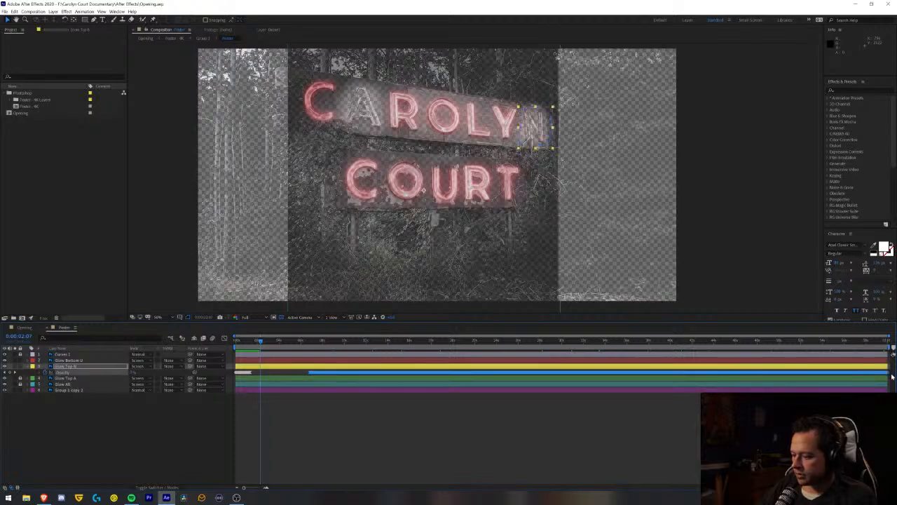
key("Delete")
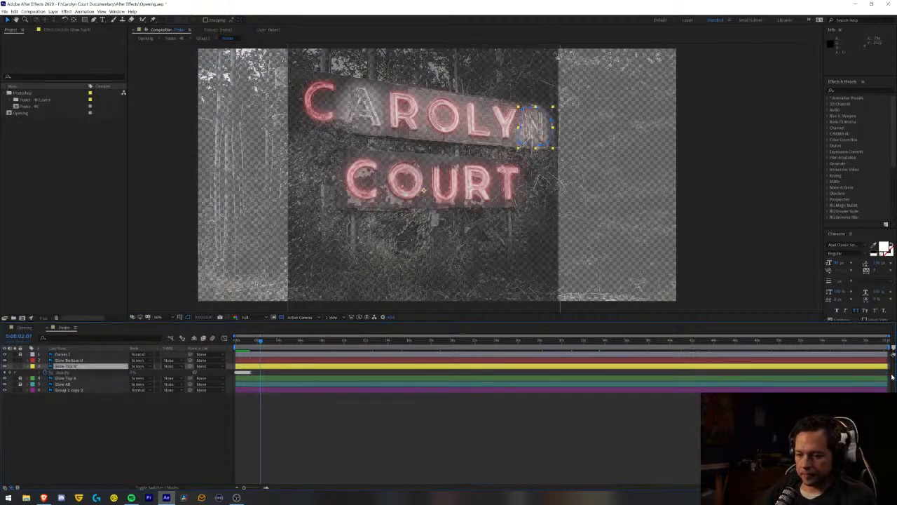
- Copy Glow Top N's remaining opacity keyframe burst and paste it at about 3, 7 and 9.5 seconds
left_click(267, 372)
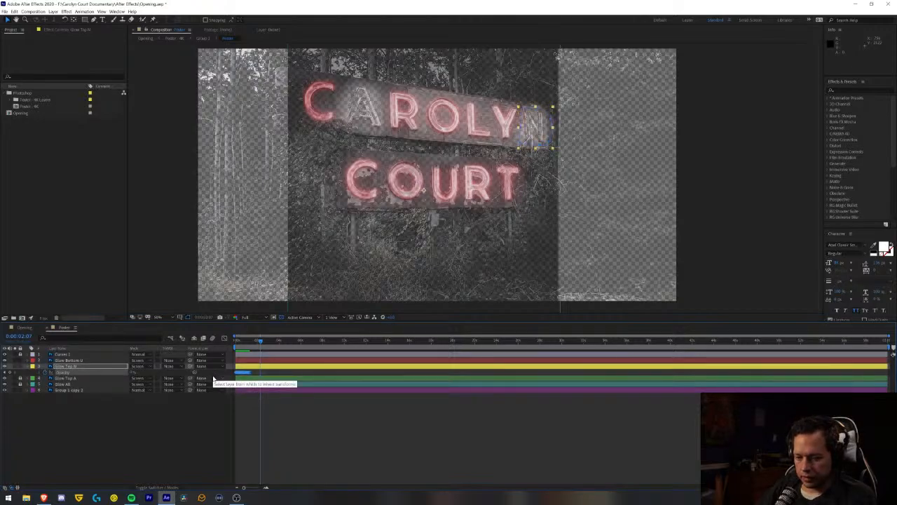
key("ctrl+c")
left_click(271, 343)
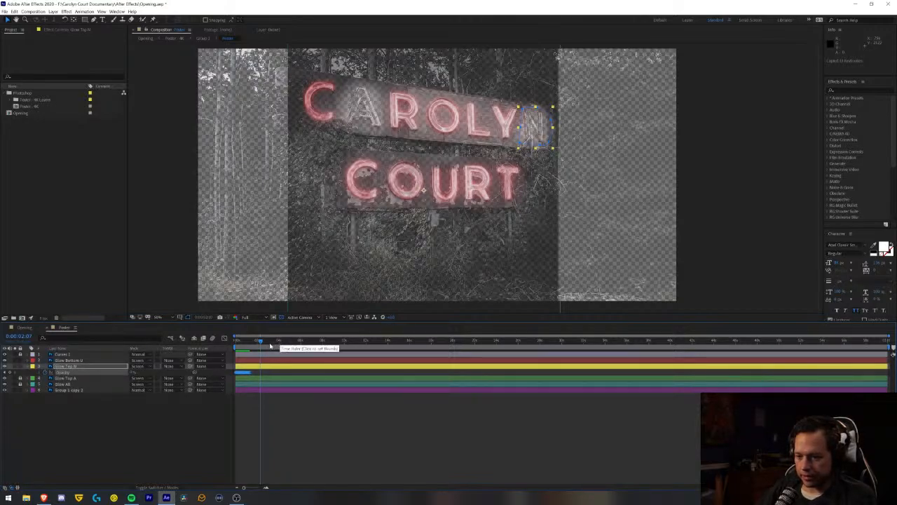
key("ctrl+v")
left_click(311, 342)
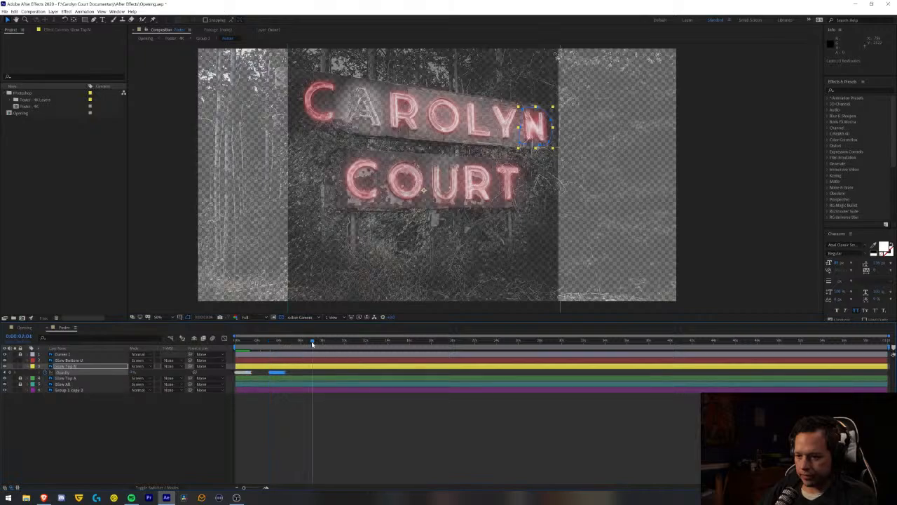
key("ctrl+v")
left_click(337, 342)
key("ctrl+v")
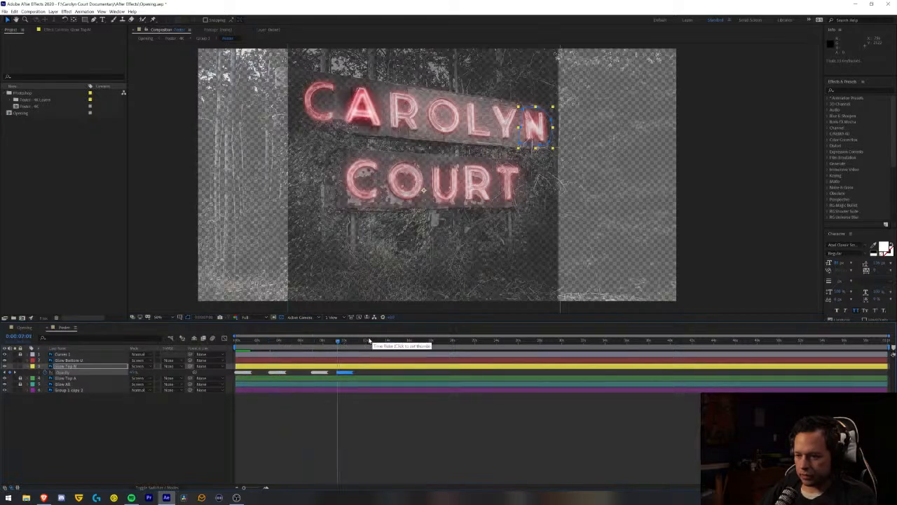
- Paste further copies of the Glow Top N opacity burst at about 12, 18.5, 22 and 25.5 seconds
left_click(369, 342)
key("ctrl+v")
left_click(435, 342)
key("ctrl+v")
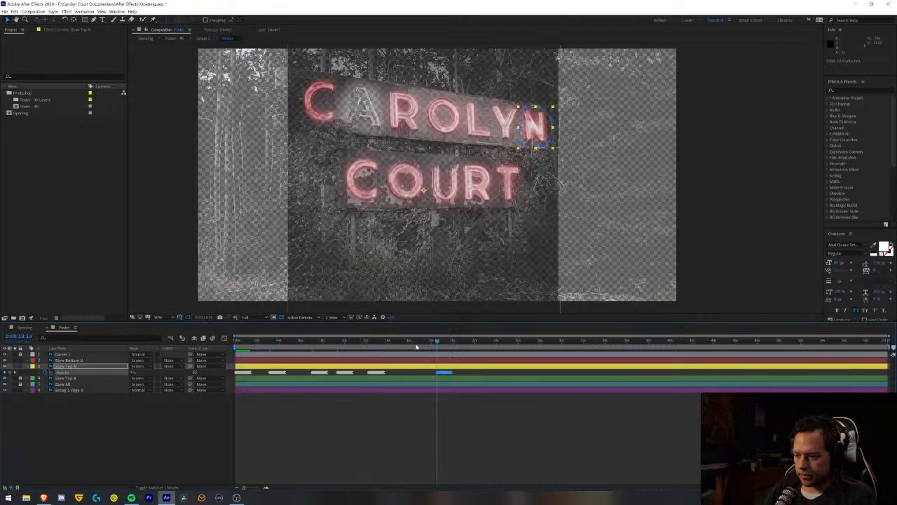
left_click(478, 343)
key("ctrl+v")
left_click(513, 343)
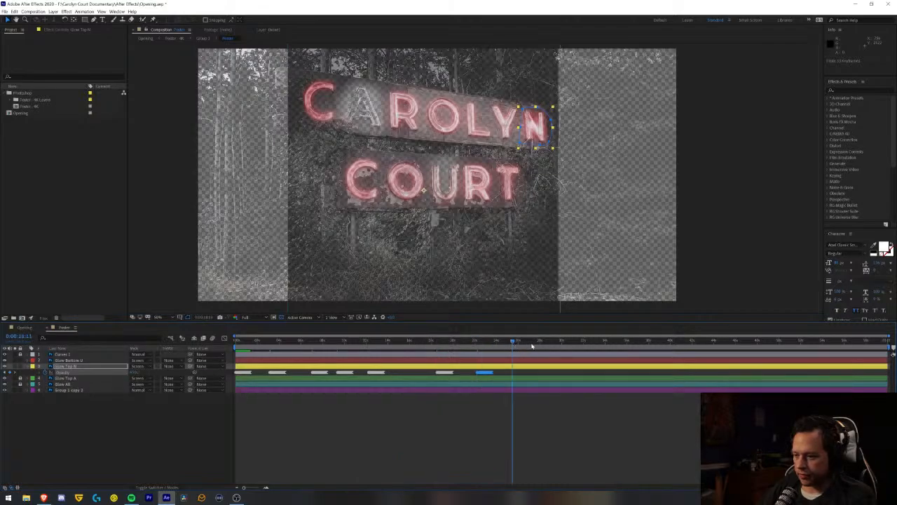
key("ctrl+v")
- Continue the irregular Glow Top N flicker by pasting the opacity burst at about 30, 35.5, 38.5 and 43 seconds
left_click(563, 343)
key("ctrl+v")
left_click(621, 343)
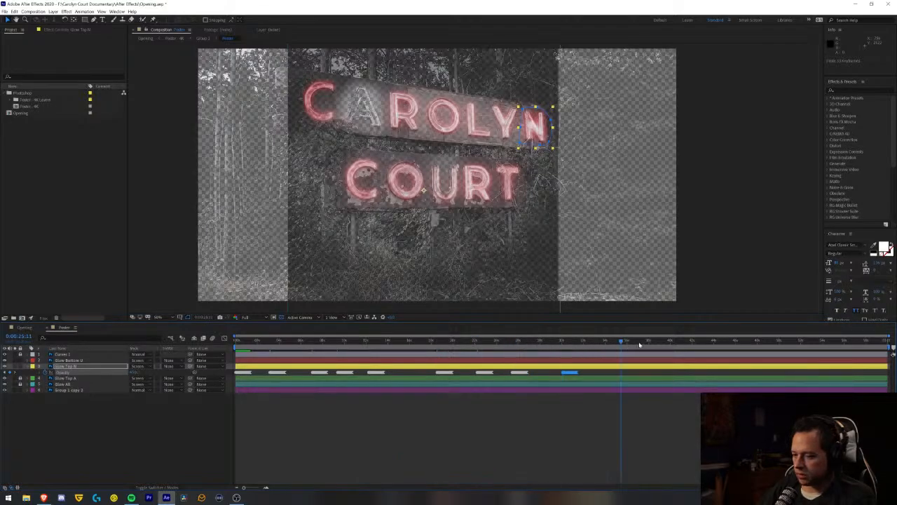
key("ctrl+v")
left_click(653, 343)
key("ctrl+v")
left_click(705, 342)
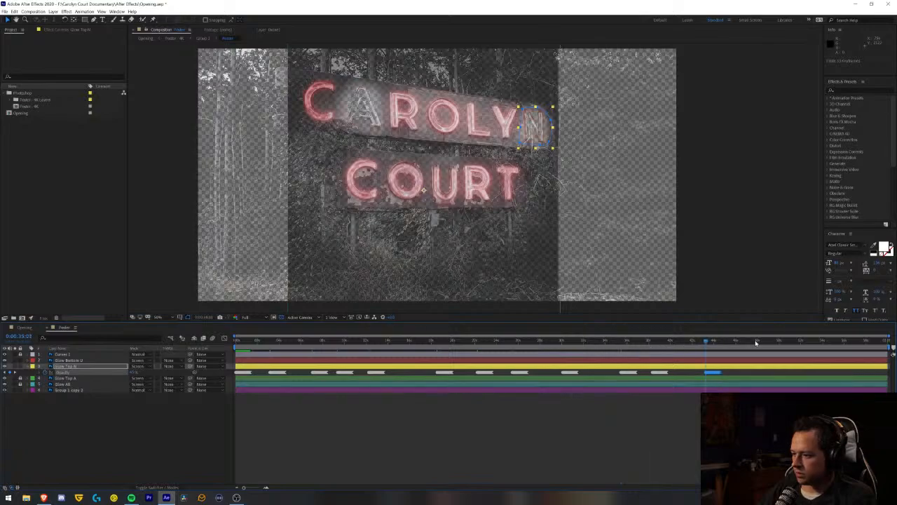
key("ctrl+v")
- Fill the end of the Glow Top N timeline with opacity bursts pasted at about 48, 51.5, 54 and 58 seconds
left_click(755, 343)
key("ctrl+v")
left_click(793, 343)
key("ctrl+v")
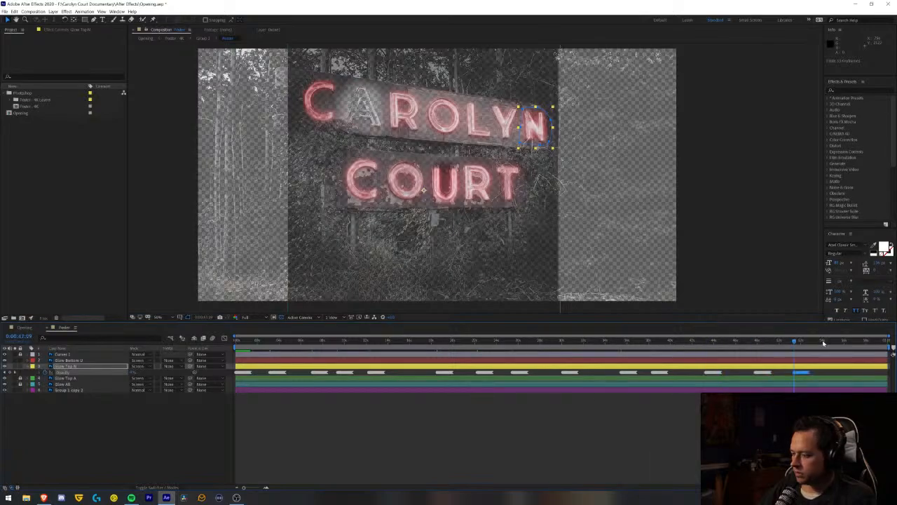
left_click(824, 343)
key("ctrl+v")
left_click(866, 343)
key("ctrl+v")
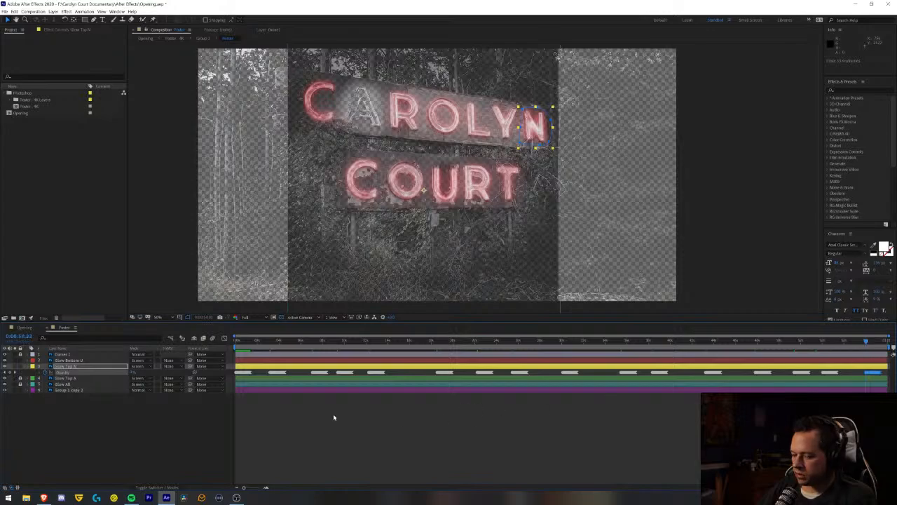
- Shift the Glow Top N layer with its keyframes to start about 1 second into the composition, and save the project
left_click(245, 370)
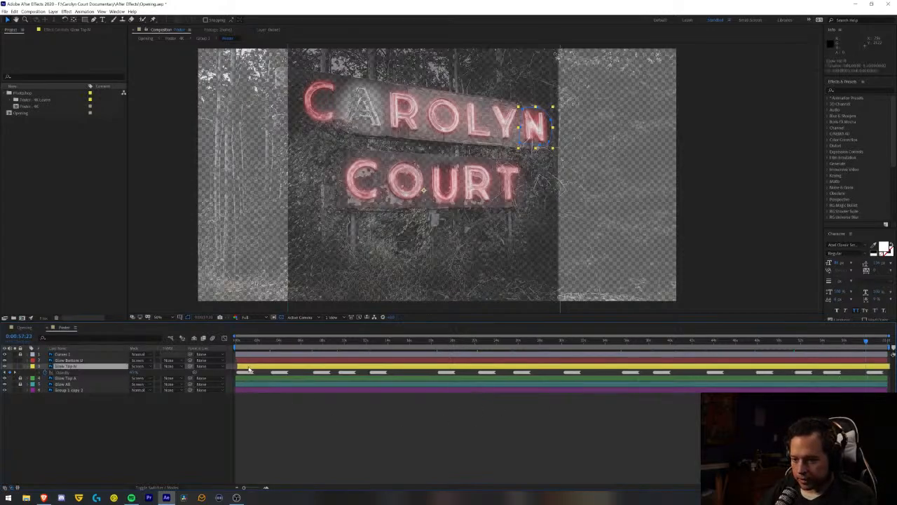
left_click_drag(248, 370, 255, 369)
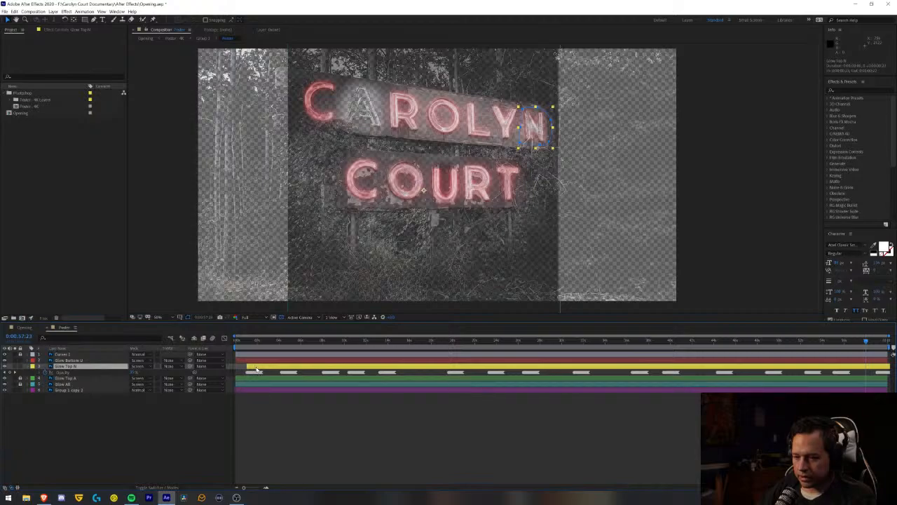
left_click(293, 470)
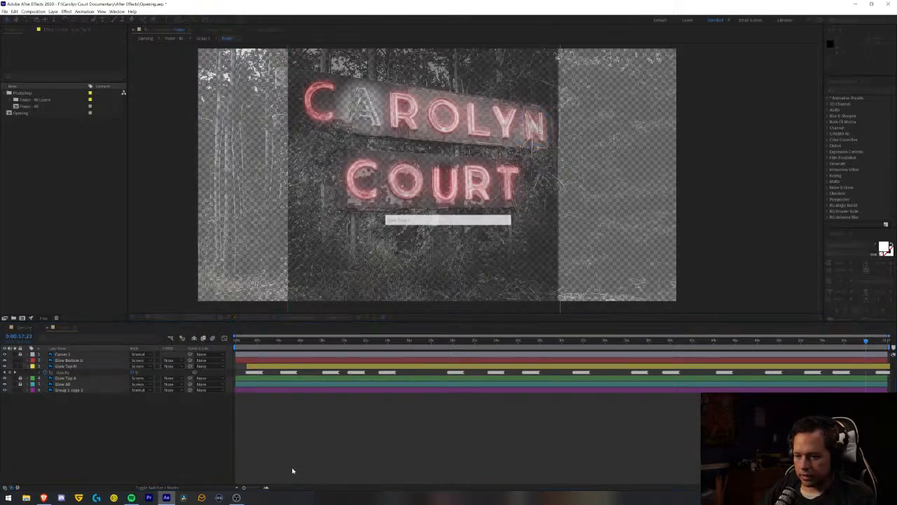
- Preview the offset Glow Top N flicker in the Opening composition from its first frame
left_click(23, 328)
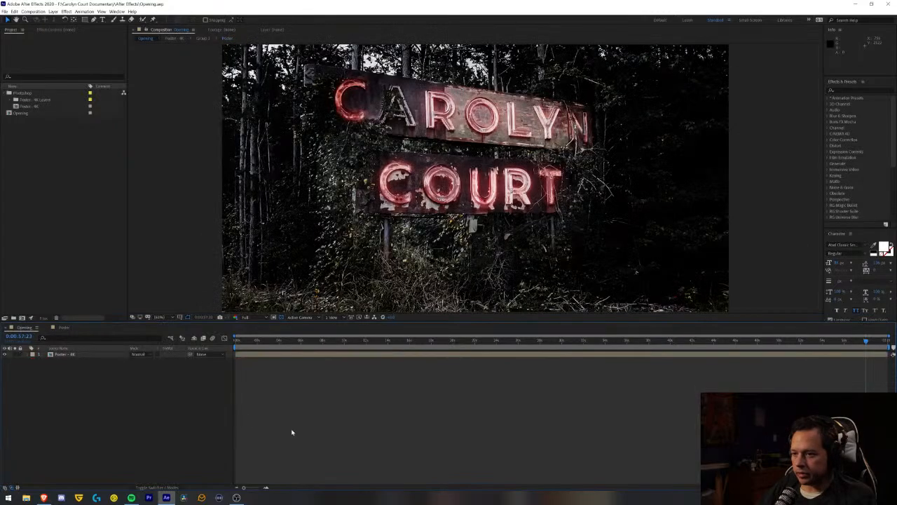
key("Home")
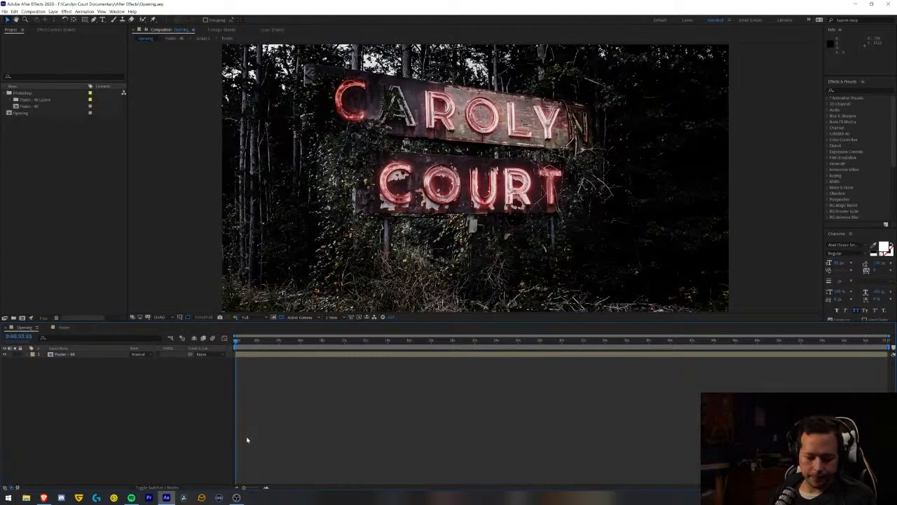
key("space")
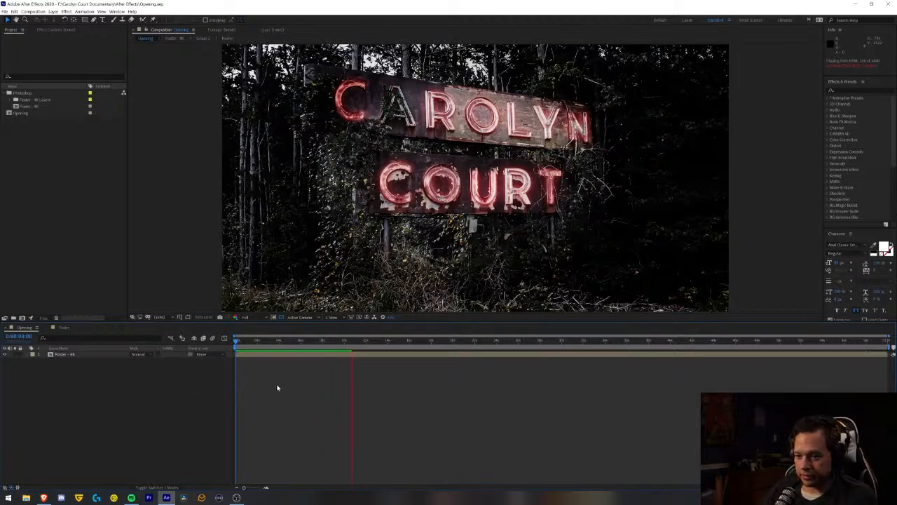
key("space")
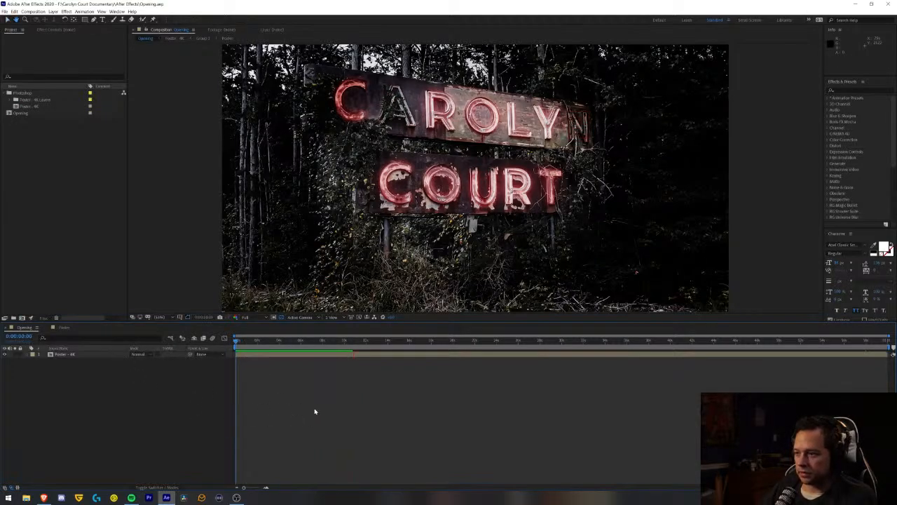
key("space")
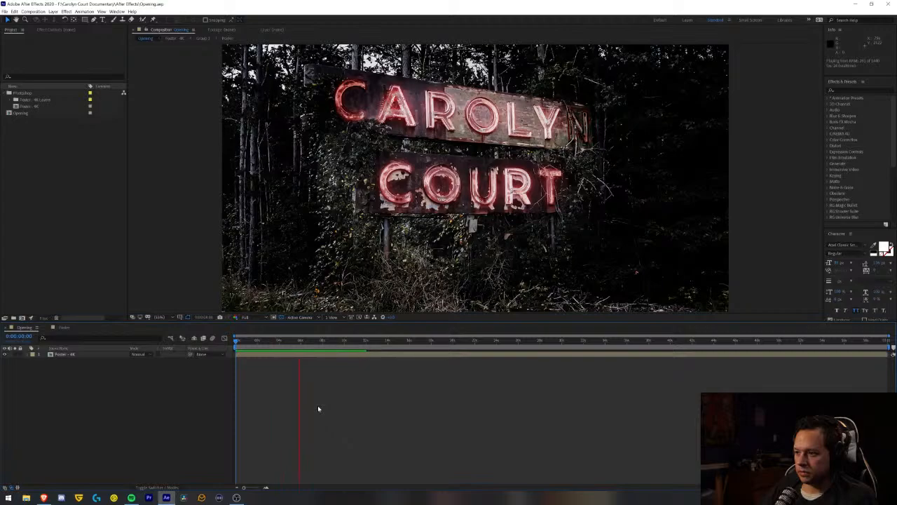
- In the Poster composition, delete all Glow Top N opacity keyframes after the first burst
key("space")
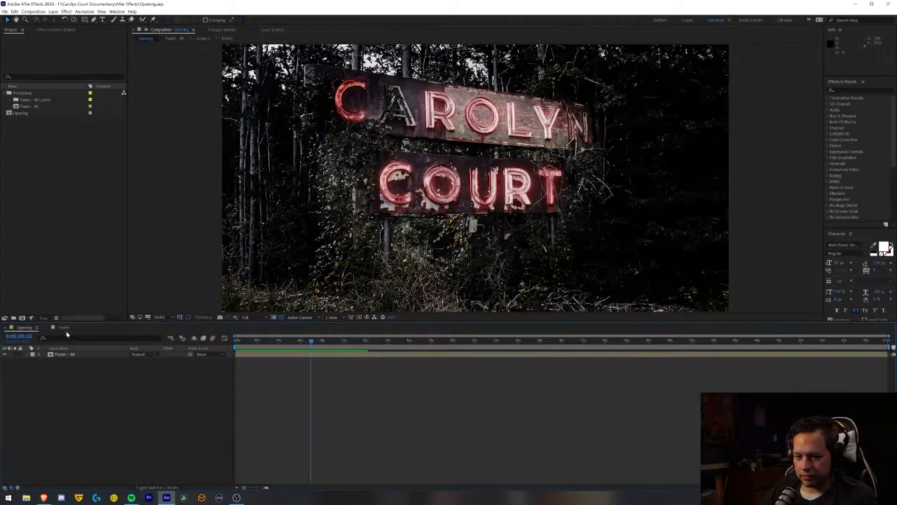
left_click(64, 327)
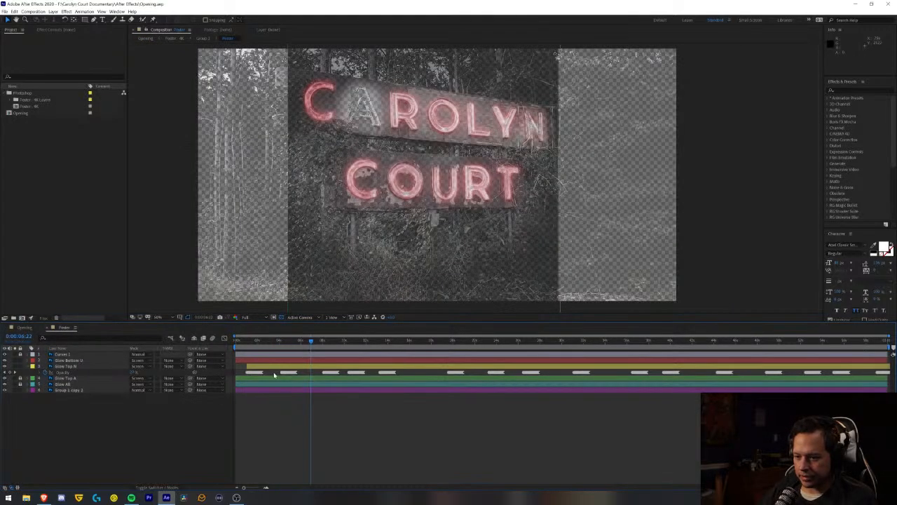
left_click_drag(274, 376, 894, 373)
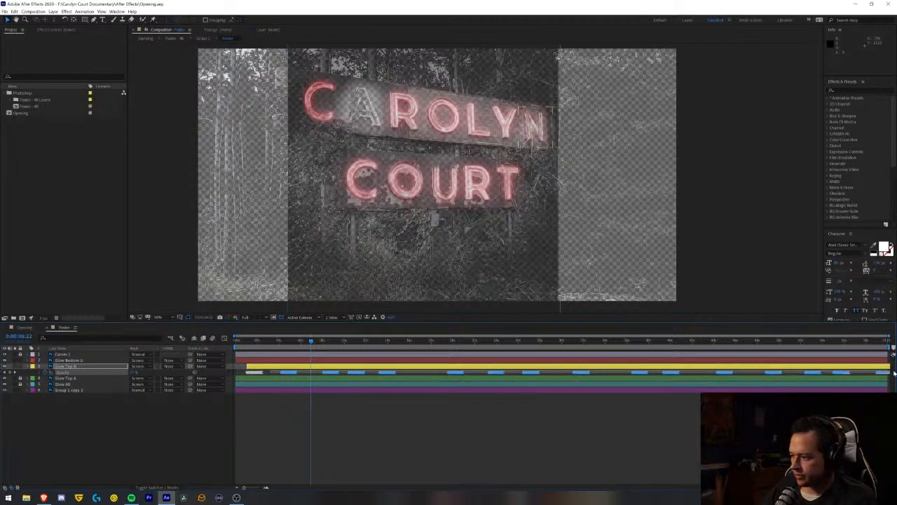
key("Delete")
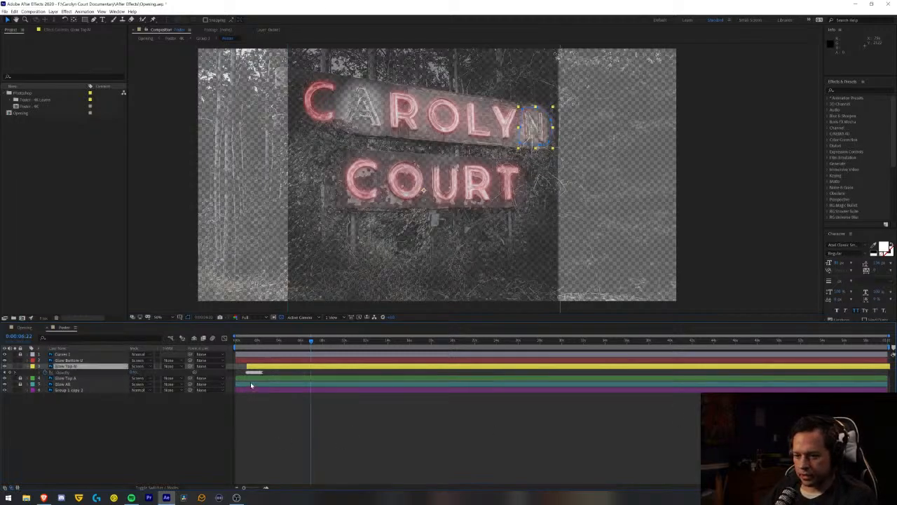
- Change the easing of the last four opacity keyframes in the first Glow Top N burst using Keyframe Assistant
left_click(248, 342)
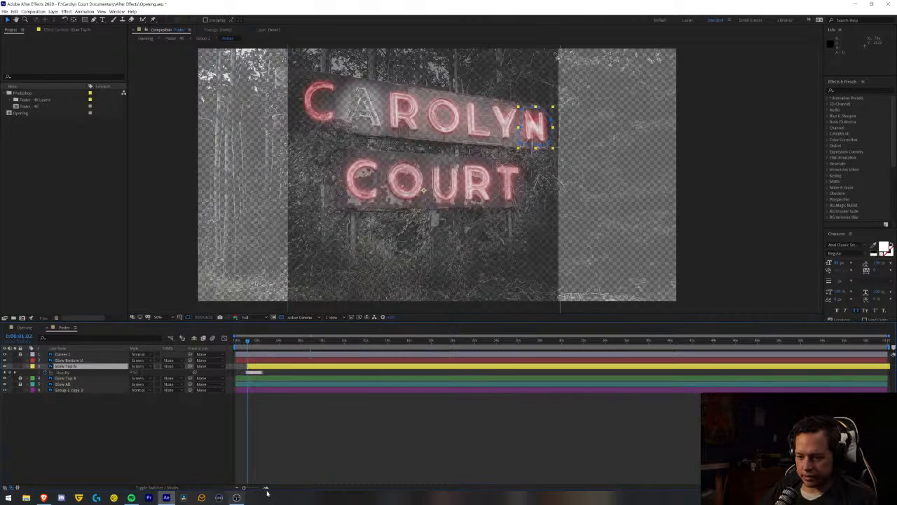
left_click_drag(266, 489, 268, 488)
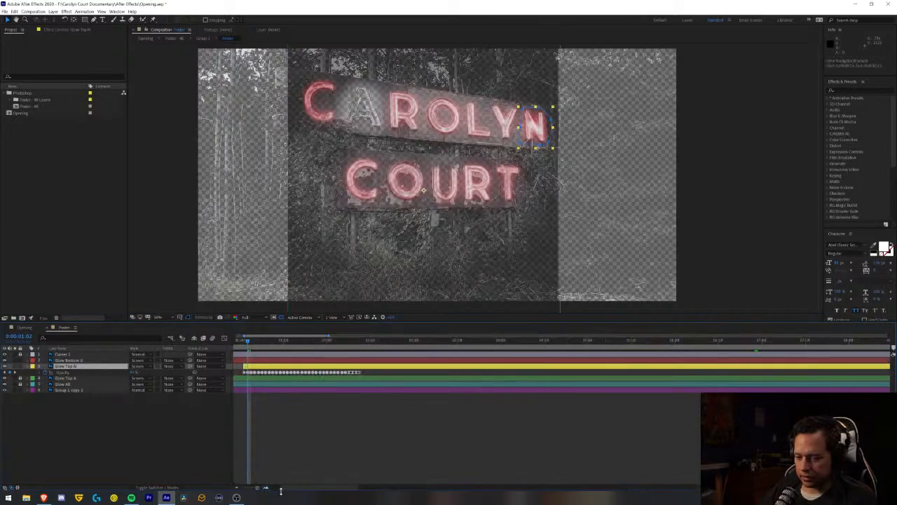
left_click(265, 489)
left_click(266, 489)
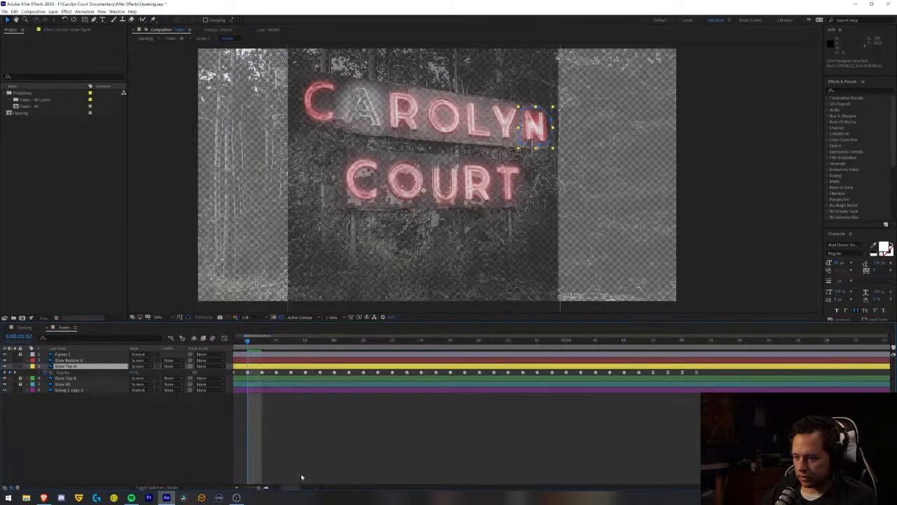
left_click_drag(703, 372, 654, 376)
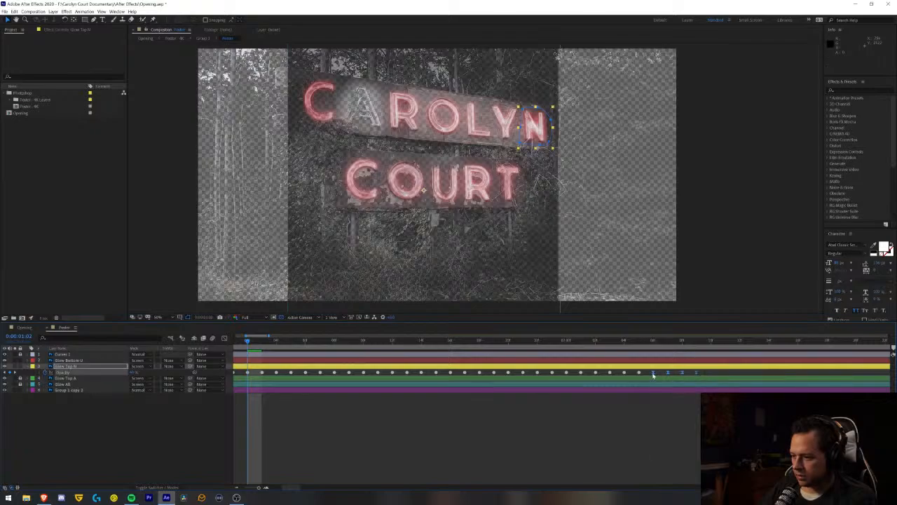
right_click(654, 375)
mouse_move(696, 454)
left_click(749, 410)
right_click(653, 372)
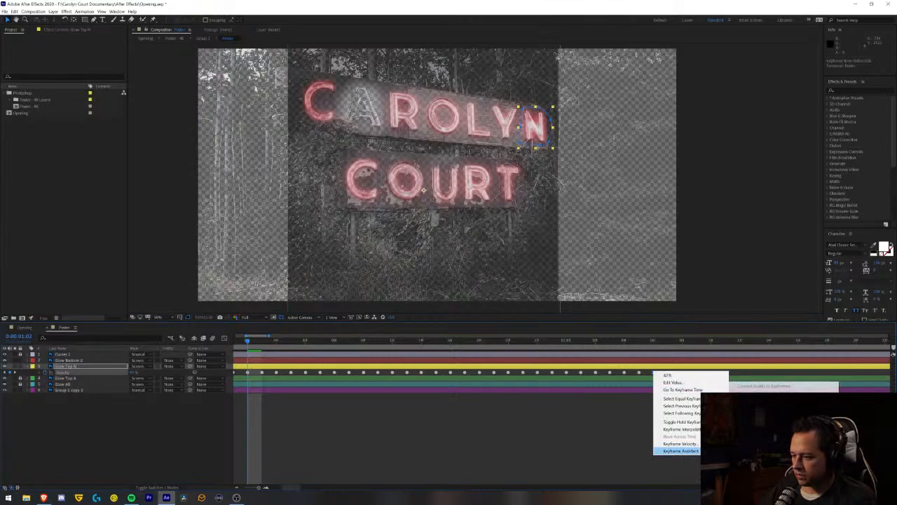
left_click(747, 408)
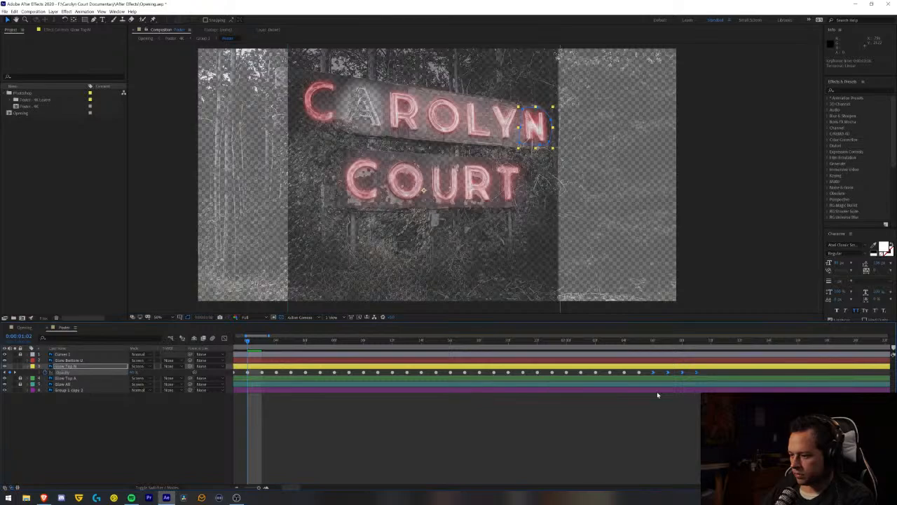
- Preview the end of the Glow Top N opacity burst in the Poster composition
left_click(465, 342)
key("space")
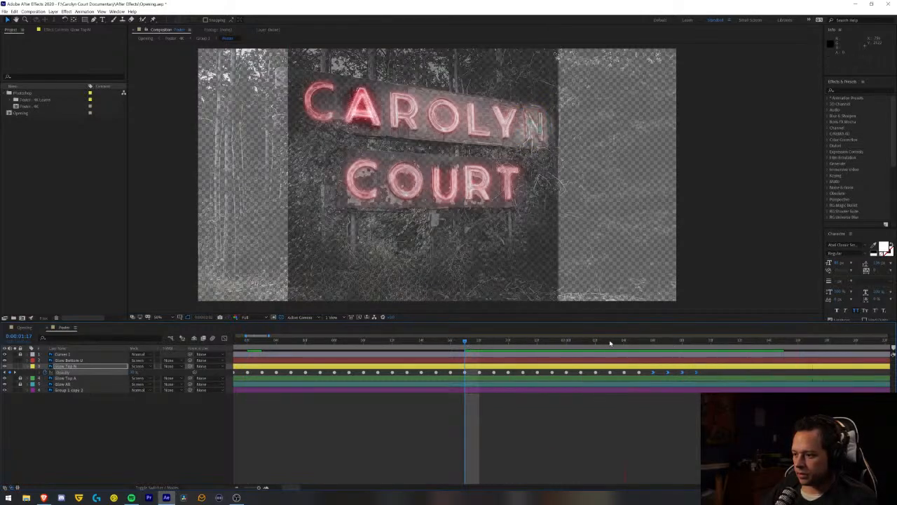
left_click_drag(469, 348, 671, 395)
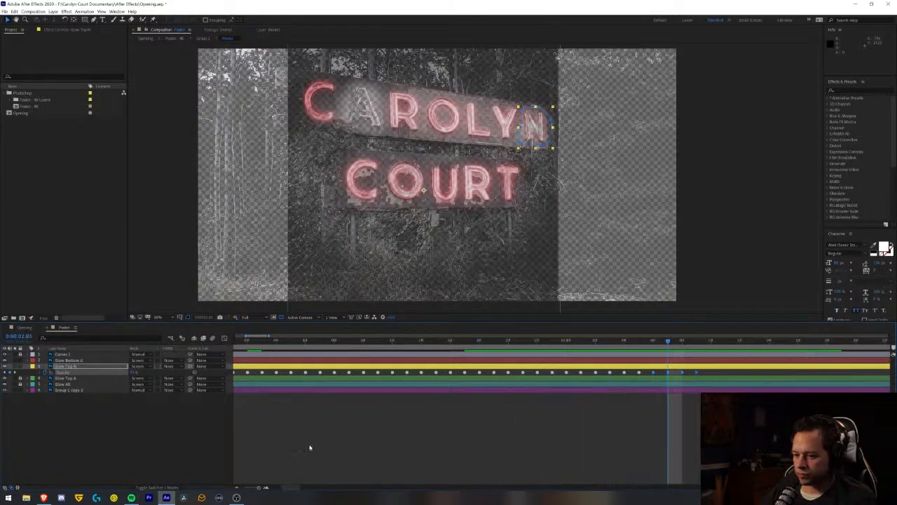
- Preview the revised Glow Top N burst in the Opening composition from its first frame
left_click(24, 327)
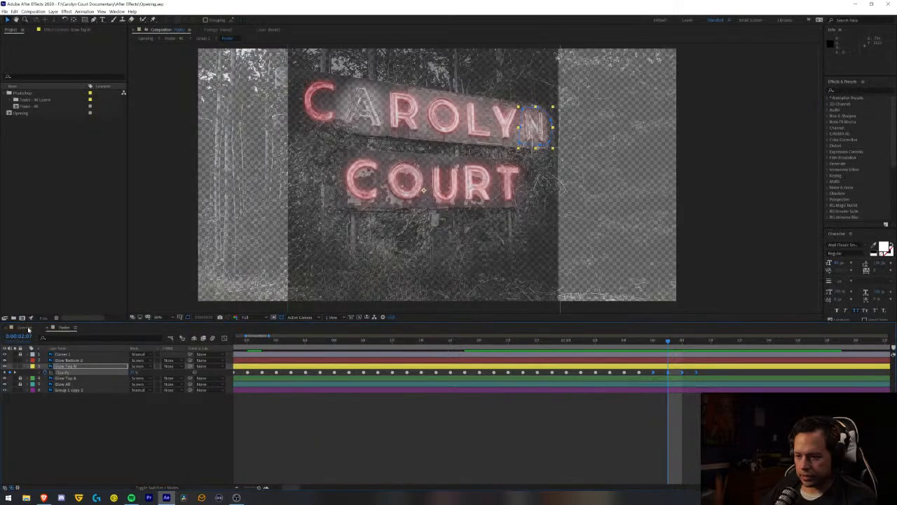
left_click_drag(241, 342, 236, 342)
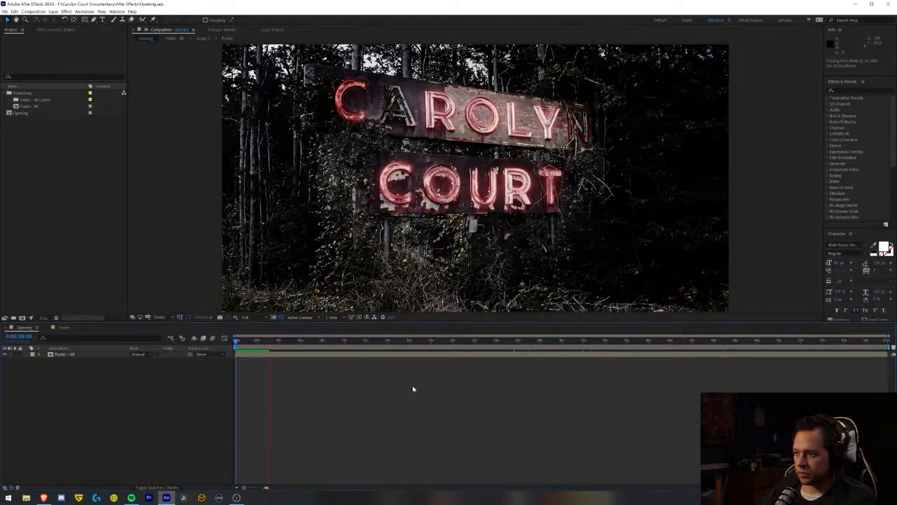
key("space")
- Copy the full Glow Top N opacity burst in the Poster composition and paste it at about 4, 7.5 and 11.5 seconds
left_click(61, 328)
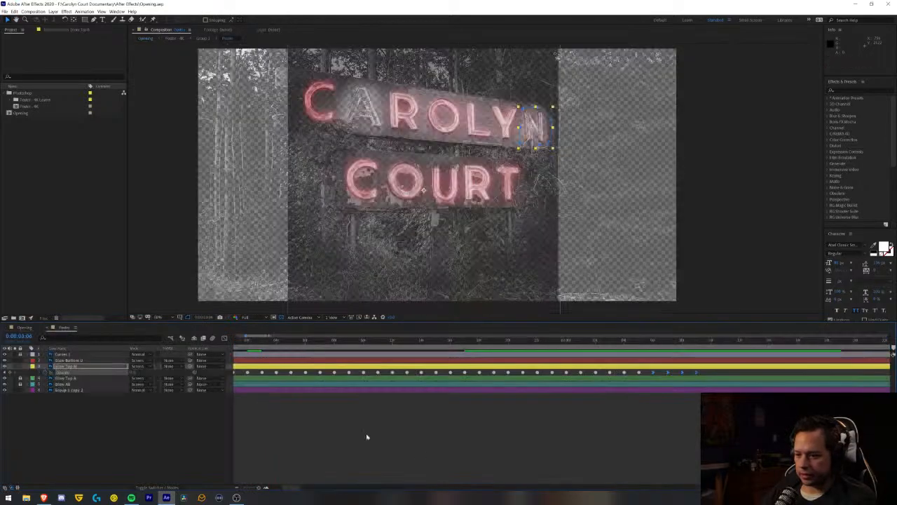
left_click(238, 488)
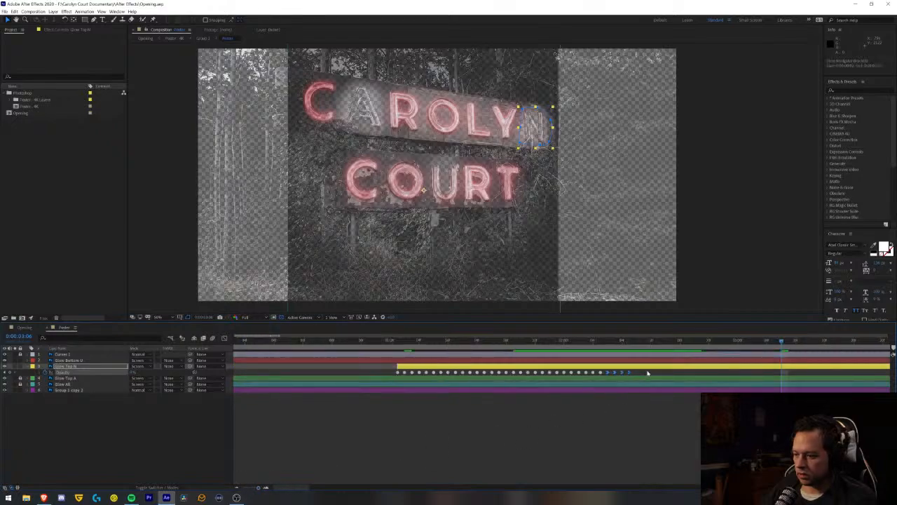
left_click_drag(647, 373, 381, 380)
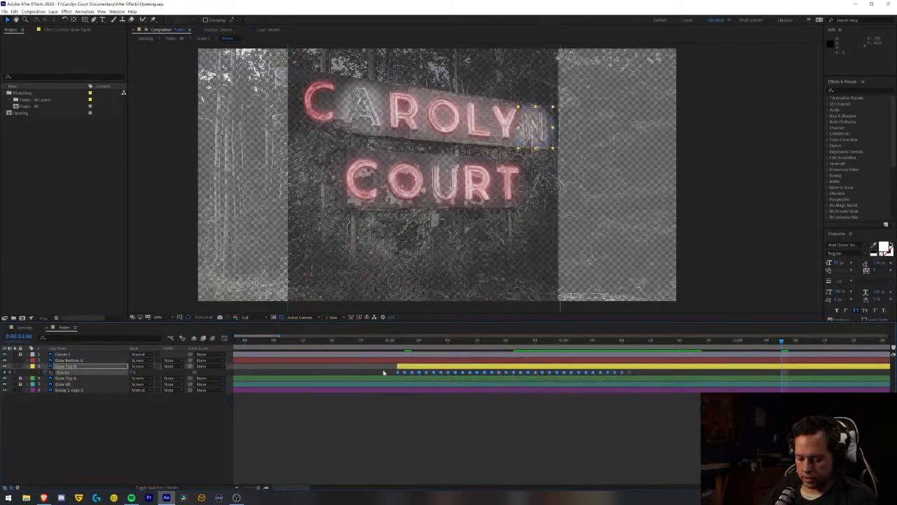
left_click(238, 487)
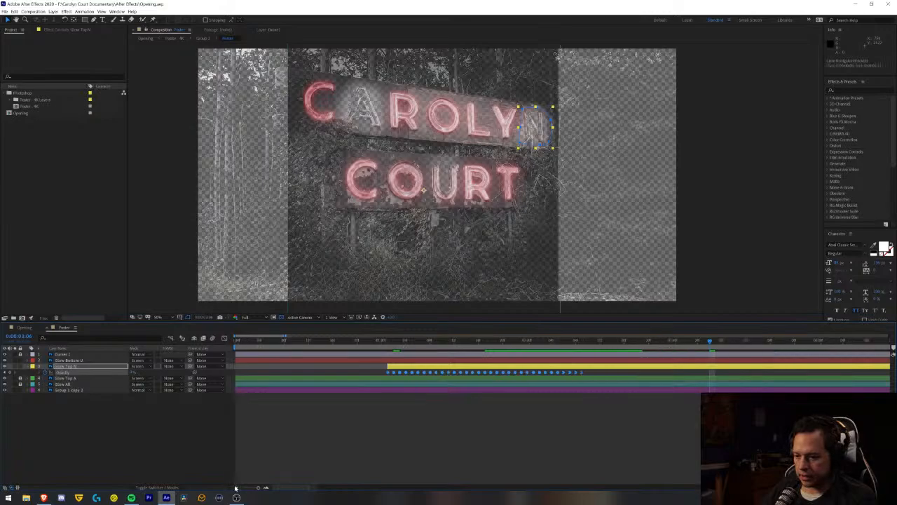
left_click(238, 487)
left_click(237, 488)
left_click(238, 487)
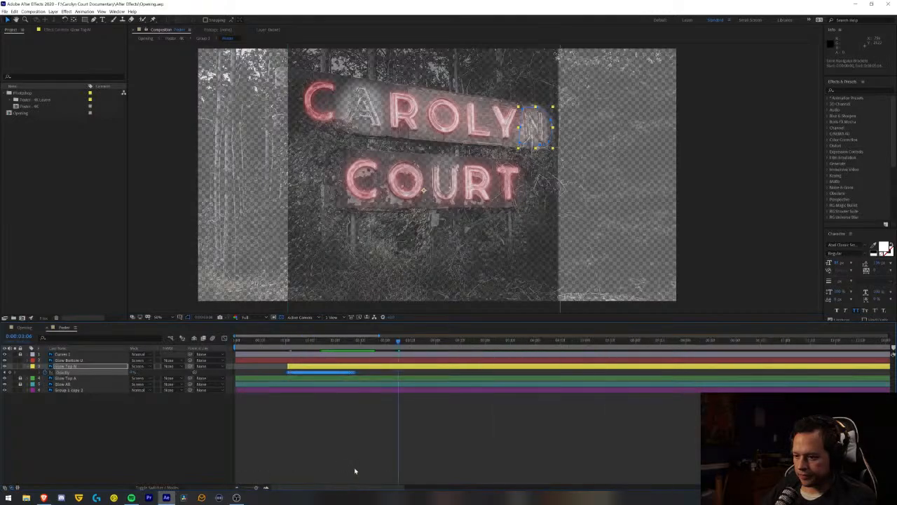
left_click(435, 341)
key("ctrl+v")
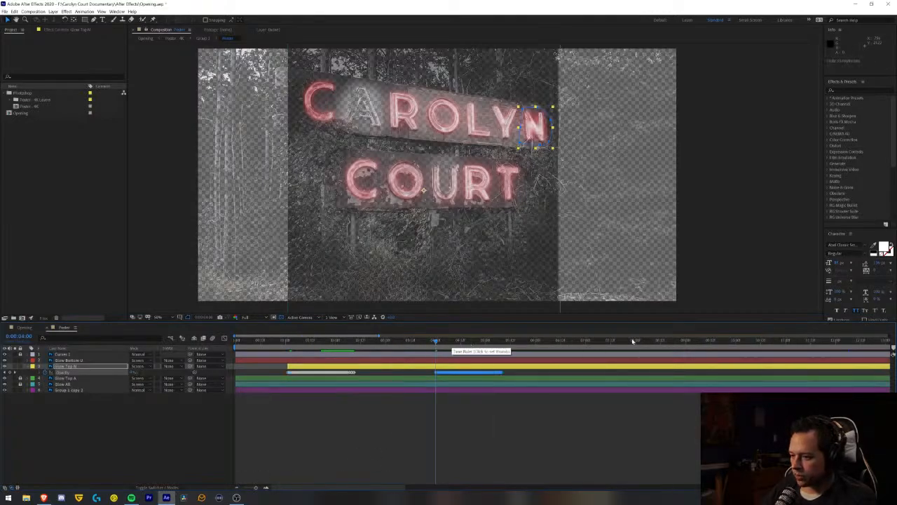
left_click(609, 342)
key("ctrl+v")
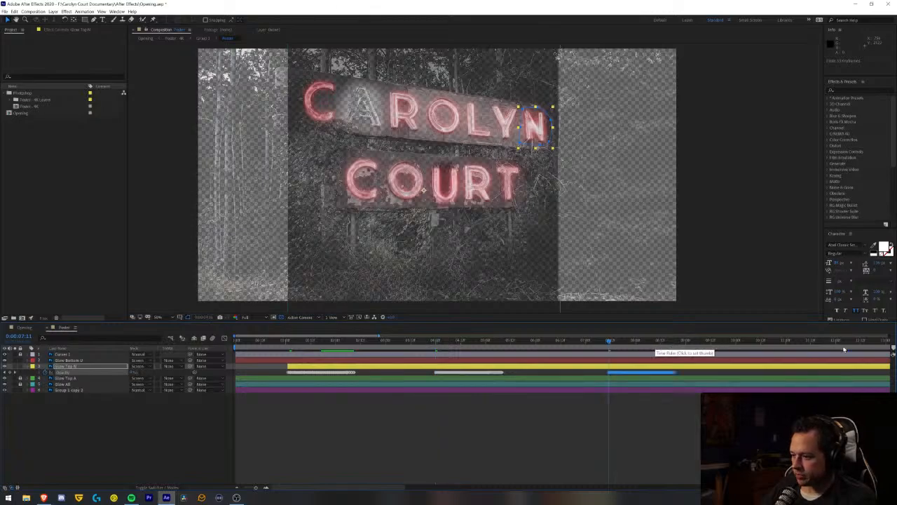
left_click(817, 346)
key("ctrl+v")
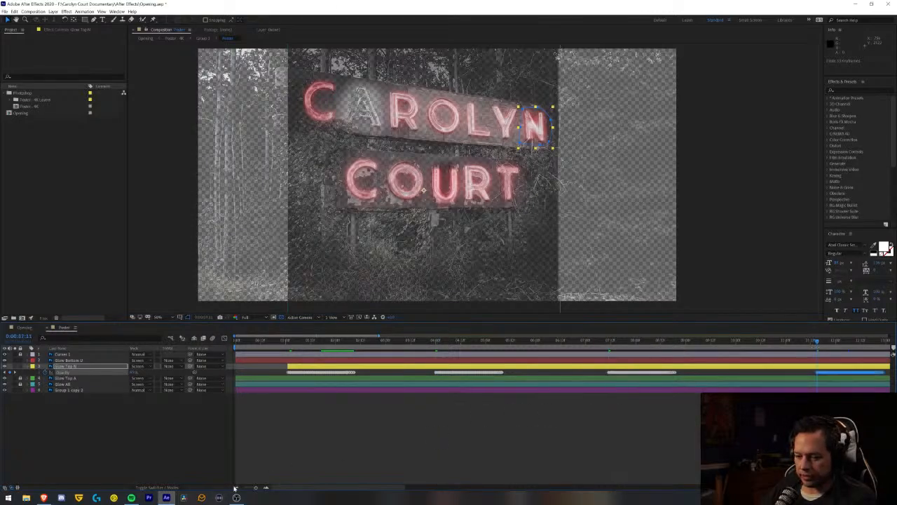
- Extend the Glow Top N flicker by pasting the opacity burst at about 15.5, 19, 23 and 30.5 seconds
left_click(237, 488)
left_click(238, 487)
left_click(237, 487)
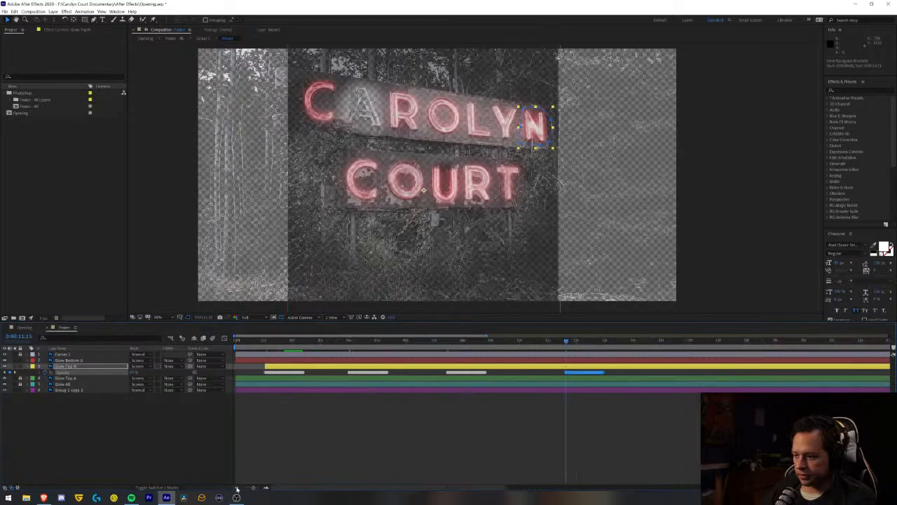
left_click(680, 343)
key("ctrl+v")
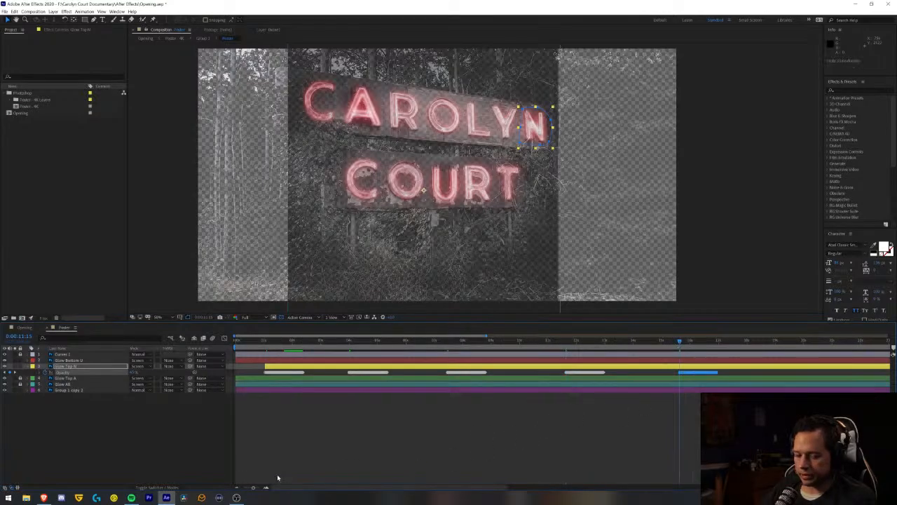
left_click(238, 488)
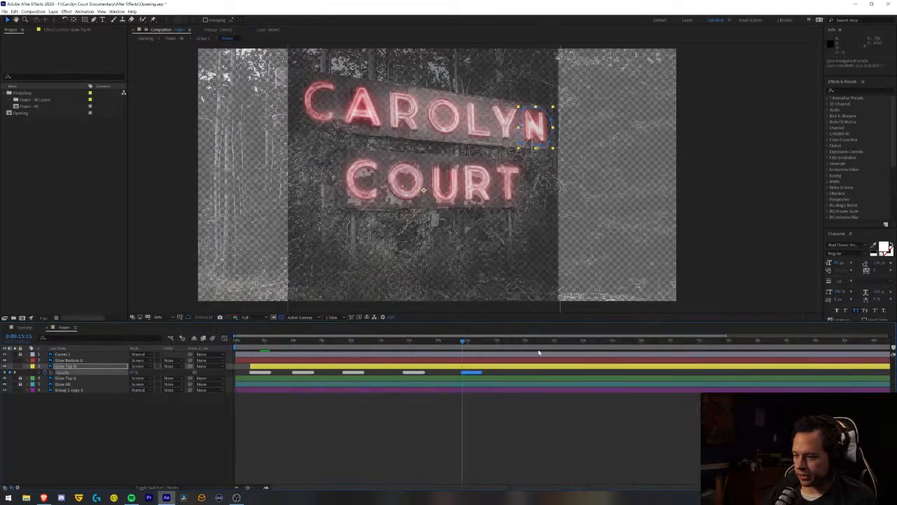
left_click(514, 343)
key("ctrl+v")
left_click(569, 343)
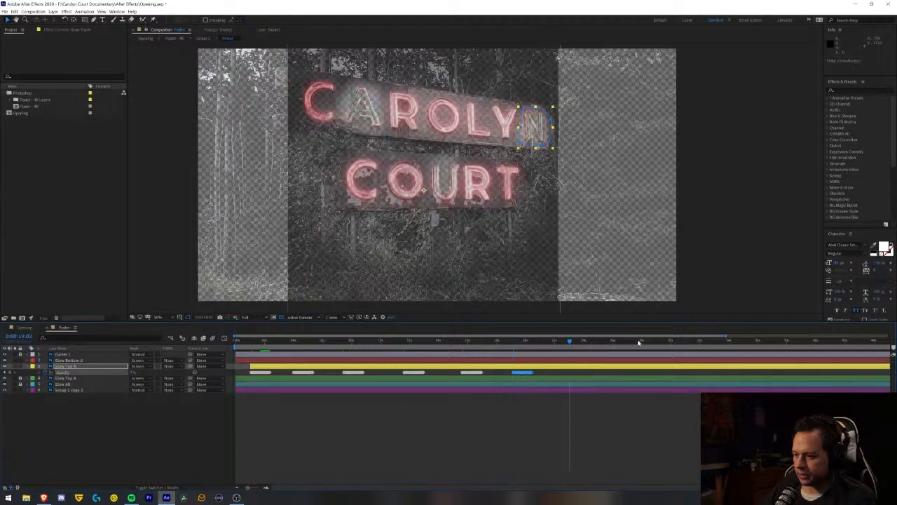
left_click(680, 343)
key("ctrl+v")
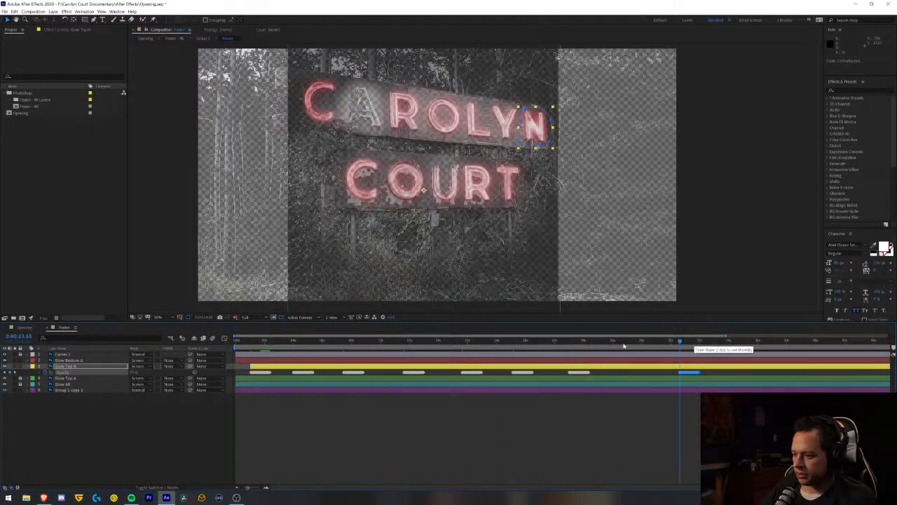
- Paste further Glow Top N opacity bursts at about 26.5, 35.5 and 41 seconds
left_click(624, 343)
key("ctrl+v")
left_click(750, 343)
key("ctrl+v")
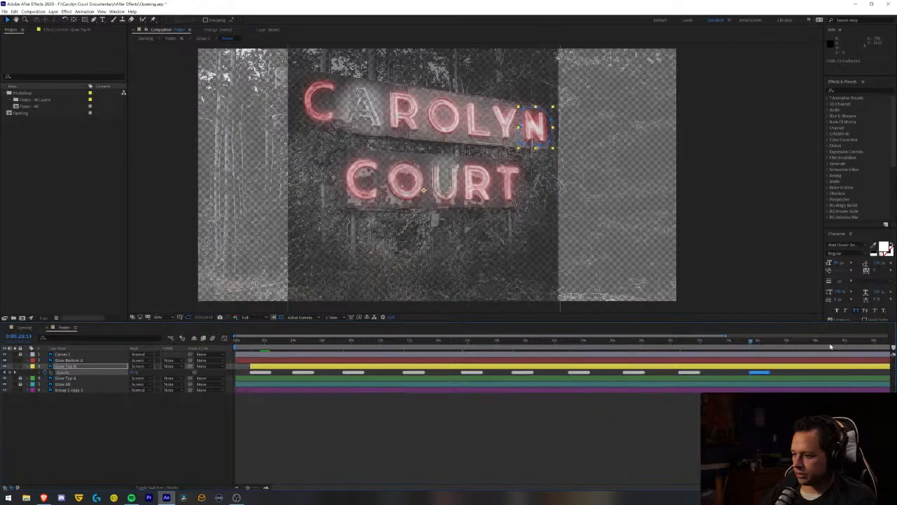
left_click(833, 343)
key("ctrl+v")
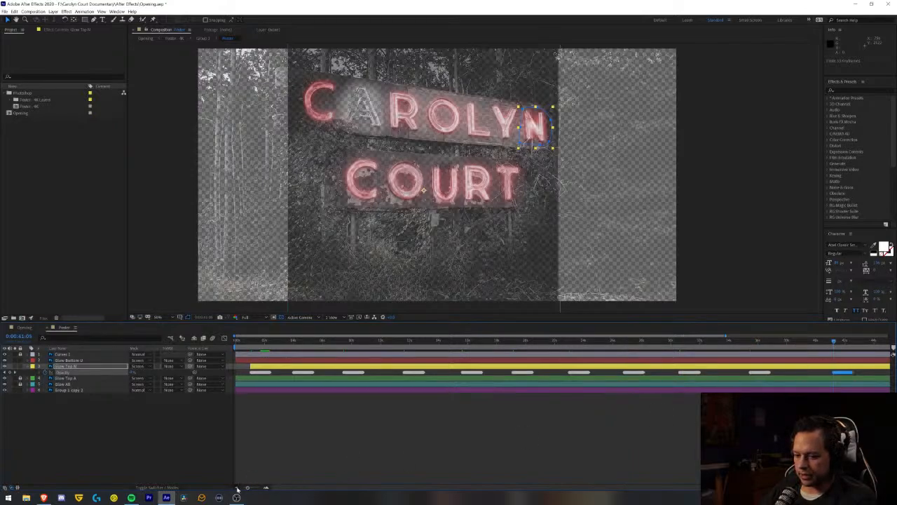
- Fill the remaining Glow Top N timeline with opacity bursts pasted at about 48.5, 54.5 and 58.5 seconds
left_click(238, 488)
left_click(763, 343)
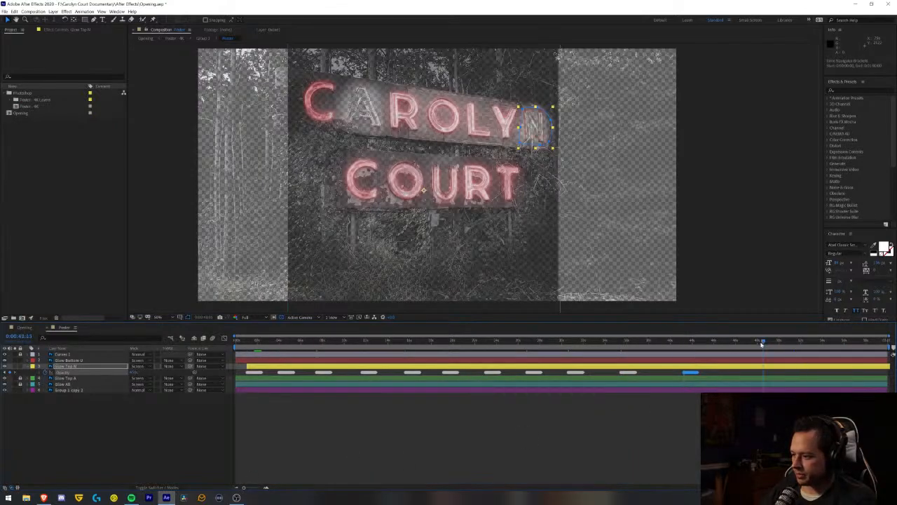
key("ctrl+v")
left_click(830, 342)
key("ctrl+v")
left_click(873, 343)
key("ctrl+v")
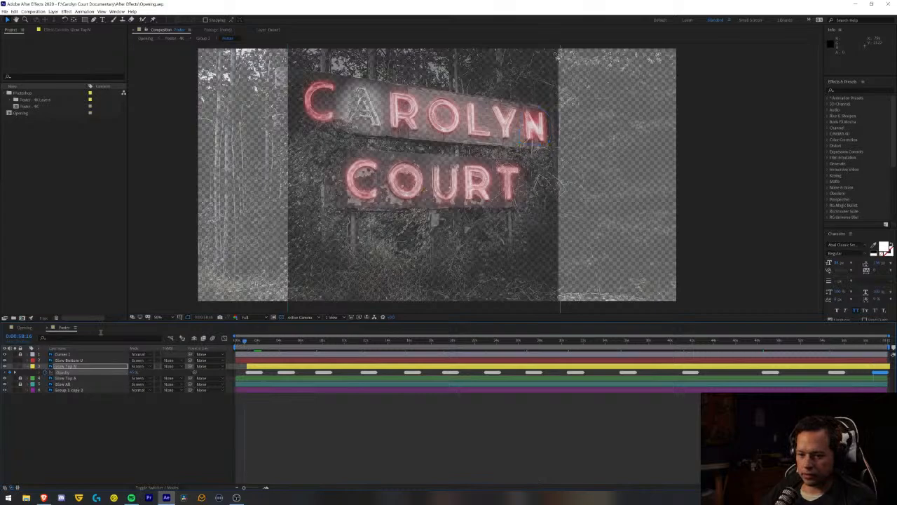
- Preview the rebuilt full-length Glow Top N flicker in the Opening composition from its first frame
left_click(24, 328)
left_click(237, 342)
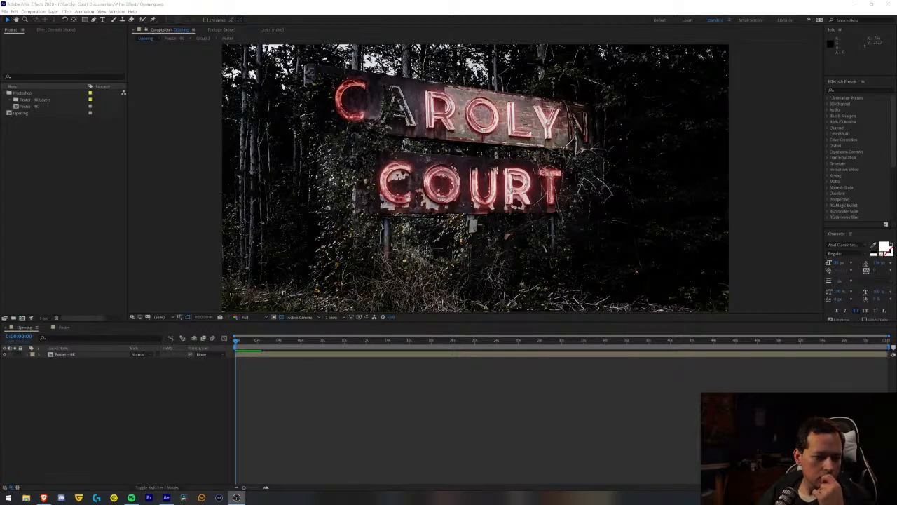
key("alt+Tab")
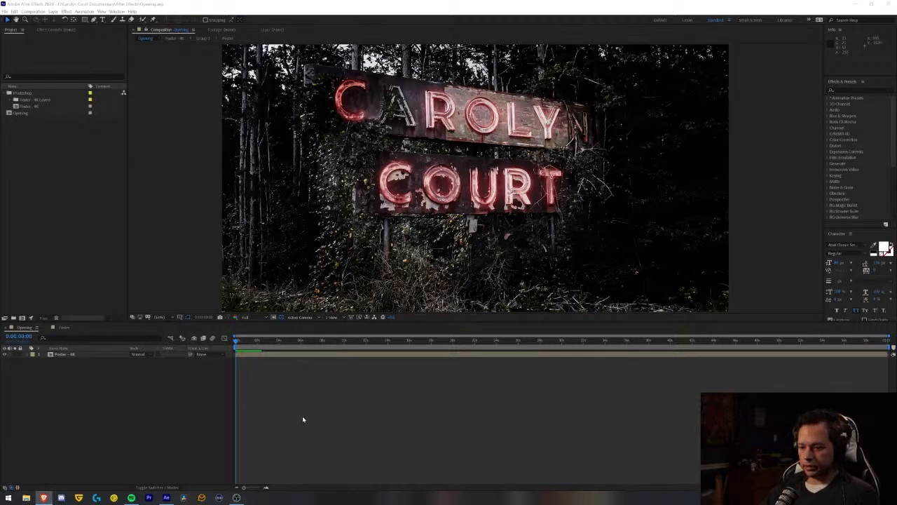
key("space")
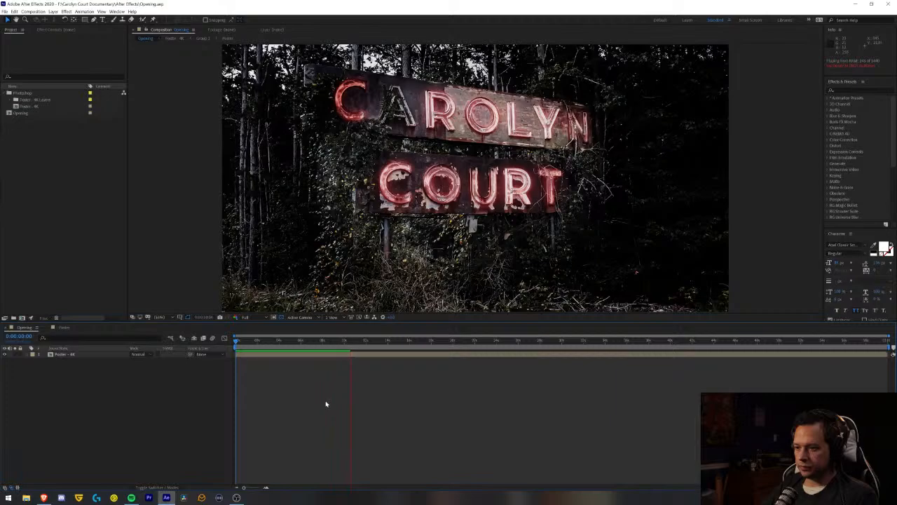
key("space")
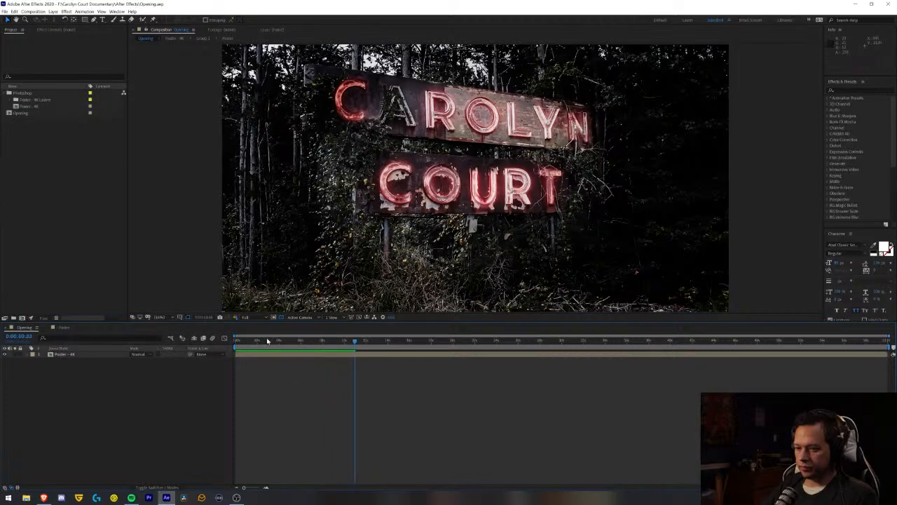
- Preview the sign flicker in the Opening composition from the first frame, and return to the Poster composition
key("space")
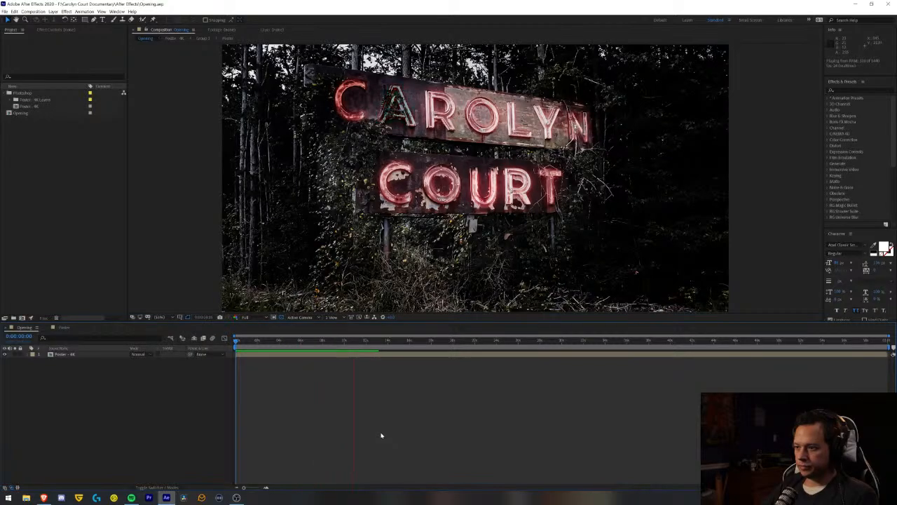
key("space")
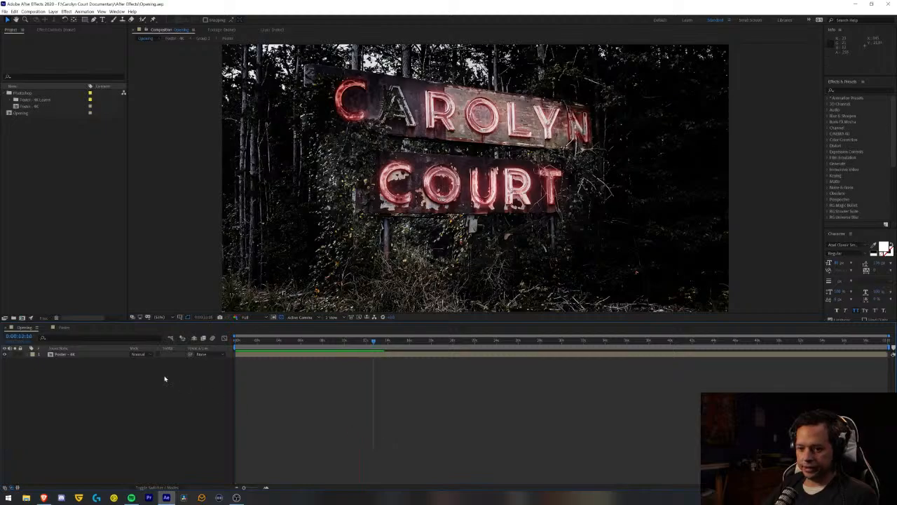
left_click(63, 328)
- Unlock the Glow Top A layer and reveal its opacity keyframes beneath those of Glow Top N
left_click_drag(293, 368, 284, 368)
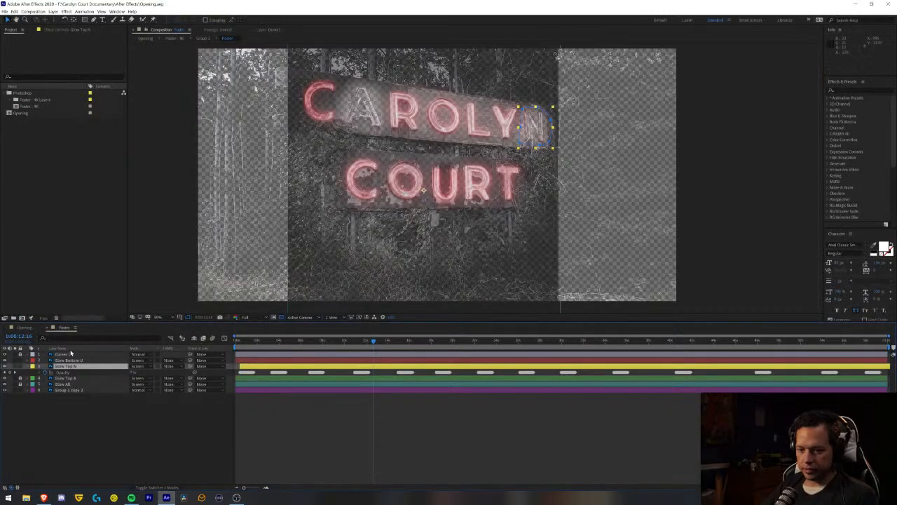
left_click(74, 383)
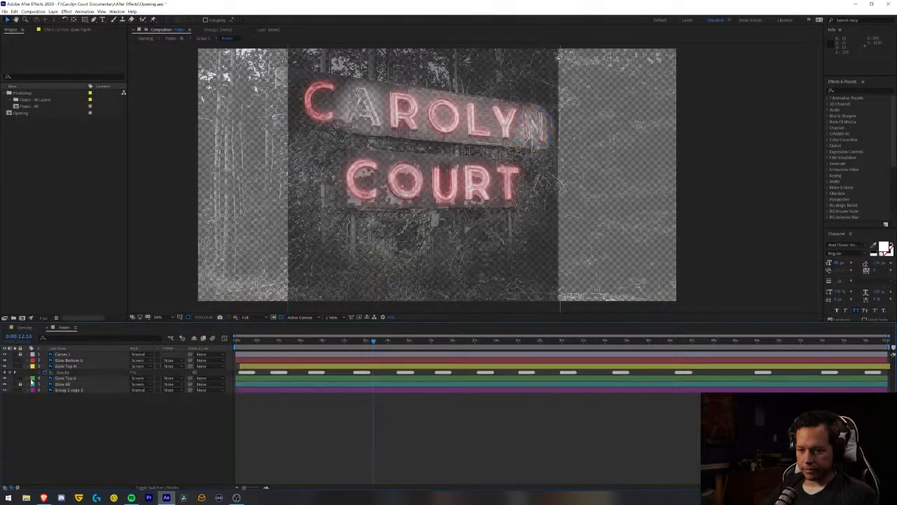
left_click(64, 379)
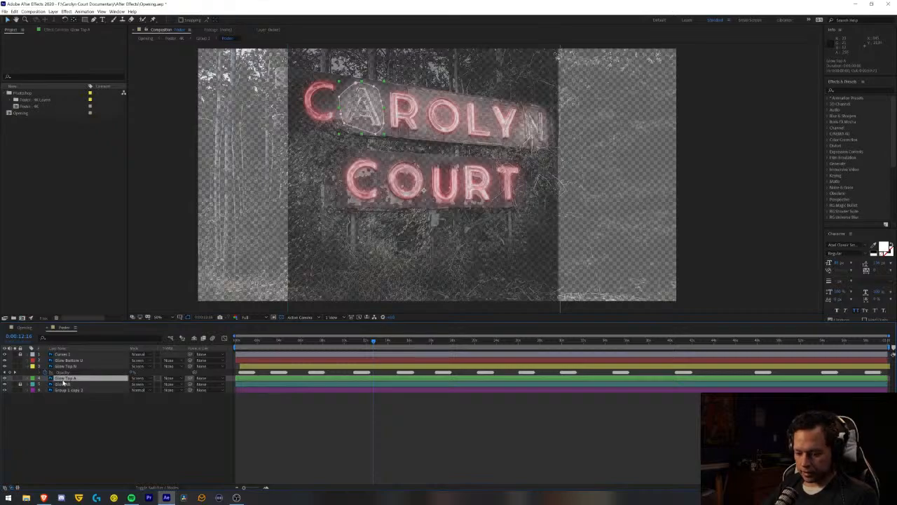
key("ctrl+d")
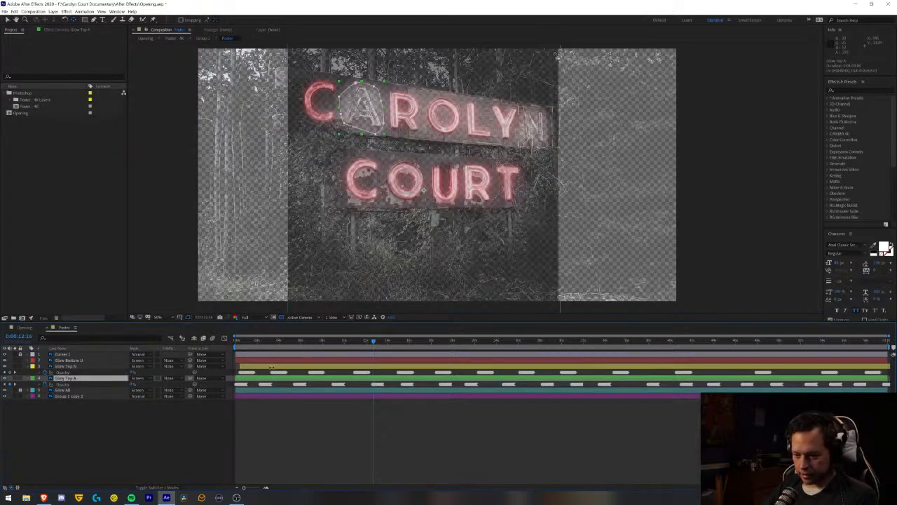
- Nudge the whole Glow Top N layer slightly earlier so it starts about 8 frames in, offset from Glow Top A
left_click(268, 366)
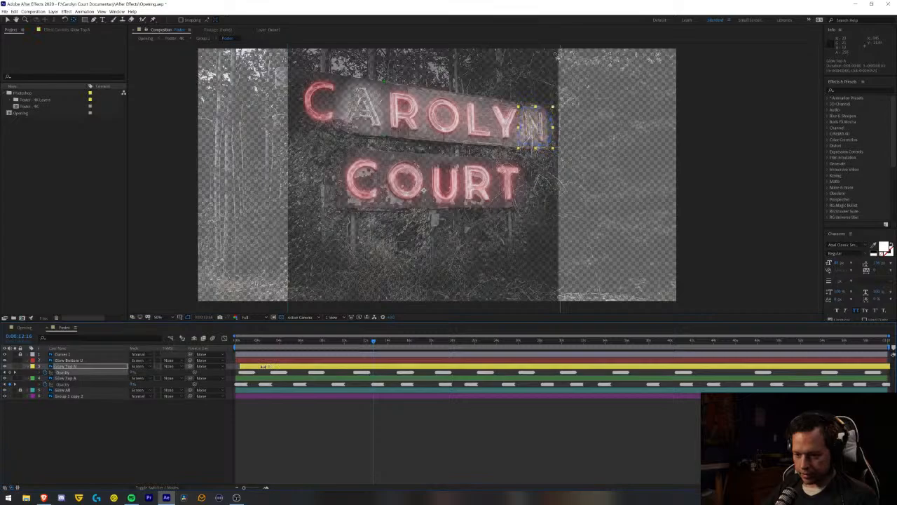
left_click(297, 425)
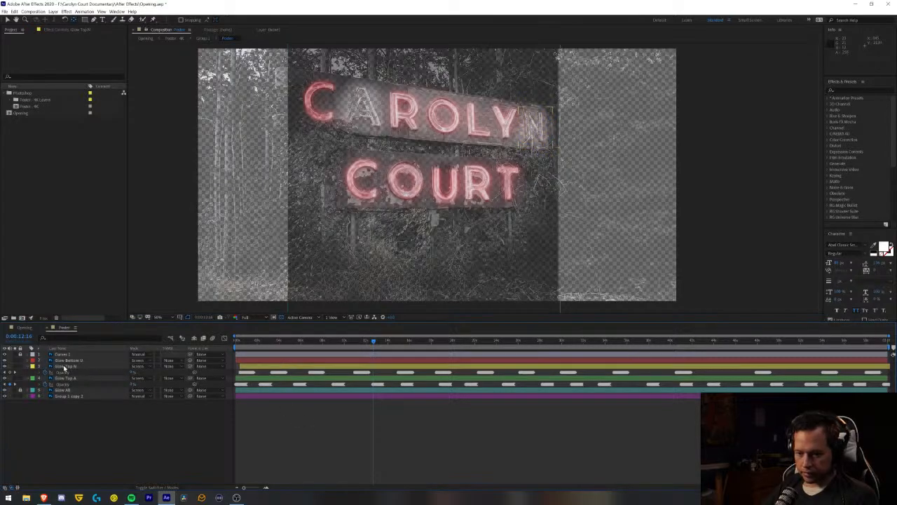
left_click(65, 367)
left_click(250, 365)
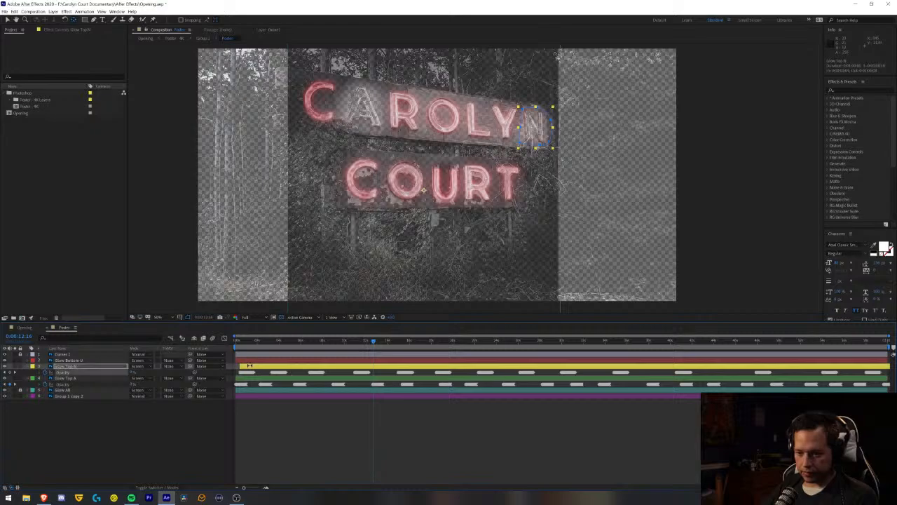
key("v")
left_click(292, 461)
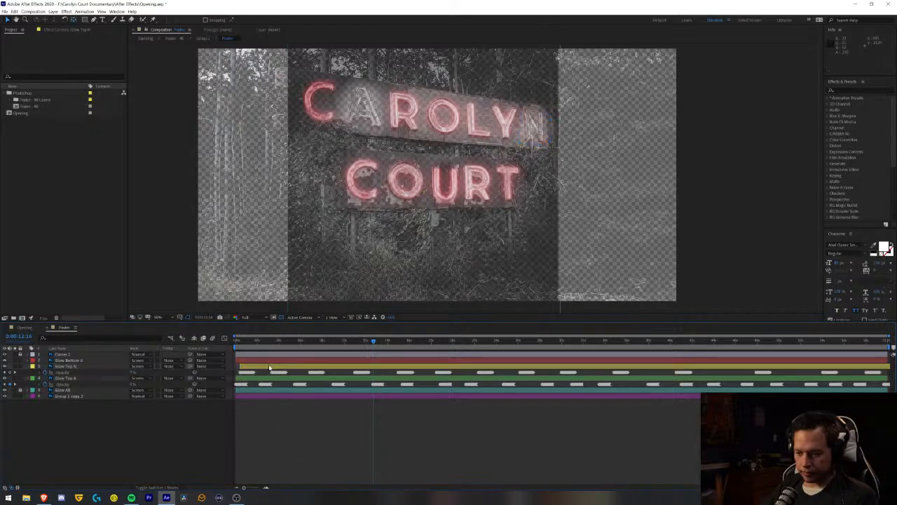
left_click(269, 366)
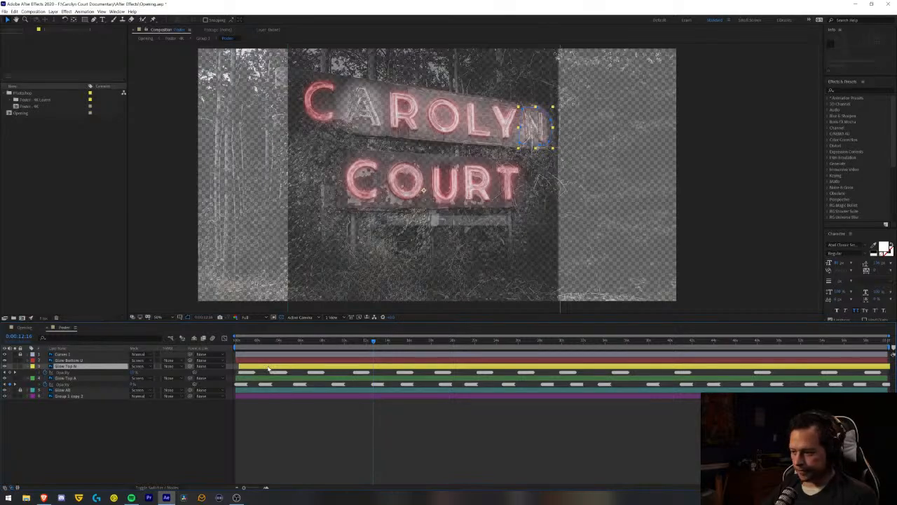
left_click(284, 445)
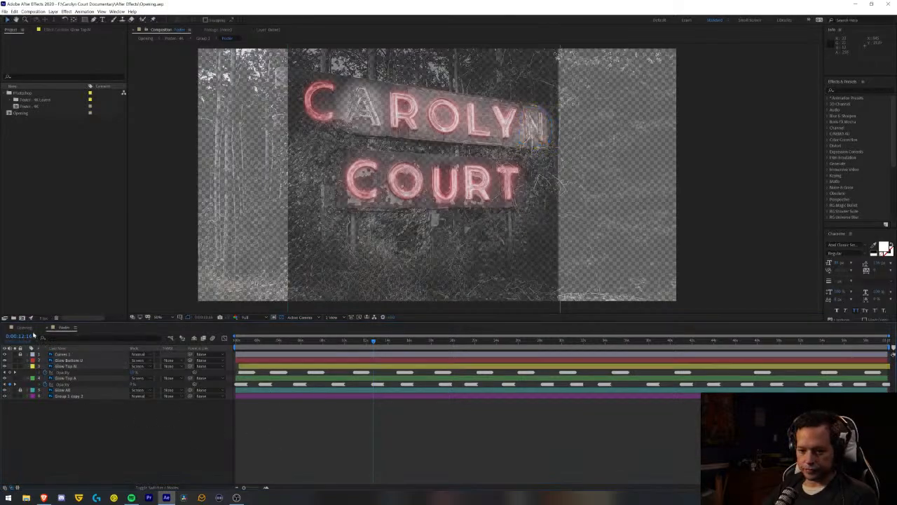
- Preview the offset letter flicker in the Opening composition from its first frame
left_click(27, 327)
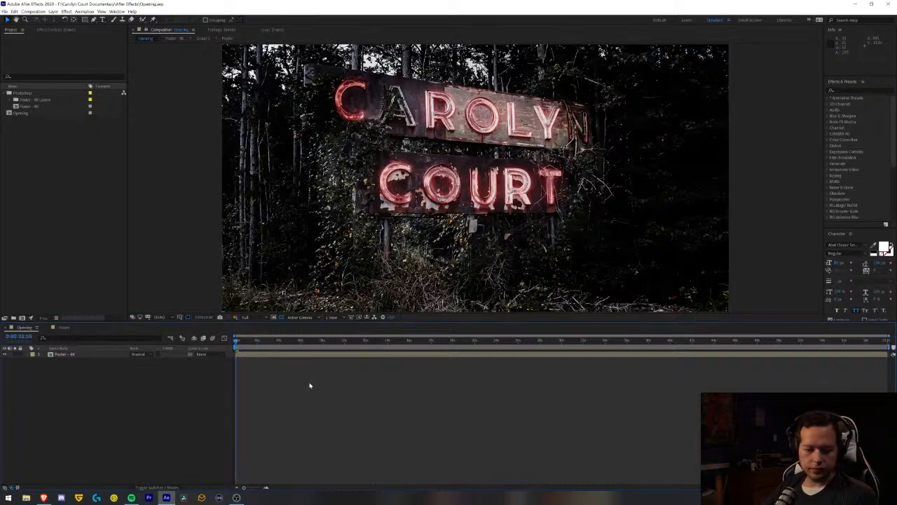
key("space")
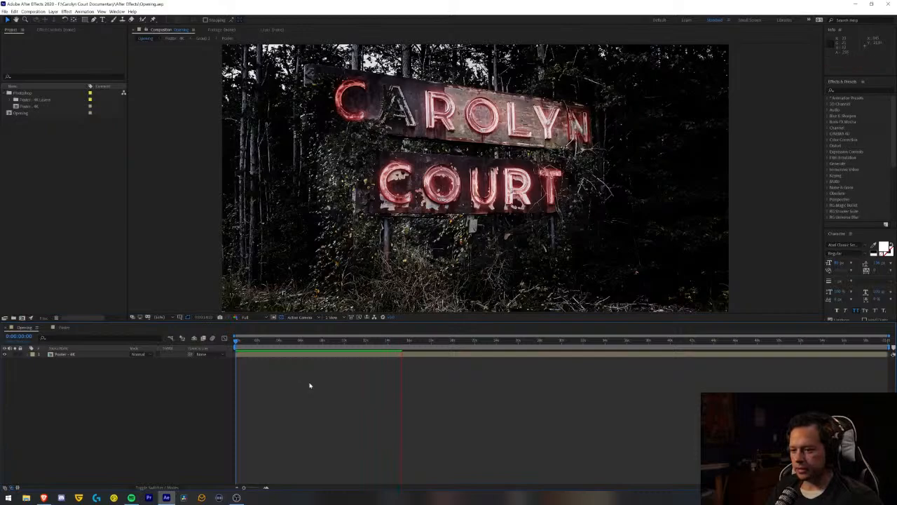
key("space")
key("space")
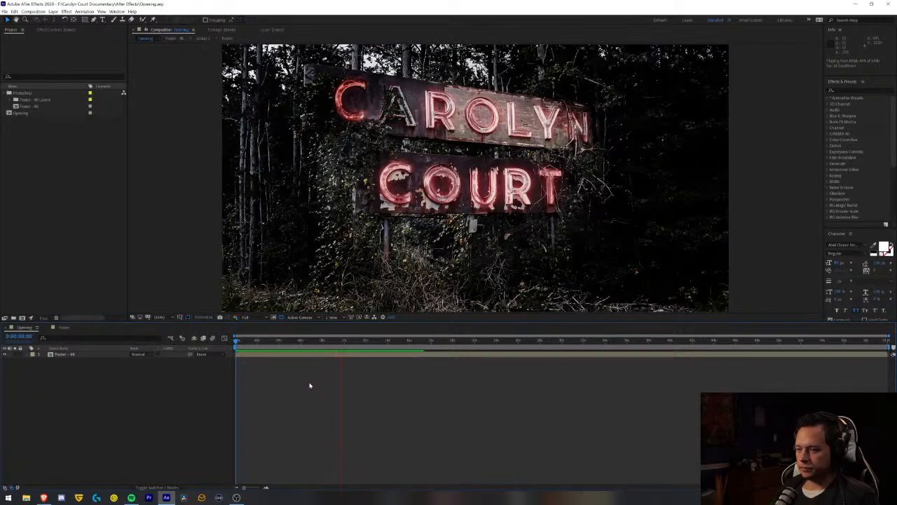
key("space")
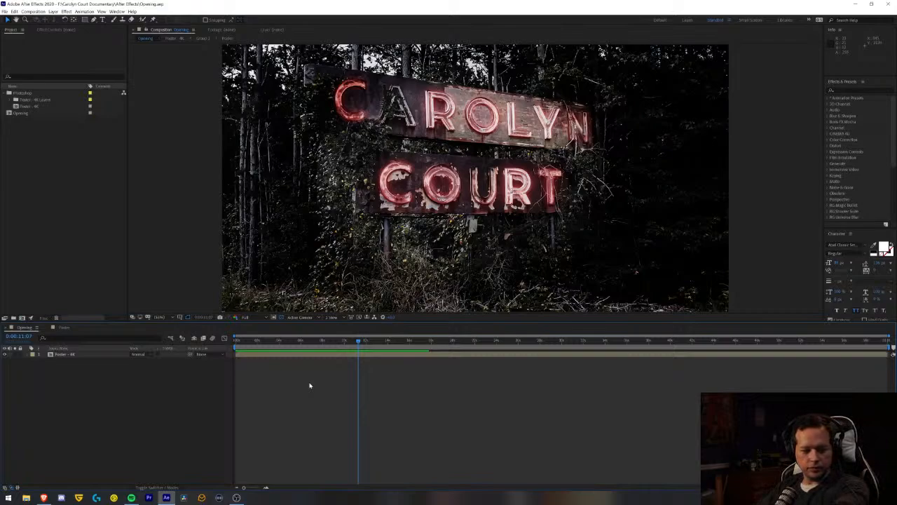
- In the Poster composition, reveal the opacity of Glow Bottom U and convert its expression to keyframes
left_click(65, 329)
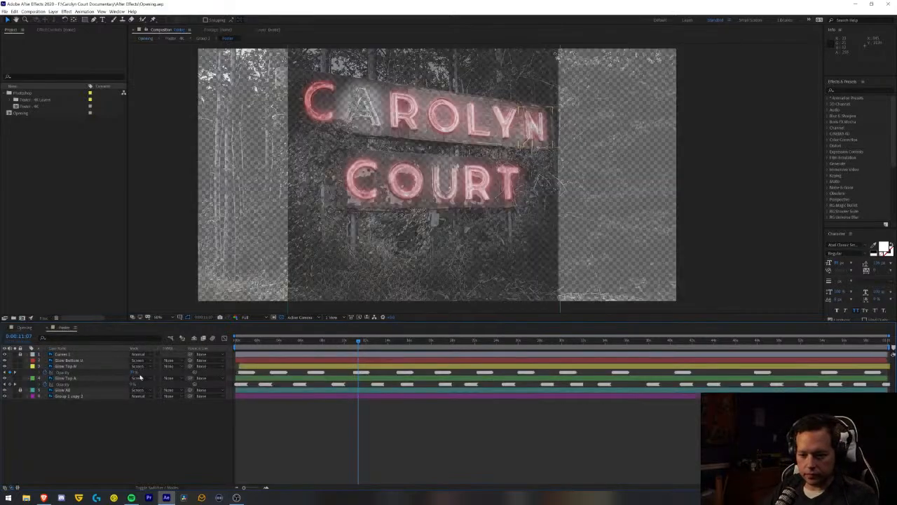
left_click(77, 363)
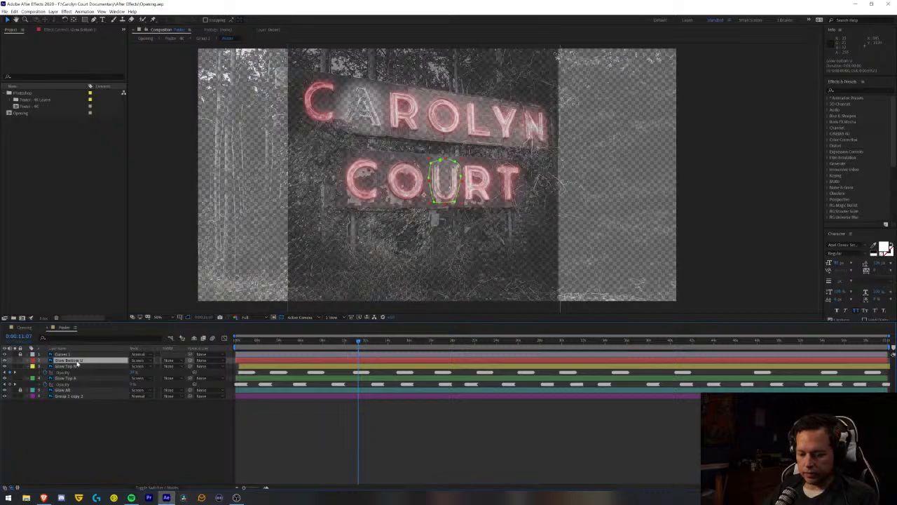
key("t")
key("Return")
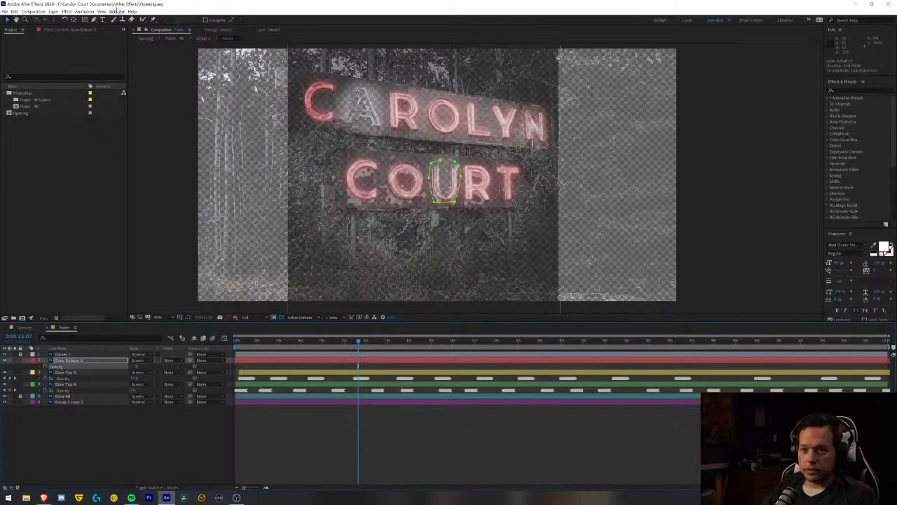
left_click(117, 10)
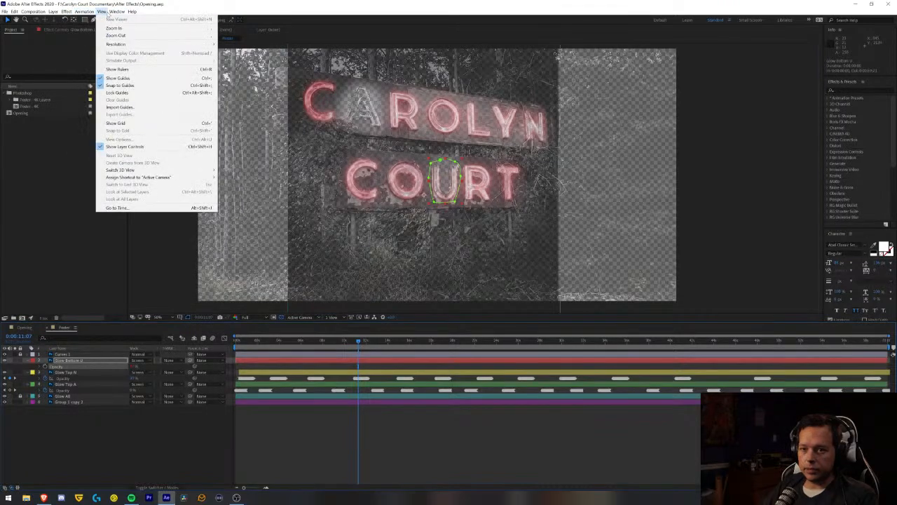
mouse_move(116, 11)
mouse_move(85, 12)
mouse_move(104, 78)
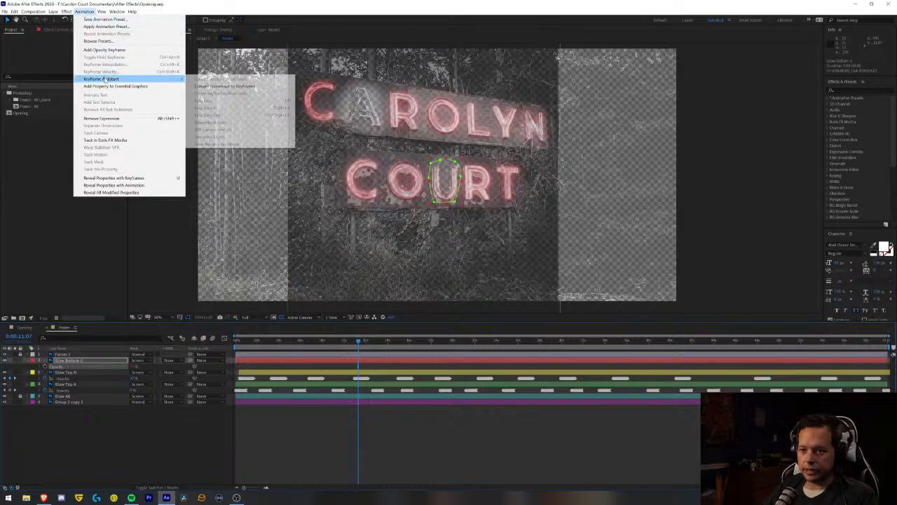
left_click(225, 87)
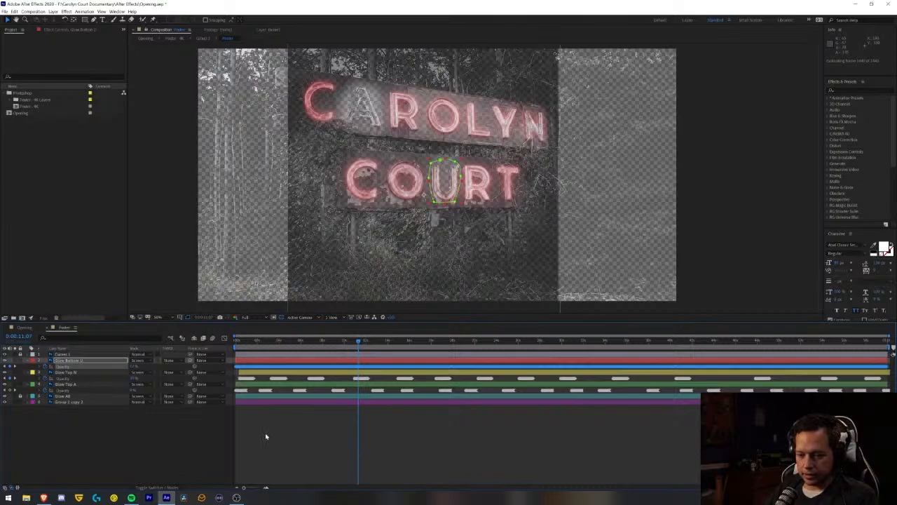
- Delete the first run of Glow Bottom U opacity keyframes following the 23-frame mark
mouse_move(251, 488)
left_mouse_down()
mouse_move(258, 487)
mouse_move(251, 489)
left_mouse_up()
left_click(269, 469)
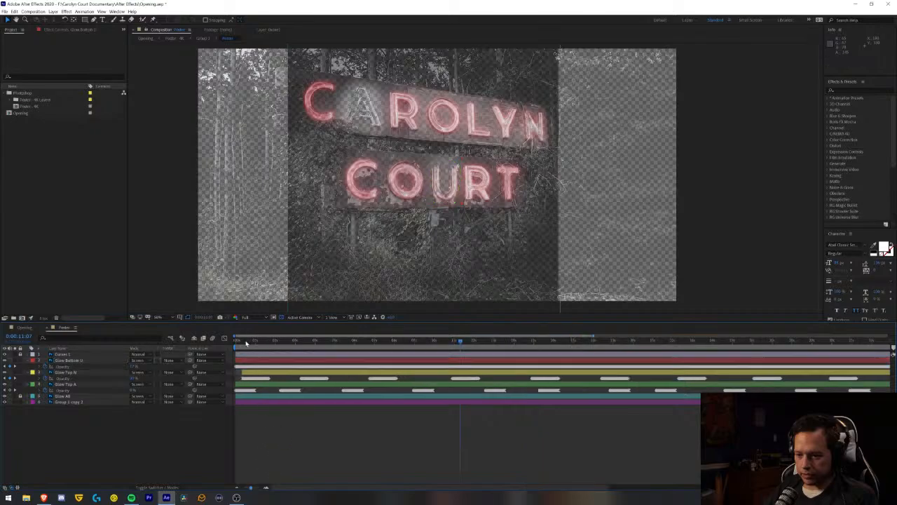
left_click_drag(246, 342, 255, 346)
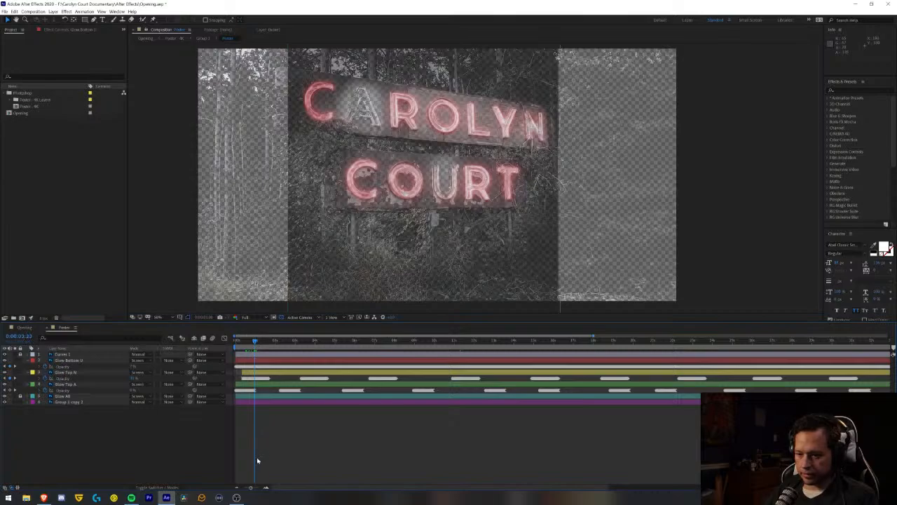
left_click_drag(252, 489, 260, 489)
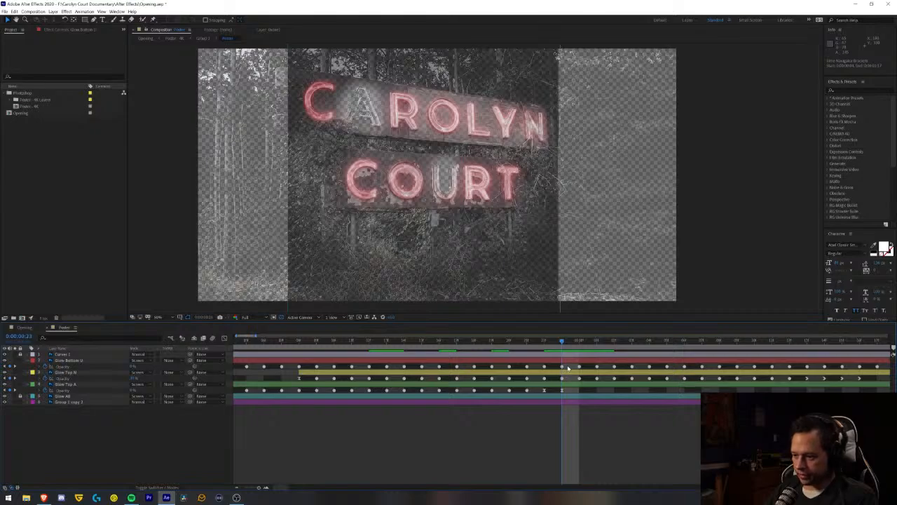
left_click_drag(568, 367, 855, 370)
key("Delete")
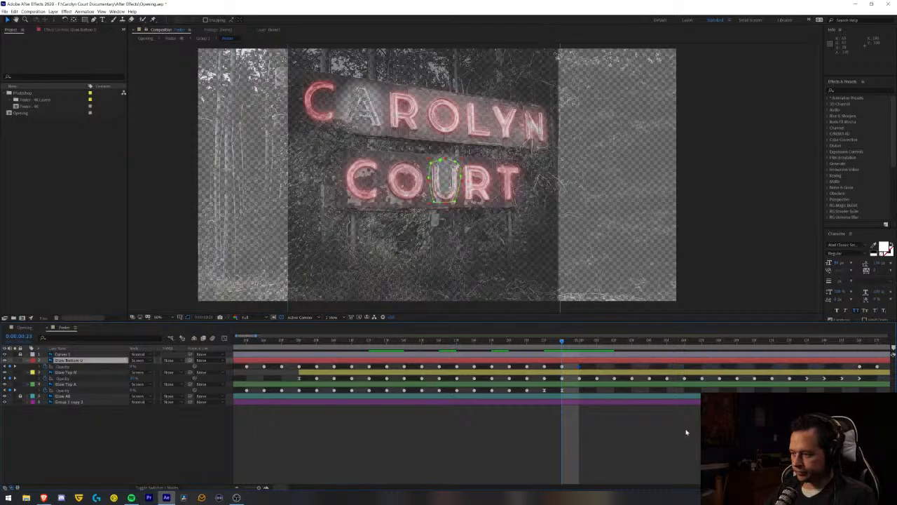
- Delete all remaining Glow Bottom U opacity keyframes through the end of the timeline, keeping only the opening burst
left_click(236, 488)
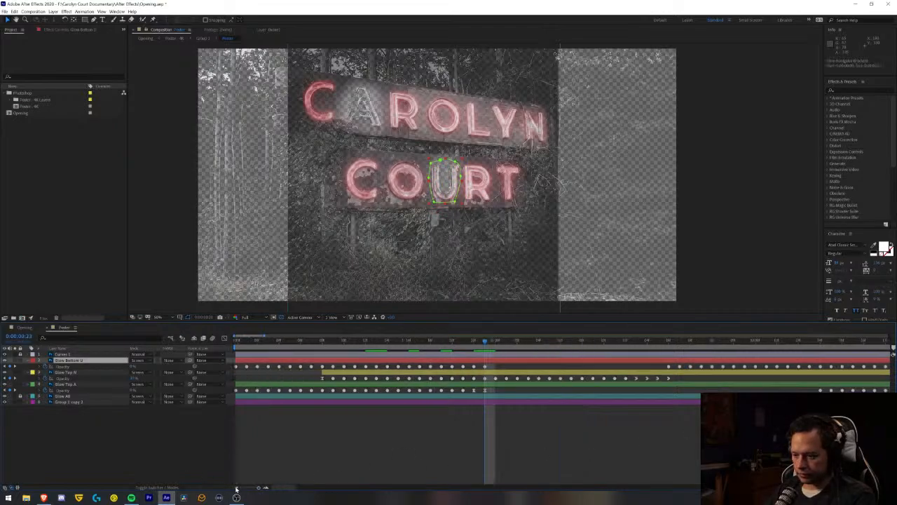
left_click(237, 488)
left_click(236, 488)
left_click(236, 488)
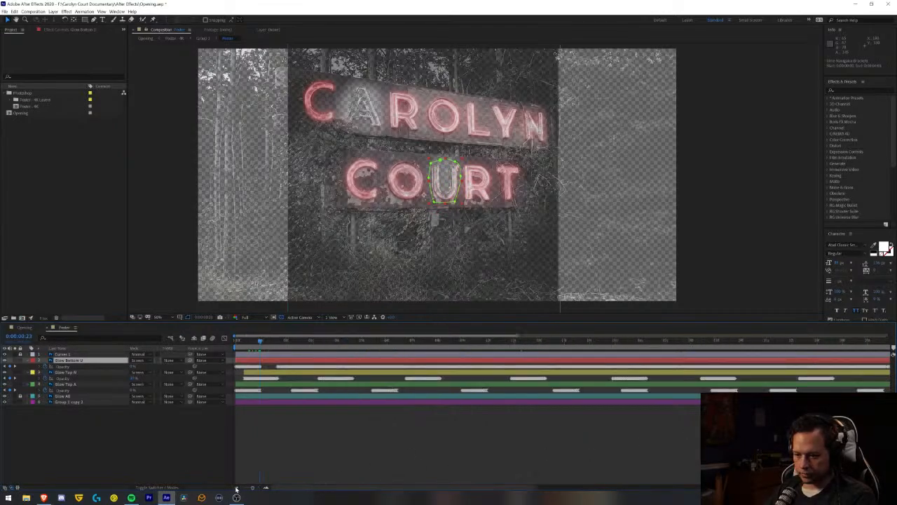
left_click(236, 488)
left_click_drag(254, 367, 885, 366)
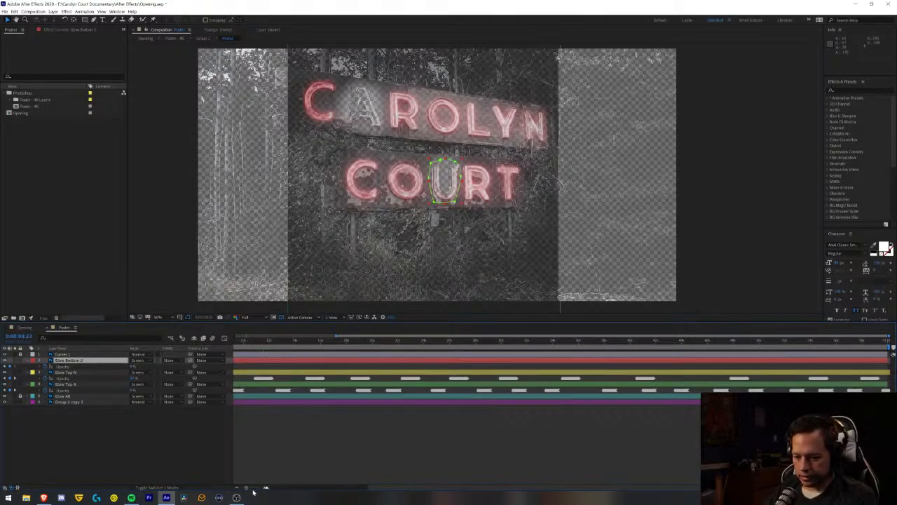
left_click_drag(236, 489, 383, 487)
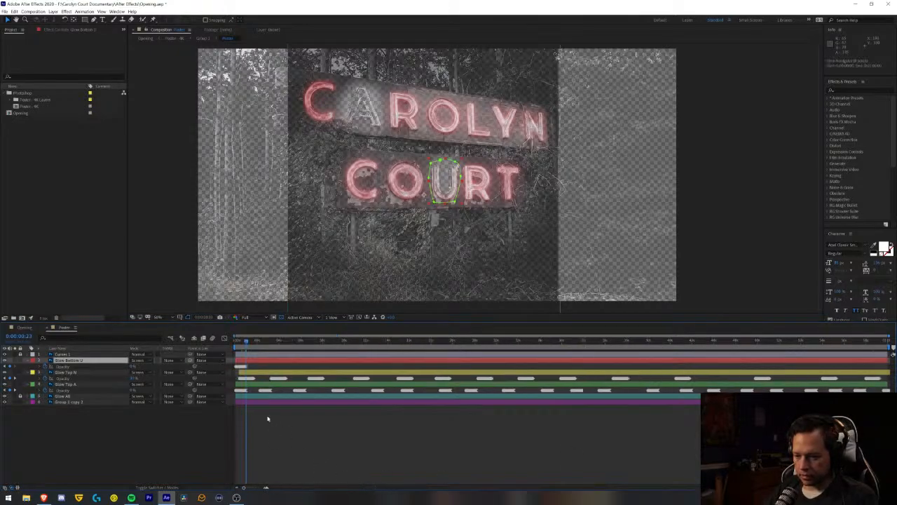
- Copy the opening Glow Bottom U opacity burst and paste it at about 2, 4 and 7 seconds
left_click_drag(257, 366, 218, 373)
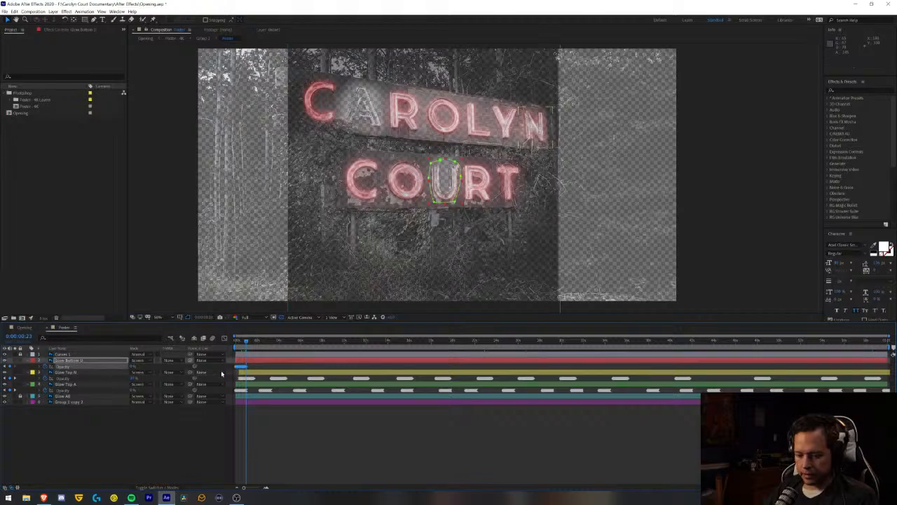
left_click(256, 341)
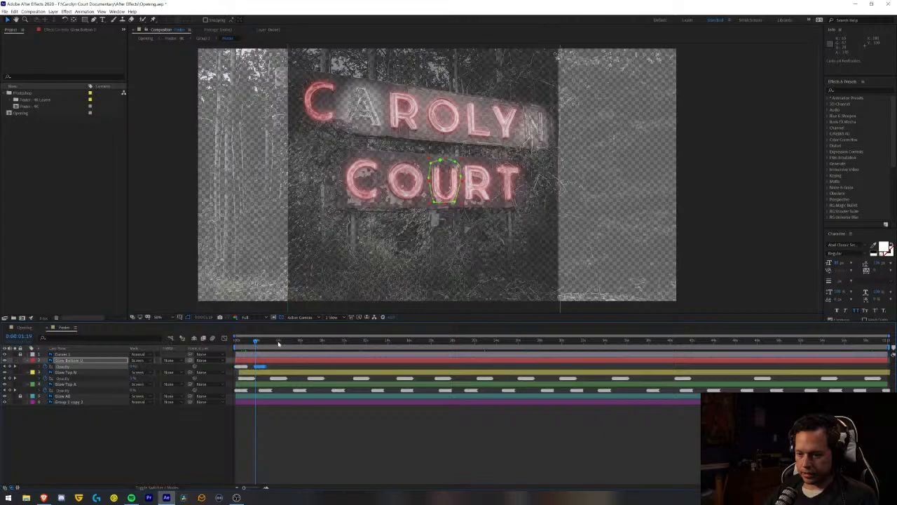
left_click(279, 341)
key("ctrl+v")
left_click(309, 342)
key("ctrl+v")
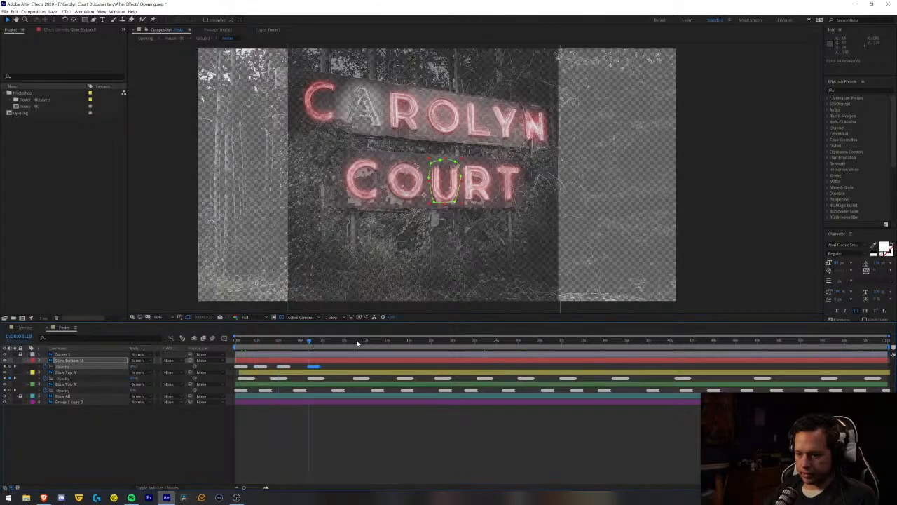
- Paste the Glow Bottom U opacity burst at about 11, 14, 19.5 and 21.5 seconds
left_click(357, 342)
key("ctrl+v")
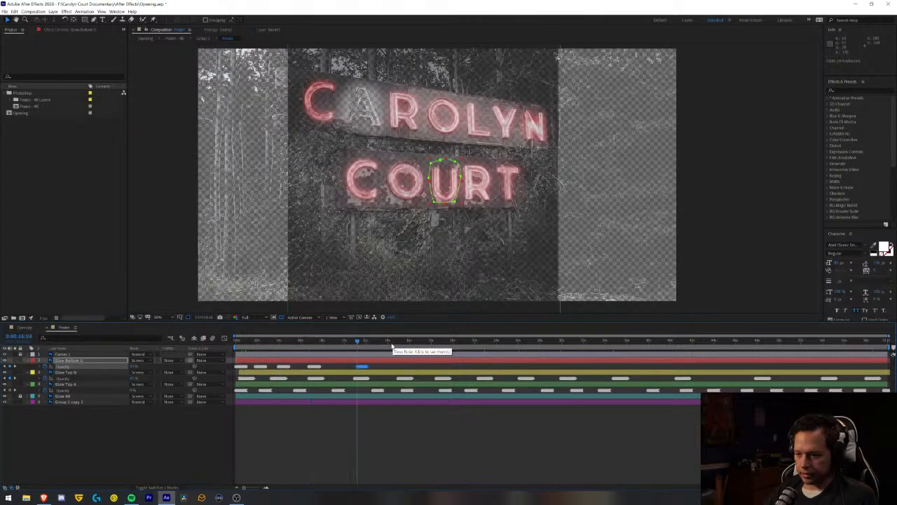
left_click(391, 342)
key("ctrl+v")
left_click(448, 342)
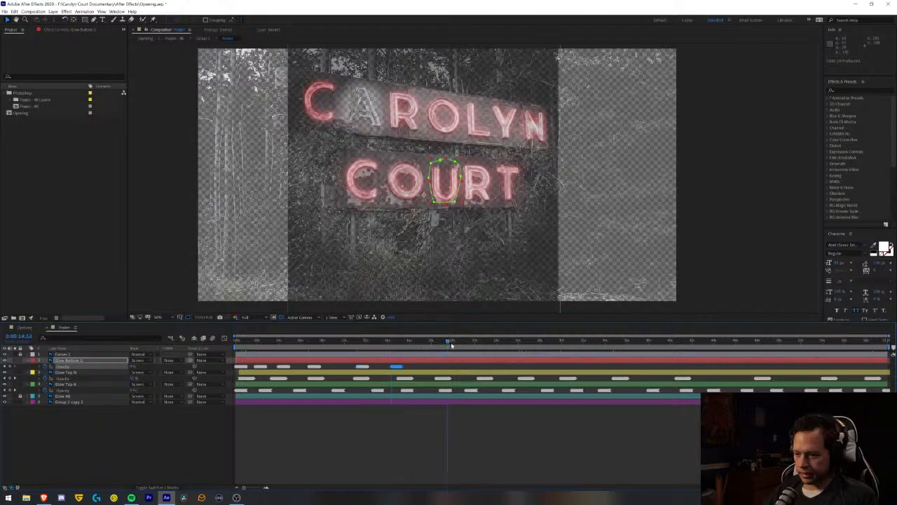
key("ctrl+v")
left_click(469, 342)
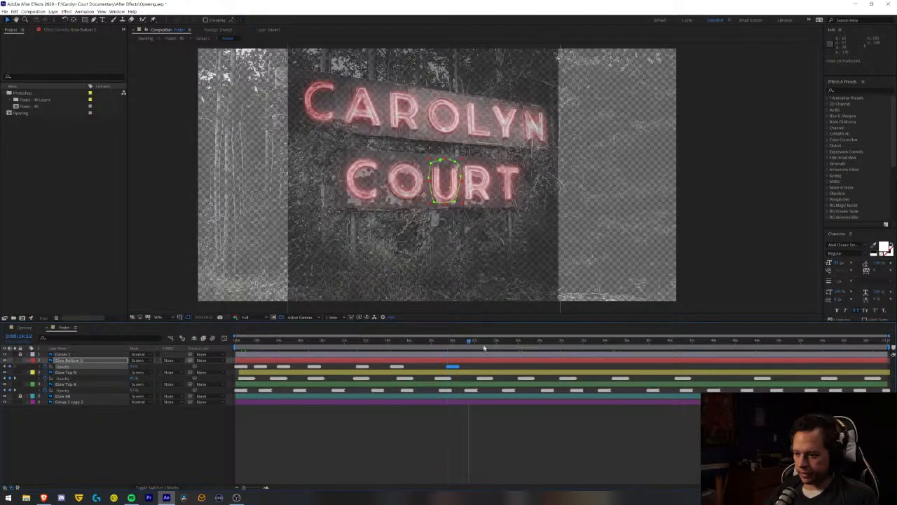
key("ctrl+v")
- Paste the same opacity burst on Glow Bottom U at about 26, 29, 33 and 37 seconds
left_click(522, 342)
key("ctrl+v")
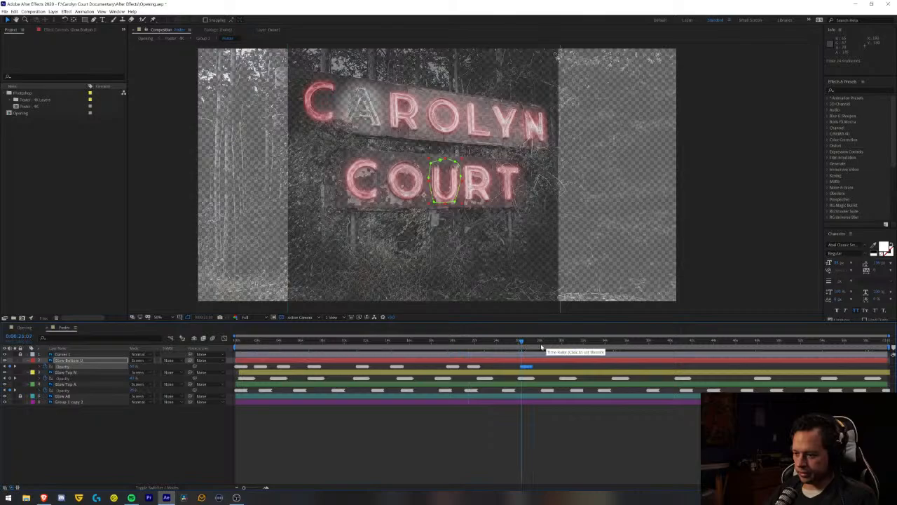
left_click(547, 343)
key("ctrl+v")
left_click(594, 342)
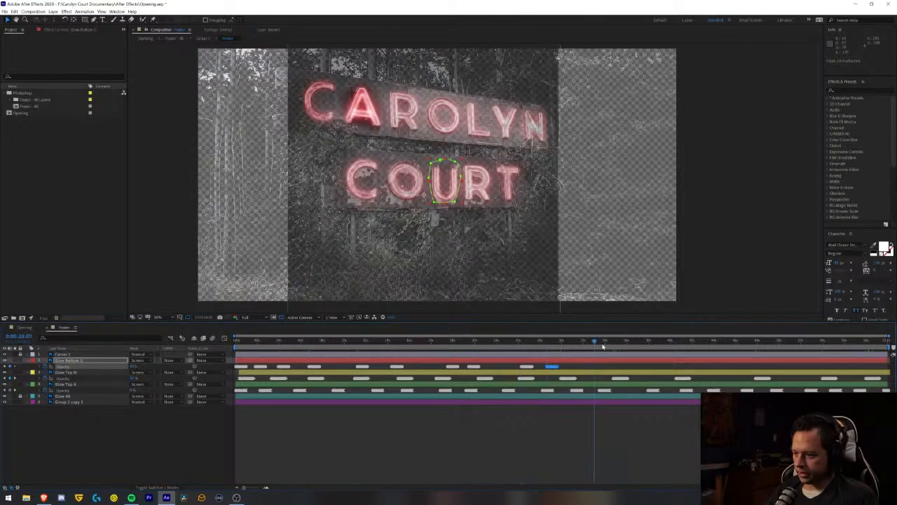
key("ctrl+v")
left_click(634, 344)
key("ctrl+v")
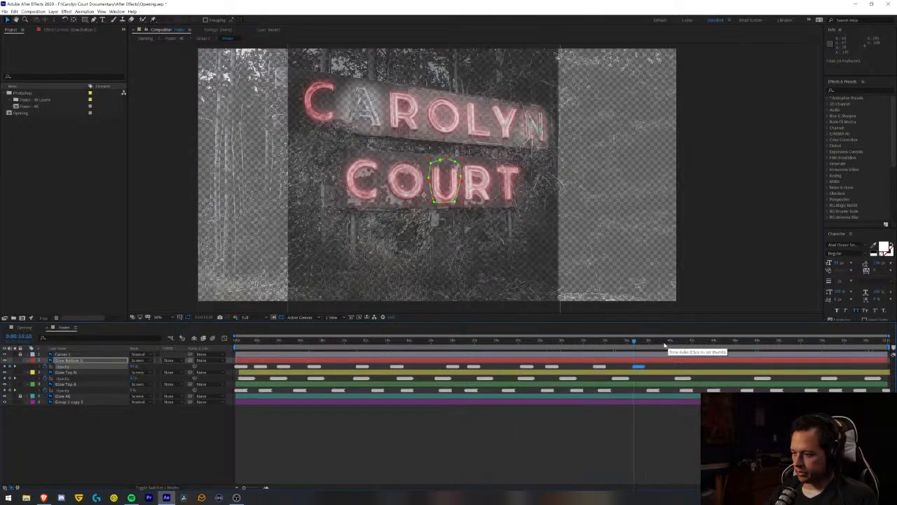
- Continue the irregular Glow Bottom U flicker by pasting the burst at about 40, 42, 45 and 49 seconds
left_click(671, 342)
key("ctrl+v")
left_click(694, 342)
key("ctrl+v")
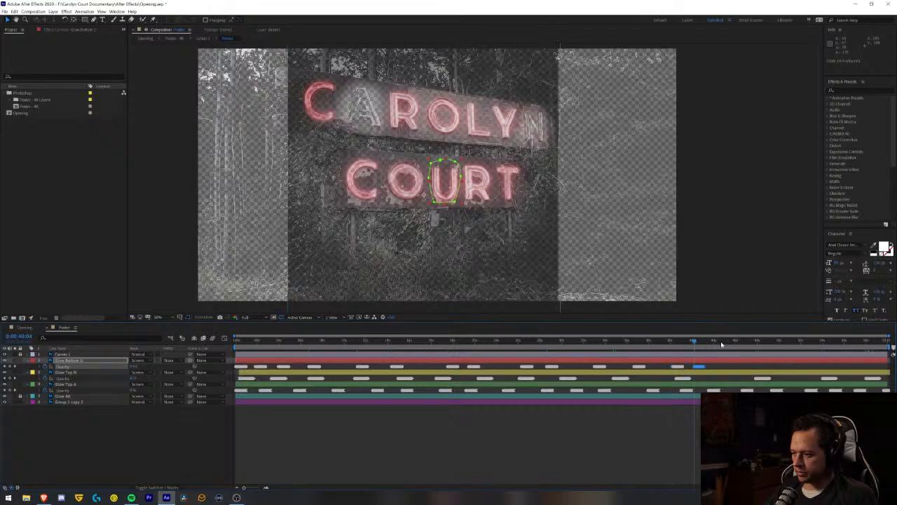
left_click(721, 342)
key("ctrl+v")
left_click(766, 342)
key("ctrl+v")
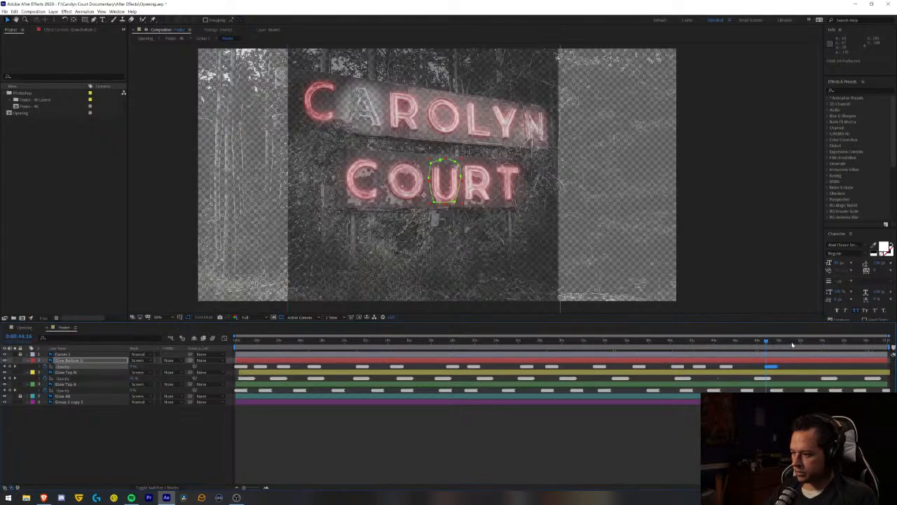
- Fill the end of the Glow Bottom U opacity track with bursts at about 51, 54, 56.5 and 58.5 seconds
key("ctrl+v")
key("ctrl+v")
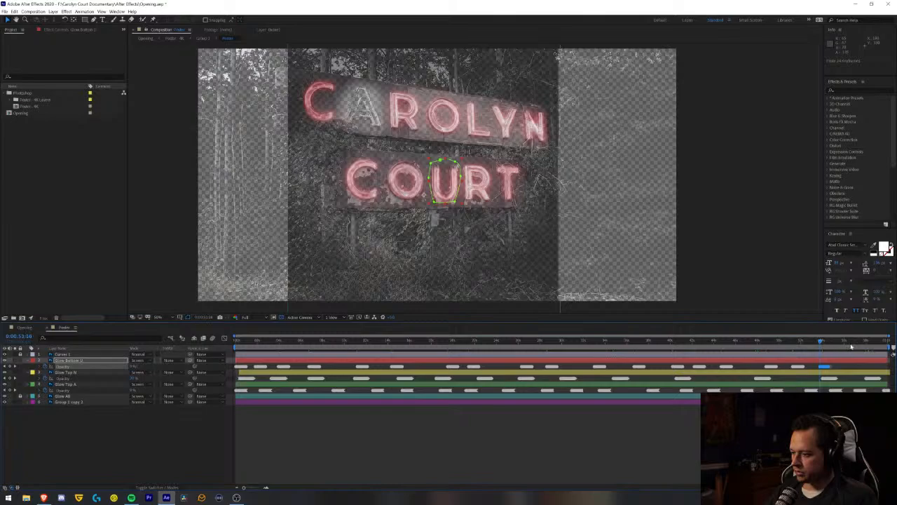
key("ctrl+v")
key("ctrl+v")
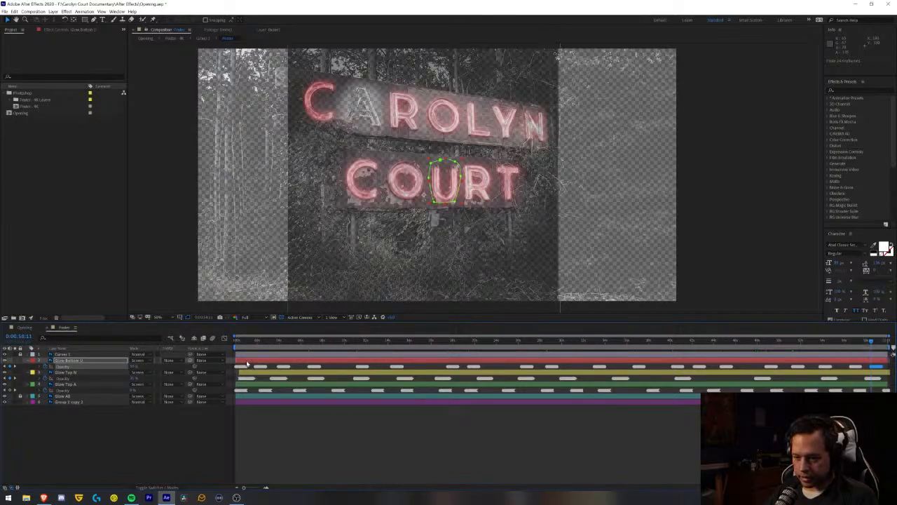
- Shift the Glow Bottom U layer in time so it starts at about 3 seconds, and save the project
left_click_drag(247, 361, 282, 366)
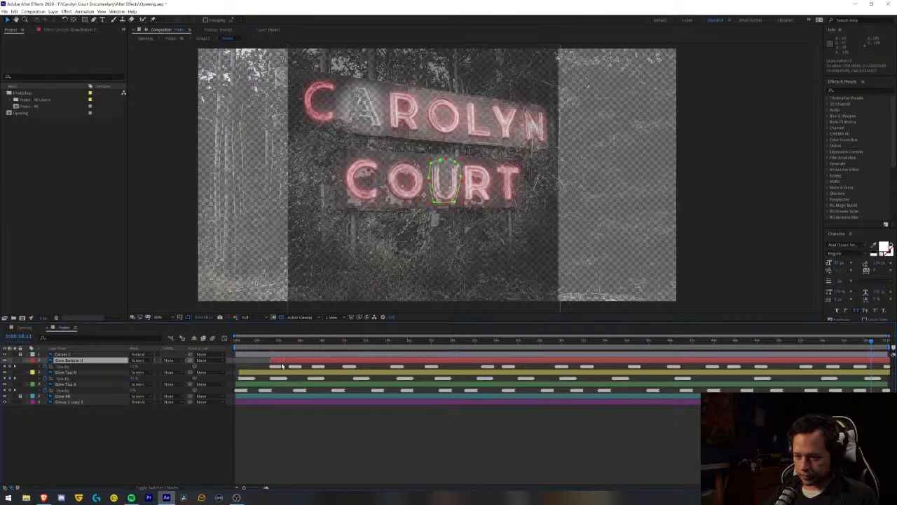
left_click(286, 456)
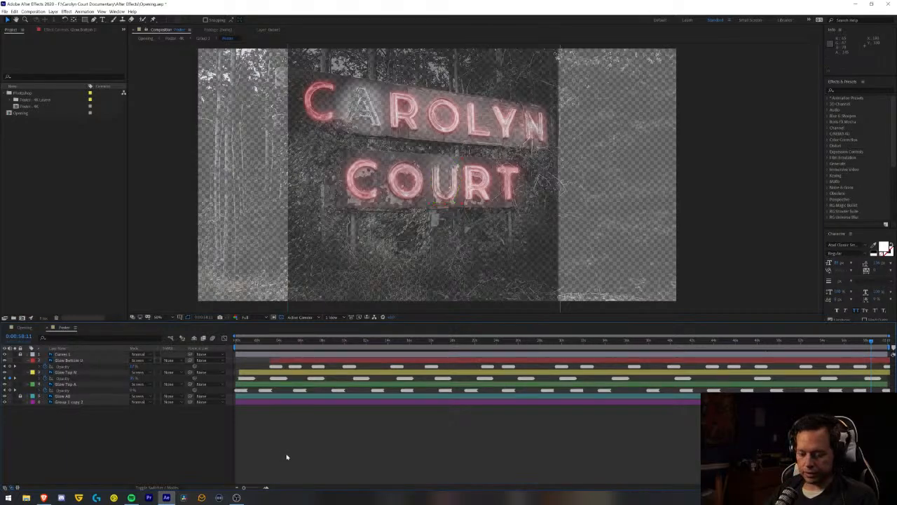
key("ctrl+s")
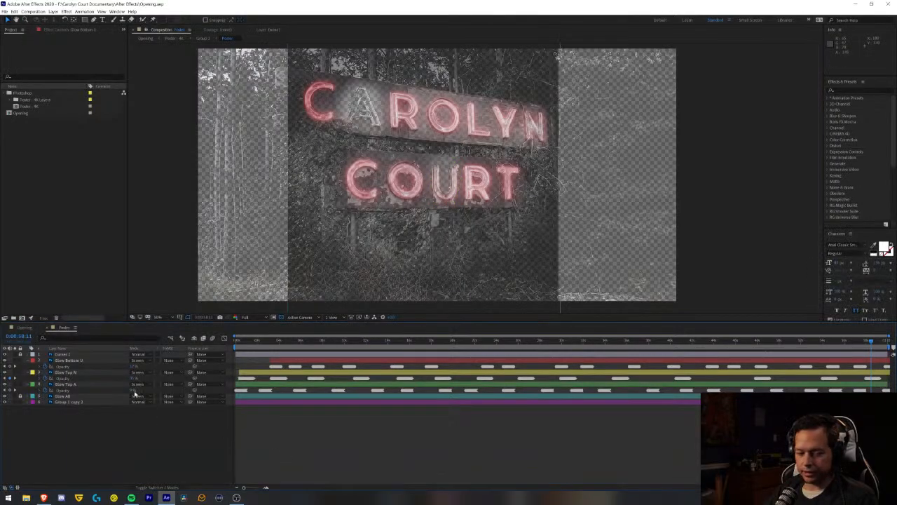
- Preview the Opening composition to review how the A, N and U flicker together
left_click(24, 328)
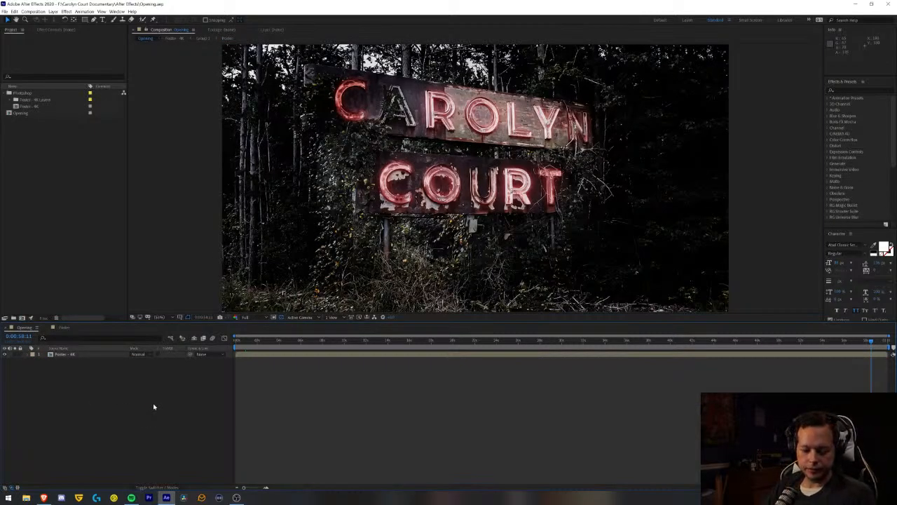
key("space")
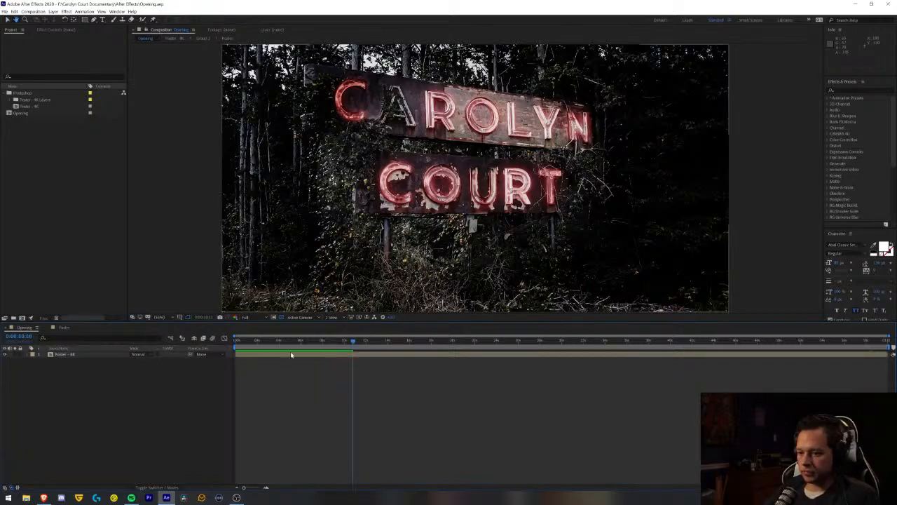
key("space")
key("space")
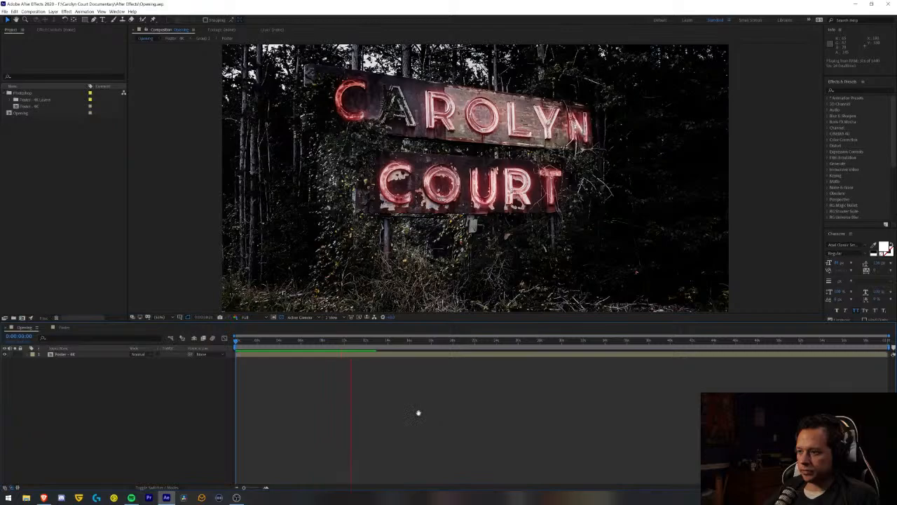
key("space")
- In the Poster composition, nudge the Glow Top N layer forward in time to start just before 1 second, and save
left_click(64, 328)
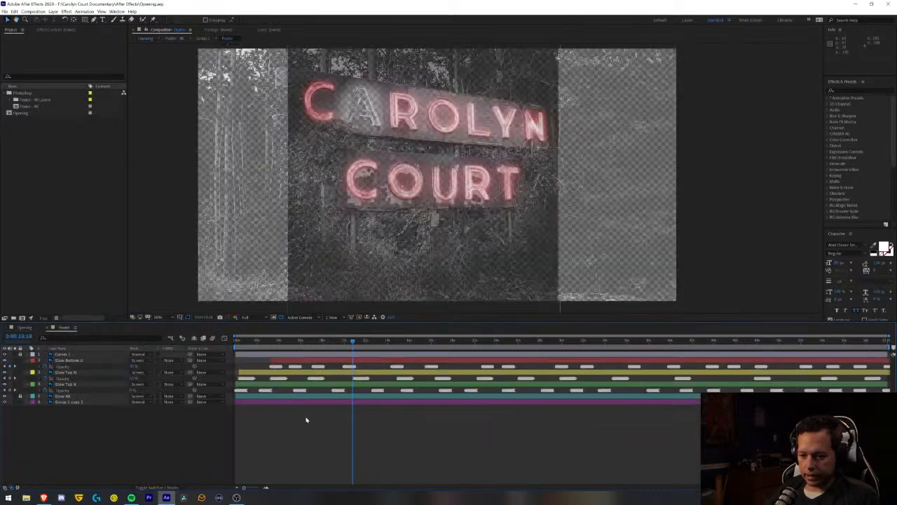
left_click(251, 373)
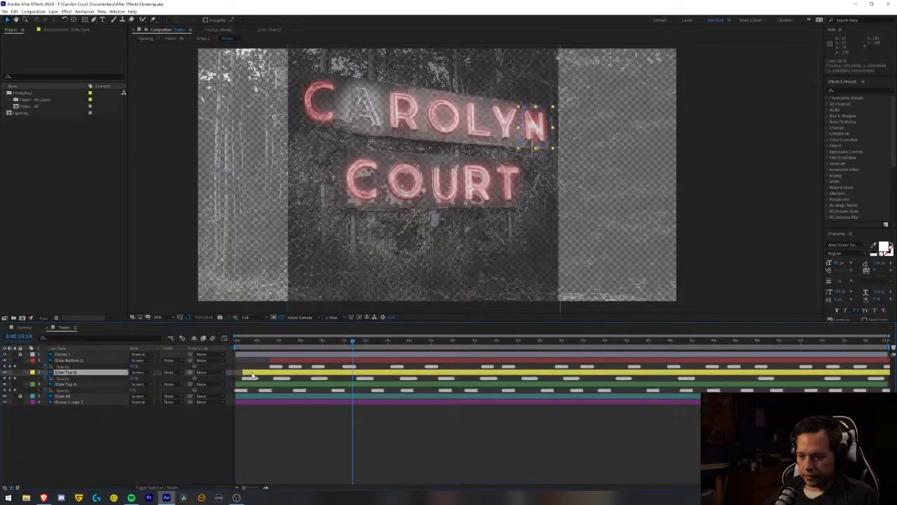
key("ctrl+s")
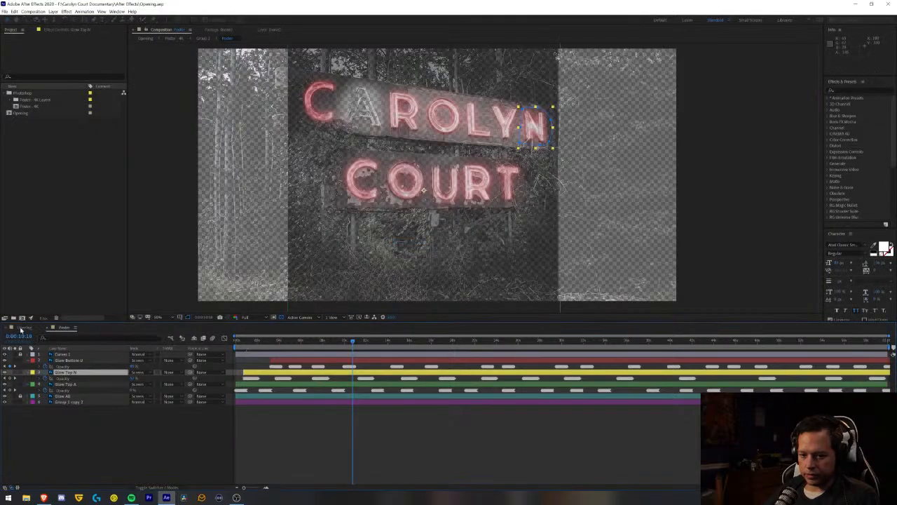
- Play the Opening composition from the start to check the flicker with the adjusted Glow Top N timing
left_click(24, 328)
key("Home")
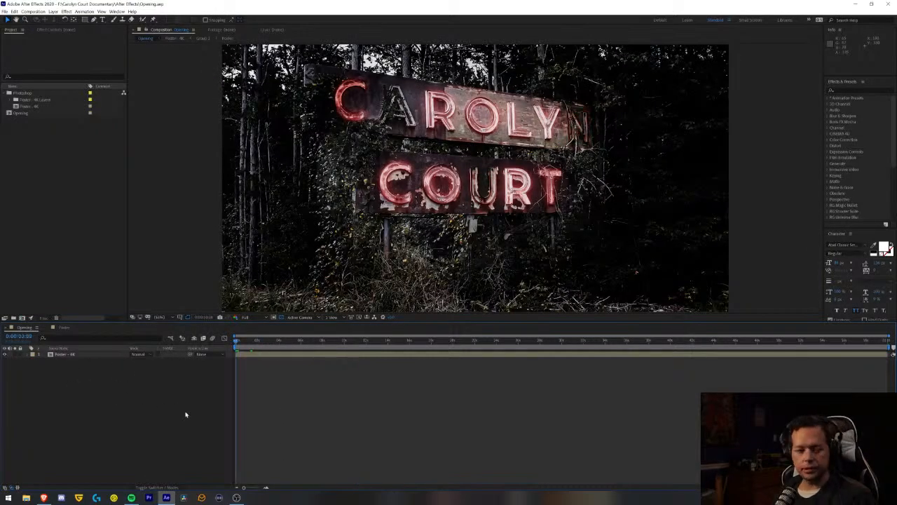
key("space")
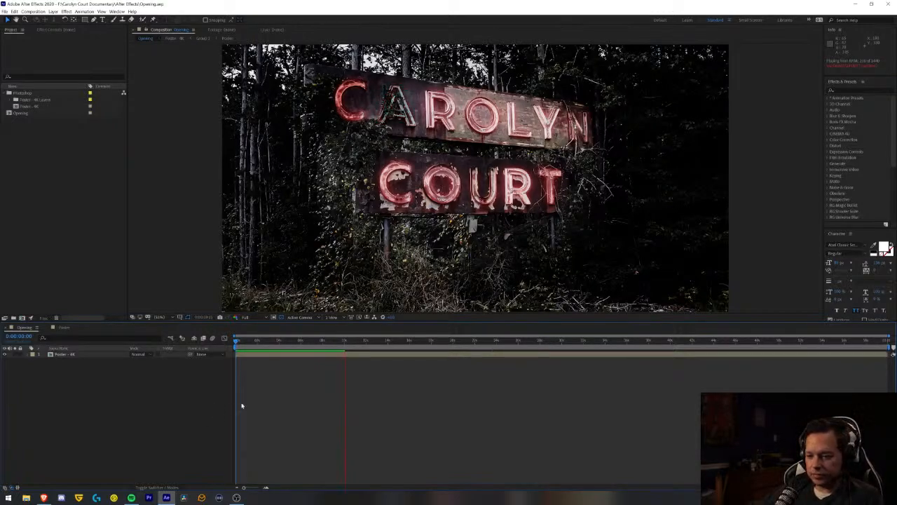
key("space")
key("space")
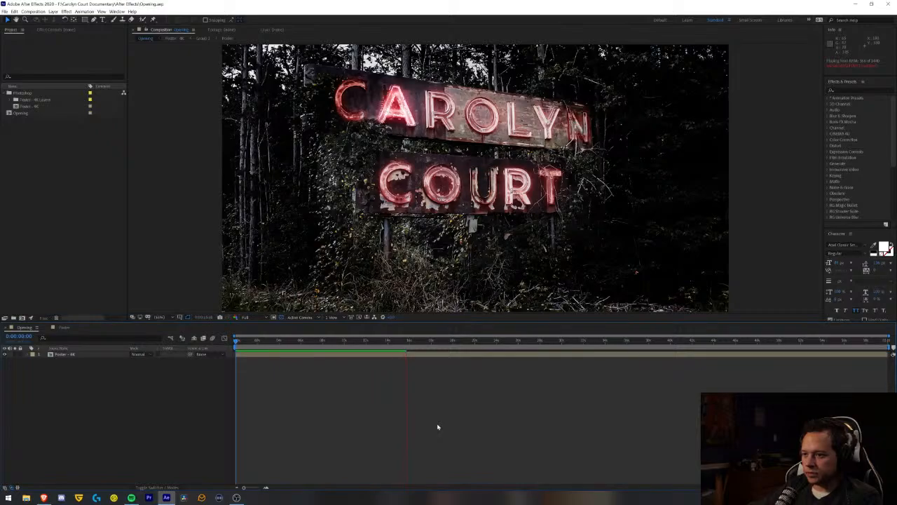
key("space")
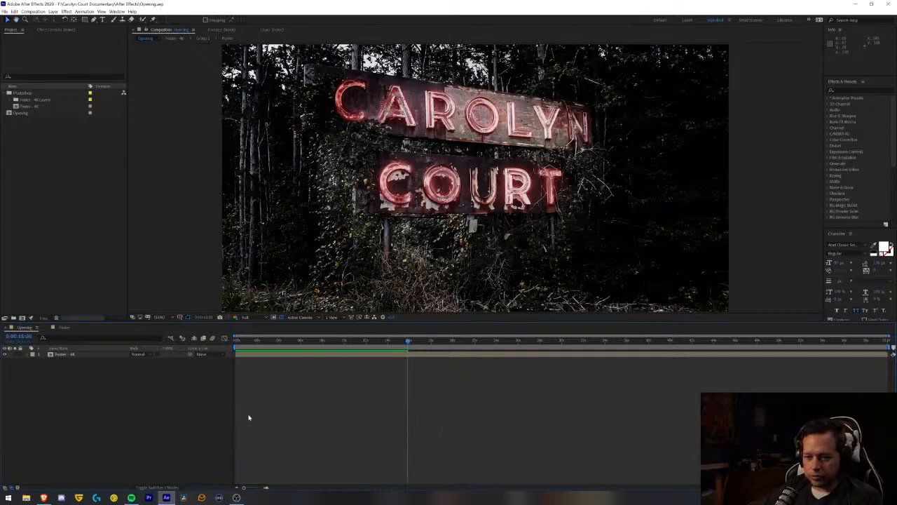
- Return to the Poster composition, collapse the three flickering letter layers, and lock Glow Bottom U, Glow Top N and Glow Top A
double_click(64, 354)
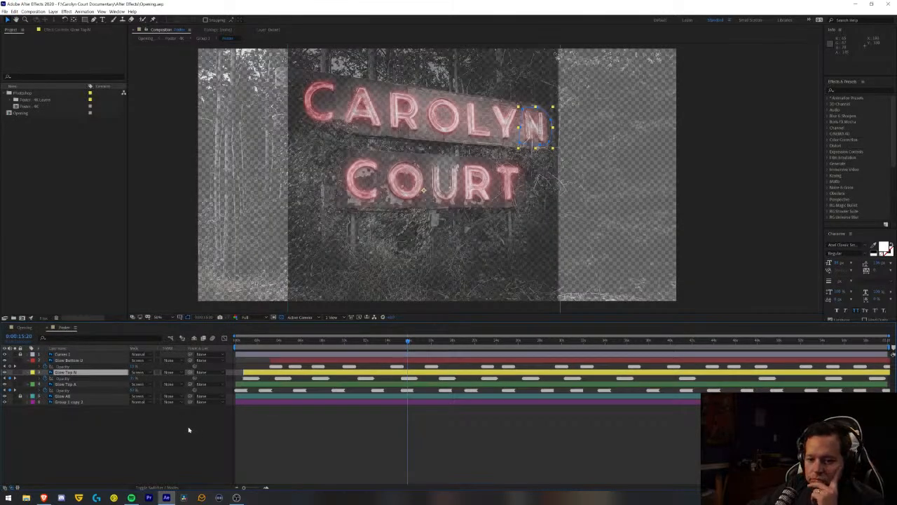
left_click(29, 360)
left_click(28, 366)
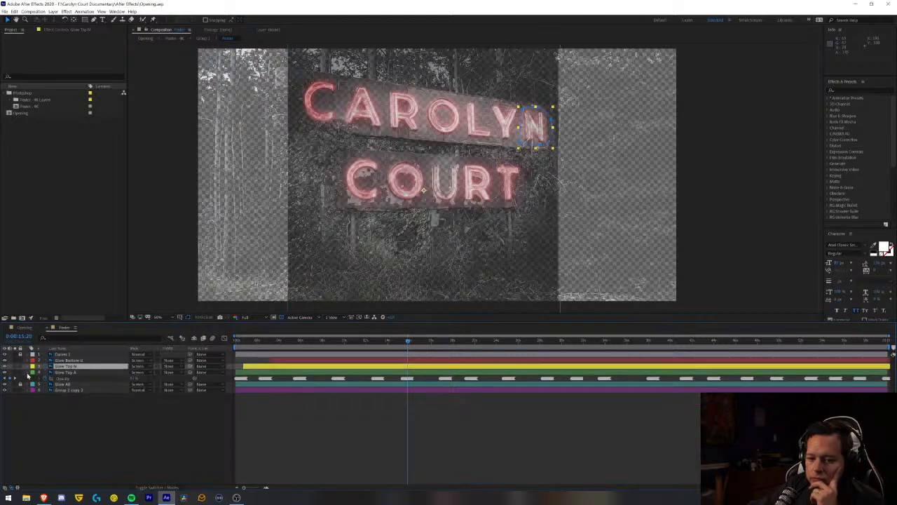
left_click(28, 372)
left_click(65, 373)
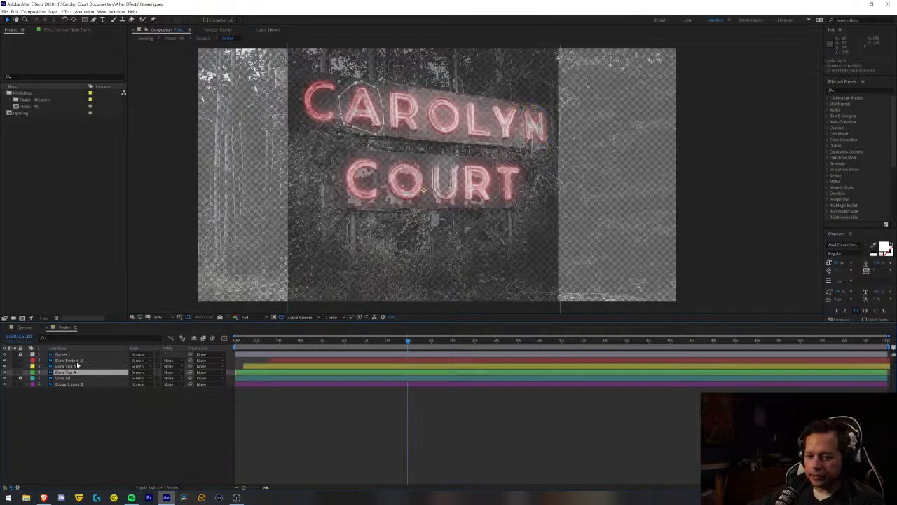
left_click(77, 361, "shift")
left_click(63, 423)
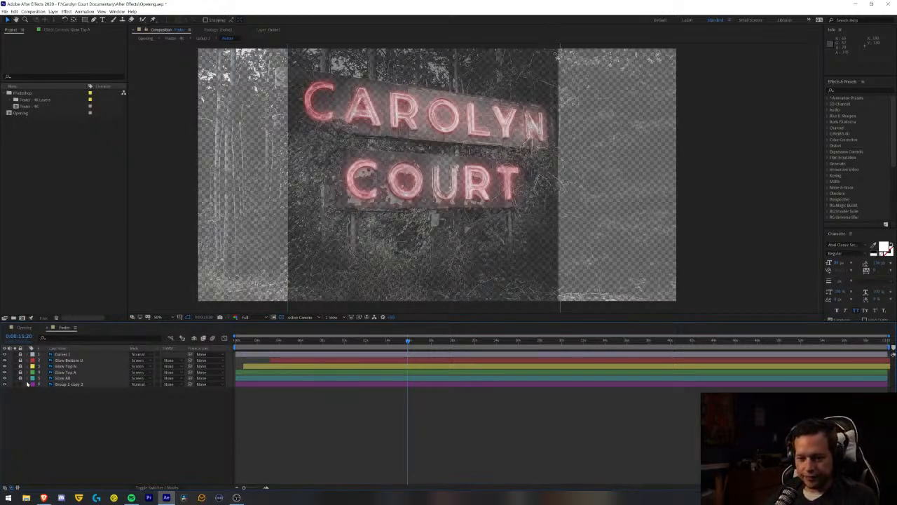
- On the Glow All layer, show the masks and draw a closed Pen mask around the C of CAROLYN, following its inner opening
left_click(64, 379)
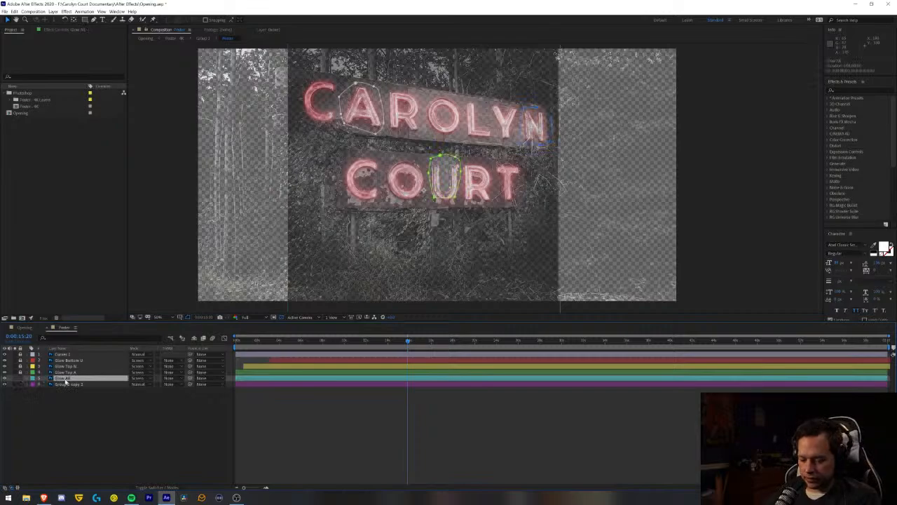
key("m")
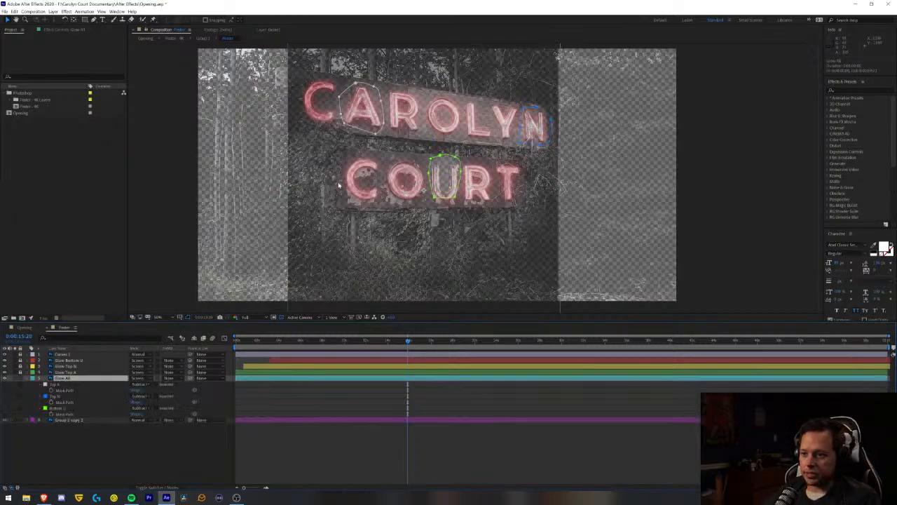
scroll(341, 109, "up", 2)
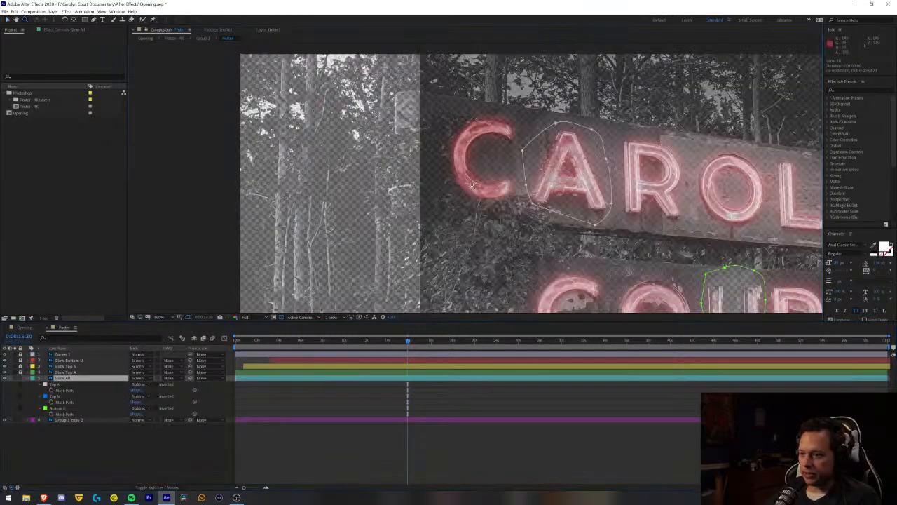
scroll(506, 106, "up", 2)
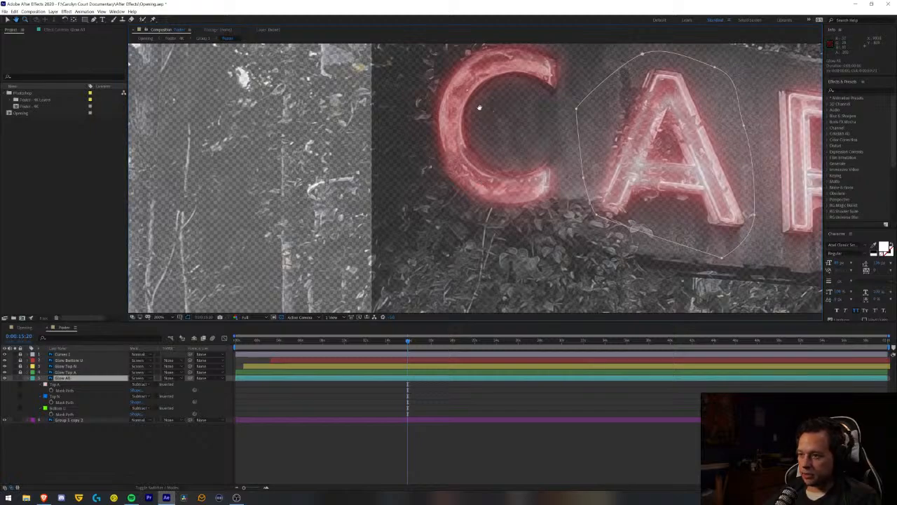
left_click_drag(477, 104, 461, 147)
left_click(95, 20)
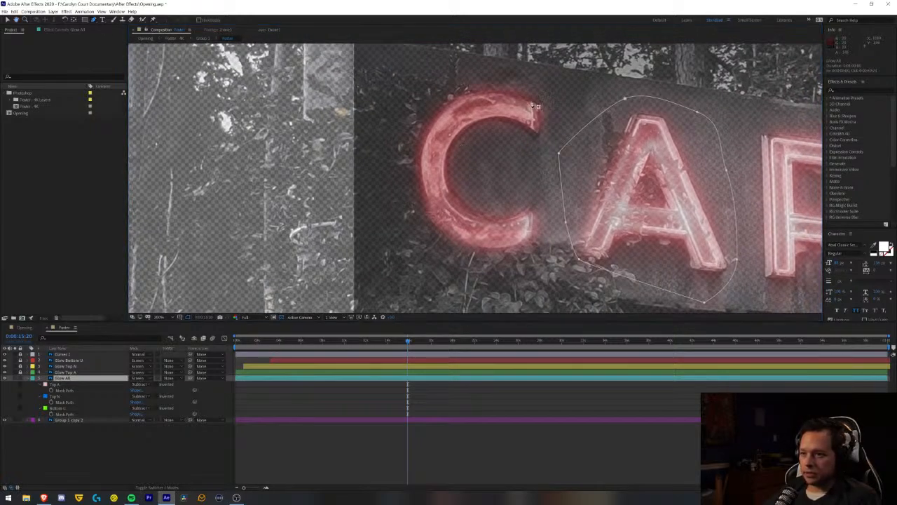
left_click_drag(464, 83, 429, 102)
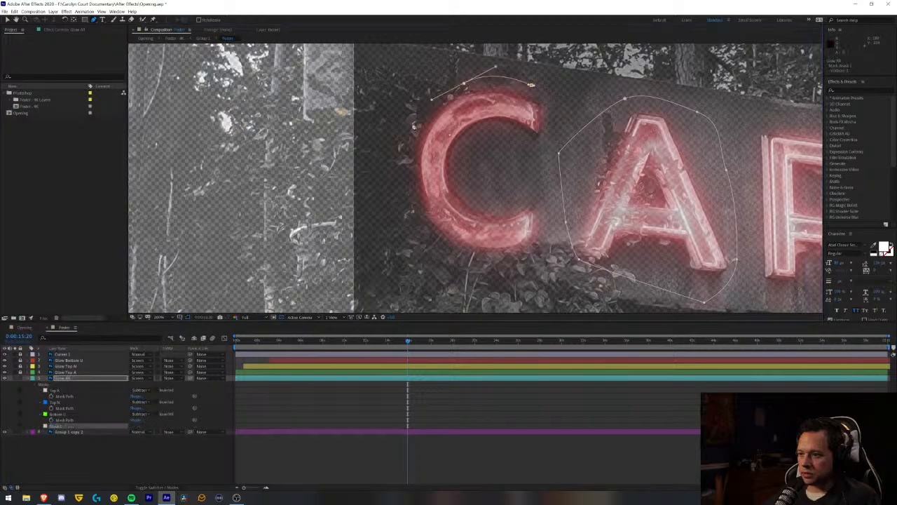
left_click_drag(400, 136, 394, 162)
left_click_drag(394, 224, 427, 255)
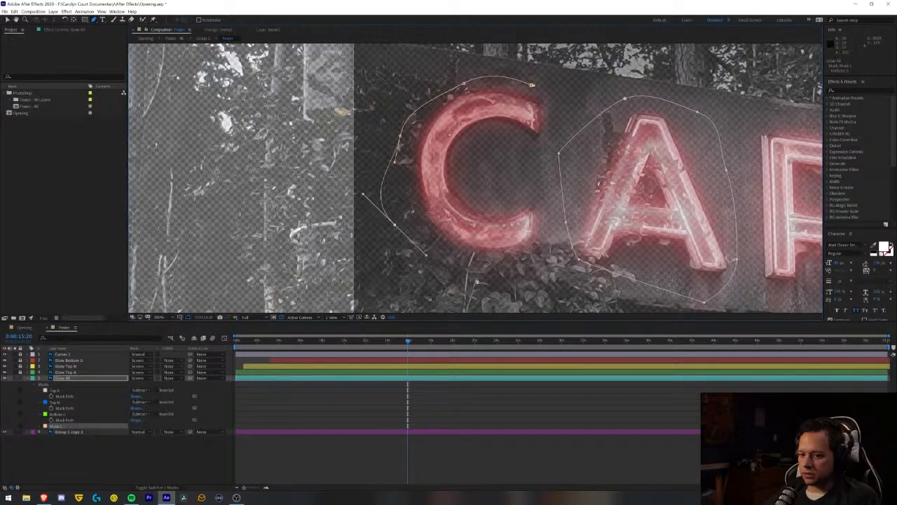
left_click(510, 273)
left_click(542, 233)
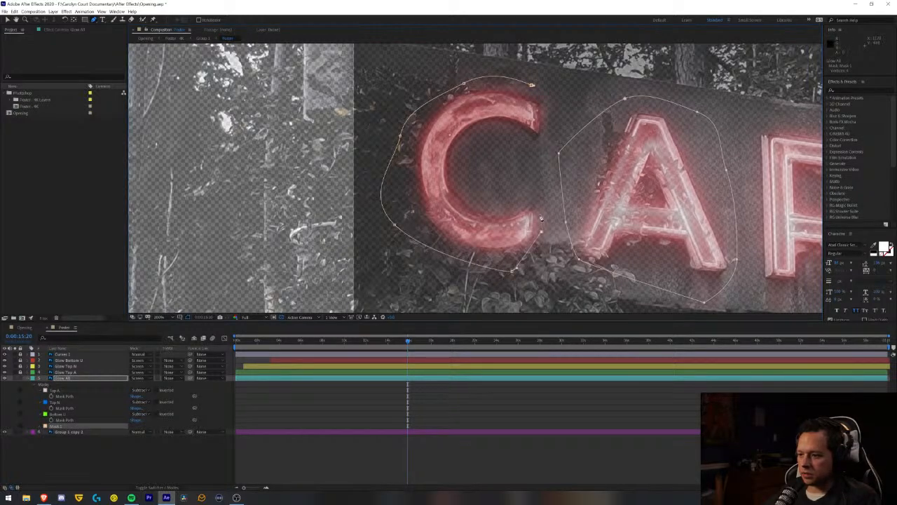
left_click(531, 199)
left_click(474, 194)
left_click(465, 153)
left_click_drag(481, 133, 481, 132)
left_click_drag(509, 137, 550, 91)
left_click(531, 86)
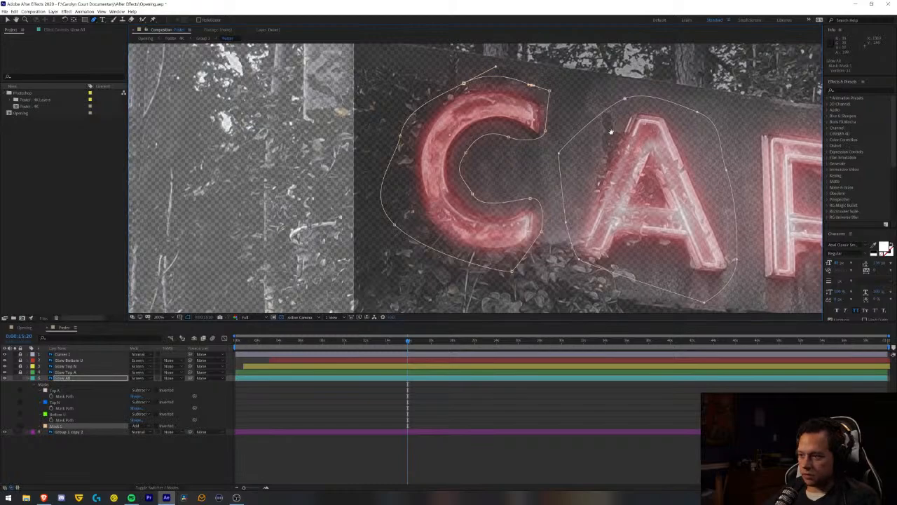
- Draw a closed Pen mask around the R of CAROLYN on the Glow All layer
key("space")
left_click_drag(582, 133, 341, 109)
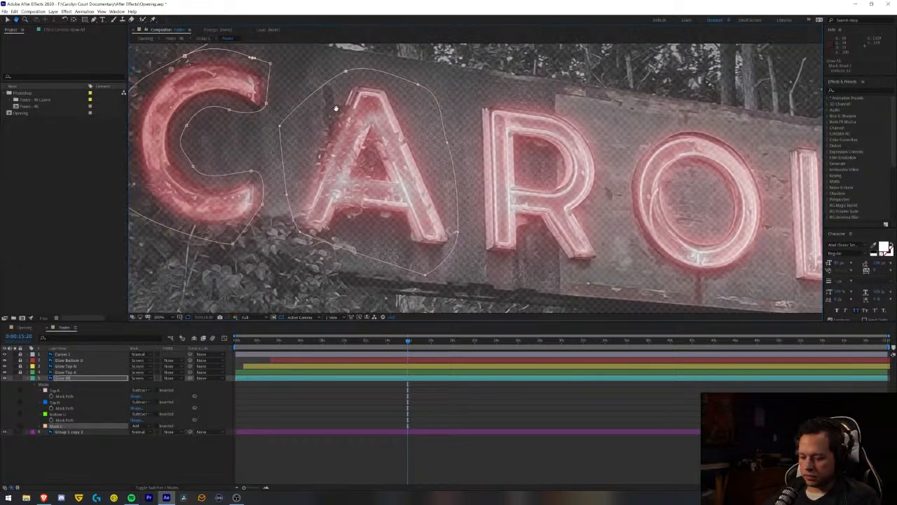
left_click(479, 99)
left_click_drag(537, 100, 556, 104)
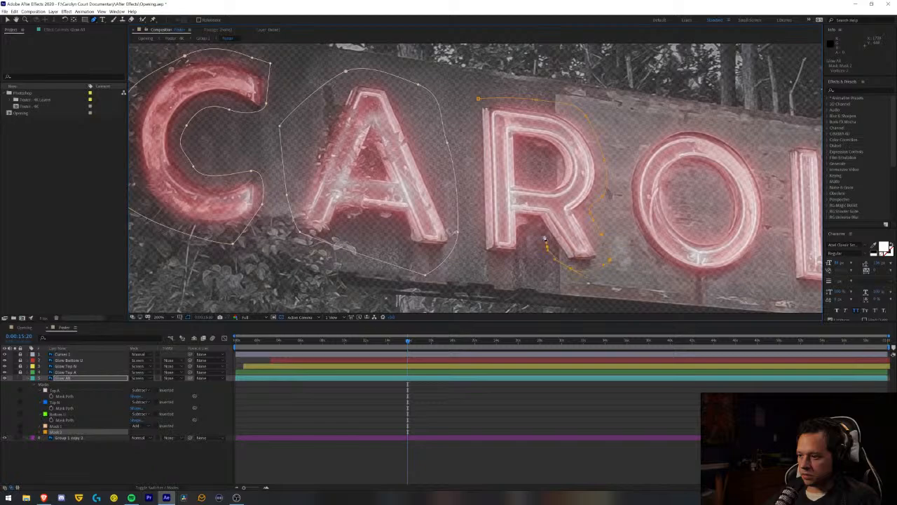
mouse_move(531, 238)
left_mouse_down()
mouse_move(522, 262)
mouse_move(491, 260)
mouse_move(478, 239)
left_mouse_up()
left_click(479, 99)
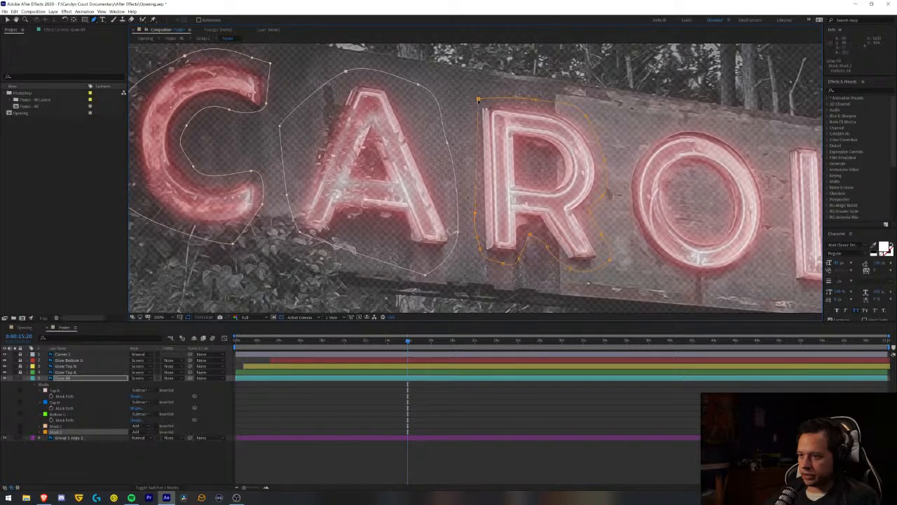
- Draw a closed, rounded Pen mask around the O of CAROLYN on the Glow All layer
left_click_drag(681, 190, 455, 160)
left_click(391, 113)
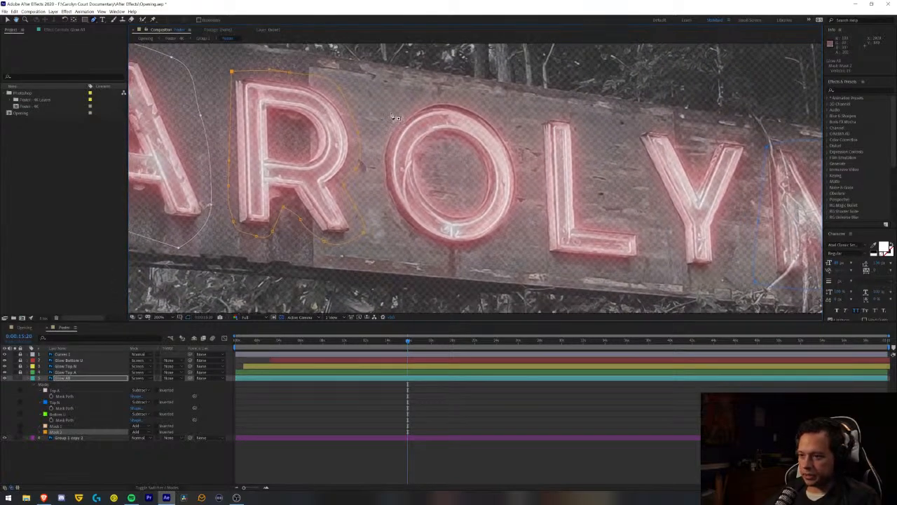
left_click(436, 94)
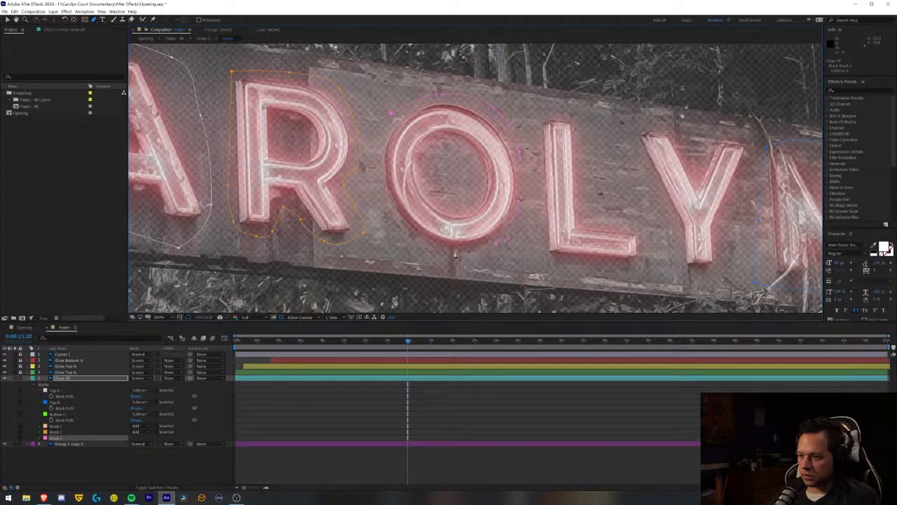
left_click_drag(455, 255, 411, 246)
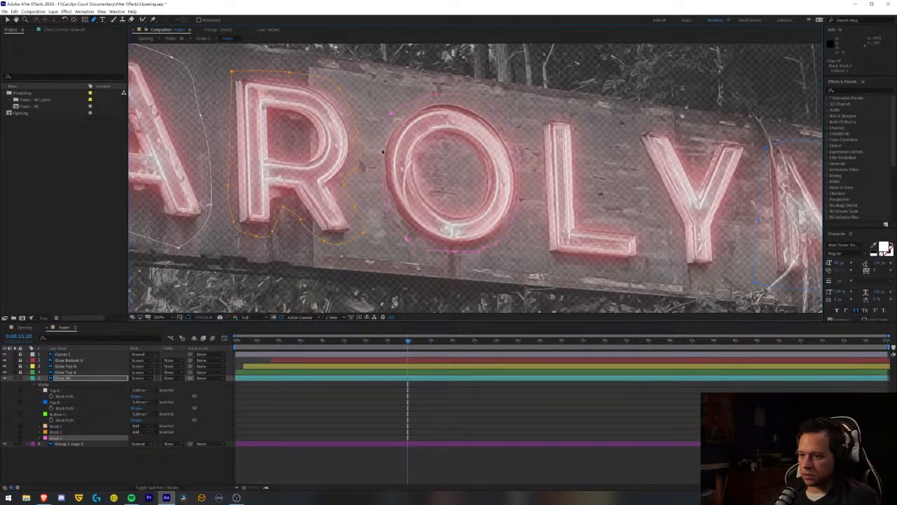
left_click(392, 113)
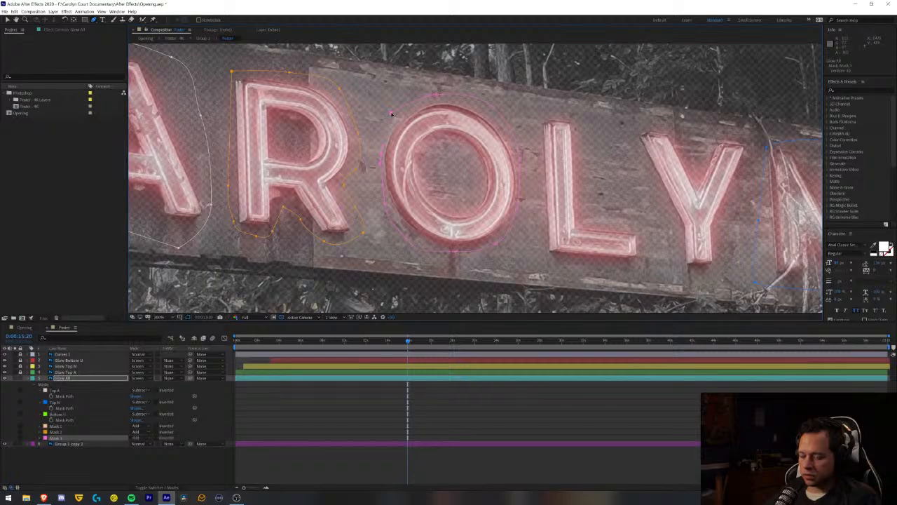
- Outline the L of CAROLYN with a closed Pen mask on Glow All, following its L-shaped contour
left_click_drag(535, 143, 373, 120)
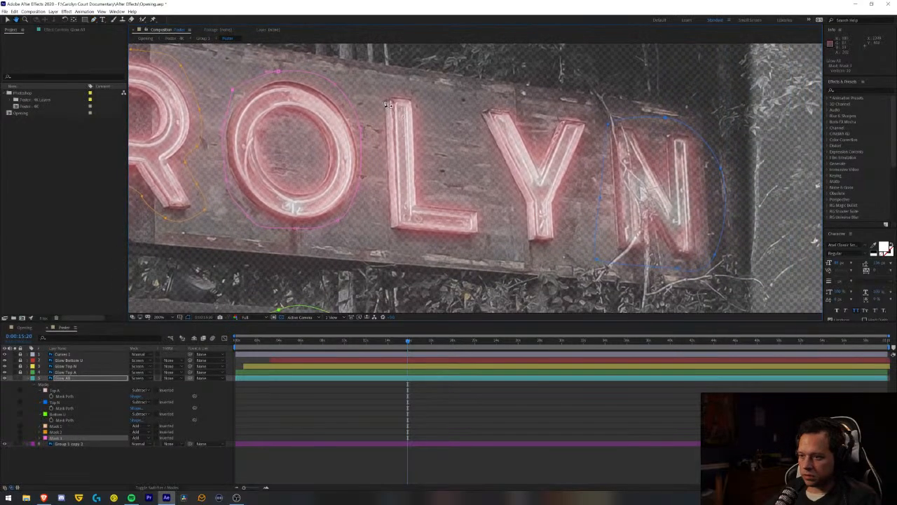
left_click(382, 90)
left_click(418, 93)
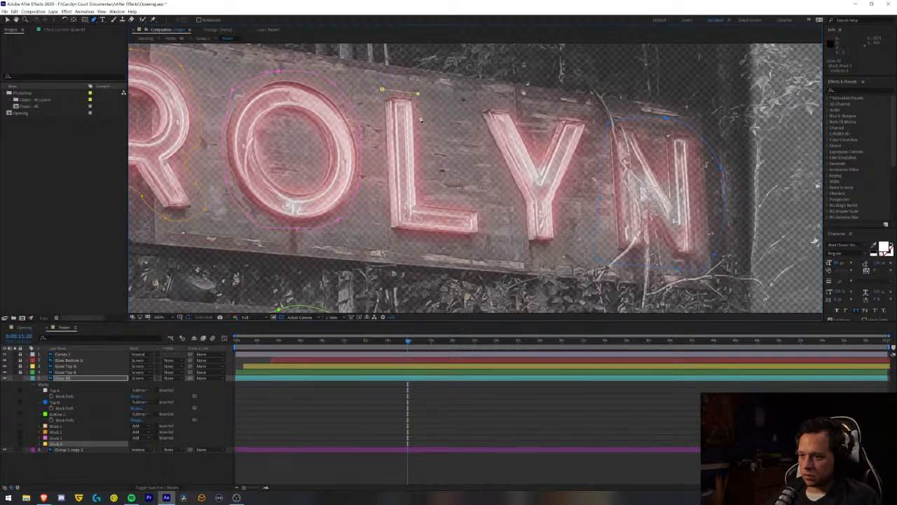
left_click(430, 170)
left_click(439, 191)
left_click(484, 202)
left_click(486, 243)
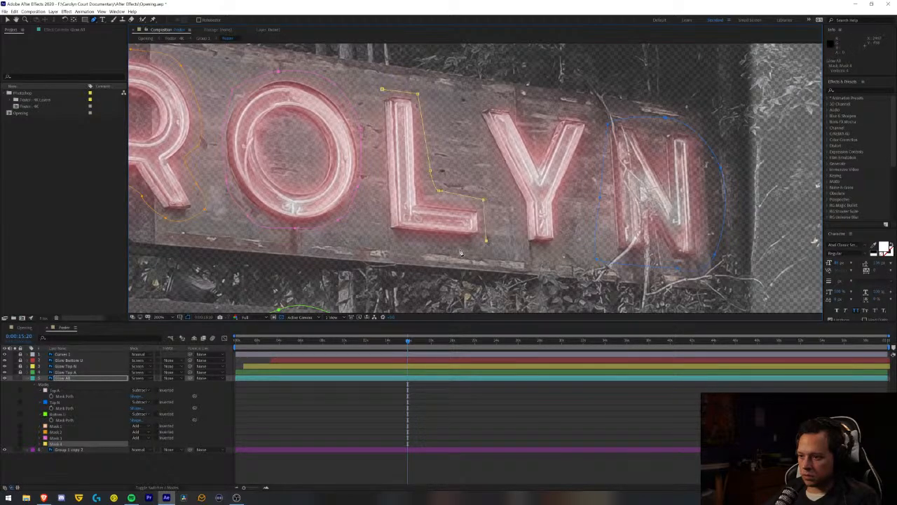
left_click(459, 250)
left_click(398, 241)
left_click(380, 203)
left_click(382, 90)
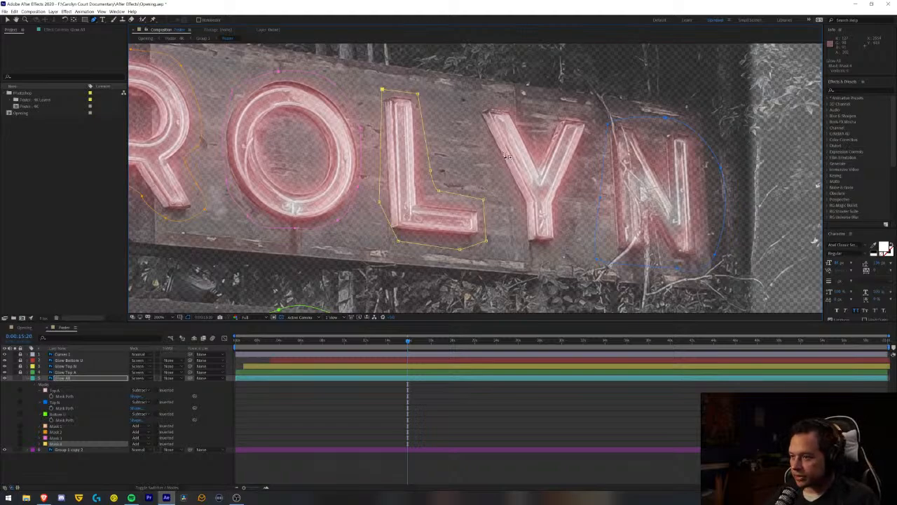
- Outline the Y of CAROLYN with a closed Pen mask on Glow All, including the notch between its arms
left_click(481, 103)
left_click(508, 103)
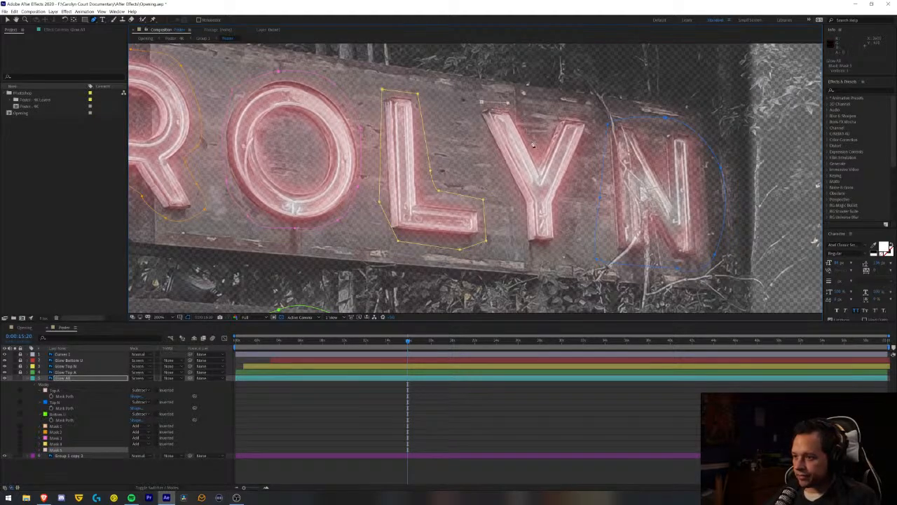
left_click(532, 141)
left_click(549, 112)
left_click(571, 108)
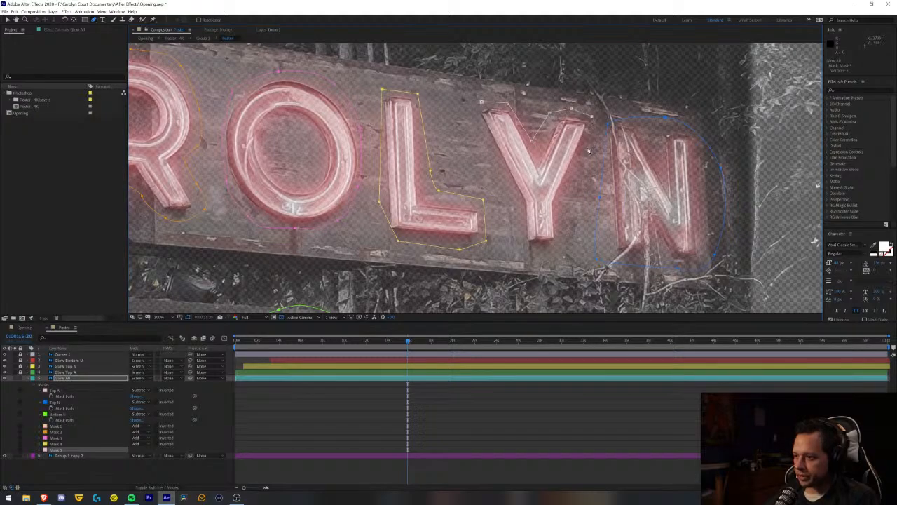
left_click(575, 195)
left_click(559, 242)
left_click(541, 250)
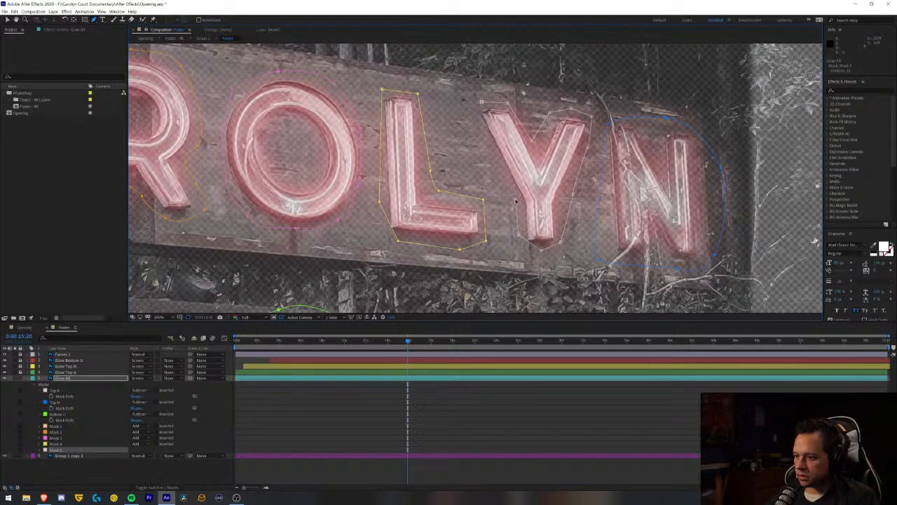
left_click(475, 104)
left_click(481, 102)
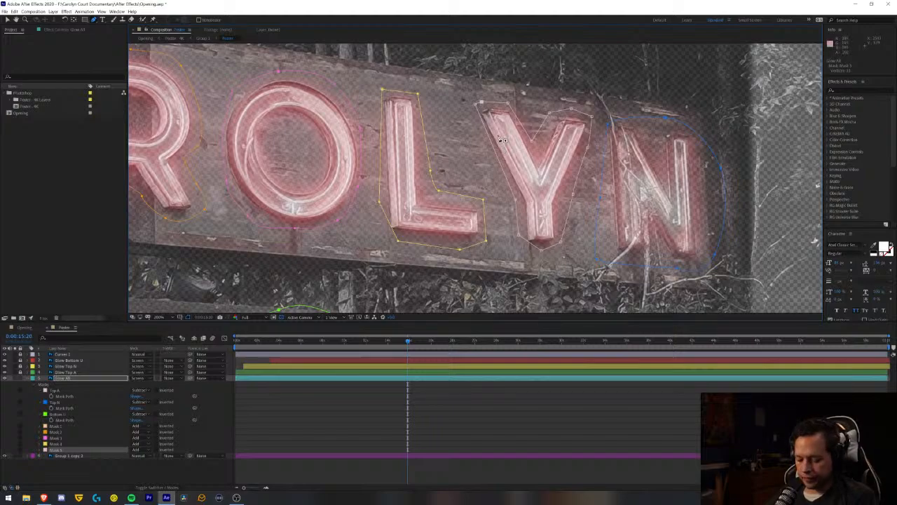
- Draw a closed Pen mask around the C of COURT on Glow All, tracing both its outer edge and inner opening
left_click_drag(401, 235, 588, 65)
left_click_drag(338, 193, 671, 148)
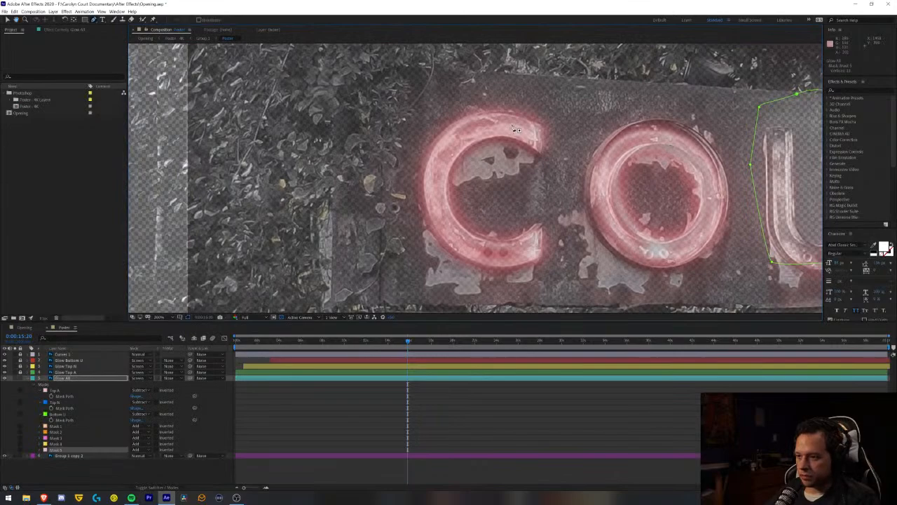
left_click(552, 126)
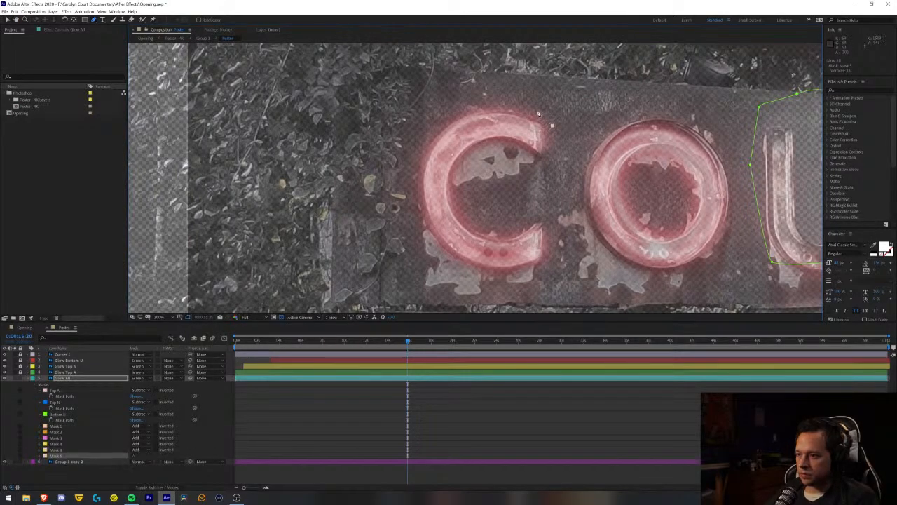
left_click(535, 109)
left_click(477, 105)
left_click(429, 127)
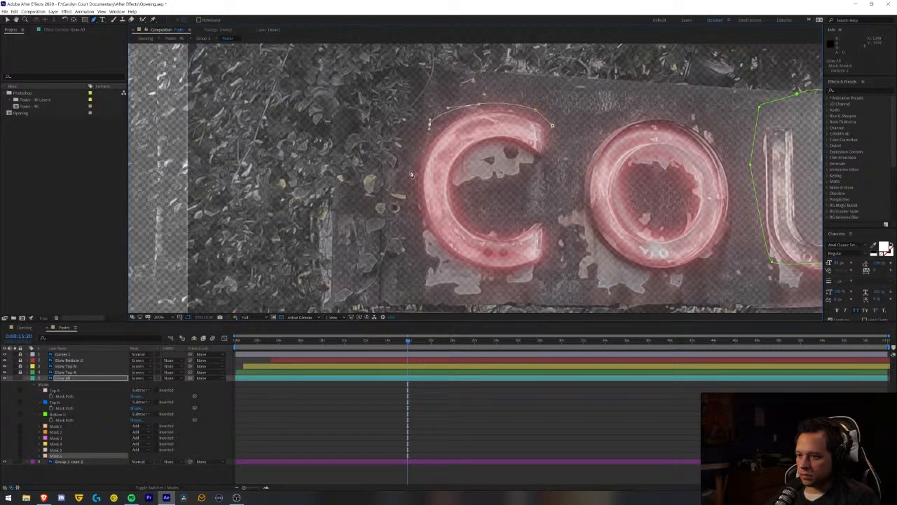
left_click(411, 172)
key("ctrl+z")
key("ctrl+z")
left_click_drag(429, 127, 427, 132)
left_click(411, 180)
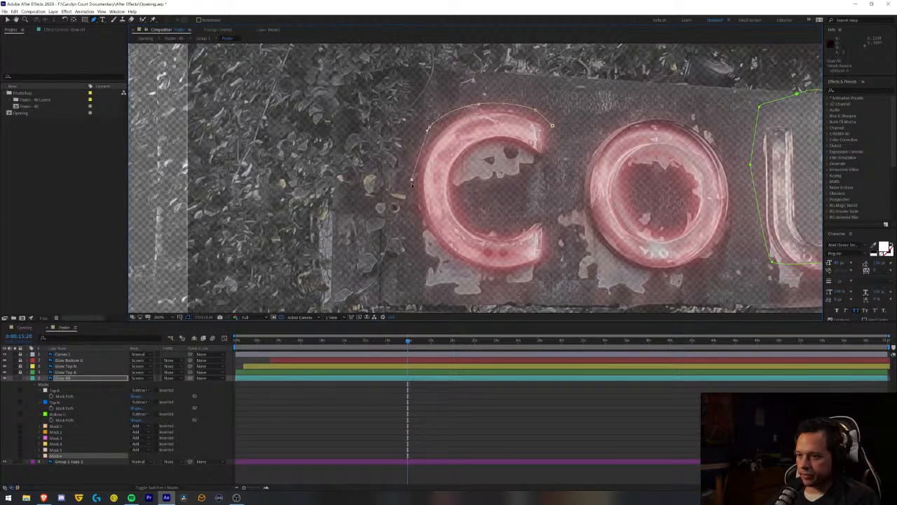
left_click(411, 223)
left_click(437, 271)
left_click(513, 278)
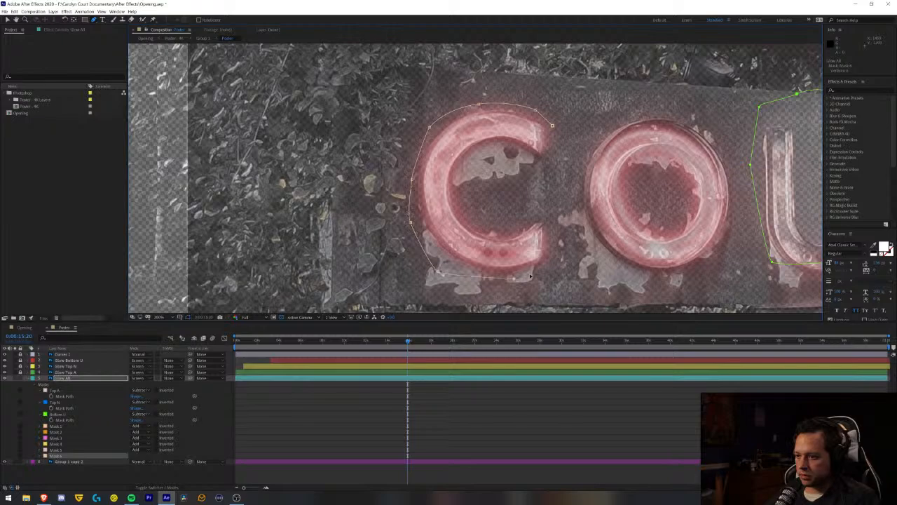
left_click(545, 266)
left_click(552, 225)
left_click(531, 208)
left_click(494, 216)
left_click(471, 197)
left_click(474, 163)
left_click(504, 151)
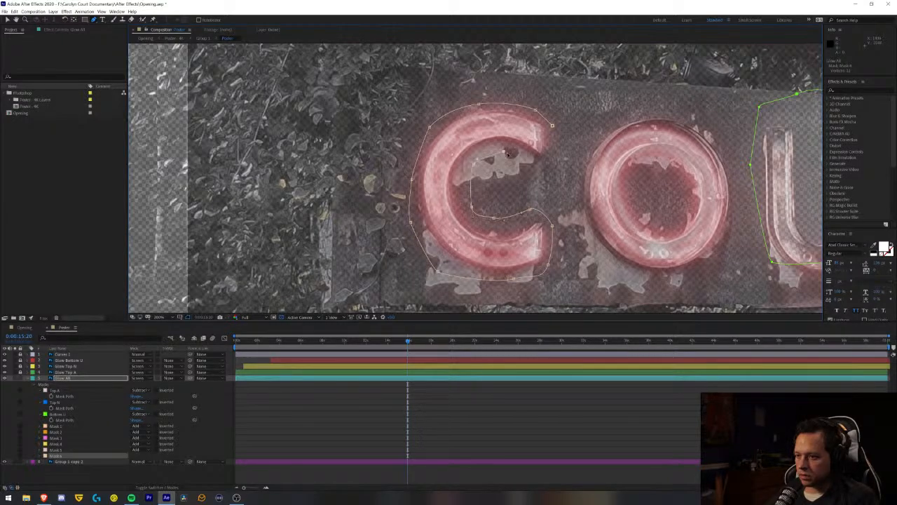
left_click(533, 166)
left_click(552, 127)
- Draw a closed, rounded Pen mask around the O of COURT on the Glow All layer
left_click_drag(593, 124, 411, 133)
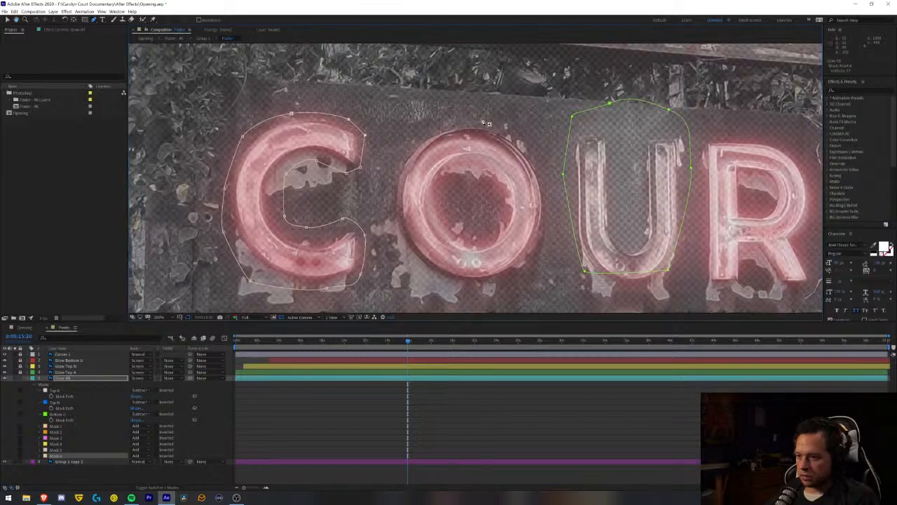
left_click(476, 123)
left_click(429, 127)
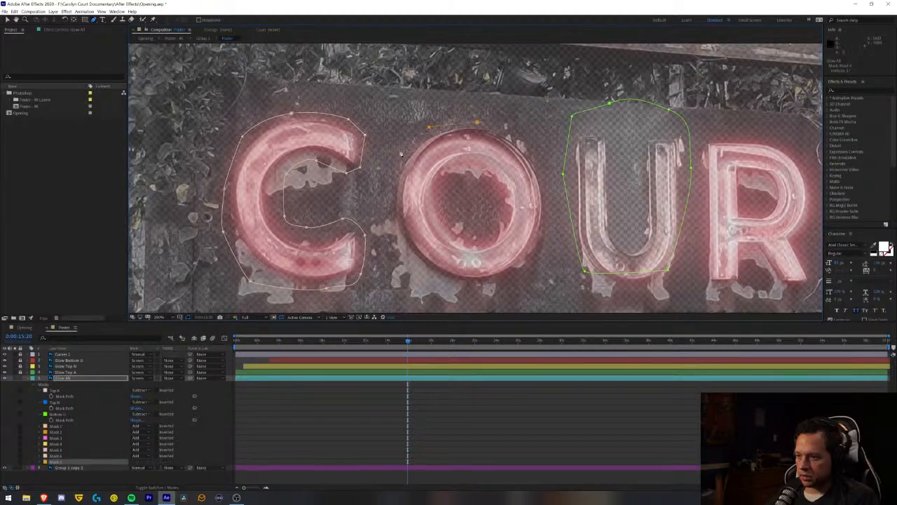
left_click(397, 246)
left_click(490, 288)
left_click(545, 239)
left_click(549, 196)
left_click(479, 123)
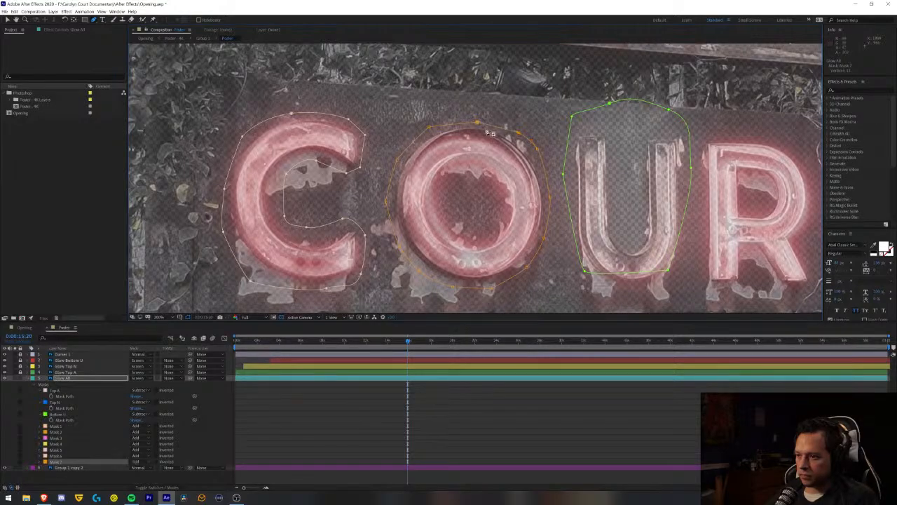
- Outline the R of COURT with a closed Pen mask on Glow All, following its rounded bowl and legs
left_click_drag(625, 173, 373, 145)
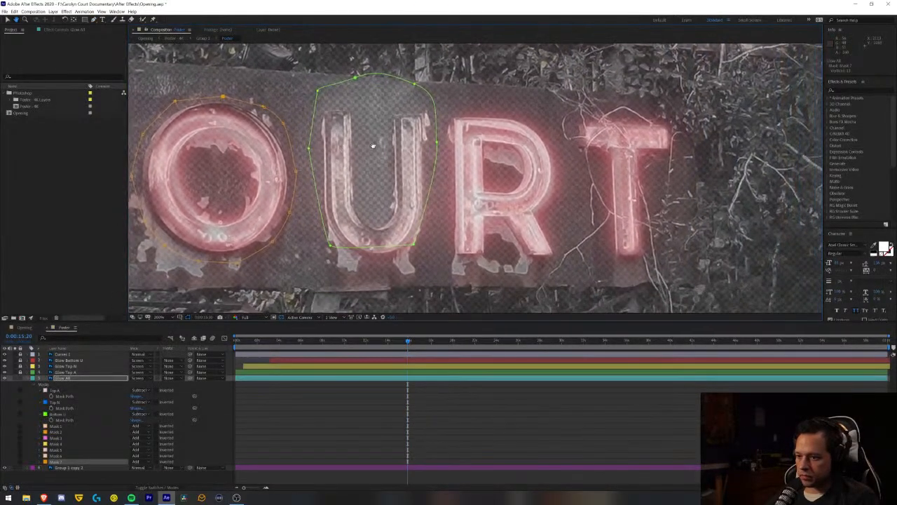
left_click(456, 108)
left_click(484, 108)
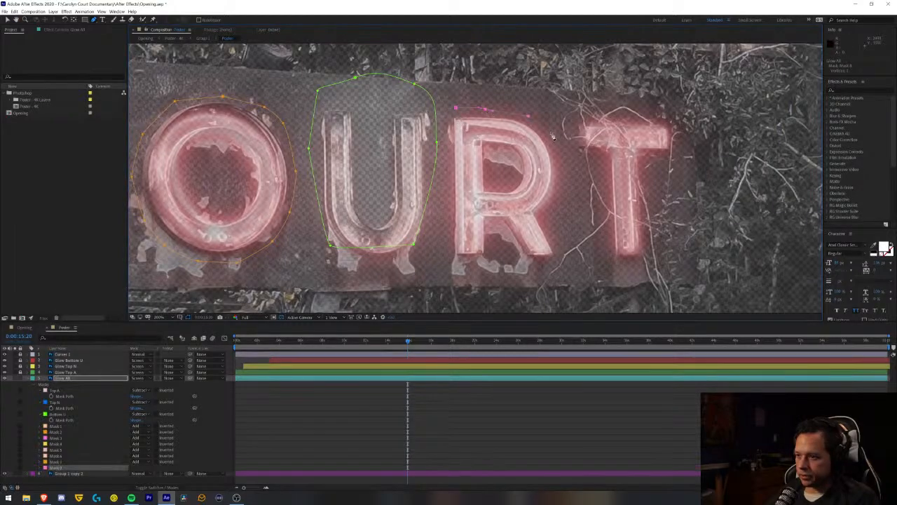
left_click_drag(558, 148, 558, 170)
left_click(554, 215)
left_click(558, 240)
left_click(559, 260)
left_click(491, 255)
left_click(456, 108)
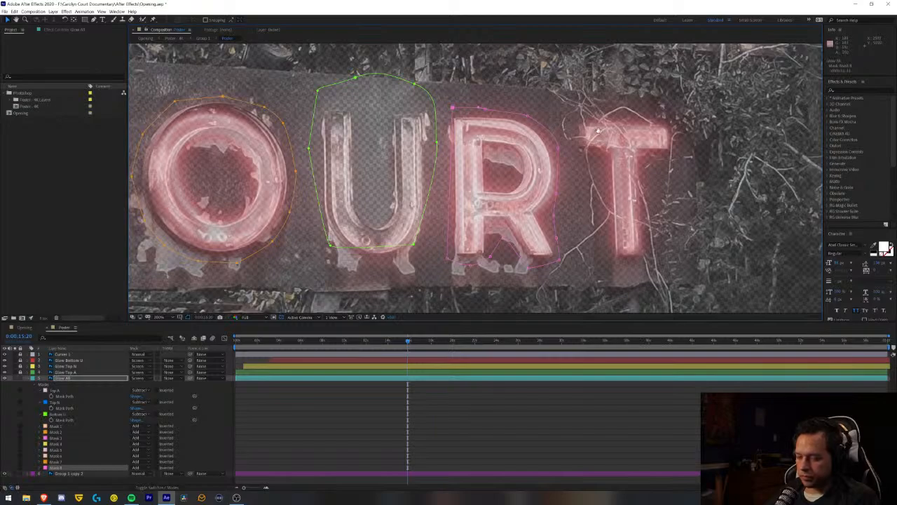
- Draw a closed Pen mask around the T of COURT on Glow All, following its crossbar and stem
scroll(552, 124, "right", 5)
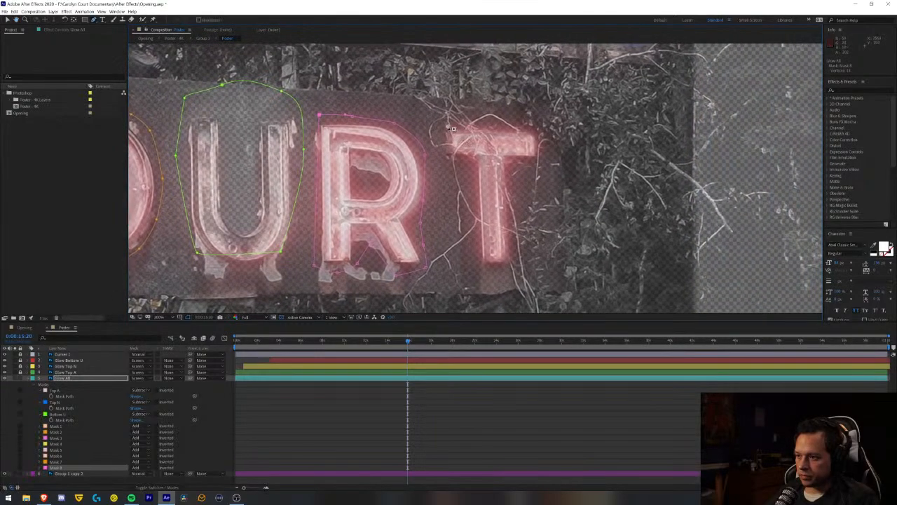
left_click(451, 120)
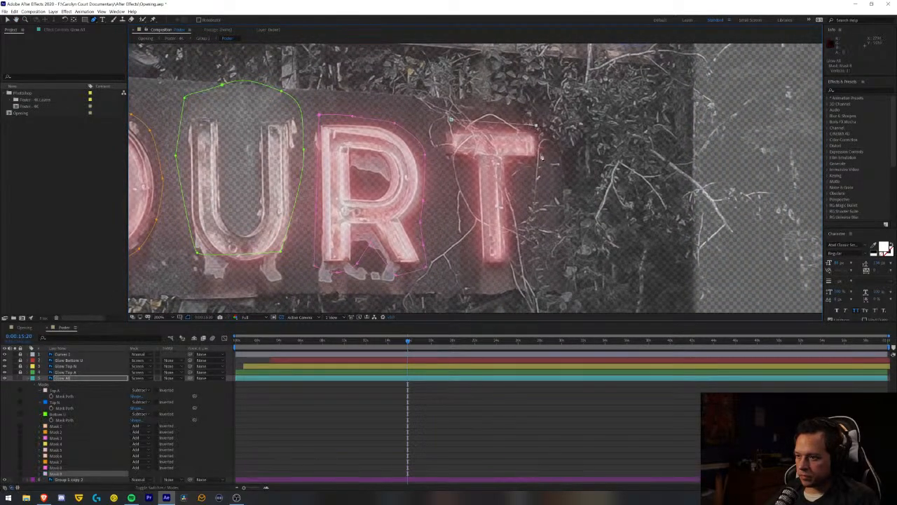
left_click(517, 169)
left_click(482, 271)
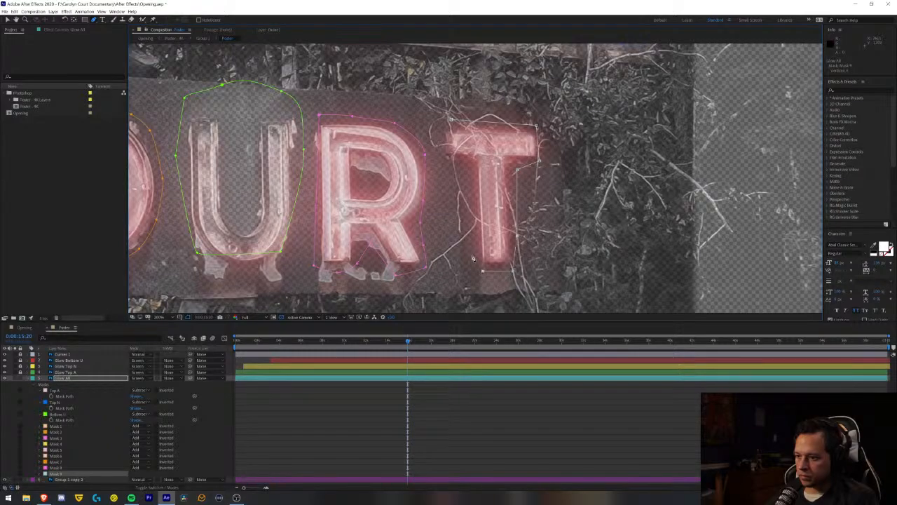
left_click(468, 174)
left_click(442, 163)
left_click(449, 121)
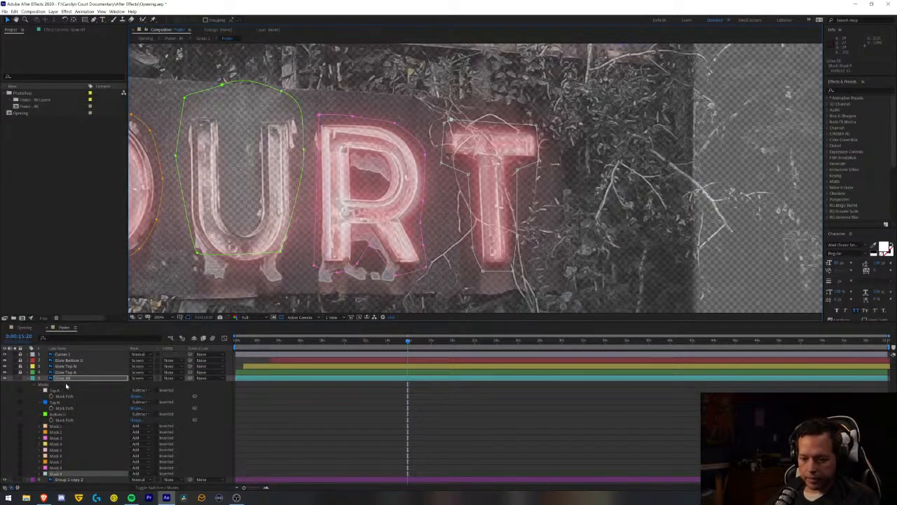
- Reveal the Mask Feather values on Glow All and set the feather of Masks 1 through 4 to 100 pixels
key("f")
scroll(252, 414, "down", 3)
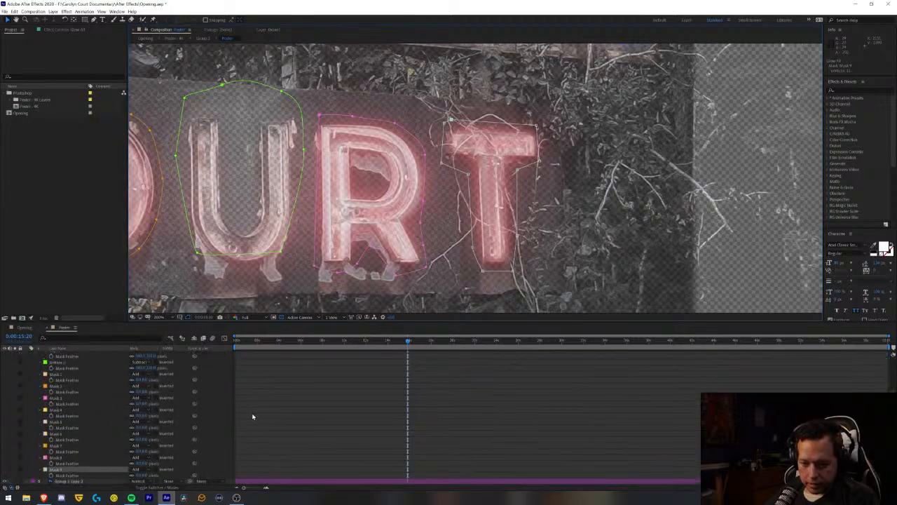
left_click(140, 379)
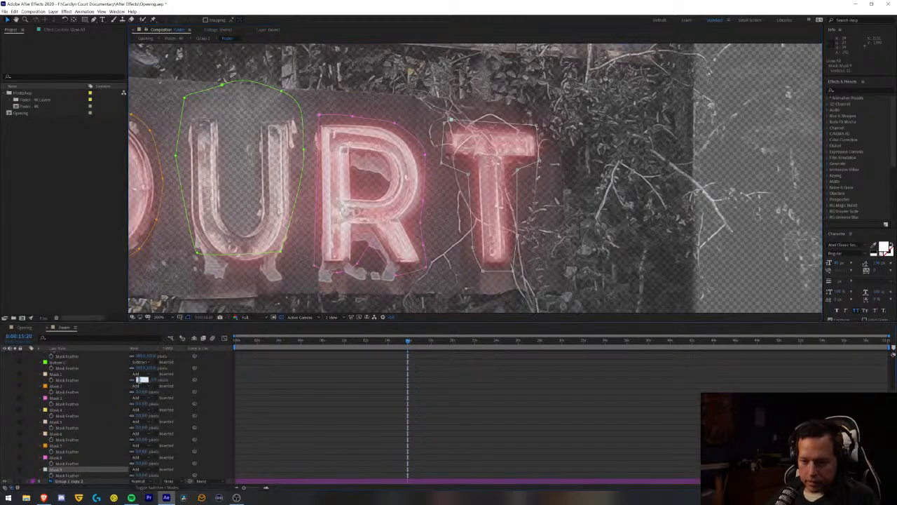
key("Return")
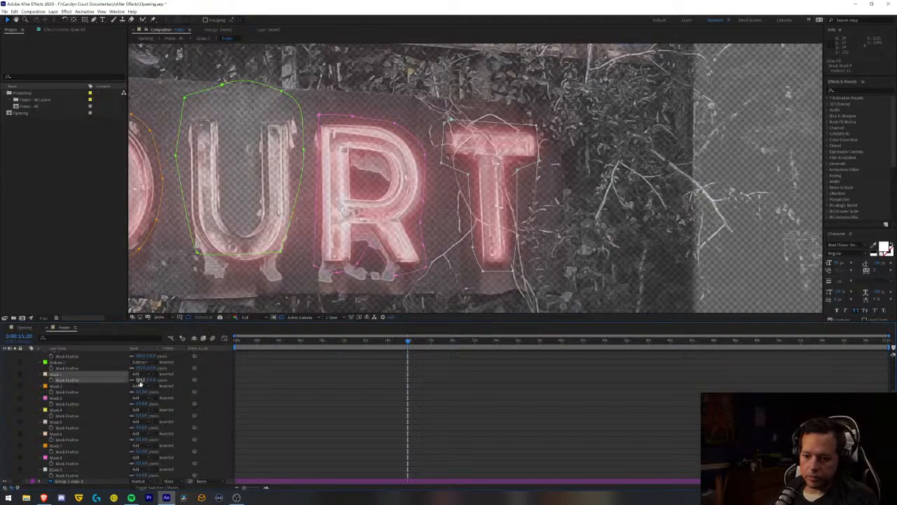
left_click(138, 392)
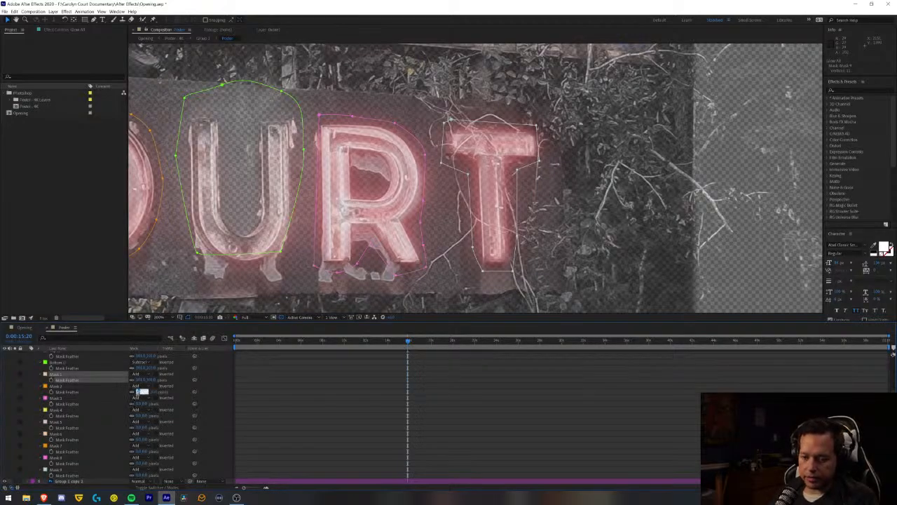
key("Return")
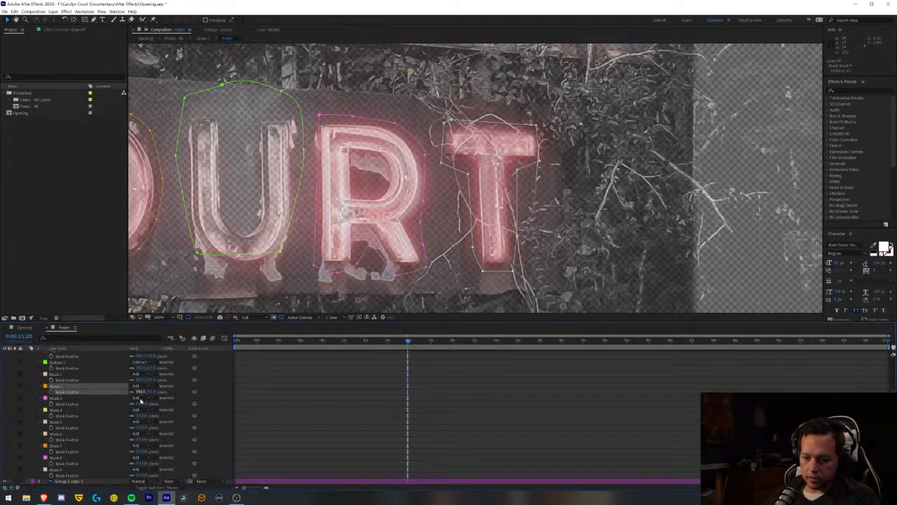
left_click(140, 403)
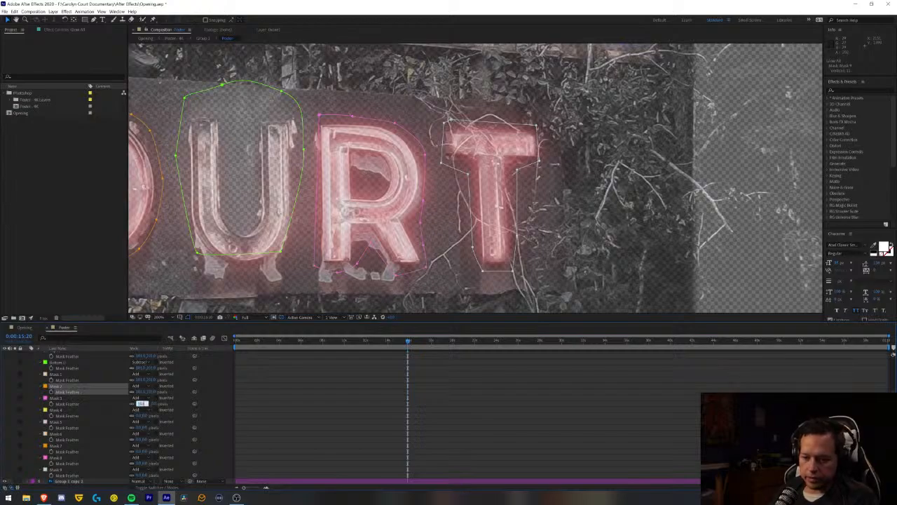
key("Return")
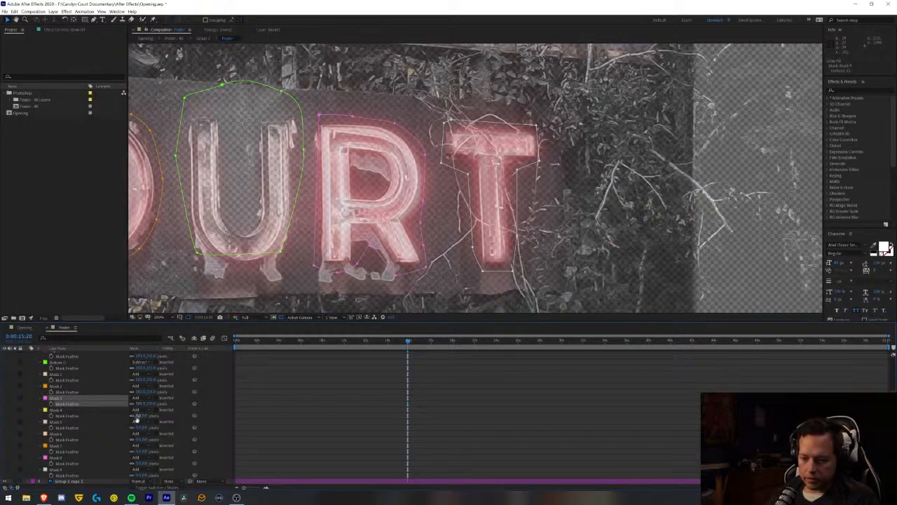
left_click(137, 417)
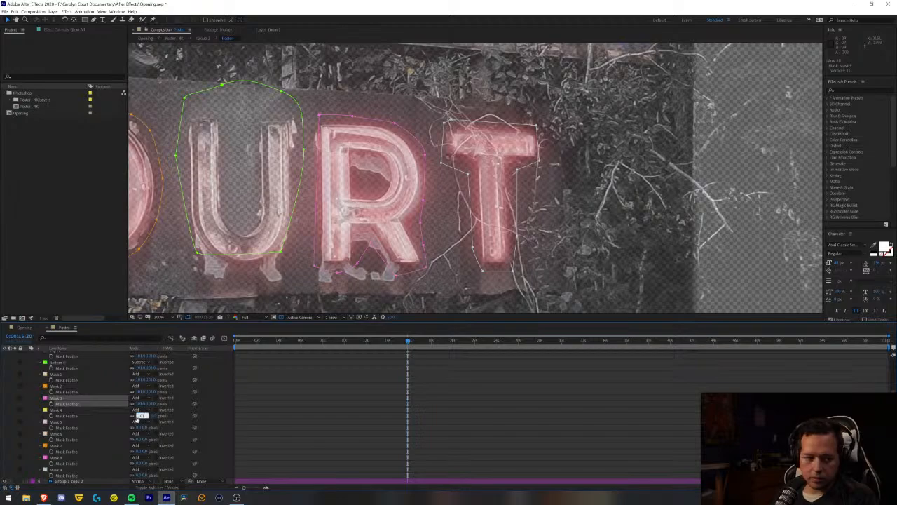
key("Return")
- Set the Mask Feather of Masks 5 through 9 on Glow All to 100 pixels
left_click(140, 427)
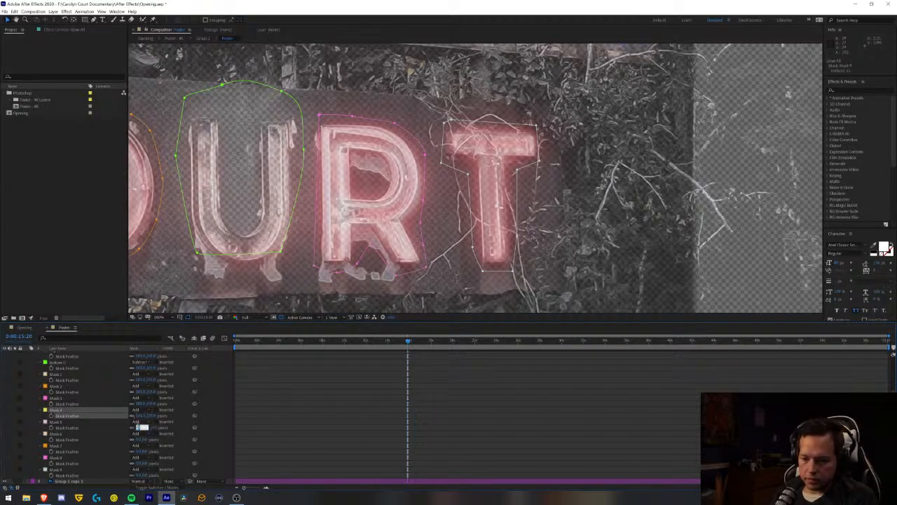
key("Return")
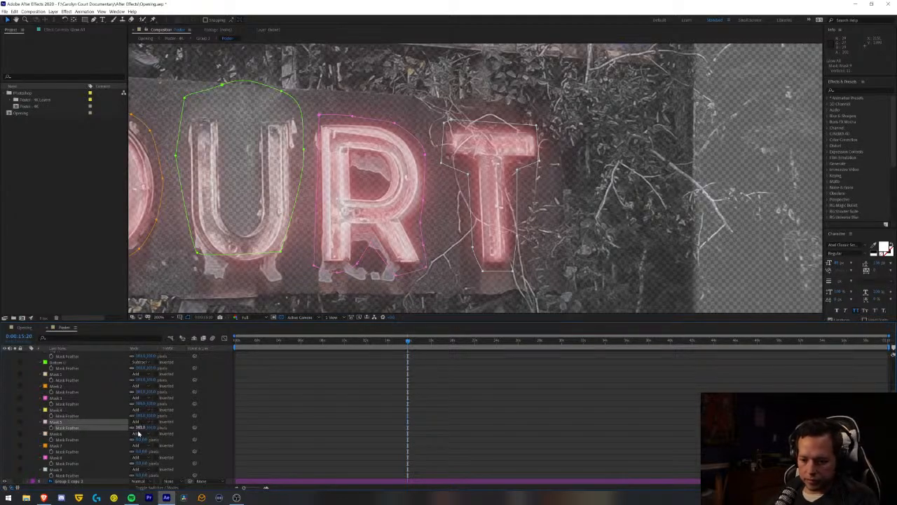
left_click(140, 439)
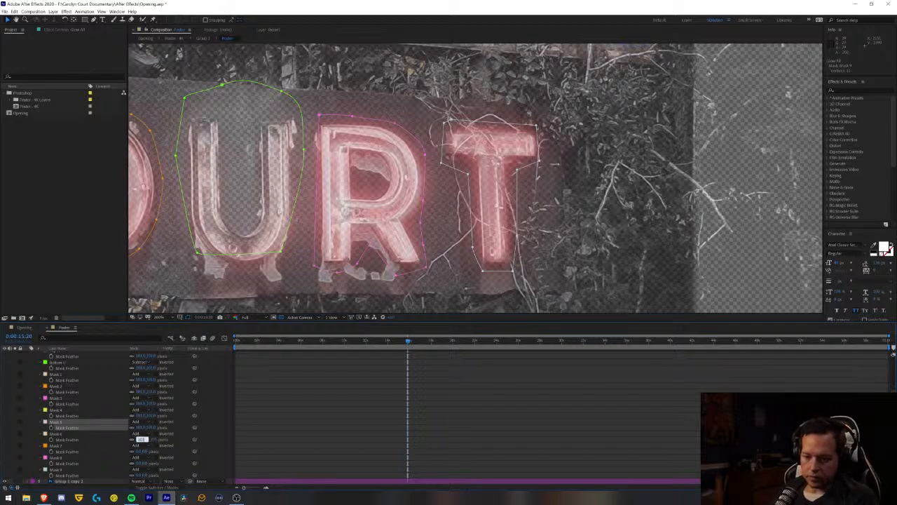
key("Return")
left_click(139, 451)
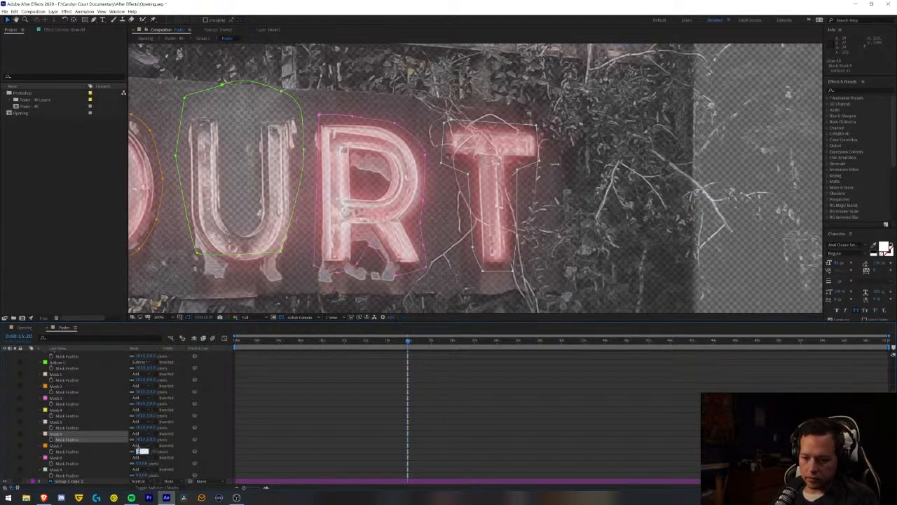
key("Return")
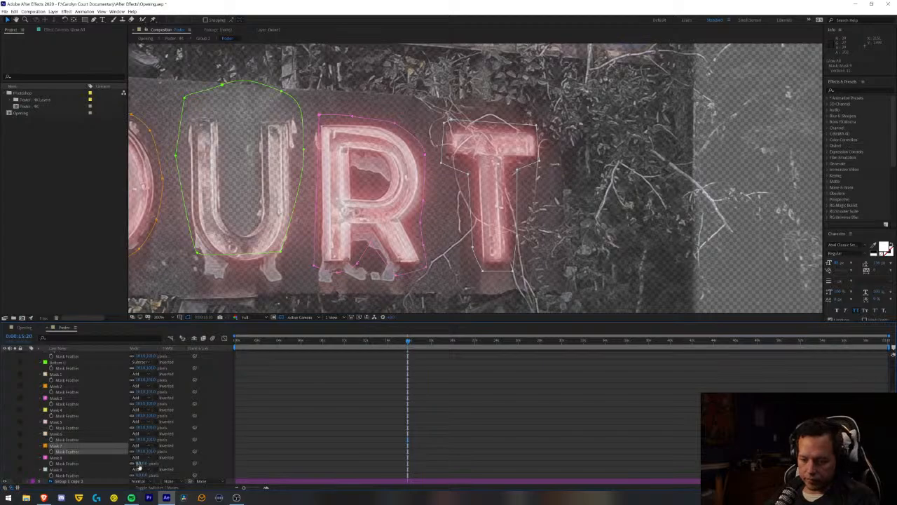
left_click(139, 463)
key("Return")
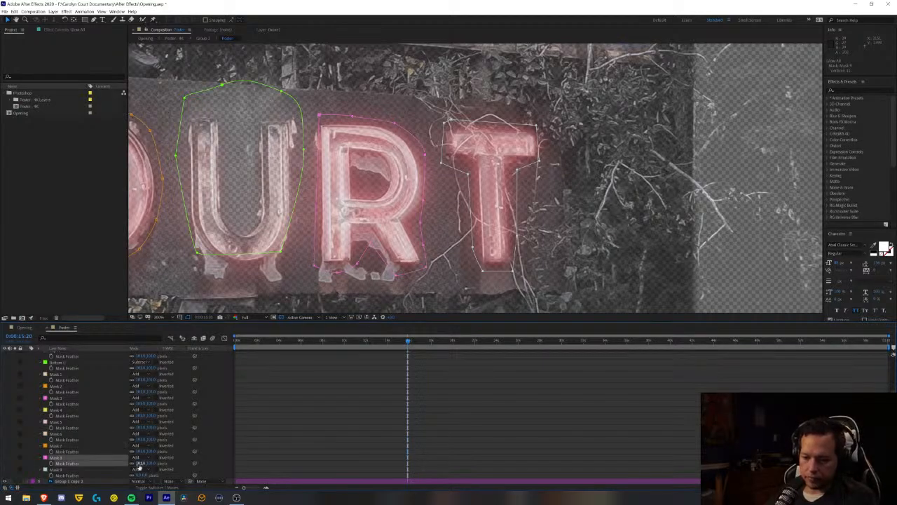
left_click(140, 475)
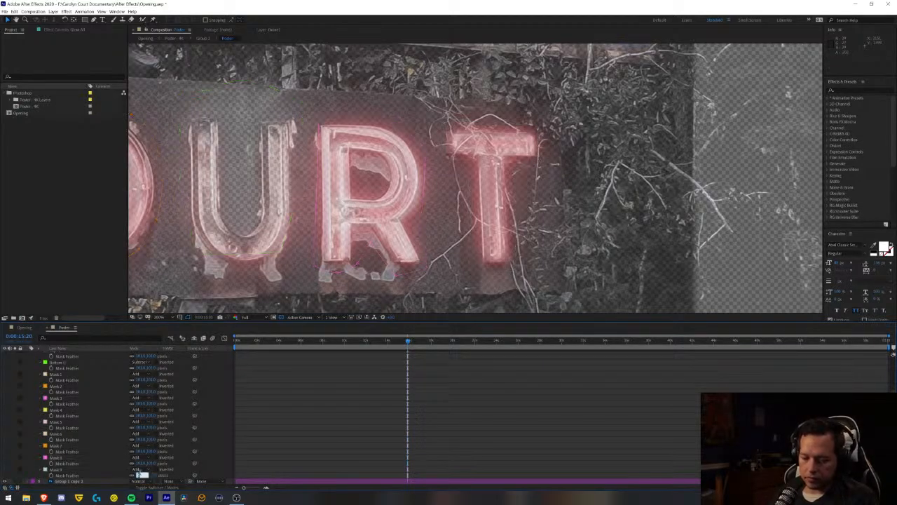
key("Return")
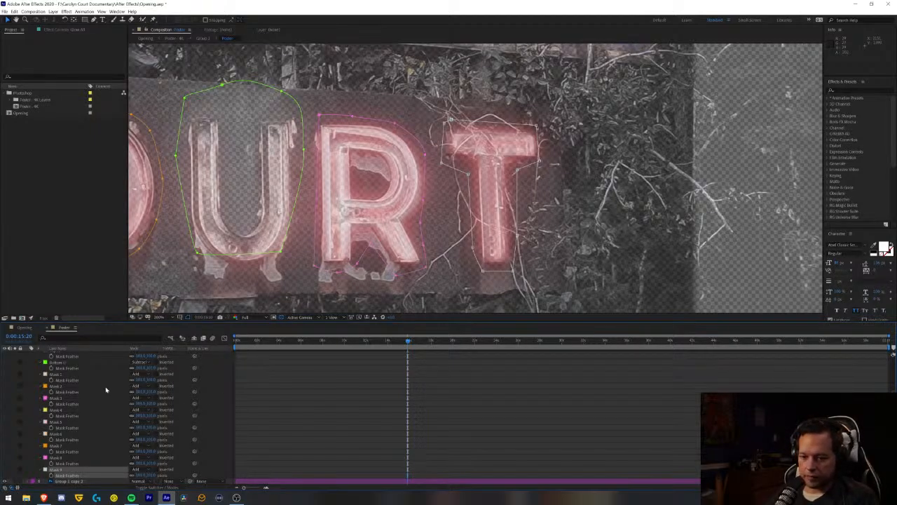
- Reshape the Bottom U mask on Glow All, lowering its upper point and extending its two bottom corners below the letter
scroll(102, 392, "up", 5)
scroll(99, 393, "down", 1)
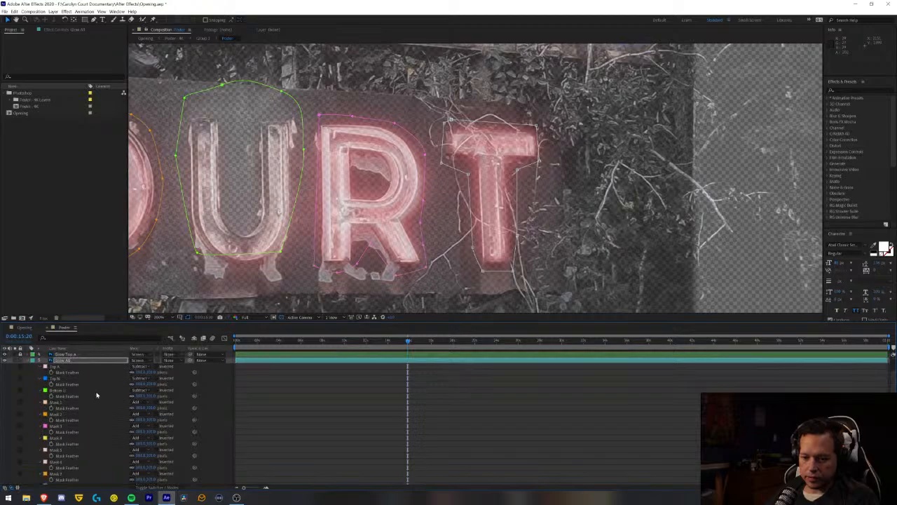
left_click(63, 403)
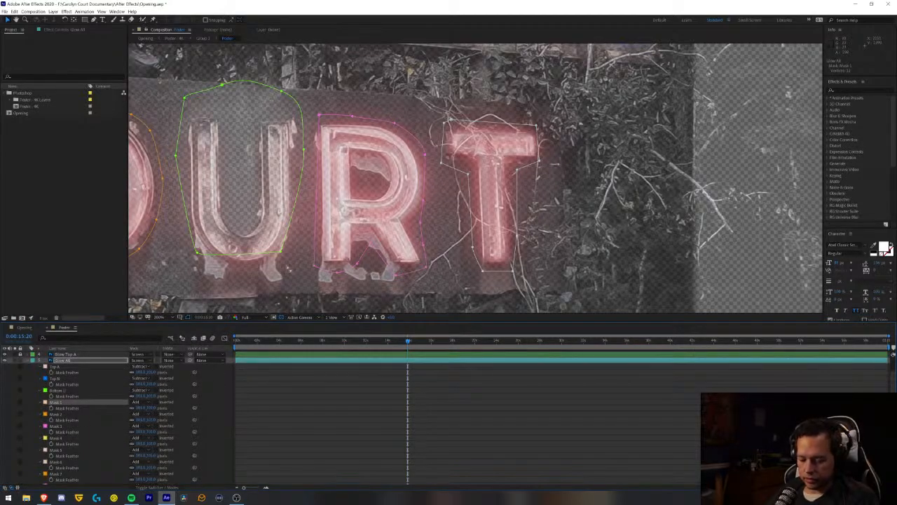
key("space")
left_click_drag(251, 145, 450, 161)
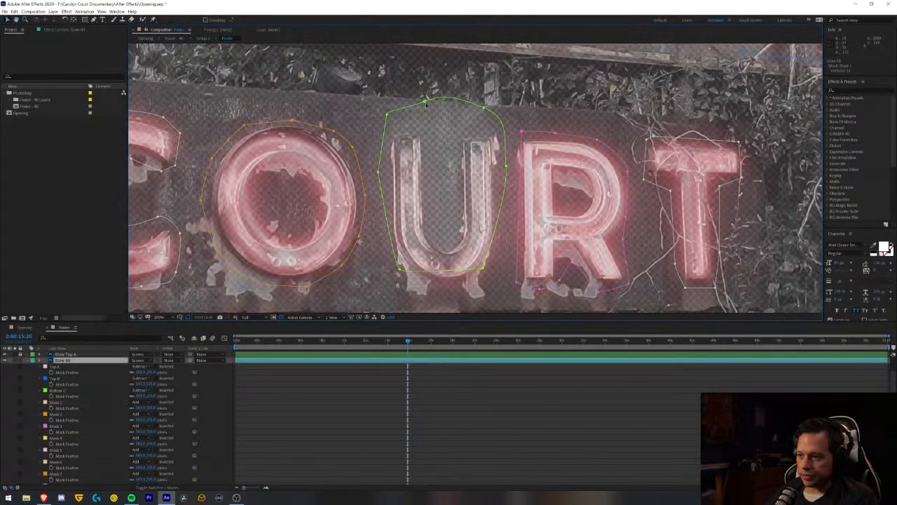
left_click_drag(425, 103, 425, 109)
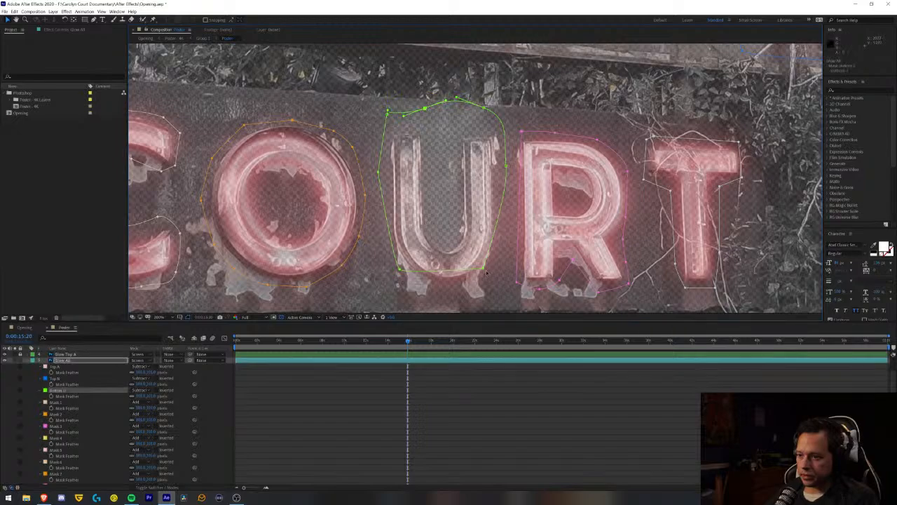
left_click_drag(483, 270, 484, 281)
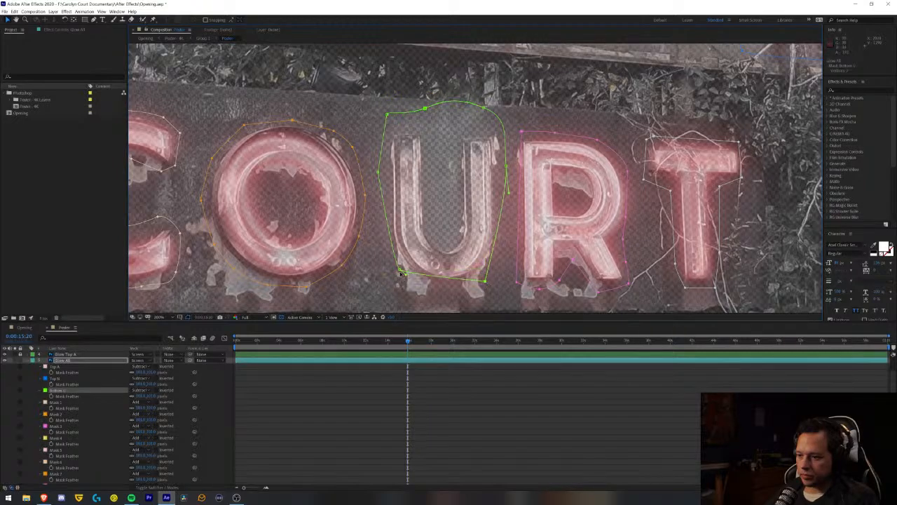
left_click_drag(399, 272, 400, 288)
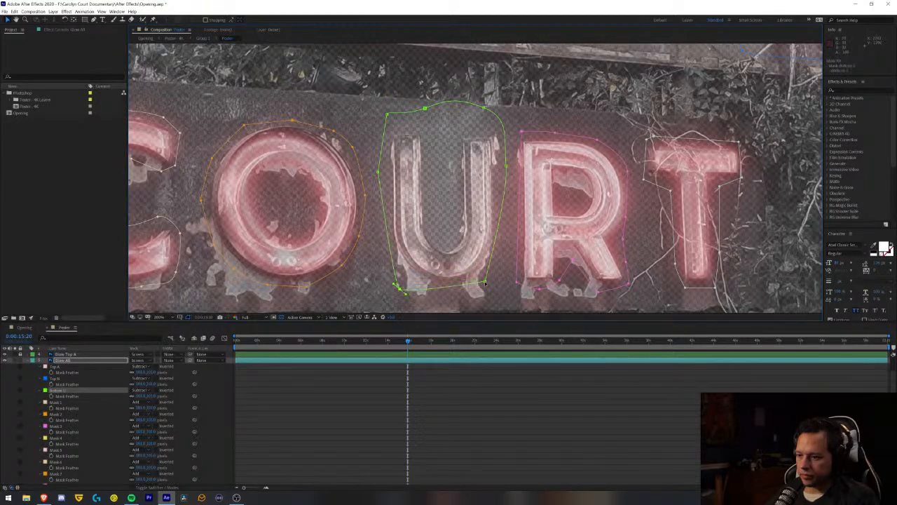
left_click_drag(485, 281, 493, 287)
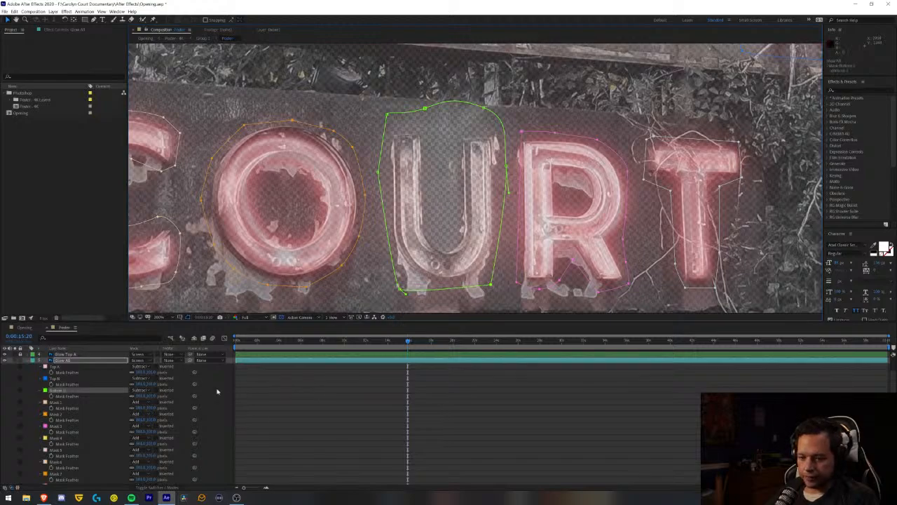
- Return the playhead to the composition start and adjust the lower-left contour of Mask 1 around the C of CAROLYN
left_click(60, 361)
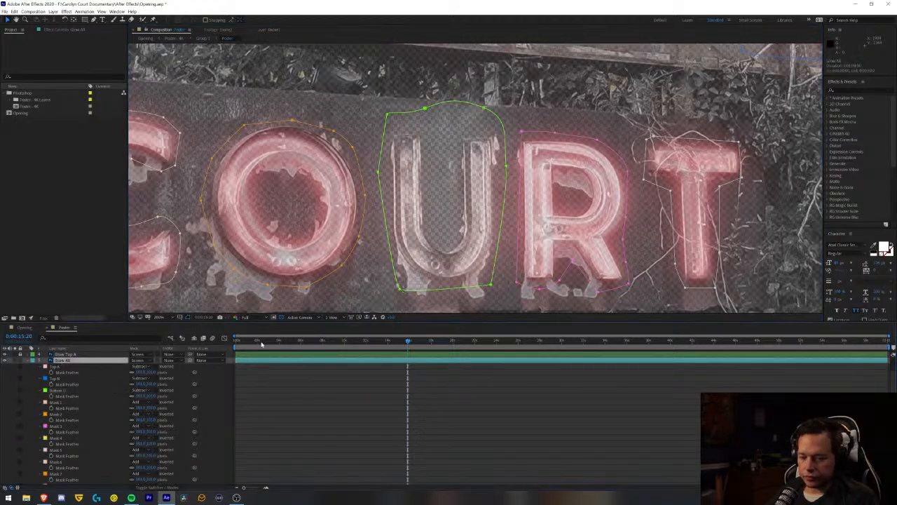
left_click_drag(261, 344, 236, 344)
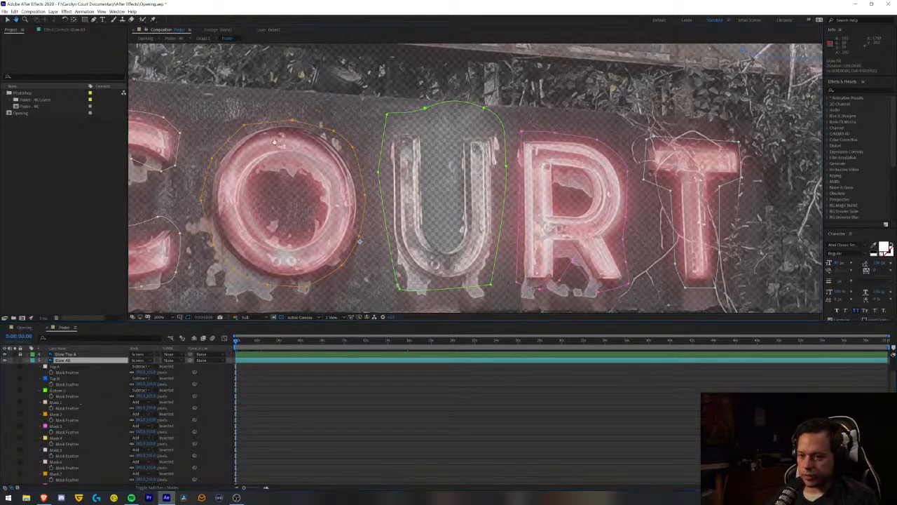
left_click_drag(288, 161, 494, 273)
left_click_drag(294, 134, 518, 264)
left_click_drag(424, 237, 433, 259)
left_click_drag(344, 228, 377, 235)
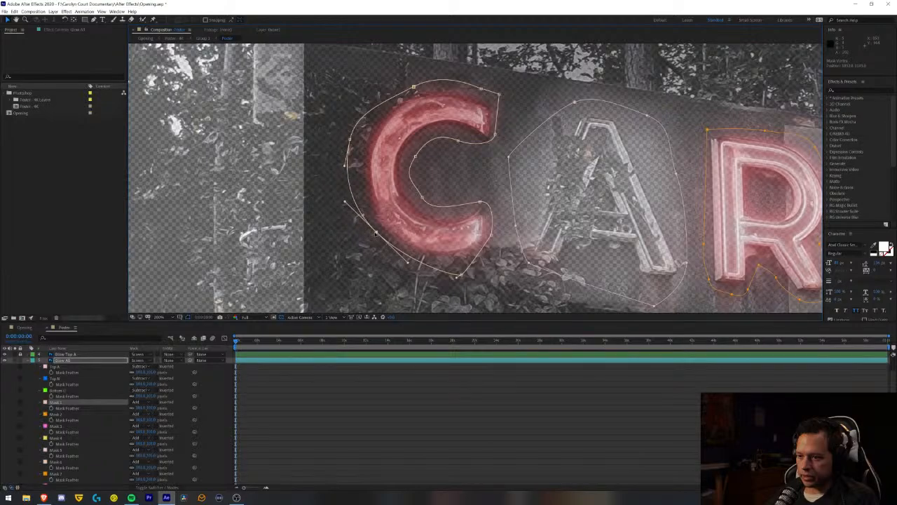
left_click(60, 403)
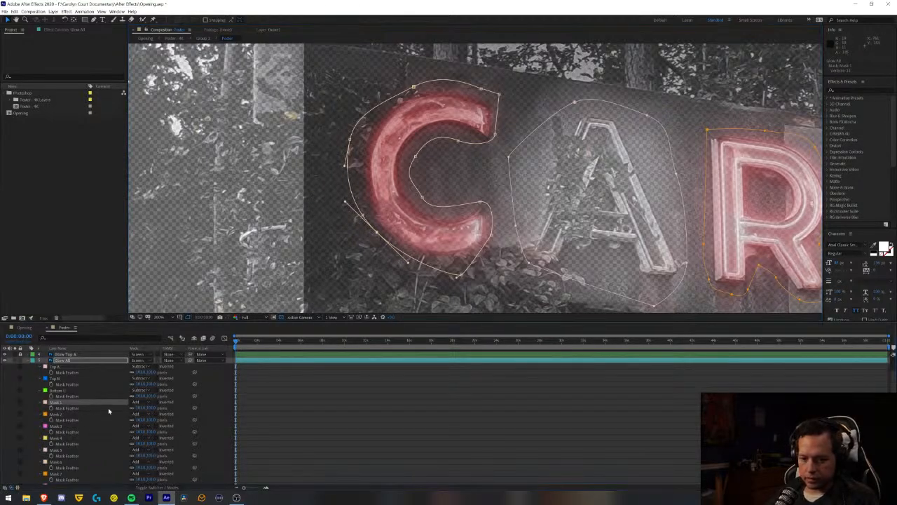
key("F2")
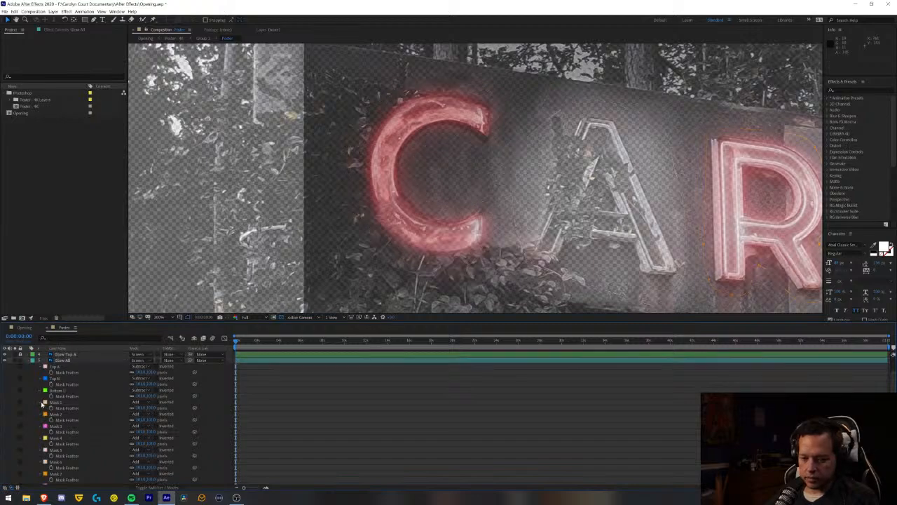
- Reveal all properties of Mask 1 on Glow All and test how its Mask Opacity affects the C of CAROLYN
left_click(42, 404)
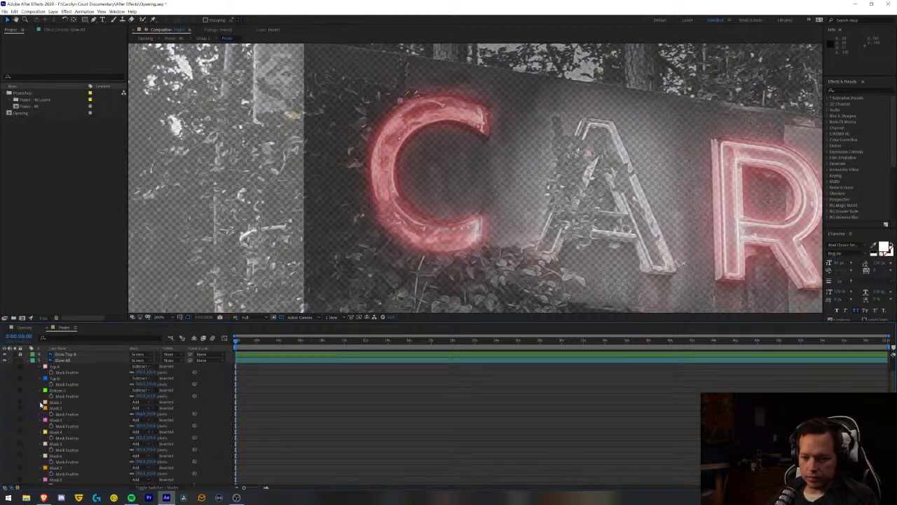
left_click(41, 403)
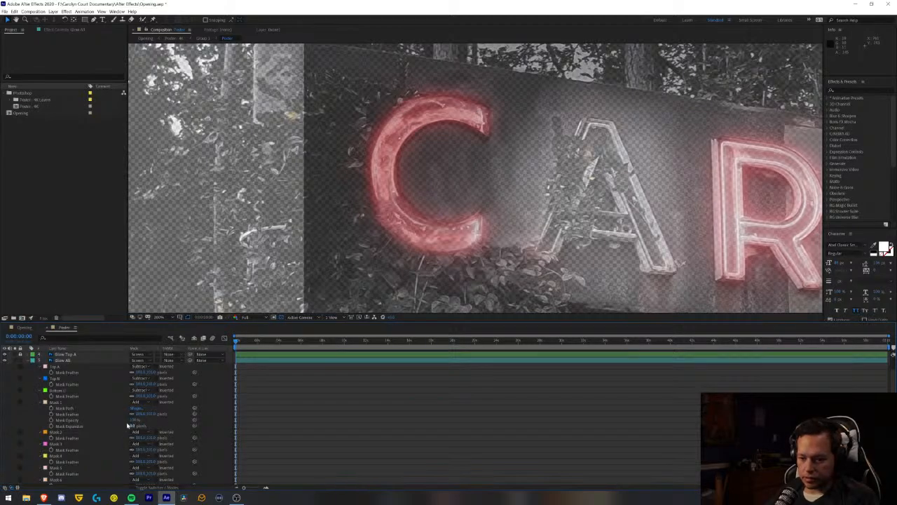
left_click(92, 420)
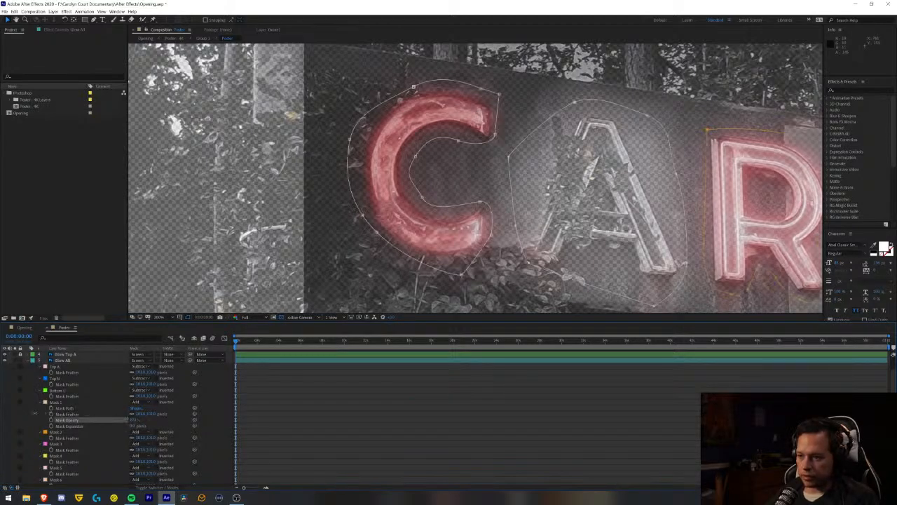
left_click_drag(2, 412, 2, 413)
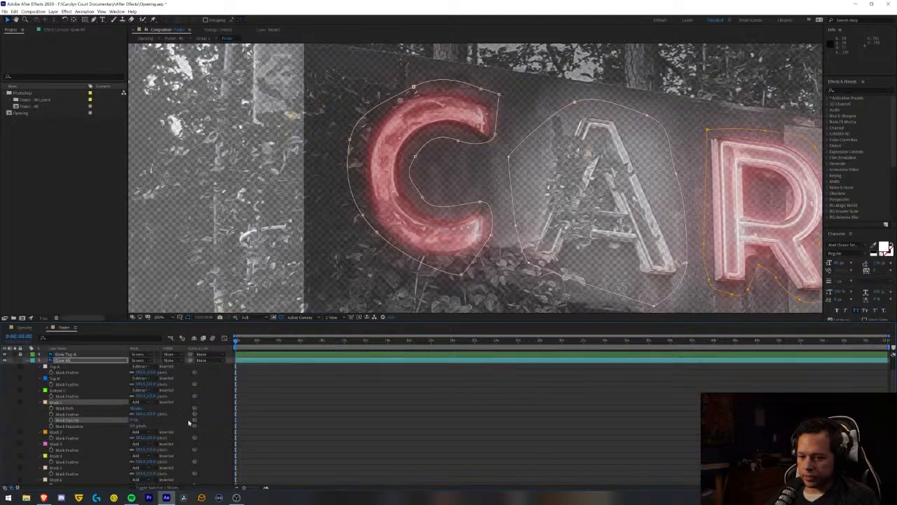
- Compare the Add and Subtract modes on Mask 1 and set the mask to Subtract
left_click(146, 405)
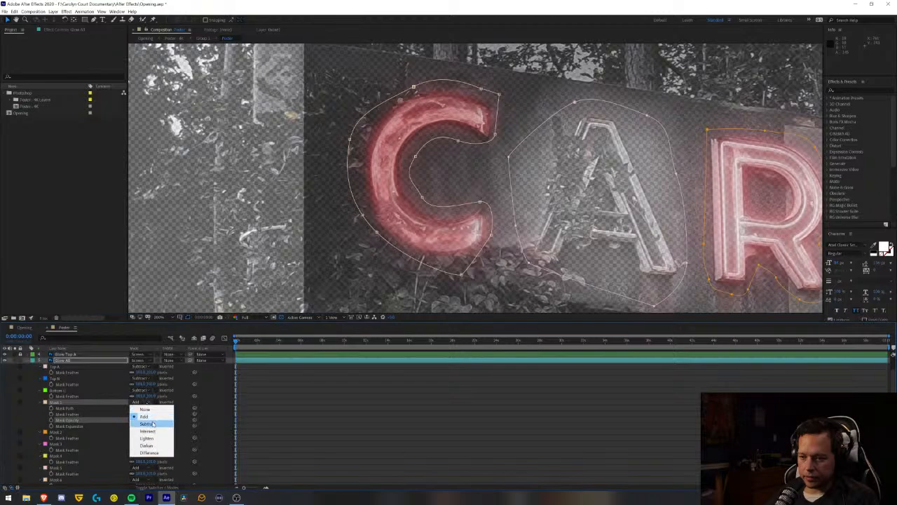
left_click(150, 418)
left_click(142, 403)
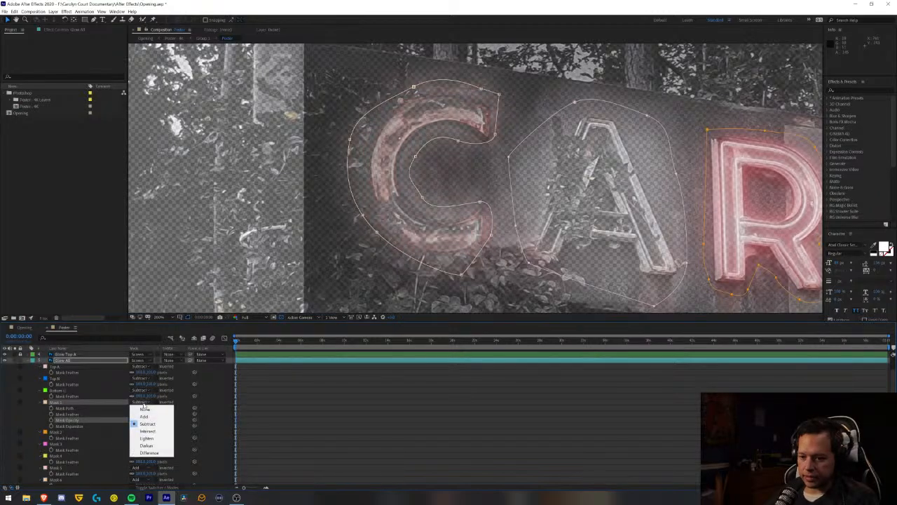
left_click(171, 414)
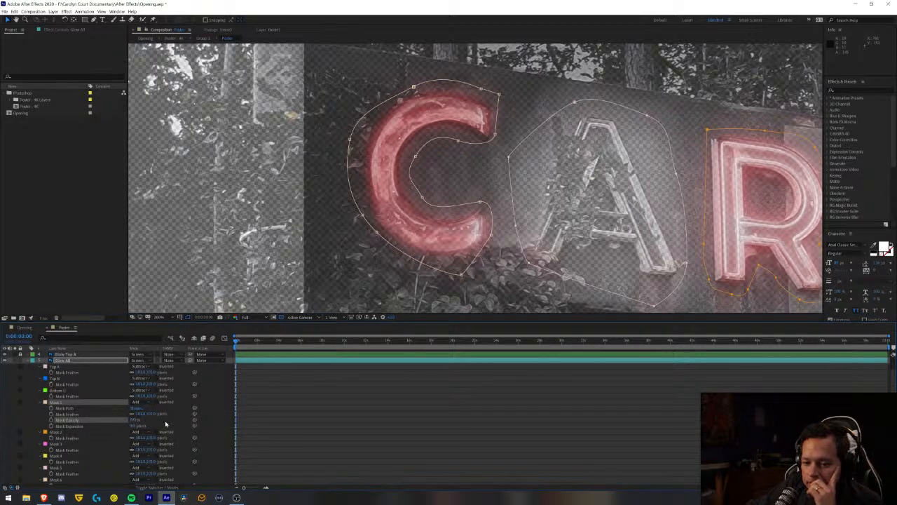
left_click(139, 402)
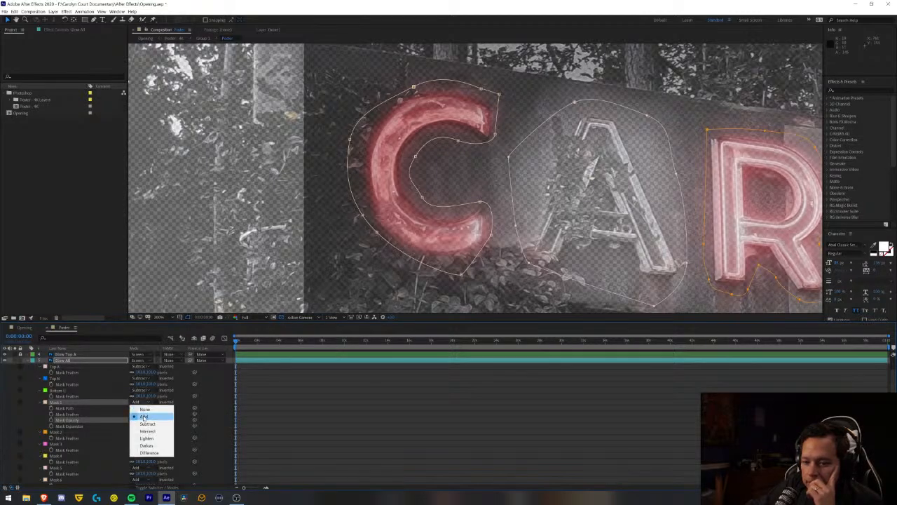
left_click(133, 420)
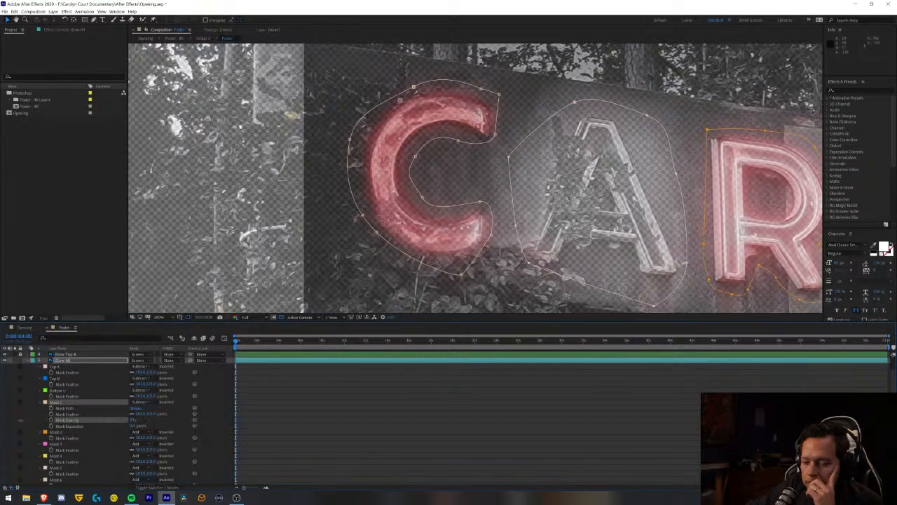
- Test Mask 1's opacity range in Subtract mode and reduce its Mask Feather to tighten the edge around the C
left_click_drag(96, 423, 112, 423)
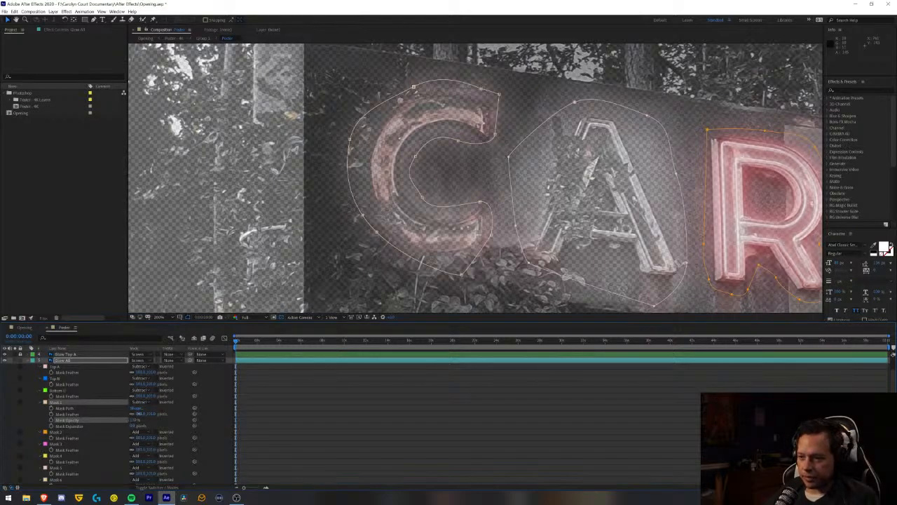
left_click_drag(138, 414, 97, 411)
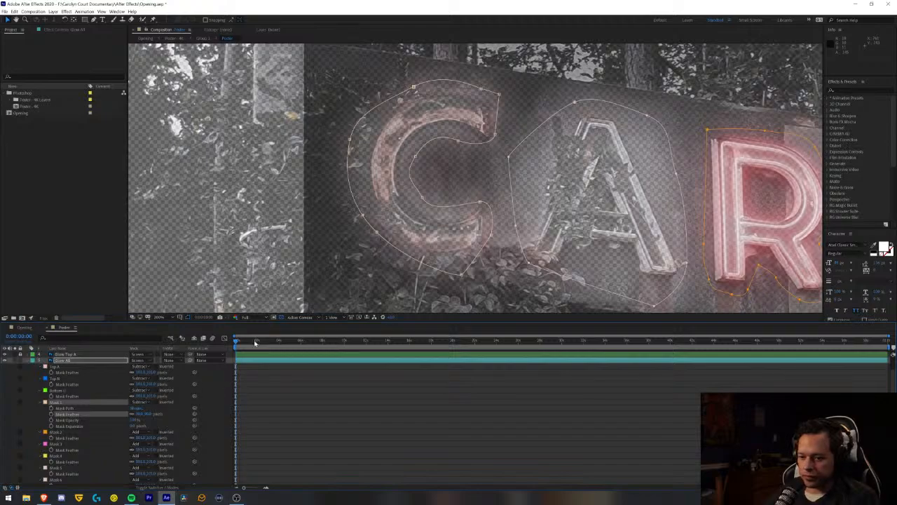
- Keyframe Mask 1's Mask Opacity at 100% at 0:00:07:23 and 0% at 0:00:10:00, and save the project
left_click_drag(255, 342, 321, 380)
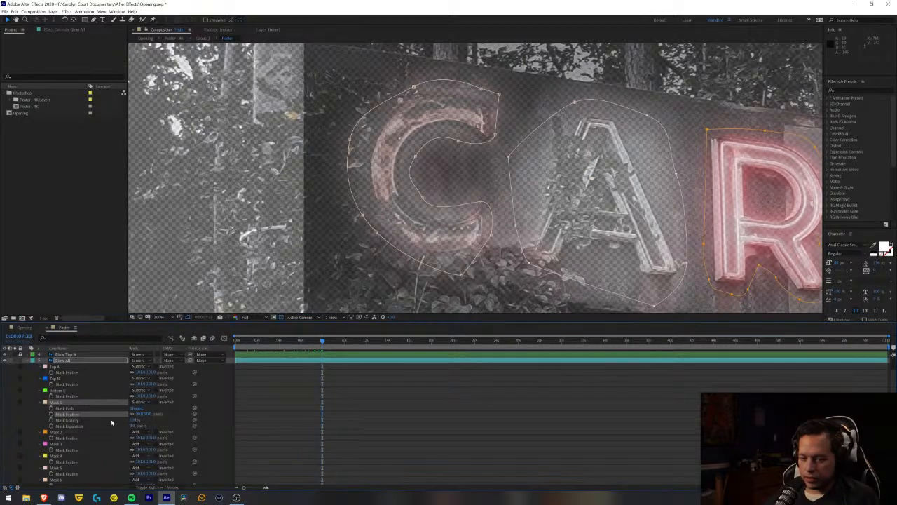
left_click(51, 421)
left_click_drag(330, 345, 343, 354)
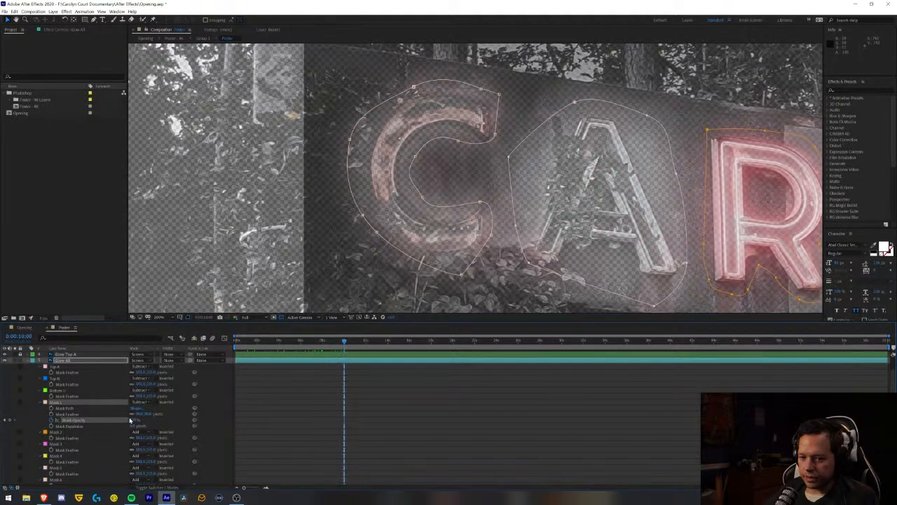
left_click(93, 422)
left_click_drag(134, 420, 63, 420)
key("ctrl+s")
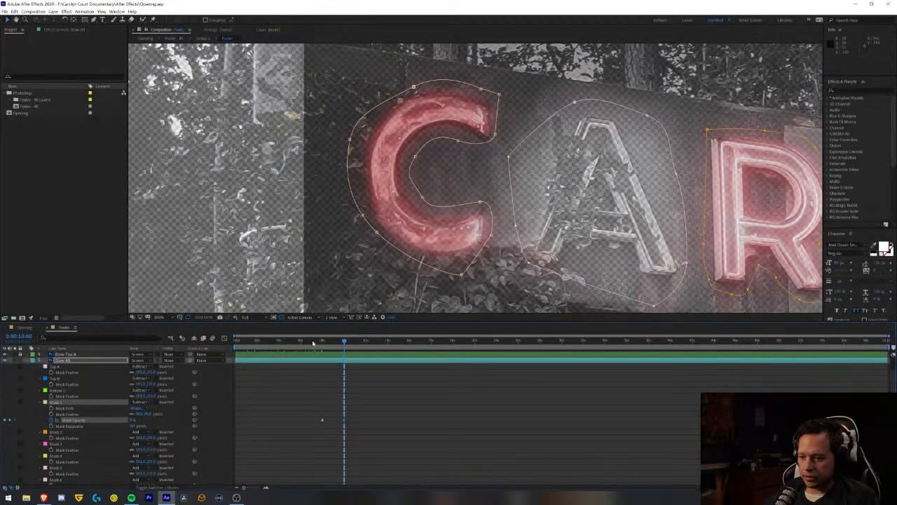
- Preview the sign animation in the current composition and play the Opening composition from its start
key("space")
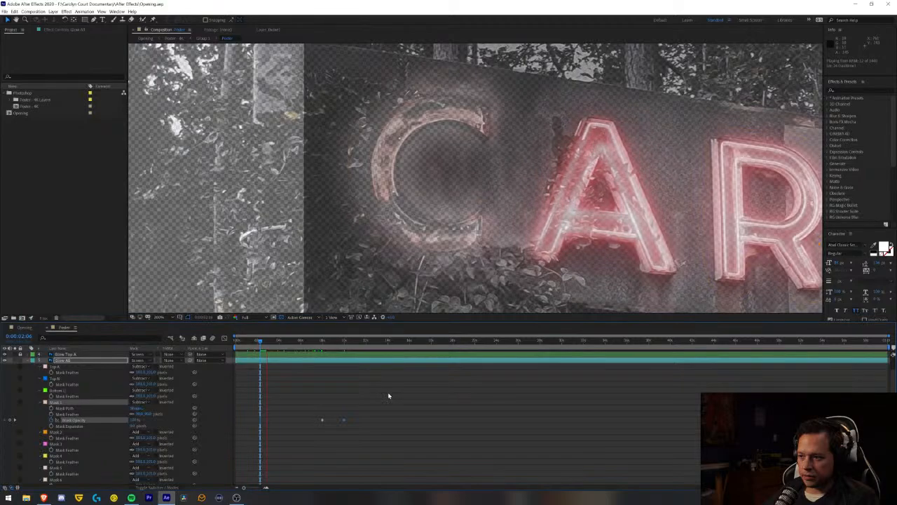
key("space")
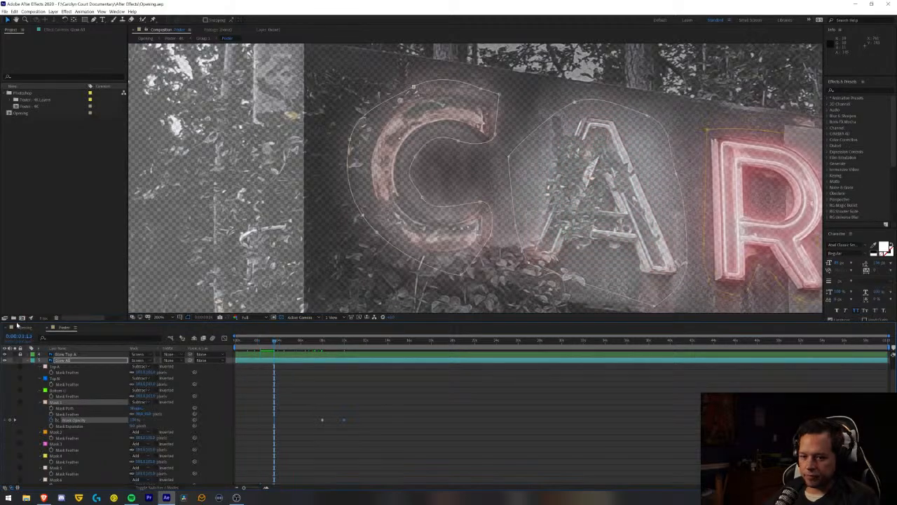
left_click(23, 327)
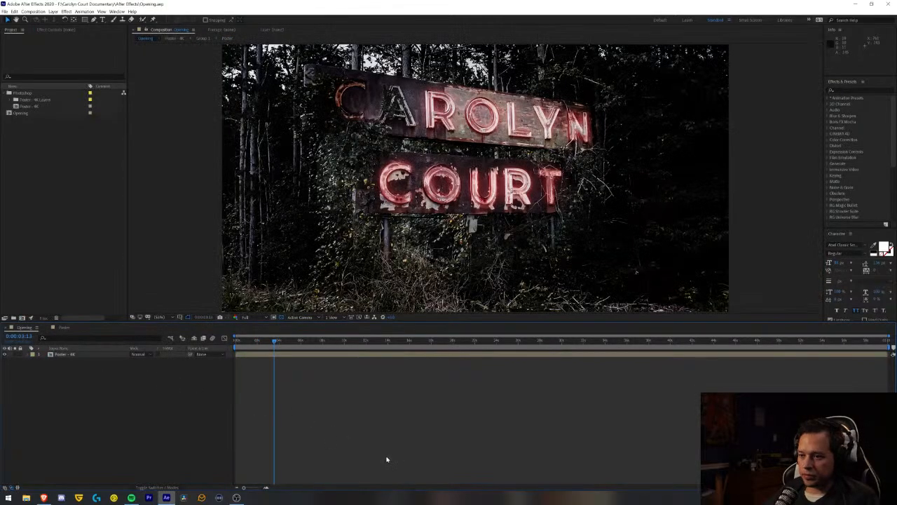
key("Home")
key("space")
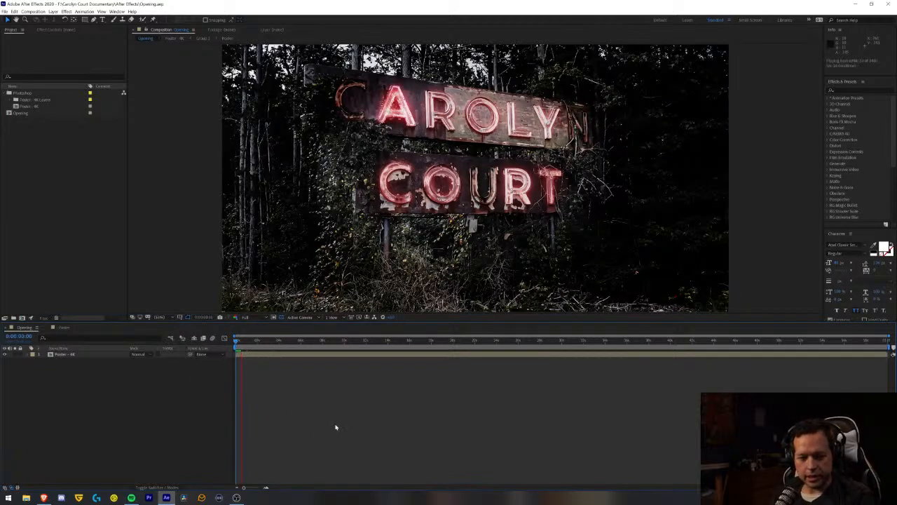
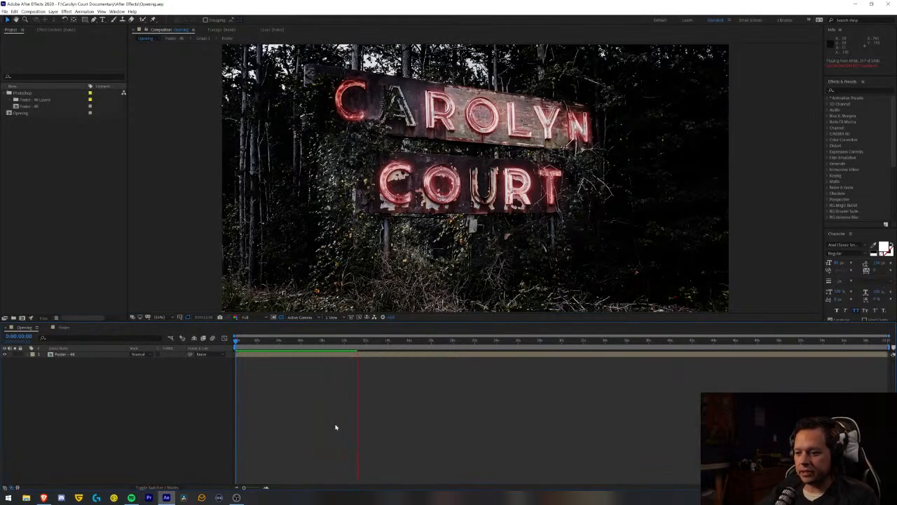
- Replay the Opening composition to check how the sign's first C lights up
key("space")
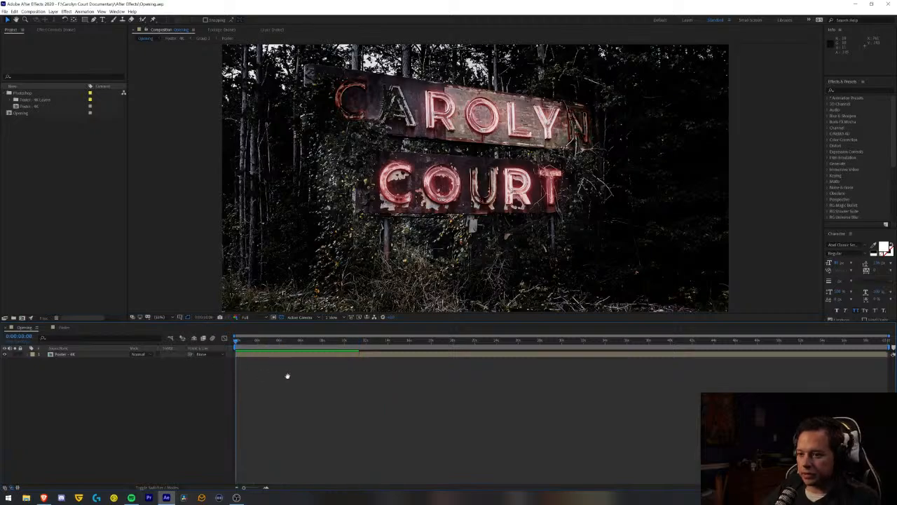
key("space")
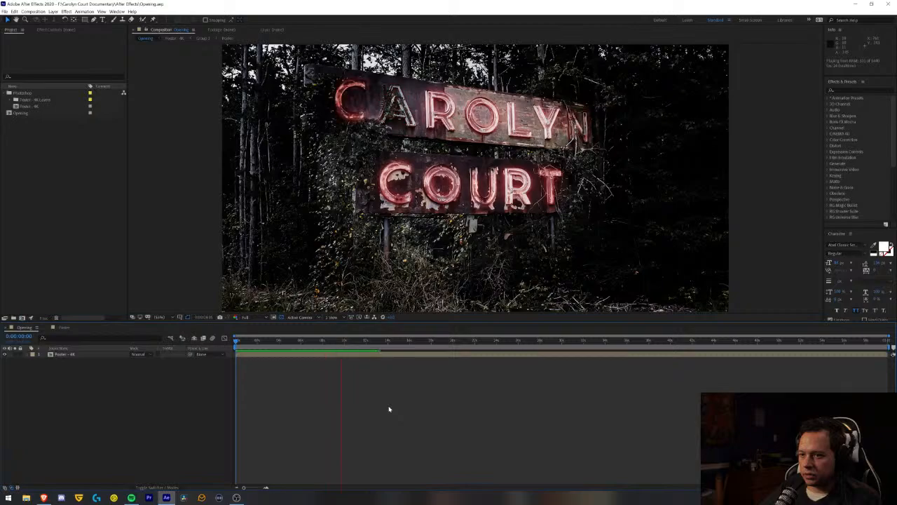
key("space")
- In the Poster composition, move Mask 1's second Mask Opacity keyframe earlier to 0:00:08:21
left_click(70, 329)
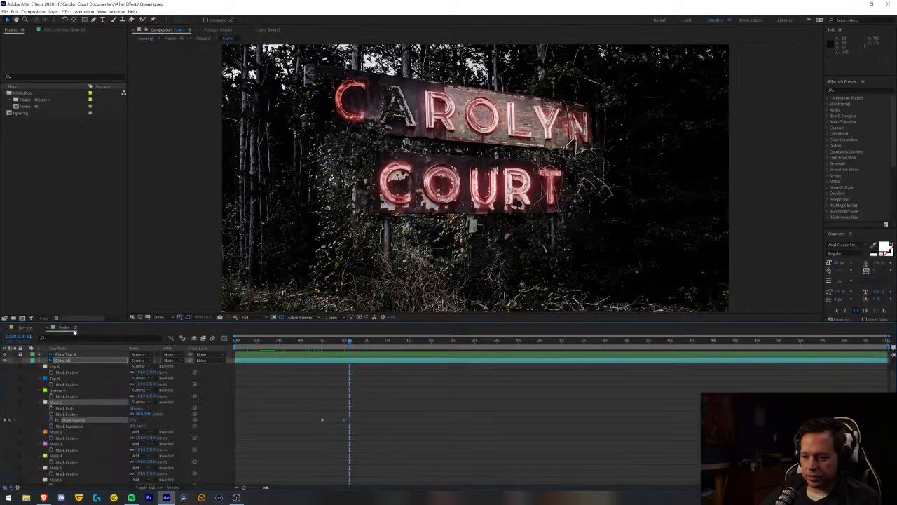
left_click_drag(353, 416, 314, 426)
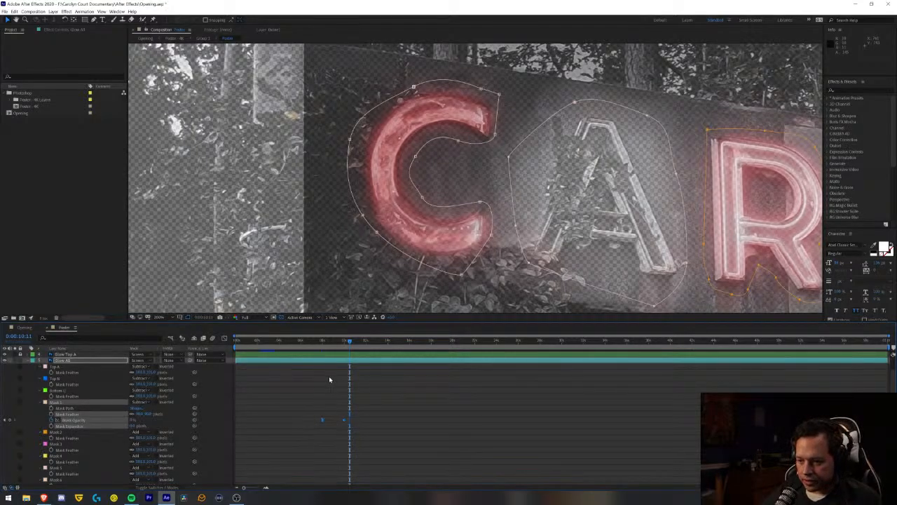
left_click_drag(329, 346, 333, 348)
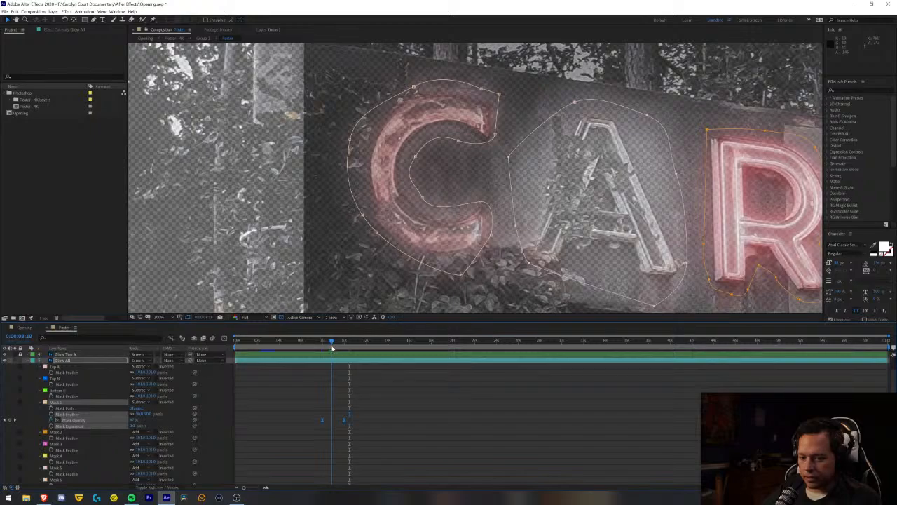
left_click_drag(344, 420, 333, 425)
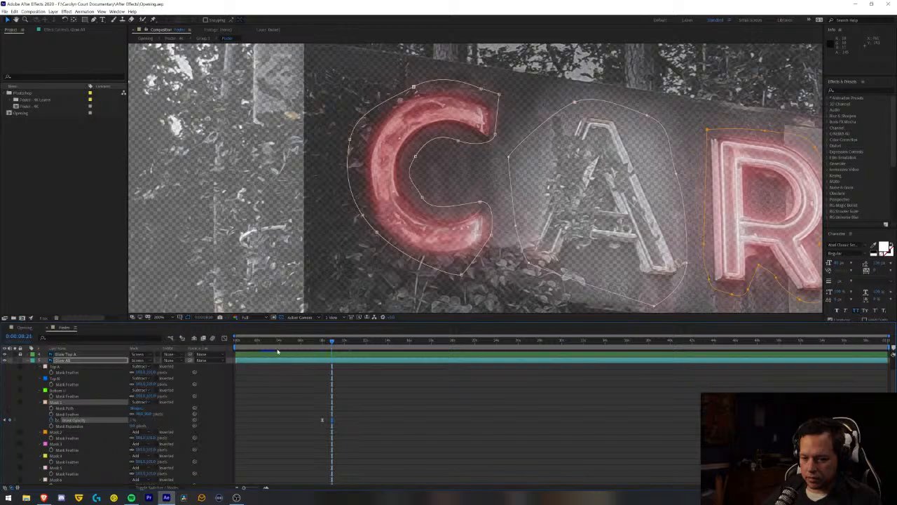
- Preview the faster C light-up in the Opening composition, from its start and from a few seconds in
left_click(25, 328)
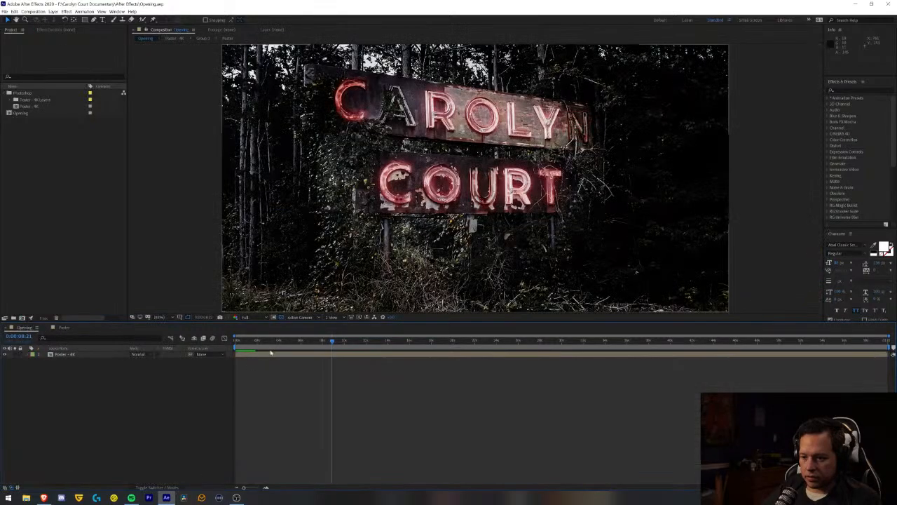
key("space")
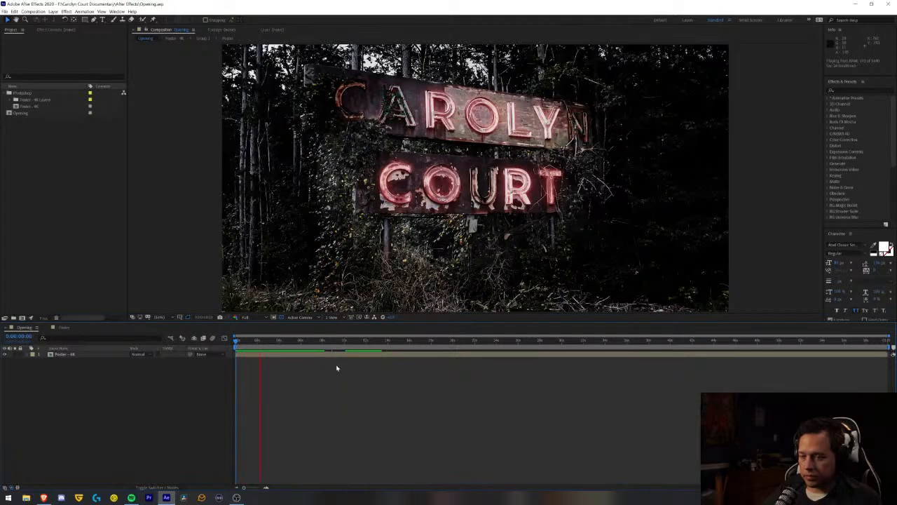
left_click(306, 344)
key("space")
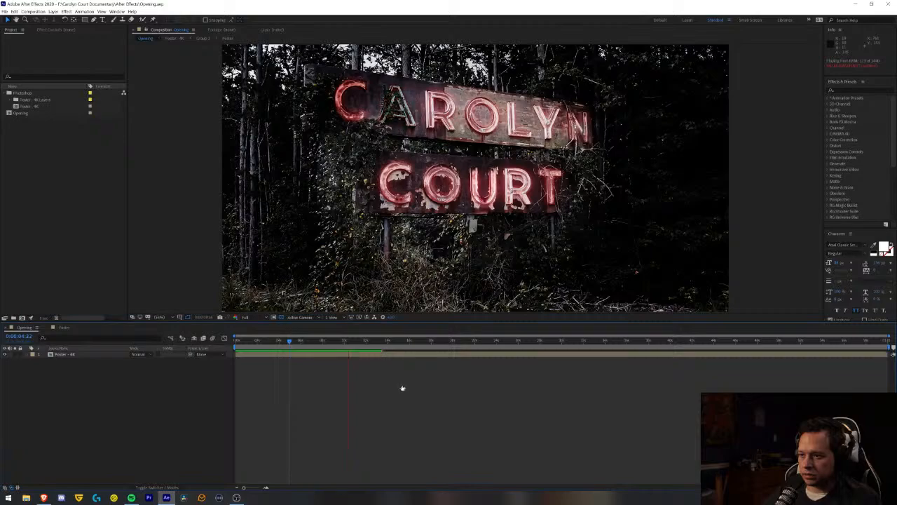
key("space")
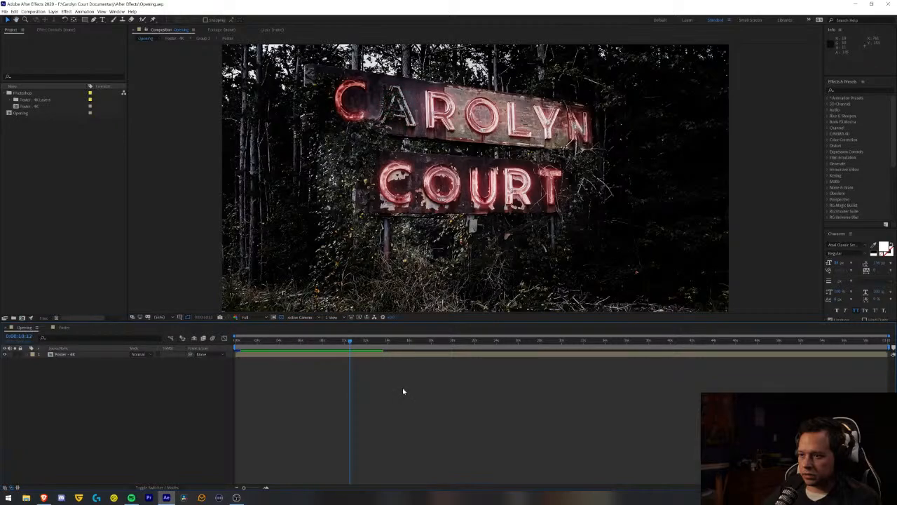
- In the Poster composition, link Mask 2's Mask Opacity to Mask 1's with the expression mask("Mask 1").maskOpacity
left_click(64, 328)
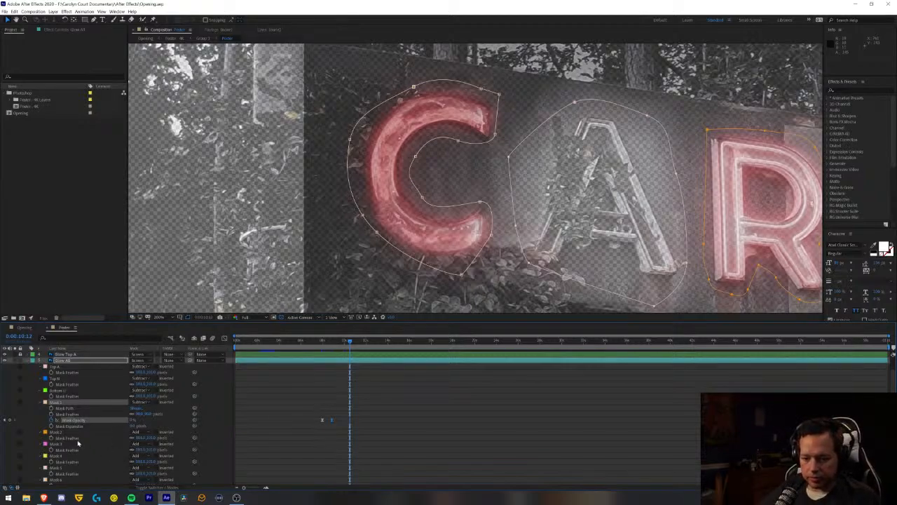
left_click(60, 433)
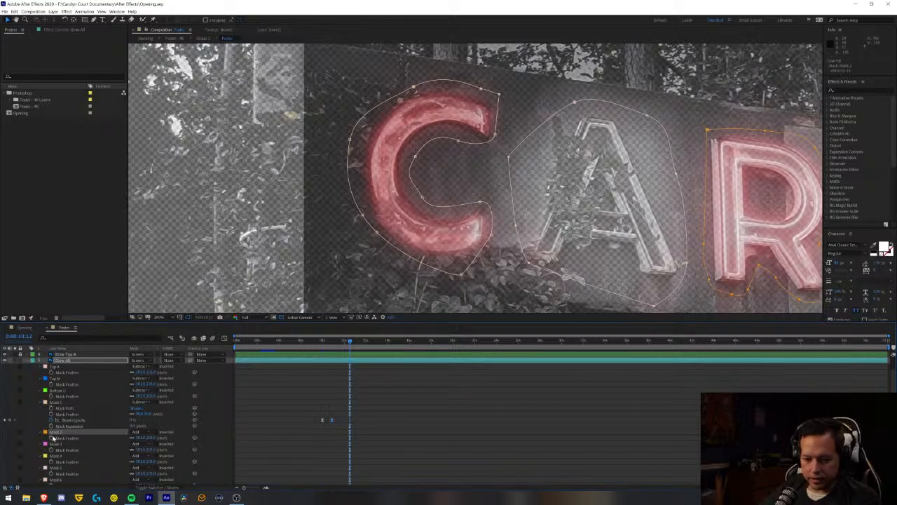
key("m")
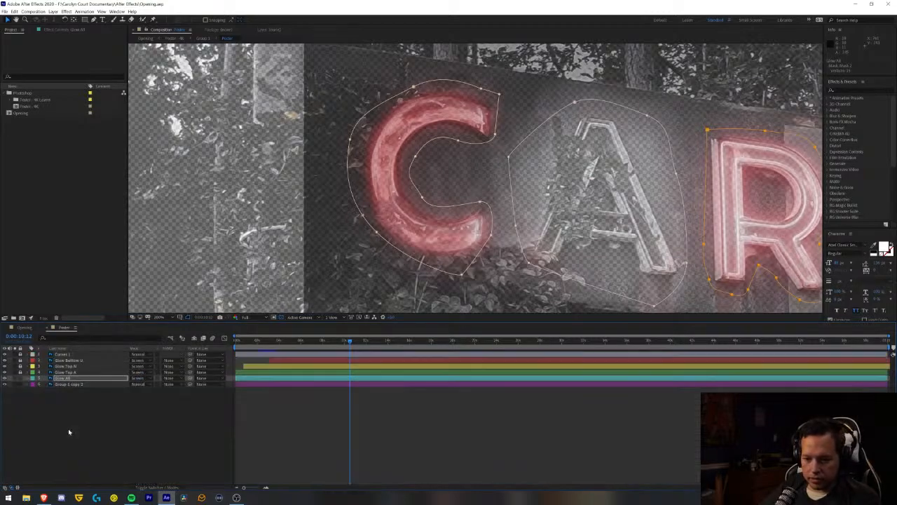
key("m")
key("m")
scroll(99, 426, "down", 3)
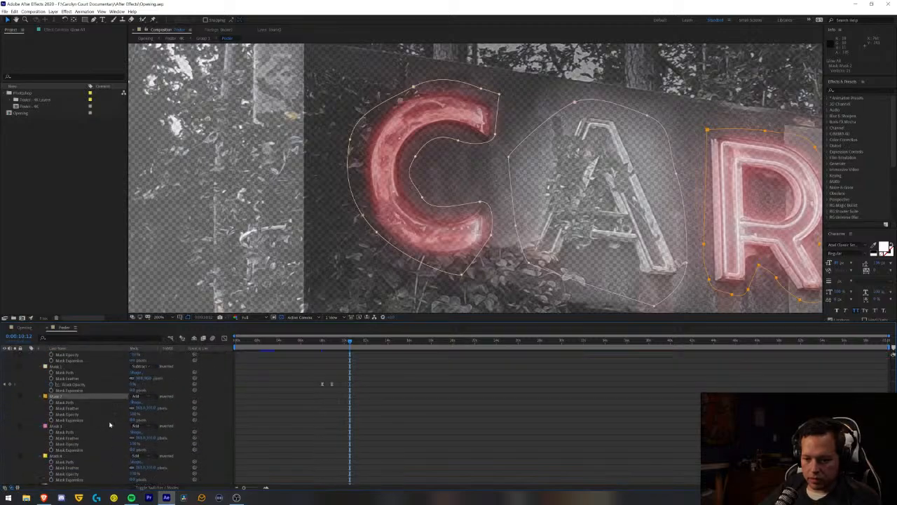
left_click(51, 415, "alt")
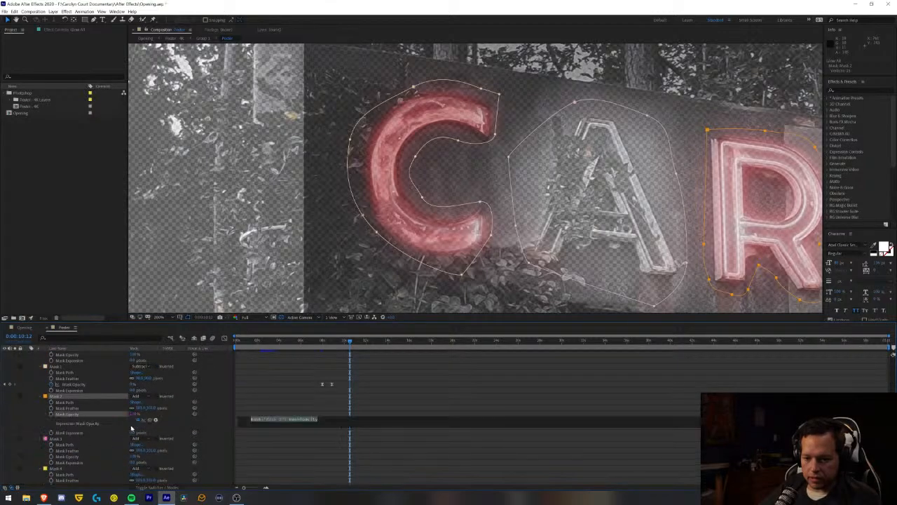
left_click_drag(150, 421, 75, 385)
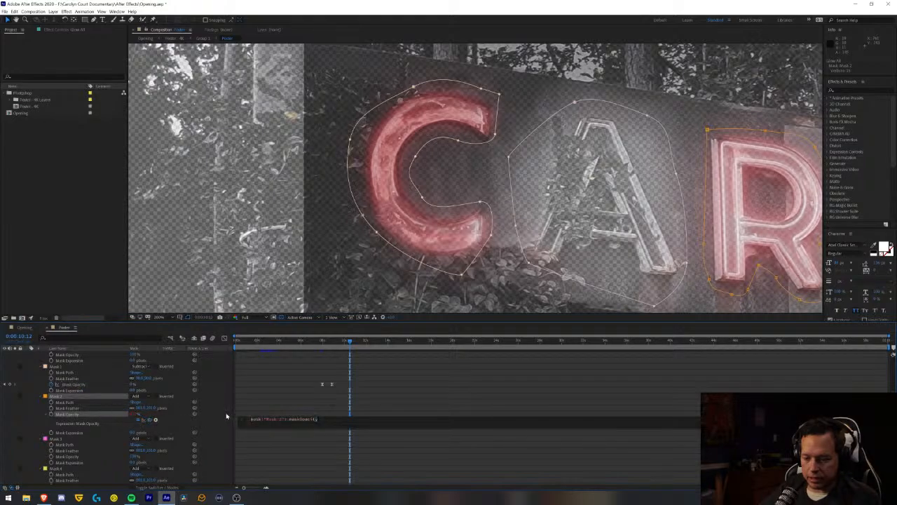
left_click(281, 414)
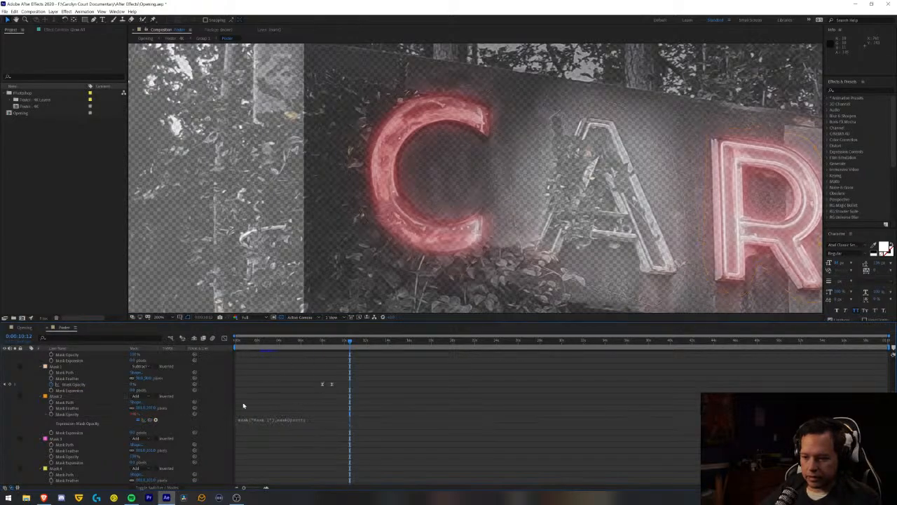
- Copy Mask 2's opacity expression and apply it to Mask 3's Mask Opacity
left_click(258, 421)
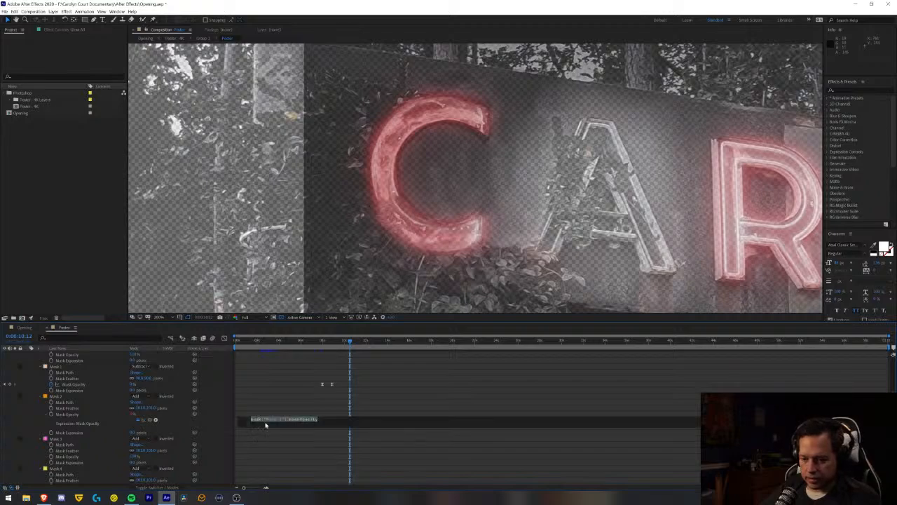
left_click(90, 457)
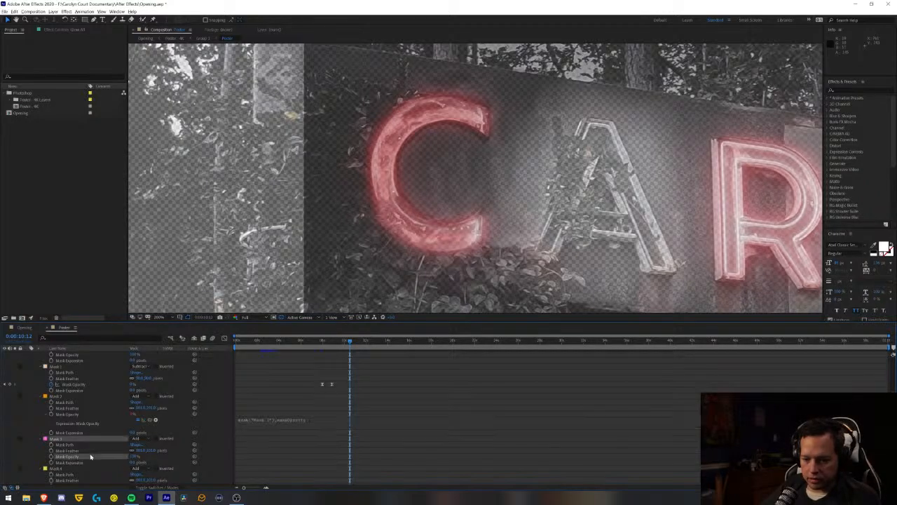
left_click(52, 457, "alt")
key("ctrl+c")
left_click(279, 462)
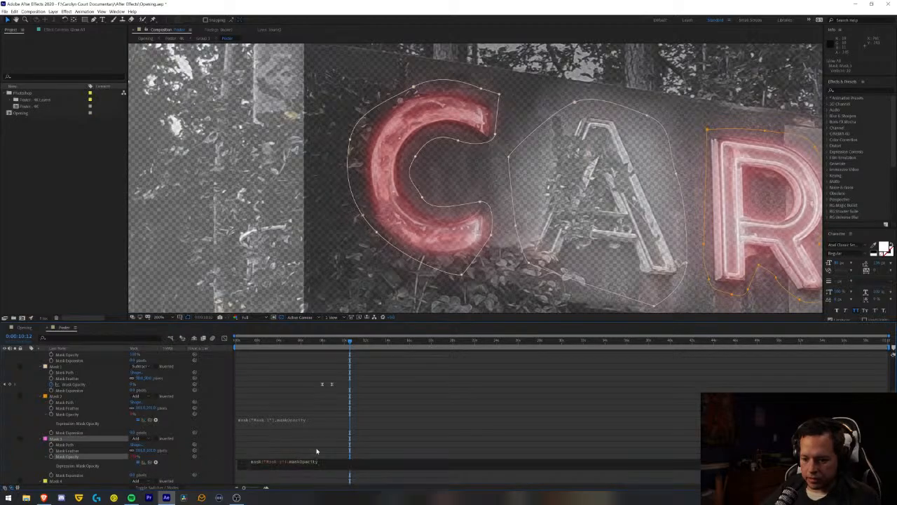
left_click(326, 448)
- Apply the copied mask("Mask 1").maskOpacity expression to the Mask Opacity of Mask 4 and Mask 5
scroll(251, 452, "down", 7)
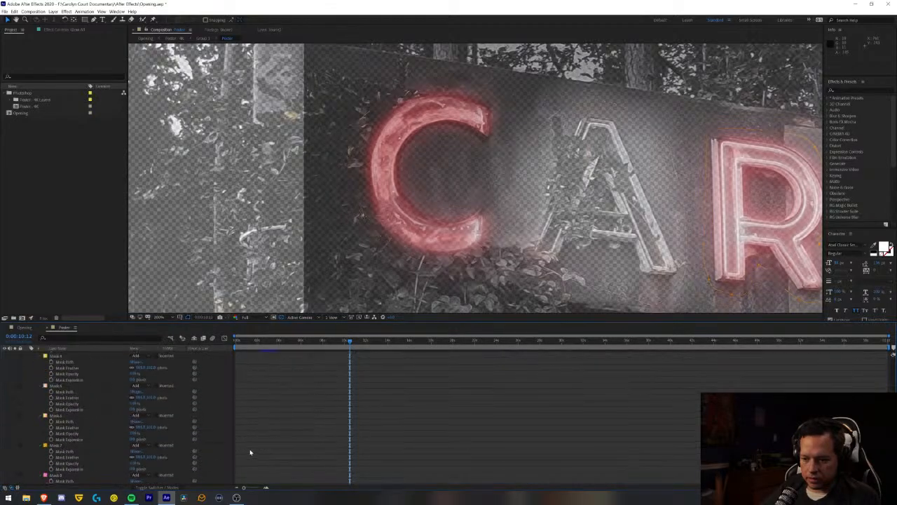
scroll(250, 452, "up", 2)
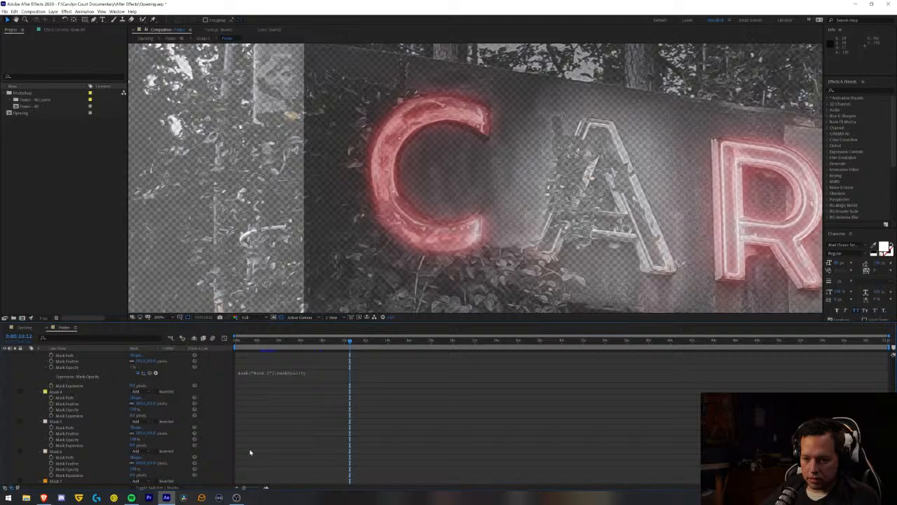
left_click(51, 410, "alt")
key("ctrl+v")
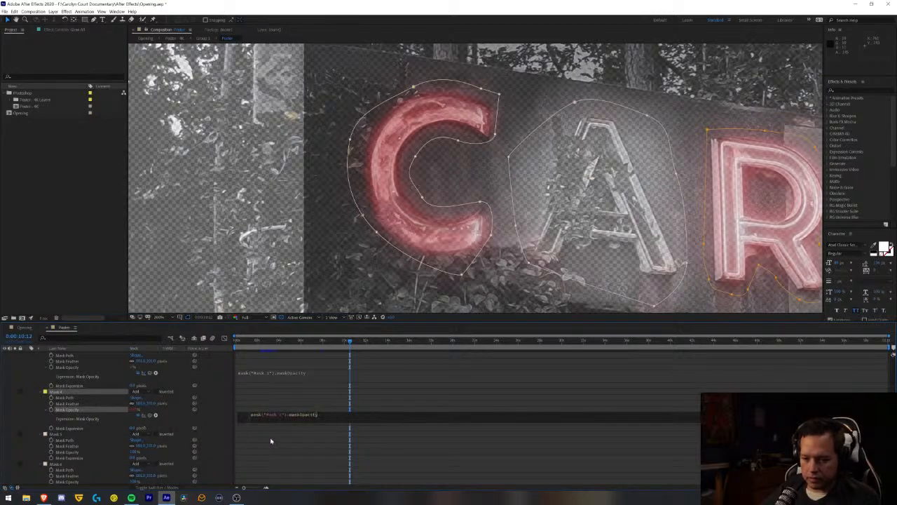
left_click(211, 448)
left_click(50, 452, "alt")
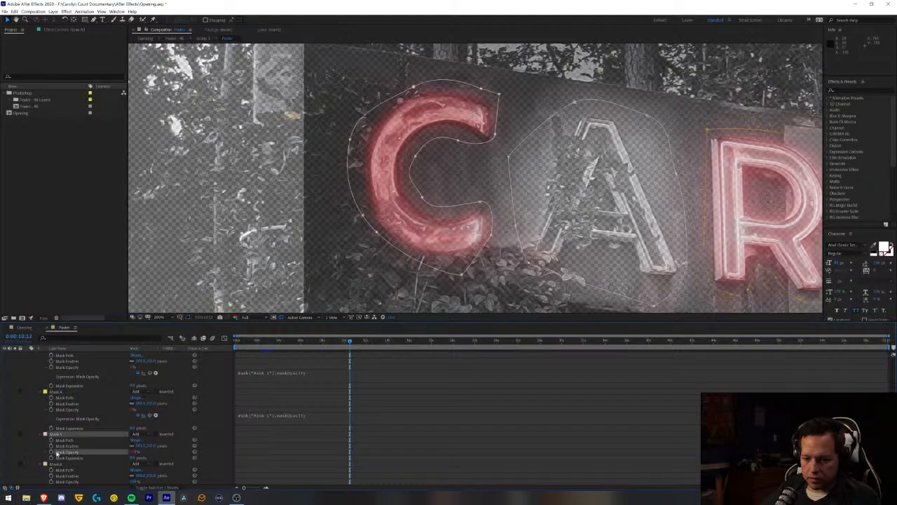
key("ctrl+v")
scroll(282, 432, "down", 6)
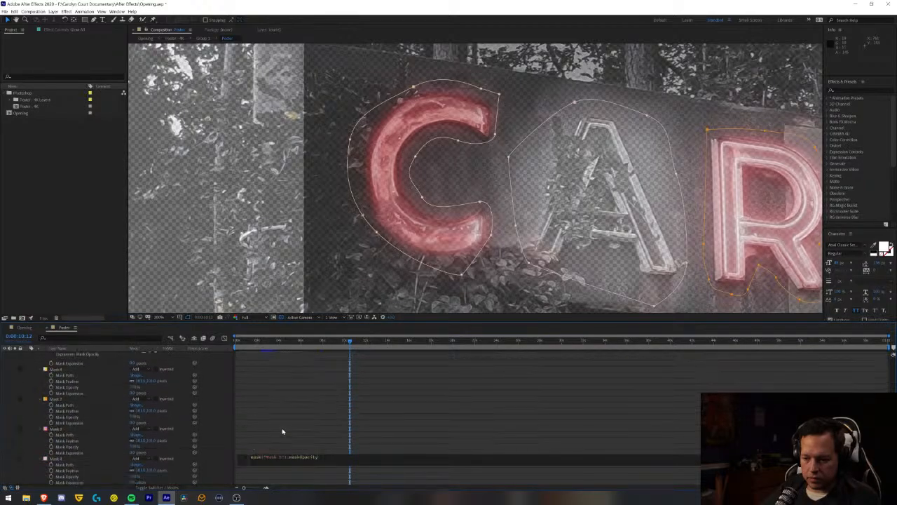
scroll(283, 431, "up", 5)
left_click(281, 435)
- Apply the copied Mask 1 opacity expression to the Mask Opacity of Mask 6 and Mask 7, without any keyframes
scroll(279, 439, "down", 5)
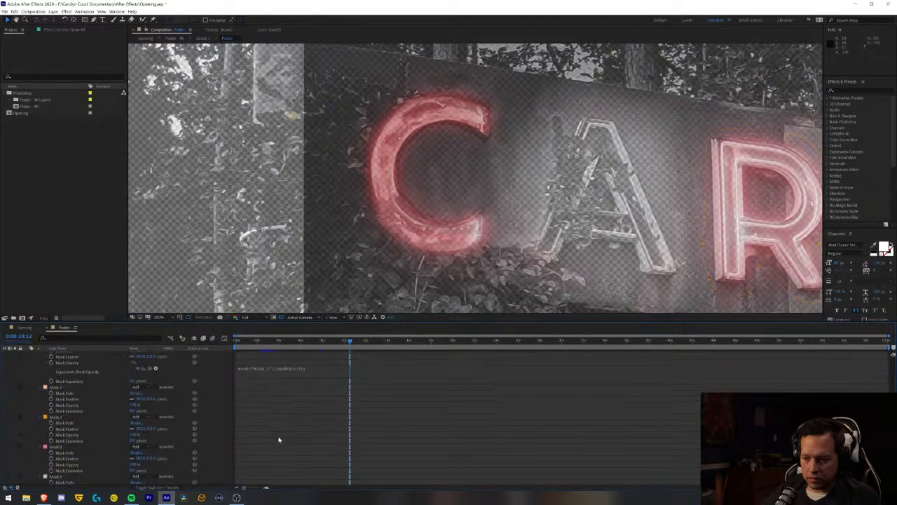
left_click(51, 387, "alt")
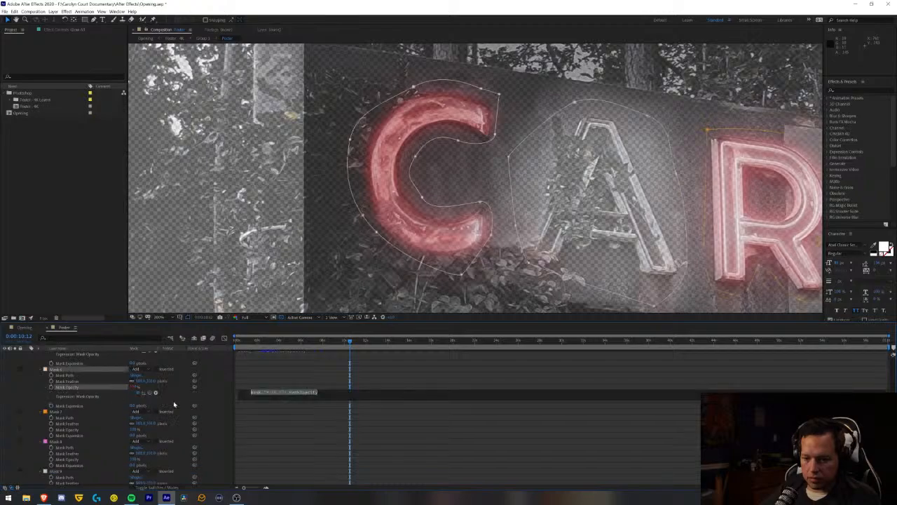
key("ctrl+v")
left_click(253, 421)
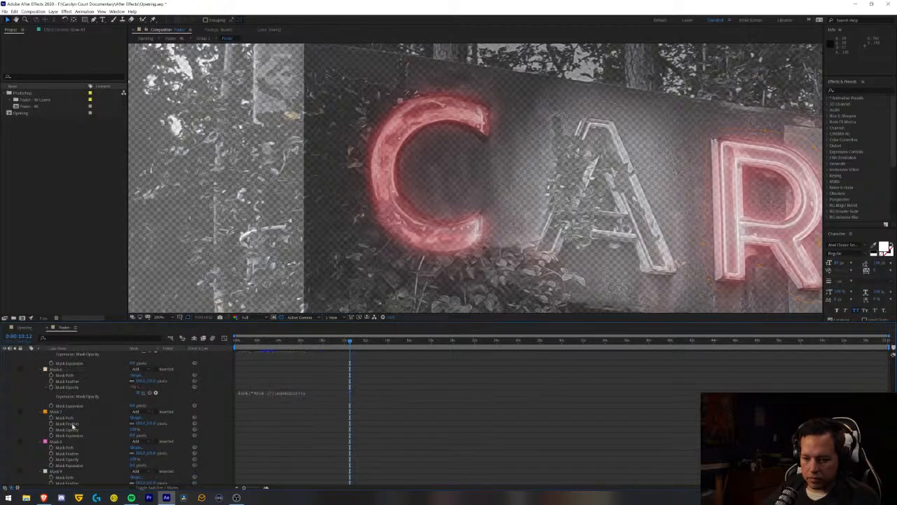
left_click(50, 429, "alt")
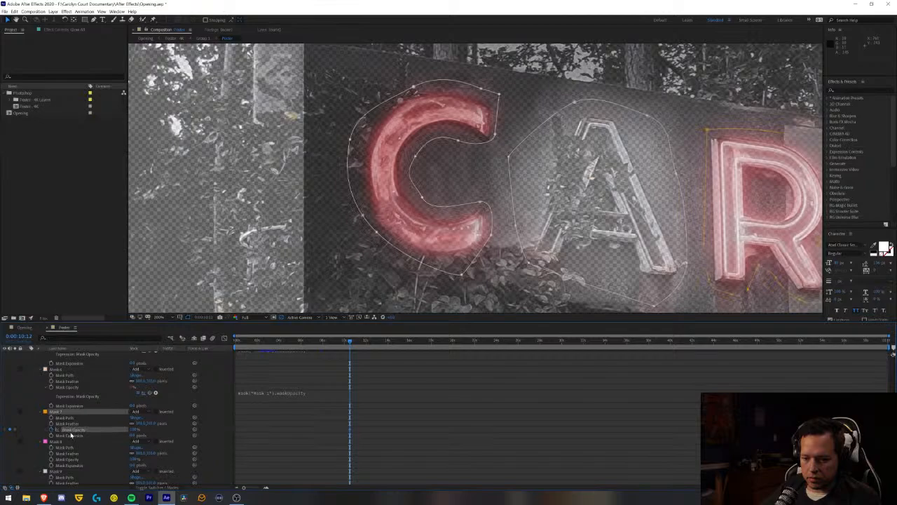
key("ctrl+z")
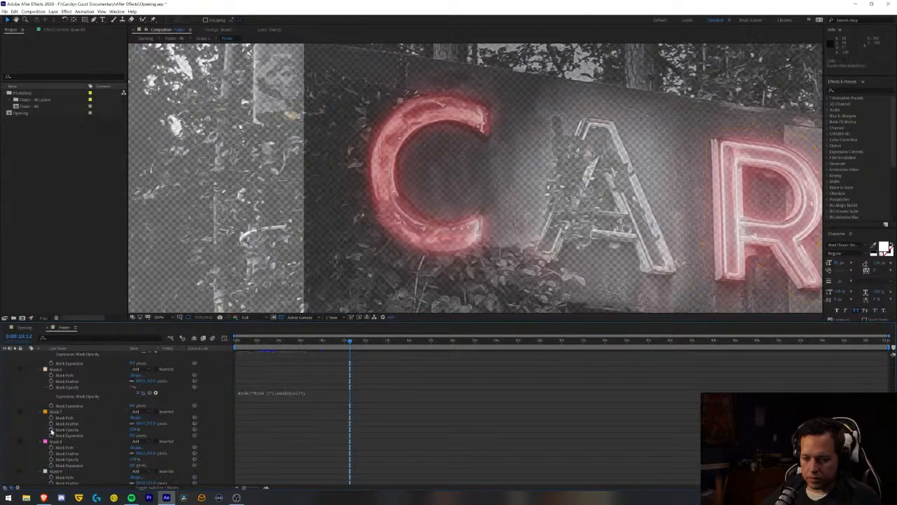
left_click(51, 430, "alt")
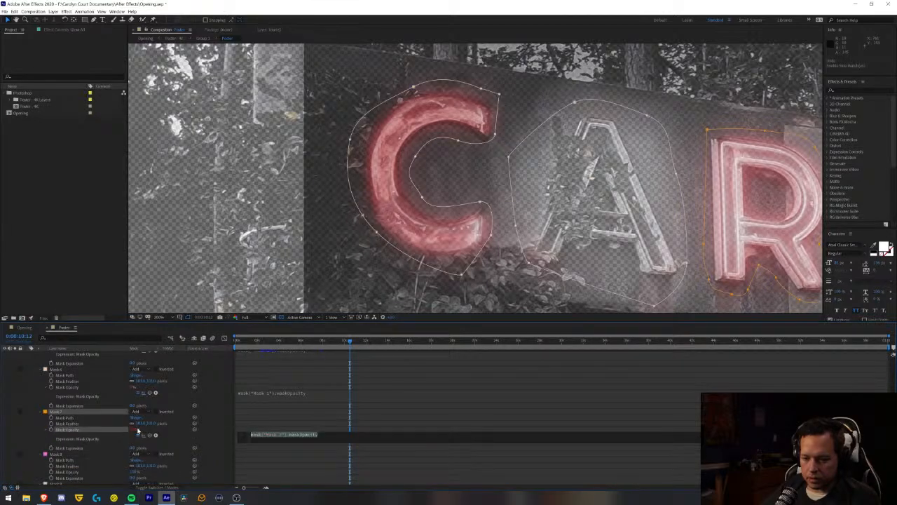
left_click(285, 453)
- Apply the mask("Mask 1").maskOpacity expression to the Mask Opacity of Mask 8 and Mask 9
scroll(75, 456, "down", 2)
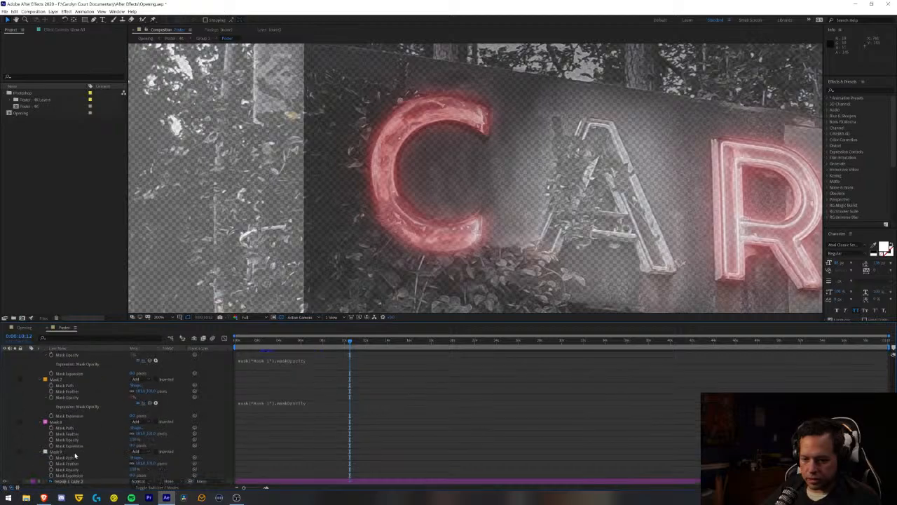
left_click(50, 439, "alt")
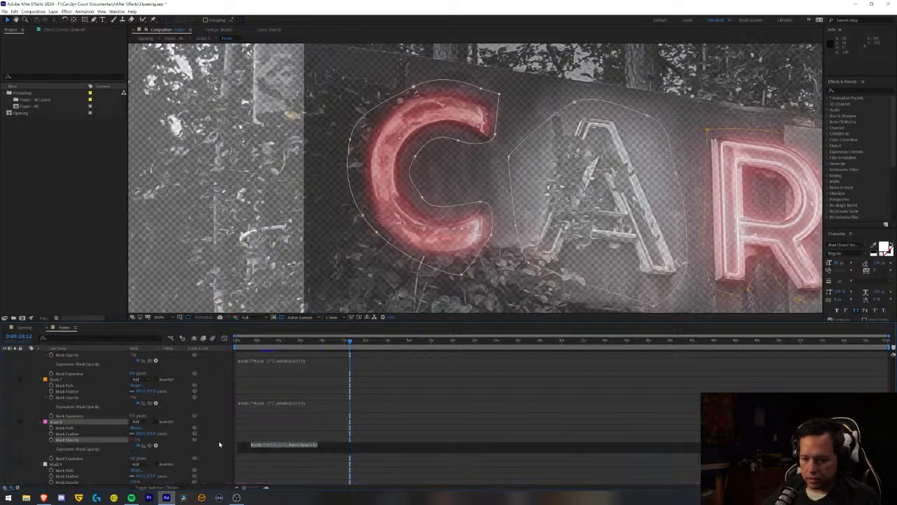
left_click(316, 423)
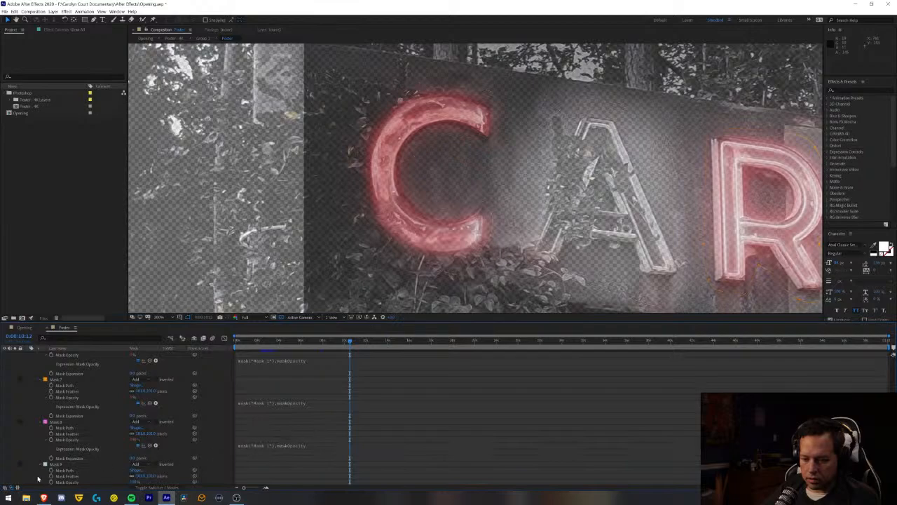
scroll(123, 448, "down", 1)
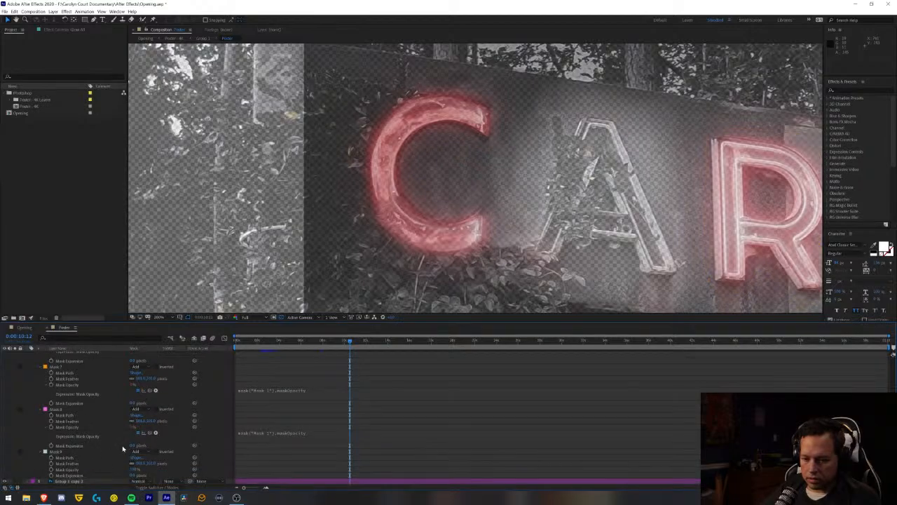
left_click(52, 469, "alt")
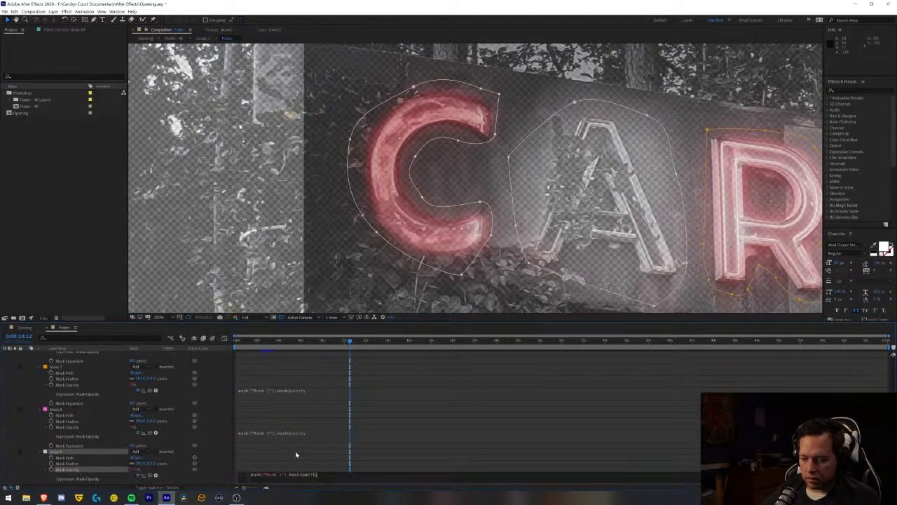
left_click(314, 455)
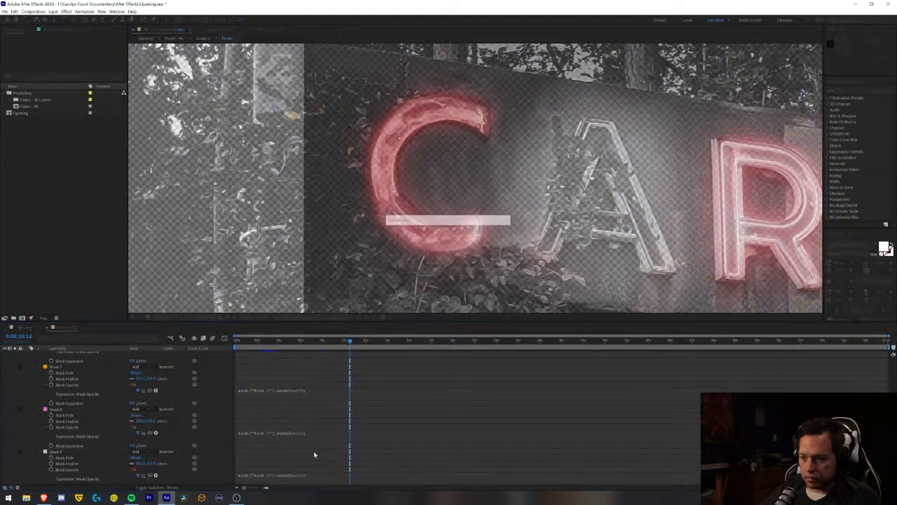
- Check the sign at the start of the Opening composition, and examine the mask modes and opacity expressions in the Poster composition
left_click(27, 327)
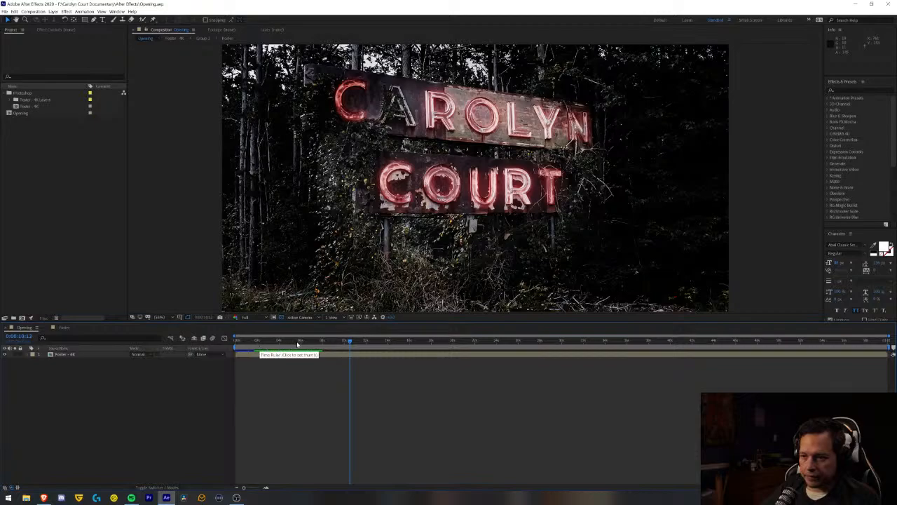
left_click_drag(297, 343, 109, 351)
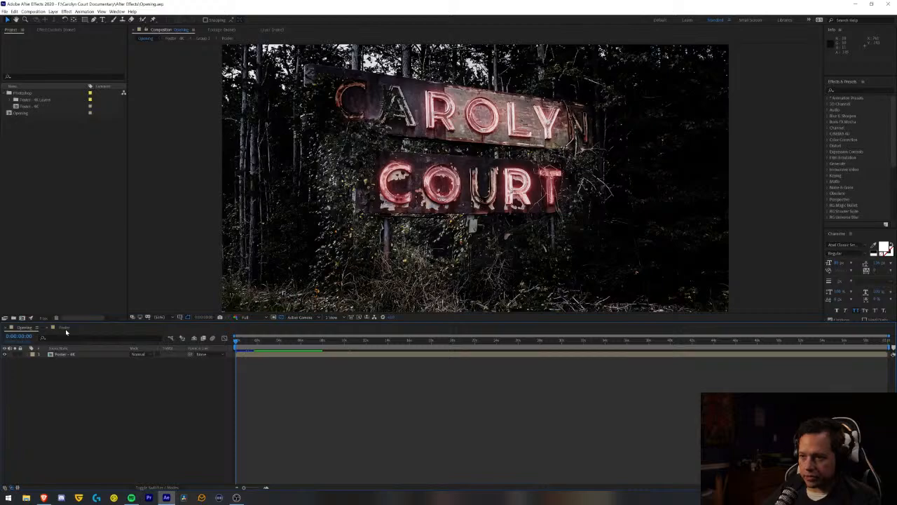
left_click(65, 328)
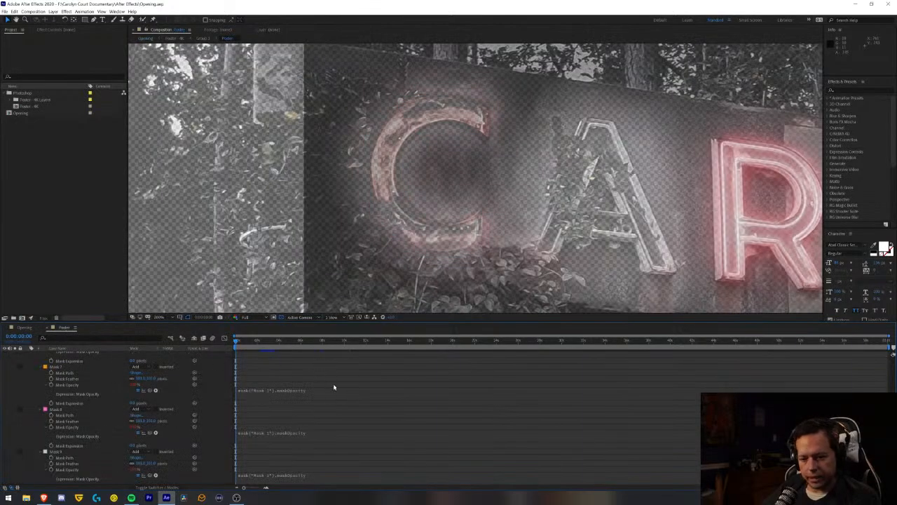
scroll(300, 412, "down", 2)
scroll(301, 412, "down", 8)
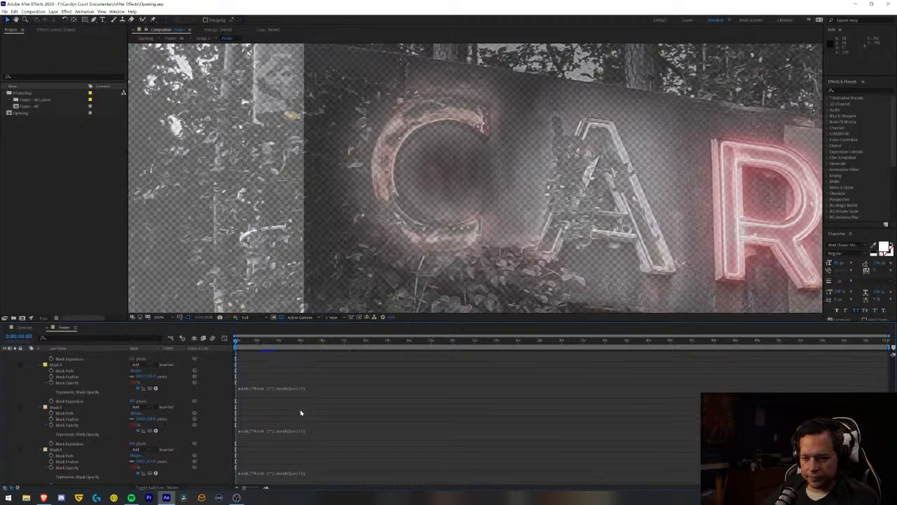
scroll(300, 412, "up", 2)
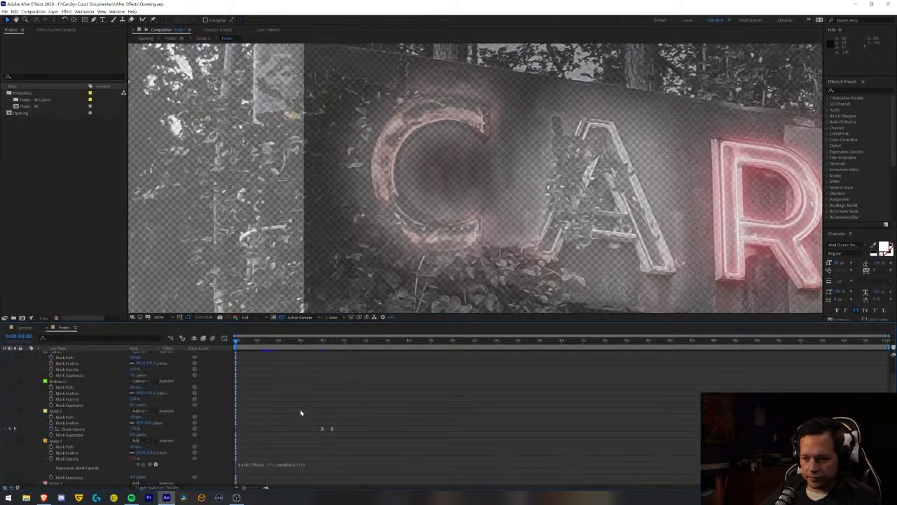
scroll(301, 412, "down", 5)
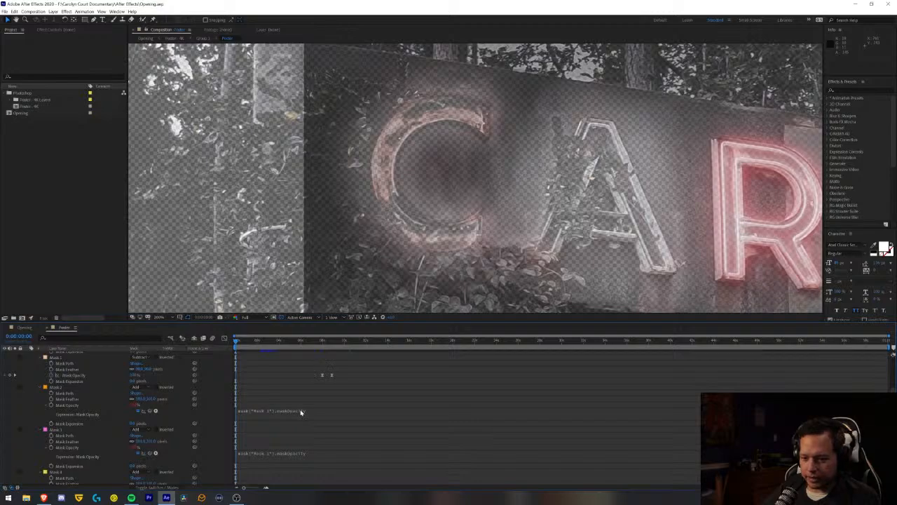
left_click(270, 346)
left_click_drag(269, 346, 231, 347)
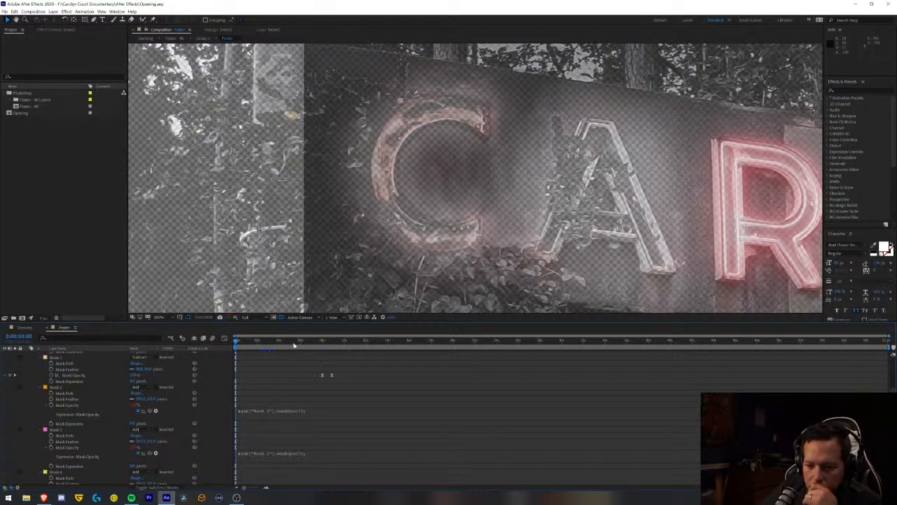
- Examine which letters glow ahead of Mask 1's opacity keyframes, with both words of the sign in view
left_click_drag(295, 344, 320, 377)
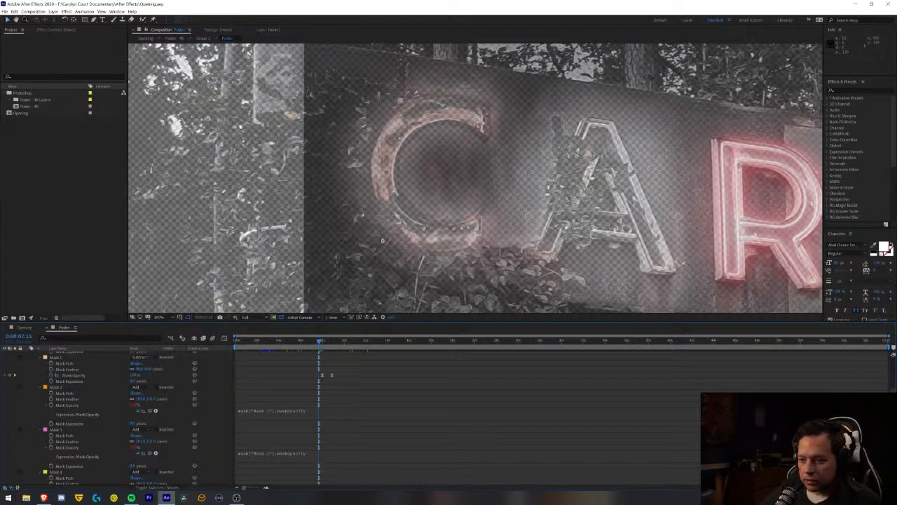
scroll(390, 242, "down", 2)
key("h")
left_click_drag(408, 241, 241, 220)
key("v")
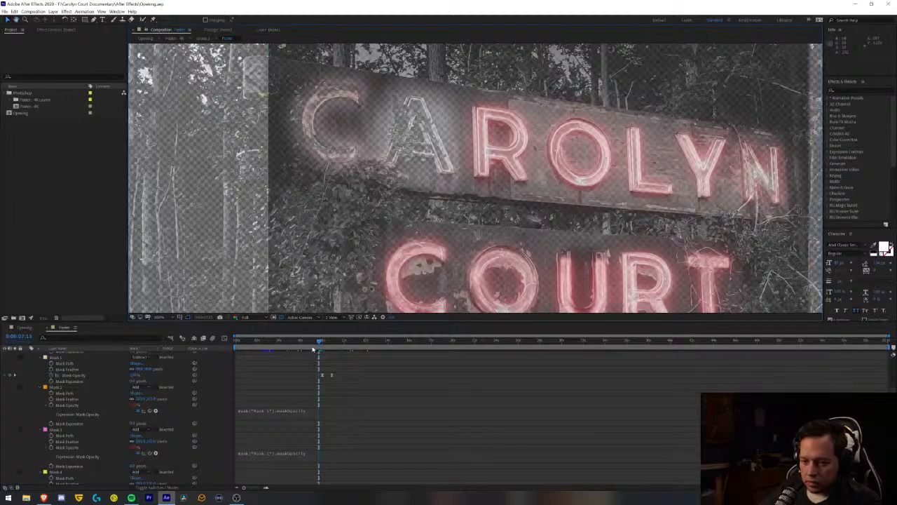
left_click_drag(320, 341, 294, 349)
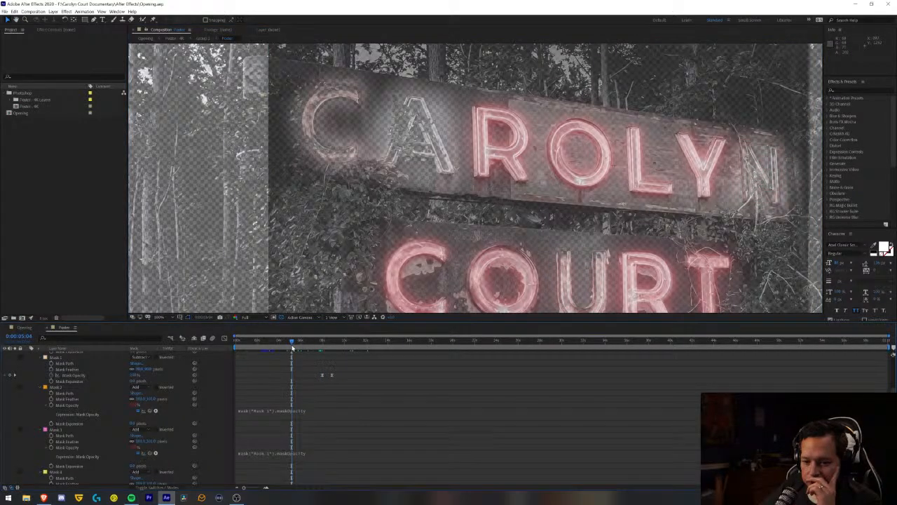
- Change the mask mode of Mask 2 through Mask 9 to Subtract
left_click(140, 387)
left_click(146, 399)
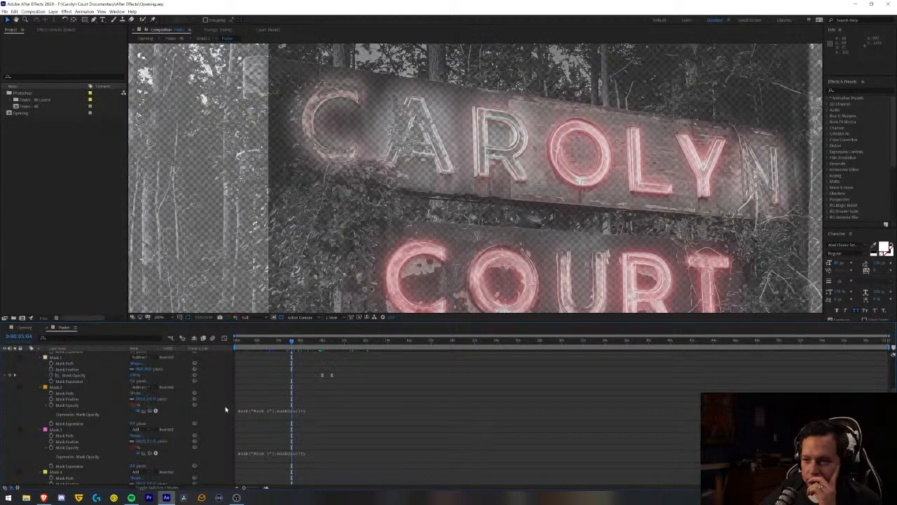
left_click(75, 430)
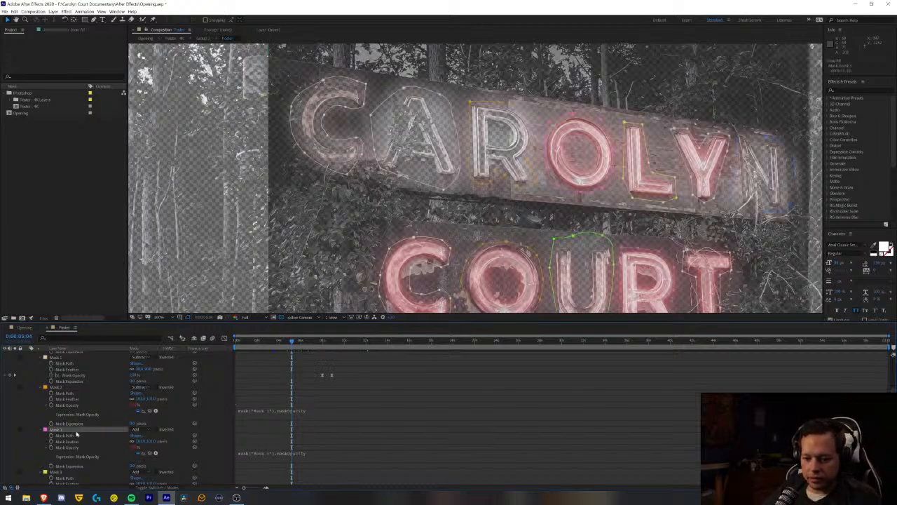
scroll(101, 439, "down", 2)
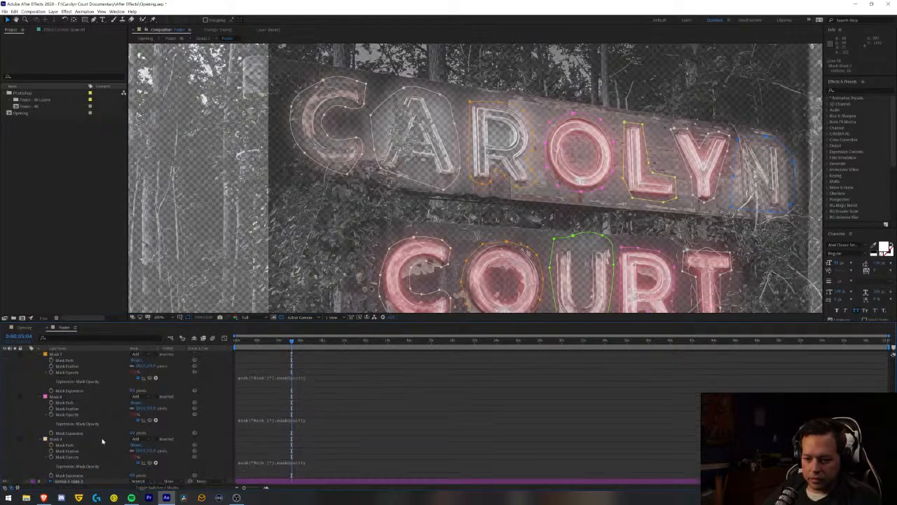
left_click(141, 439)
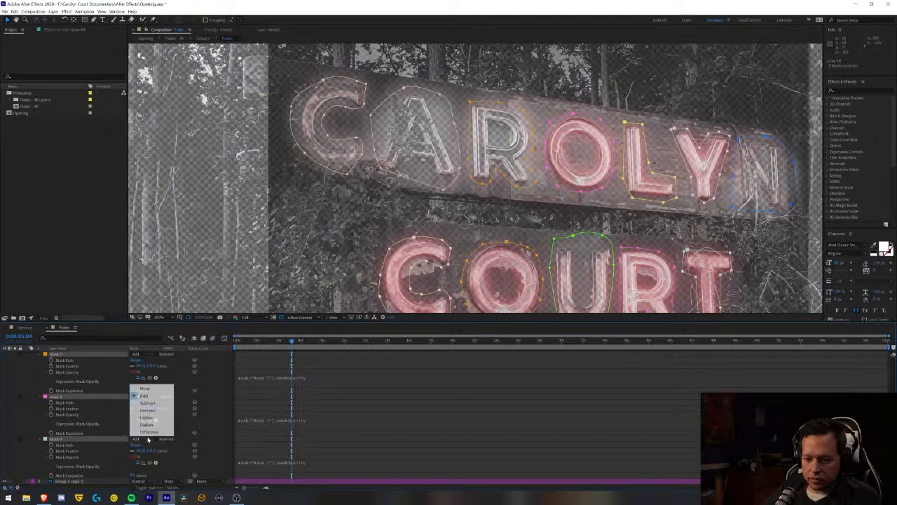
left_click(147, 403)
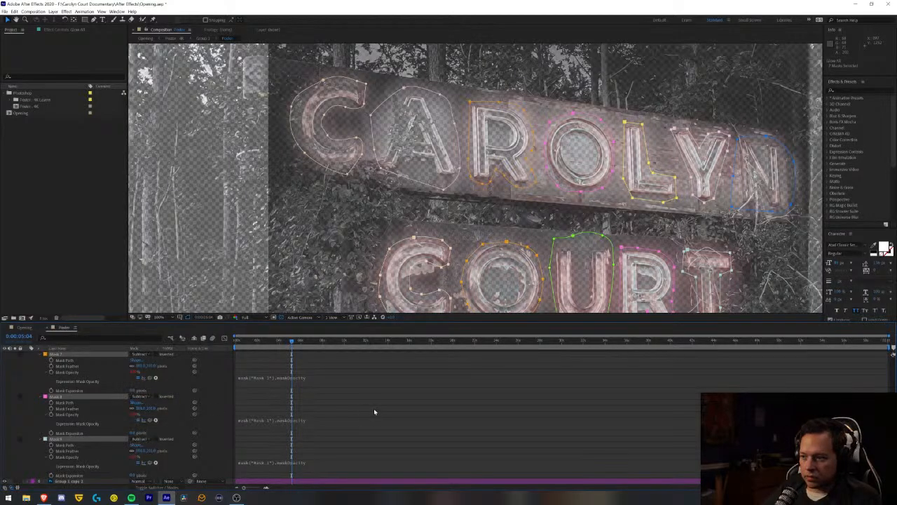
- Preview the Opening composition from its start to review how the letters light up
left_click(28, 328)
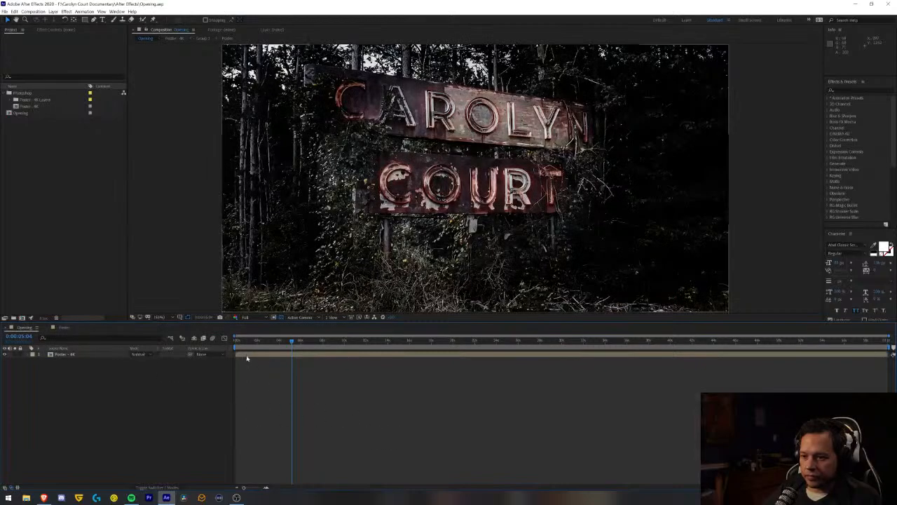
key("Home")
key("space")
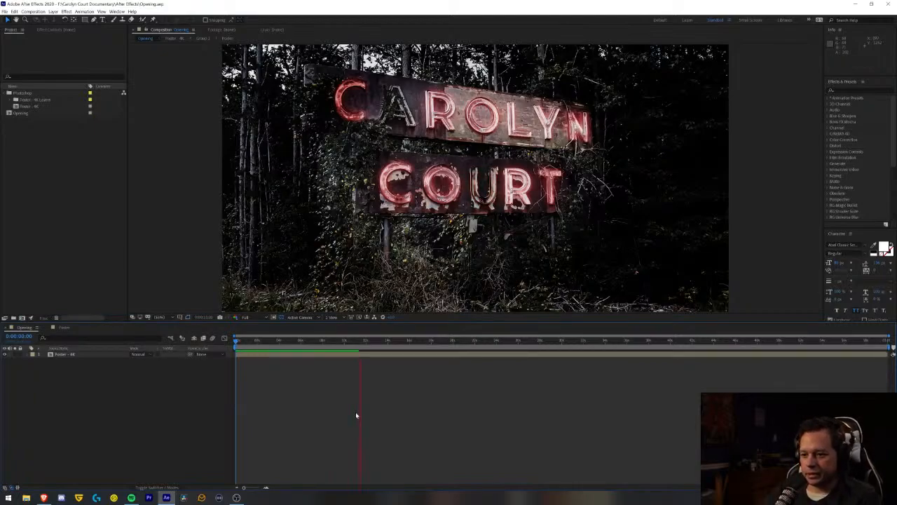
key("space")
key("space")
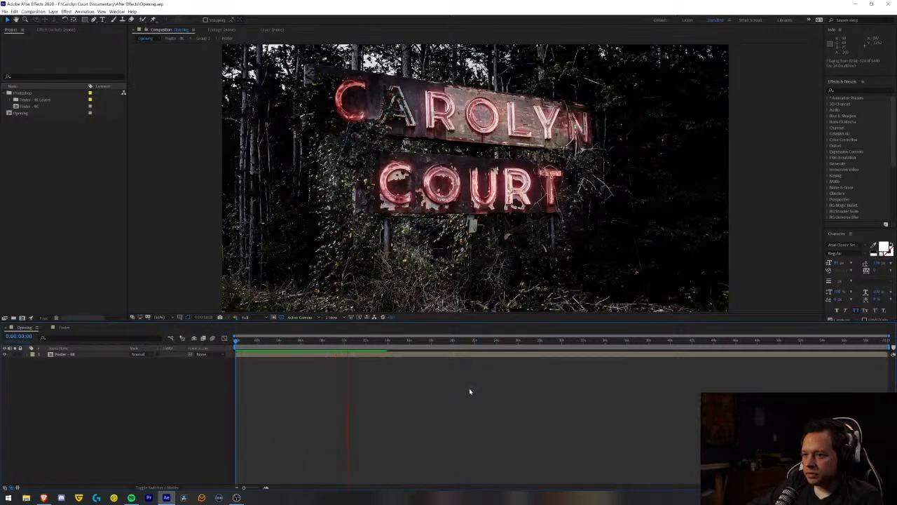
key("space")
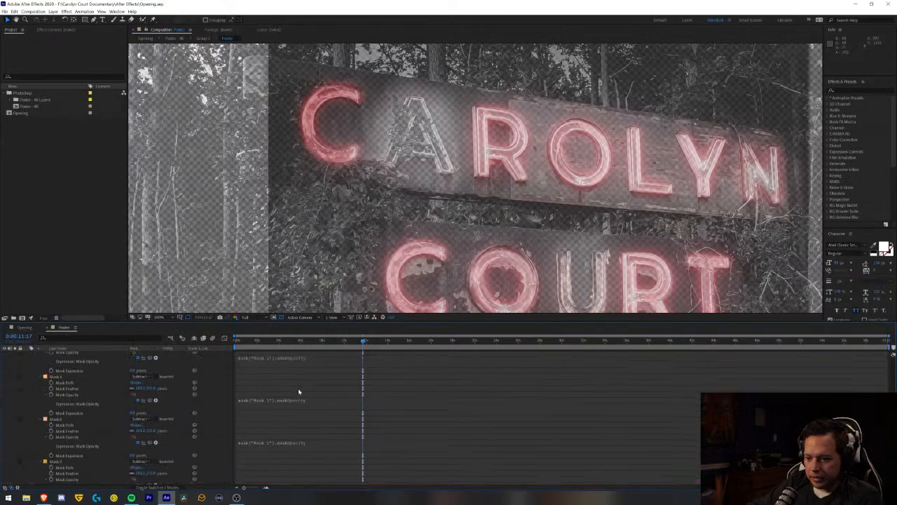
- In the Poster composition, move Mask 1's two Mask Opacity keyframes earlier, to about the 5-second mark
scroll(298, 391, "up", 6)
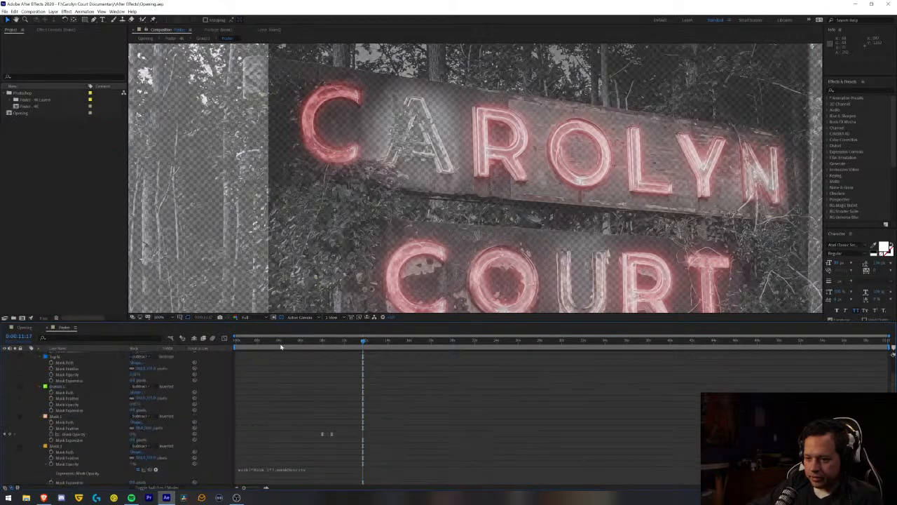
left_click_drag(281, 347, 291, 349)
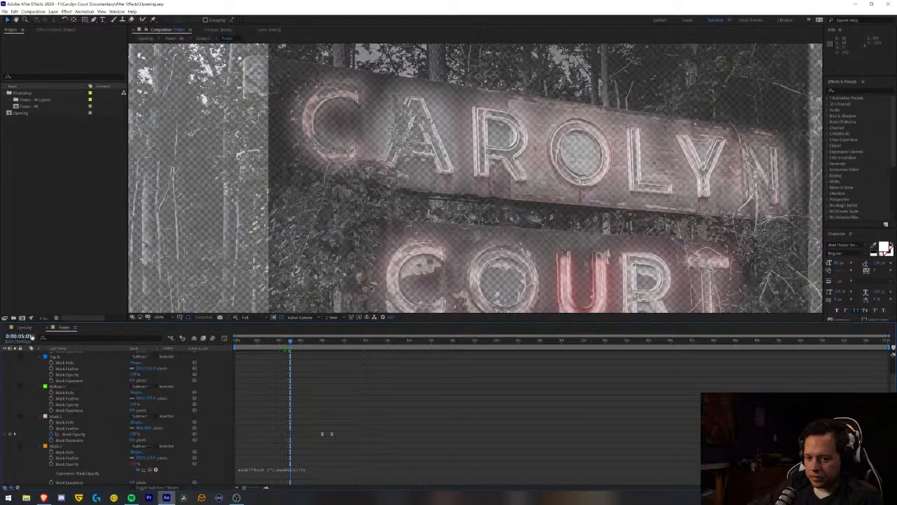
left_click_drag(33, 337, 89, 354)
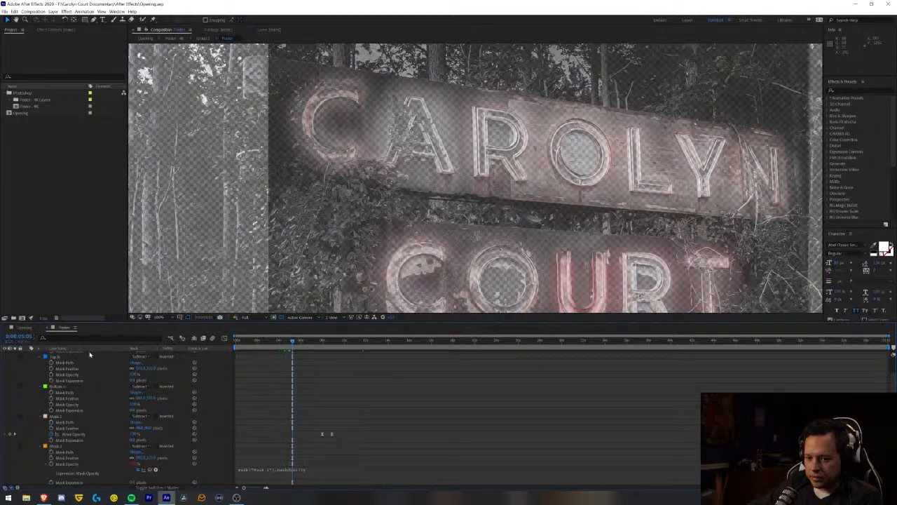
left_click_drag(370, 412, 285, 449)
left_click(292, 435)
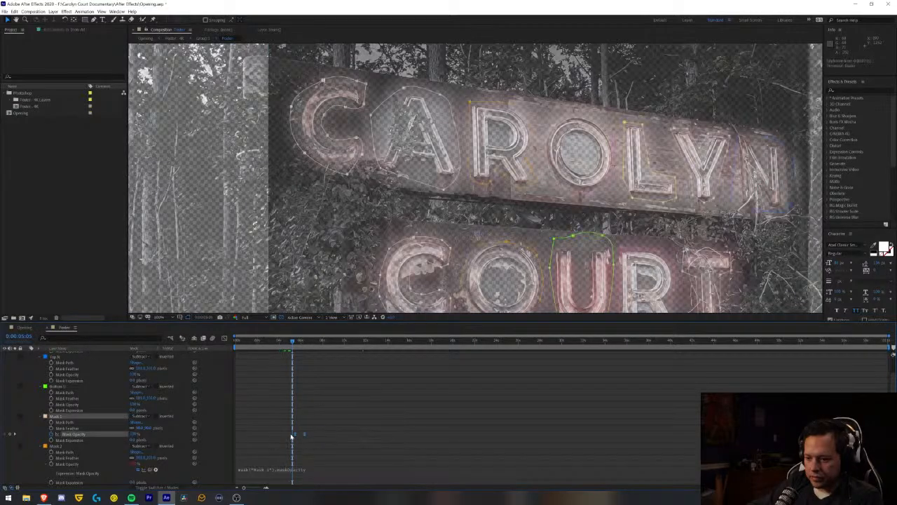
- Align the first of Mask 1's two Mask Opacity keyframes with 0:00:05:00, keeping their spacing, and save the project
left_click(280, 342)
left_click_drag(280, 341, 292, 347)
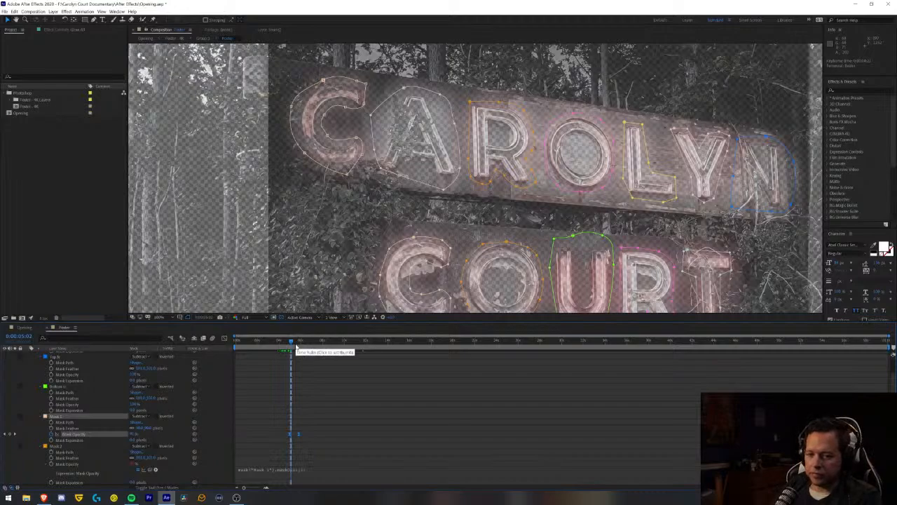
key("Page_Up")
key("Page_Up")
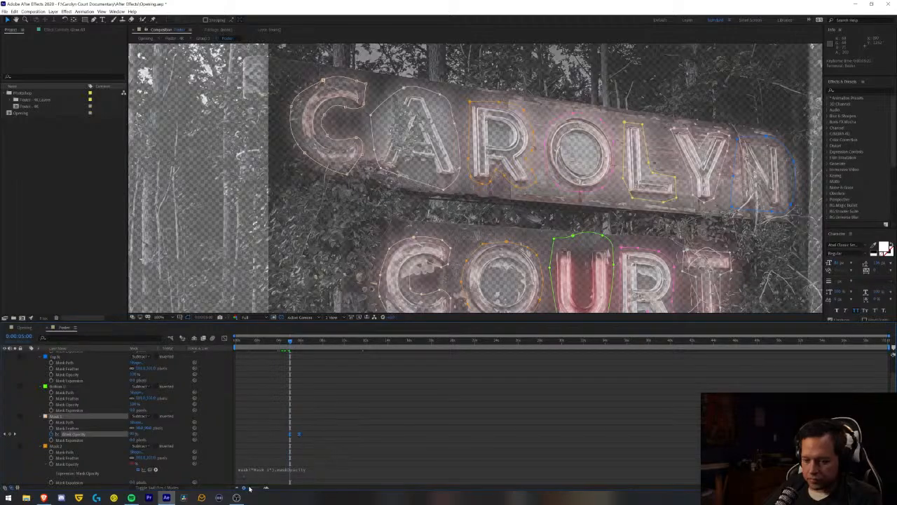
left_click_drag(249, 489, 260, 487)
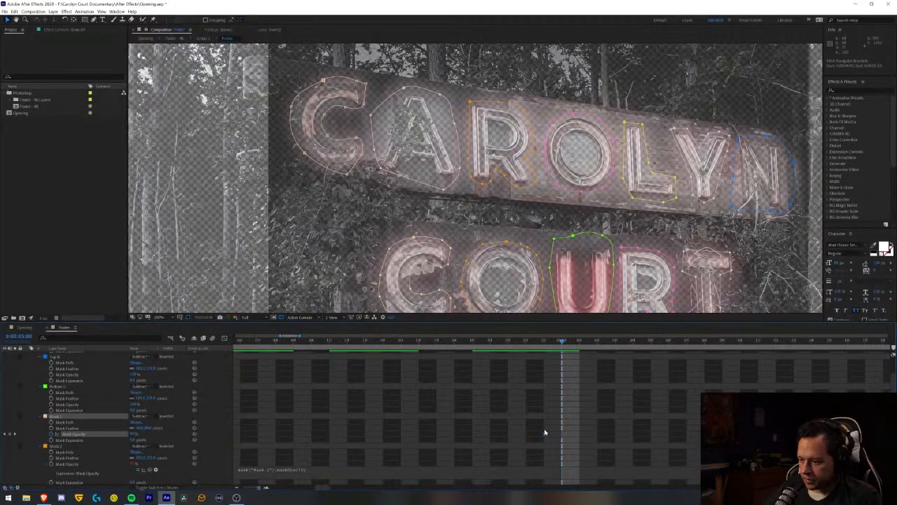
left_click_drag(544, 435, 557, 438)
key("ctrl+s")
left_click(237, 489)
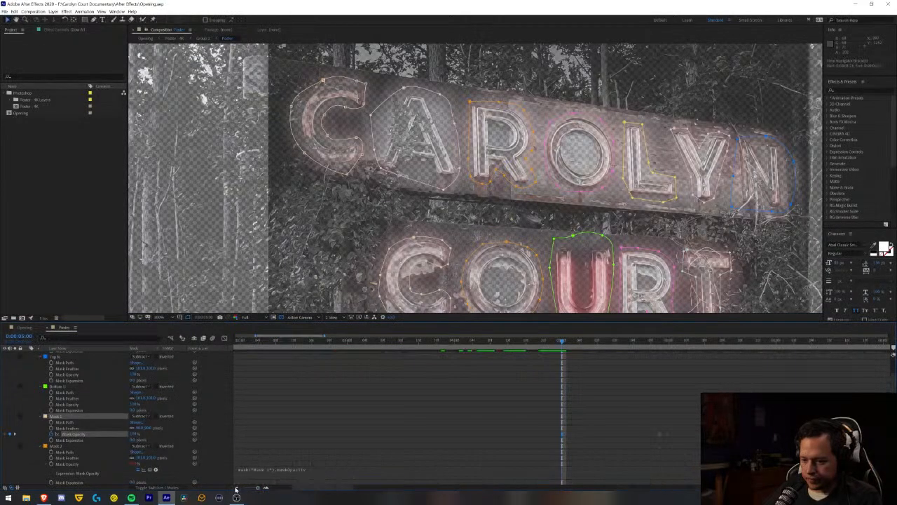
left_click(236, 489)
left_click(236, 489)
left_click(236, 489)
left_click(468, 415)
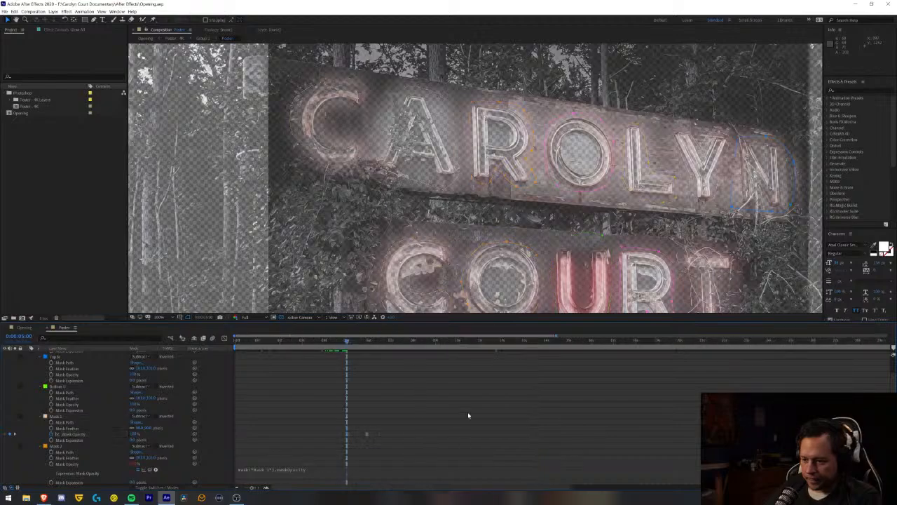
- Preview the Opening composition from its start to review the timing of the letters lighting up
left_click(25, 327)
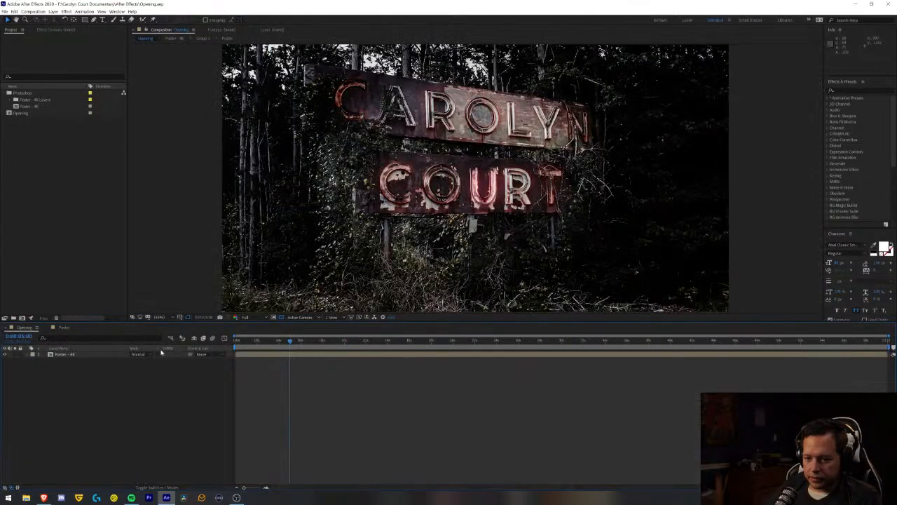
key("Home")
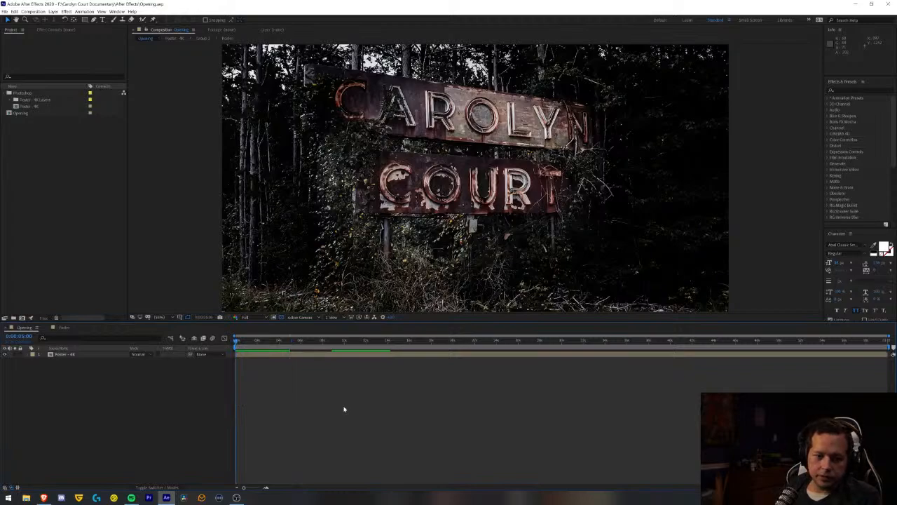
key("space")
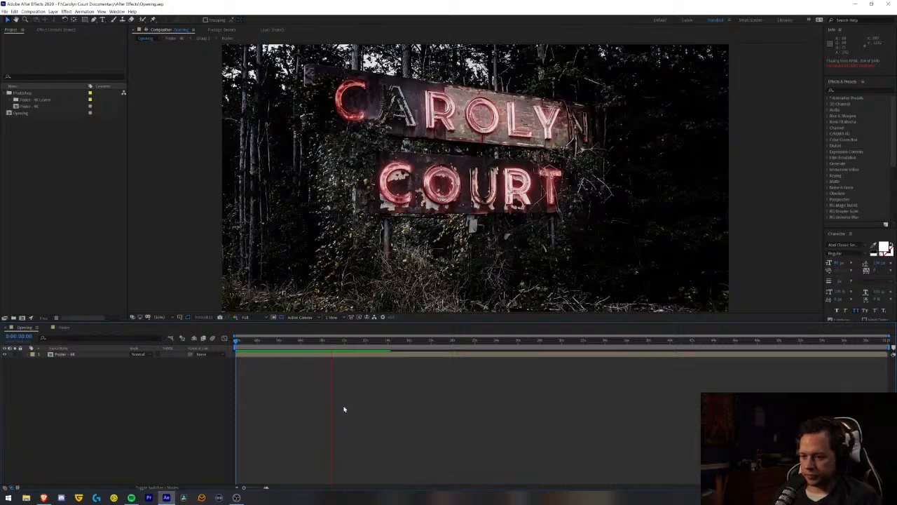
key("space")
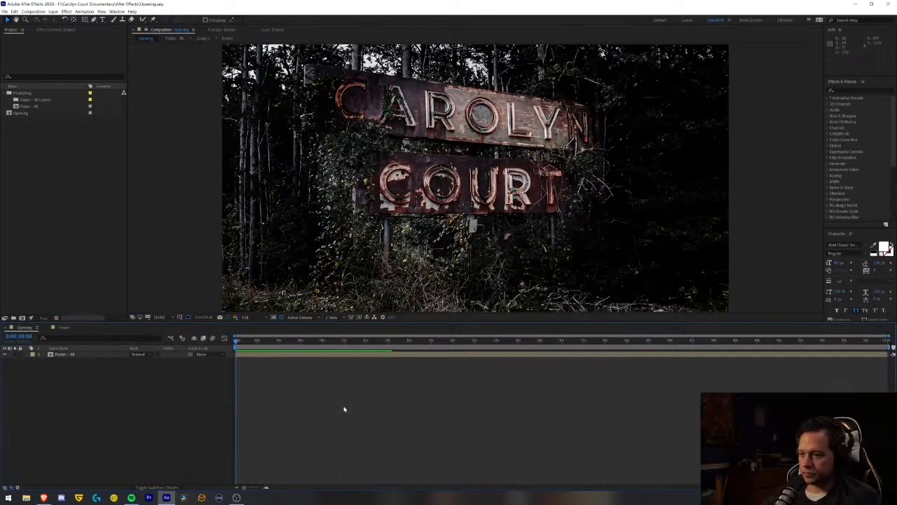
key("space")
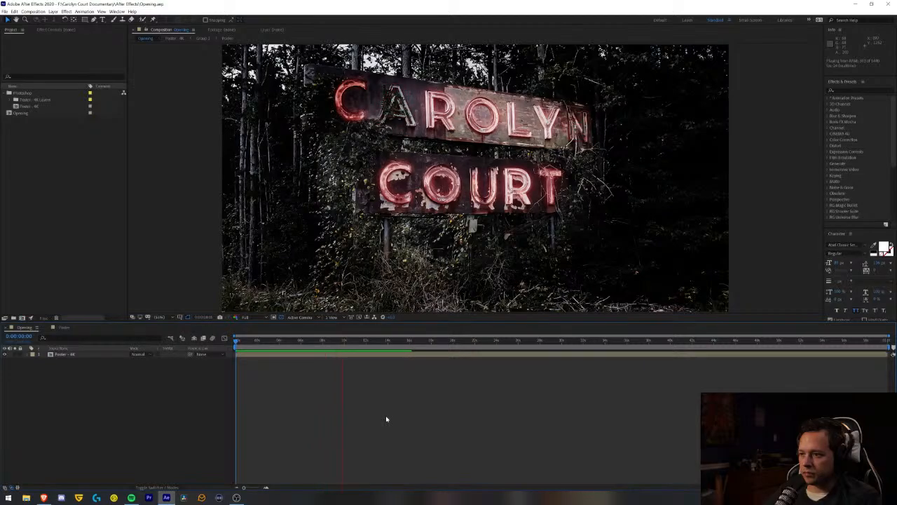
key("space")
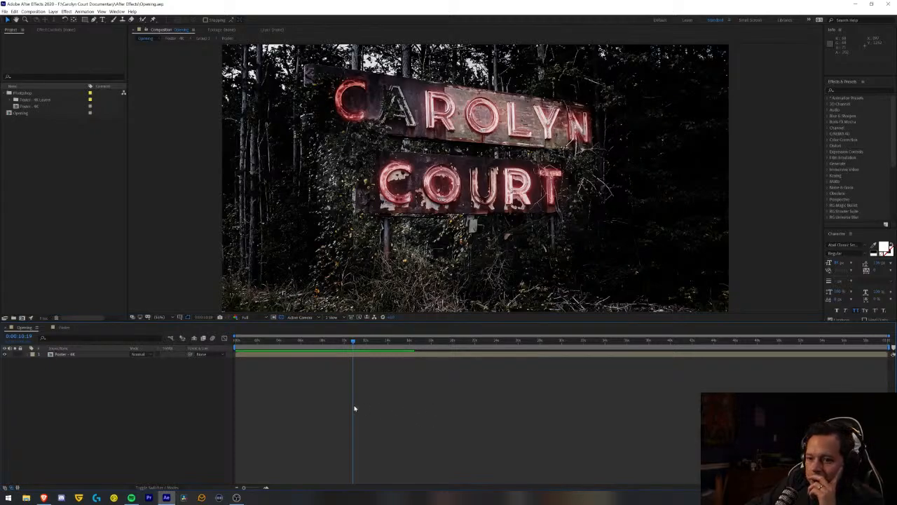
- Create a black solid layer named Vignette at the top of the Opening composition
left_click(66, 12)
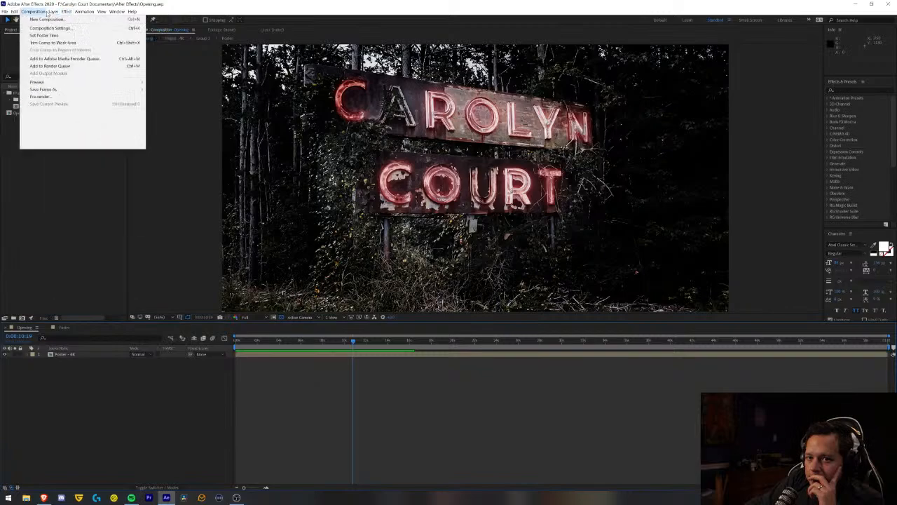
mouse_move(54, 12)
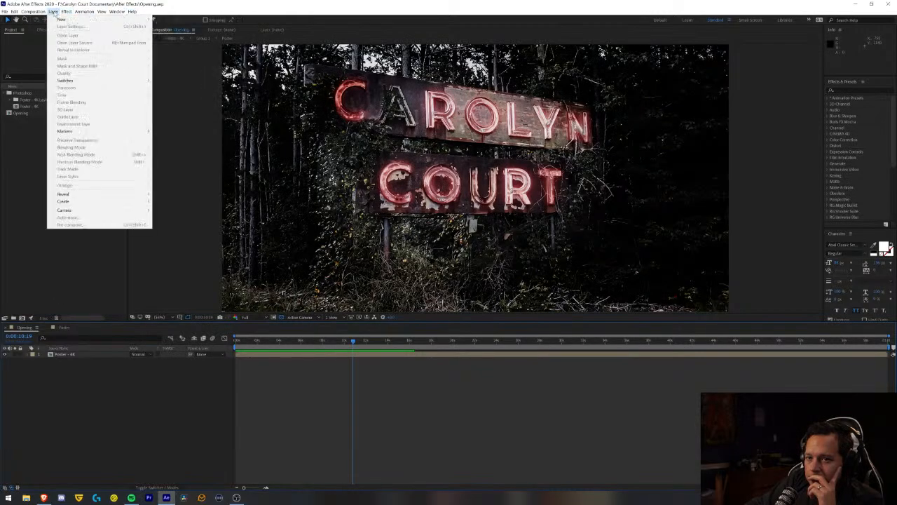
mouse_move(76, 21)
left_click(172, 28)
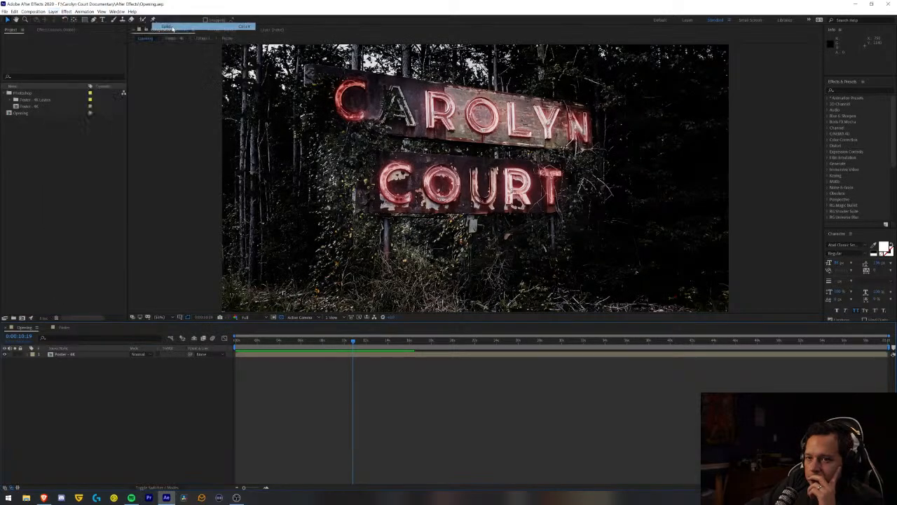
type("Vignette")
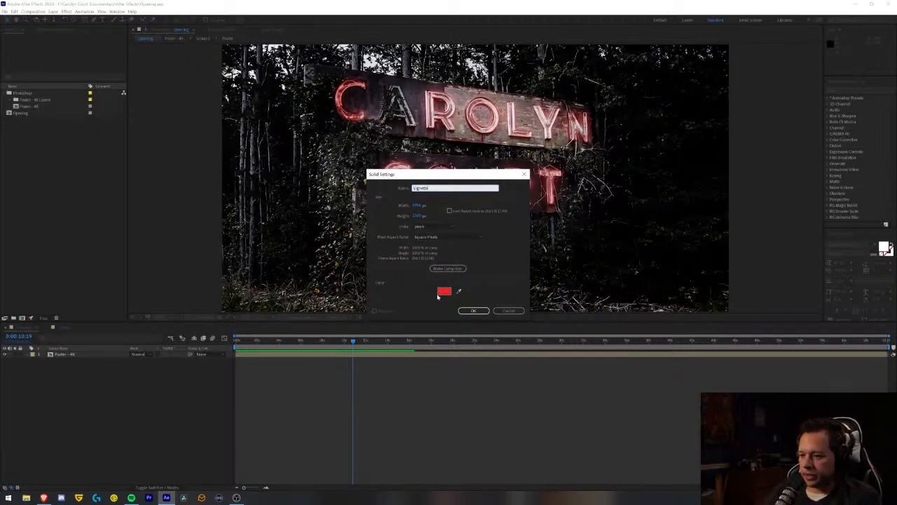
left_click(444, 291)
left_click_drag(397, 249, 393, 292)
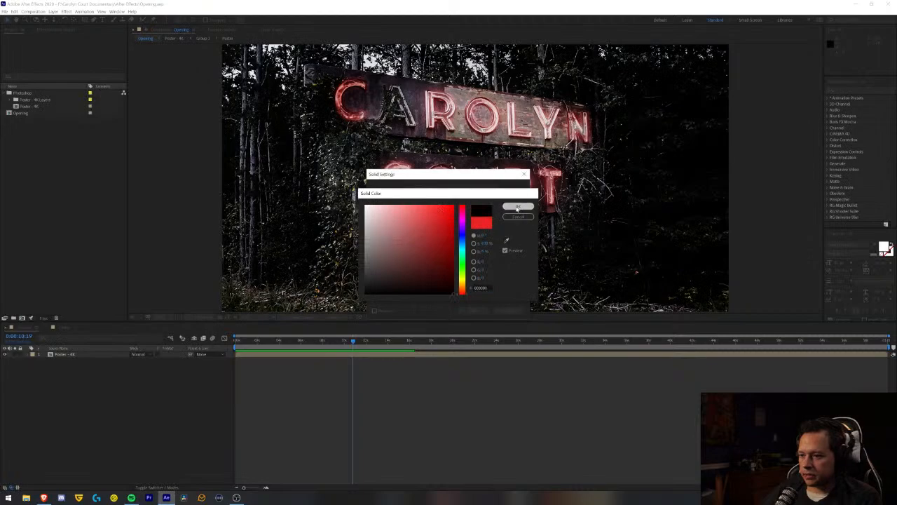
left_click(518, 206)
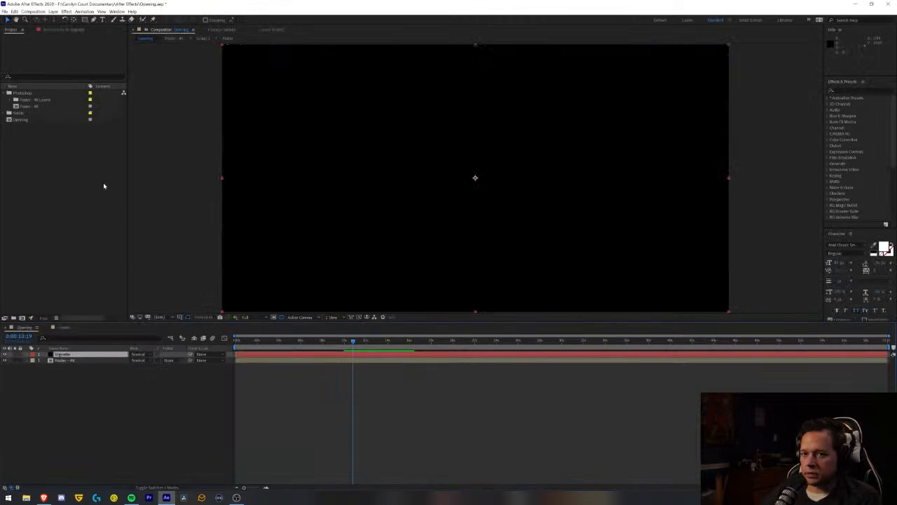
- Add a full-frame elliptical mask to the Vignette layer, set its mode to Subtract and reveal all its mask properties
double_click(85, 20)
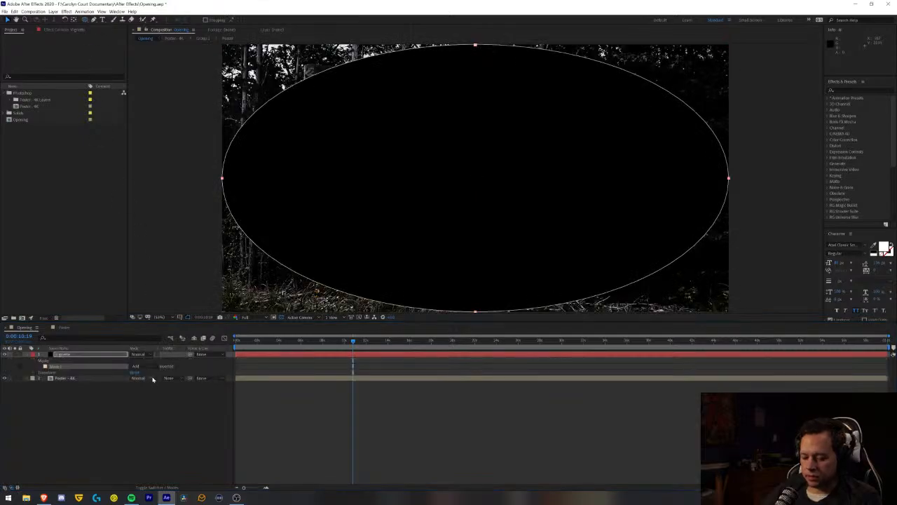
key("m")
key("m")
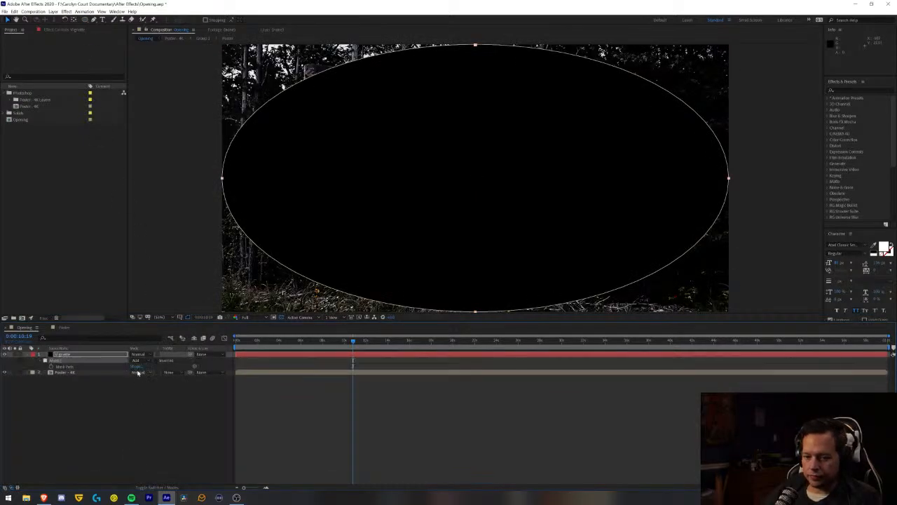
left_click(142, 361)
left_click(147, 382)
key("m")
key("m")
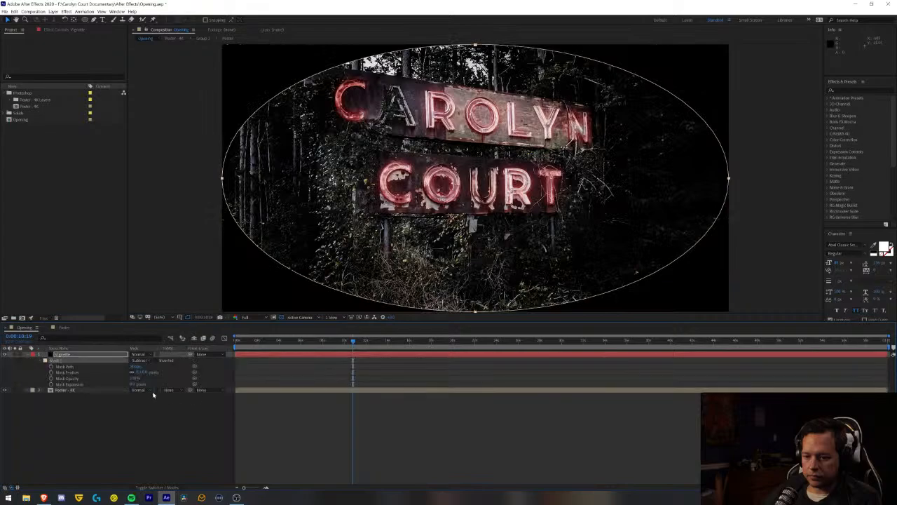
- Try a heavy feather with 25% Mask Opacity on the Vignette mask and compare the image with the layer hidden and shown
left_click_drag(140, 373, 394, 372)
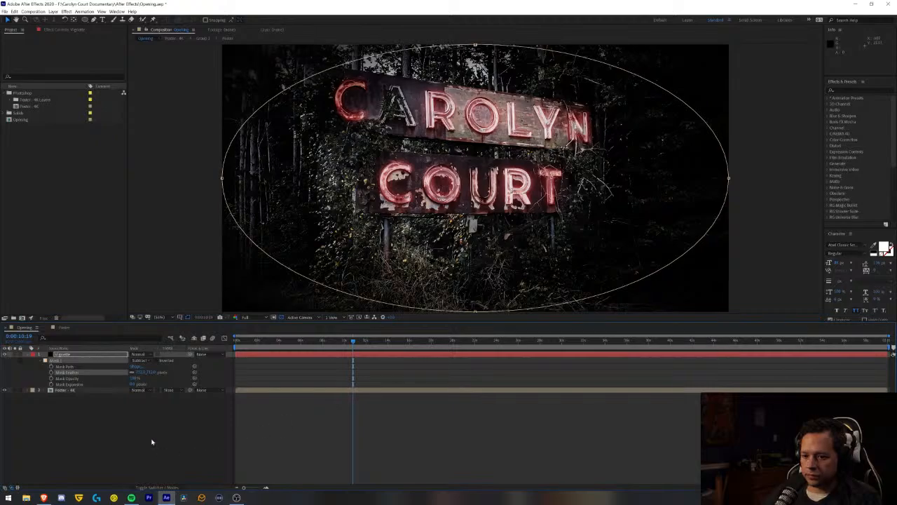
left_click(133, 378)
type("25")
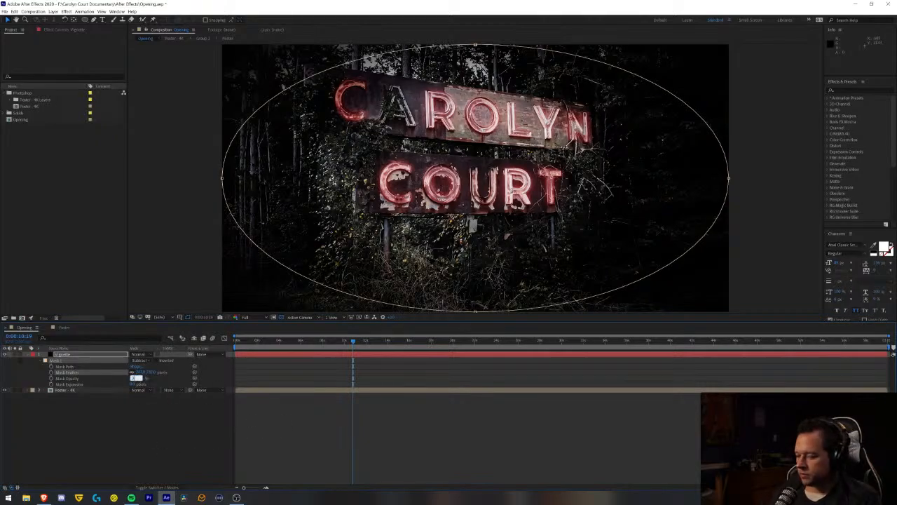
key("Return")
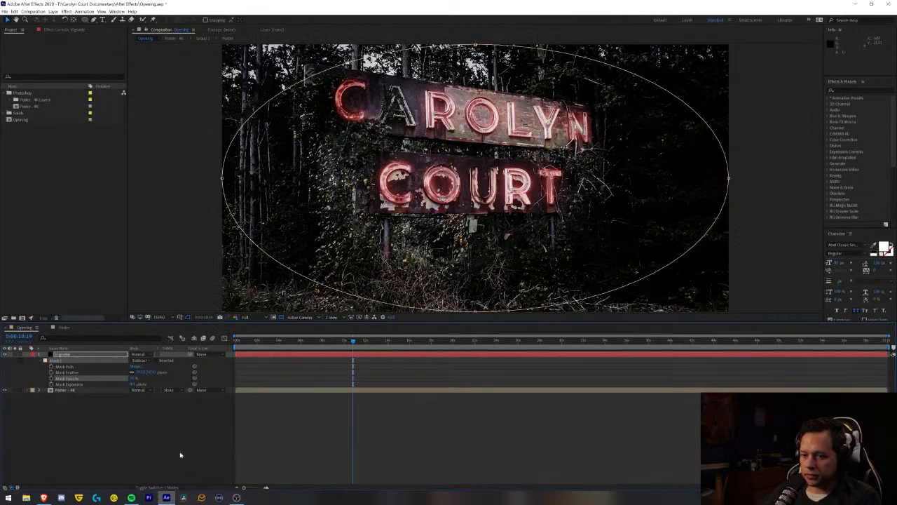
left_click(138, 409)
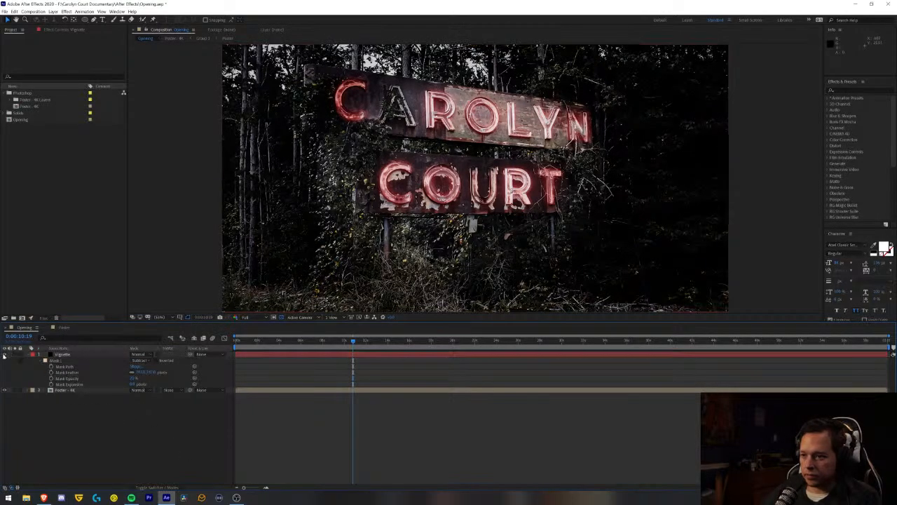
left_click(5, 355)
left_click(4, 355)
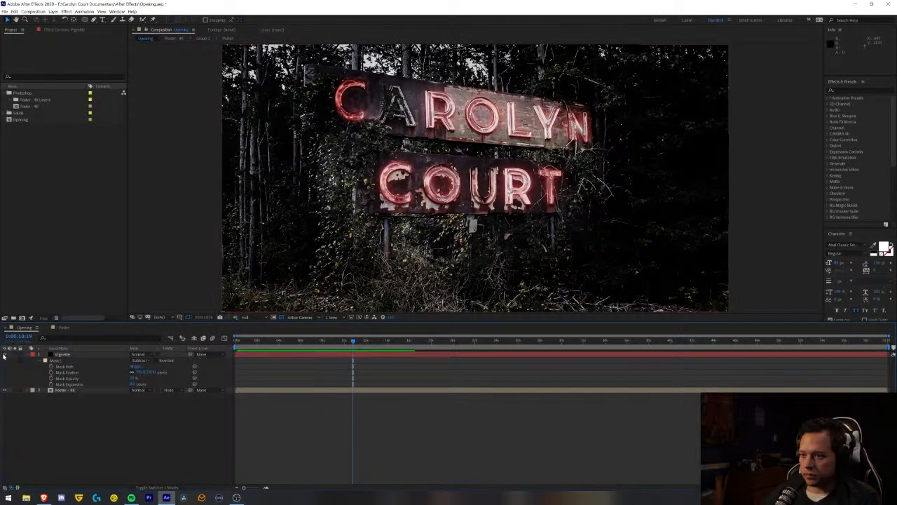
- Increase the Vignette mask's Mask Feather for a softer edge and raise its Mask Opacity for stronger darkening
left_click(142, 373)
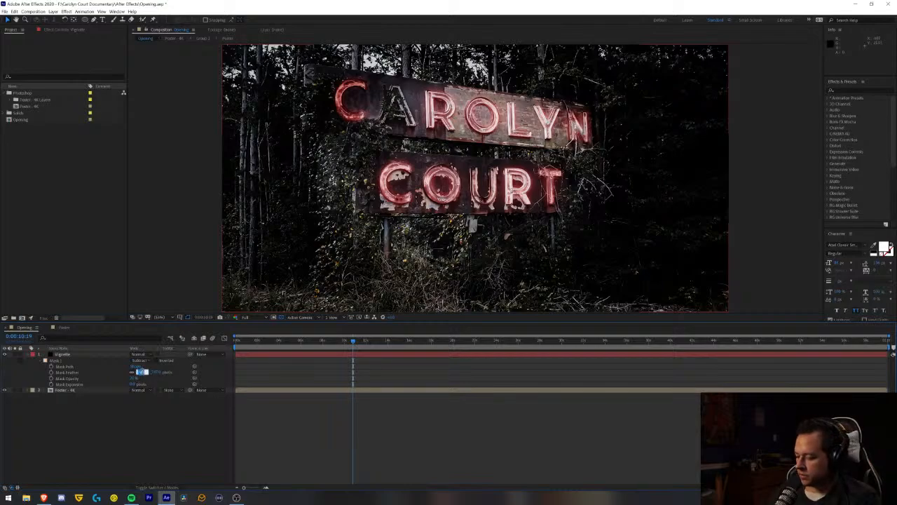
key("Return")
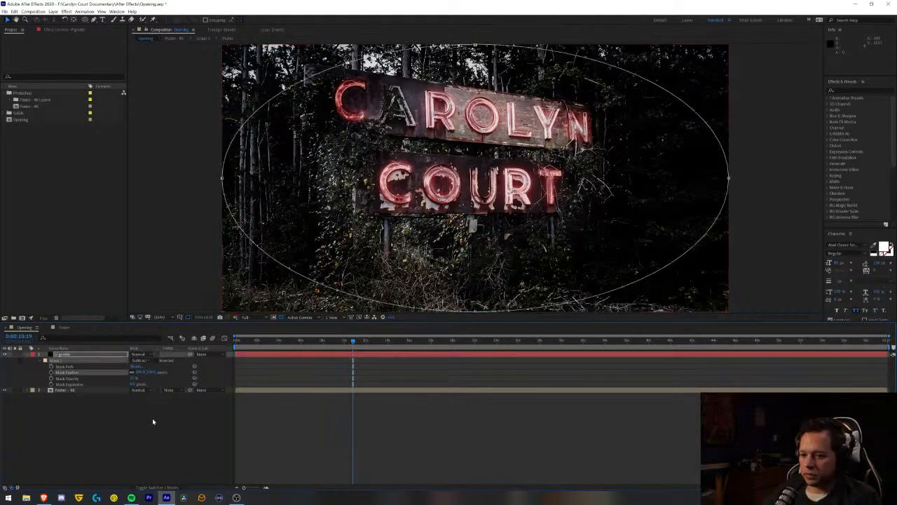
left_click(168, 435)
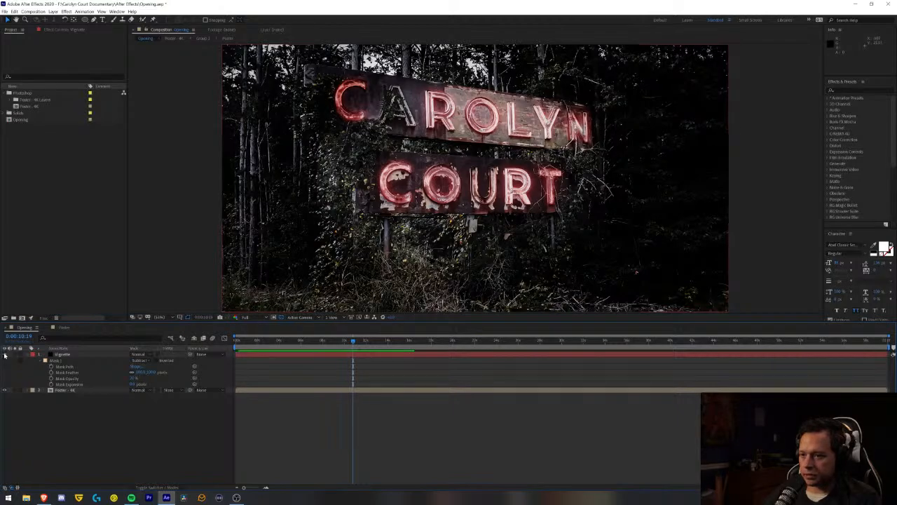
left_click(131, 380)
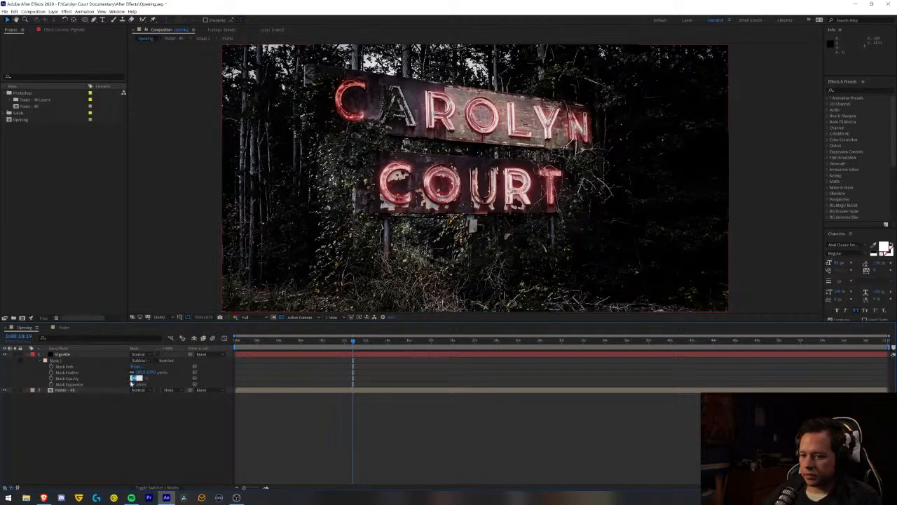
type("80")
key("Return")
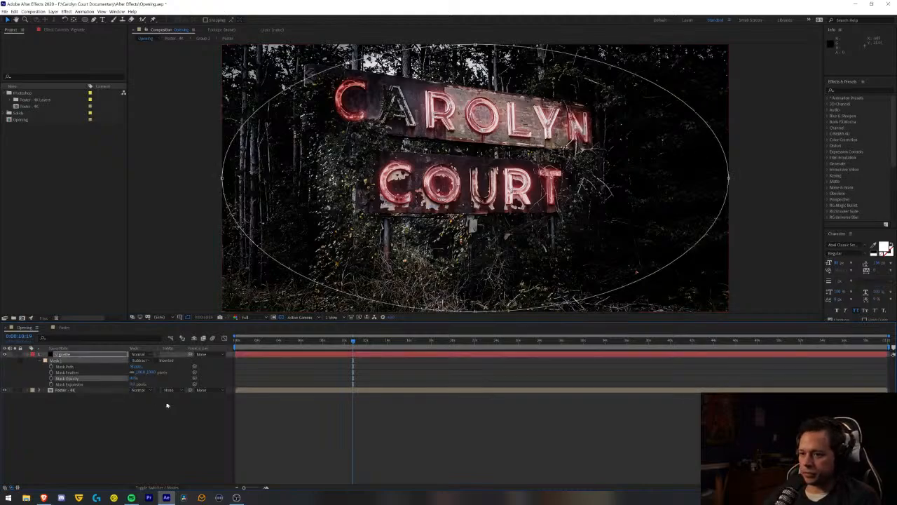
left_click(191, 435)
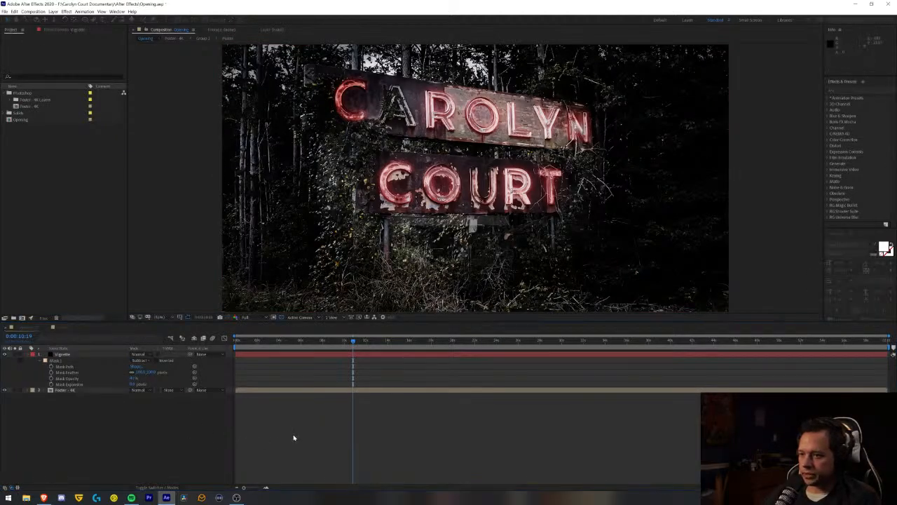
- Preview the Opening composition from its start to check the vignette together with the neon animation
key("Home")
key("space")
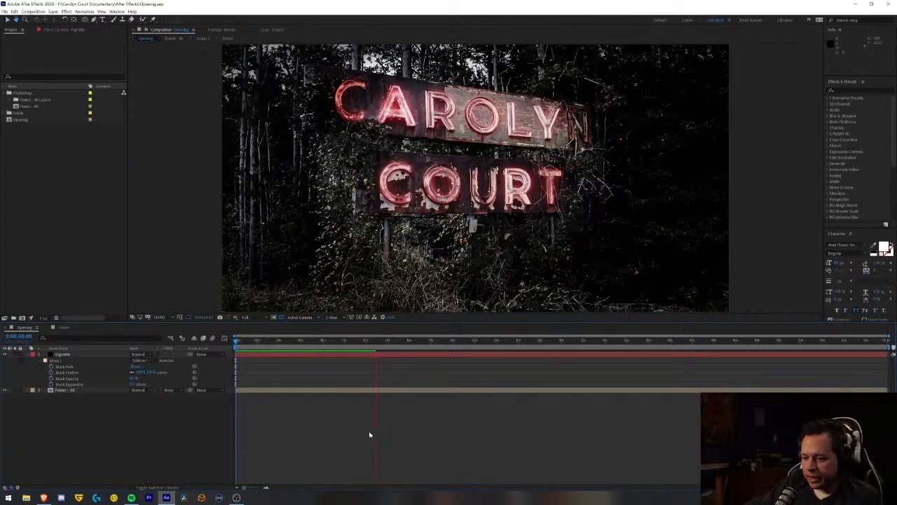
key("space")
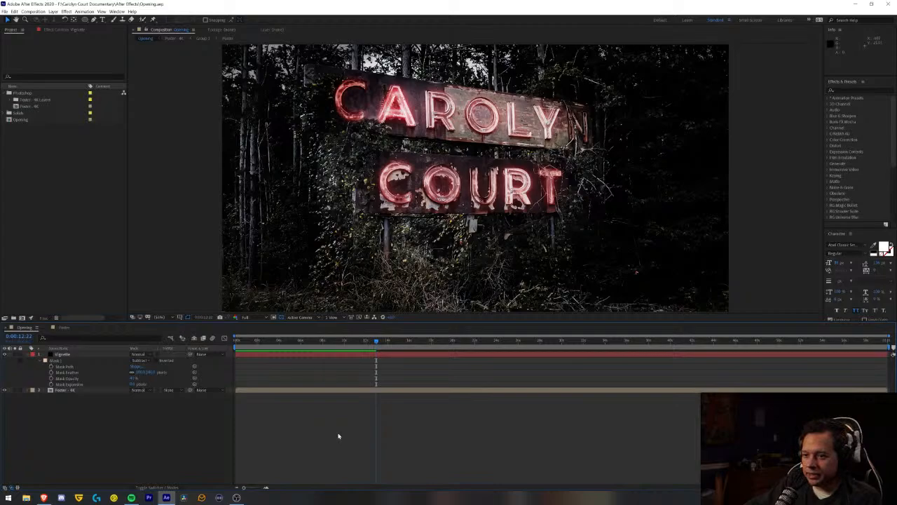
left_click(171, 318)
left_click(171, 325)
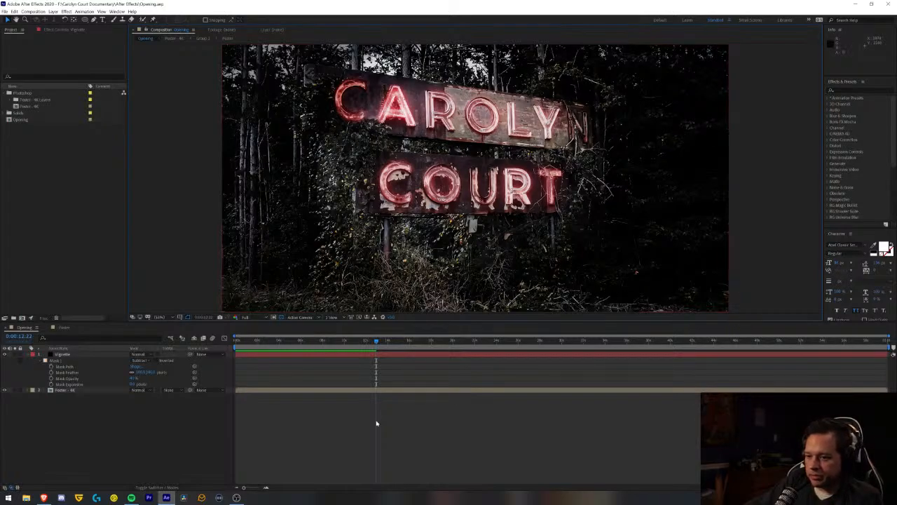
- Duplicate the Poster - 4K layer three times in the Opening composition
left_click(69, 391)
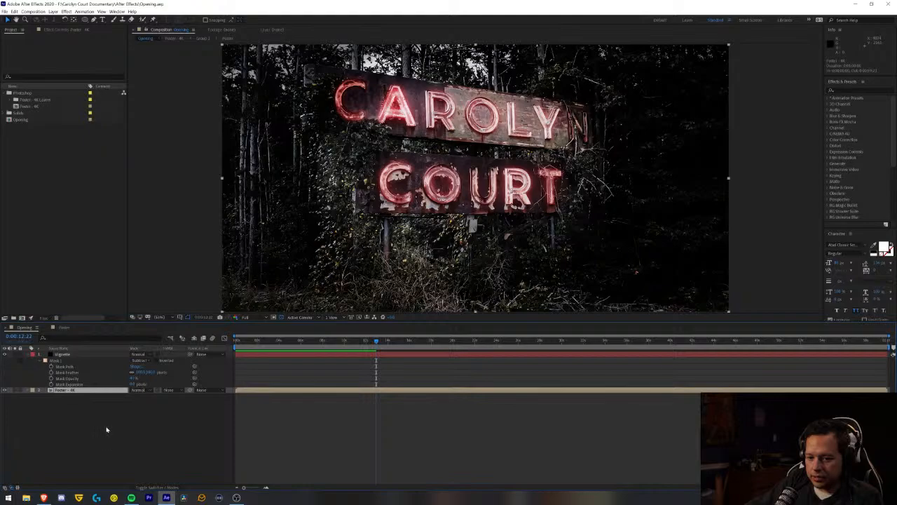
key("ctrl+d")
key("ctrl+d")
key("ctrl+d")
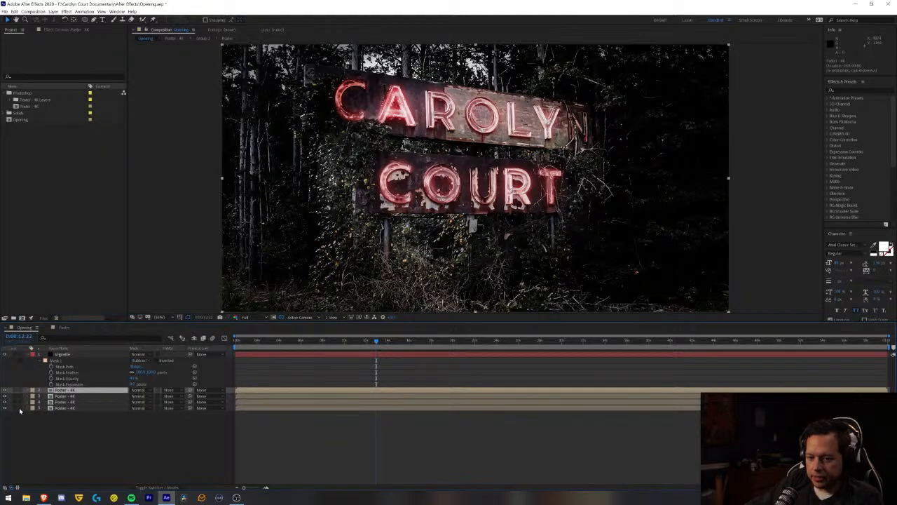
- Lock the bottommost Poster - 4K copy, turn off its visibility and hide it from the timeline as a shy layer
left_click(20, 407)
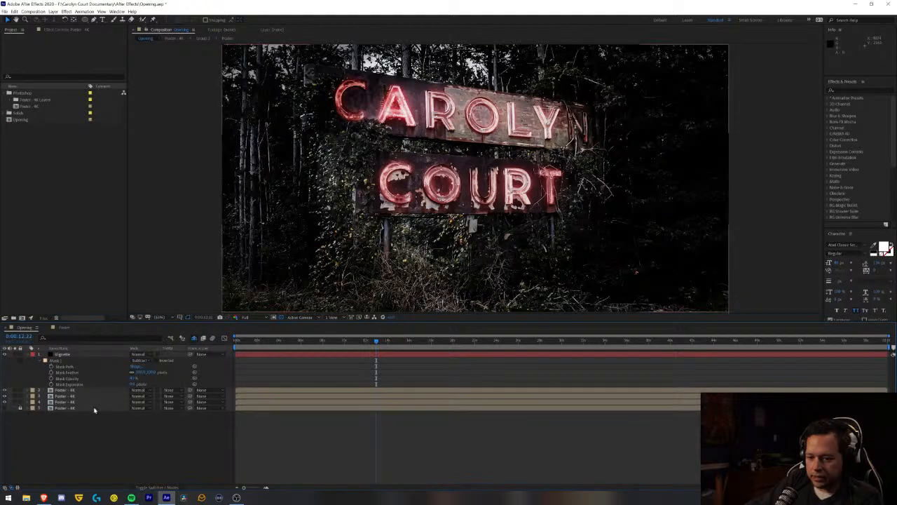
left_click(146, 488)
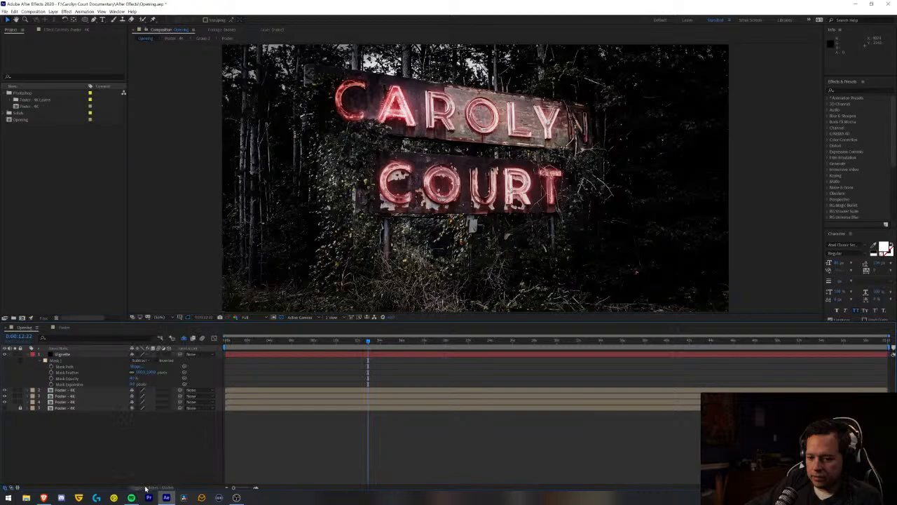
left_click(133, 408)
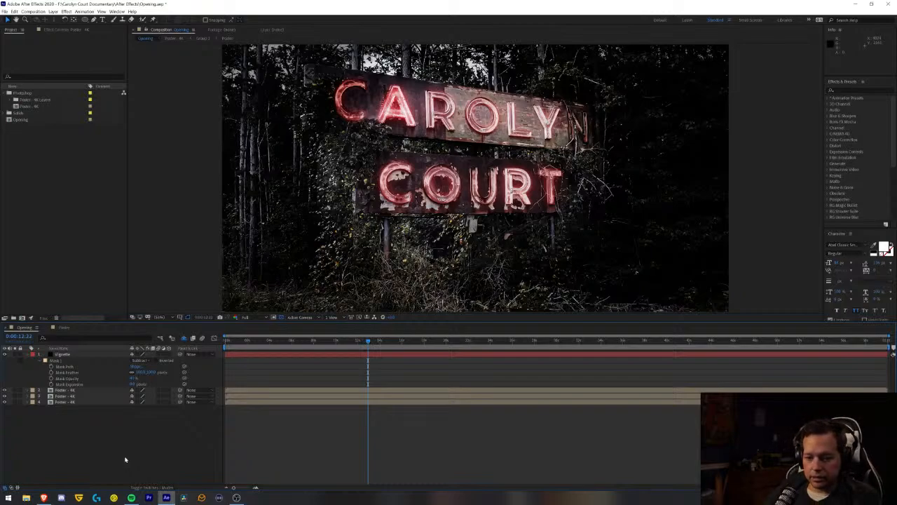
- Turn off the visibility of the upper two Poster - 4K copies, leaving only the lowest listed copy shown
left_click(4, 396)
left_click(5, 396)
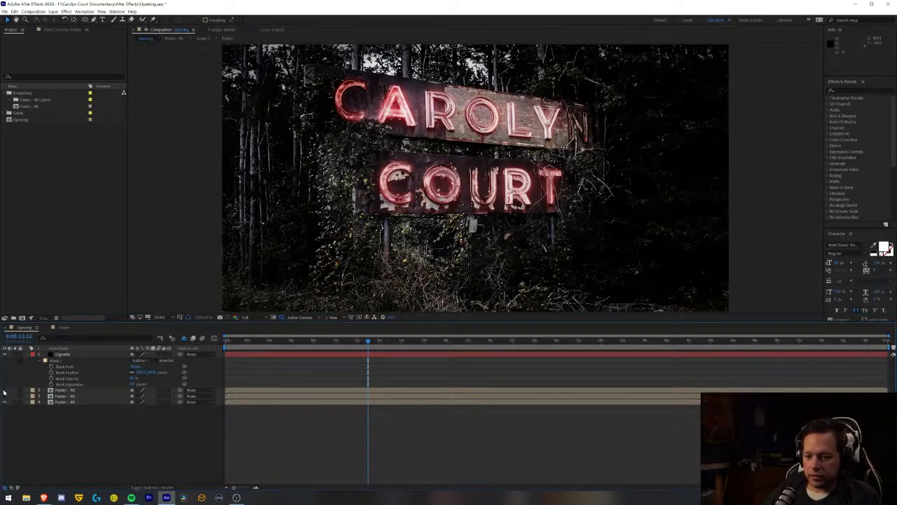
- Show only the uppermost Poster - 4K copy, turning off the lowest listed one, and rename the shown layer Grass
left_click(4, 402)
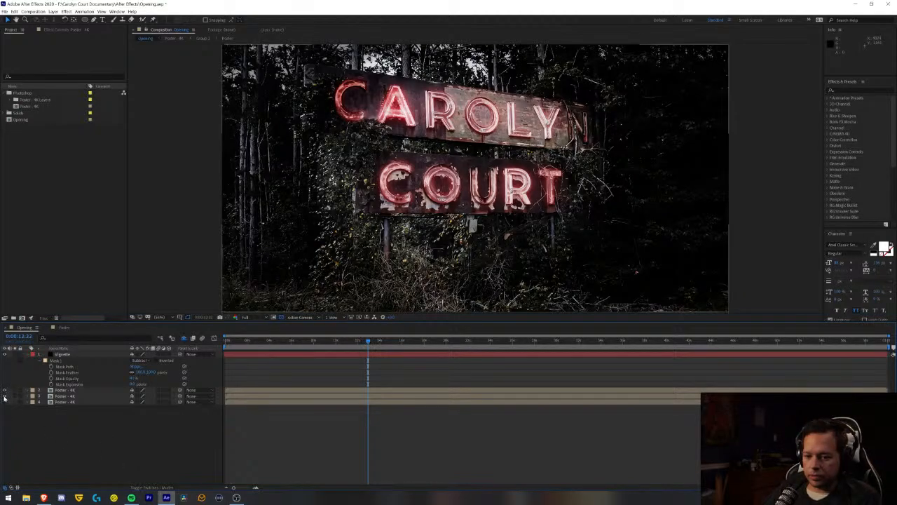
left_click(90, 392)
key("Return")
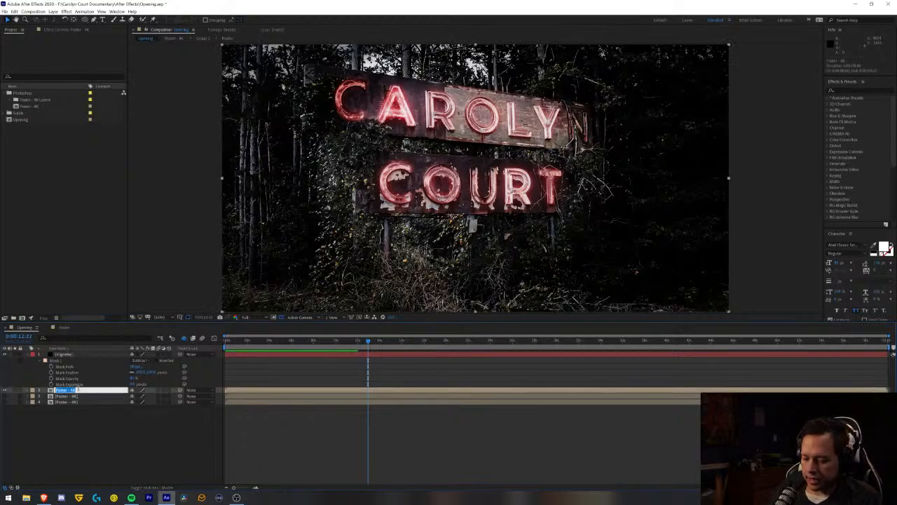
type("Grain")
key("Return")
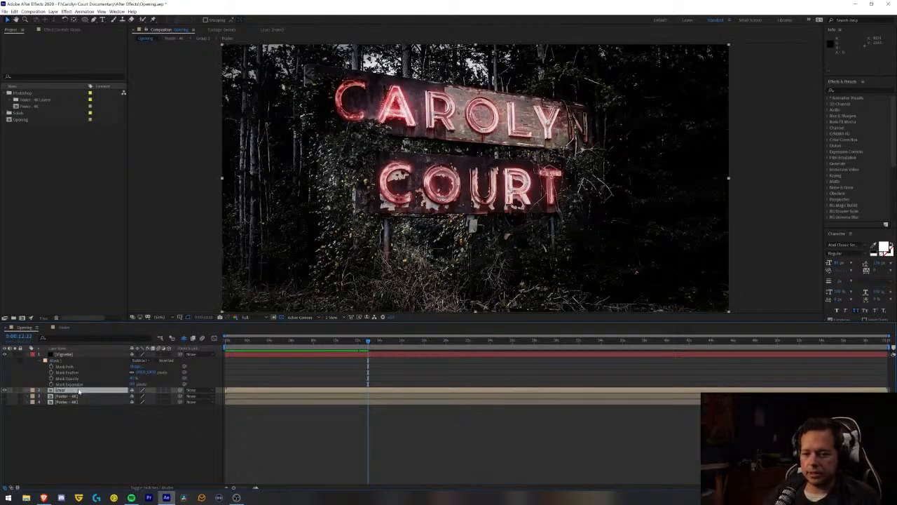
left_click(55, 445)
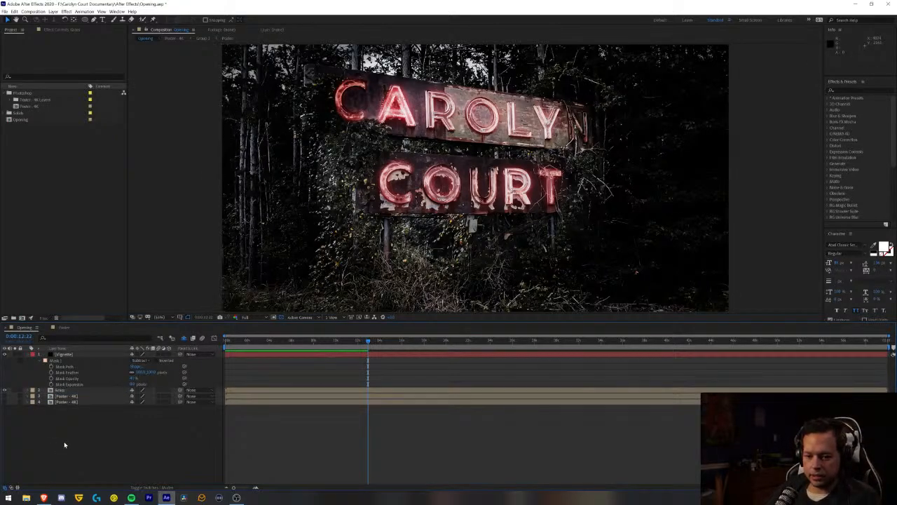
- Draw a closed Pen mask on the Grass layer along the top of the foreground grass, extending beyond the frame's sides and bottom
left_click(67, 390)
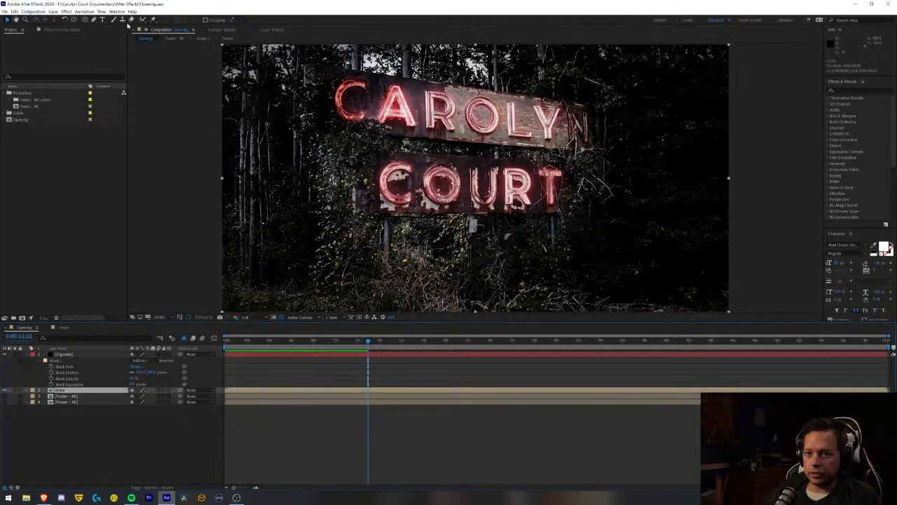
scroll(265, 120, "down", 3)
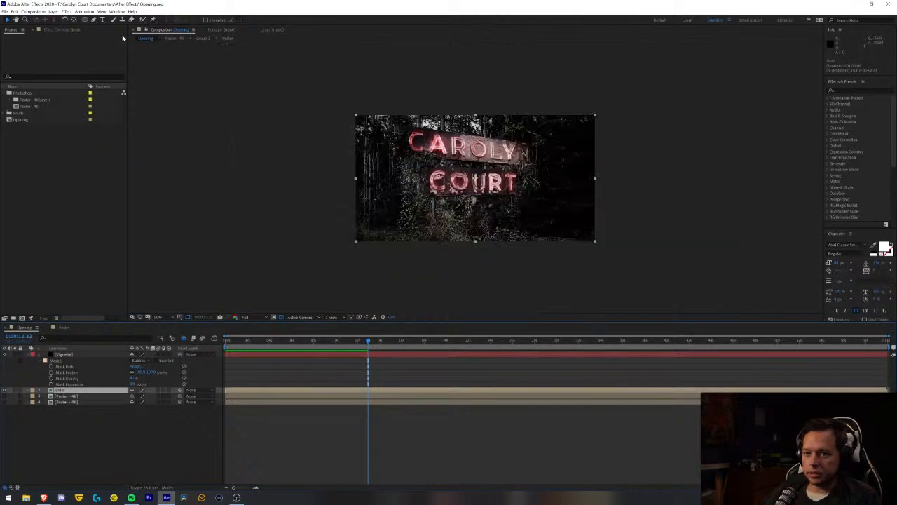
left_click(93, 21)
scroll(252, 236, "up", 1)
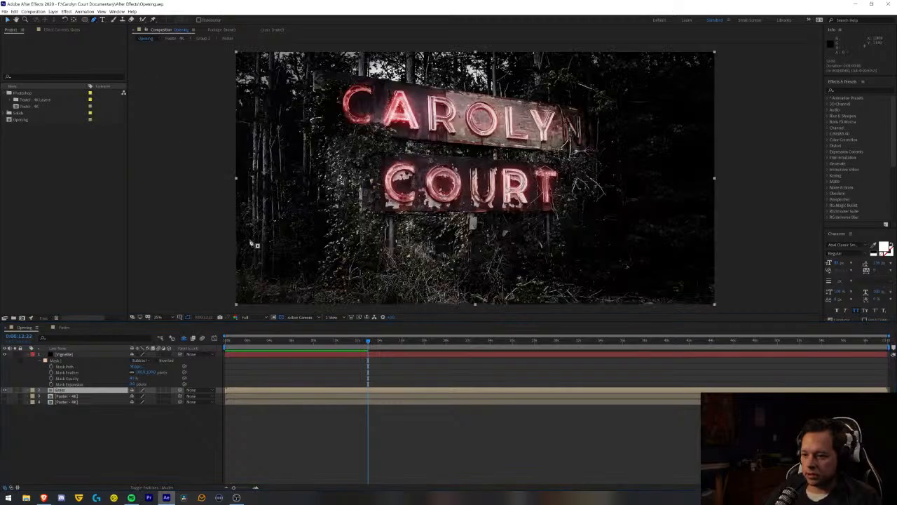
scroll(257, 247, "down", 1)
scroll(345, 244, "up", 1)
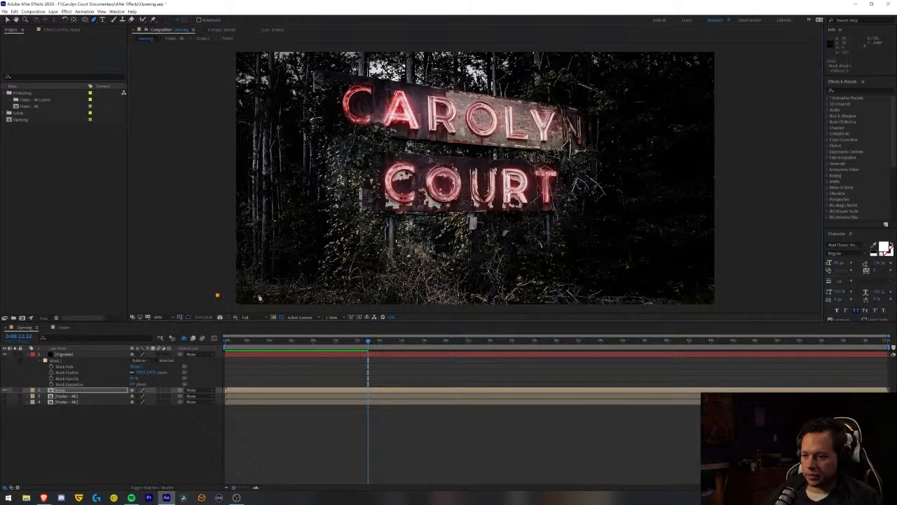
mouse_move(217, 294)
left_mouse_down()
mouse_move(248, 263)
mouse_move(271, 279)
mouse_move(342, 287)
mouse_move(421, 261)
left_mouse_up()
left_click_drag(477, 262, 610, 289)
scroll(638, 278, "down", 2)
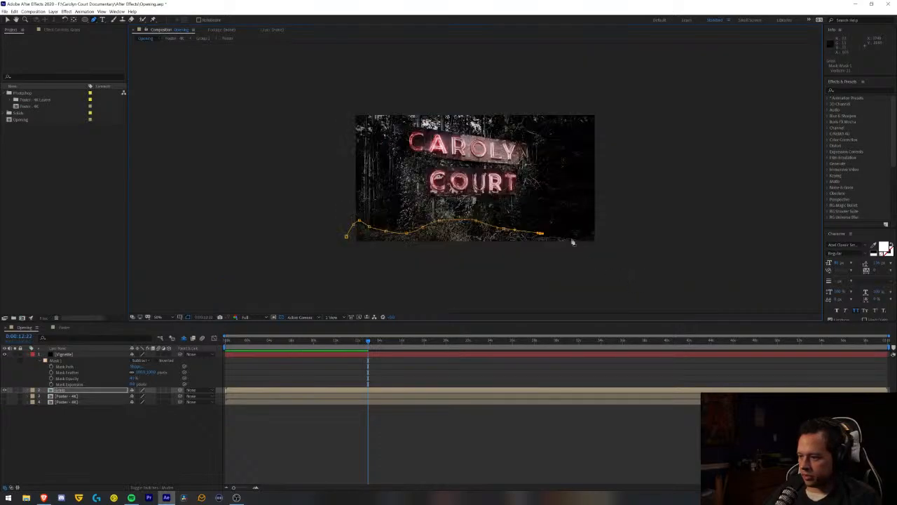
left_click(565, 236)
left_click(581, 238)
left_click(603, 246)
left_click(626, 270)
left_click(443, 282)
left_click(351, 263)
left_click(346, 236)
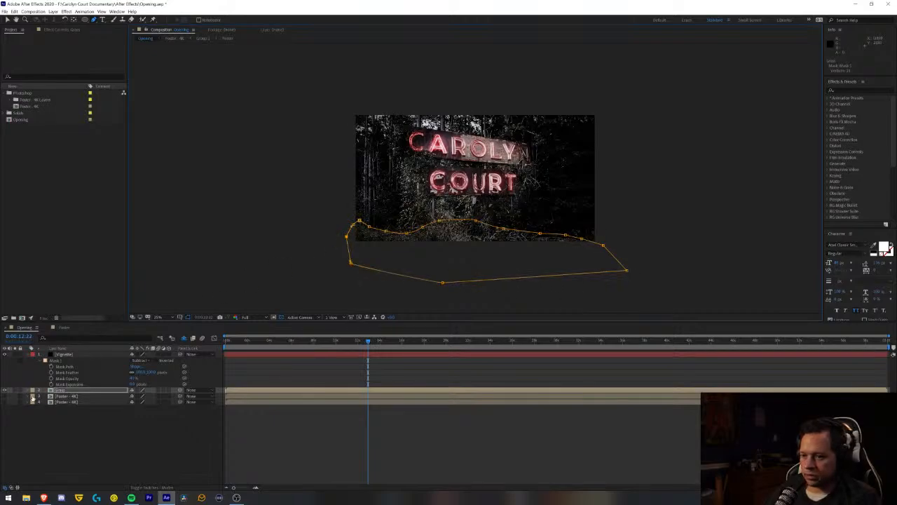
- Turn off the Vignette layer's visibility and apply a slight feather to the Grass layer's mask
left_click(7, 21)
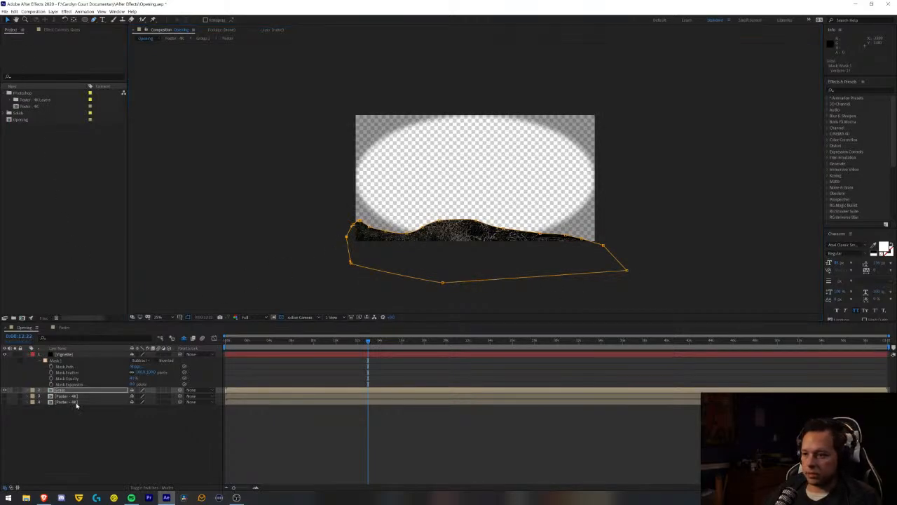
left_click(5, 355)
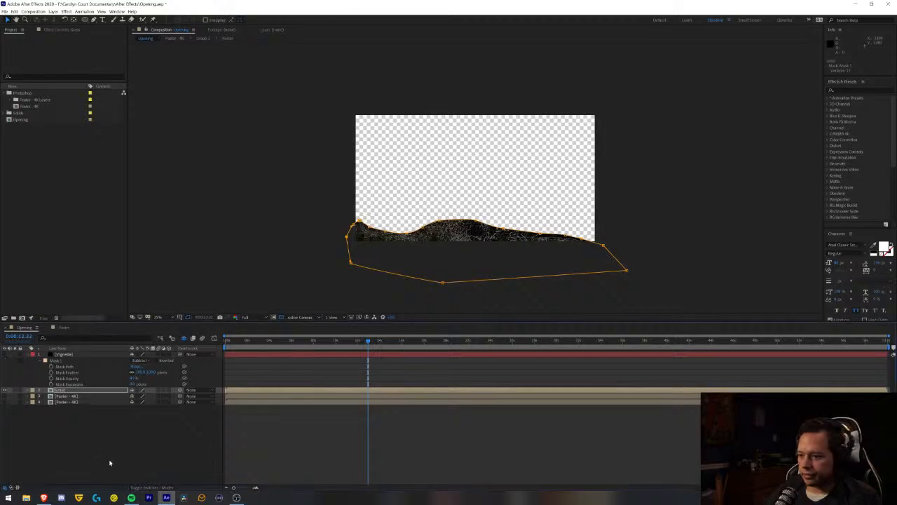
key("f")
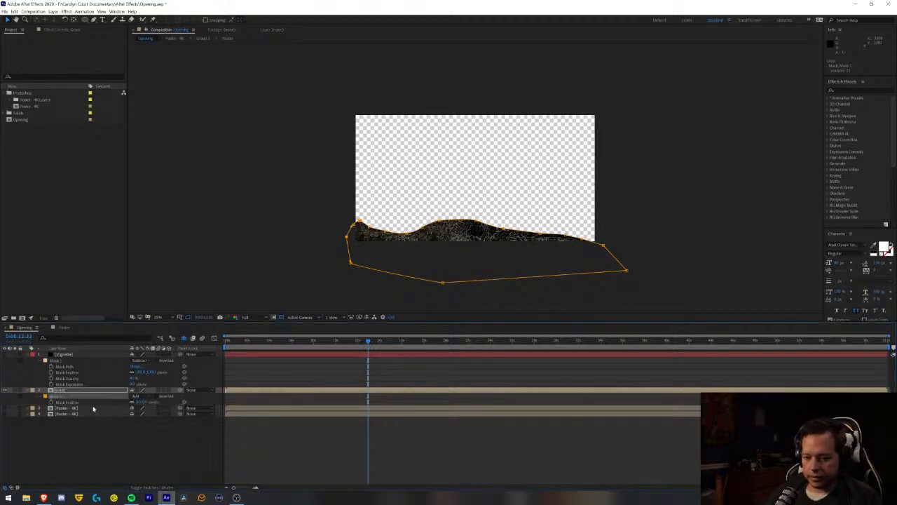
left_click(141, 402)
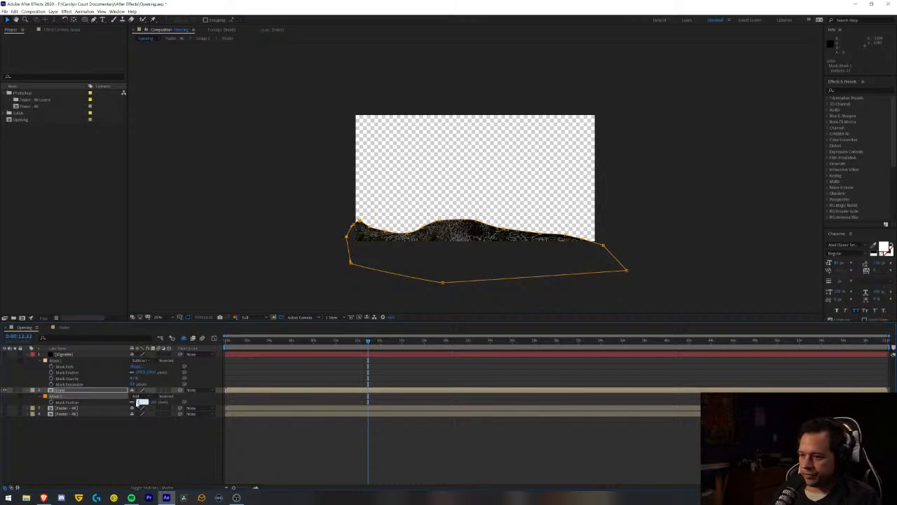
key("Return")
left_click(136, 428)
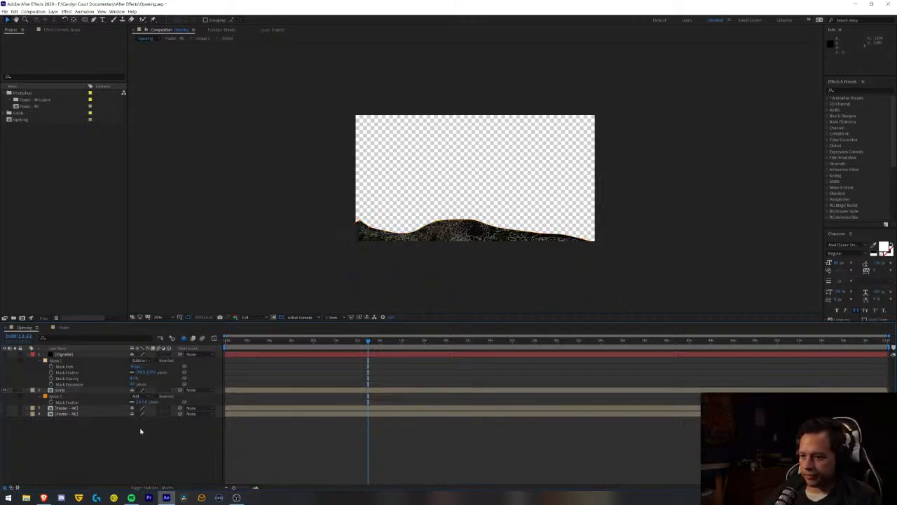
left_click(139, 403)
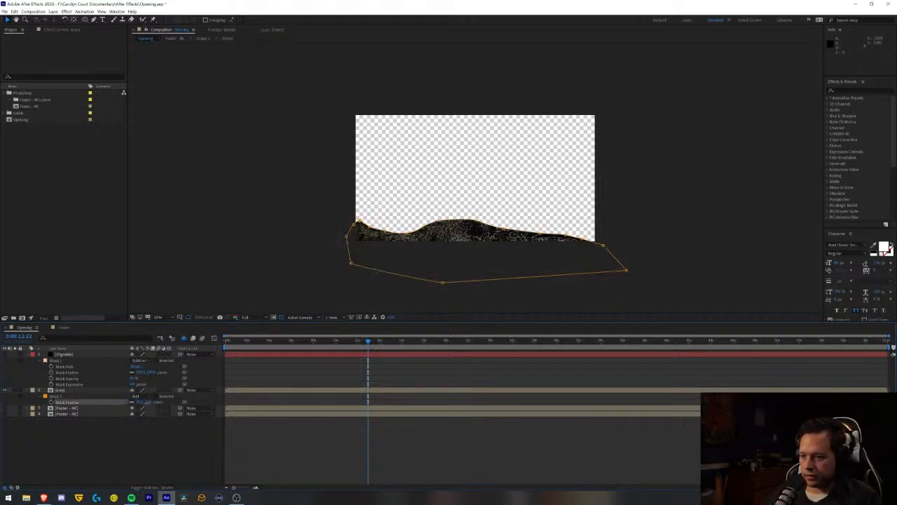
mouse_move(143, 402)
left_mouse_down()
mouse_move(153, 404)
mouse_move(145, 405)
left_mouse_up()
left_click(157, 460)
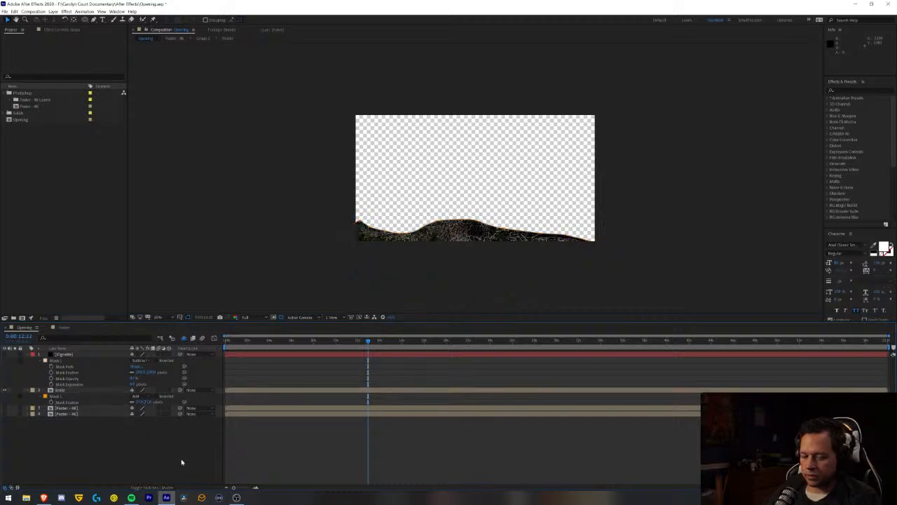
- Set the Grass layer's label colour to Green
left_click(33, 391)
left_click(45, 331)
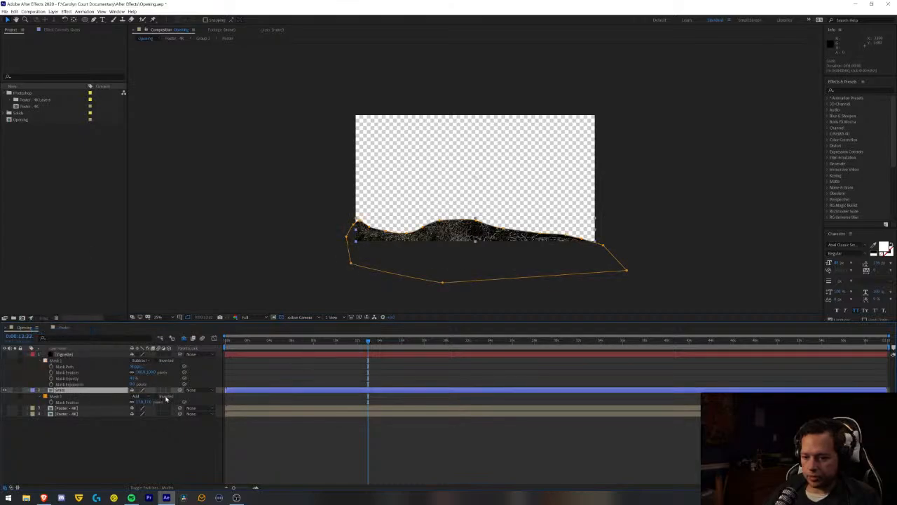
left_click(32, 390)
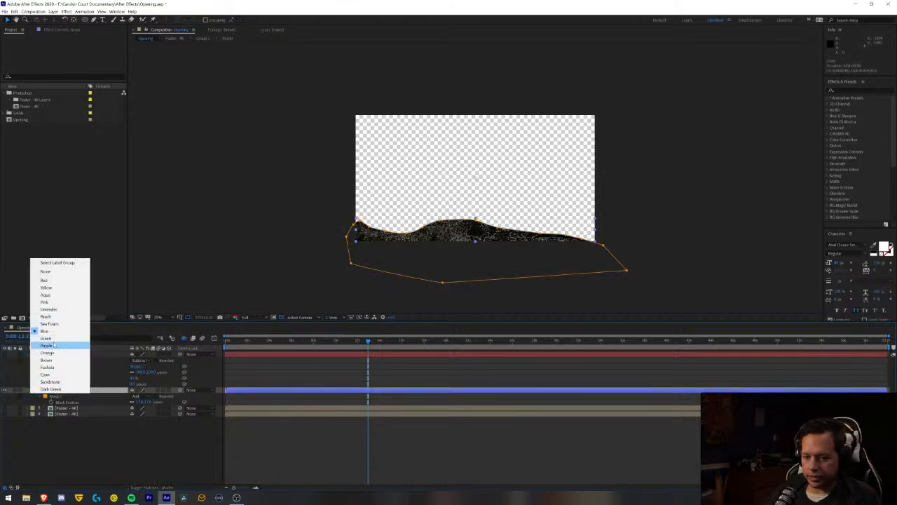
left_click(50, 331)
left_click(33, 391)
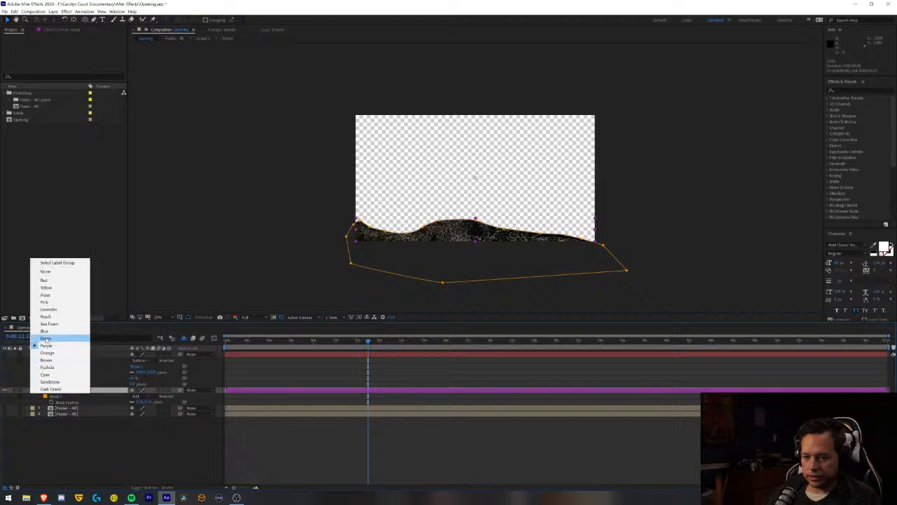
left_click(49, 338)
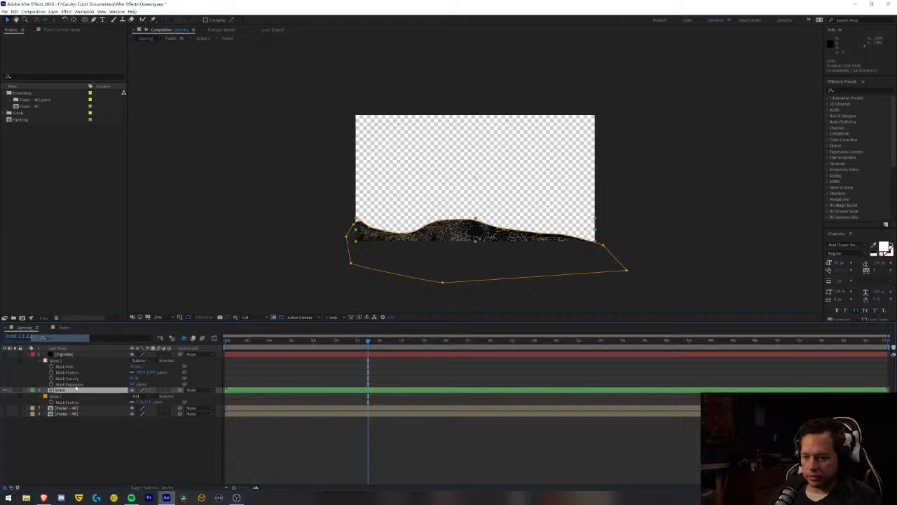
- Make the Grass layer 3D, move it towards the camera along Z and raise it to fill the frame's bottom edge
left_click(168, 389)
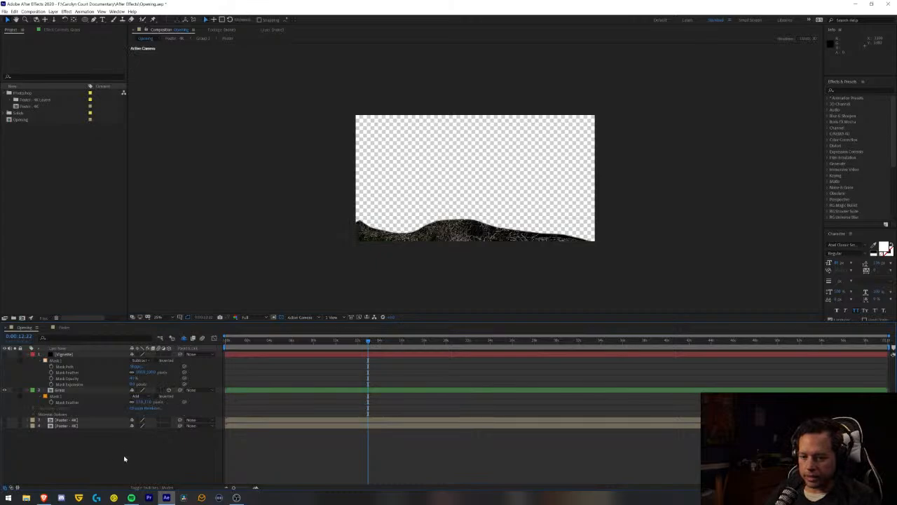
left_click(64, 390)
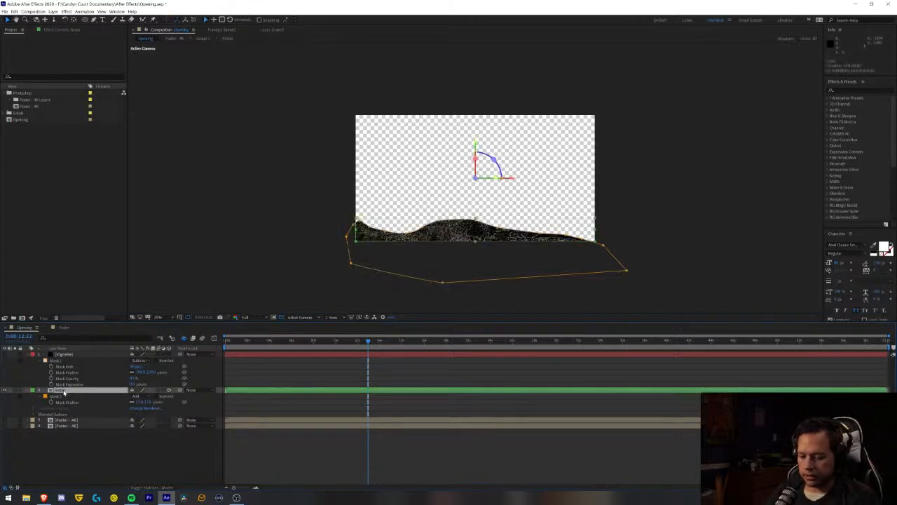
key("p")
left_click_drag(157, 396, 4, 396)
left_click_drag(160, 396, 2, 387)
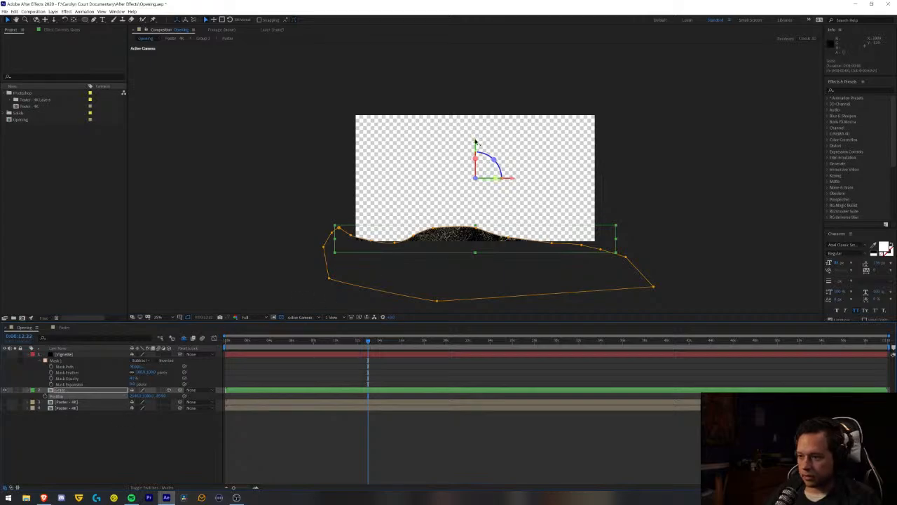
left_click_drag(475, 143, 474, 136)
- Set the Grass layer's Z position to -1000 and raise the layer slightly to cover the bottom of the frame
left_click(160, 396)
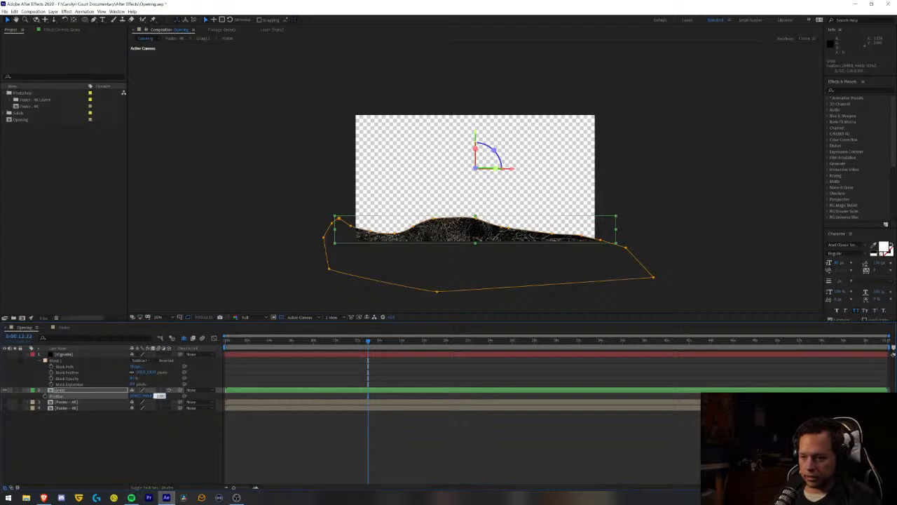
key("Return")
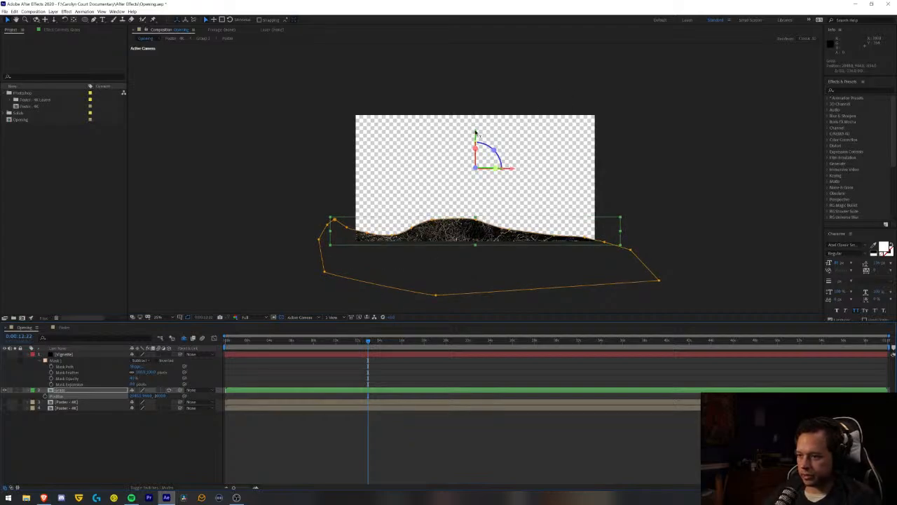
mouse_move(474, 132)
left_mouse_down()
mouse_move(474, 123)
mouse_move(469, 130)
left_mouse_up()
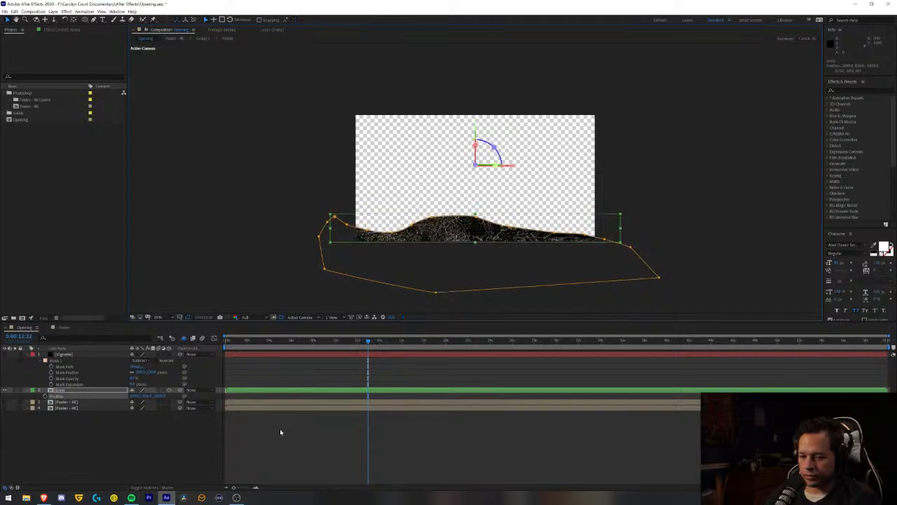
left_click(265, 445)
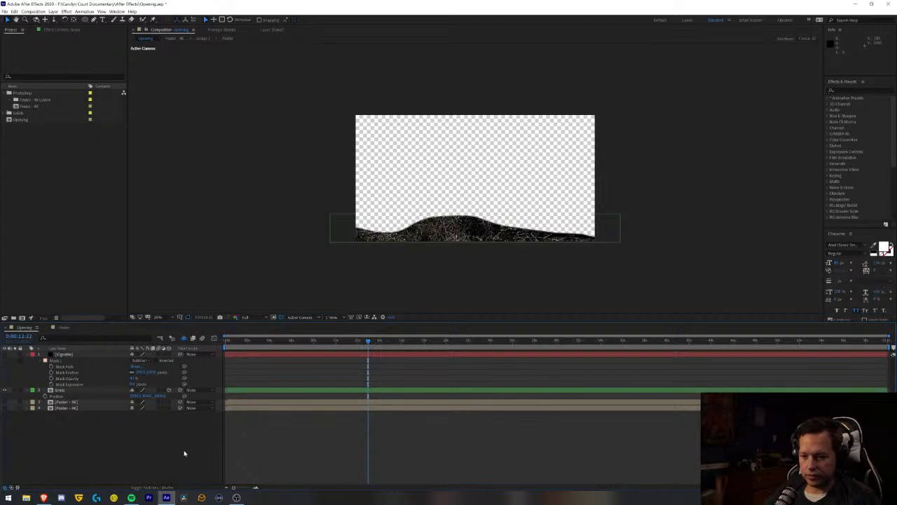
- Fit the composition in the viewer and turn on the visibility of the Poster - 4K copy directly beneath Grass
left_click(159, 319)
left_click(168, 331)
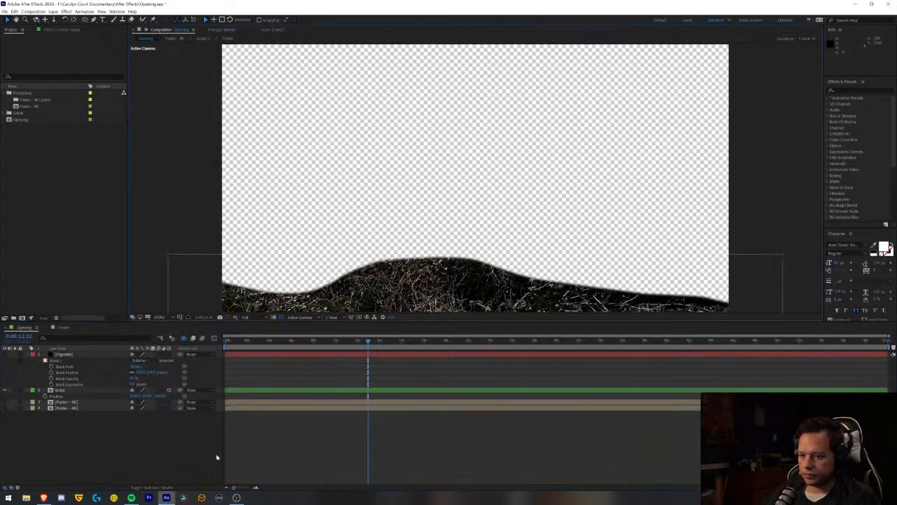
left_click(30, 437)
left_click(5, 403)
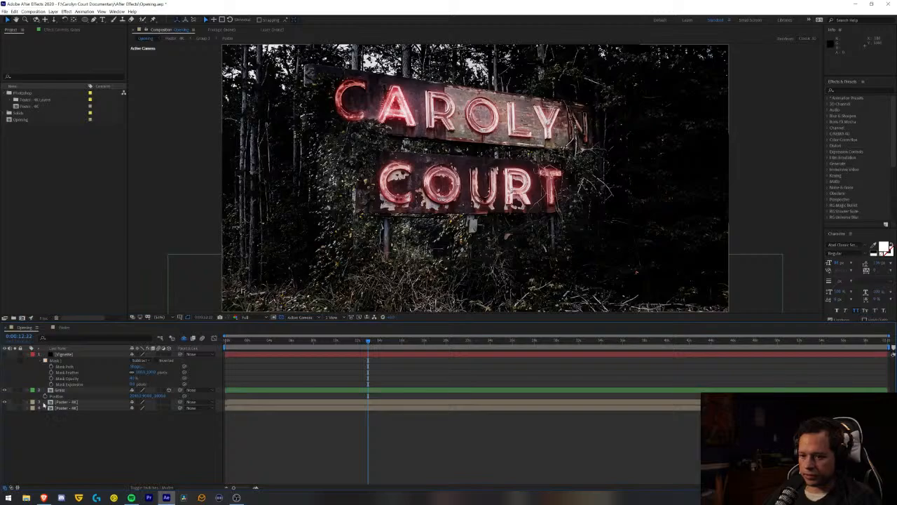
- Increase the Grass layer's mask feather to blend its edge into the poster behind it
left_click(75, 391)
key("f")
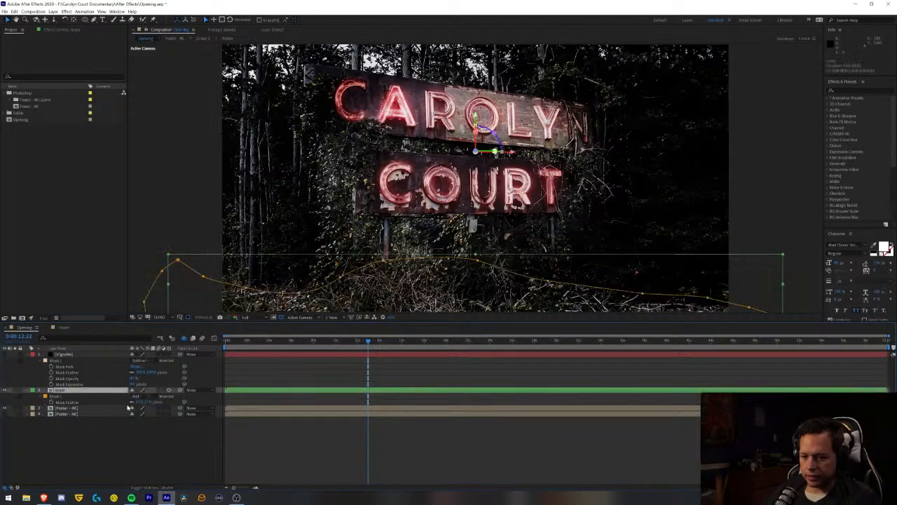
left_click_drag(142, 403, 157, 403)
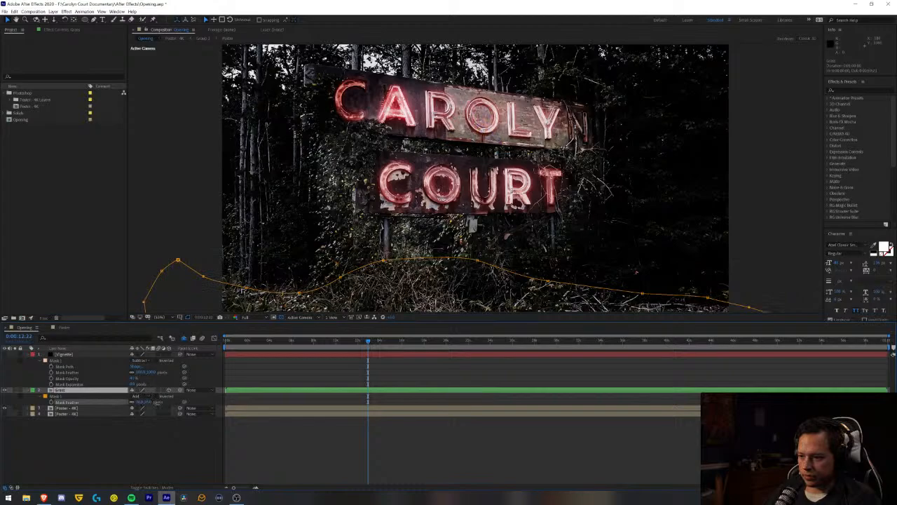
left_click(138, 466)
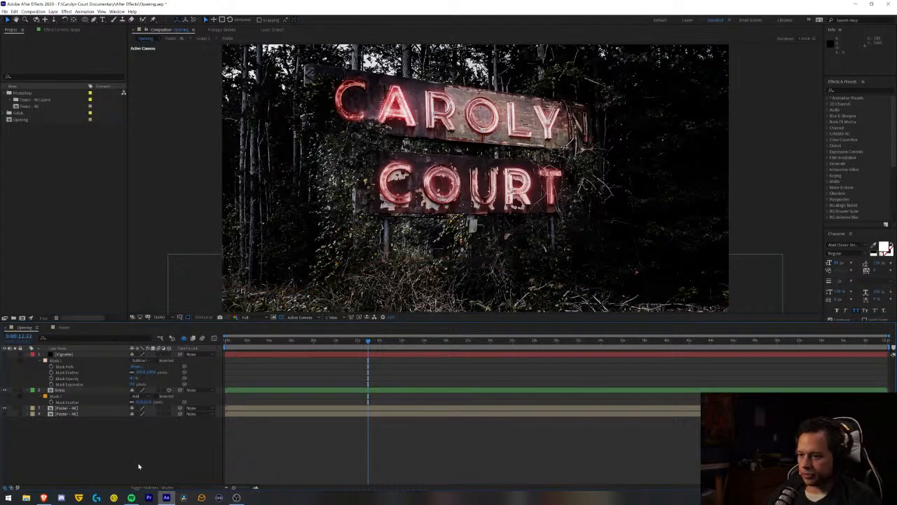
- Lower the Grass layer along its Y axis to align it with the ground in the poster behind
left_click(406, 165)
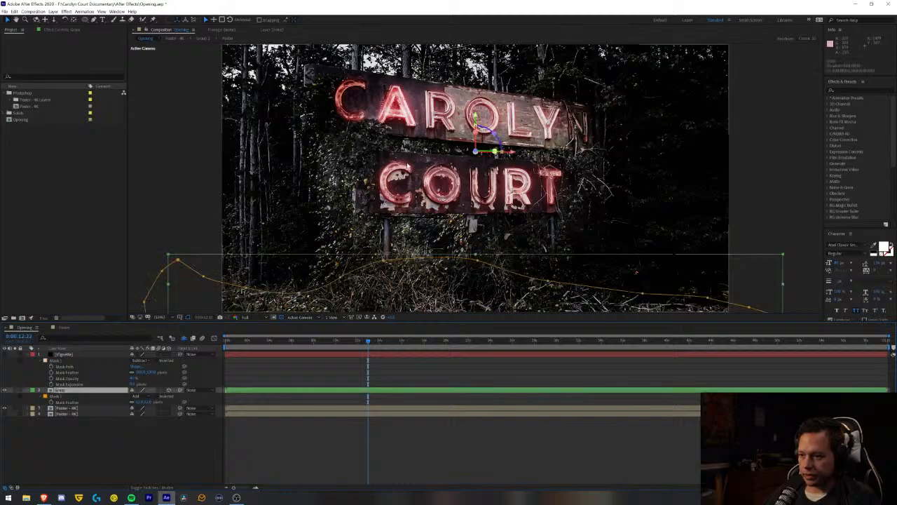
mouse_move(476, 117)
left_mouse_down()
mouse_move(476, 204)
mouse_move(476, 135)
left_mouse_up()
left_click(319, 464)
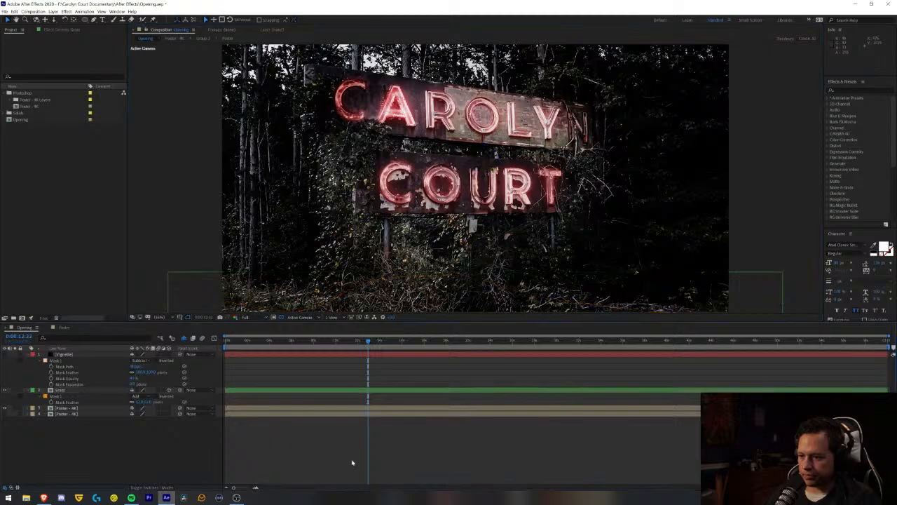
- Shift the Grass layer slightly to the right along its X axis to offset it from the poster behind
left_click(65, 391)
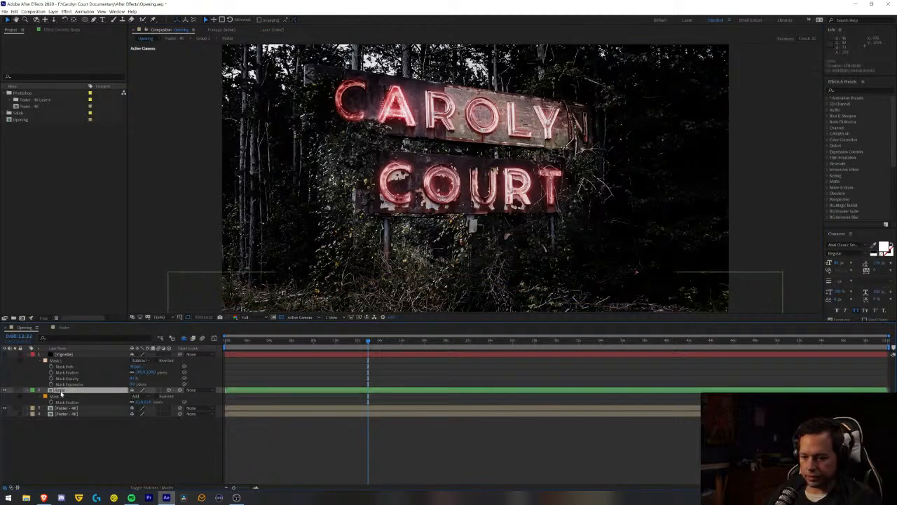
left_click_drag(512, 169, 477, 168)
left_click(327, 457)
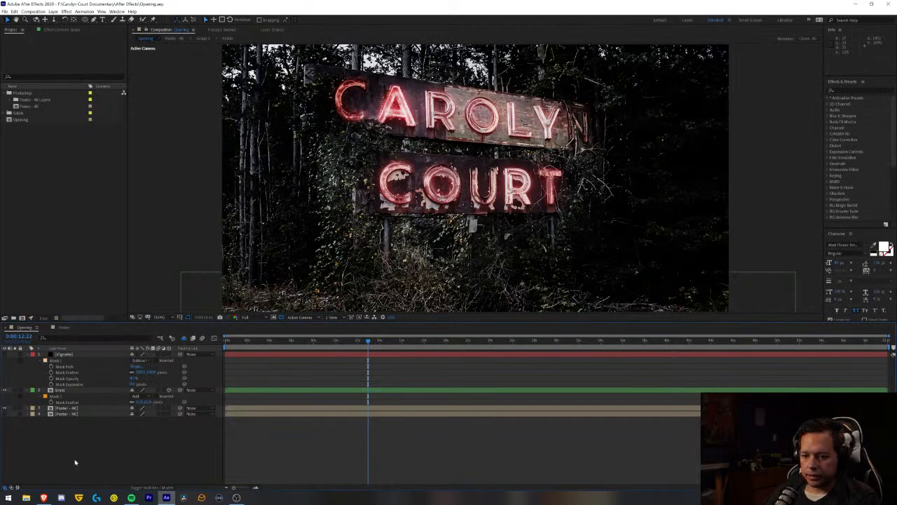
- Rename the Poster - 4K layer directly beneath Grass as Sign and solo it
left_click(61, 409)
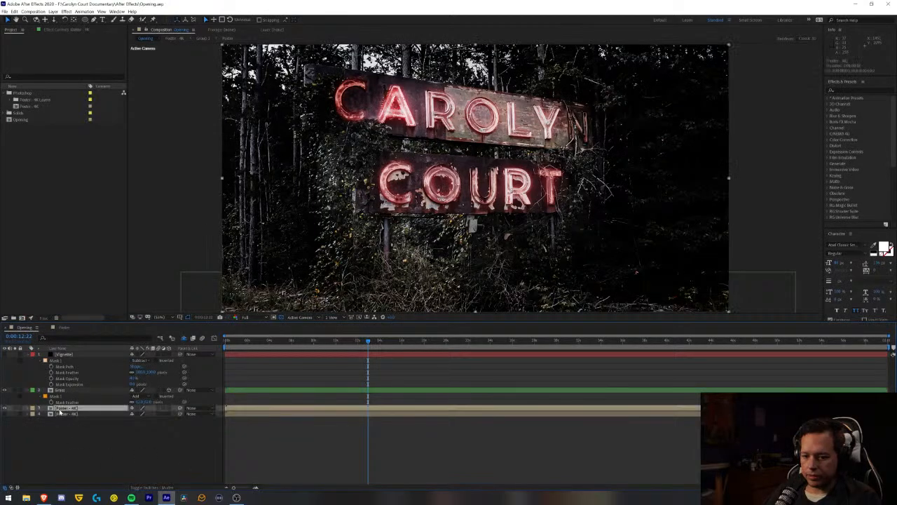
key("Return")
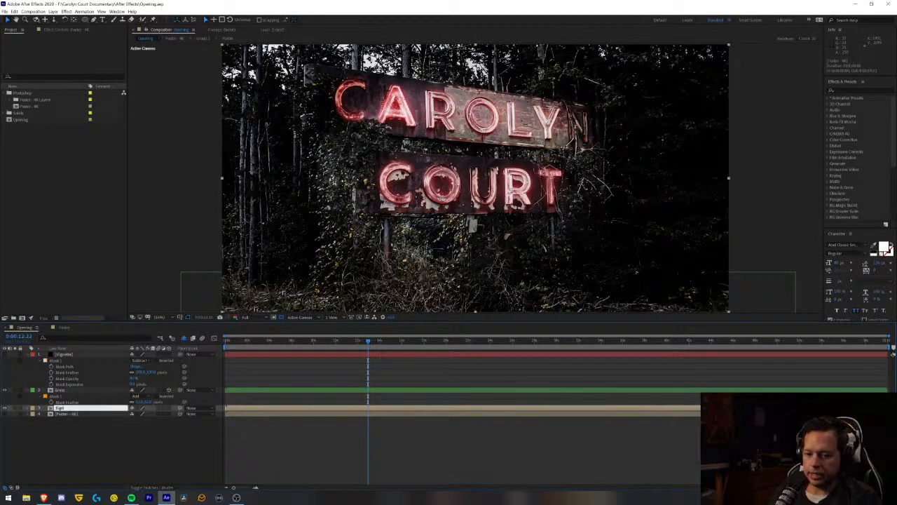
type("Sign")
left_click(120, 448)
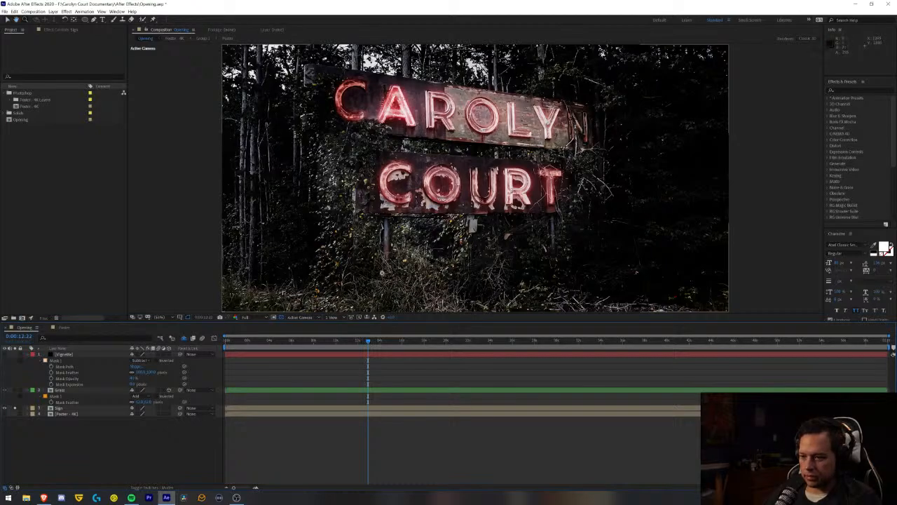
- Start a Pen tool mask on the Sign layer, tracing the left edge of the left post from its base up to the COURT board
scroll(383, 272, "up", 3)
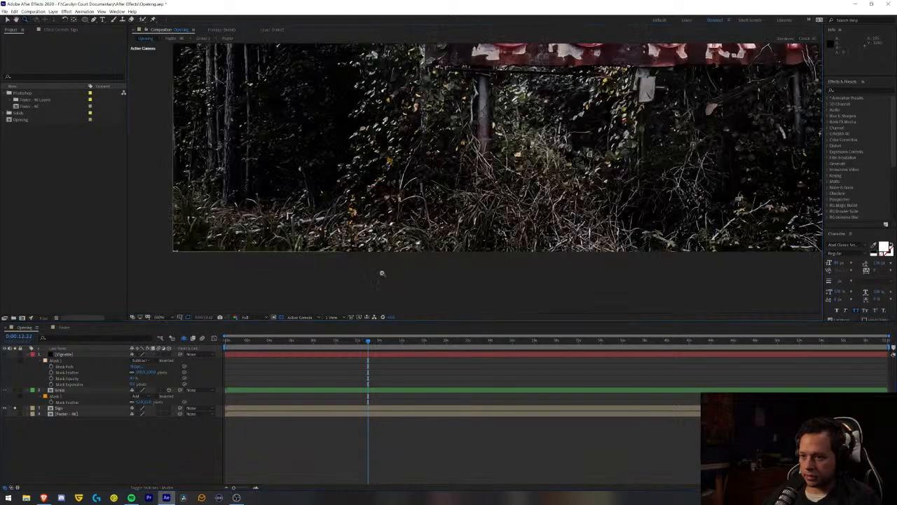
left_click(477, 163)
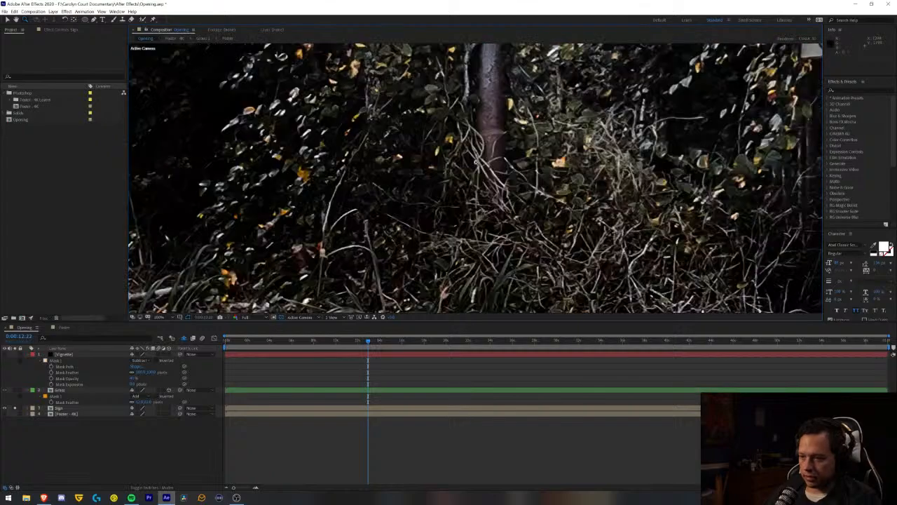
key("space")
left_click_drag(488, 95, 453, 173)
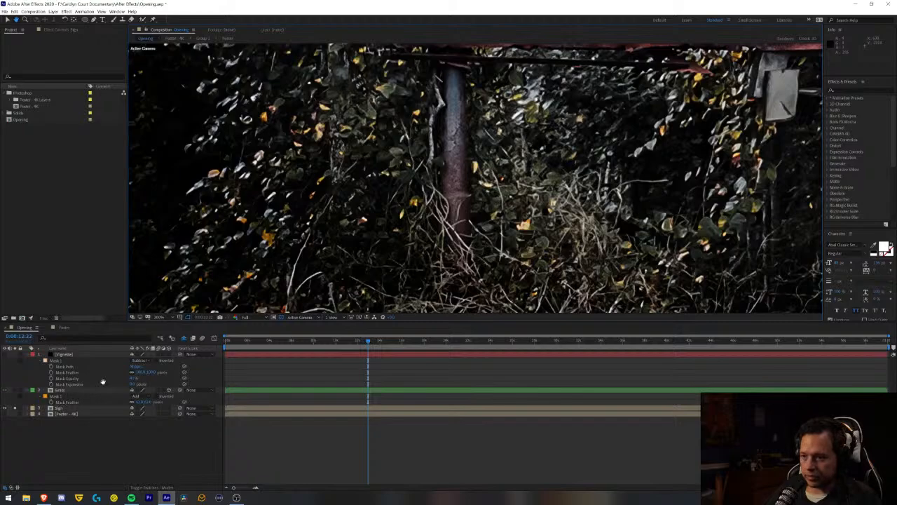
scroll(423, 254, "down", 2)
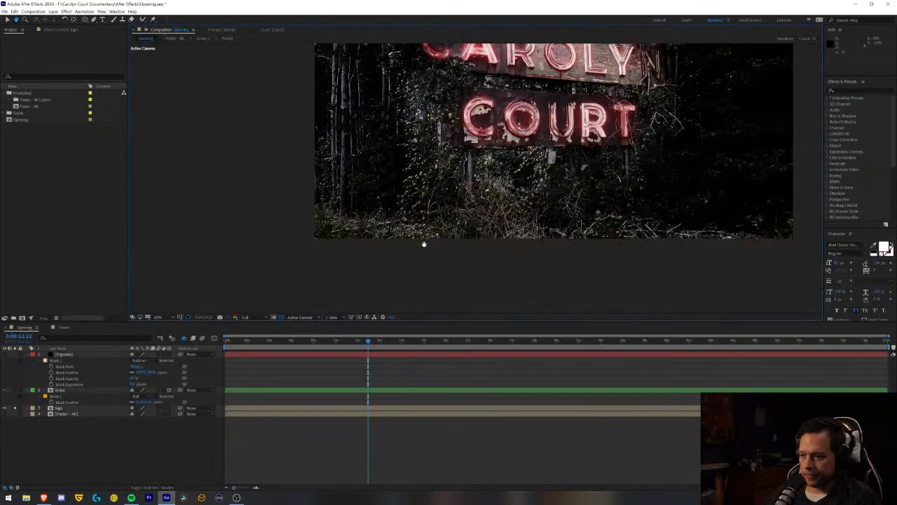
scroll(423, 244, "up", 2)
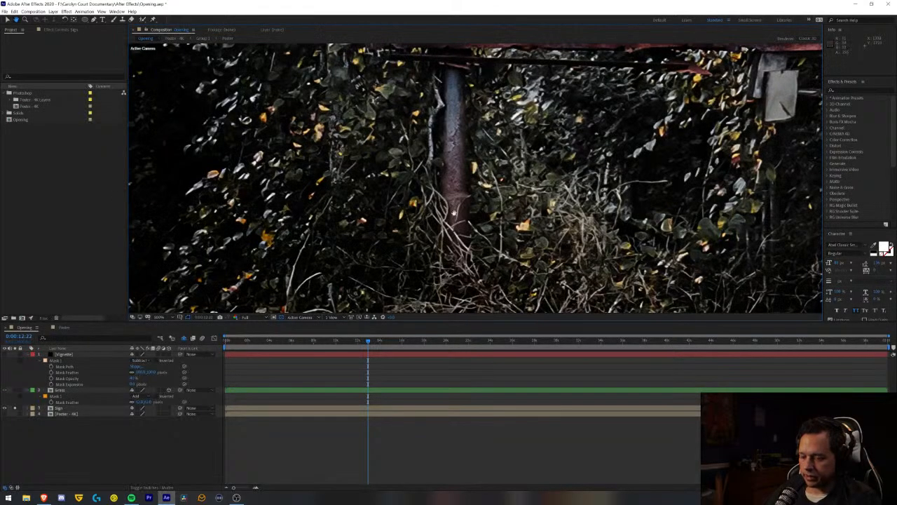
key("g")
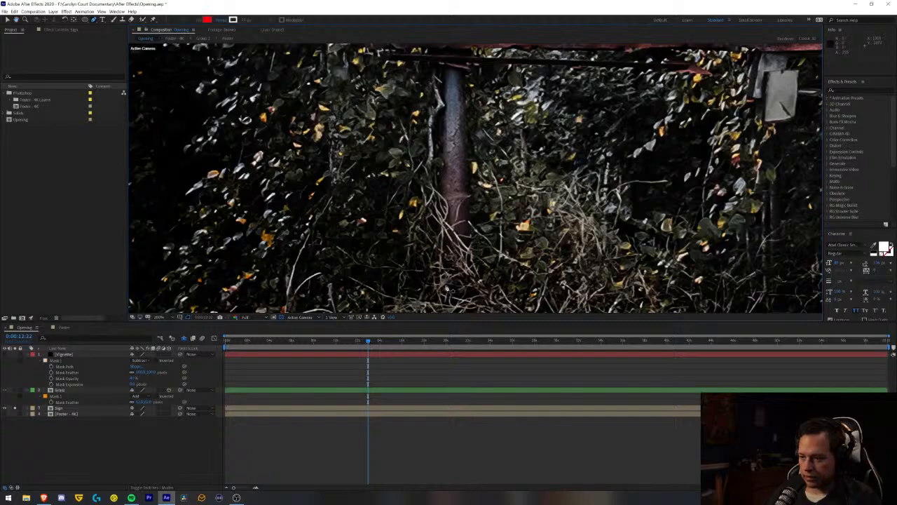
left_click(444, 289)
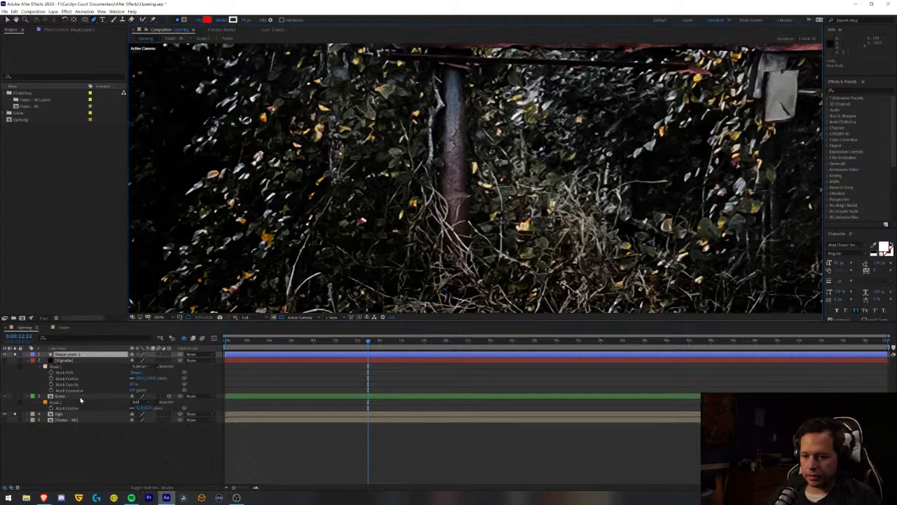
key("Delete")
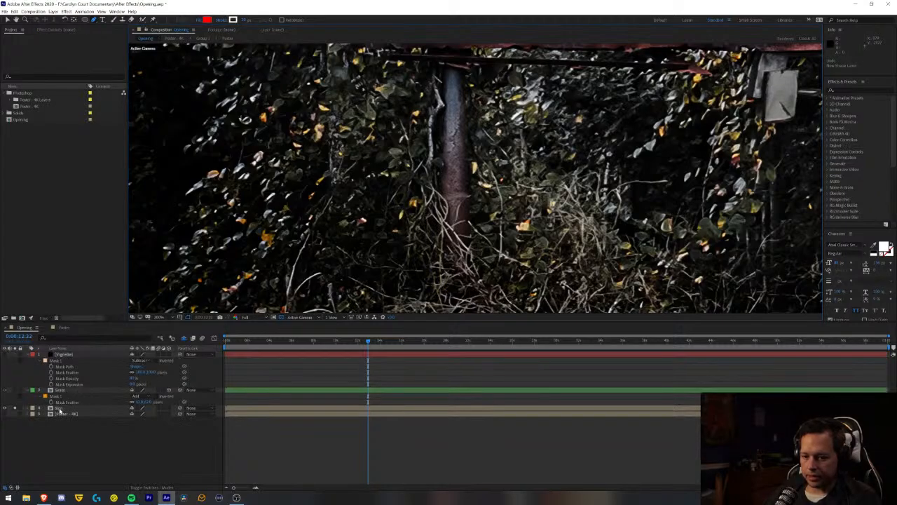
left_click(60, 409)
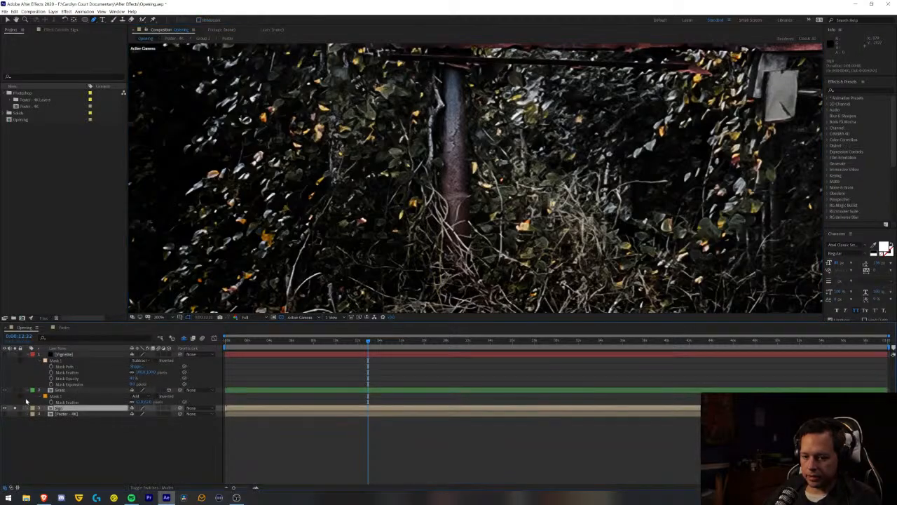
left_click(439, 257)
left_click(442, 115)
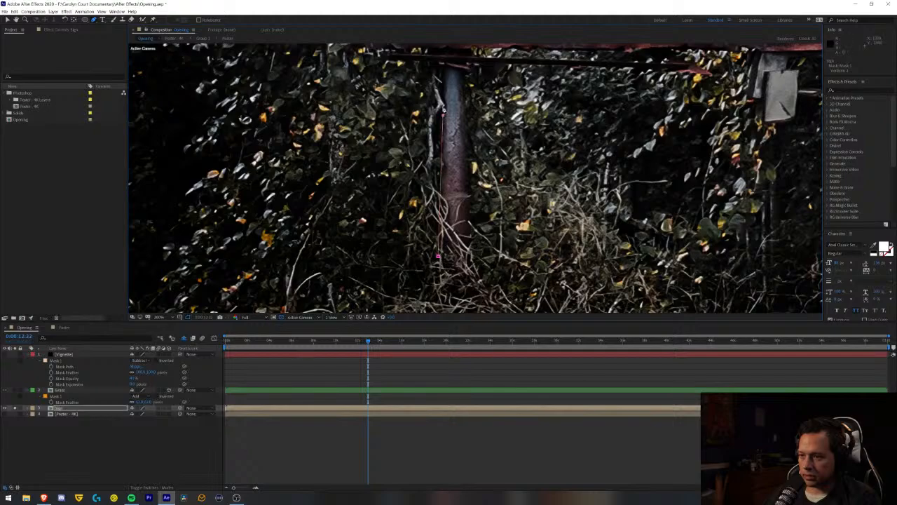
left_click(441, 66)
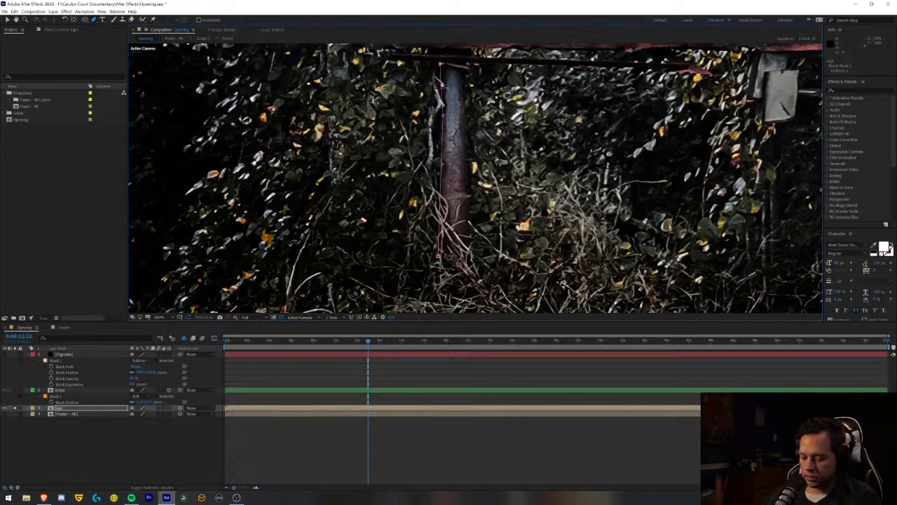
- Continue the Sign mask along the underside to the COURT board's lower-left corner and up through the foliage below the CAROLYN board
left_click_drag(389, 121, 513, 259)
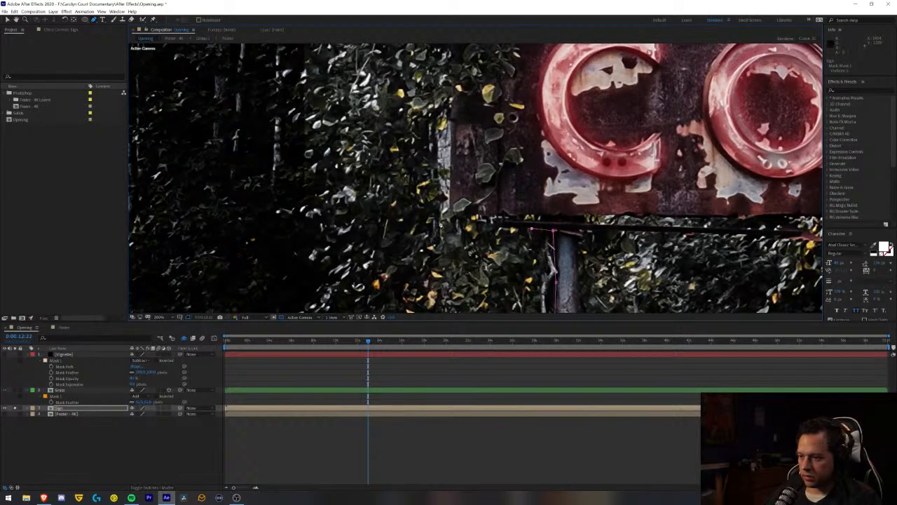
left_click(441, 220)
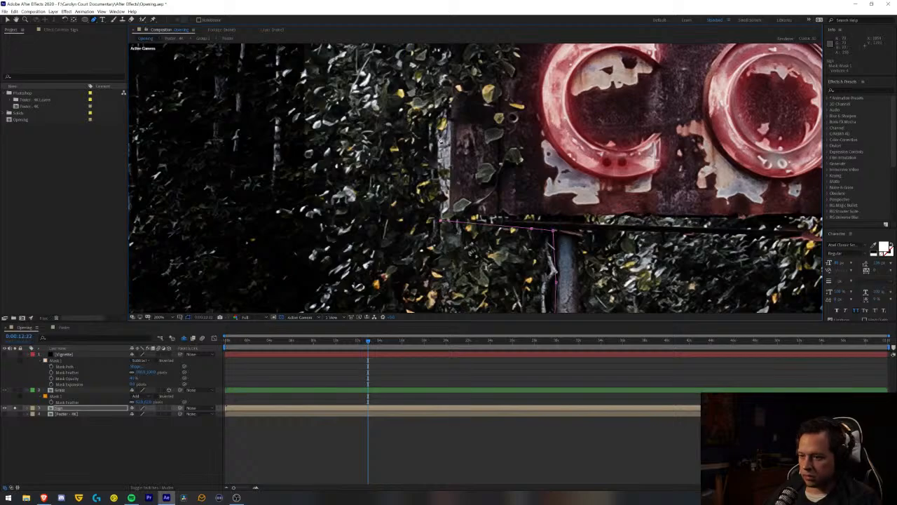
left_click_drag(439, 136, 418, 268)
left_click_drag(415, 53, 411, 151)
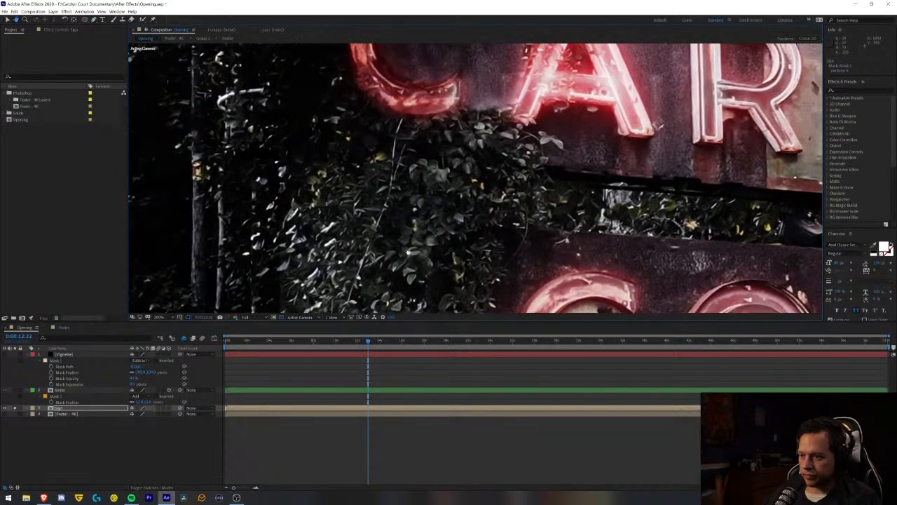
left_click_drag(406, 203, 418, 237)
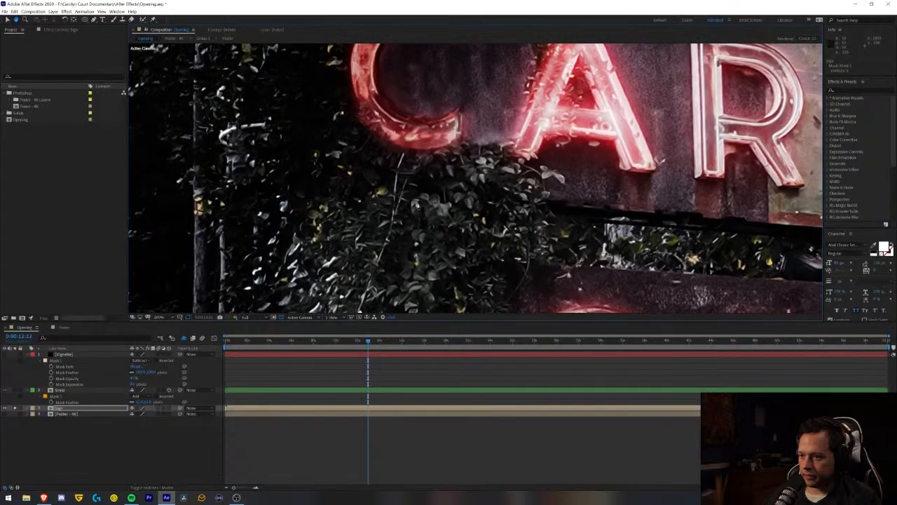
left_click(420, 194)
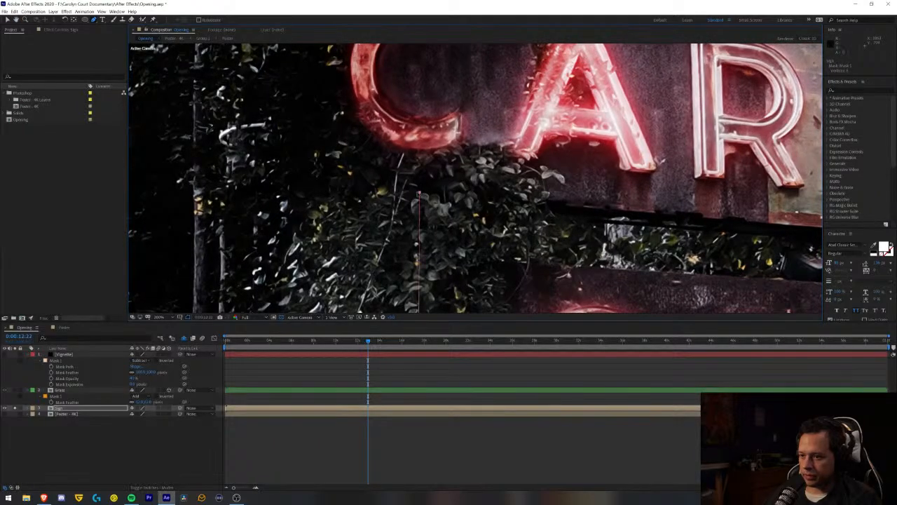
- Extend the Sign mask out to the foliage left of the CAROLYN board and trace up its outer leaves
left_click_drag(284, 153, 481, 198)
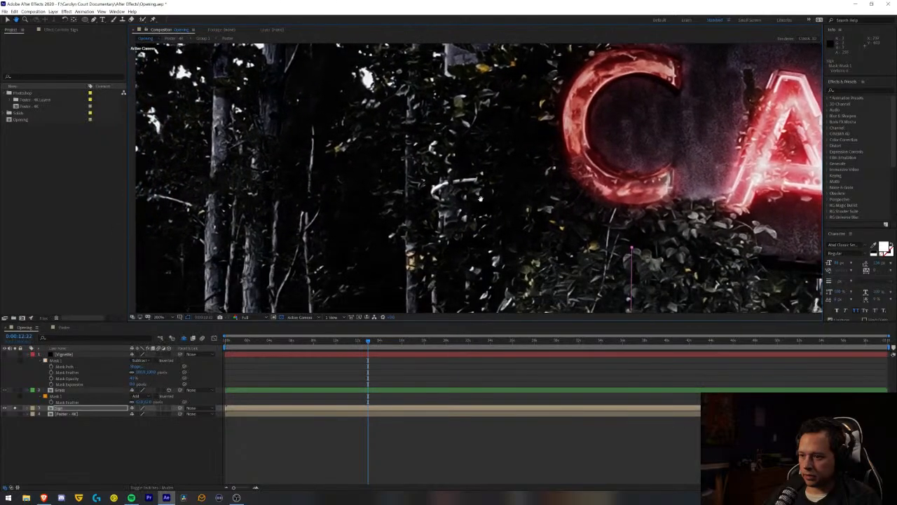
left_click(441, 244)
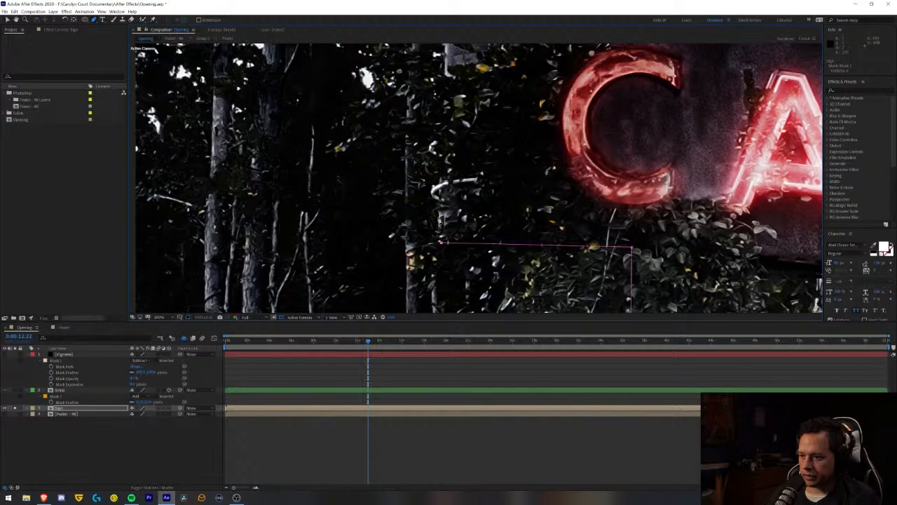
left_click(440, 214)
left_click(442, 158)
left_click(430, 146)
left_click(436, 130)
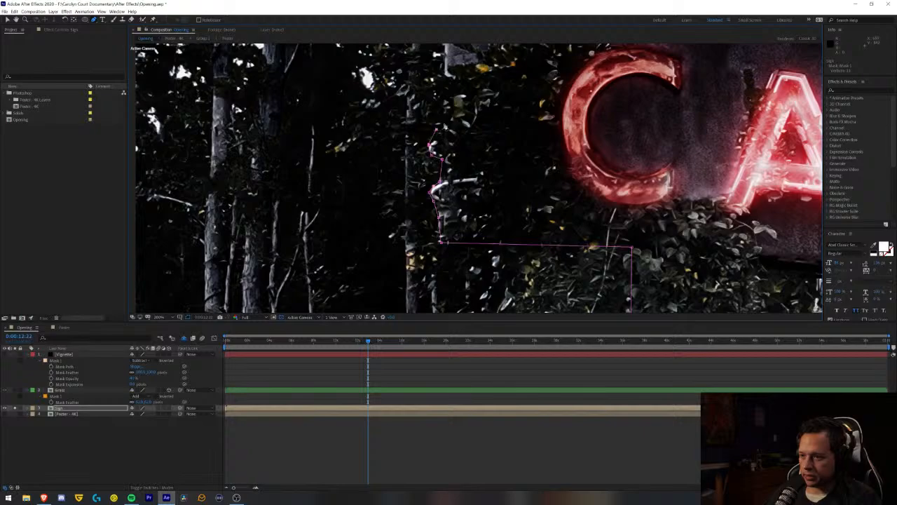
- Trace the Sign mask up the left end of the CAROLYN board and around its upper-left corner
left_click_drag(452, 84, 421, 208)
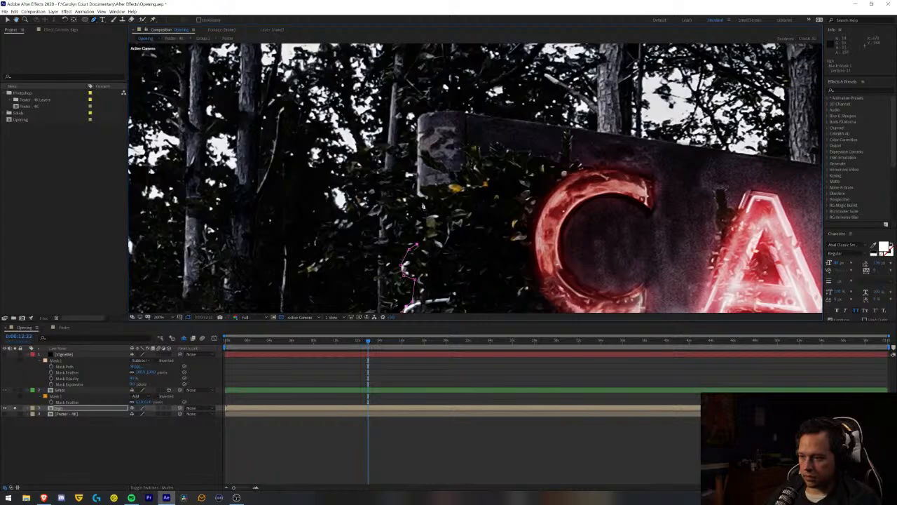
left_click(423, 202)
left_click(417, 148)
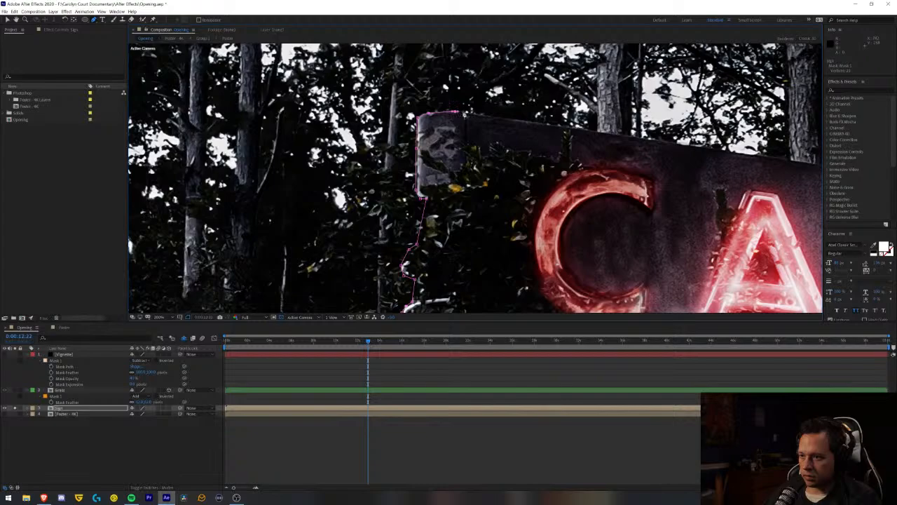
left_click(469, 113)
left_click(548, 129)
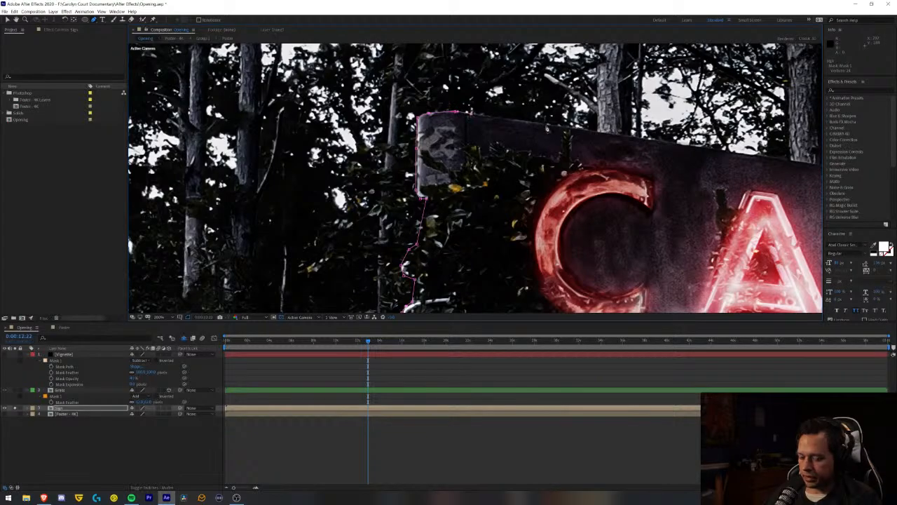
- Continue the Sign mask along the top edge of the CAROLYN board, from above the C to just past the R
left_click_drag(611, 145, 241, 160)
left_click_drag(382, 178, 549, 168)
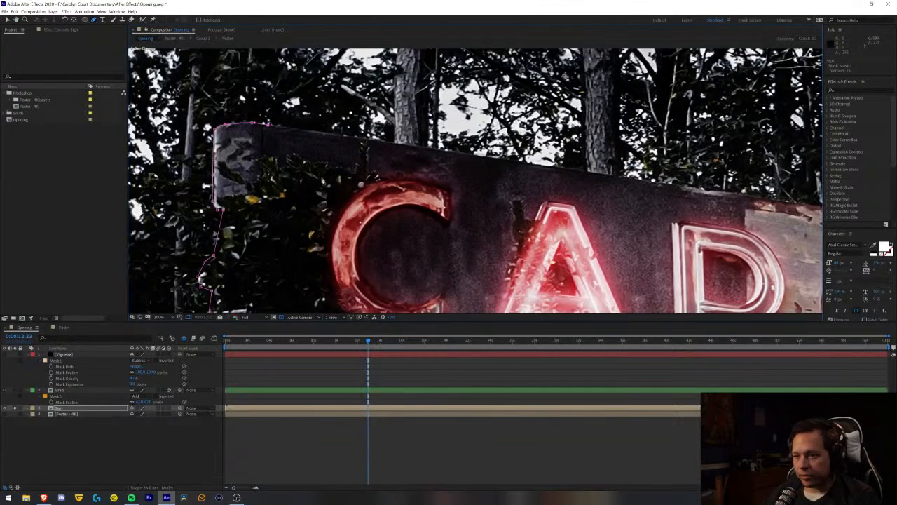
left_click(351, 139)
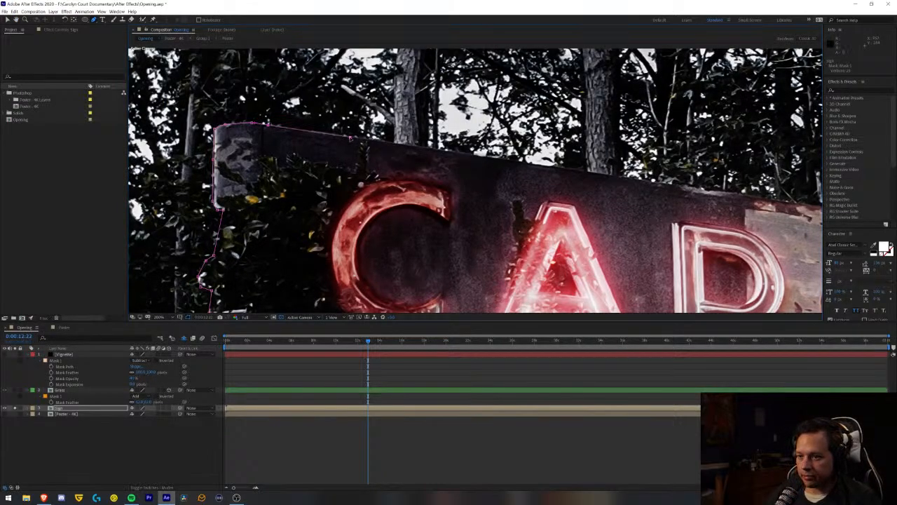
left_click(566, 169)
left_click_drag(692, 183, 438, 197)
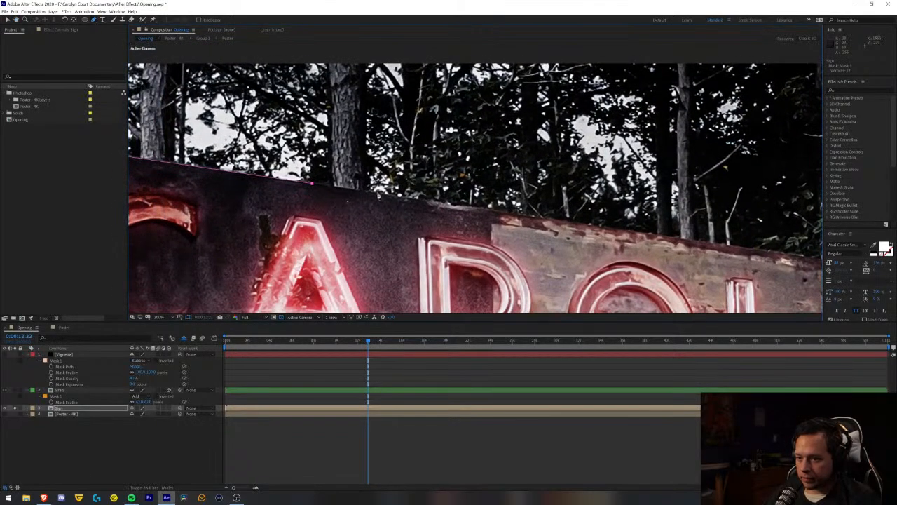
left_click(377, 195)
left_click(501, 212)
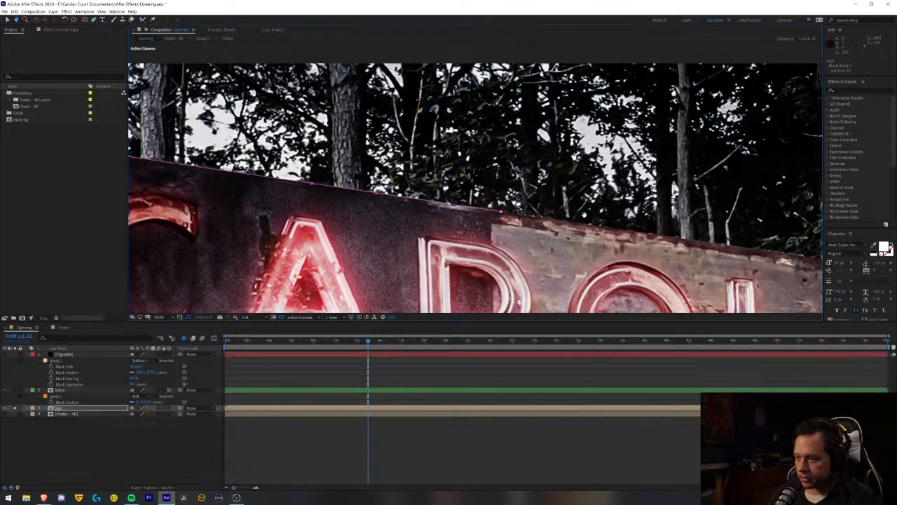
- Continue the Sign mask along the top edge of the CAROLYN board, from just past the R to above the N
left_click_drag(630, 228, 308, 144)
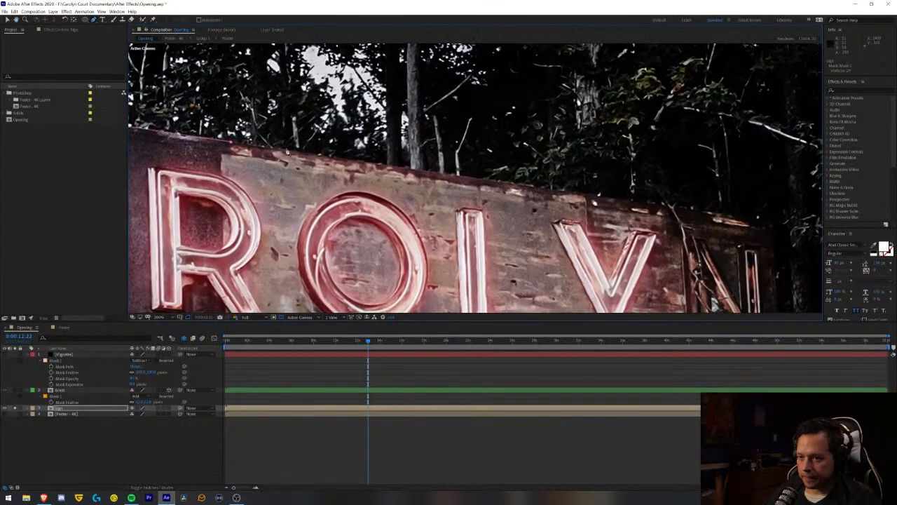
left_click(287, 152)
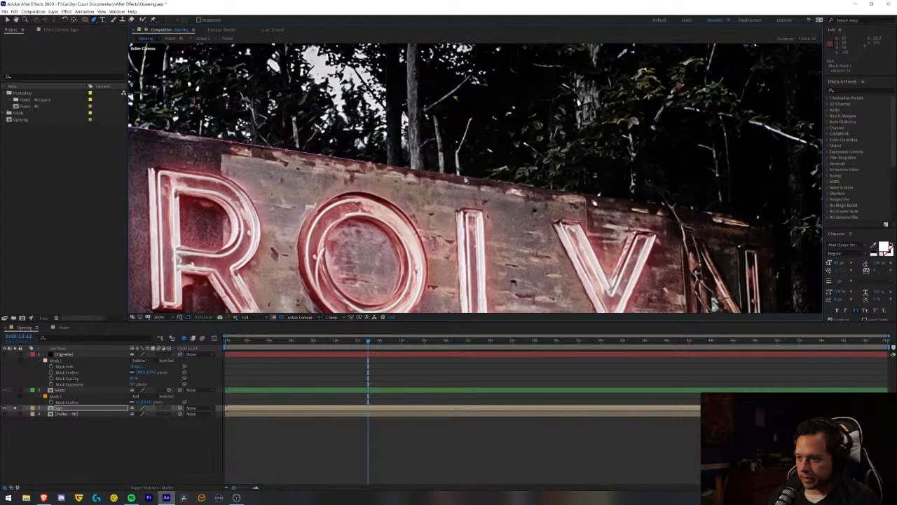
left_click(466, 180)
left_click(533, 186)
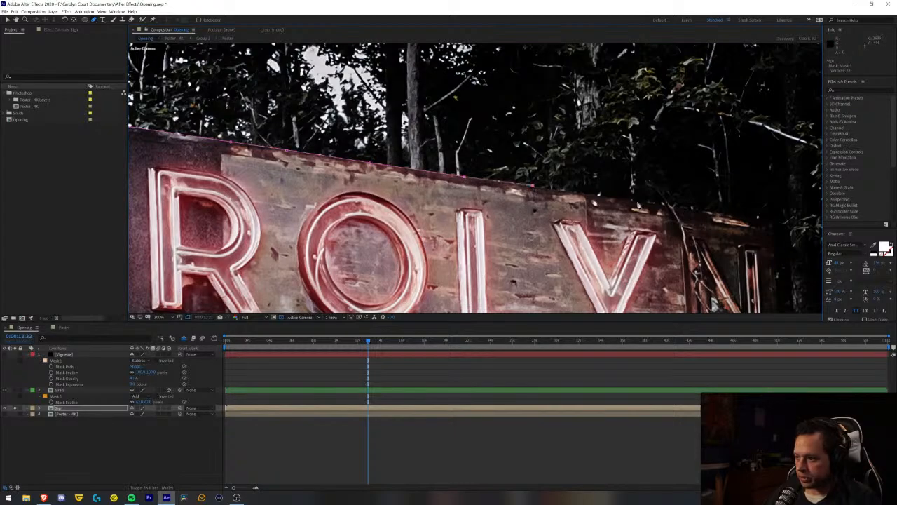
scroll(593, 195, "up", 1)
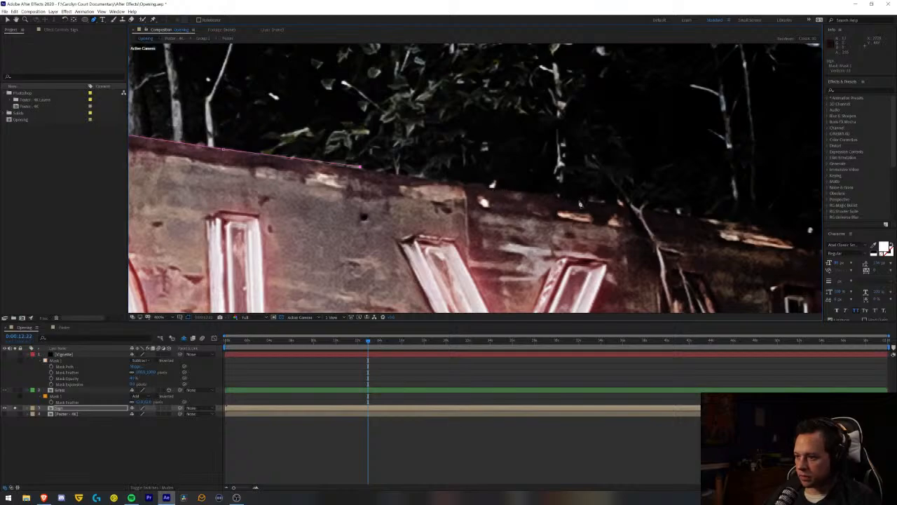
left_click(579, 203)
scroll(590, 198, "down", 1)
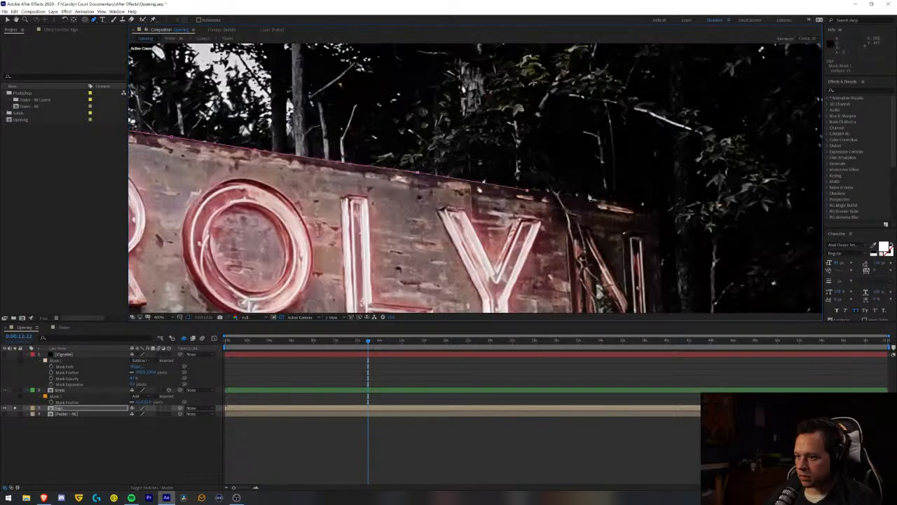
scroll(577, 201, "down", 1)
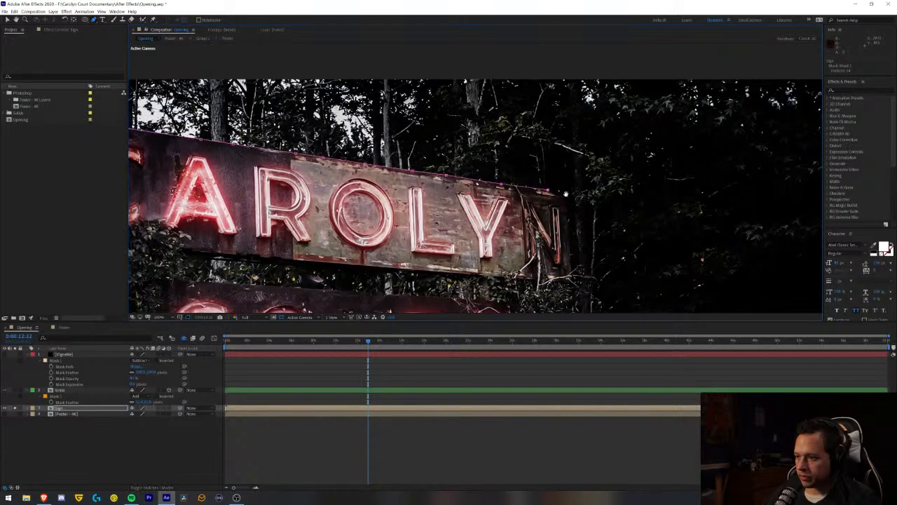
- Trace the Sign mask around the upper-right corner of the CAROLYN board and down its right end
scroll(565, 195, "up", 4)
left_click_drag(615, 215, 464, 148)
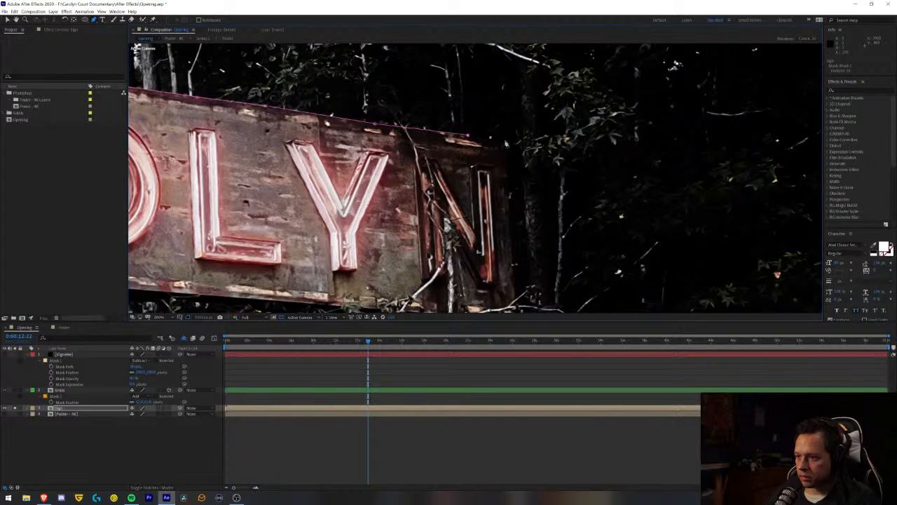
left_click(506, 176)
left_click(515, 291)
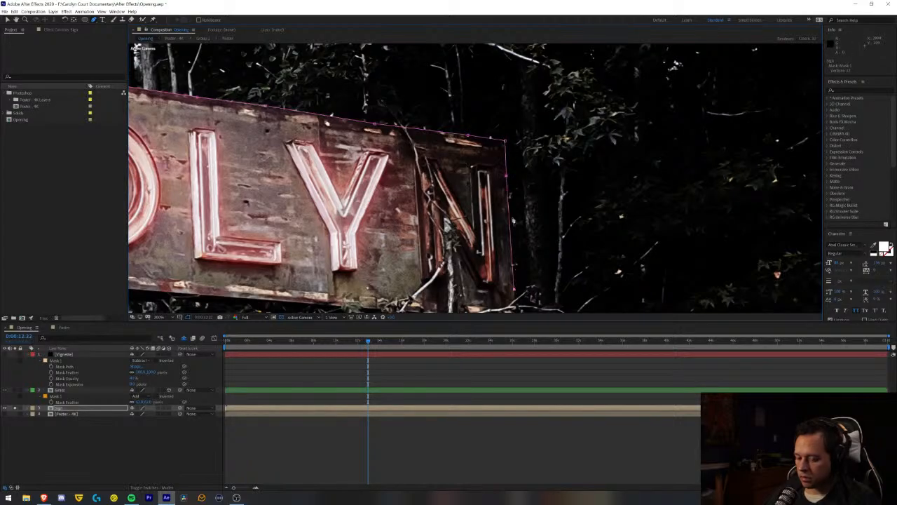
- Curve the Sign mask down through the foliage beside the COURT board to the board's lower edge just right of the T
left_click_drag(515, 222, 527, 95)
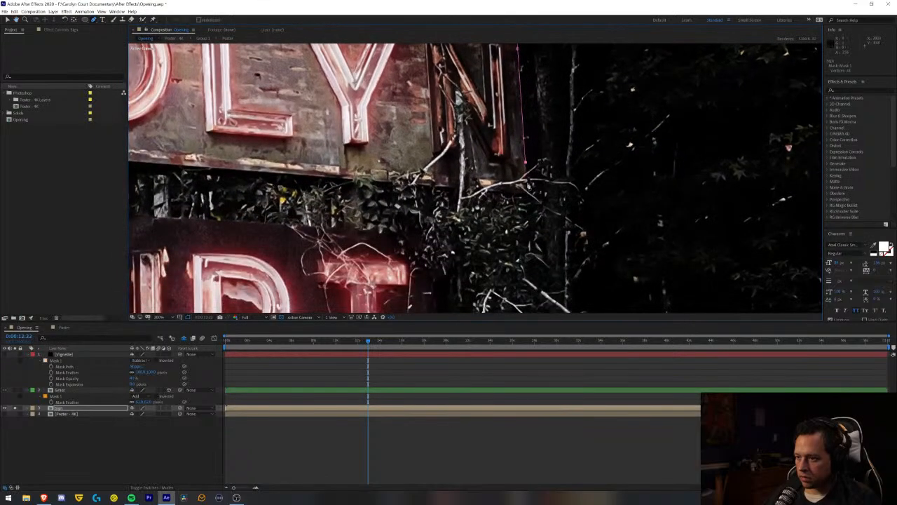
scroll(525, 200, "down", 3)
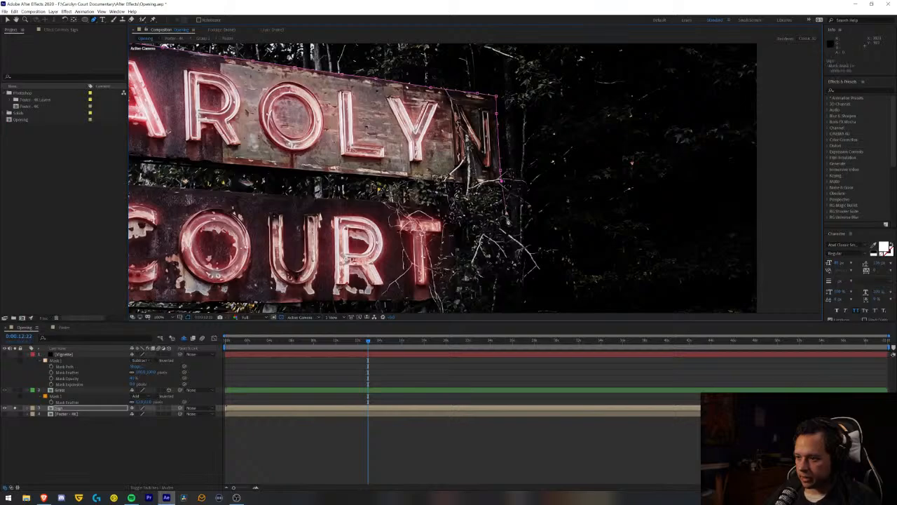
left_click(497, 271)
left_click(479, 285)
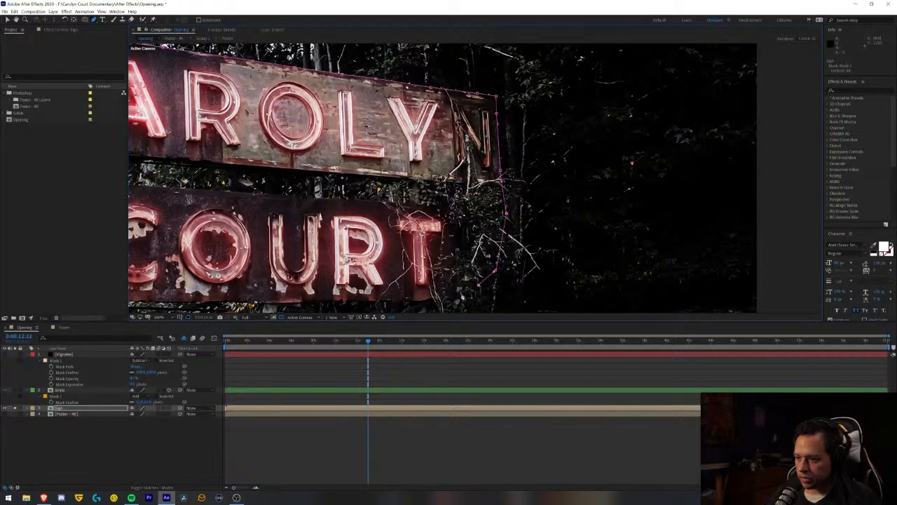
left_click(460, 295)
left_click(440, 299)
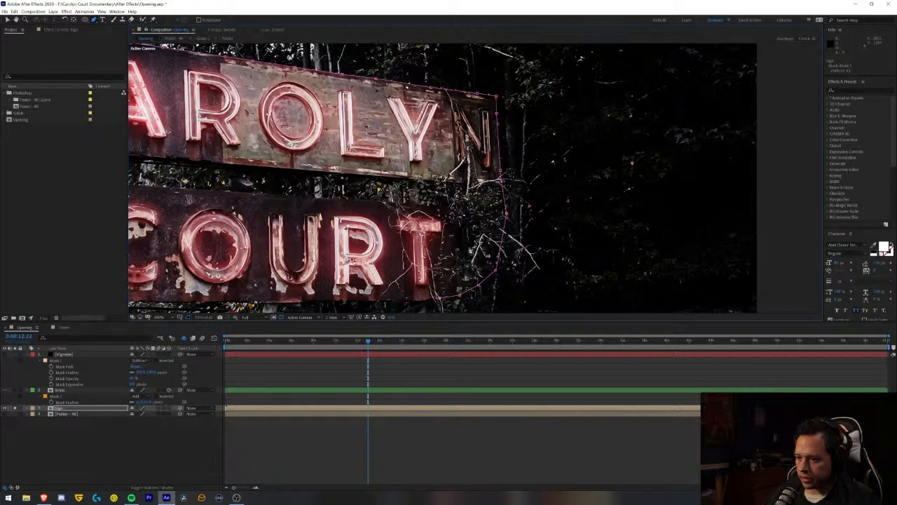
- Continue the Sign mask past the hanging vines below the T to the top of the right support post
left_click_drag(451, 271, 494, 160)
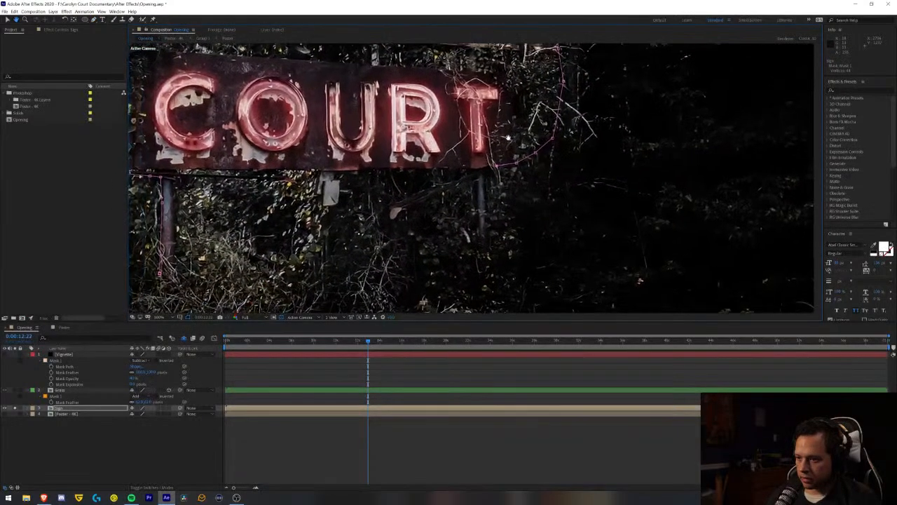
scroll(495, 160, "up", 4)
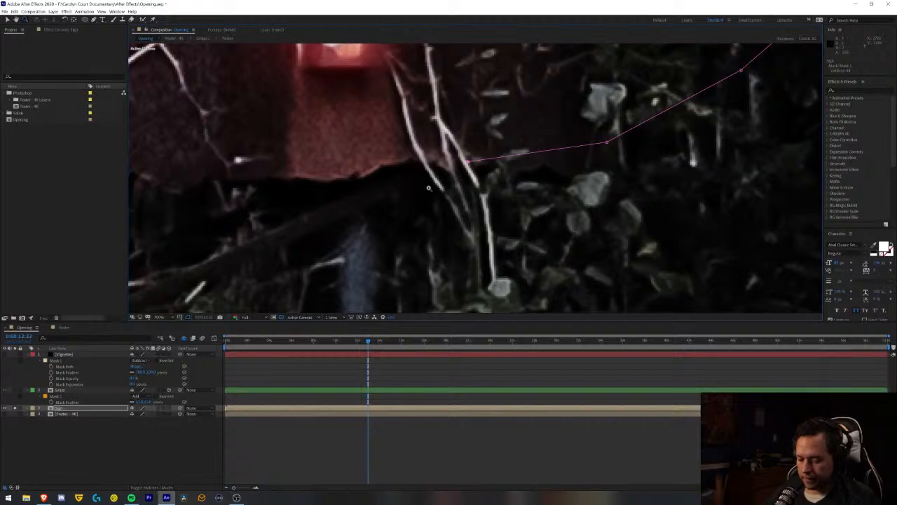
left_click(454, 176)
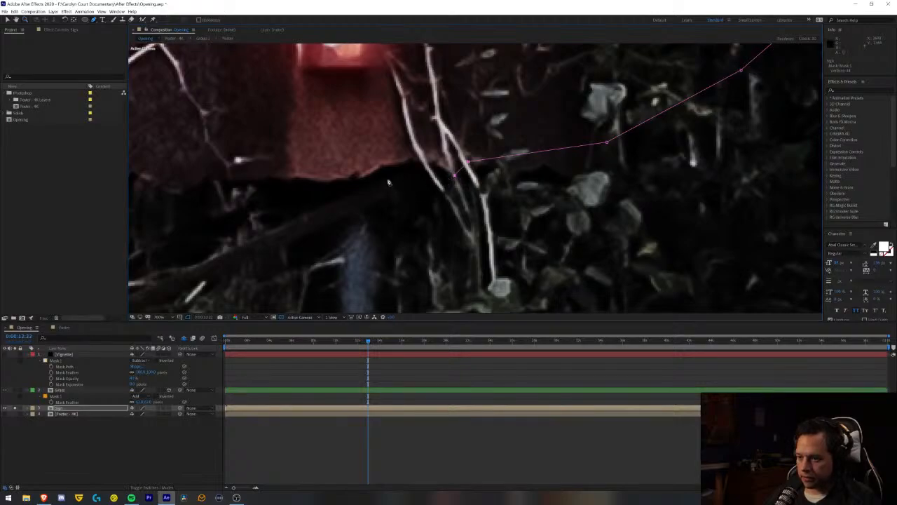
left_click(392, 210)
left_click(376, 230)
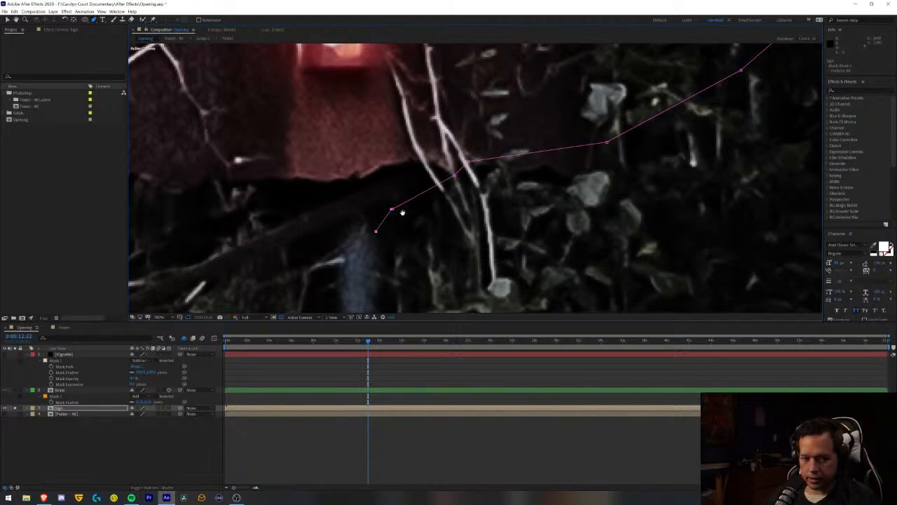
scroll(402, 212, "down", 4)
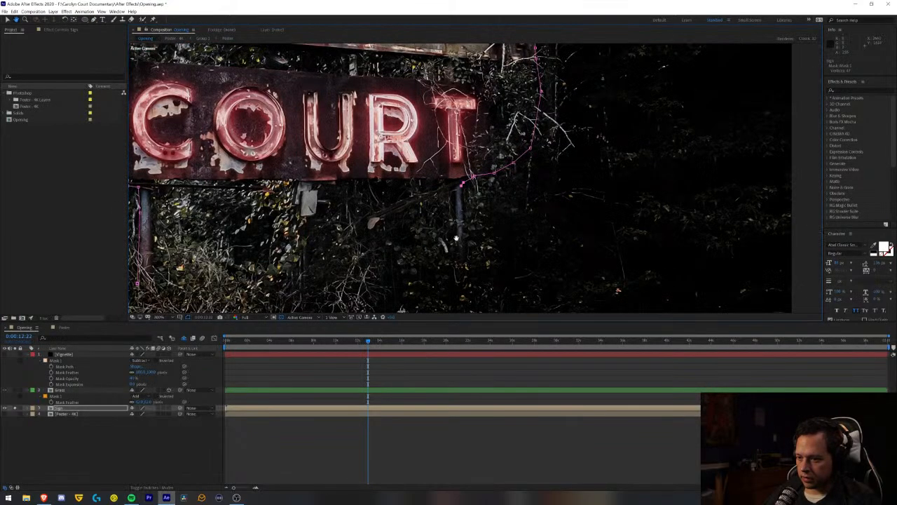
- Trace the Sign mask down the right side of the right support post and around its base
key("g")
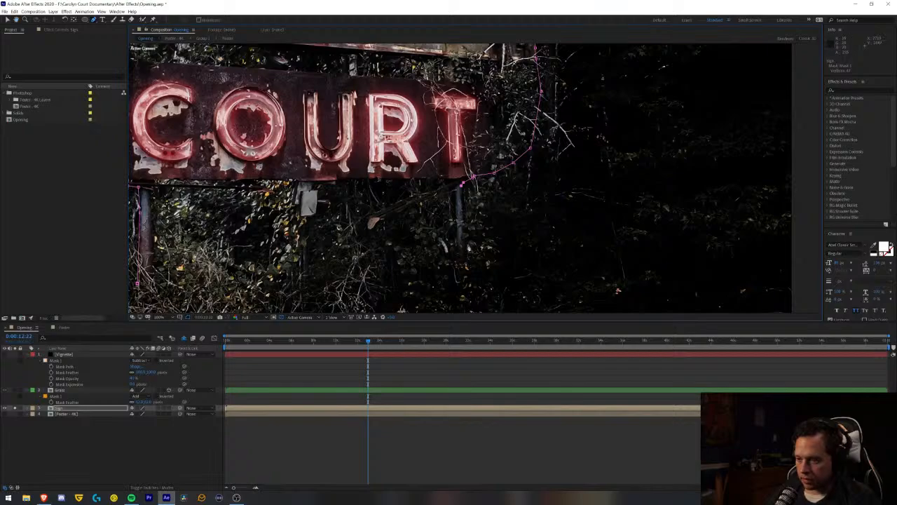
left_click(463, 246)
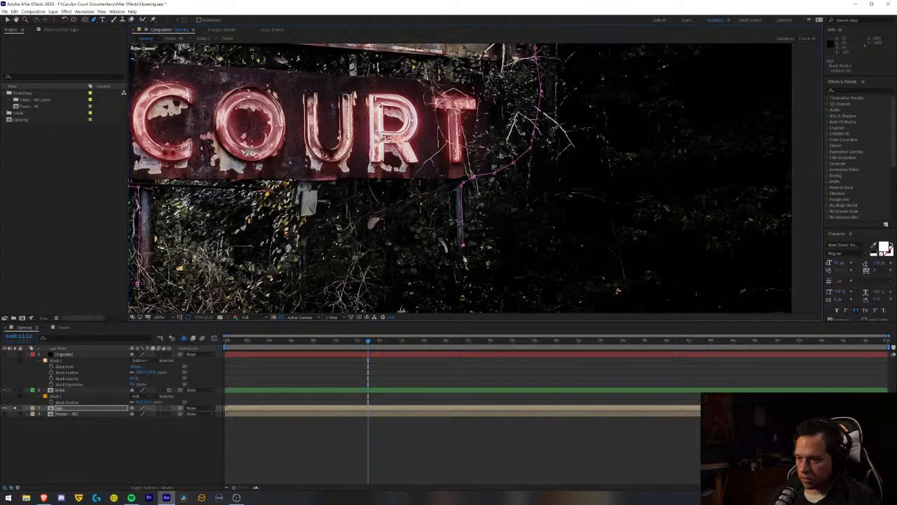
scroll(462, 267, "down", 1)
scroll(463, 264, "up", 1)
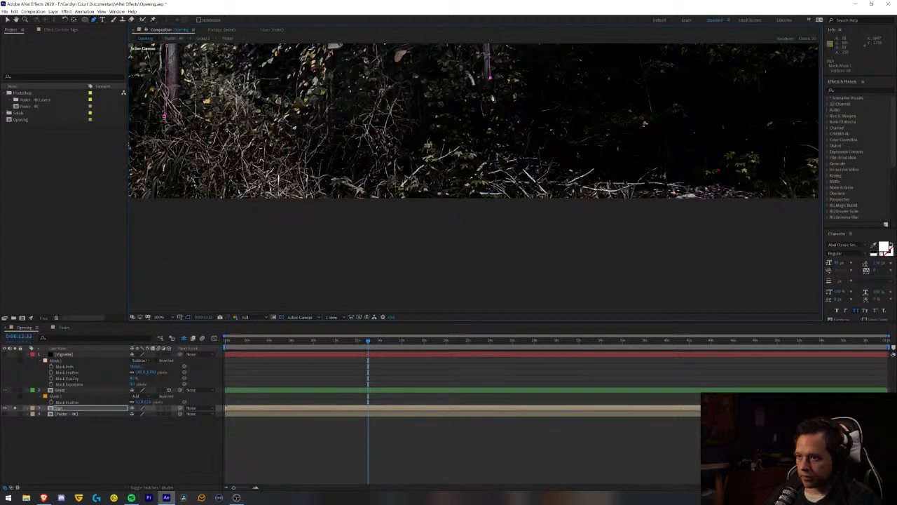
left_click(492, 98)
left_click(483, 96)
left_click(484, 72)
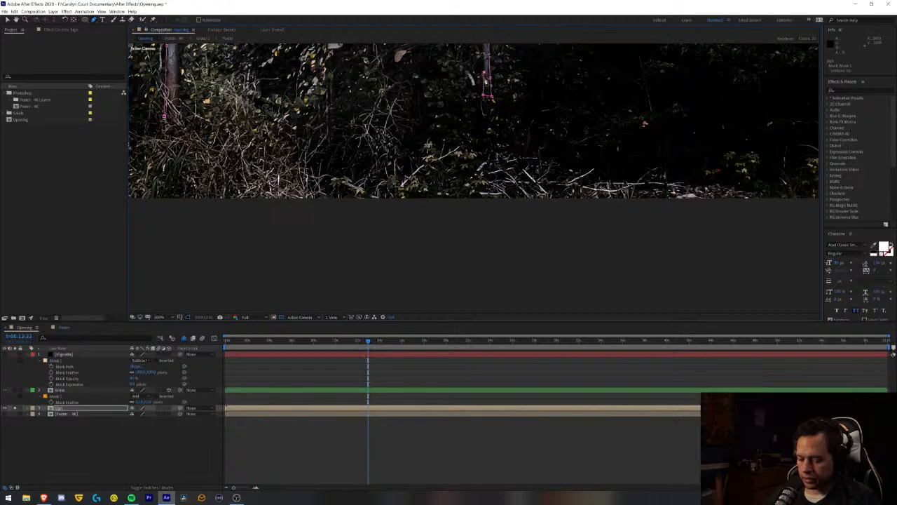
- Trace the Sign mask up the left side of the right support post to its top
scroll(488, 57, "up", 2)
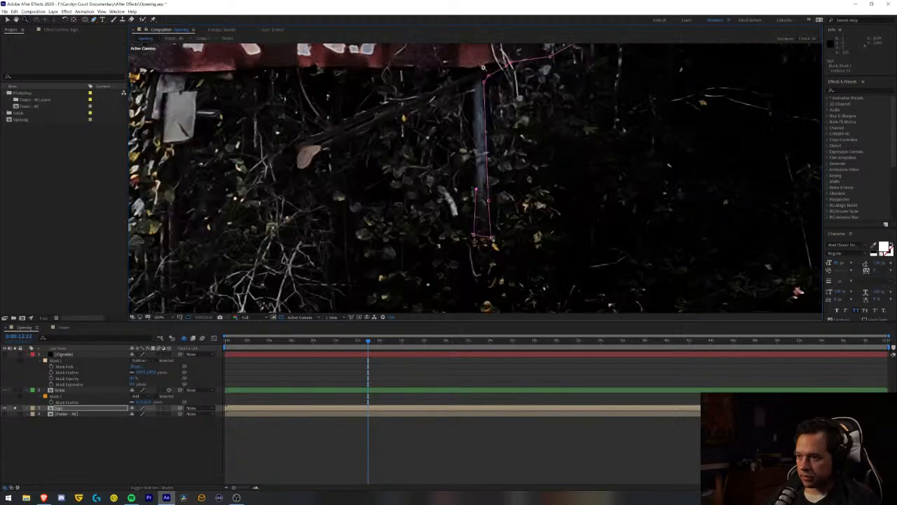
scroll(477, 154, "up", 2)
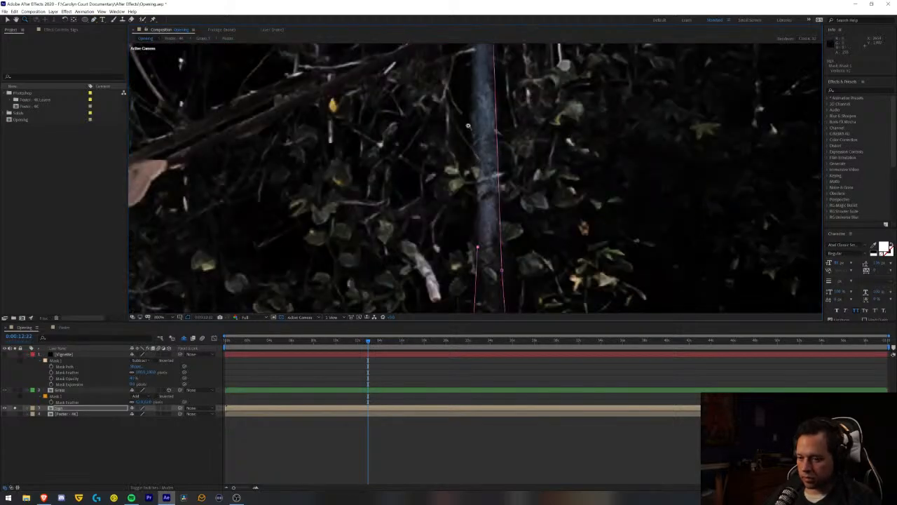
left_click(473, 70)
left_click_drag(465, 59, 465, 148)
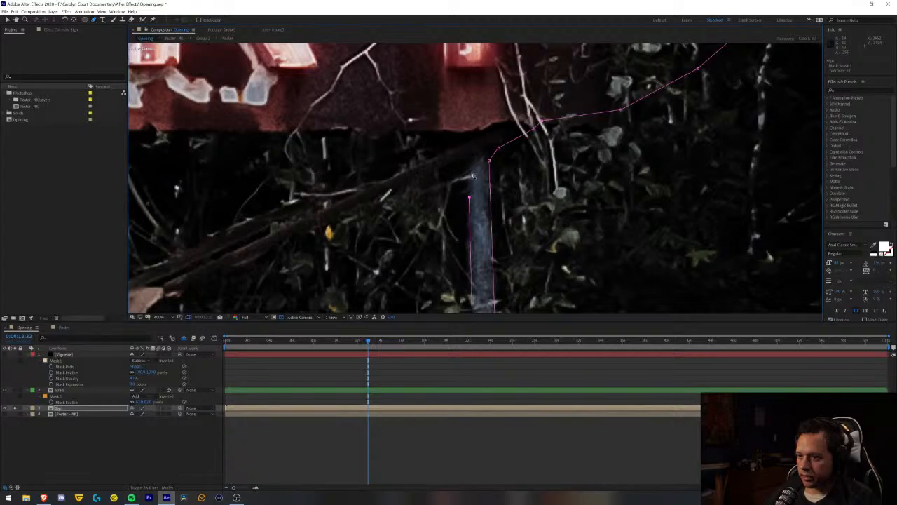
left_click(474, 159)
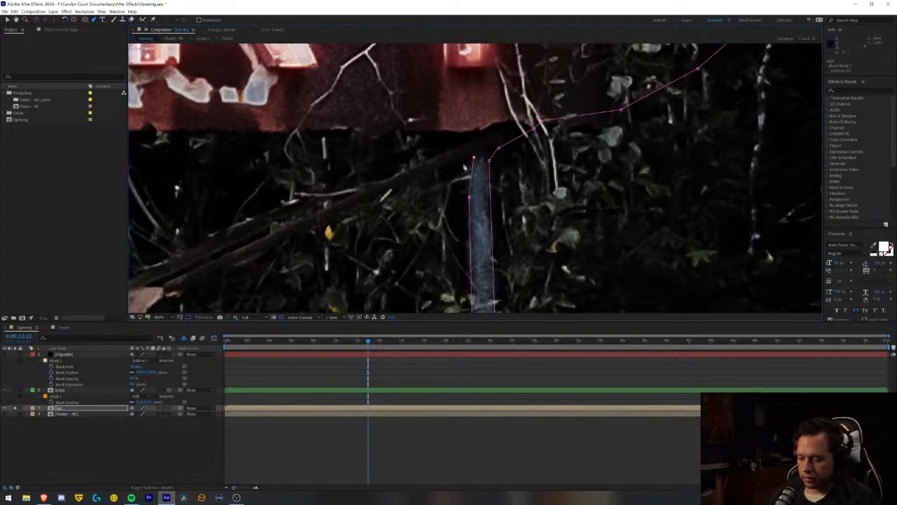
- Extend the Sign mask from the top of the right post along the underside of the upper half of the diagonal branch
key("z")
left_click(449, 172, "alt")
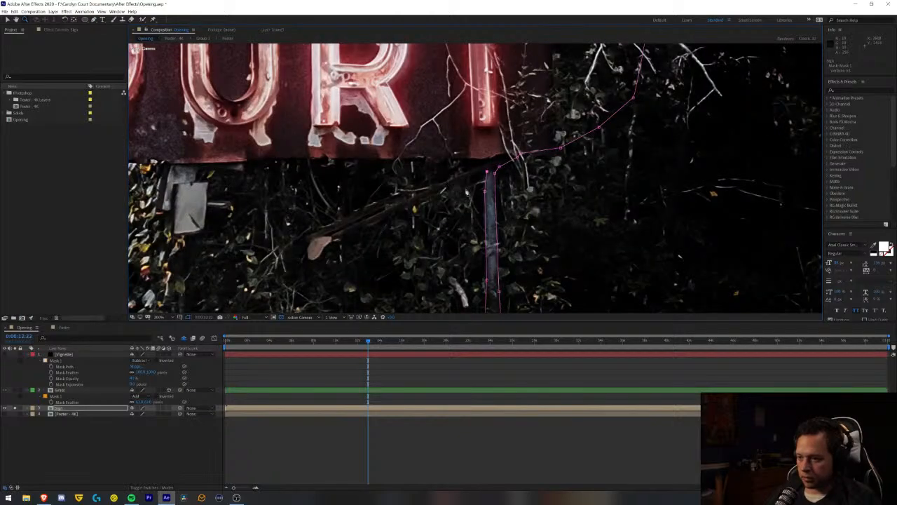
key("g")
left_click(469, 180)
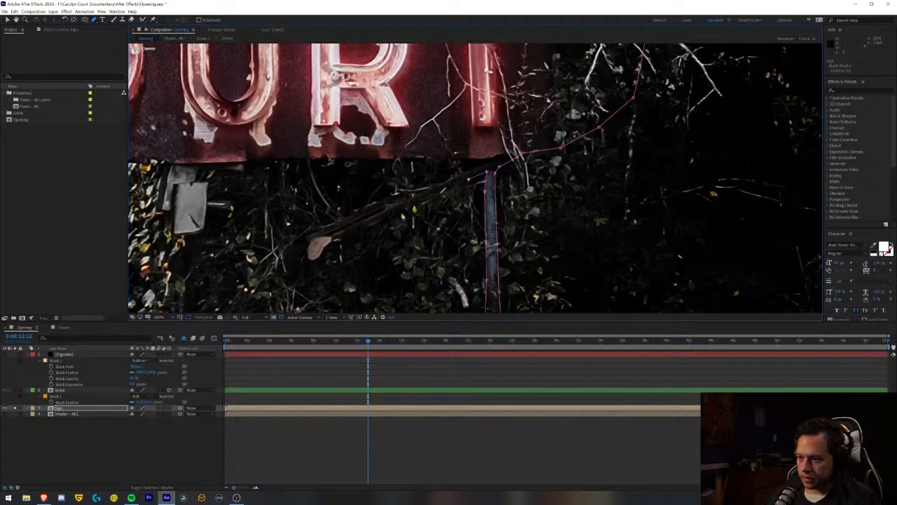
left_click(401, 212)
left_click(356, 235)
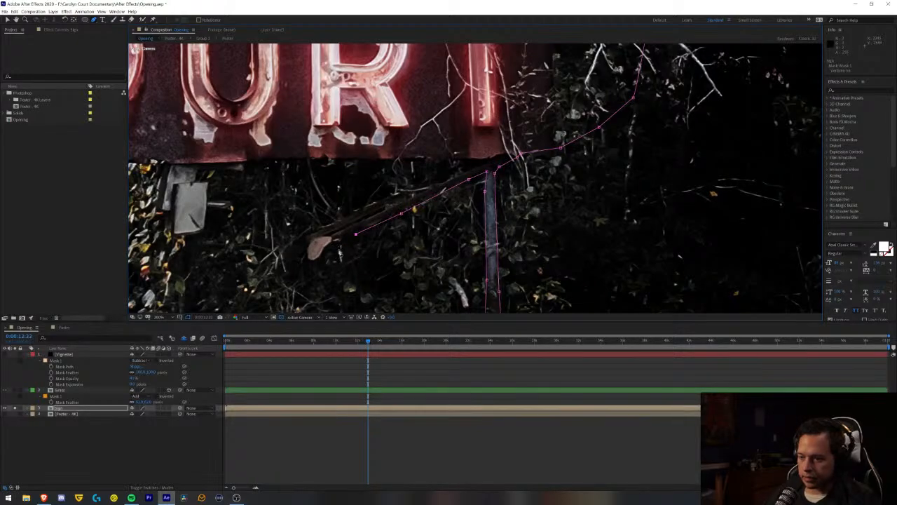
key("super+x")
left_click(344, 233)
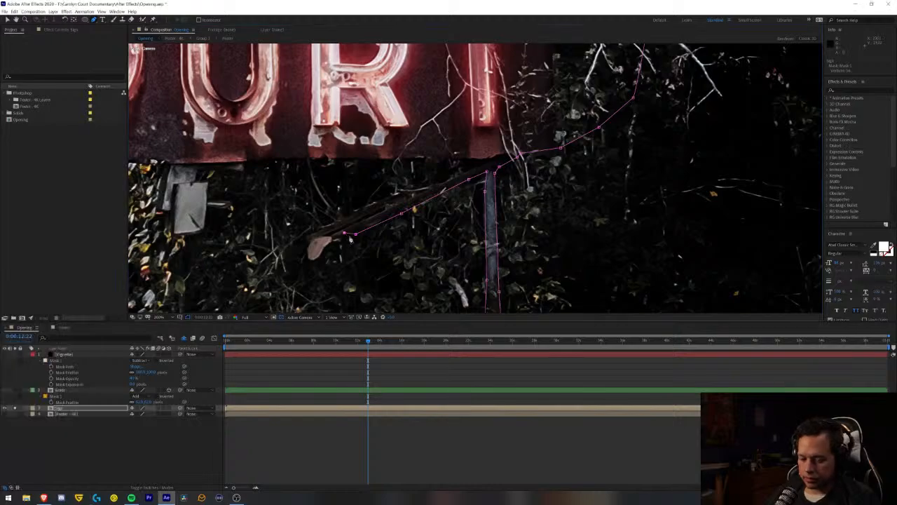
key("ctrl+z")
key("ctrl+z")
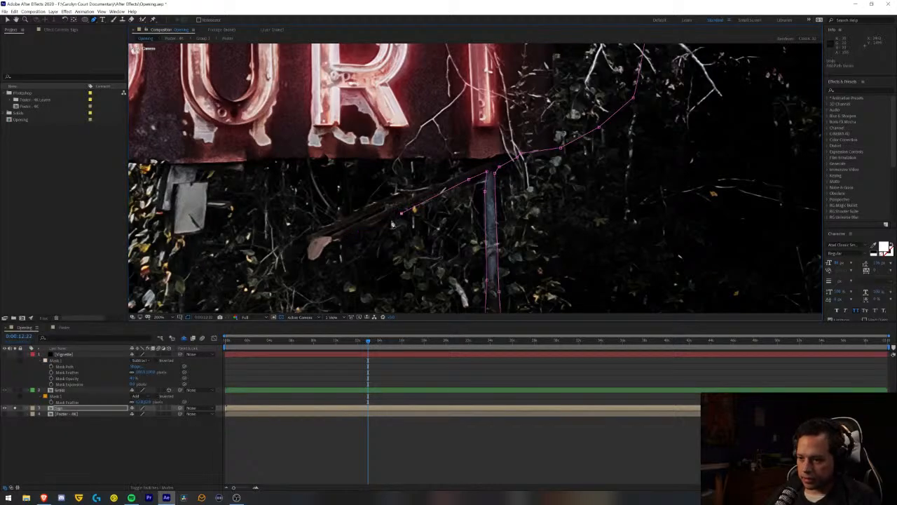
- Continue the Sign mask along the underside of the diagonal branch to beside the pale leaf at its lower end
left_click(392, 221)
left_click(344, 244)
left_click(330, 251)
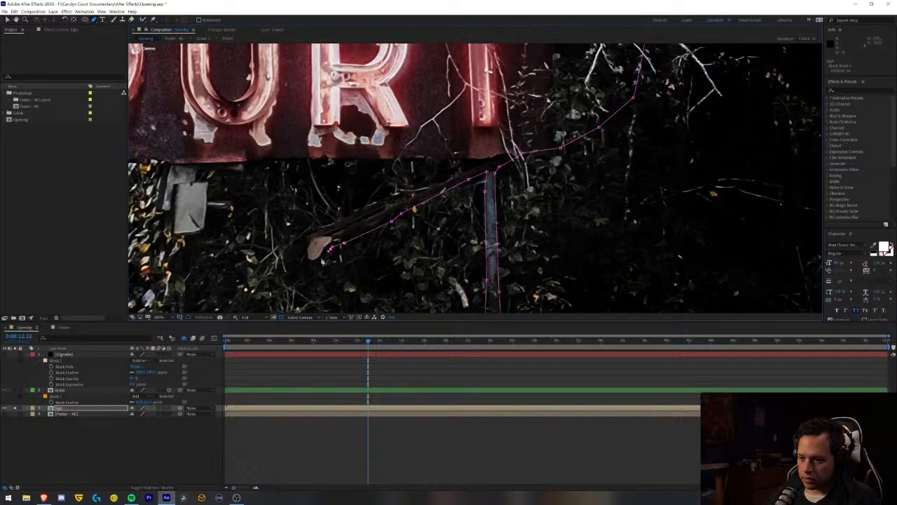
- Trace the Sign mask around the lower tip of the pale leaf and up its left side
key("z")
left_click(313, 258)
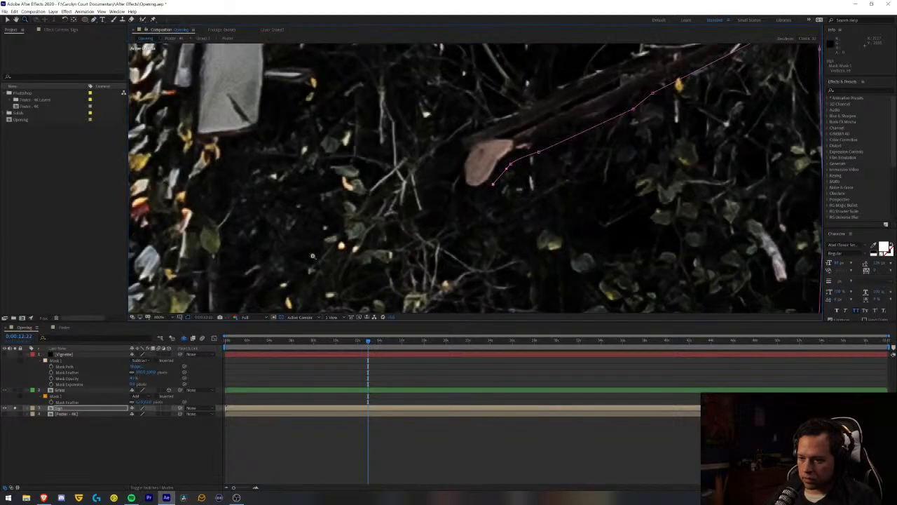
left_click(481, 163)
key("g")
left_click(471, 221)
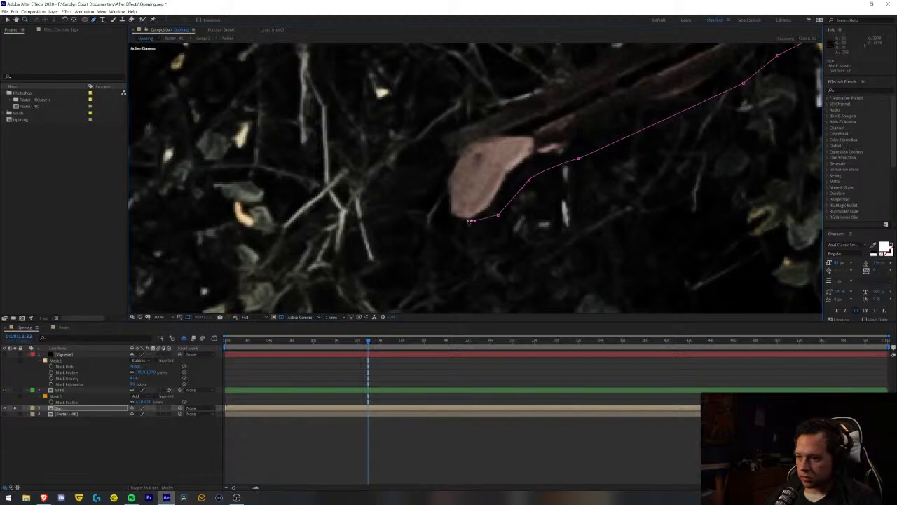
left_click(449, 201)
left_click(448, 186)
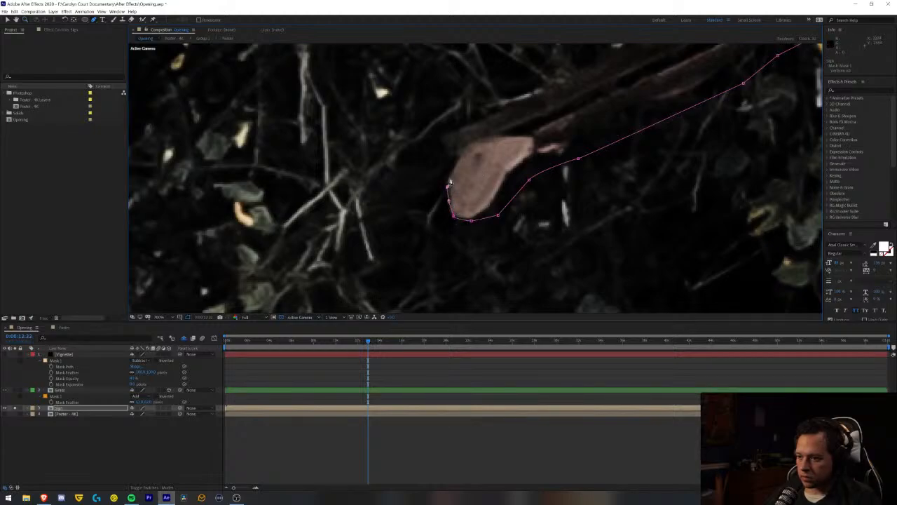
- Carry the Sign mask above the pale leaf, around the diagonal branch's lower end, and onto the branch's upper edge
left_click(457, 164)
left_click(452, 151)
left_click(494, 115)
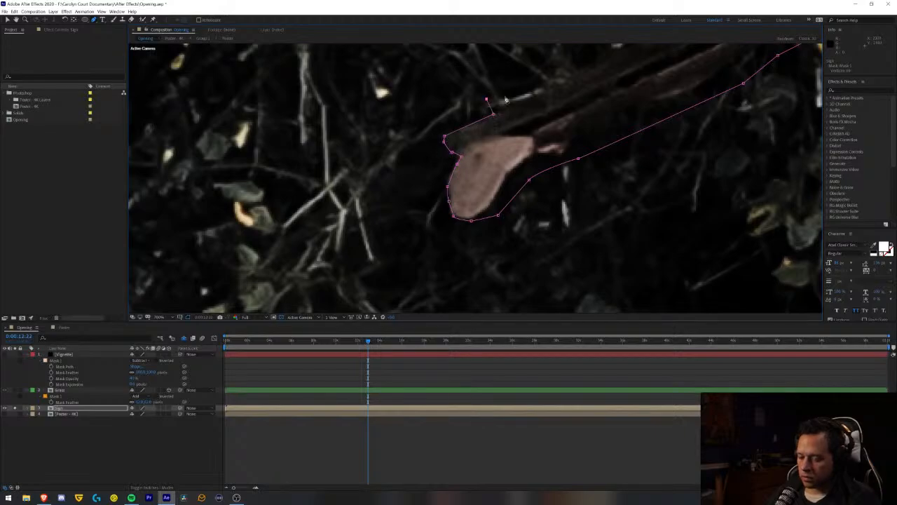
- Continue the Sign mask up the diagonal branch's upper edge to the underside of the sign beneath the letter T
left_click_drag(505, 100, 275, 250)
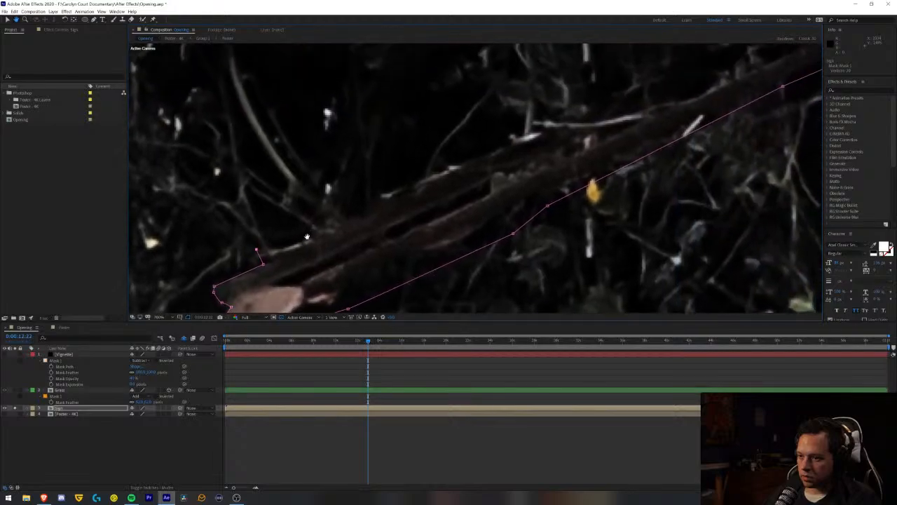
left_click(384, 207)
scroll(468, 184, "down", 2)
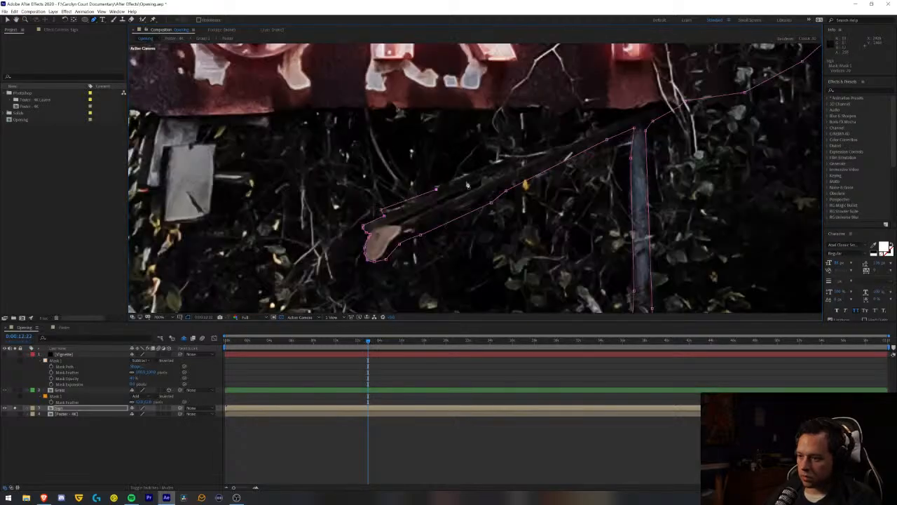
left_click(476, 171)
left_click(613, 112)
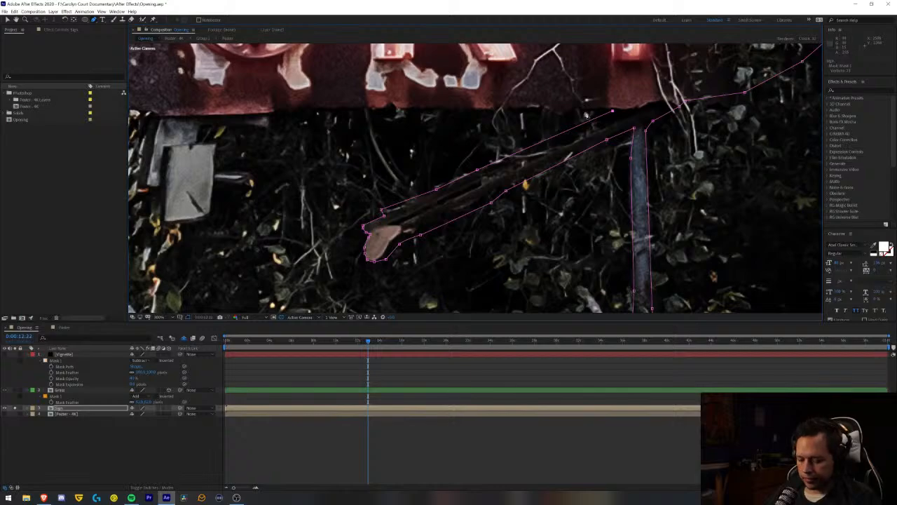
- Trace the Sign mask leftward from the branch along the sign's jagged bottom edge beneath the letter T
scroll(586, 114, "up", 2)
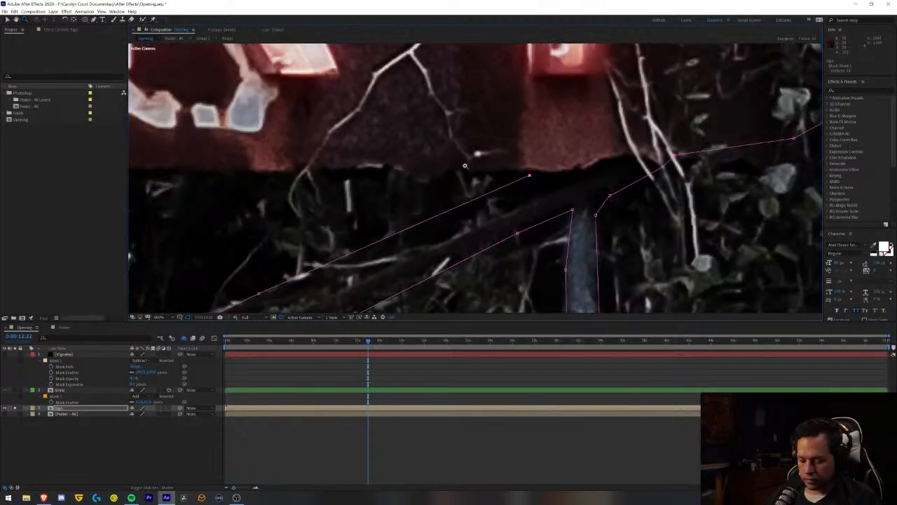
key("g")
left_click(504, 171)
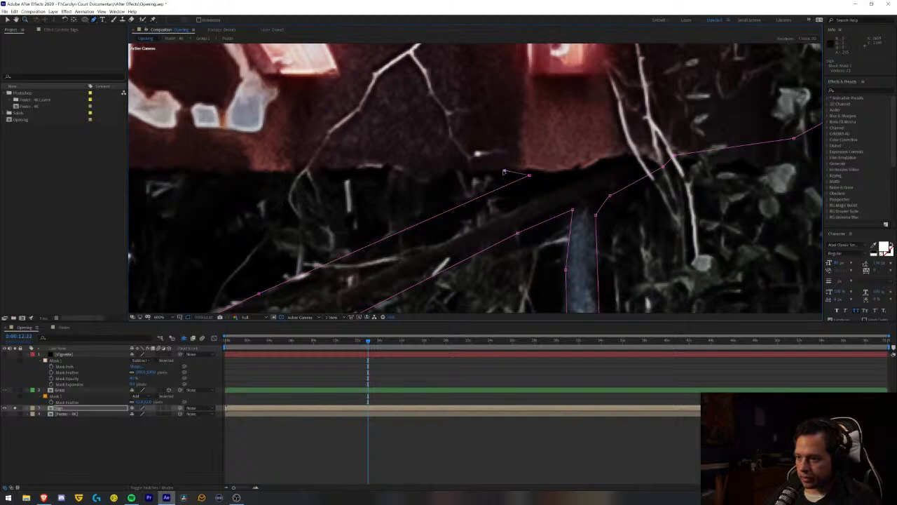
left_click(481, 170)
left_click(470, 169)
left_click(461, 166)
left_click(443, 174)
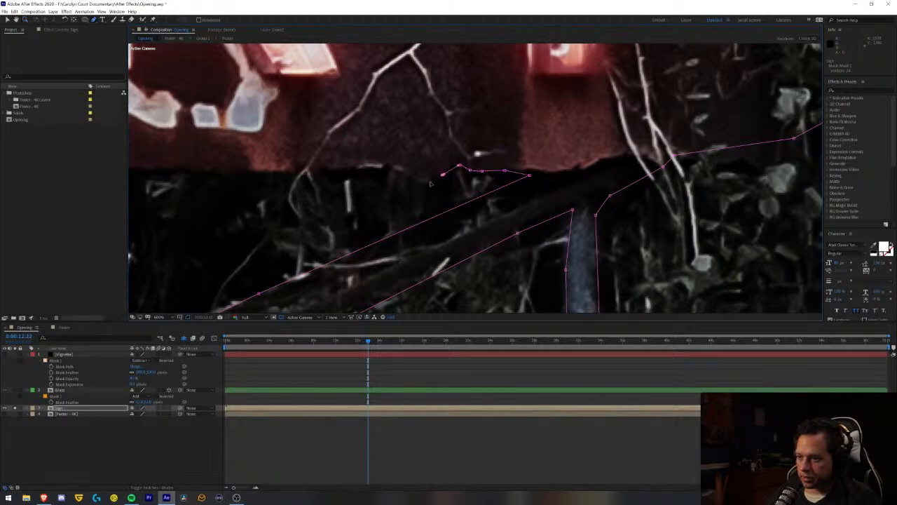
- Carry the Sign mask around the low bulge in the sign's bottom edge to beneath the right leg of the R
left_click(427, 184)
left_click(408, 174)
left_click(387, 169)
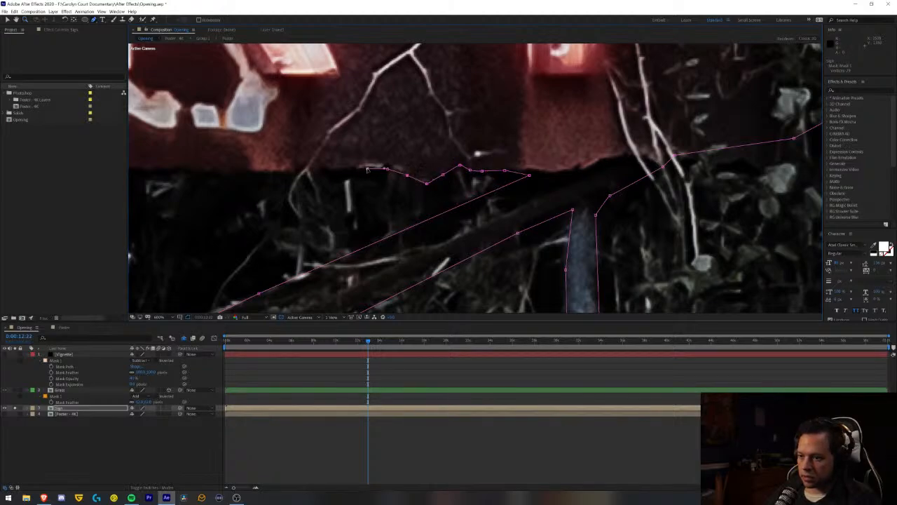
left_click(328, 169)
left_click(299, 171)
left_click(289, 173)
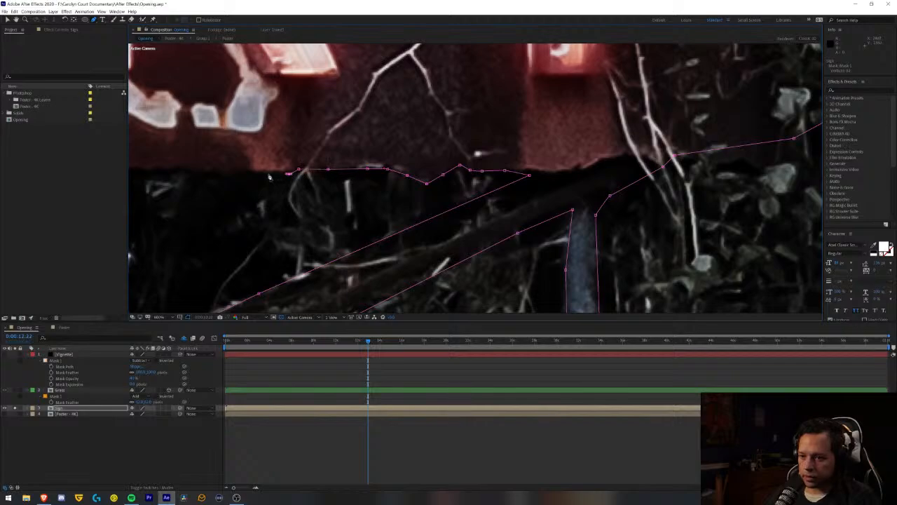
- Extend the Sign mask along the sign's bottom edge beneath the R and over the small dark notch
left_click_drag(211, 174, 626, 194)
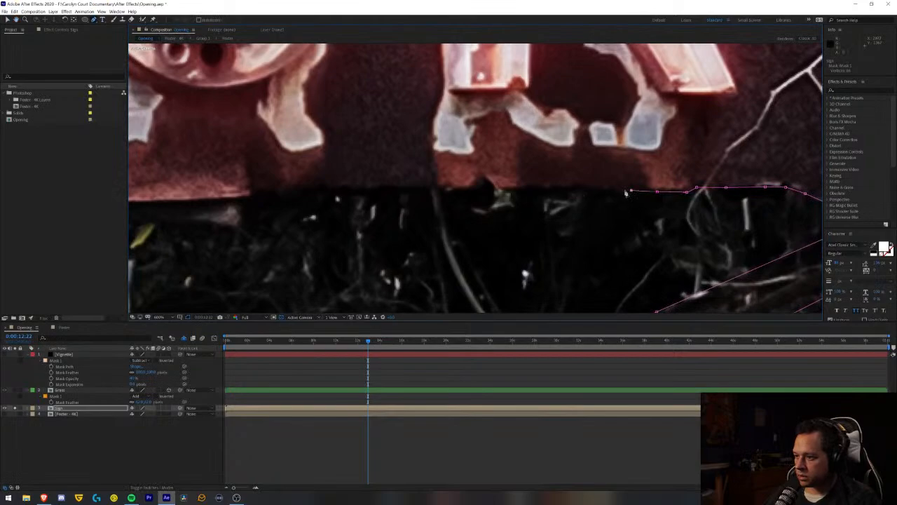
left_click(582, 189)
left_click(552, 188)
left_click(538, 187)
left_click(528, 186)
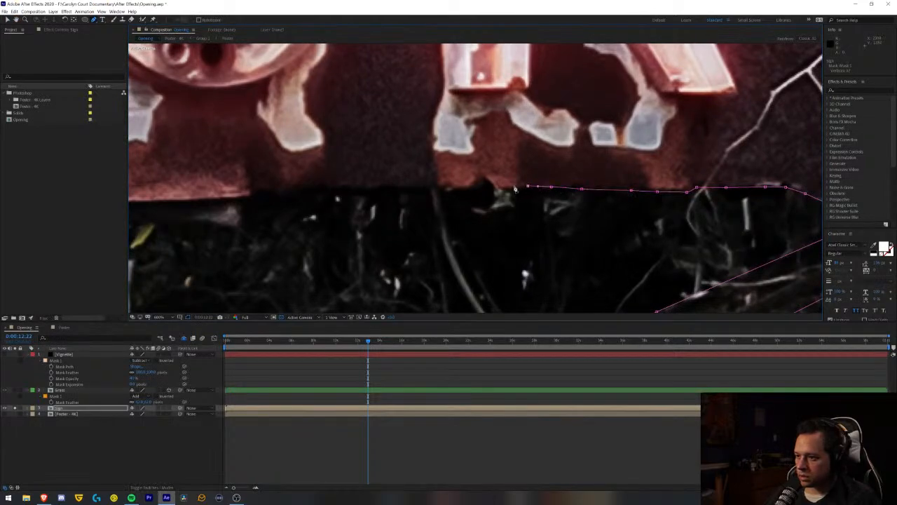
left_click(503, 187)
left_click(477, 181)
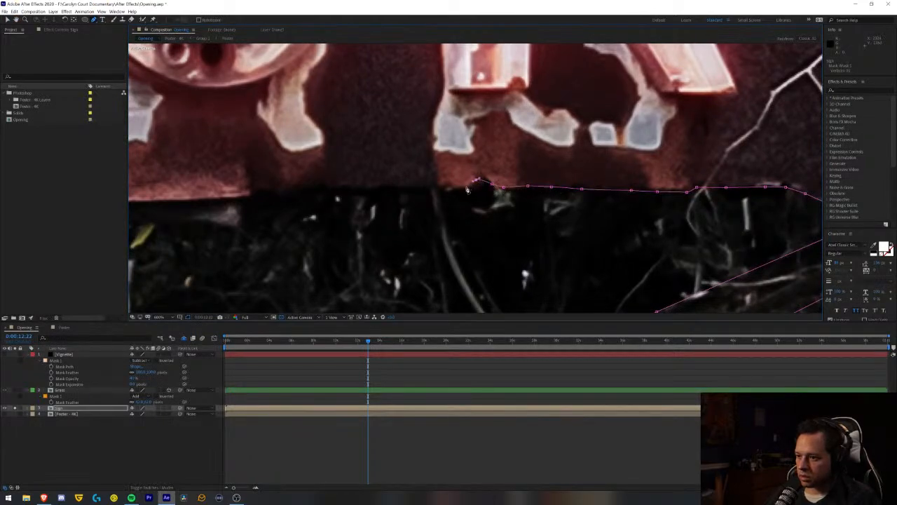
- Continue the Sign mask from the notch leftward along the sign's bottom edge to beneath the right side of the U
left_click(440, 189)
left_click(405, 188)
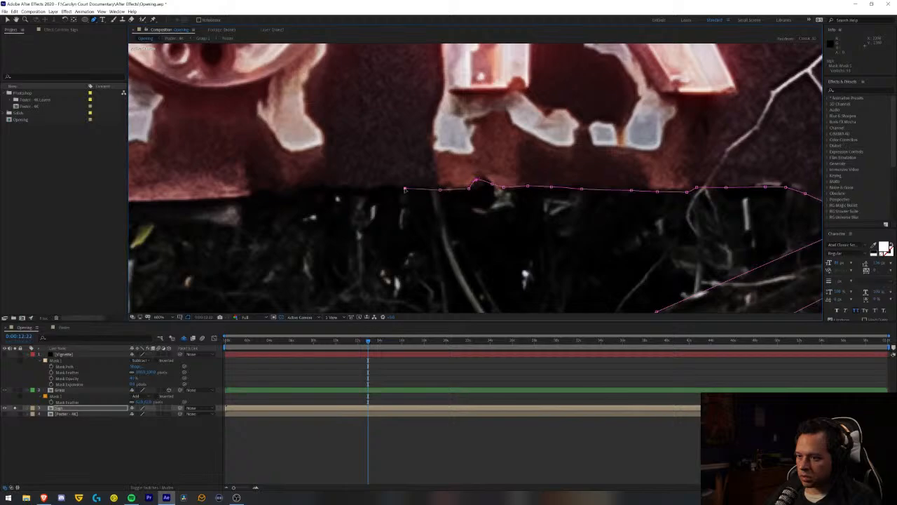
left_click(377, 188)
left_click_drag(290, 190, 549, 179)
left_click(575, 168)
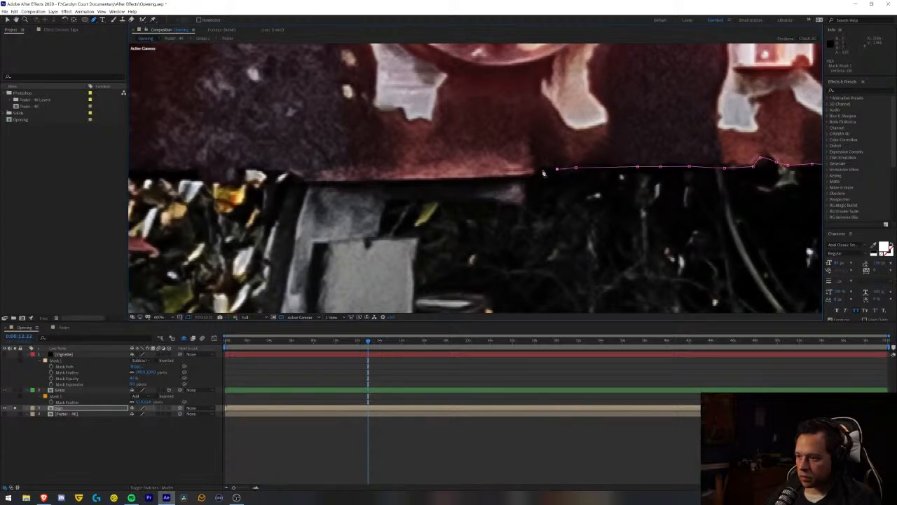
- Trace the Sign mask down around the right end of the bracket under the U and onto its underside
left_click(534, 173)
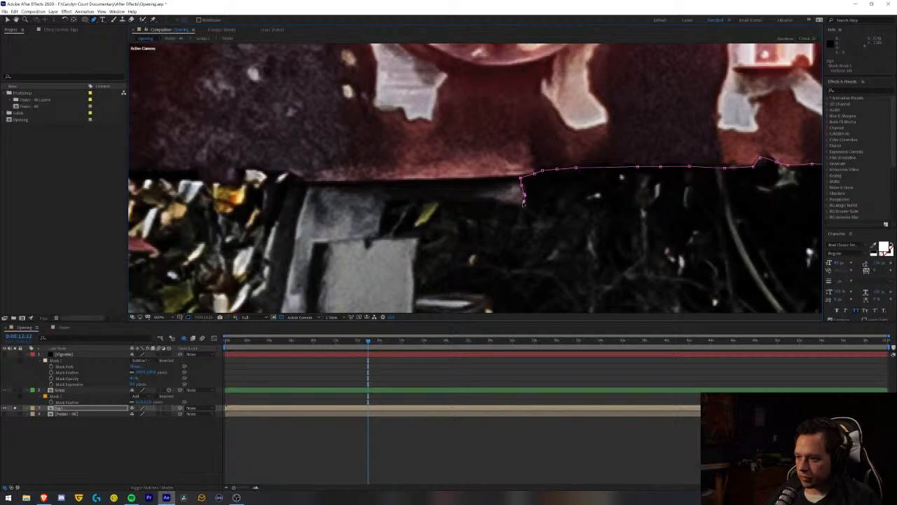
left_click(498, 201)
left_click(492, 200)
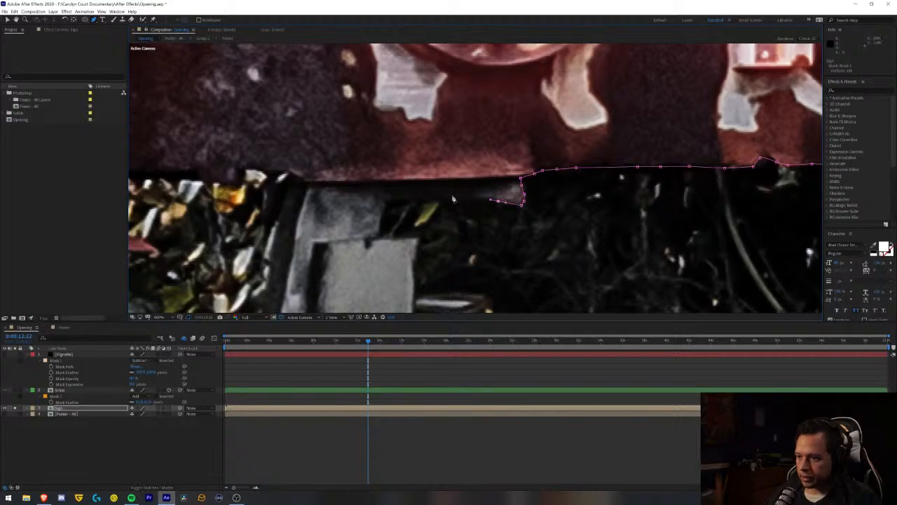
- Carry the Sign mask from the bracket's underside down the right side of the grey box to its protruding rod
left_click(450, 198)
left_click(438, 207)
left_click(425, 230)
left_click(420, 245)
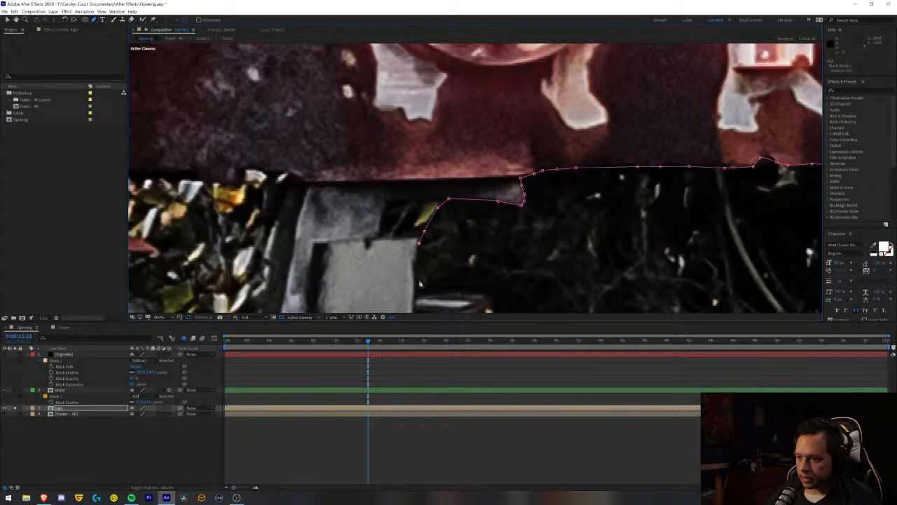
left_click(417, 304)
- Examine the grey box and its protruding rod against the whole sign to judge where the Sign mask continues
left_click_drag(434, 310, 441, 134)
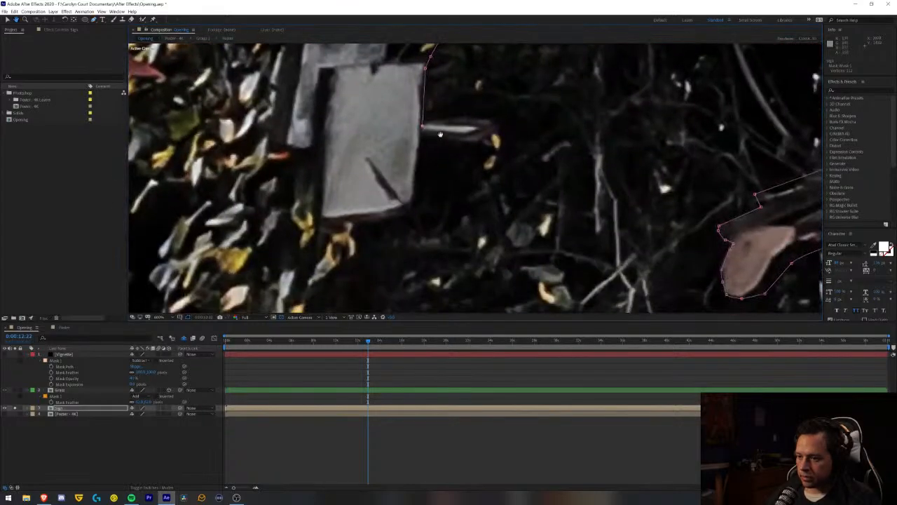
scroll(440, 134, "down", 5)
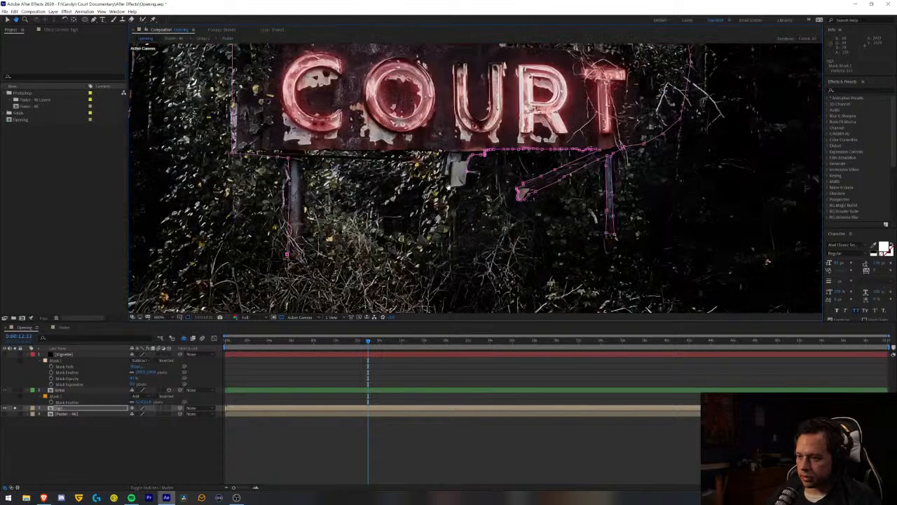
scroll(449, 187, "up", 3)
scroll(448, 186, "down", 3)
scroll(450, 162, "up", 5)
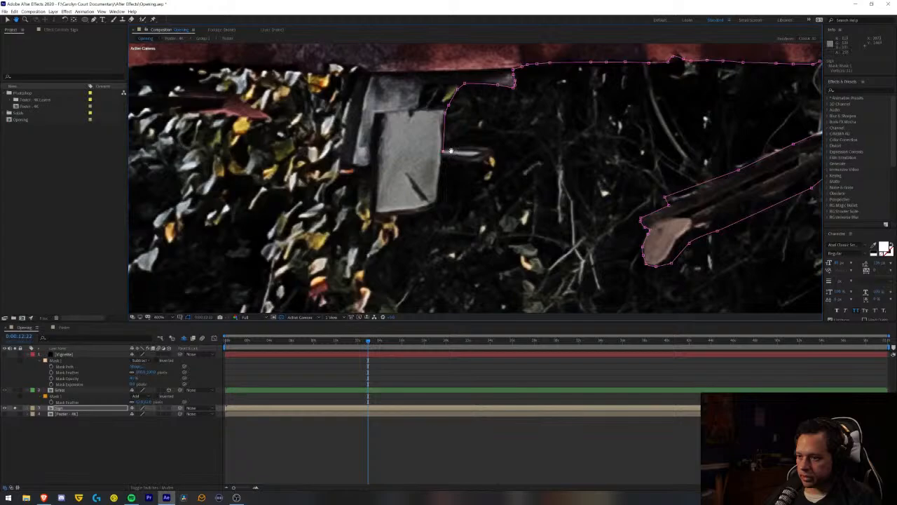
scroll(452, 149, "down", 1)
scroll(452, 149, "up", 1)
key("z")
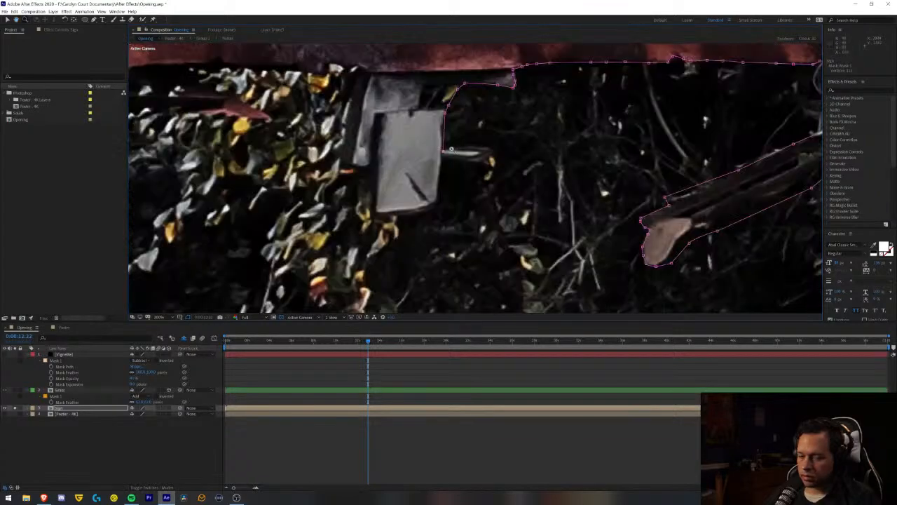
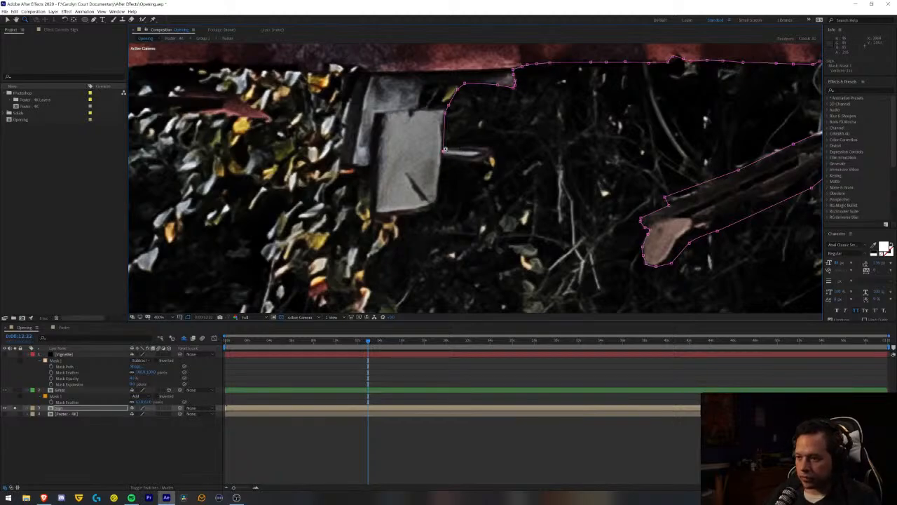
- Resume the Sign mask with the Pen tool and trace it around the rod protruding from the grey box
left_click(445, 150)
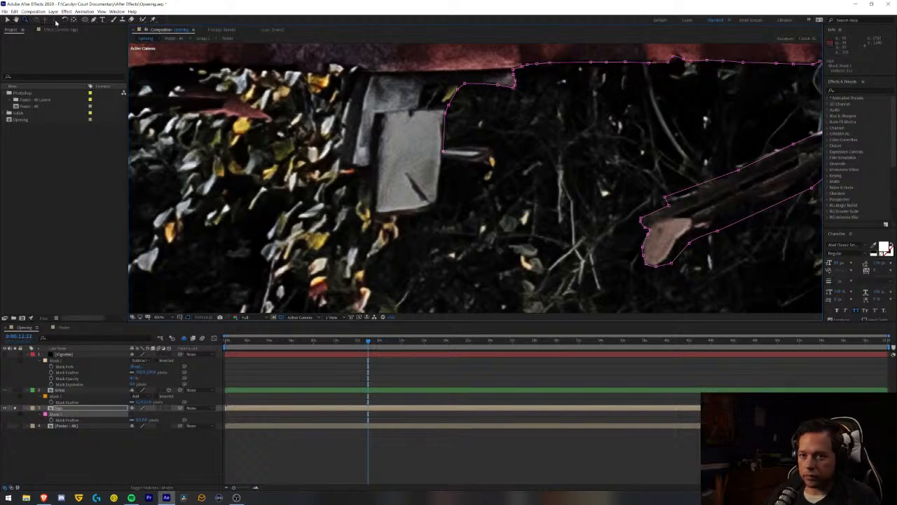
left_click(94, 19)
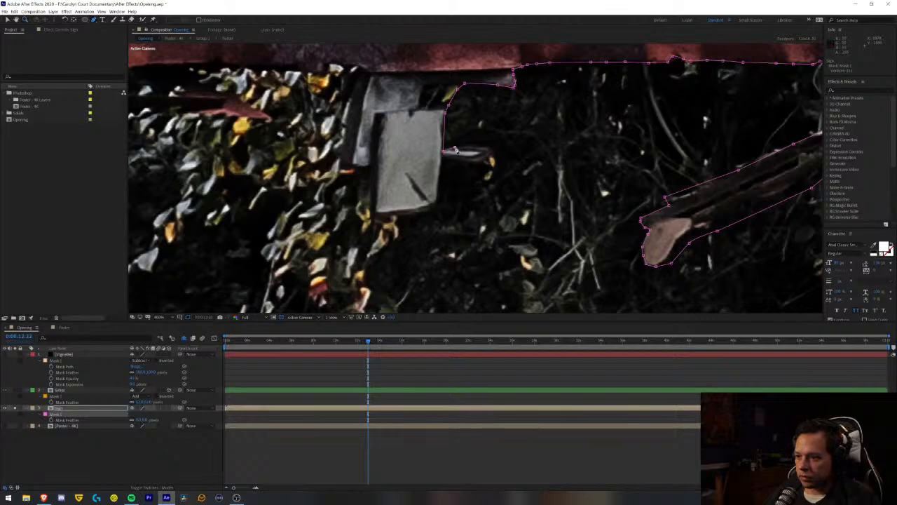
left_click(454, 149)
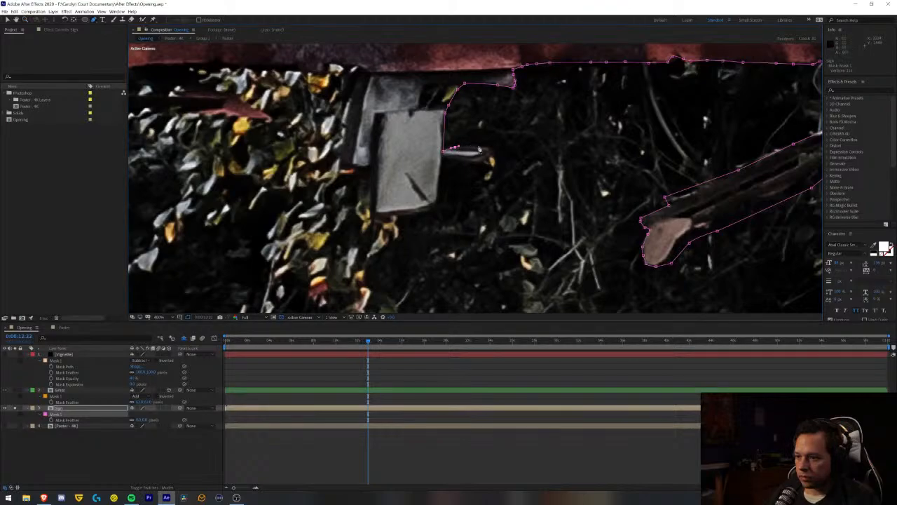
left_click(490, 150)
left_click(473, 162)
left_click(457, 160)
left_click(442, 157)
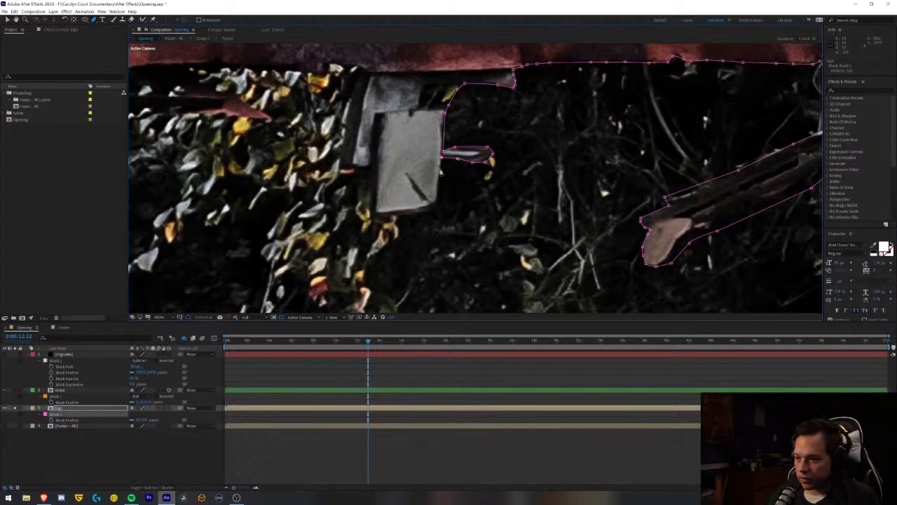
- Trace the Sign mask down the rest of the grey box's right side, along its bottom and up its left side
left_click(438, 190)
left_click(438, 203)
left_click(429, 212)
left_click(397, 215)
left_click(377, 213)
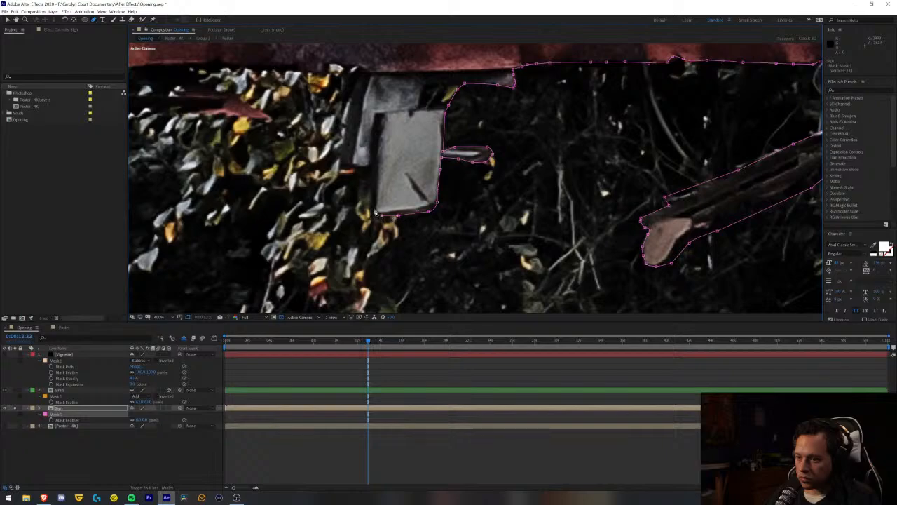
left_click(378, 171)
- Carry the Sign mask around the bottom and up the left side of the bracket behind the grey box to the sign
scroll(368, 172, "down", 1)
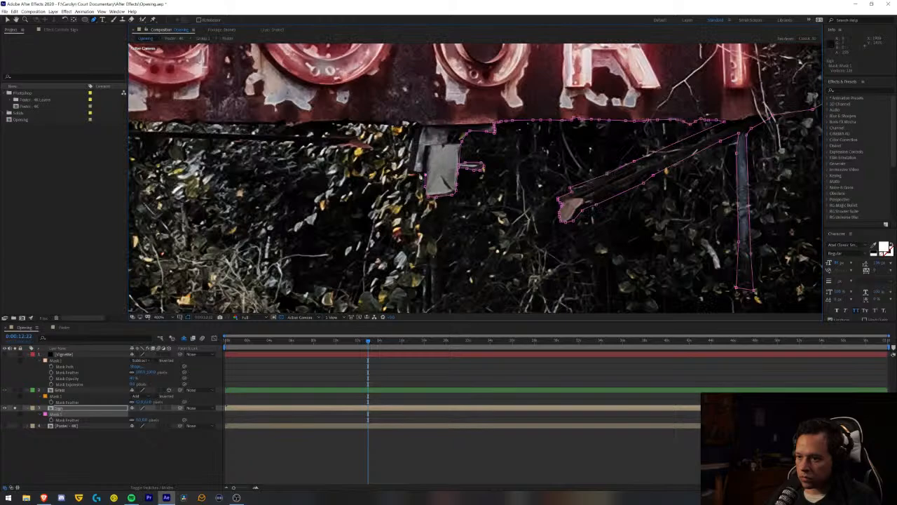
scroll(420, 176, "up", 1)
left_click(477, 175)
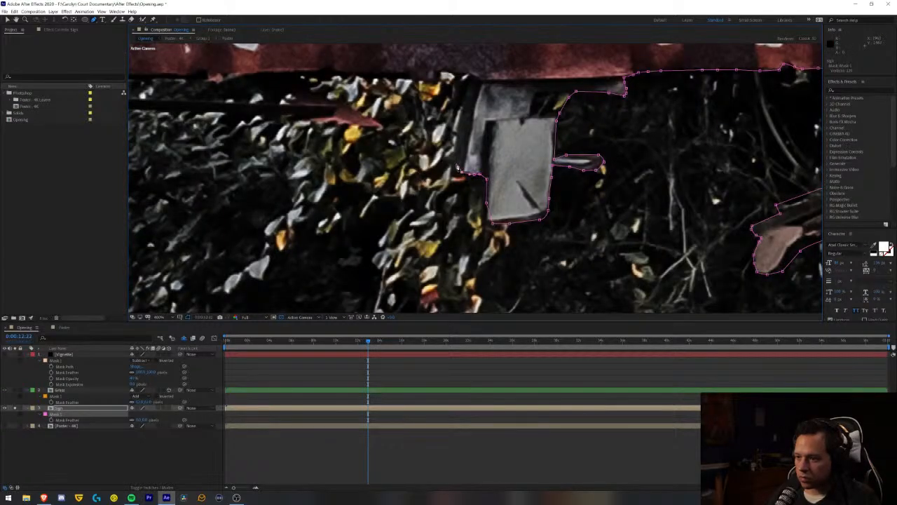
left_click(454, 171)
left_click(463, 116)
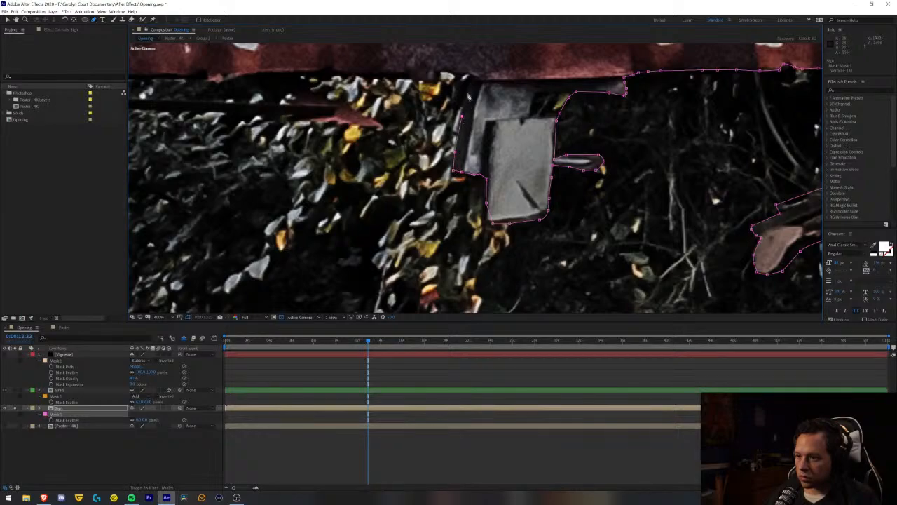
left_click(473, 84)
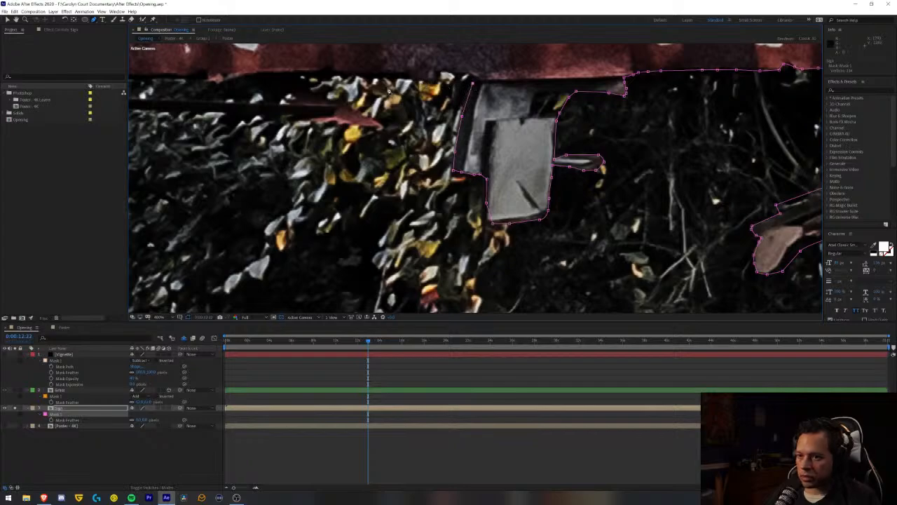
- Continue the Sign mask from the bracket leftward along the sign's bottom edge to the small reddish notch beneath the O of COURT
key("comma")
key("comma")
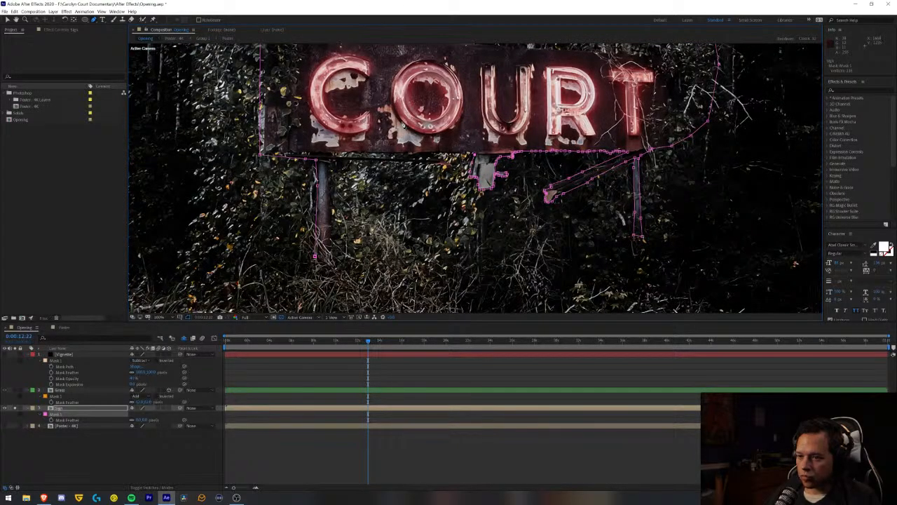
key("period")
key("period")
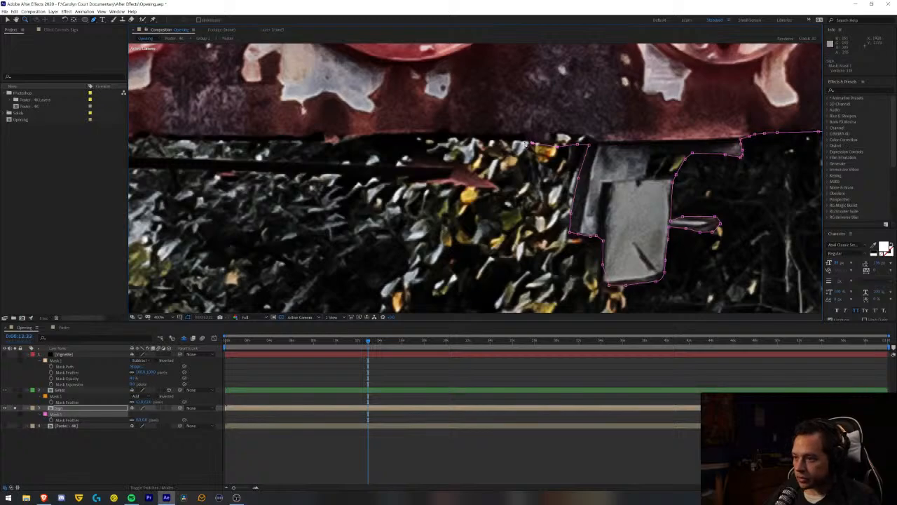
left_click(460, 136)
left_click(439, 135)
left_click(430, 135)
left_click(408, 133)
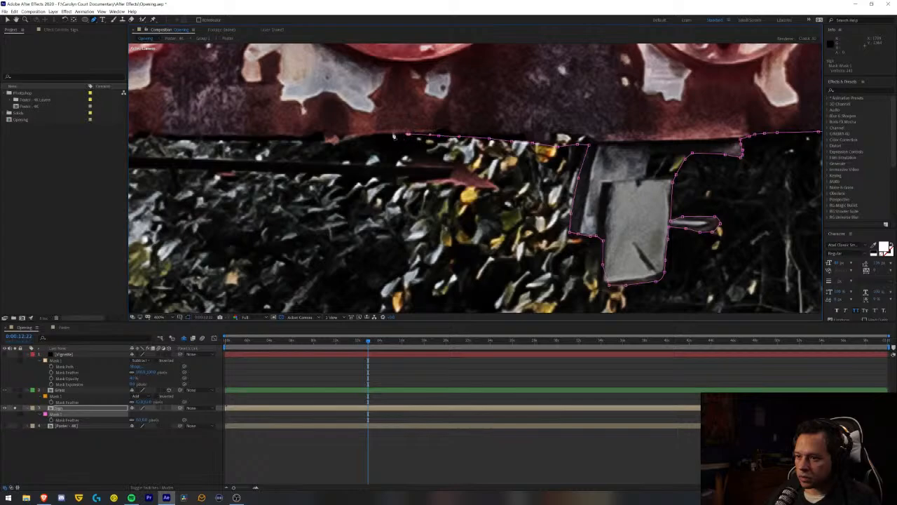
left_click(393, 134)
left_click(376, 136)
left_click(359, 139)
left_click(341, 145)
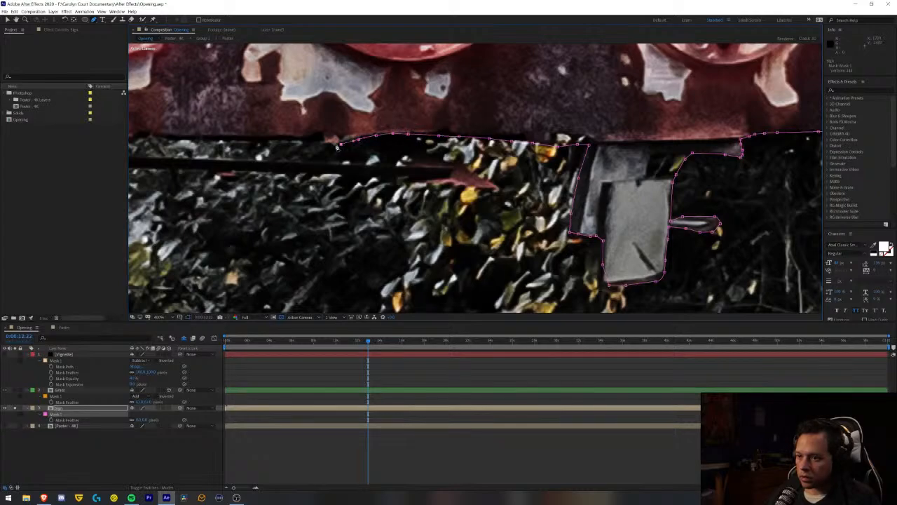
- Trace the Sign mask around the reddish notch and leftward along the sign's bottom edge to beneath the right side of the C
left_click_drag(337, 147, 552, 161)
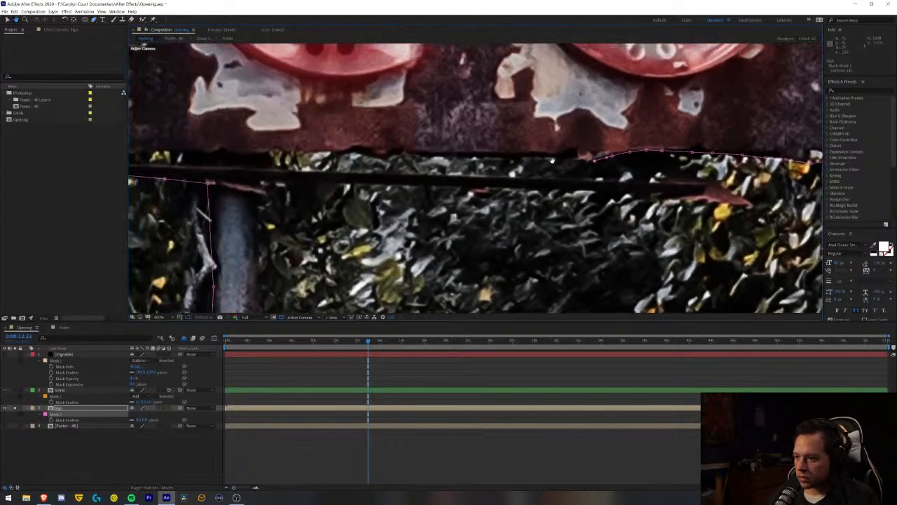
left_click(578, 162)
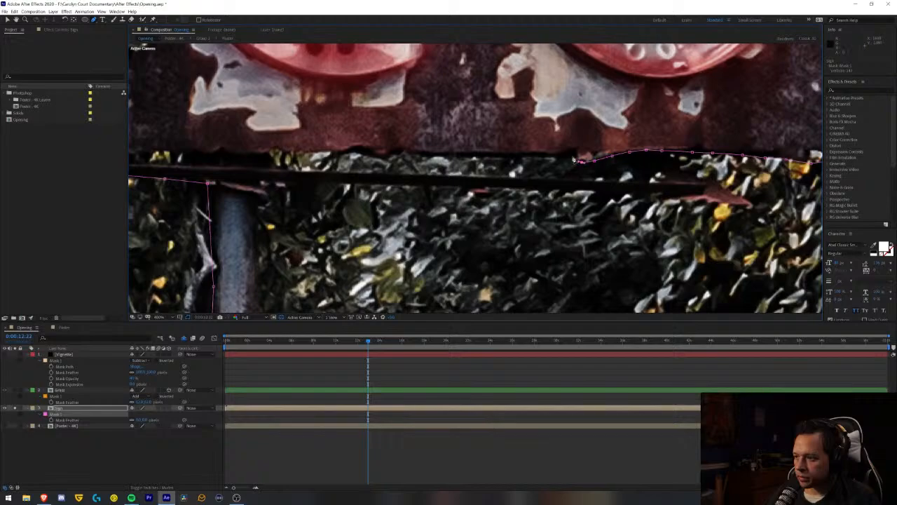
left_click(545, 157)
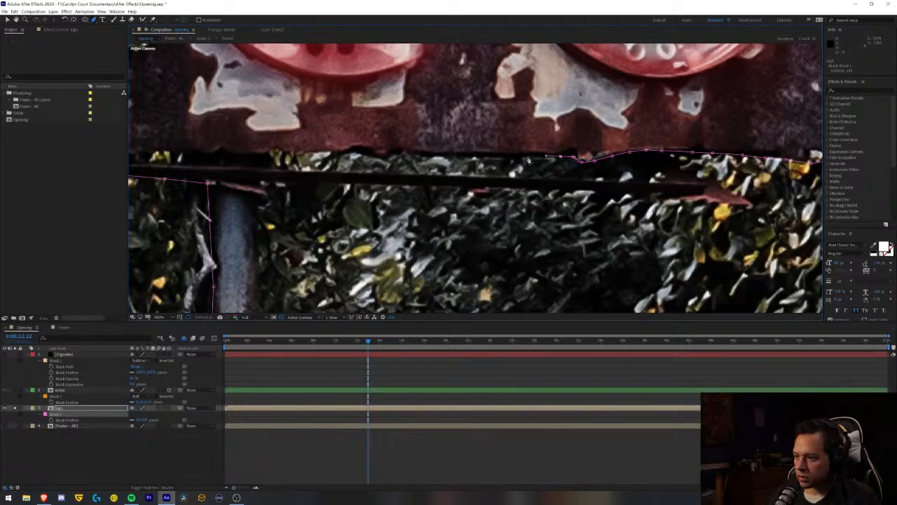
left_click(478, 158)
left_click(462, 157)
left_click(446, 158)
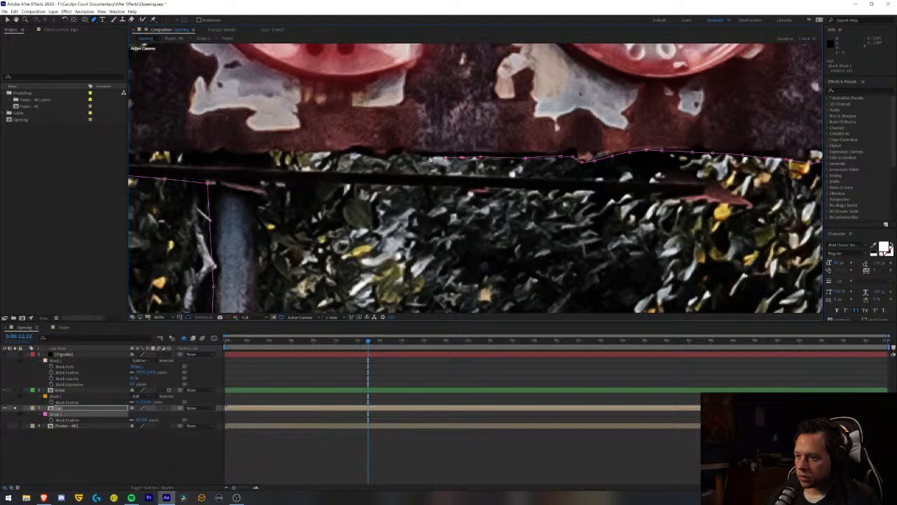
left_click(406, 154)
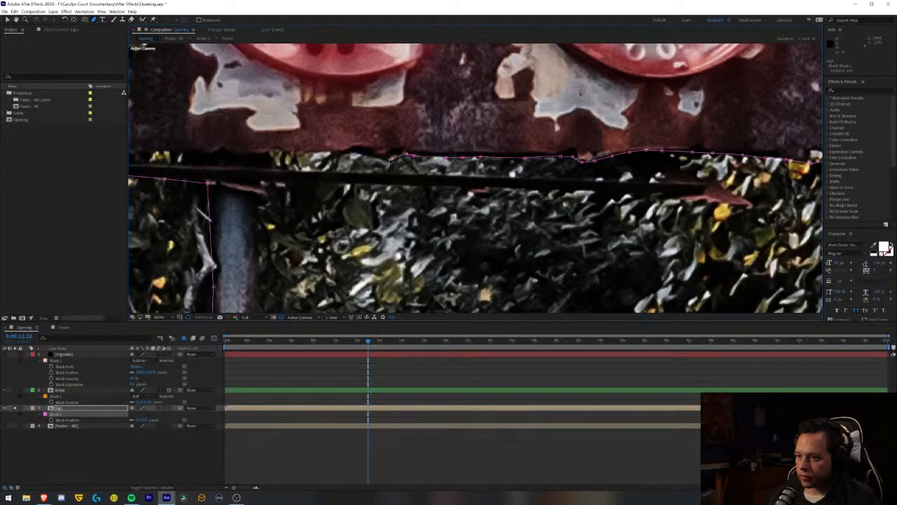
left_click(366, 156)
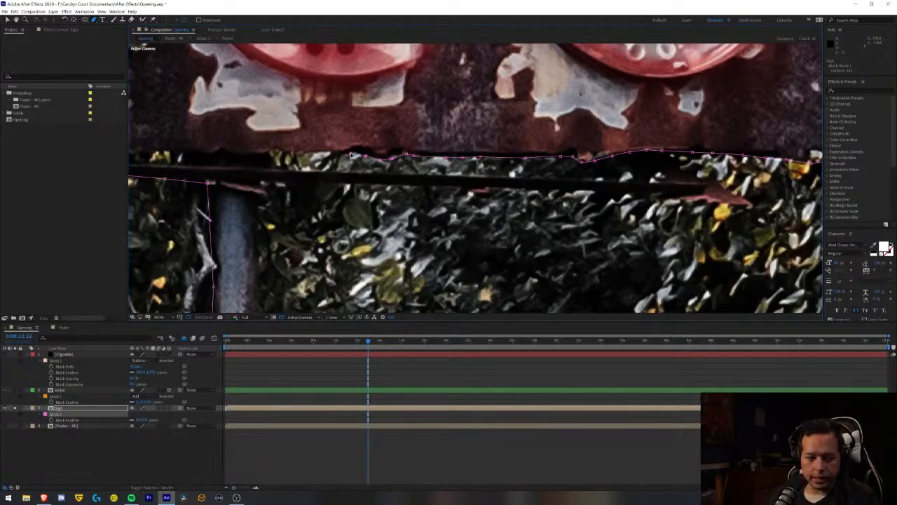
- Extend the Sign mask along the sign's bottom edge beneath the C to the left end of the gap above the dark rail
left_click_drag(352, 155, 546, 164)
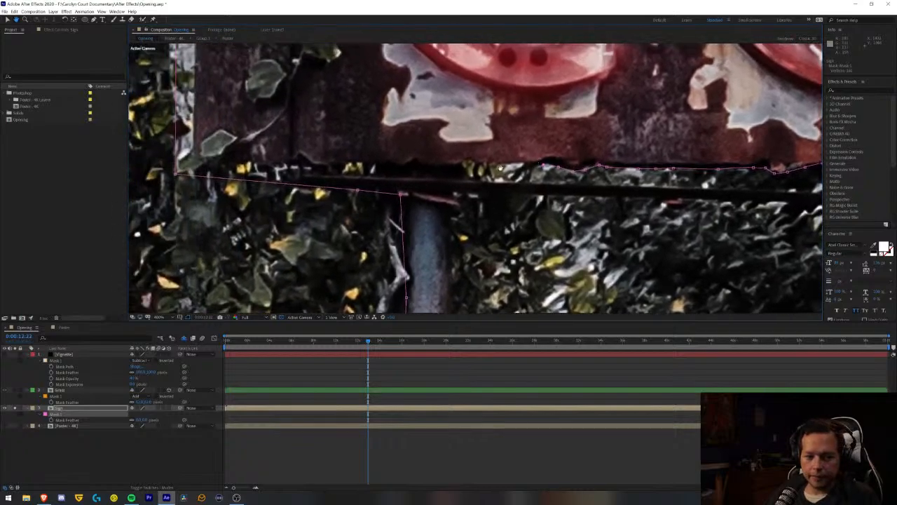
mouse_move(429, 165)
left_mouse_down()
mouse_move(475, 165)
mouse_move(428, 160)
mouse_move(438, 161)
left_mouse_up()
key("g")
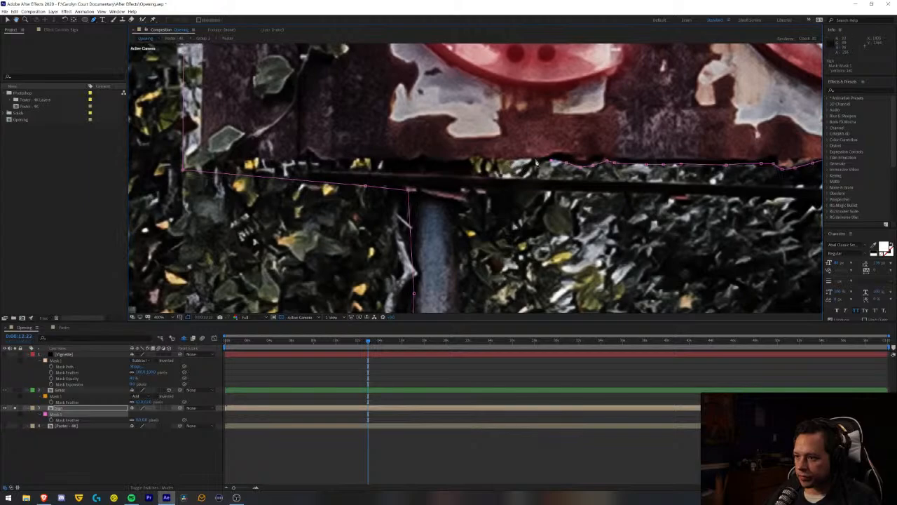
left_click(477, 157)
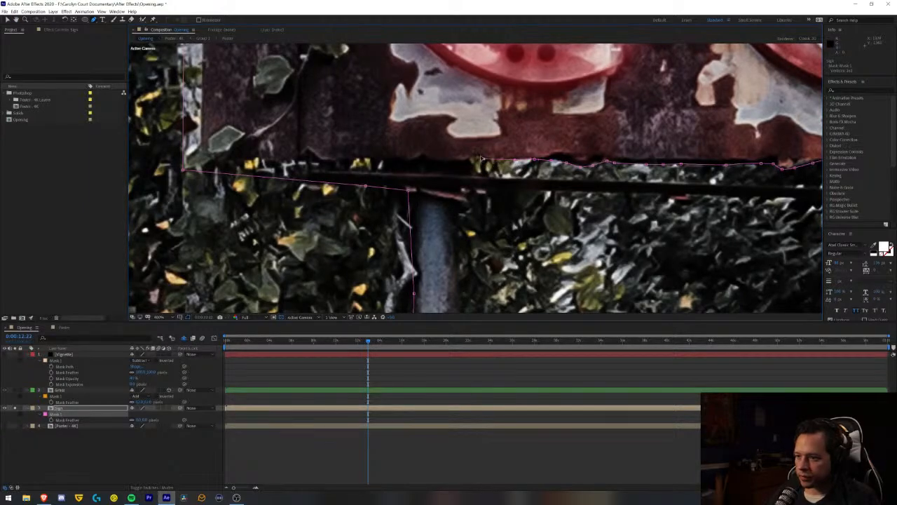
left_click(436, 161)
left_click(418, 160)
left_click(395, 161)
left_click(376, 160)
left_click(361, 159)
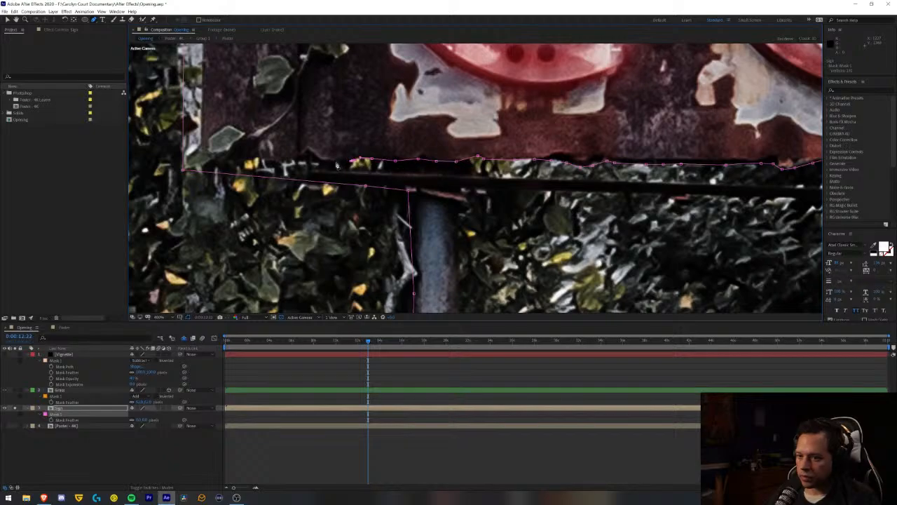
left_click(329, 161)
left_click(314, 154)
left_click(302, 158)
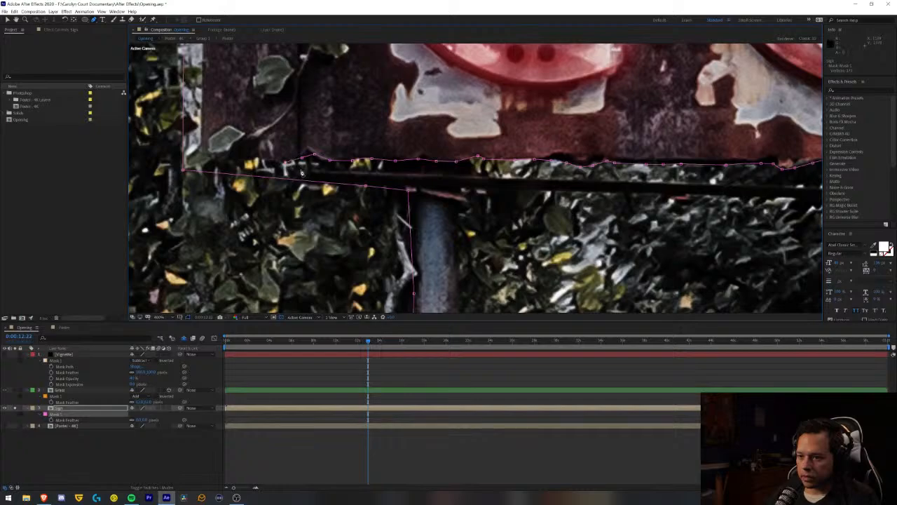
- Turn the Sign mask back and run it rightward along the upper edge of the dark rail below the sign
left_click(400, 172)
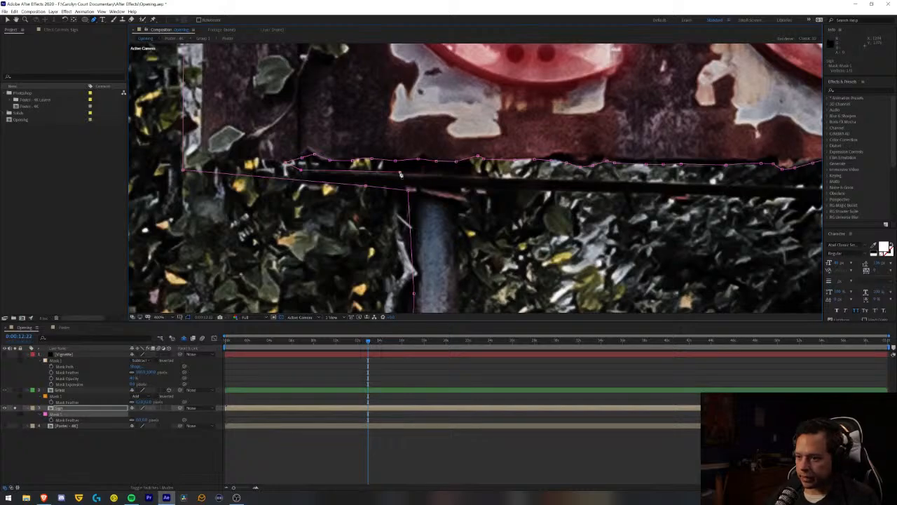
left_click(484, 178)
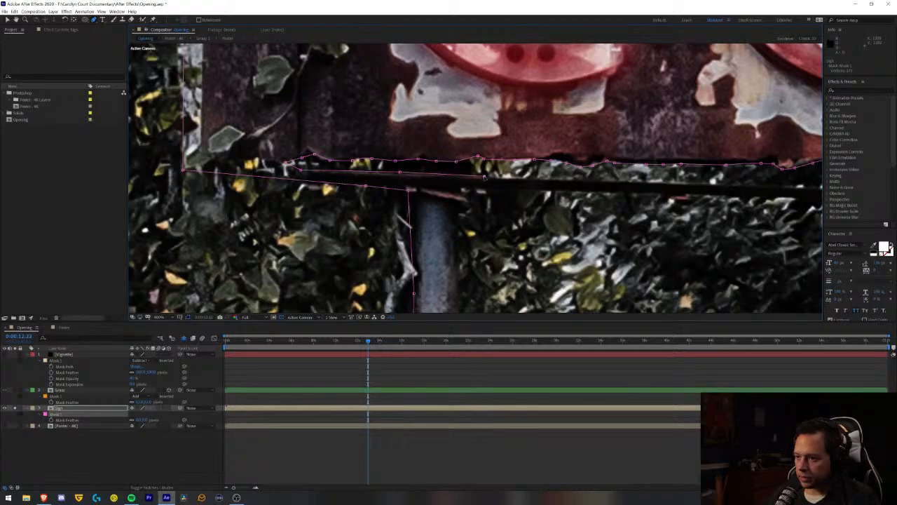
left_click(550, 178)
left_click_drag(621, 181, 343, 161)
left_click(559, 170)
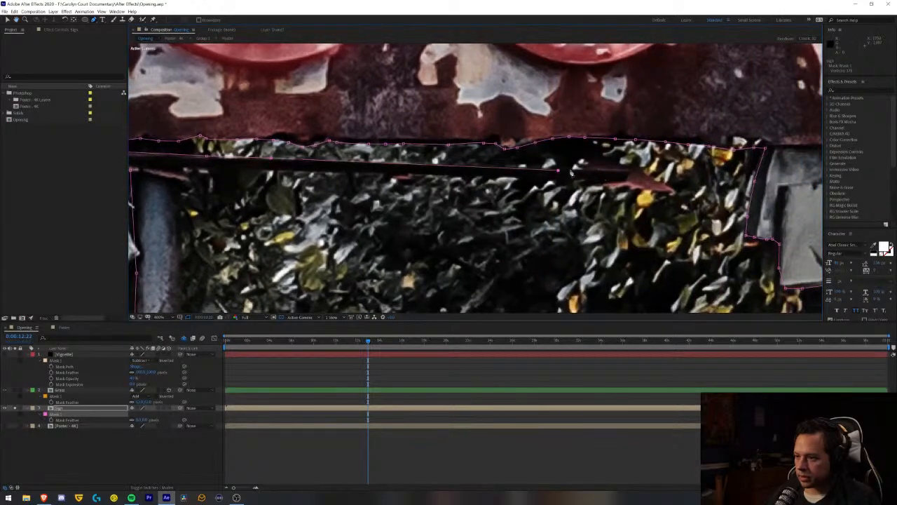
- Trace the Sign mask over and around the broken reddish tip at the rail's right end
left_click(581, 165)
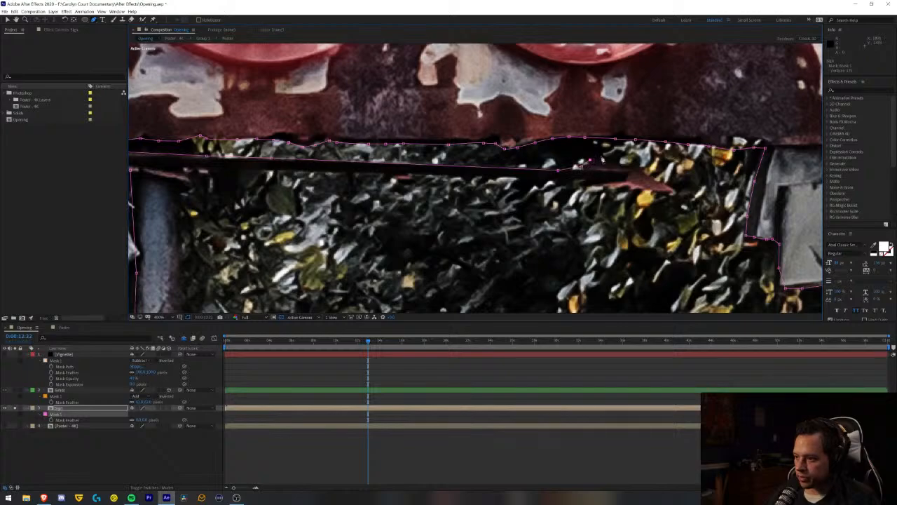
left_click(603, 155)
left_click(617, 162)
left_click(633, 163)
left_click(643, 167)
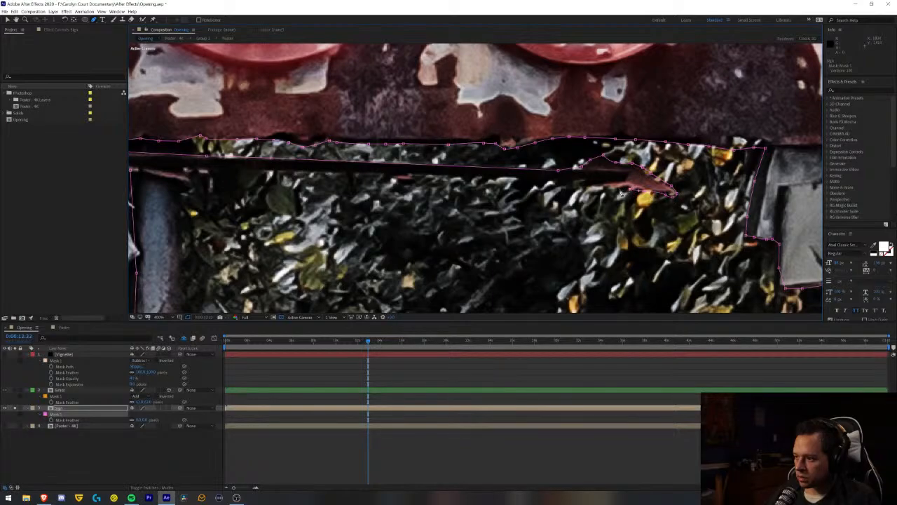
- Run the Sign mask back leftward along the rail's underside to the top of the left support post
left_click(582, 182)
scroll(491, 188, "left", 5)
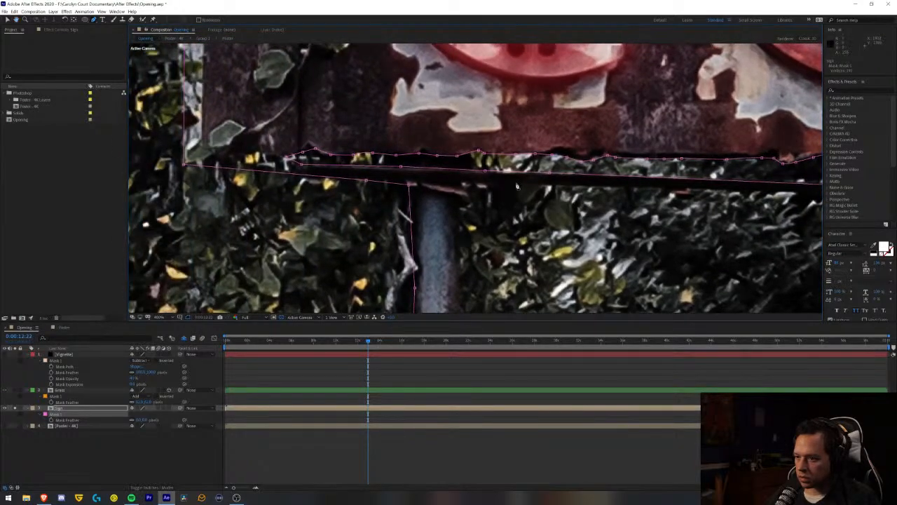
left_click(516, 184)
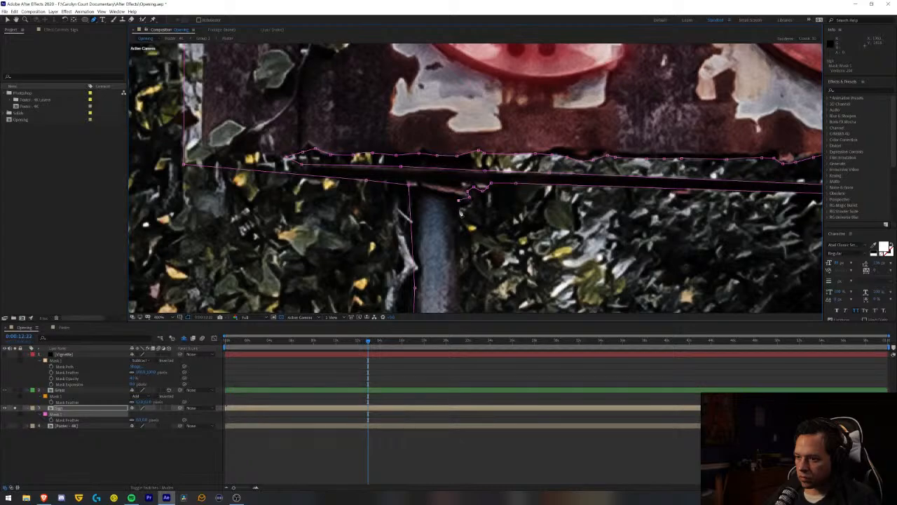
- Trace the Sign mask down the right side of the left support post
left_click_drag(464, 265, 476, 138)
left_click_drag(476, 215, 475, 132)
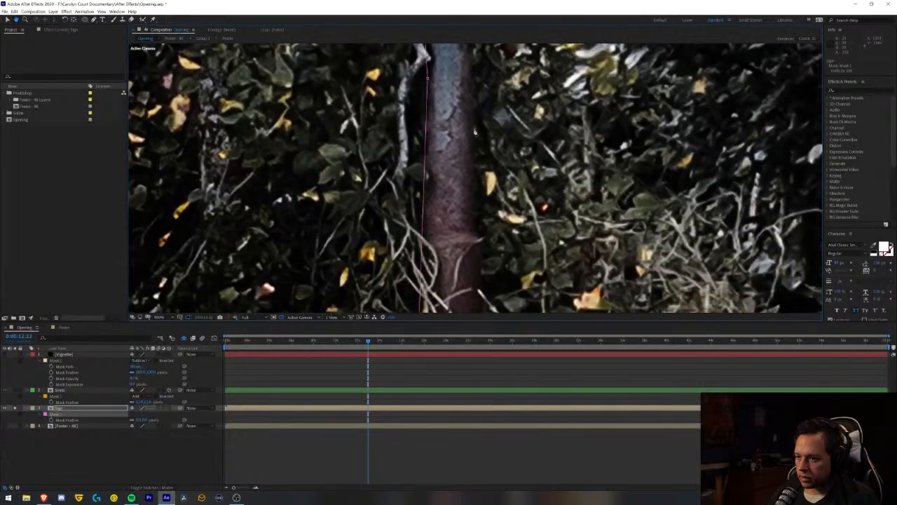
left_click(476, 87)
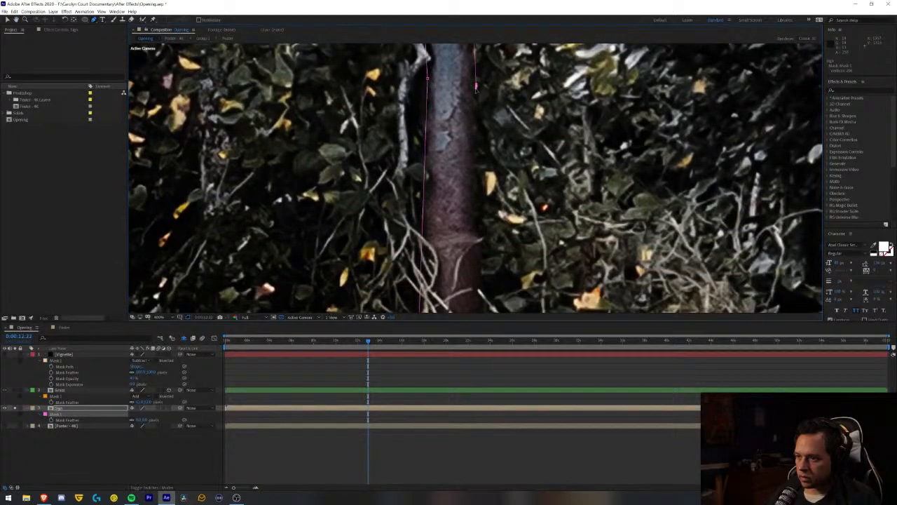
left_click(478, 156)
left_click(482, 209)
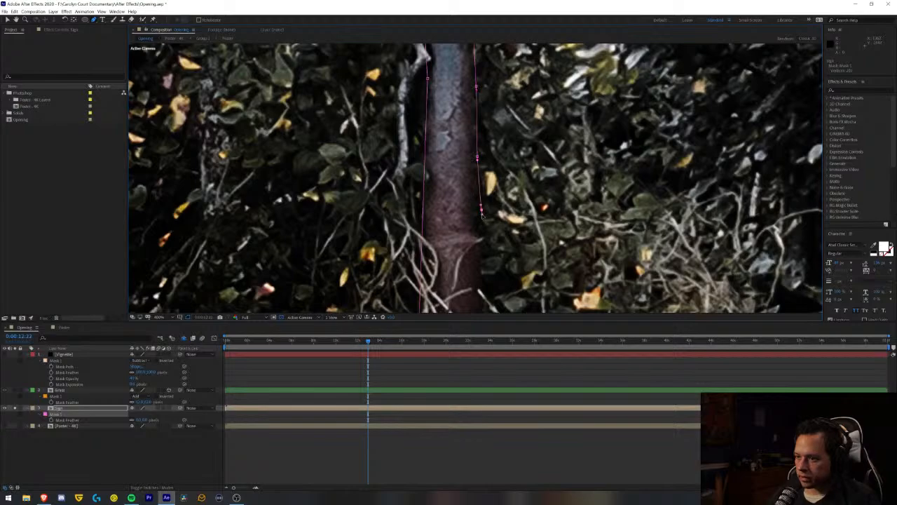
- Finish the Sign mask down to the left post's base, close it at its starting point and show the whole composition
left_click_drag(494, 250, 497, 126)
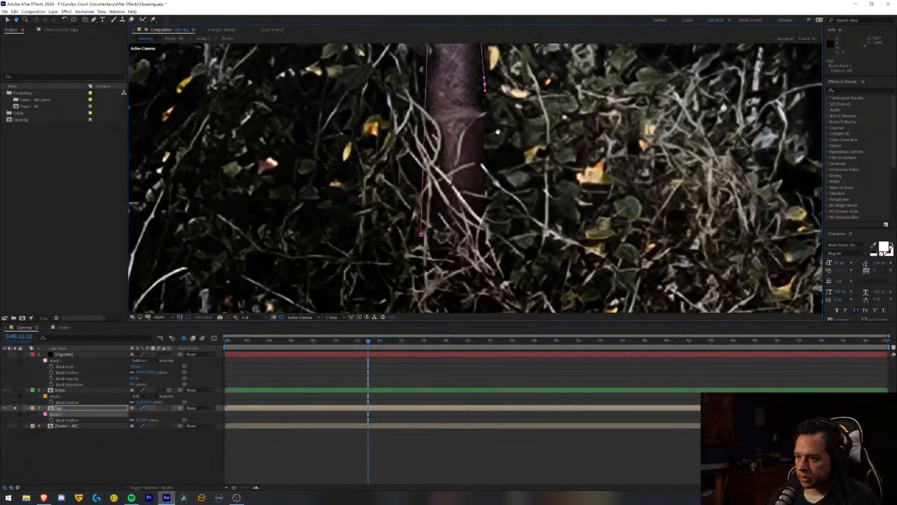
left_click(485, 164)
left_click(488, 246)
left_click(421, 235)
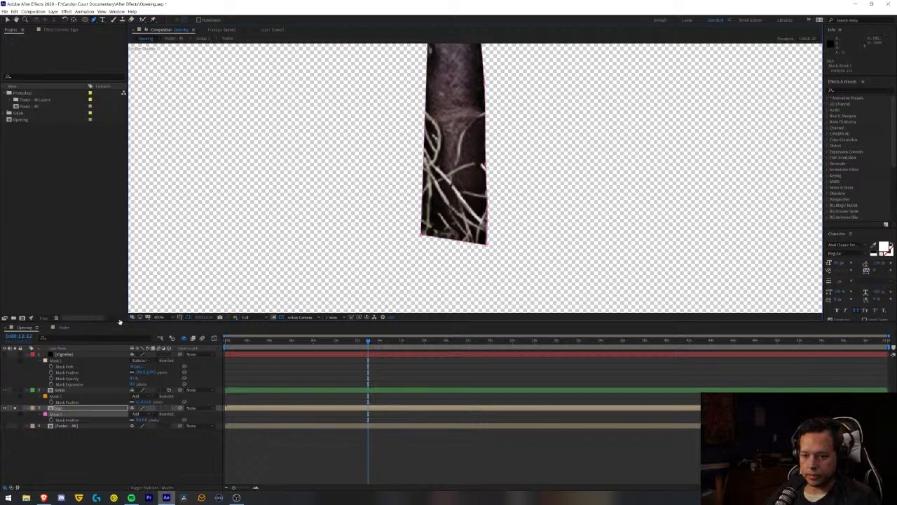
left_click(165, 317)
left_click(164, 325)
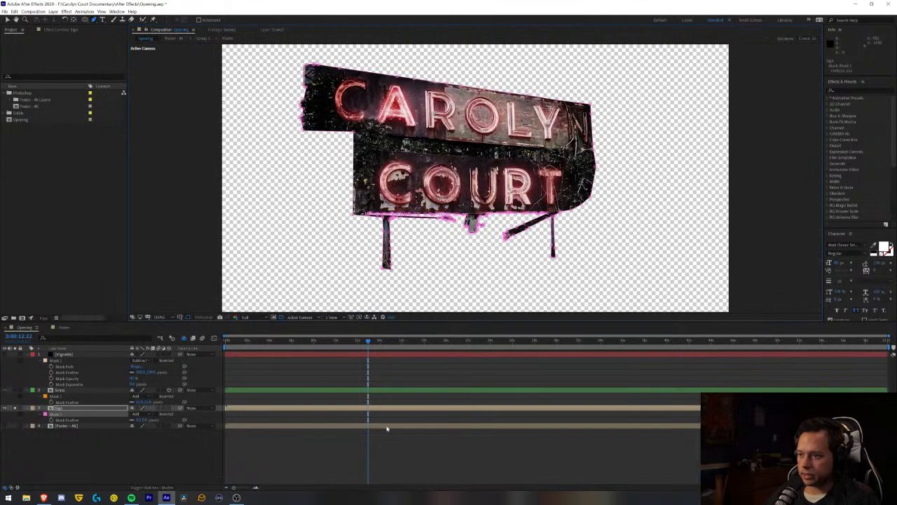
- Set the Sign layer's mask feather to 50 pixels
left_click(410, 459)
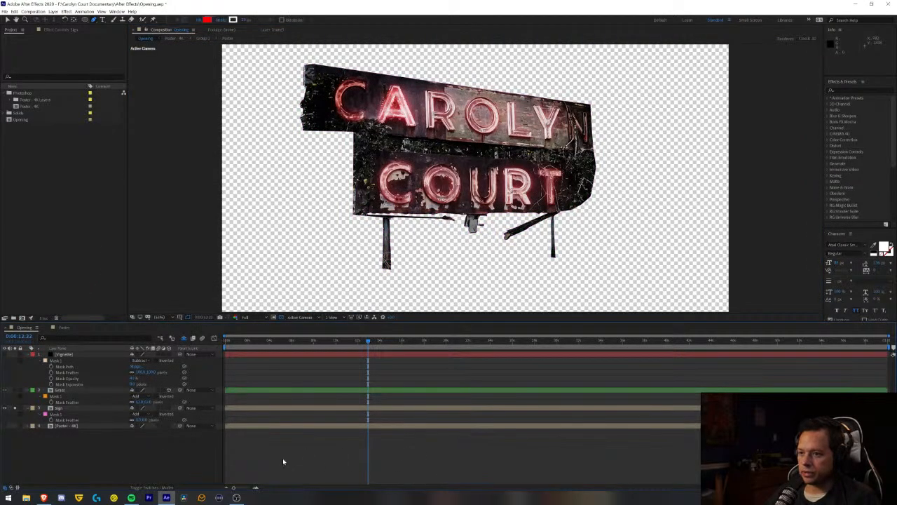
left_click(63, 408)
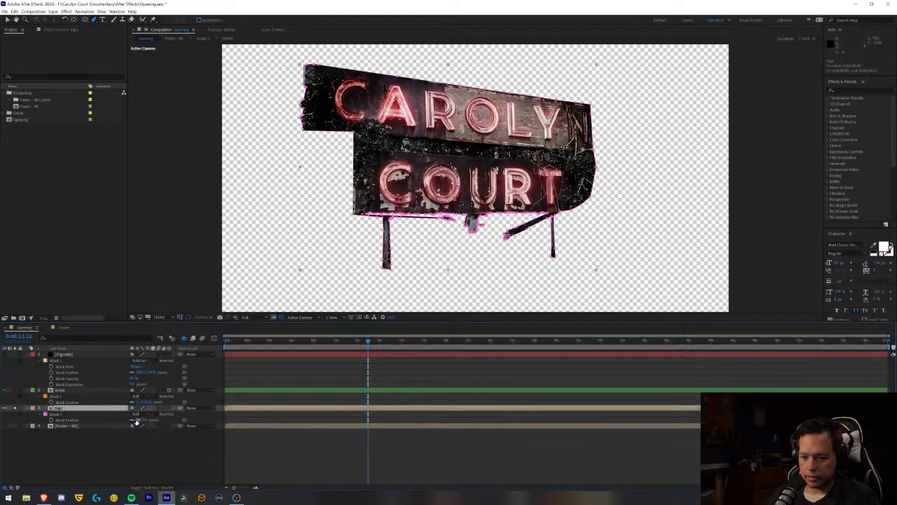
left_click(137, 420)
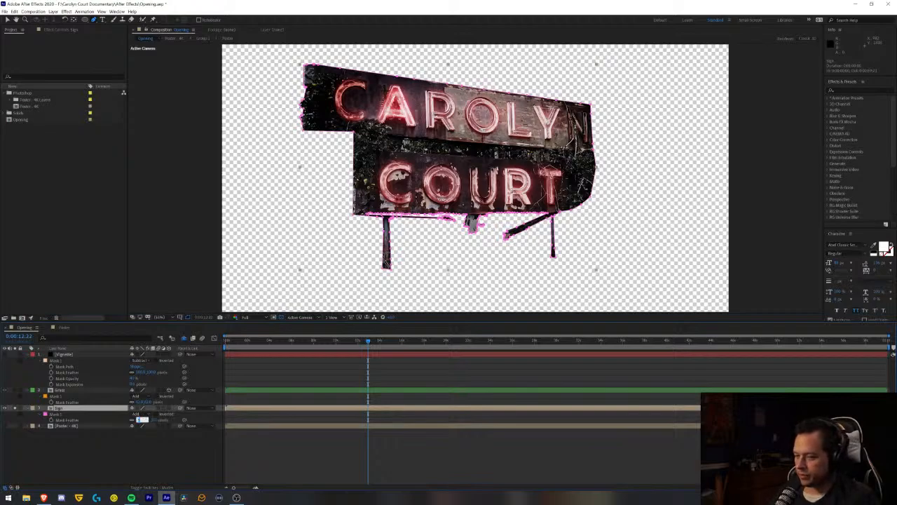
type("50")
key("Return")
left_click(269, 440)
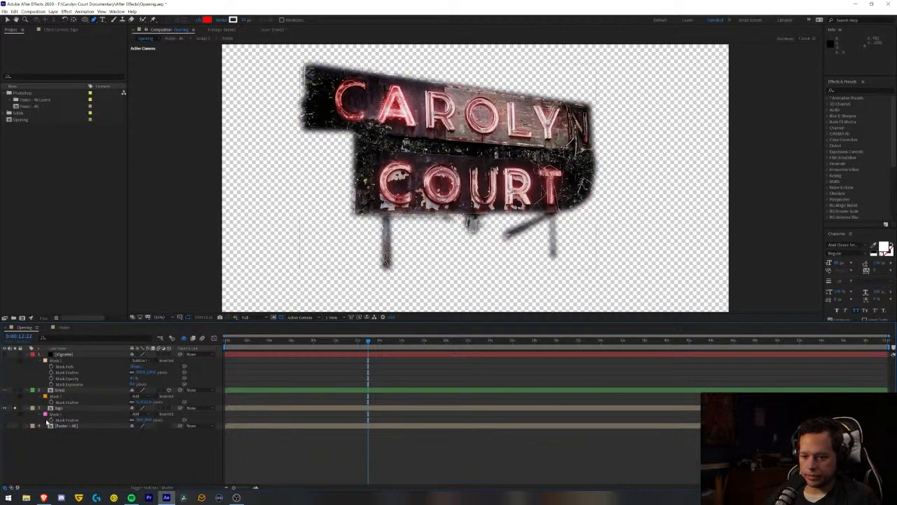
- Show the Sign layer together with the Grass and bottom poster layers, and make Sign a 3D layer
left_click(14, 409)
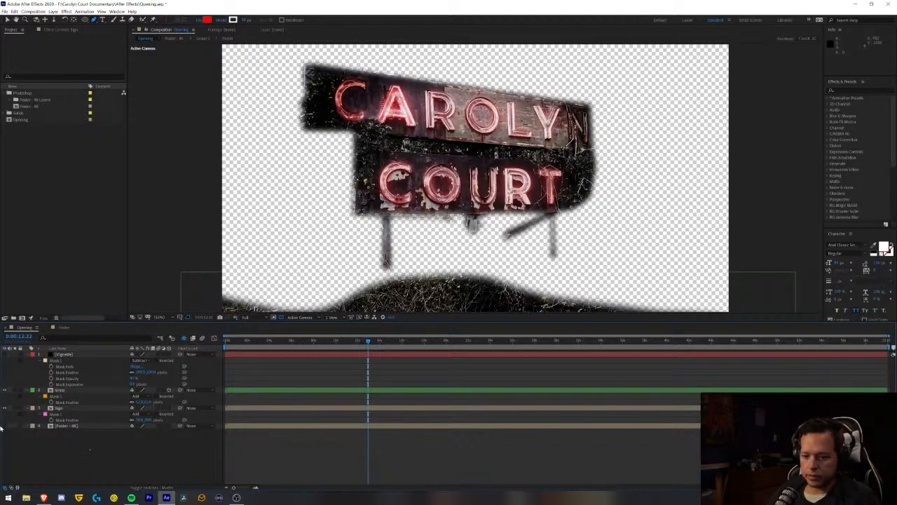
left_click(4, 426)
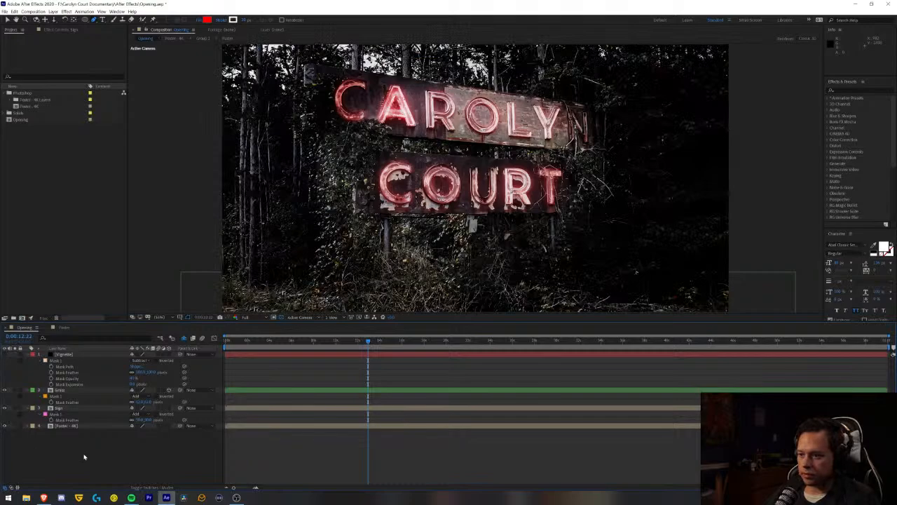
left_click(168, 407)
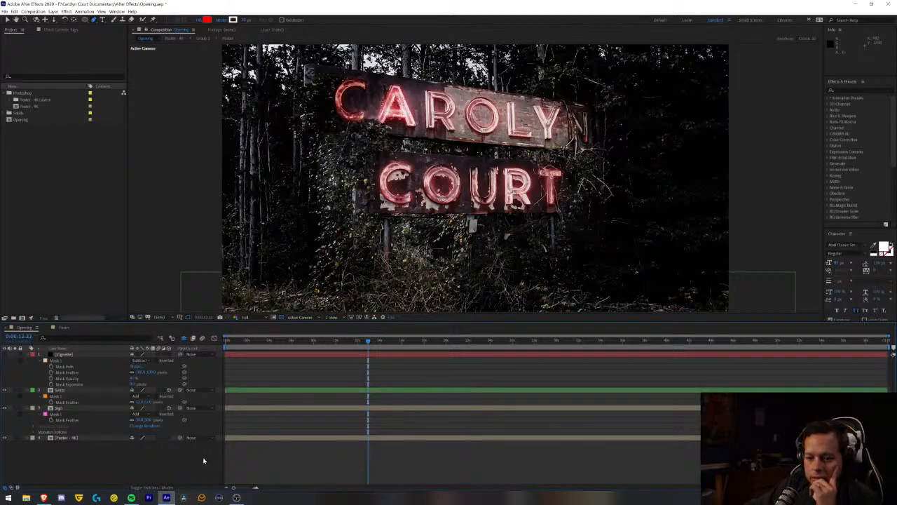
- Rename the bottom poster layer as BG and give the Sign layer an Orange label
left_click(90, 438)
key("Return")
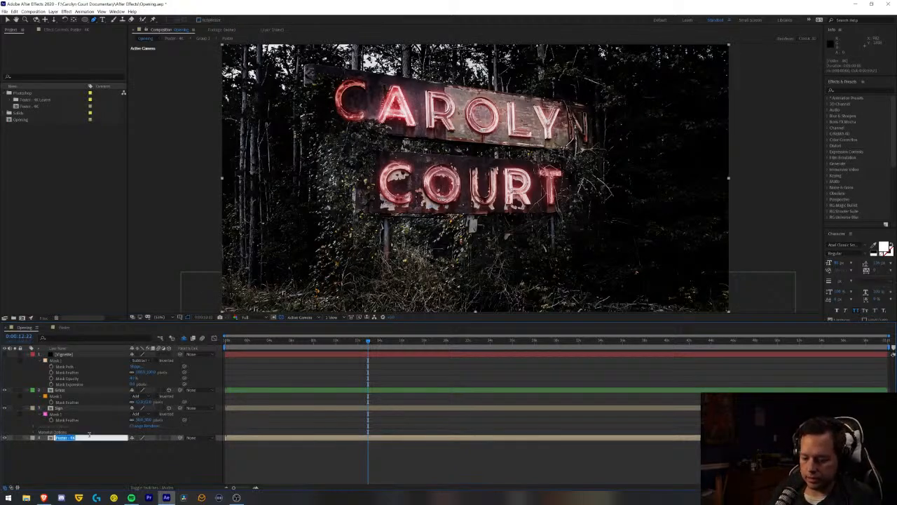
type("BG")
key("Return")
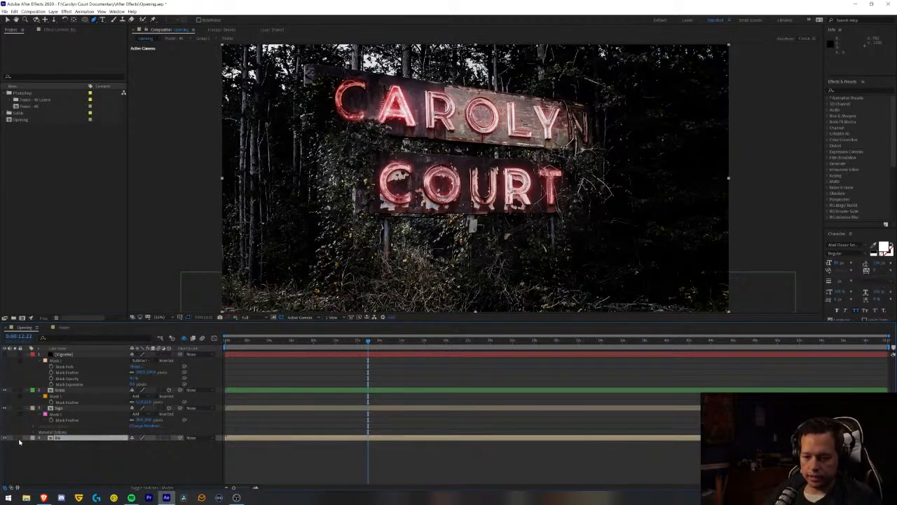
left_click(33, 408)
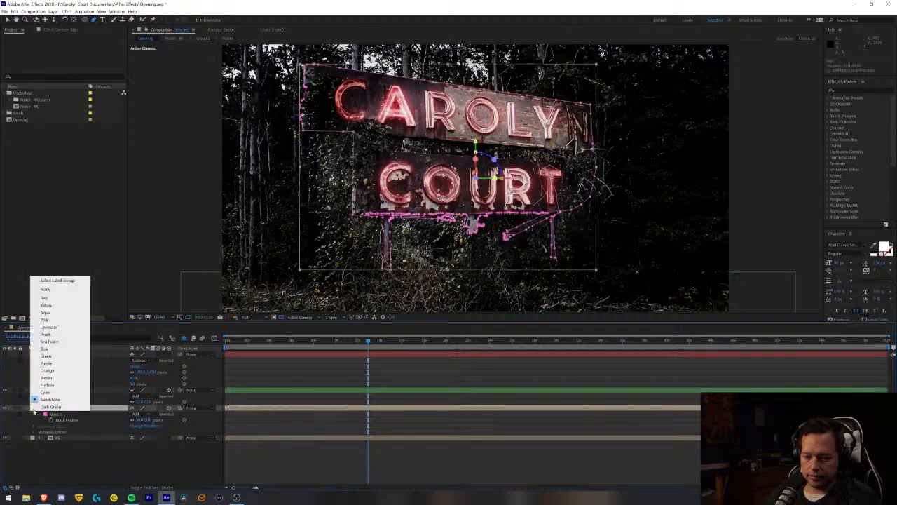
left_click(53, 370)
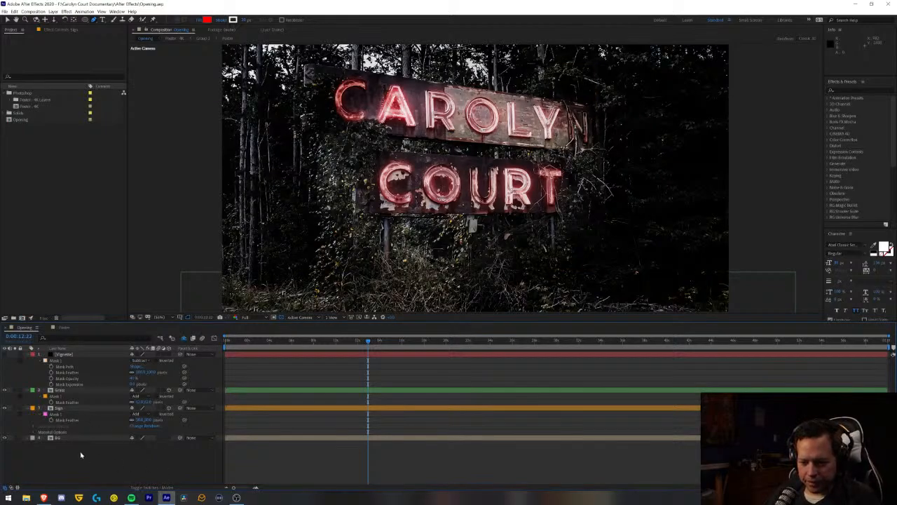
- Copy the Sign layer's mask onto the BG layer and invert the pasted mask
left_click(63, 408)
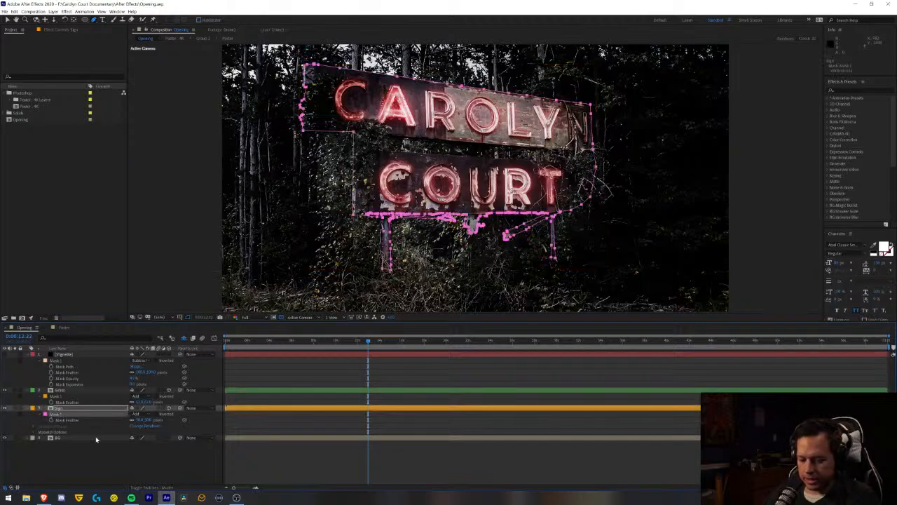
left_click(60, 438)
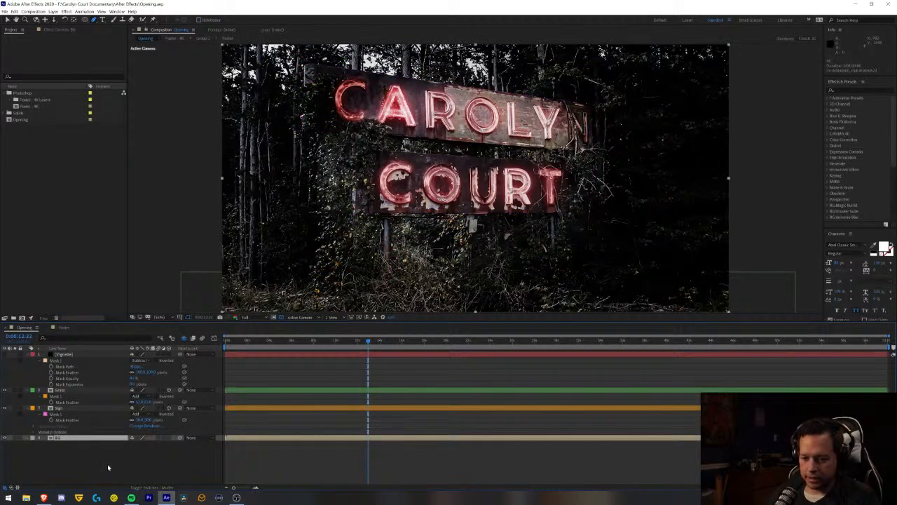
key("ctrl+v")
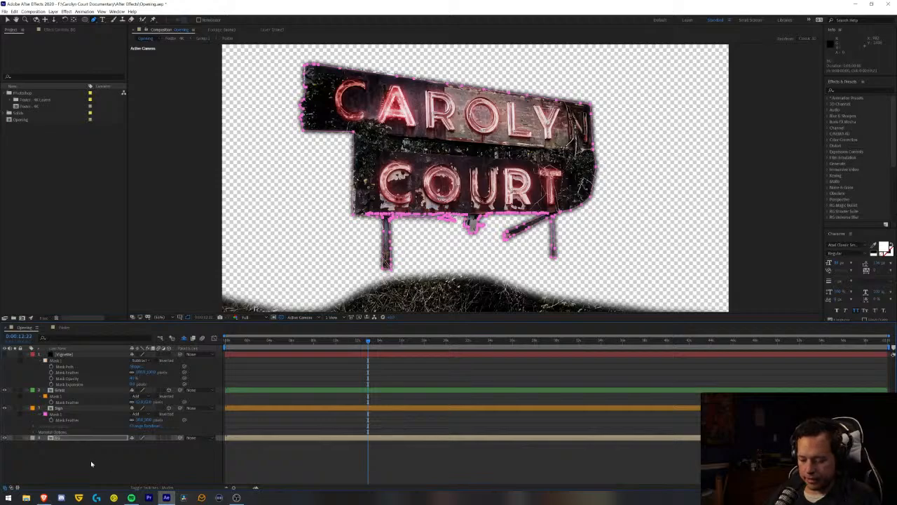
key("m")
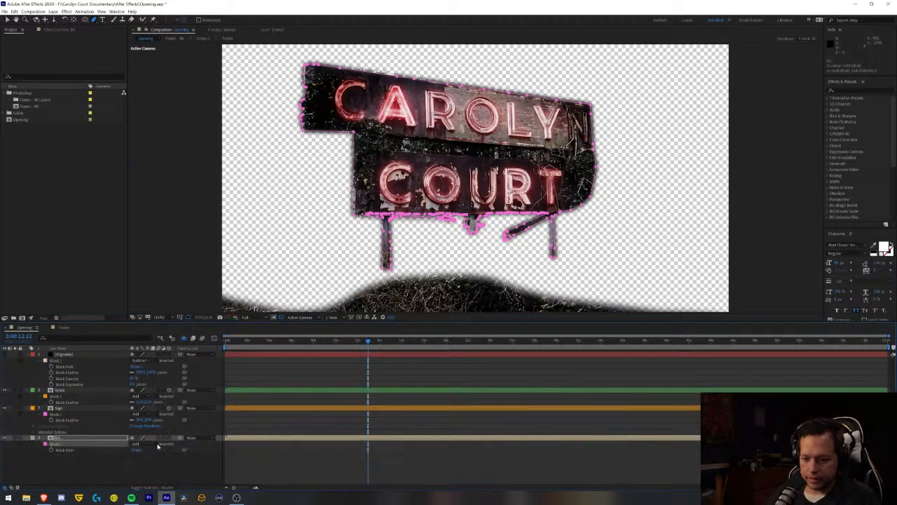
left_click(157, 443)
left_click(168, 479)
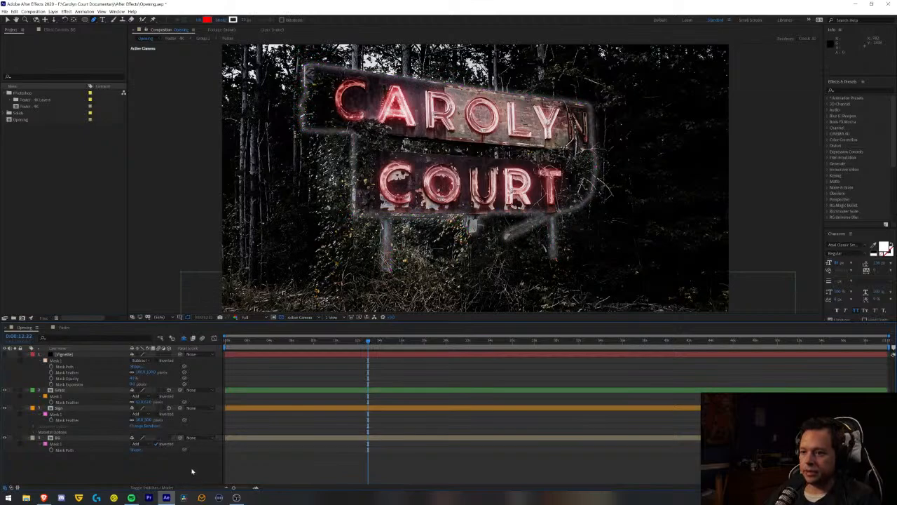
- Reveal the BG mask's feather, turn off its inversion and set its mode to Subtract
left_click(58, 445)
key("m")
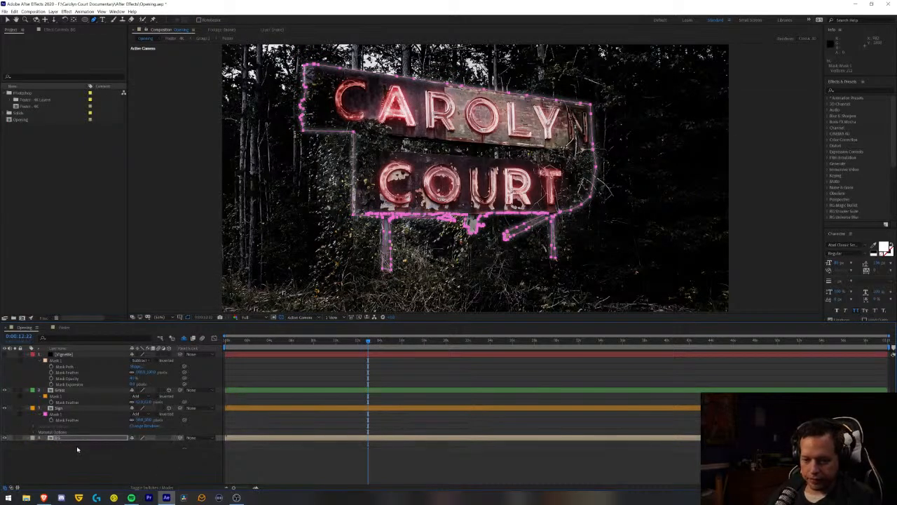
key("f")
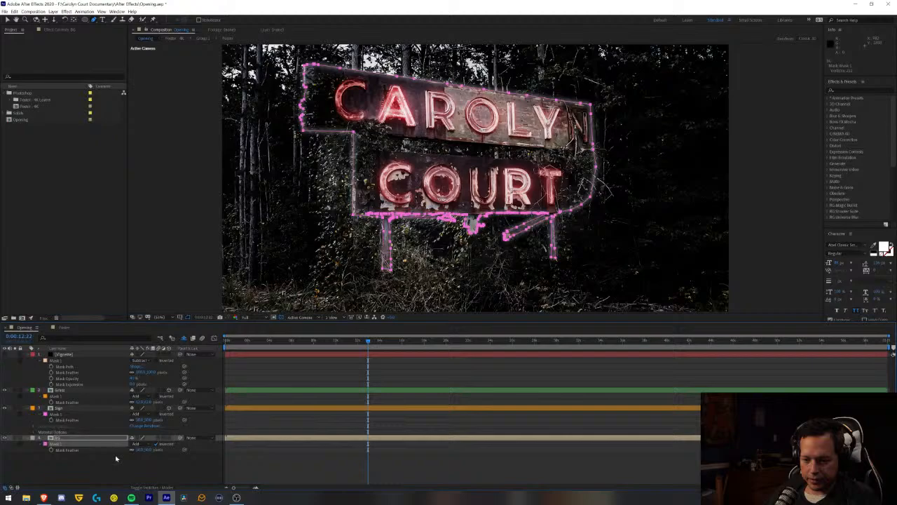
left_click(156, 445)
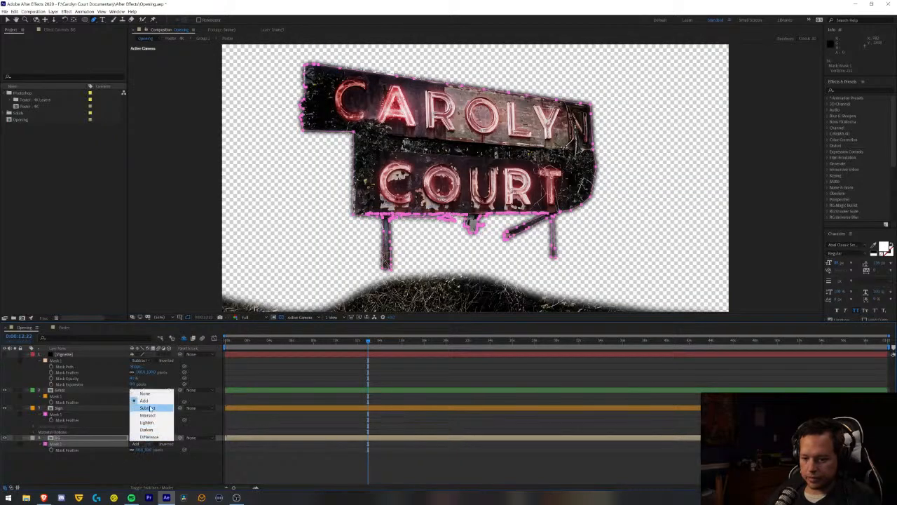
left_click(150, 408)
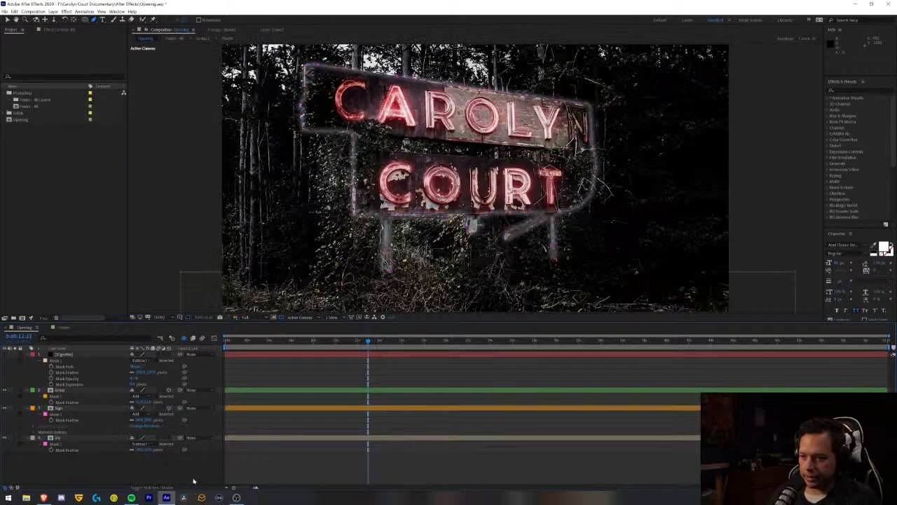
left_click(137, 462)
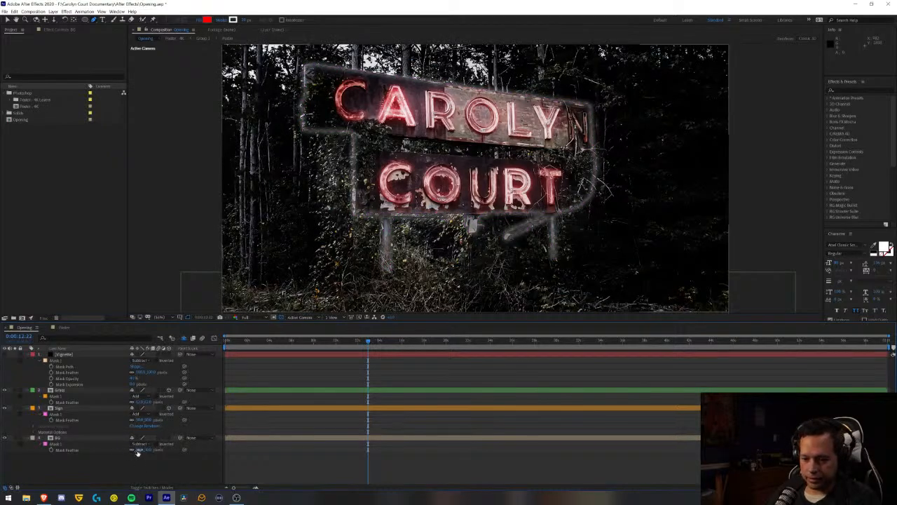
- Set the mask feather to 0 pixels on both the BG and Sign layers
left_click(140, 449)
type("0")
key("Return")
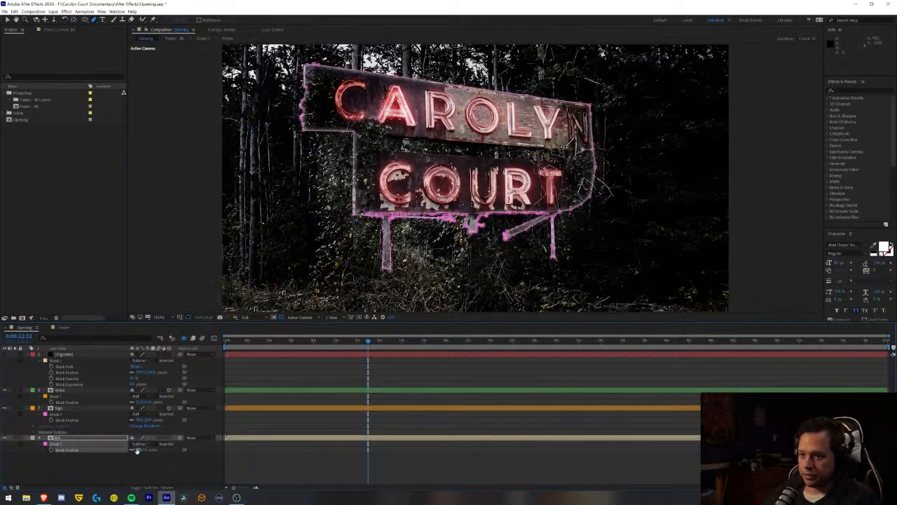
left_click(146, 465)
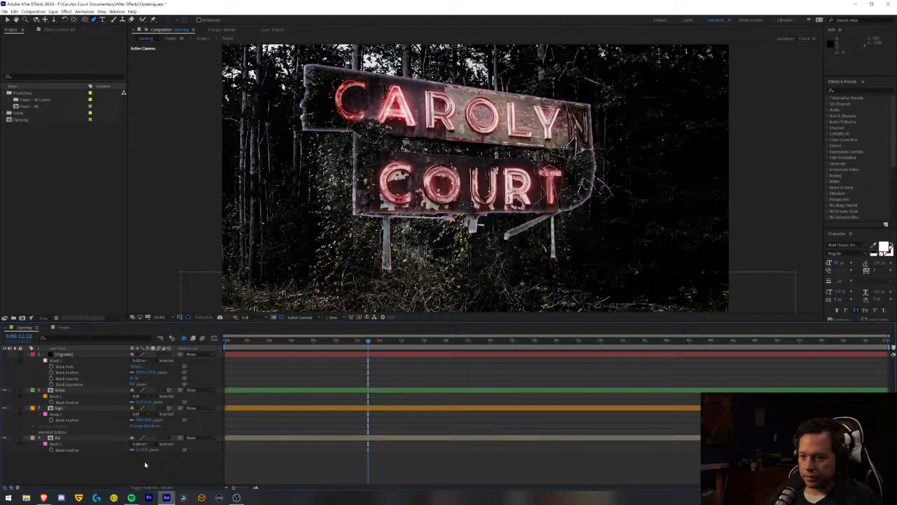
left_click(142, 420)
type("0")
key("Return")
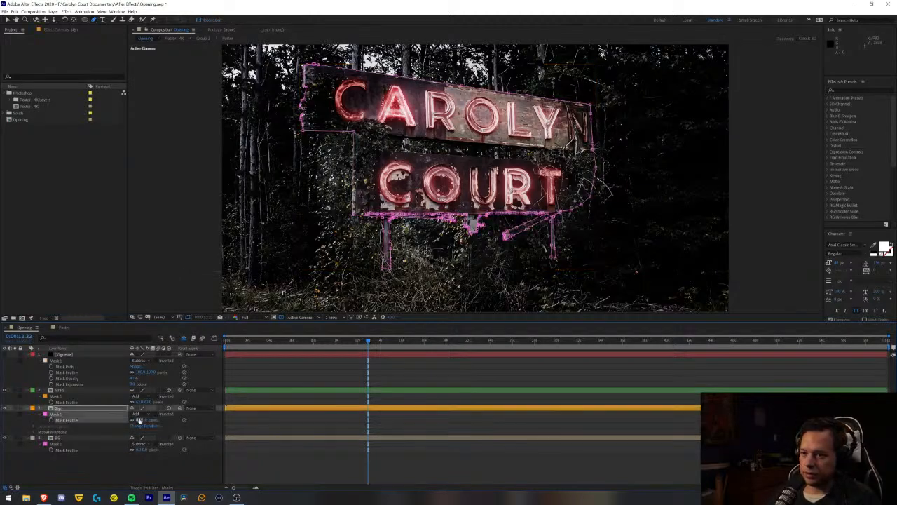
left_click(193, 471)
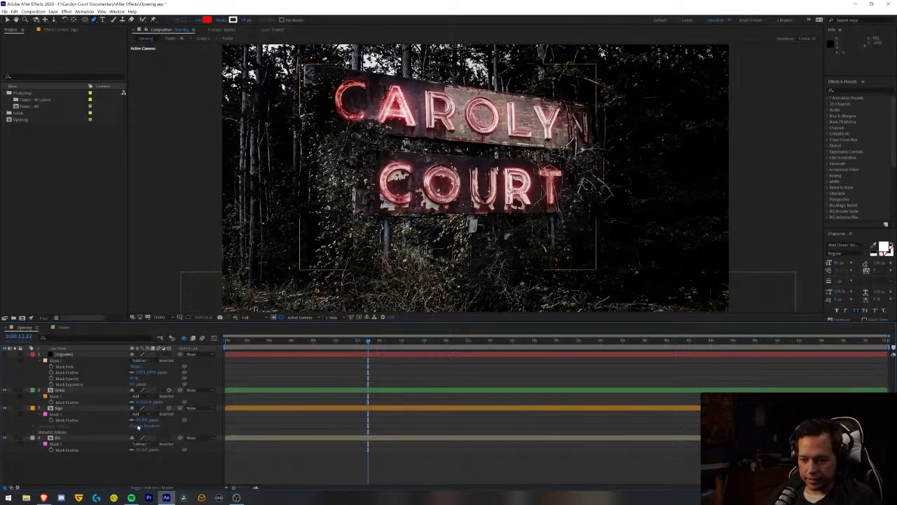
- Change the Sign mask's outline colour to the orange sampled from the layer's label
left_click(68, 408)
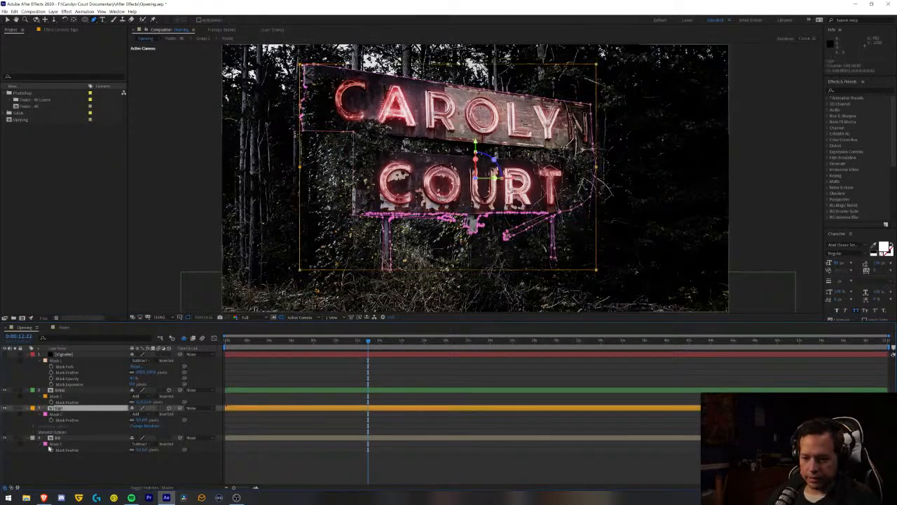
left_click(45, 414)
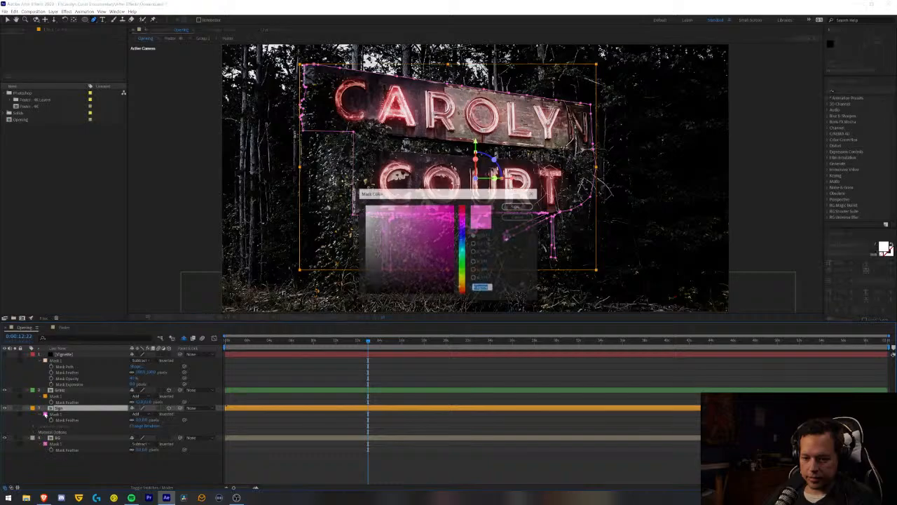
left_click_drag(462, 281, 462, 289)
left_click(507, 240)
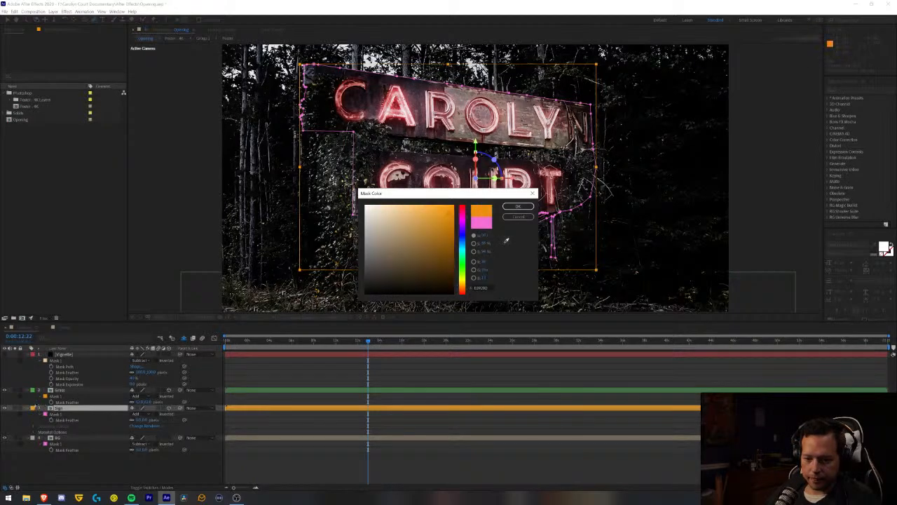
left_click(33, 410)
left_click(518, 206)
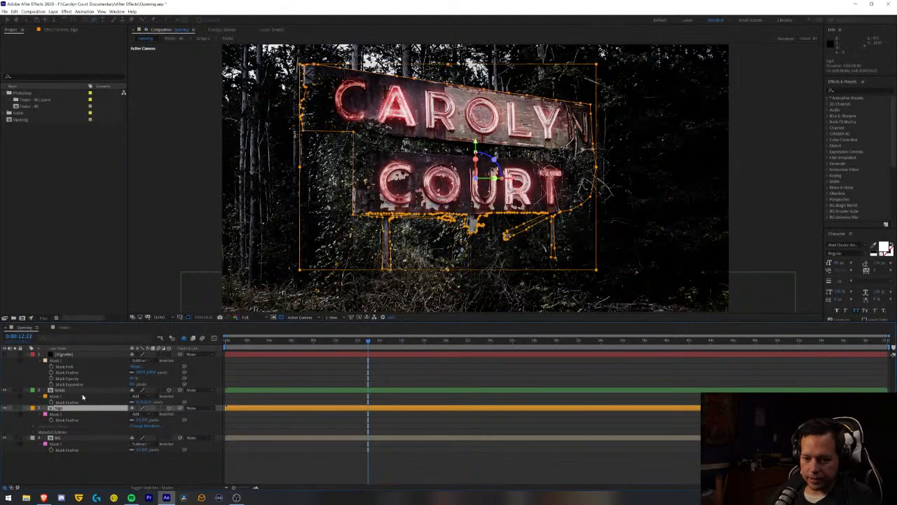
- Change the Grass mask's outline colour to the green sampled from the layer's label
left_click(46, 397)
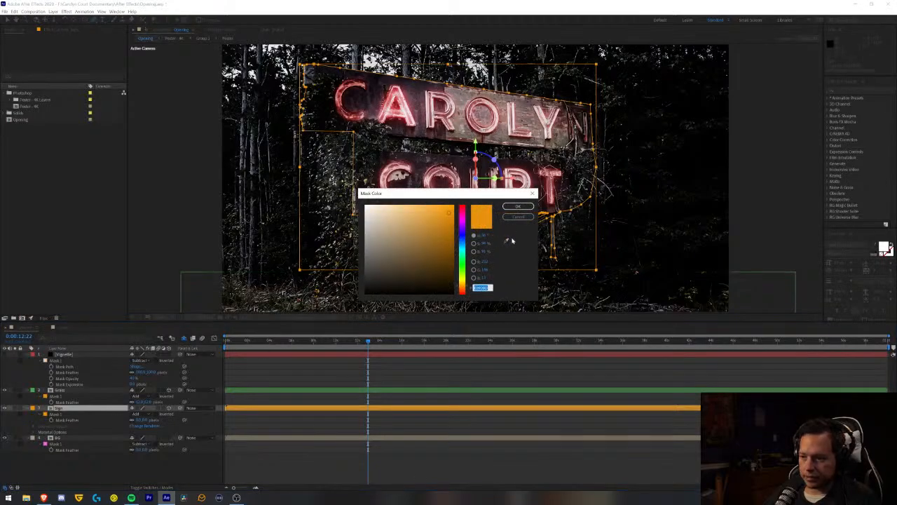
left_click(506, 241)
left_click(34, 390)
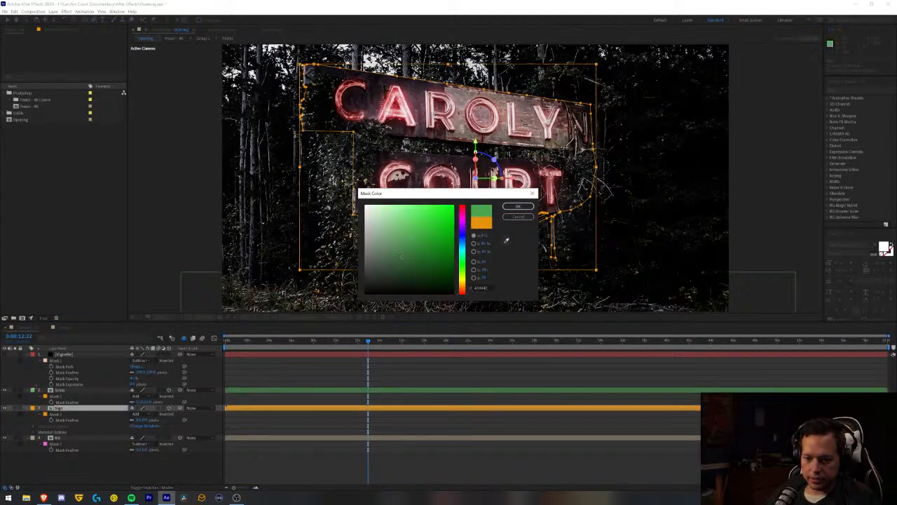
left_click(519, 206)
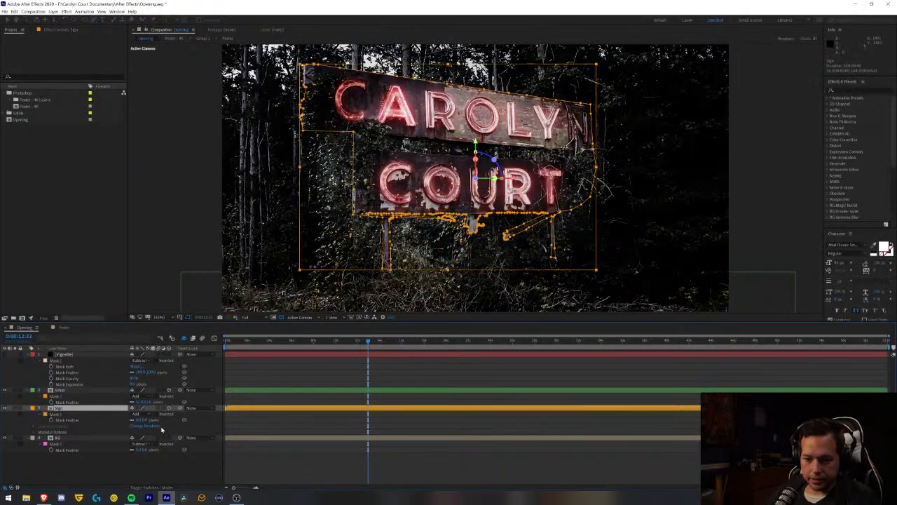
- Set the BG layer's label to Red and recolour its mask outline with the red sampled from that label
left_click(32, 437)
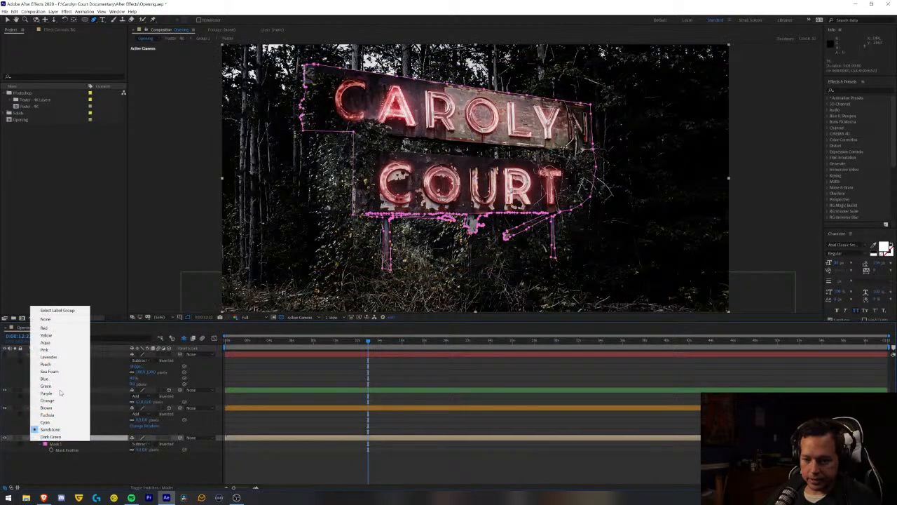
left_click(62, 328)
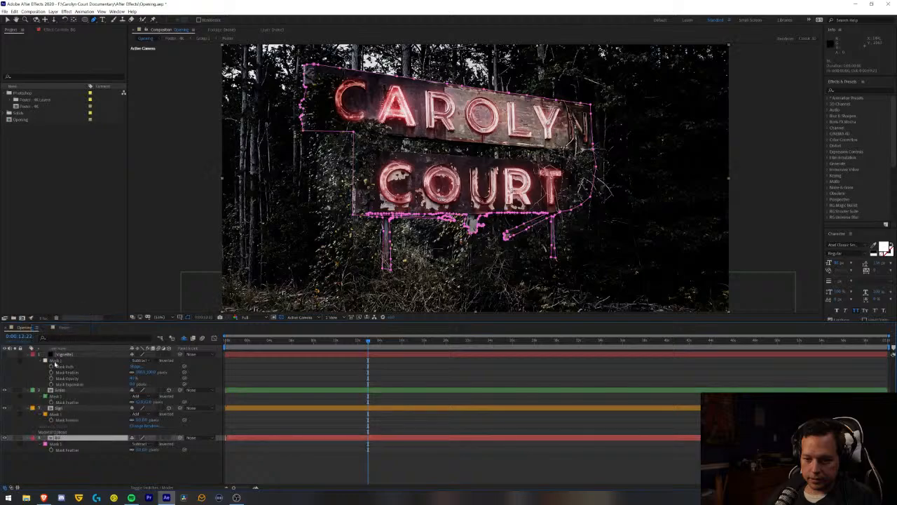
left_click(44, 444)
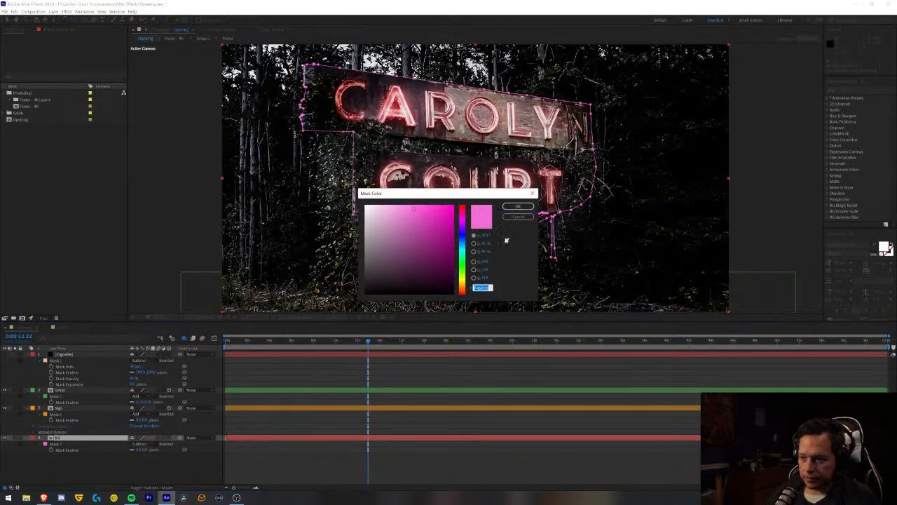
left_click(506, 240)
left_click(32, 439)
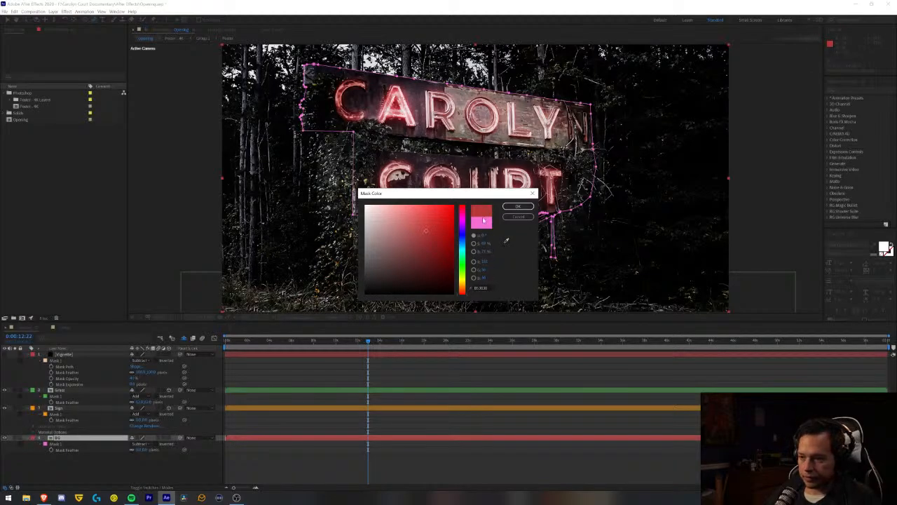
left_click(517, 206)
- Set the Vignette layer's label colour to Aqua
left_click(32, 356)
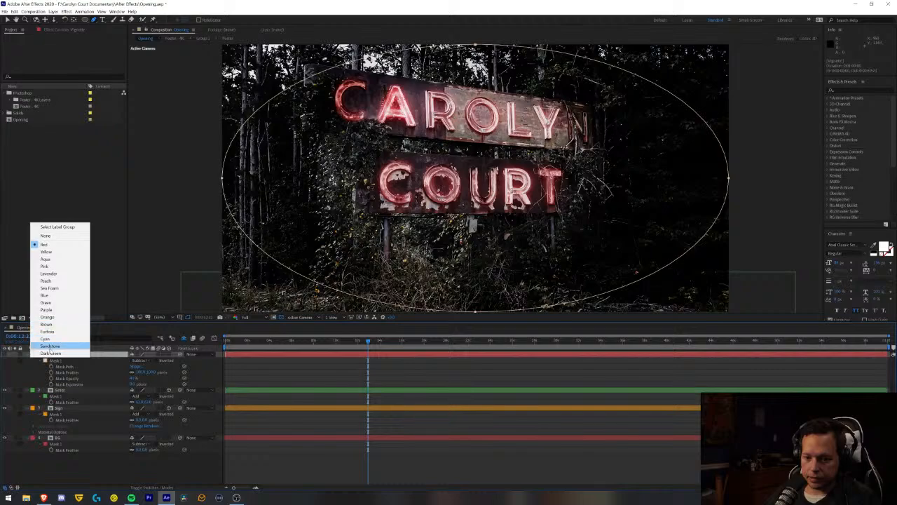
left_click(64, 258)
left_click(70, 472)
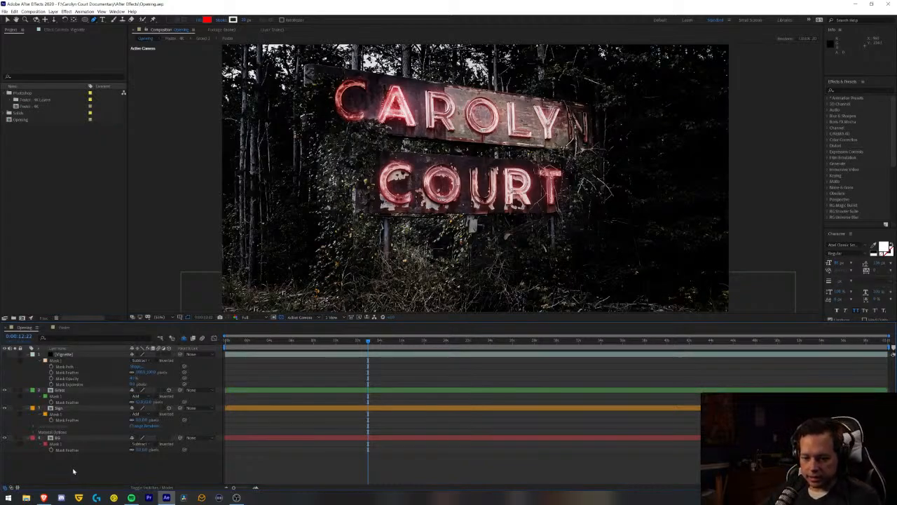
- Make the BG layer 3D and set its Z position to 1000 to push it behind the sign
left_click(61, 439)
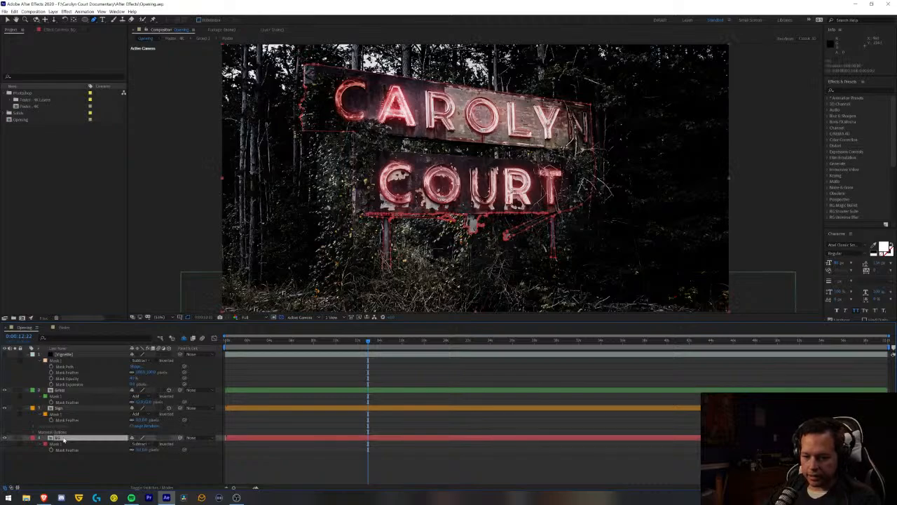
left_click(169, 438)
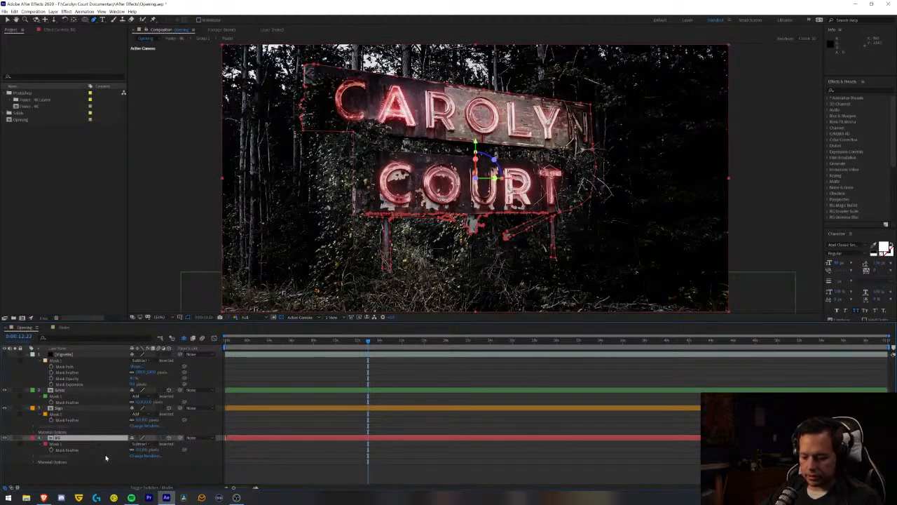
key("p")
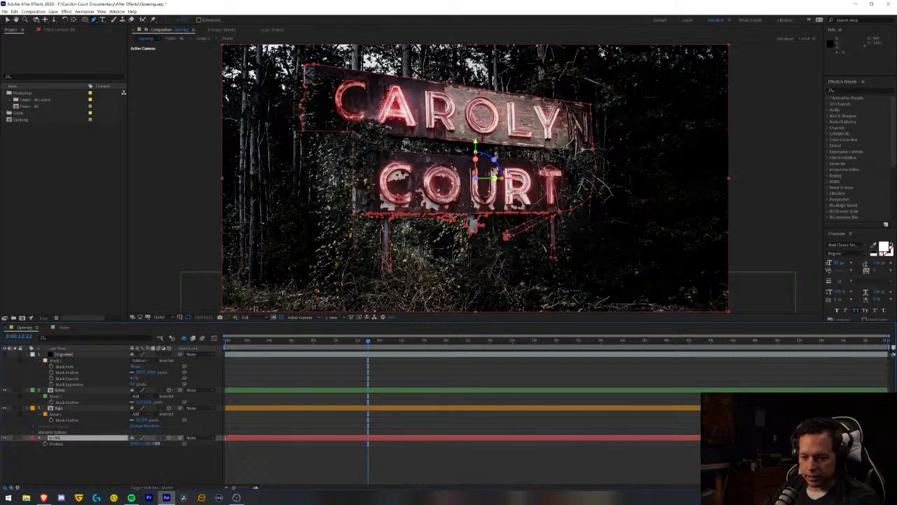
left_click(159, 443)
type("100")
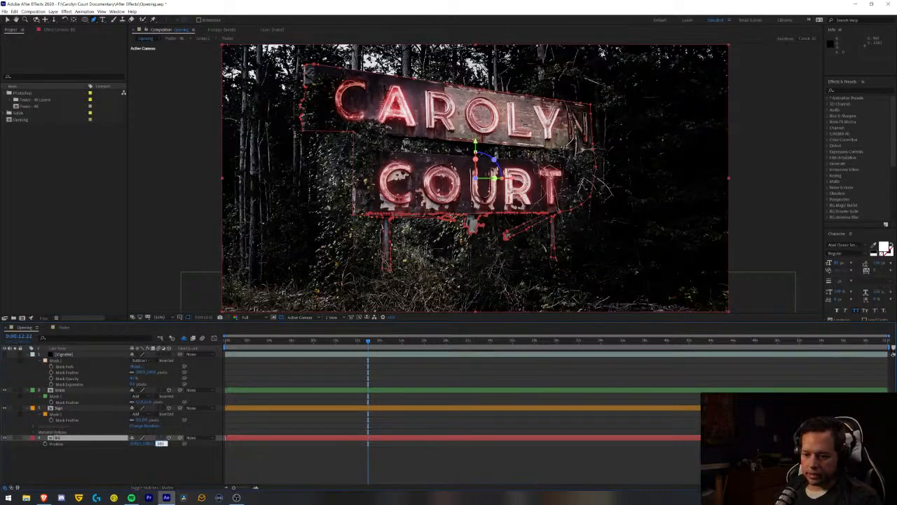
key("Return")
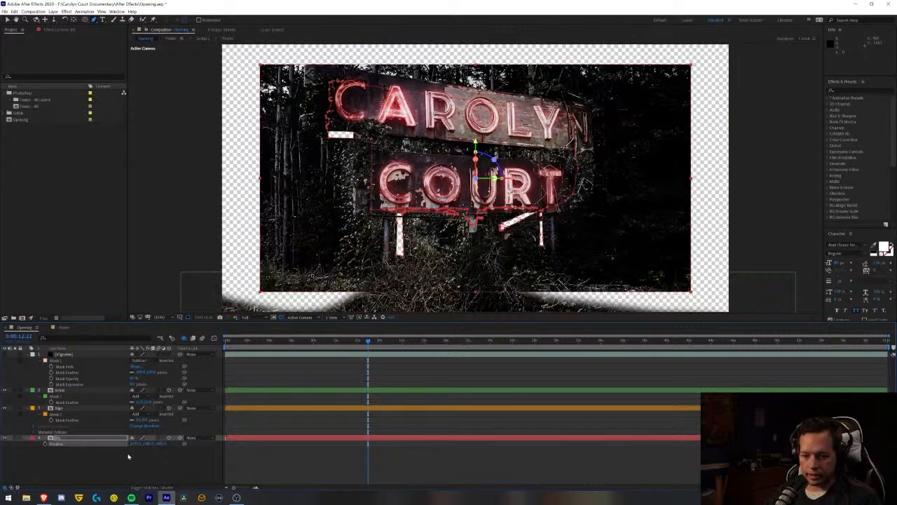
- Scale the BG layer up to about 119% and nudge it slightly downward to refill the frame
key("s")
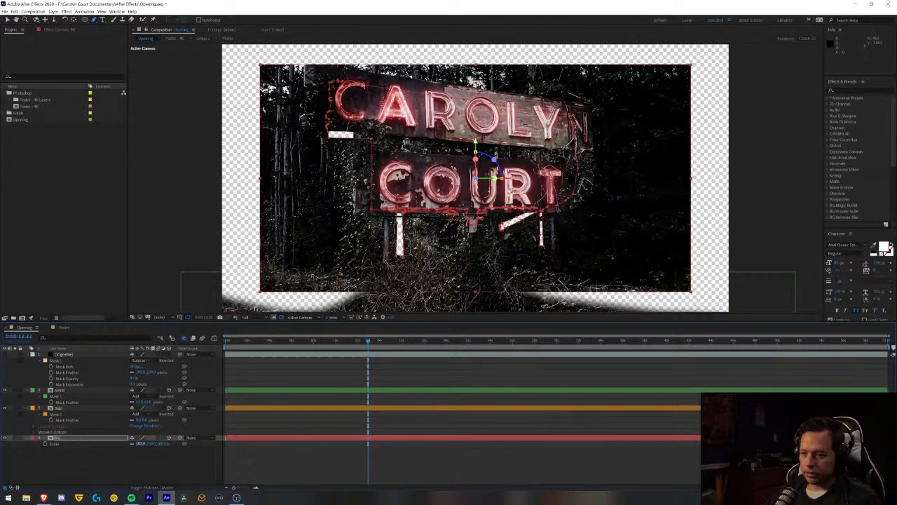
left_click_drag(141, 443, 145, 444)
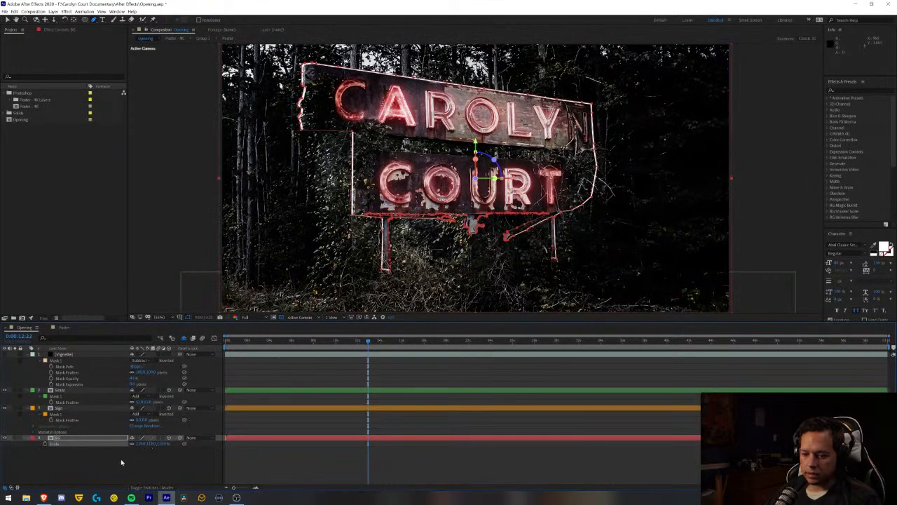
left_click(101, 464)
left_click(73, 439)
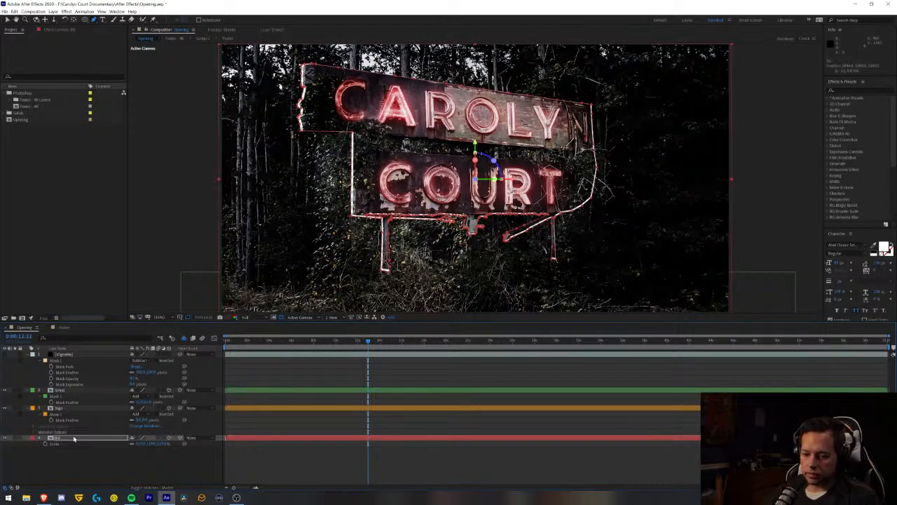
left_click(71, 472)
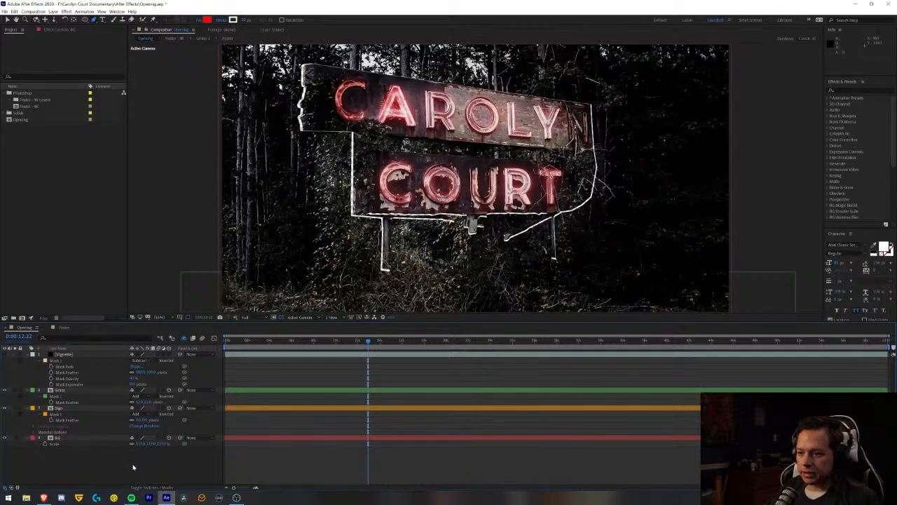
- Move the current time to the start of the composition and keep the BG layer selected
left_click(72, 439)
left_click(249, 340)
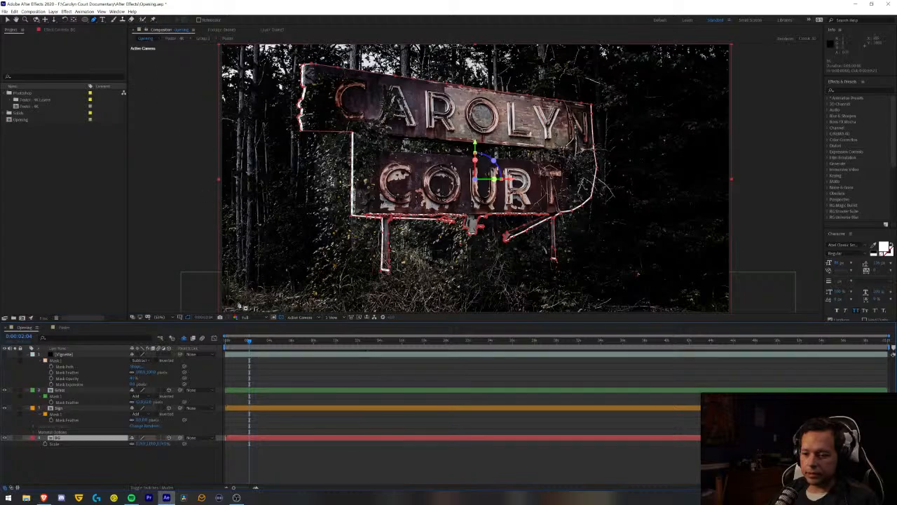
key("Home")
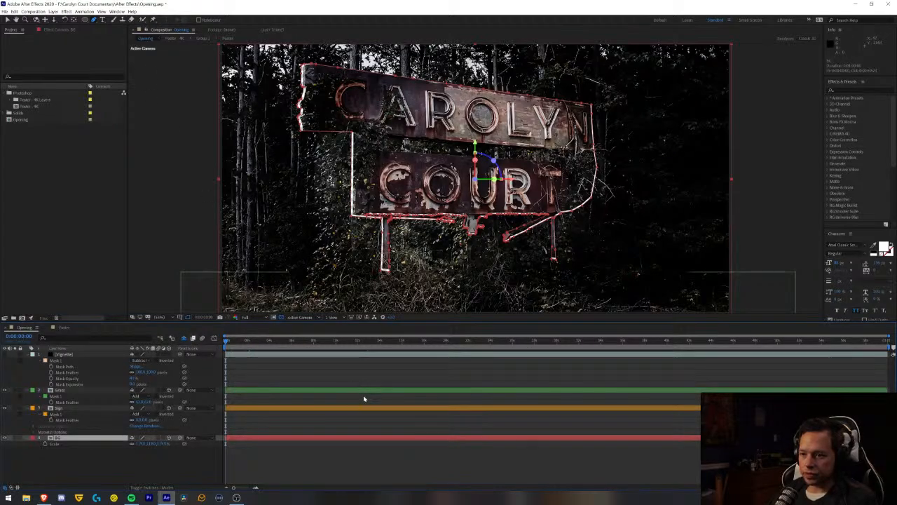
left_click(69, 463)
left_click(58, 438)
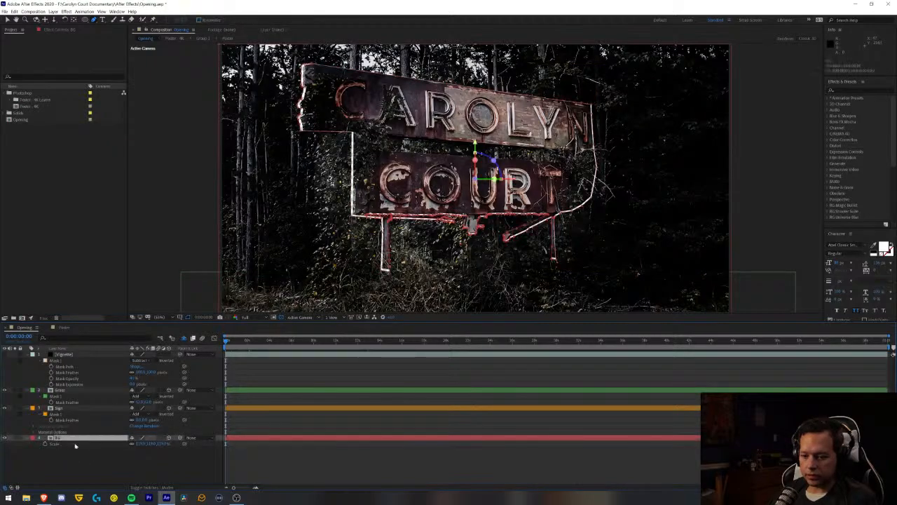
- Set the BG layer's scale to 117% and nudge the layer slightly upward
left_click(140, 444)
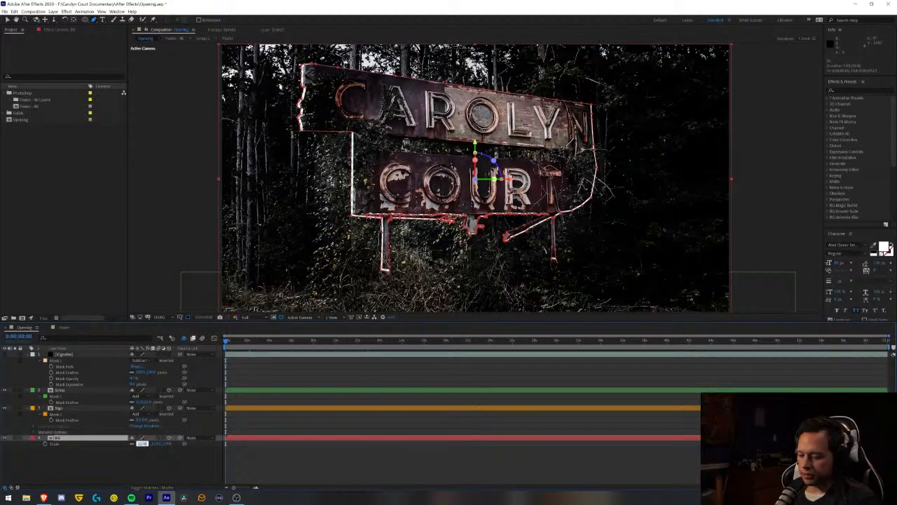
type("117")
key("Return")
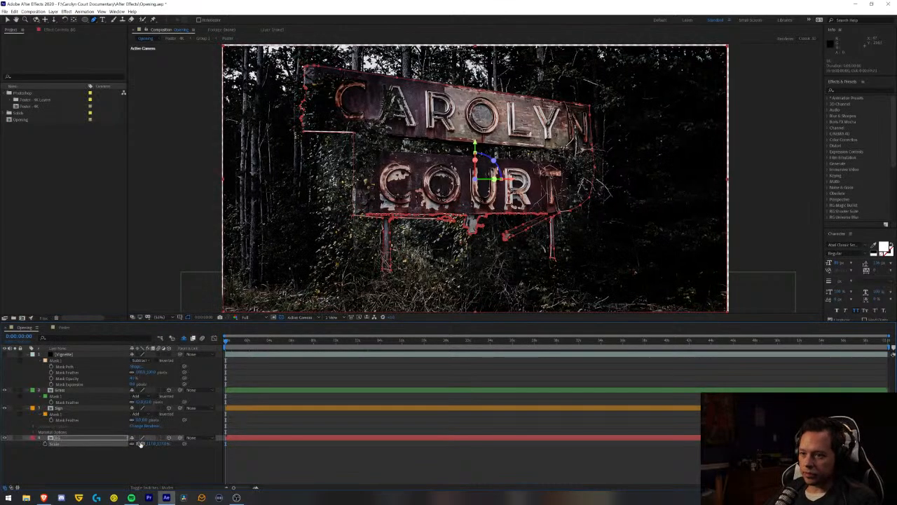
left_click(158, 459)
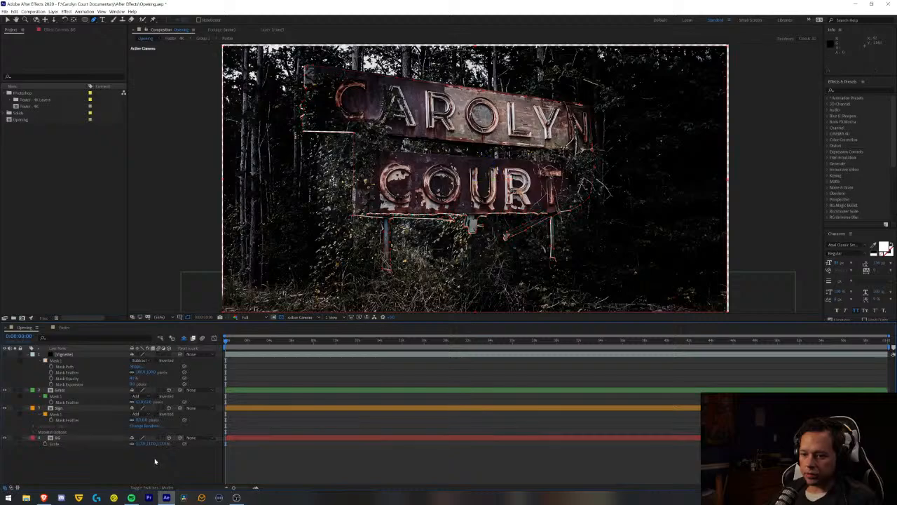
left_click(79, 439)
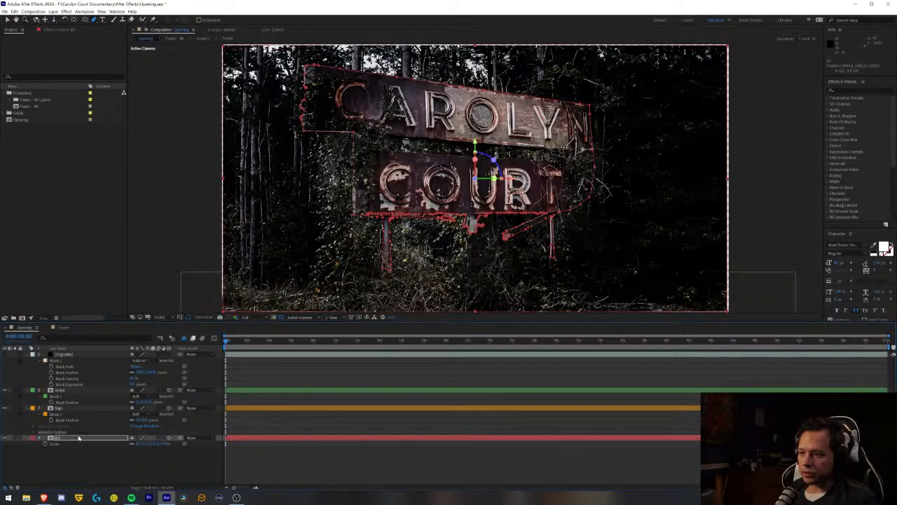
left_click(85, 465)
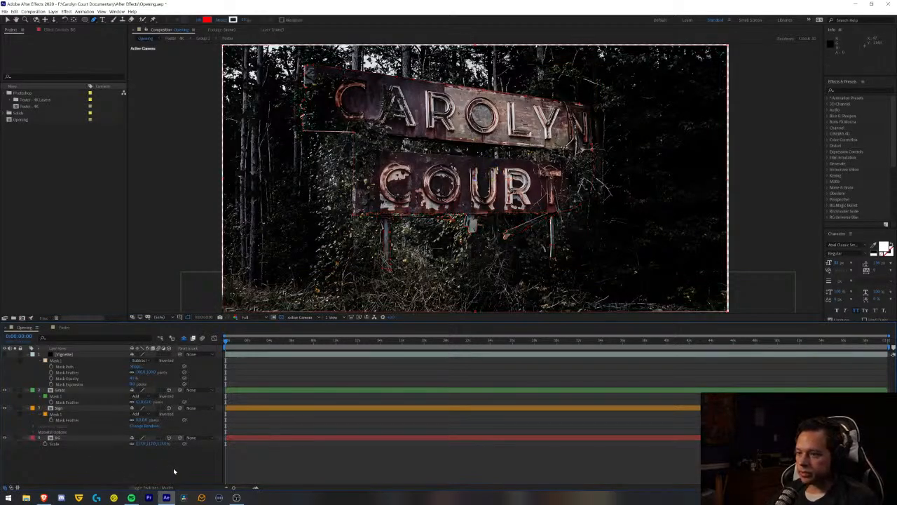
- Try the BG layer's scale at 118%, and settle on 116%
left_click(90, 438)
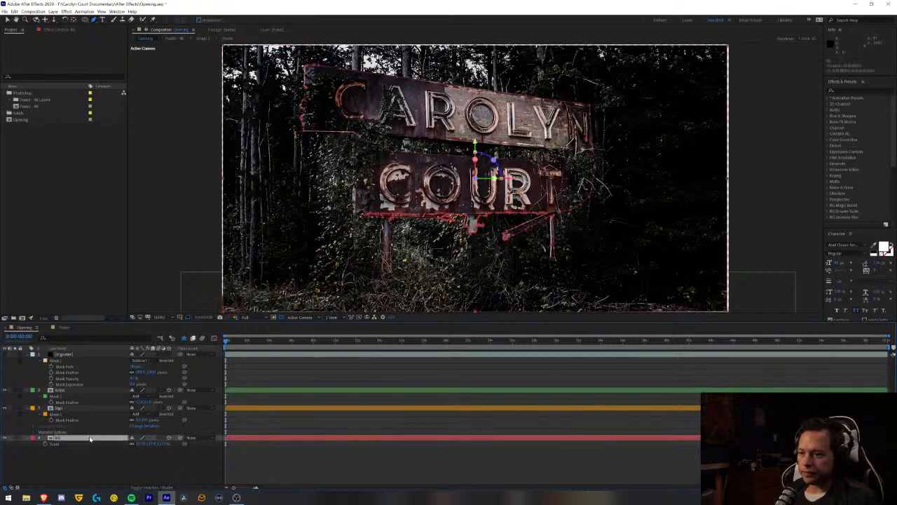
left_click(141, 444)
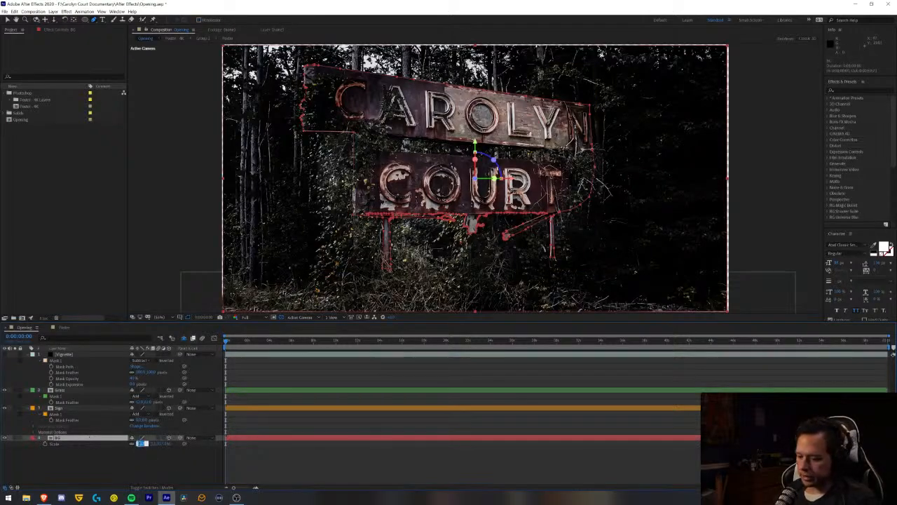
key("Return")
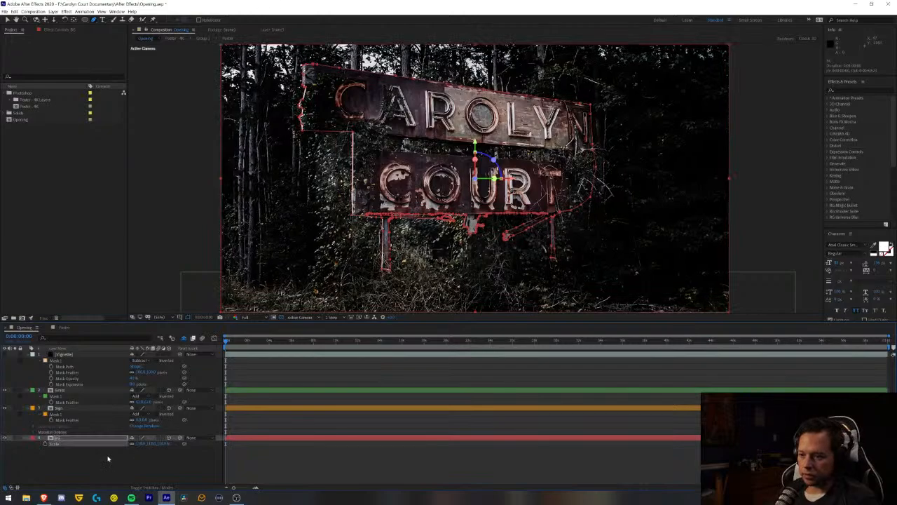
left_click(140, 443)
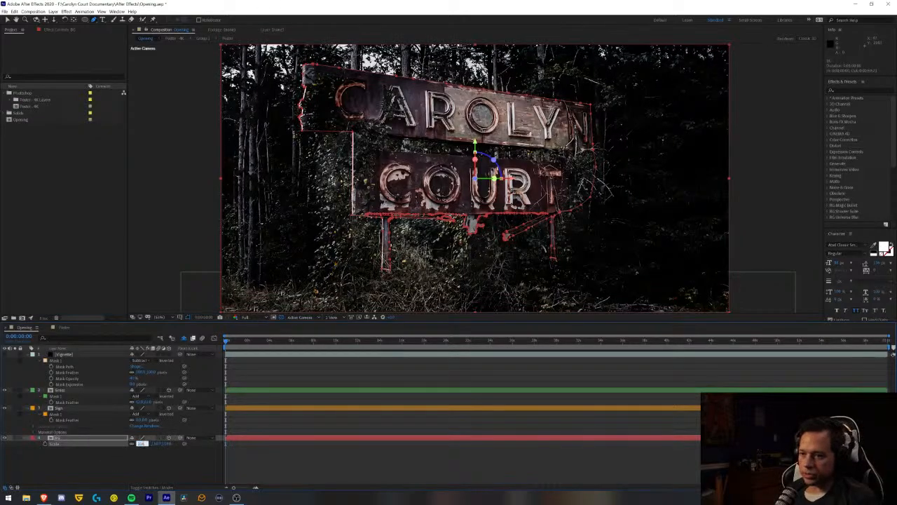
type("116")
key("Return")
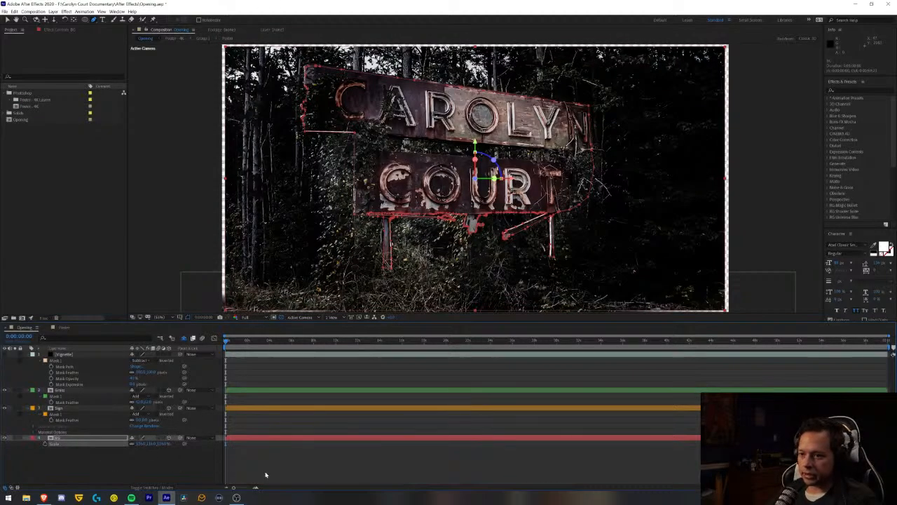
left_click(257, 465)
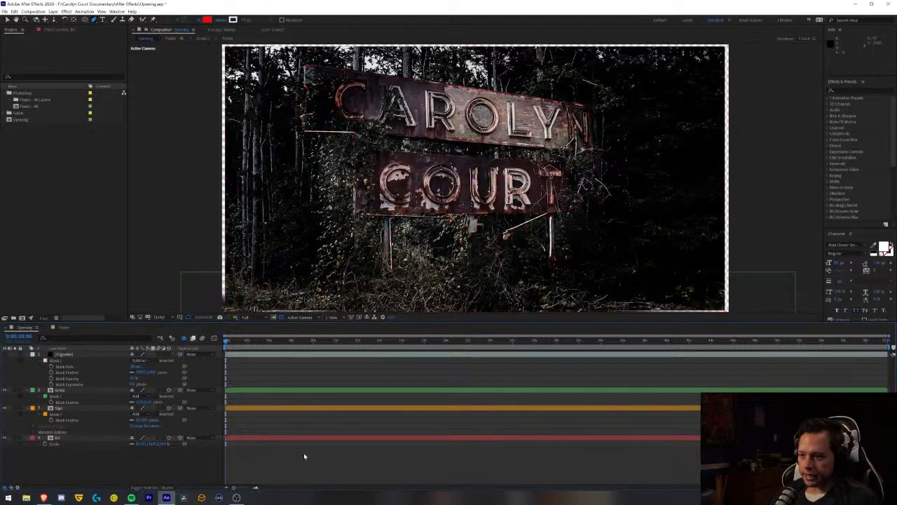
- Nudge the BG layer's position slightly upward to adjust the gaps around the sign
left_click(74, 439)
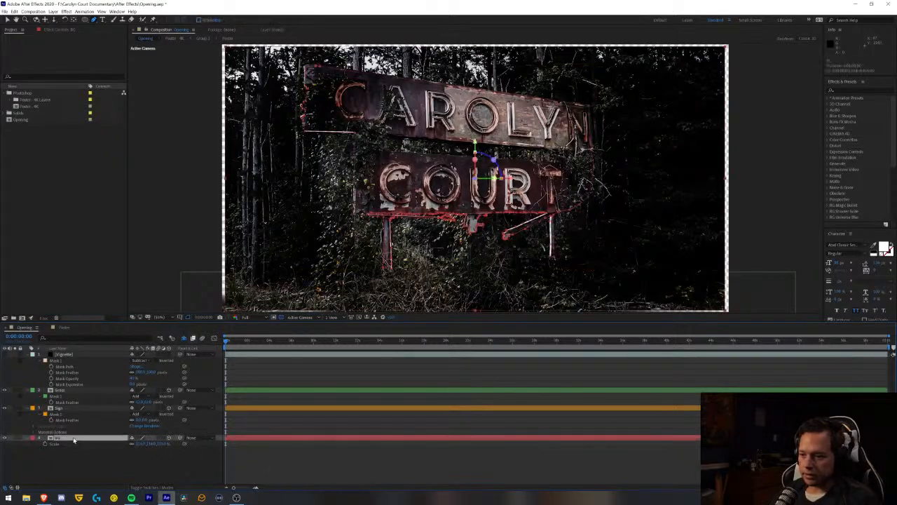
key("Return")
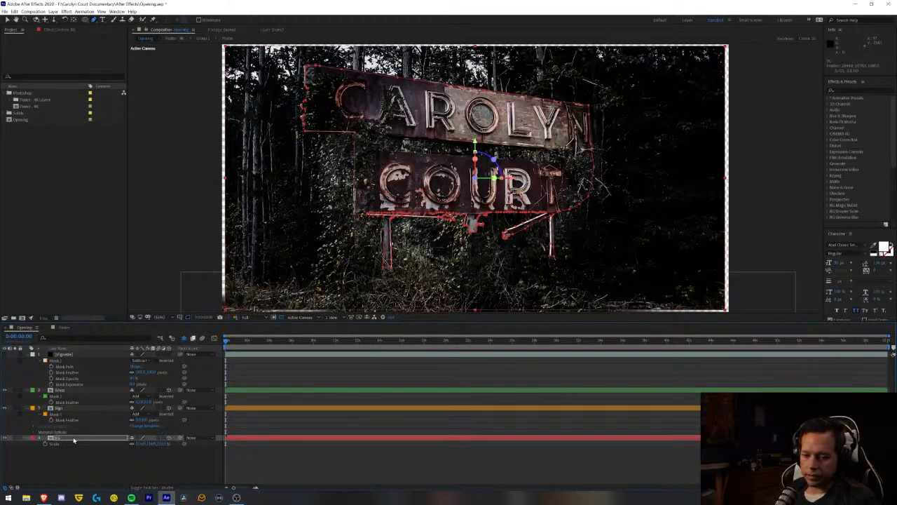
left_click(80, 471)
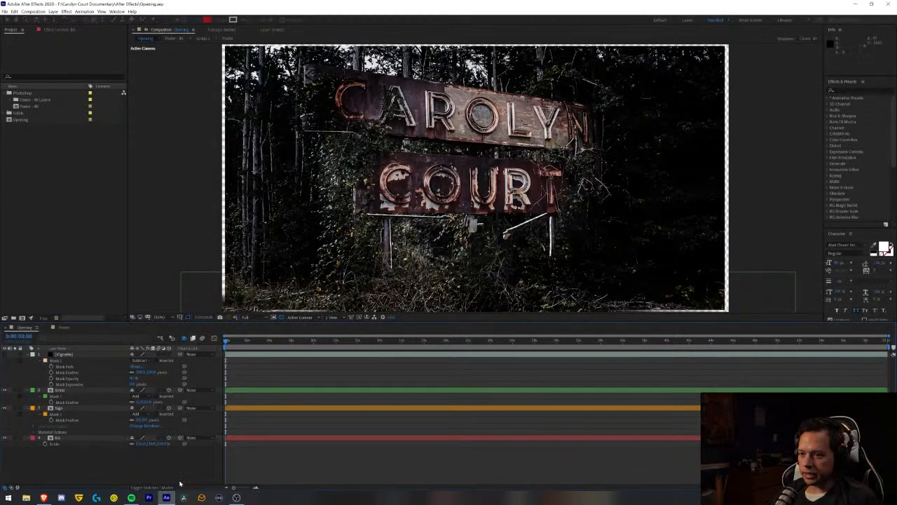
left_click(56, 438)
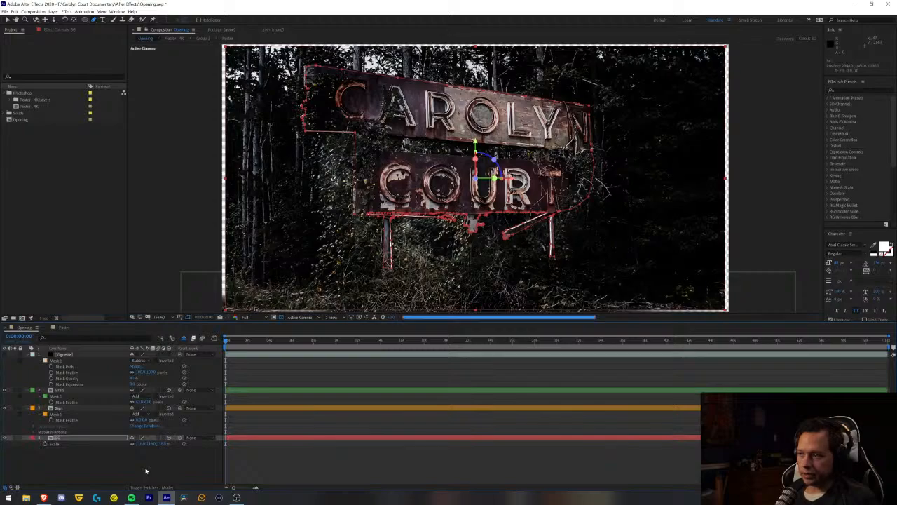
left_click(146, 471)
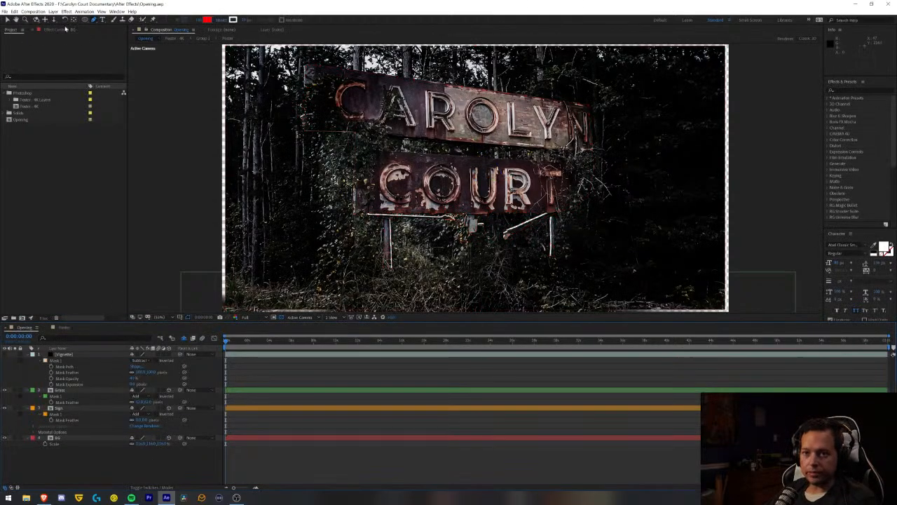
- Add a new two-node camera layer to the composition with the default camera settings
left_click(53, 11)
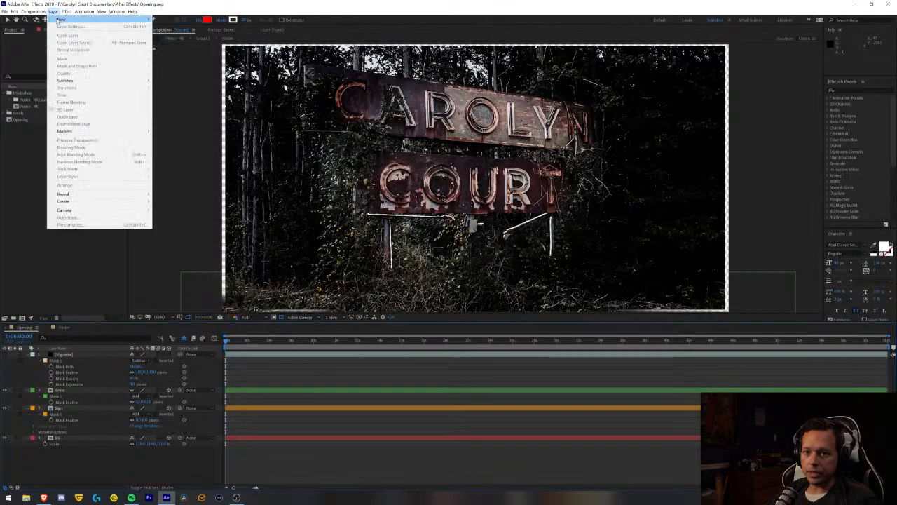
mouse_move(66, 19)
left_click(175, 41)
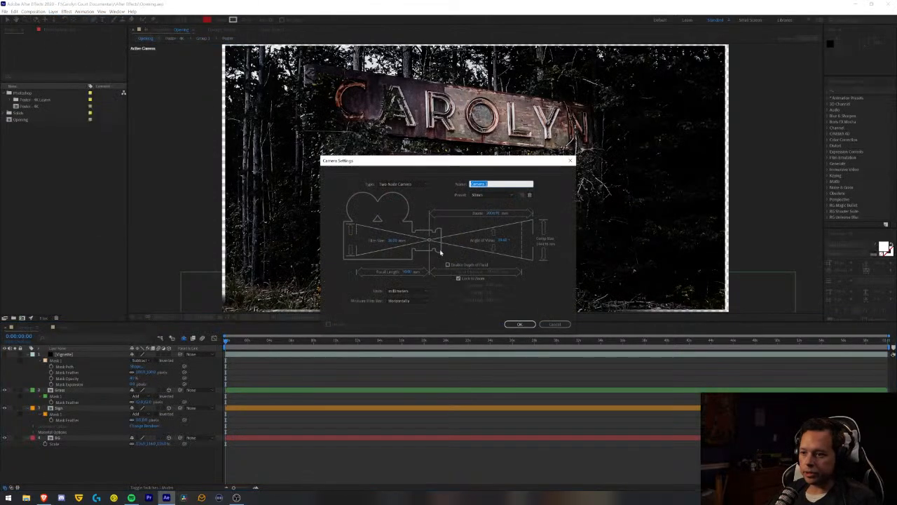
left_click(530, 325)
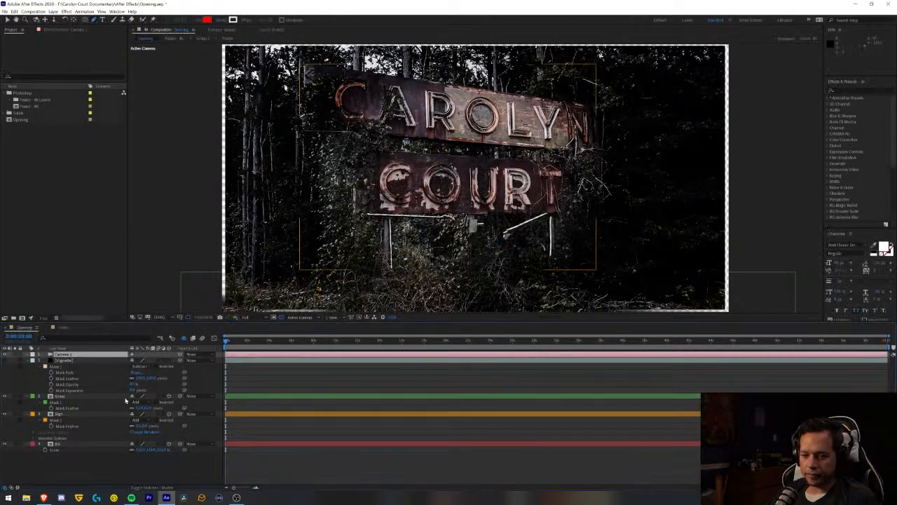
- Try orbiting the camera around the sign to check the depth between the layers, and undo the orbit
key("c")
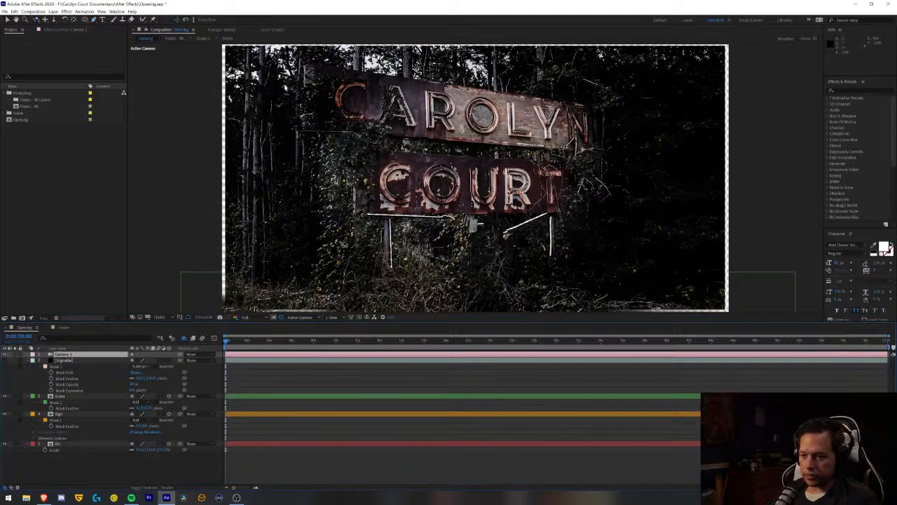
left_click_drag(437, 176, 342, 247)
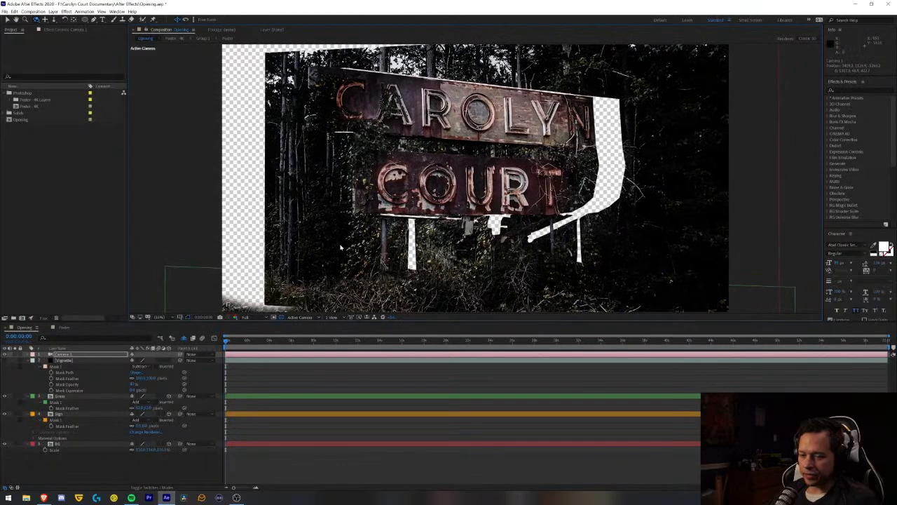
key("ctrl+z")
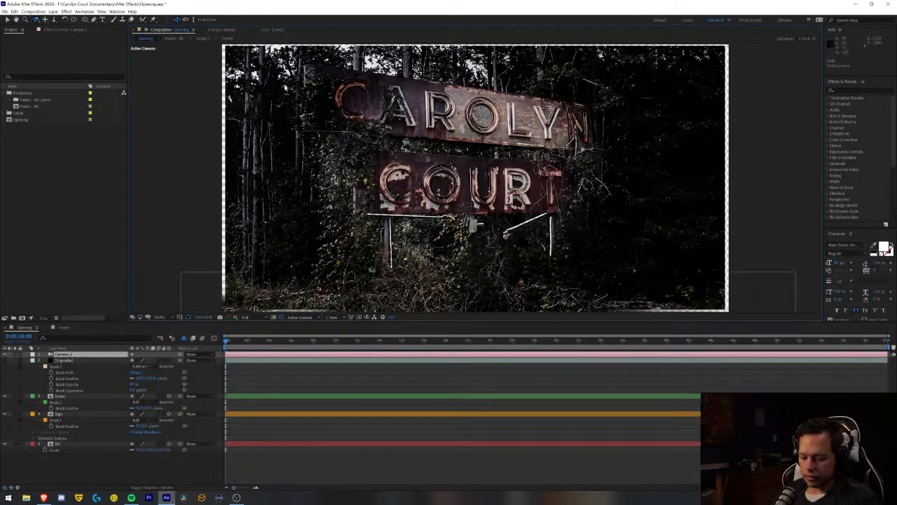
- Dolly the camera back from the sign and keyframe its point of interest and position at the start of the composition
left_click_drag(449, 205, 436, 300)
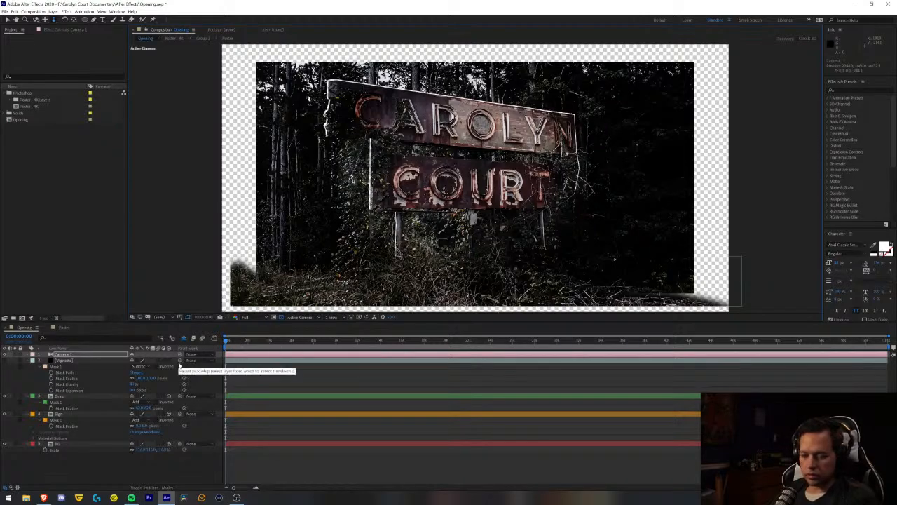
key("p")
key("shift+a")
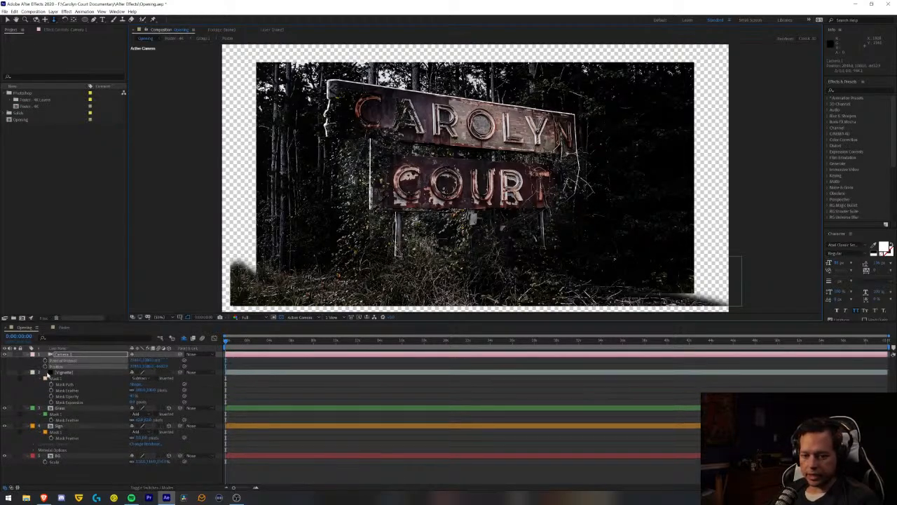
left_click(46, 360)
left_click(46, 366)
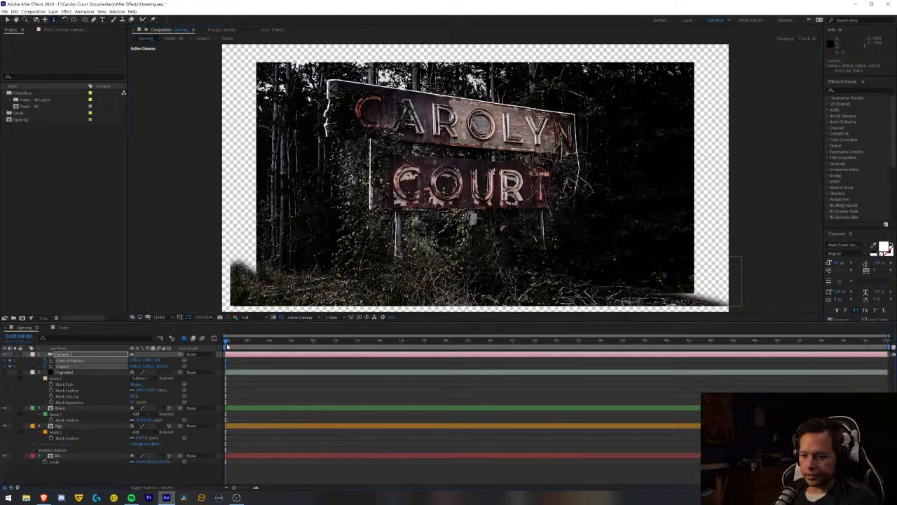
- Dolly the camera in toward the sign at the end of the composition to keyframe a slow push-in, and save the project
left_click_drag(226, 344, 892, 408)
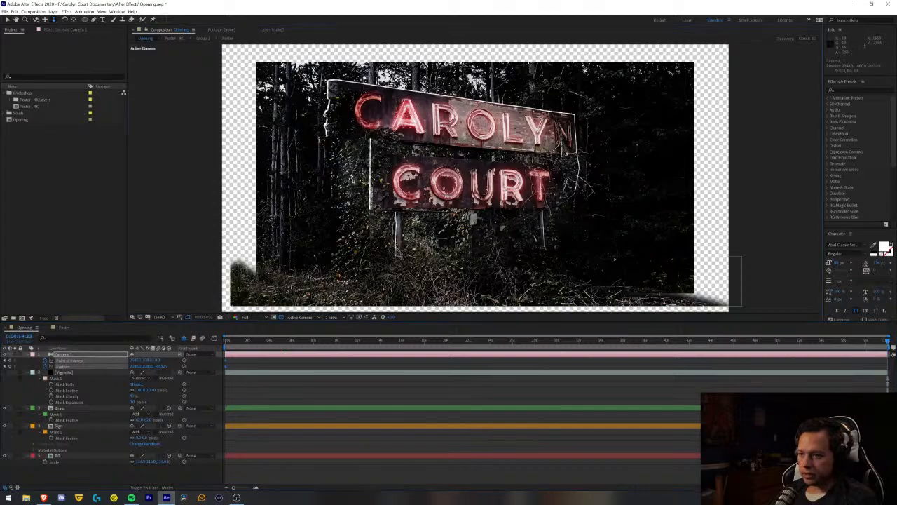
left_click_drag(410, 232, 405, 201)
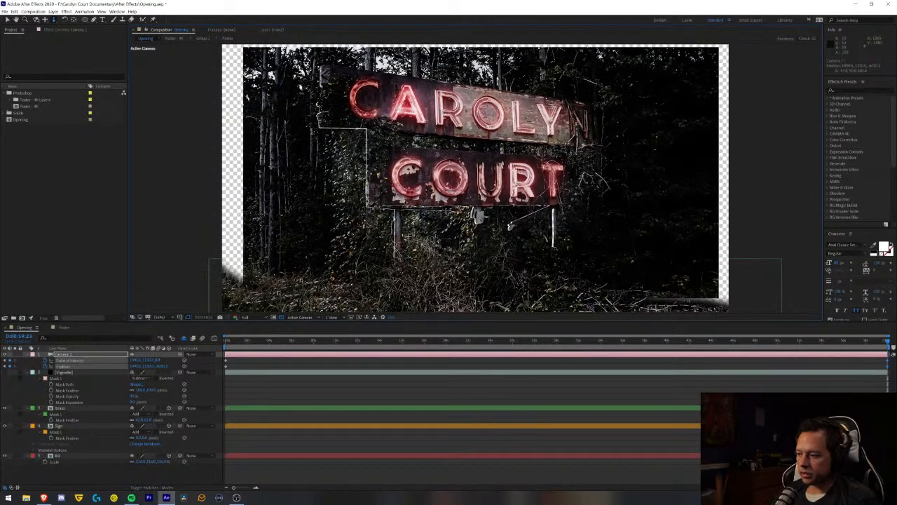
key("ctrl+s")
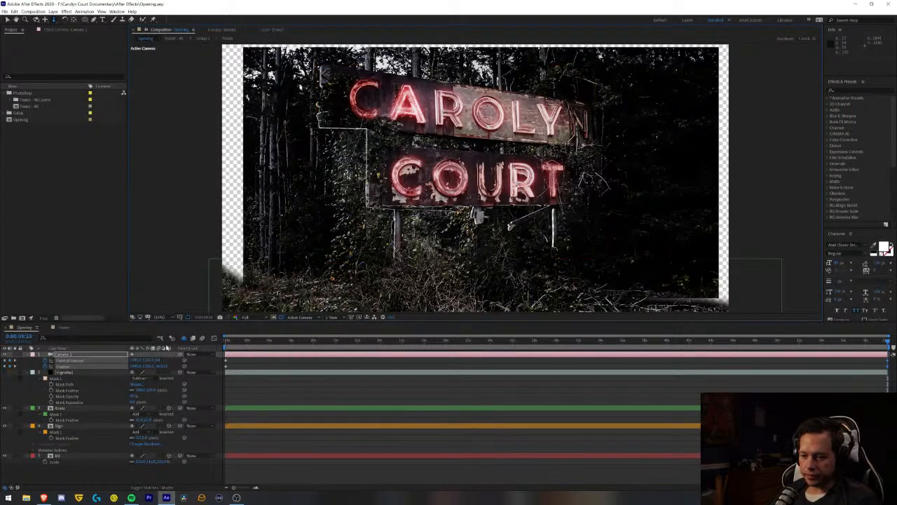
- Preview the camera push-in and the lighting neon letters from the start of the composition
key("Home")
key("space")
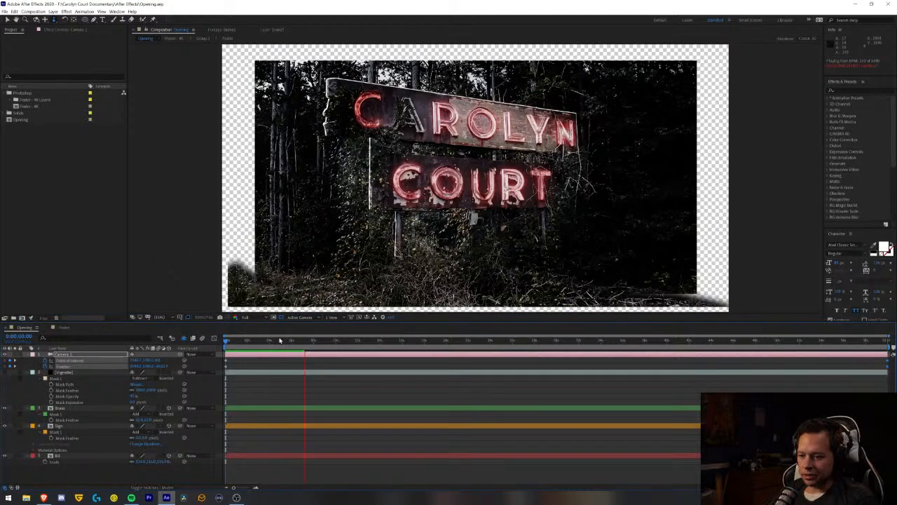
key("space")
key("Home")
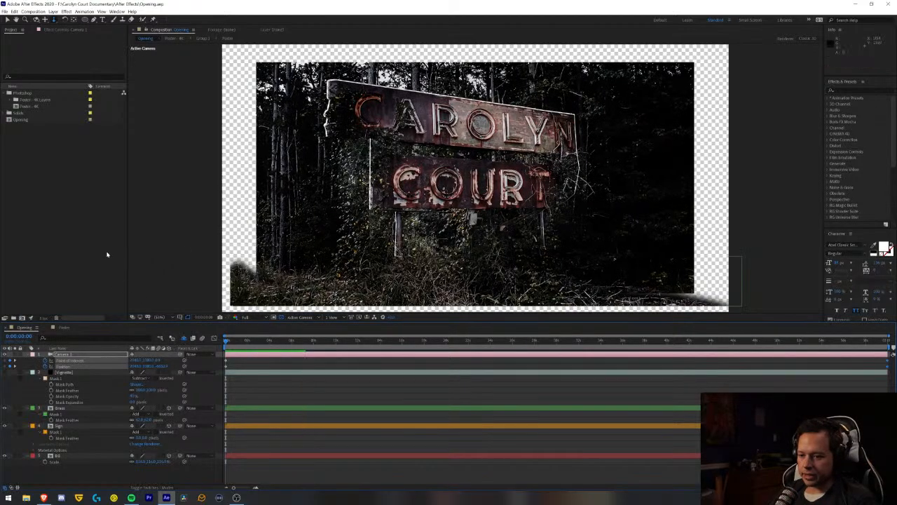
key("space")
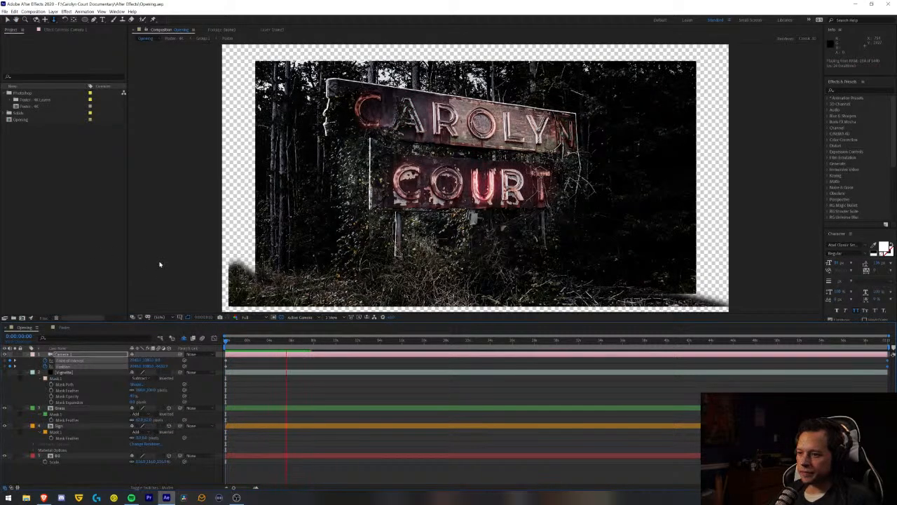
key("space")
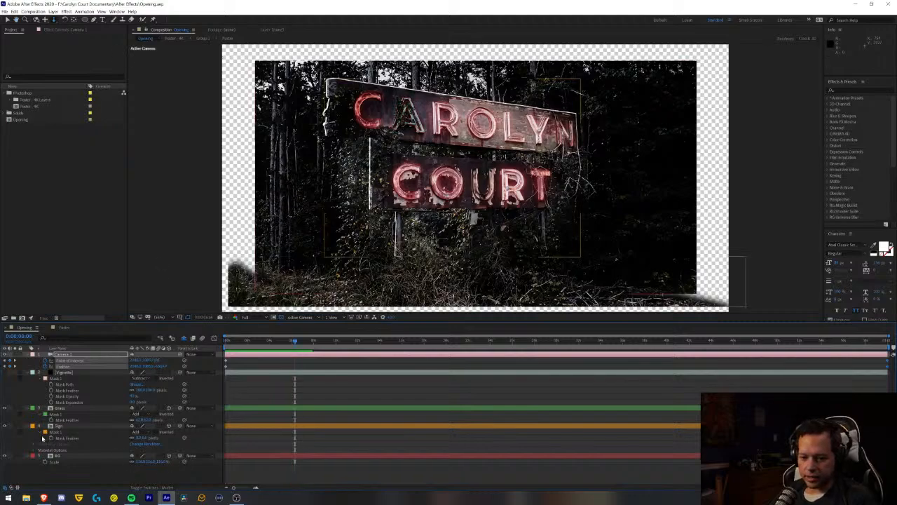
- Collapse the Sign and BG layers' properties and show only position and scale for the Grass layer
left_click(27, 427)
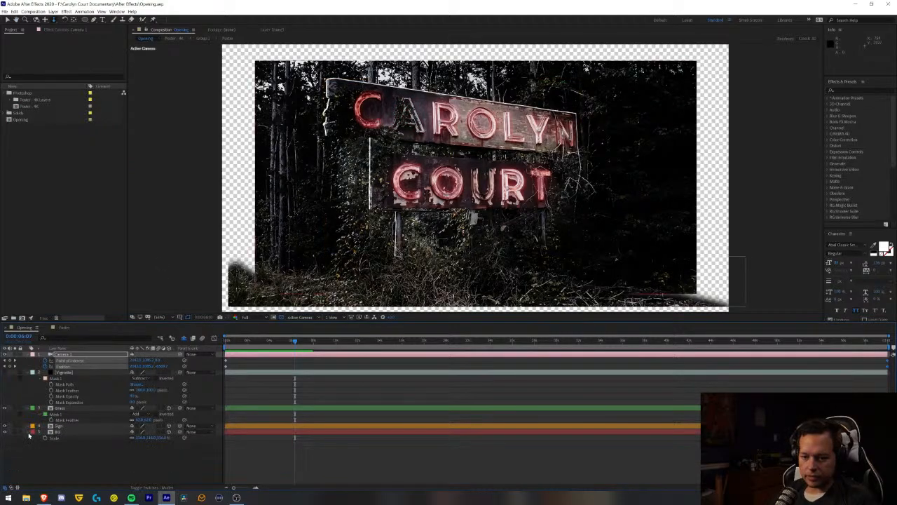
left_click(32, 451)
left_click(90, 409)
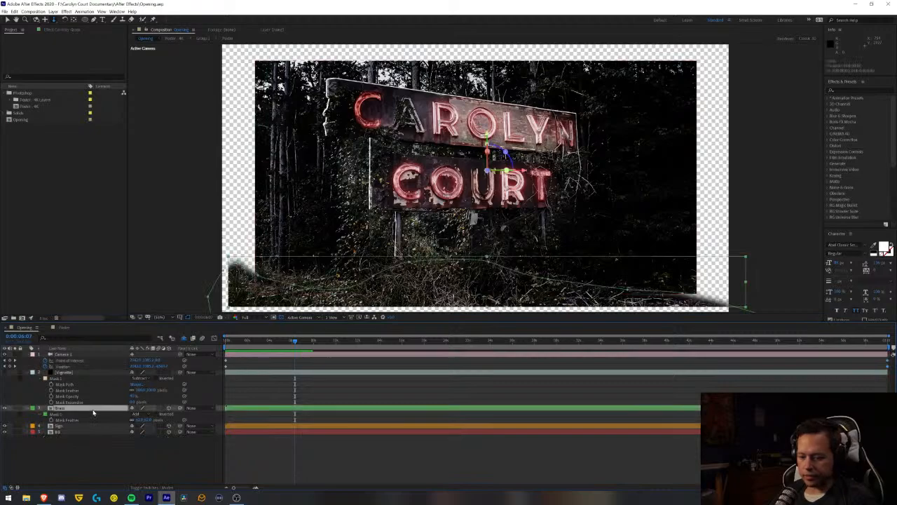
key("p")
key("shift+s")
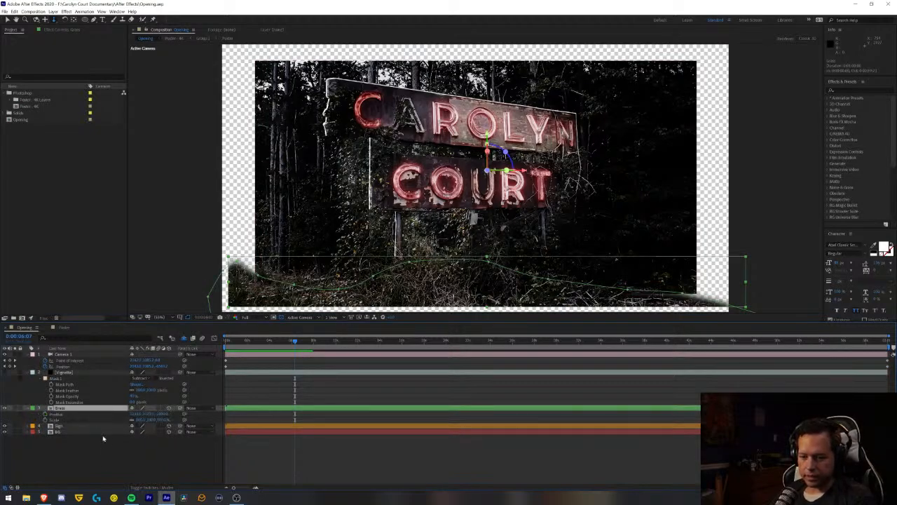
- Try the Grass layer at a Z position of -5000, test a further position shift and undo that shift
left_click(162, 414)
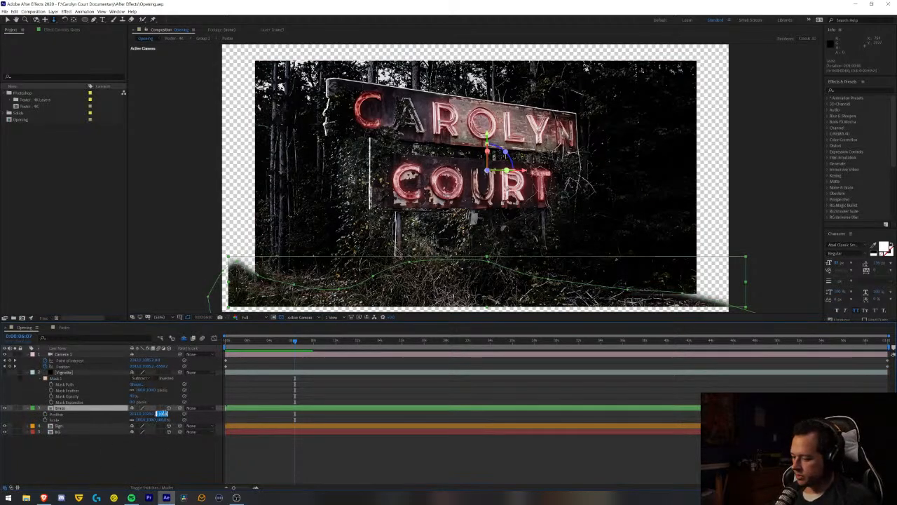
type("-5000")
key("Return")
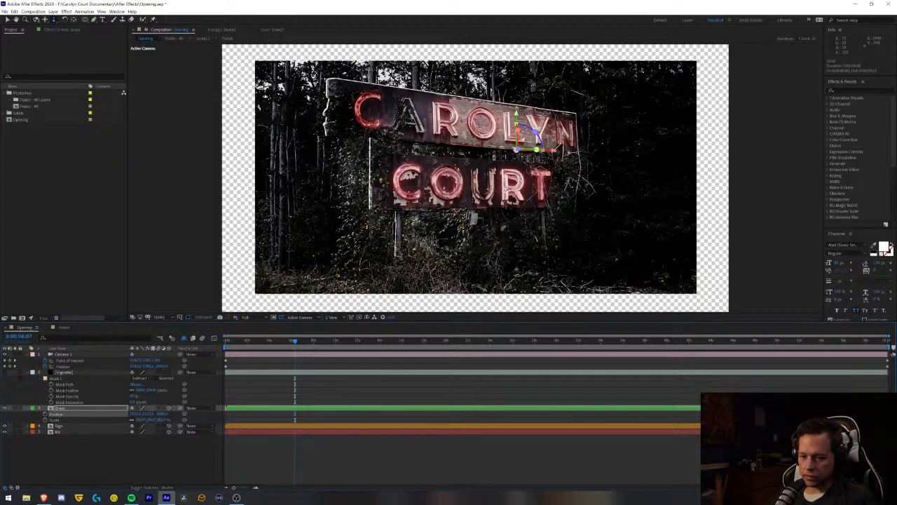
key("g")
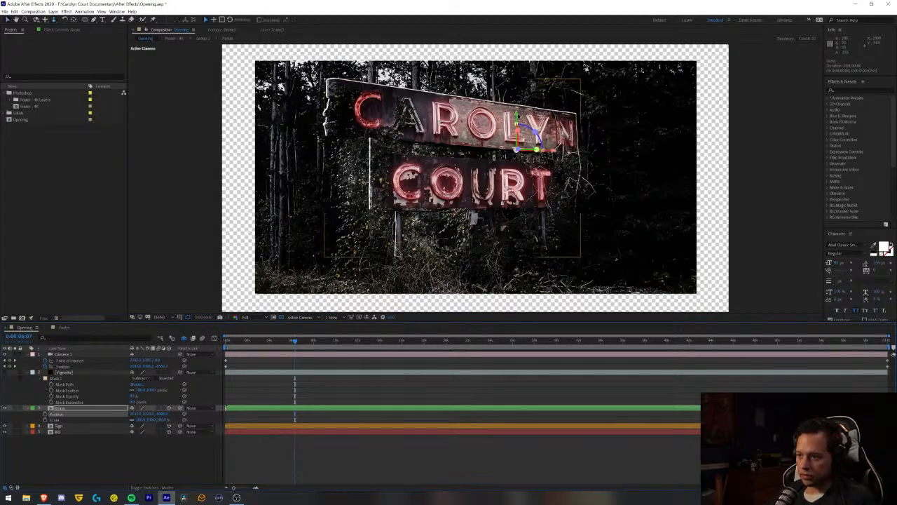
left_click(72, 410)
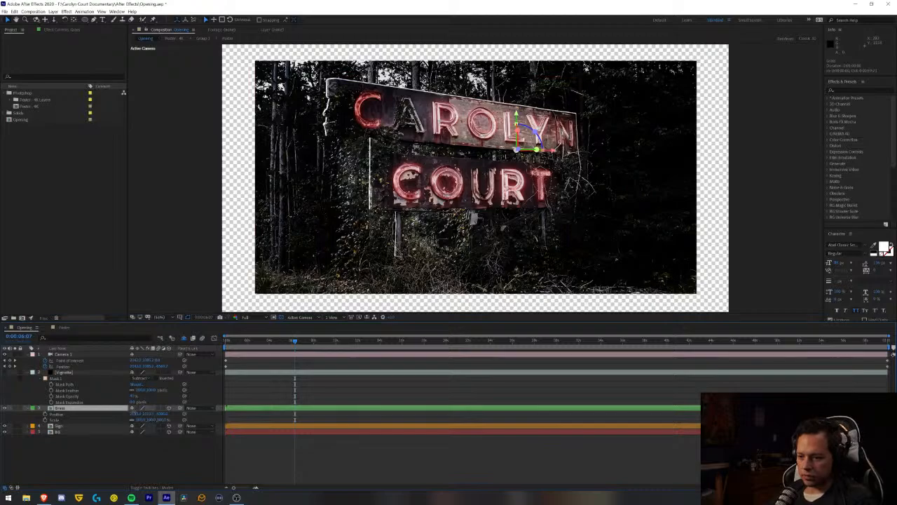
left_click_drag(149, 415, 2, 410)
key("ctrl+z")
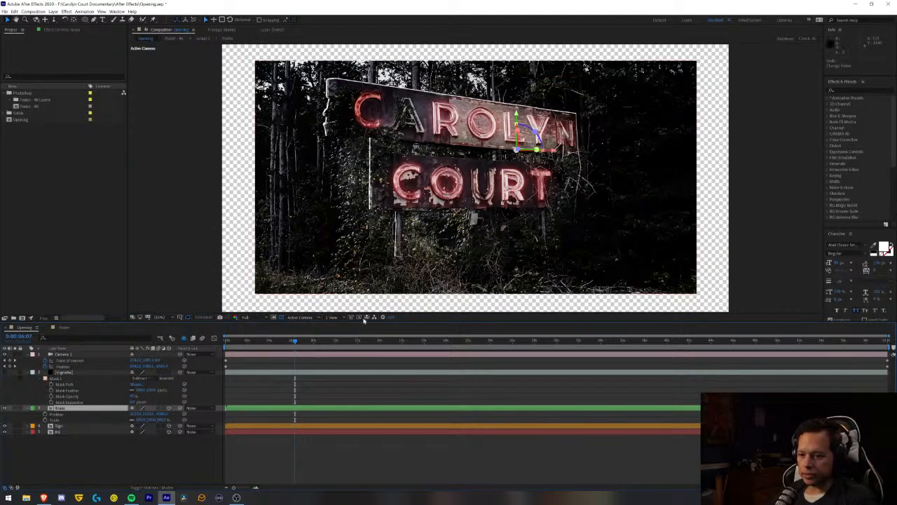
- Split the composition view into two horizontal views, showing Custom View 1 beside the active camera
left_click(335, 317)
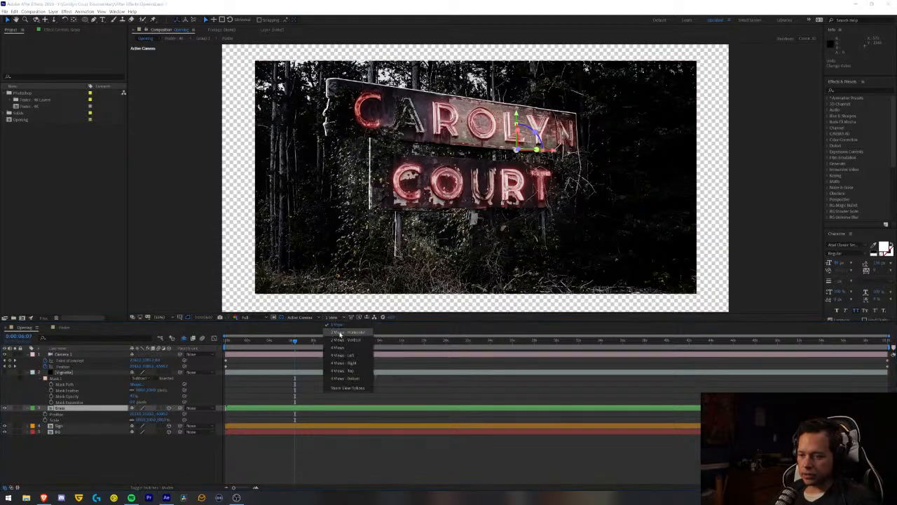
left_click(339, 333)
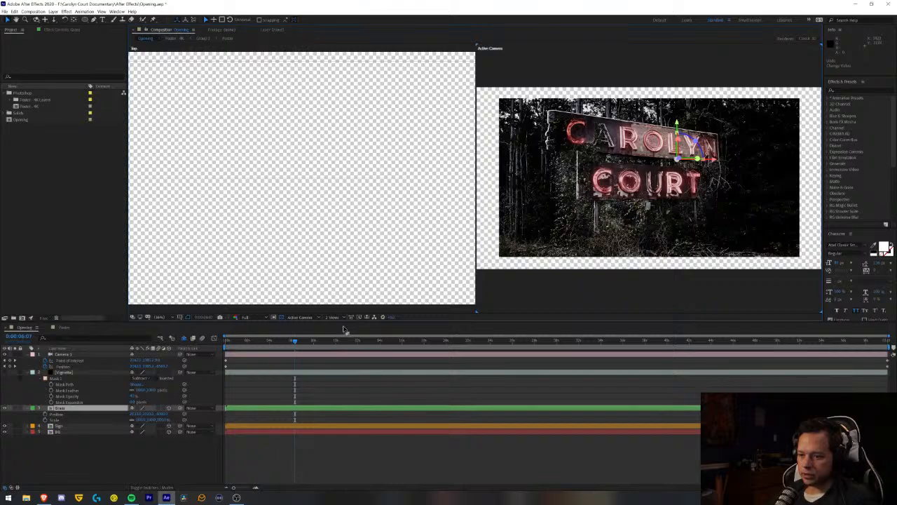
left_click(311, 275)
left_click(305, 319)
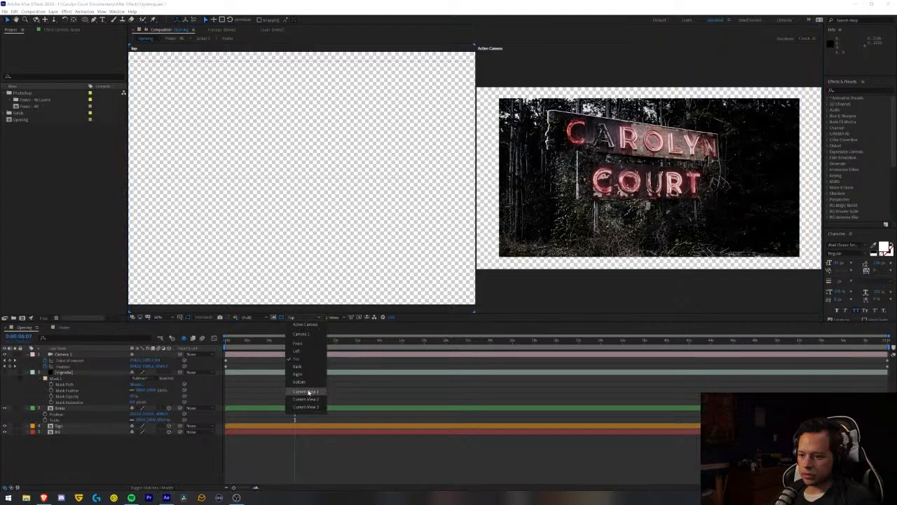
left_click(304, 392)
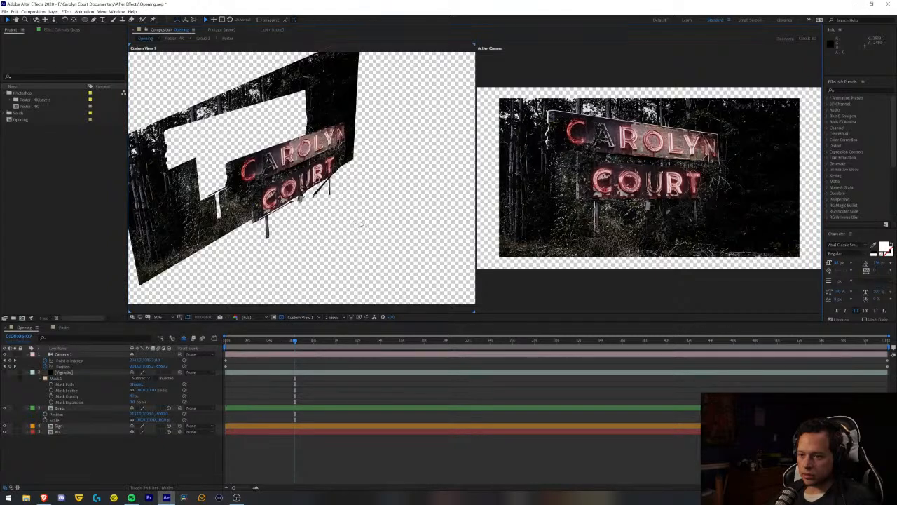
- Change the Grass layer's Z position so it sits in front of the sign but within the camera's range
left_click_drag(340, 215, 361, 453)
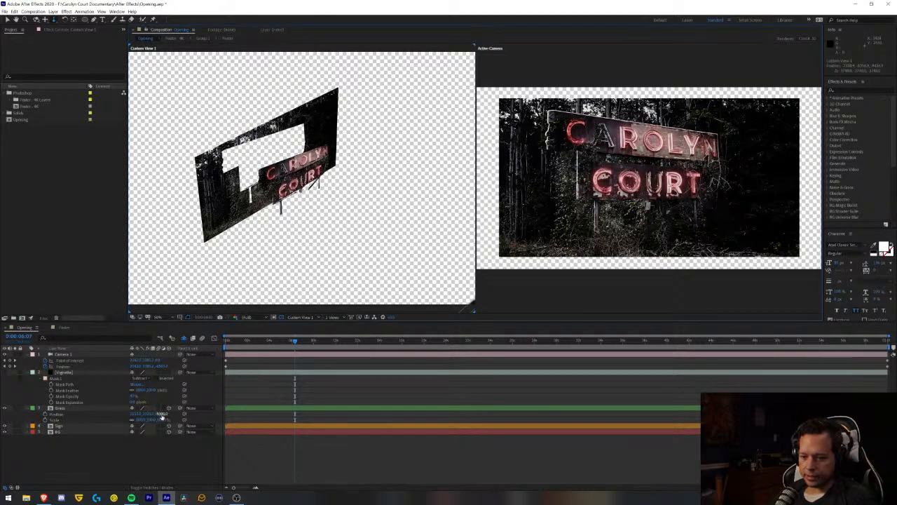
left_click(162, 413)
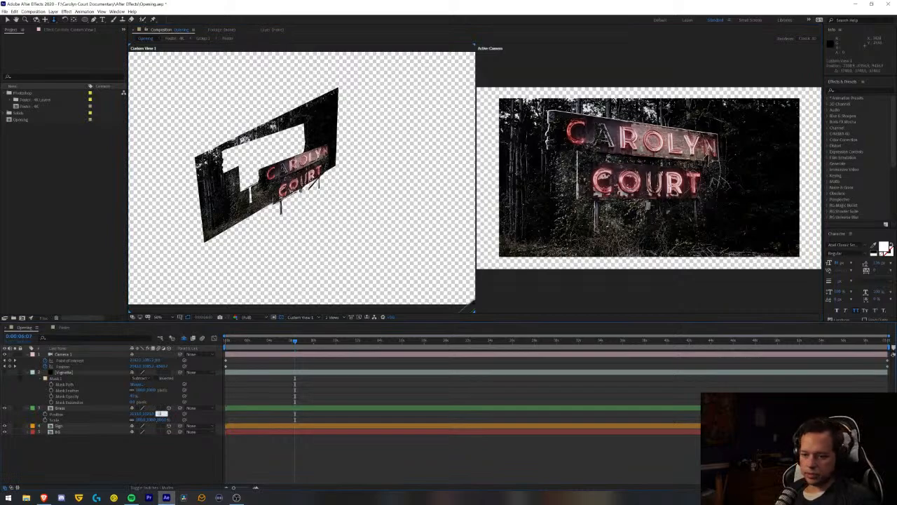
left_click(161, 417)
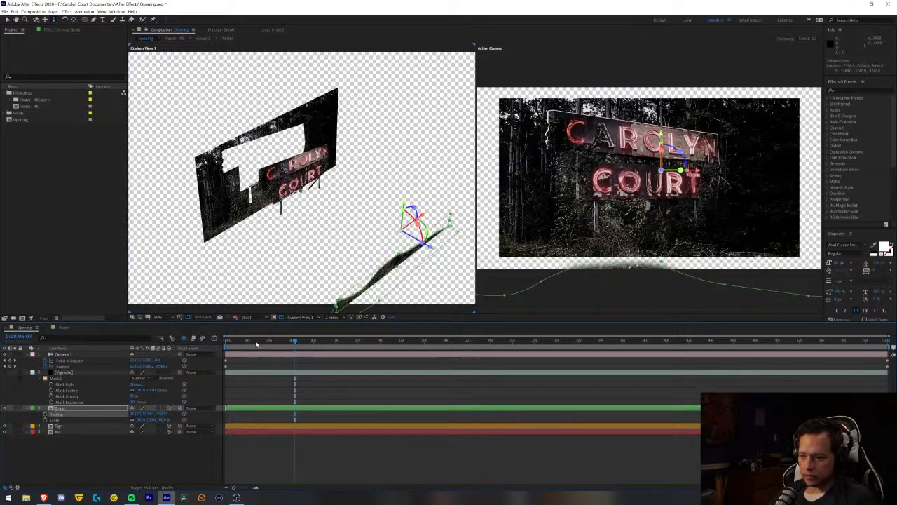
- At the start of the composition, raise the Grass layer to cover the sign's foreground and scale it down slightly
key("Home")
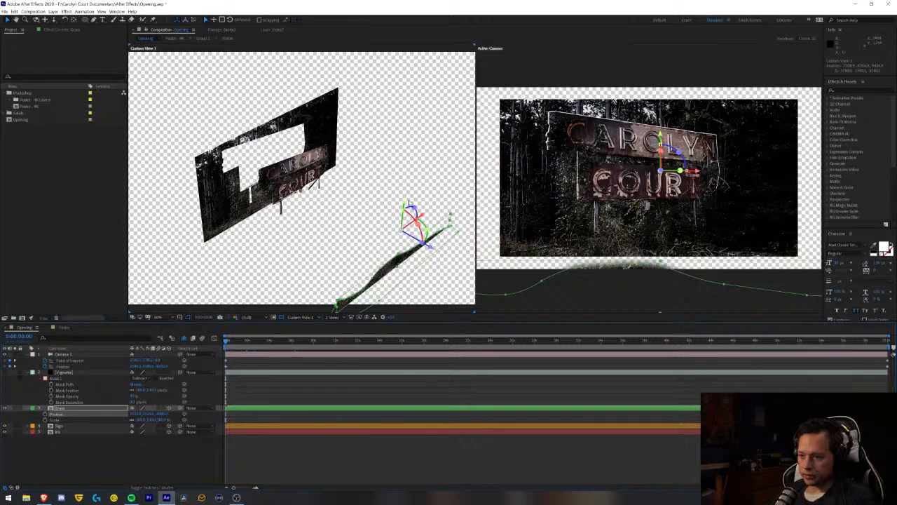
left_click_drag(404, 204, 391, 165)
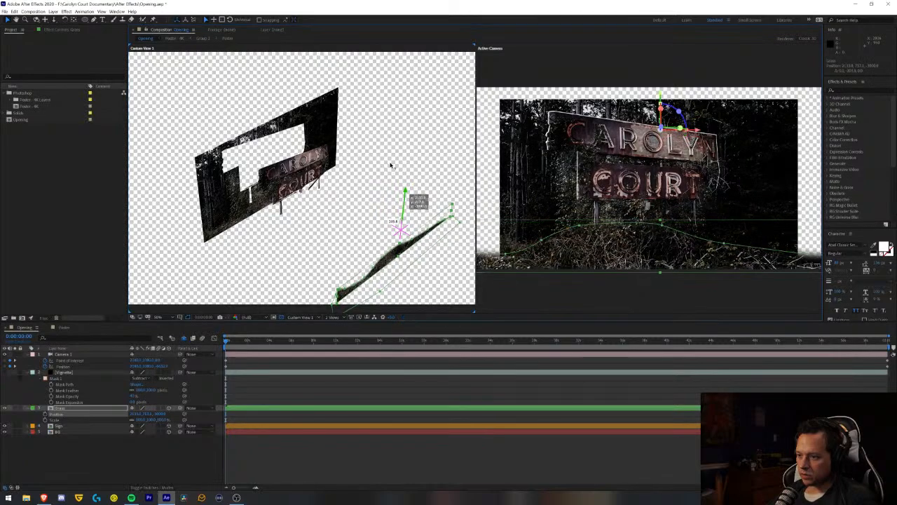
left_click_drag(392, 164, 391, 165)
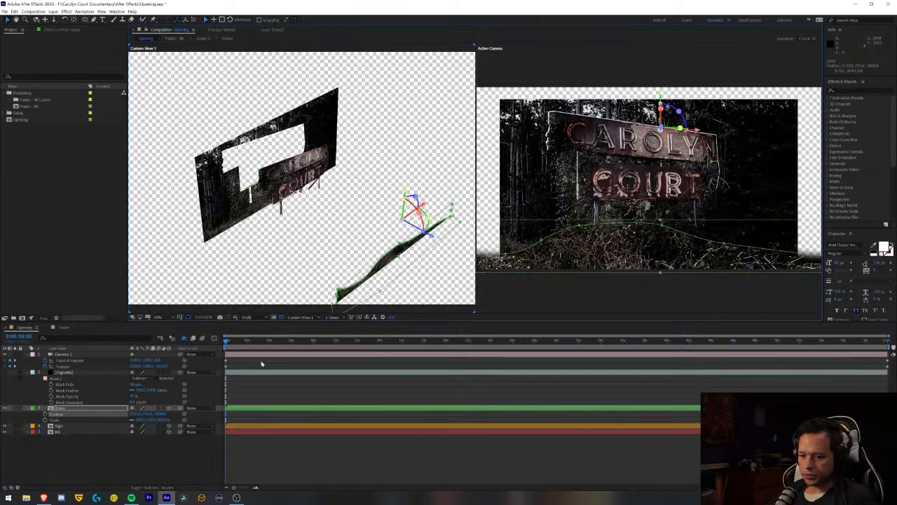
left_click_drag(143, 421, 140, 420)
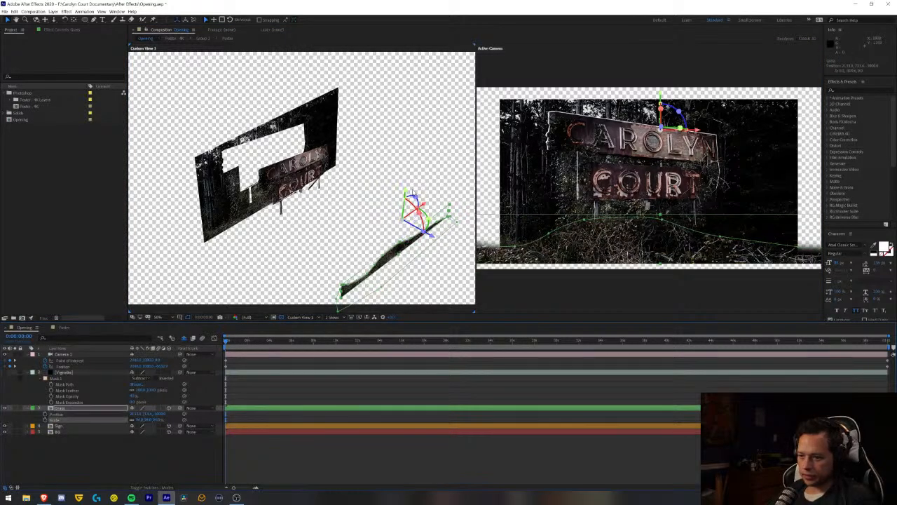
- Lower the Grass layer slightly along its vertical axis in Custom View 1
left_click_drag(407, 195, 409, 202)
key("w")
key("v")
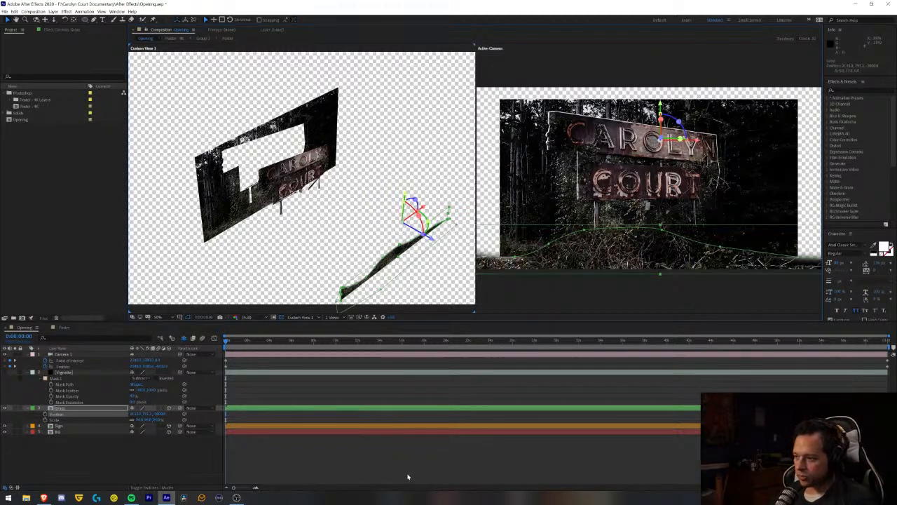
- Return the composition viewer to a single Active Camera view
left_click(491, 58)
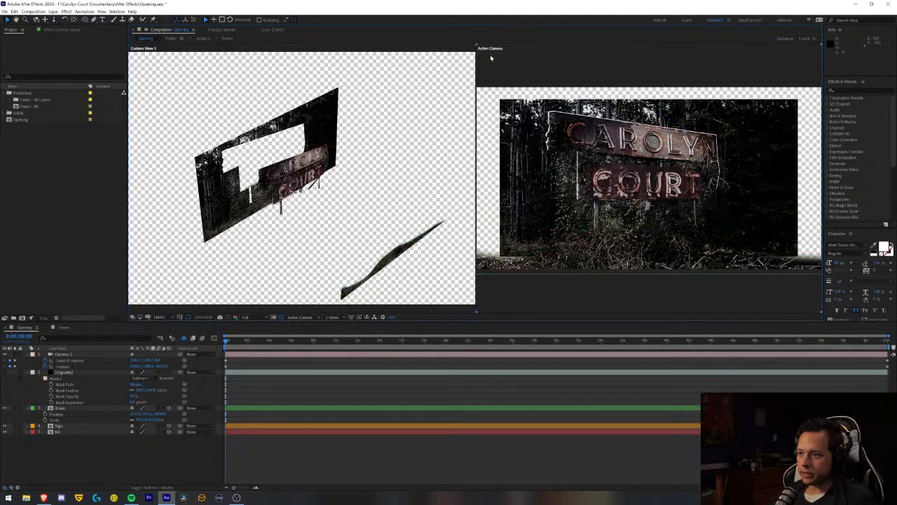
left_click(331, 317)
left_click(342, 333)
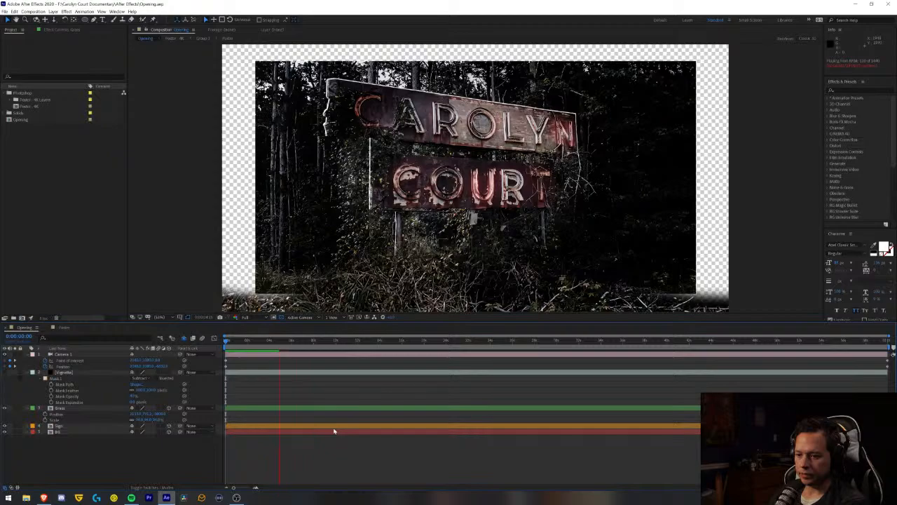
- Preview the opening from the start of the composition to check the parallax between the layers
left_click(247, 340)
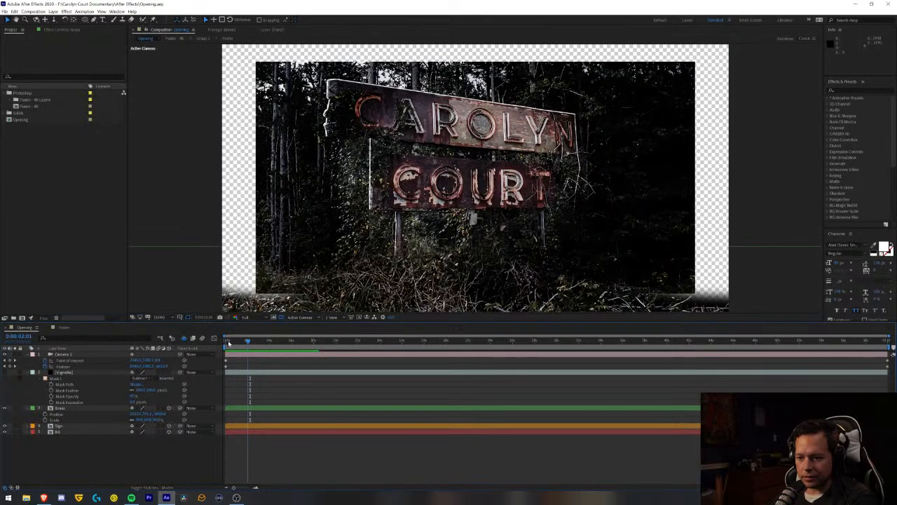
left_click(227, 342)
key("space")
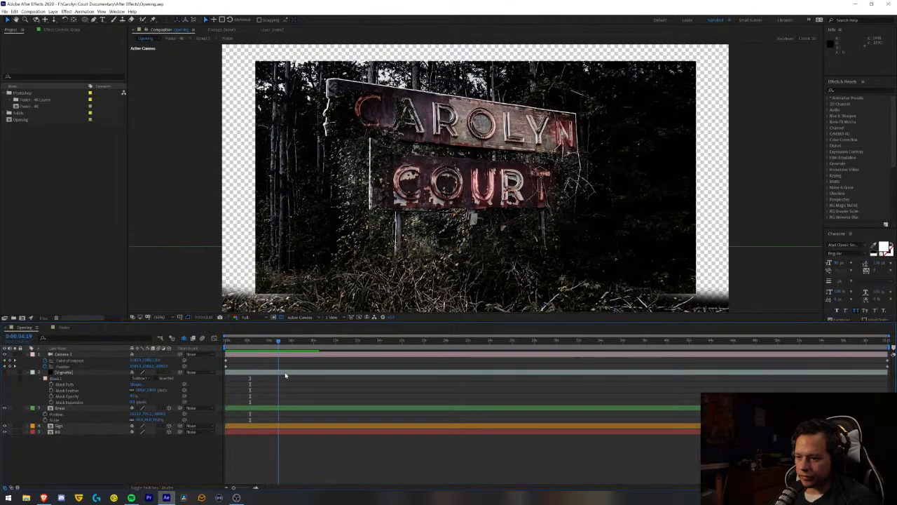
key("space")
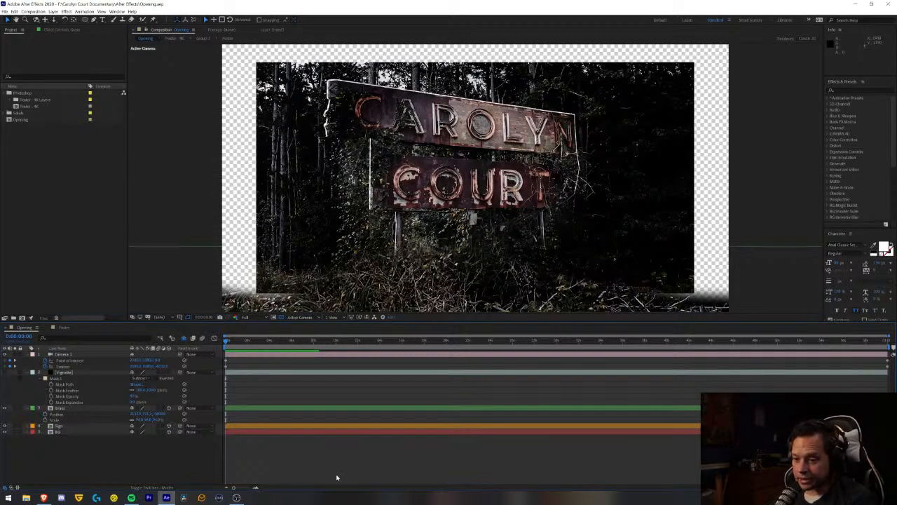
key("space")
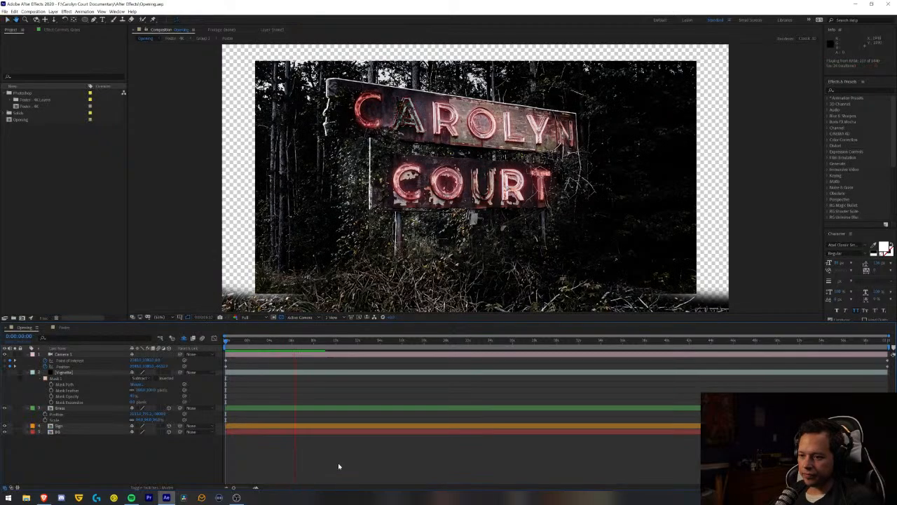
key("space")
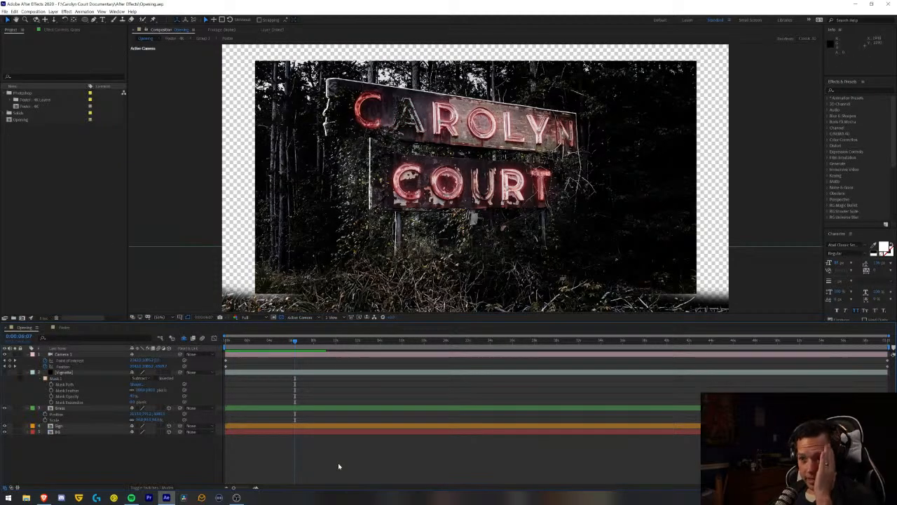
- Push the BG layer farther behind the sign by setting its Z position to 5000
left_click(56, 431)
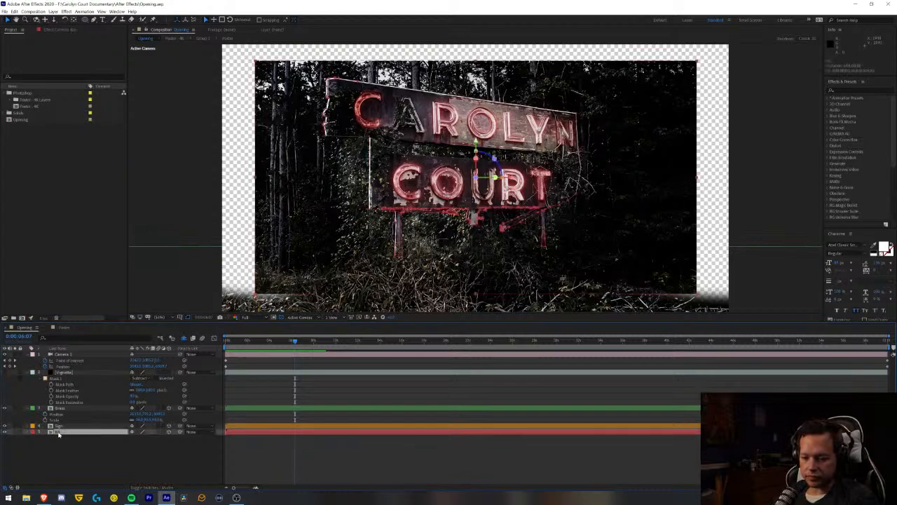
key("p")
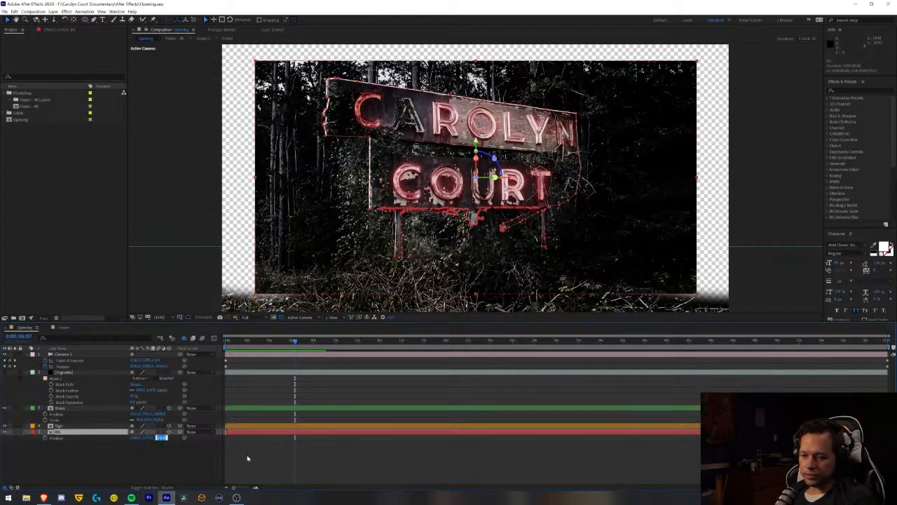
type("300")
key("Return")
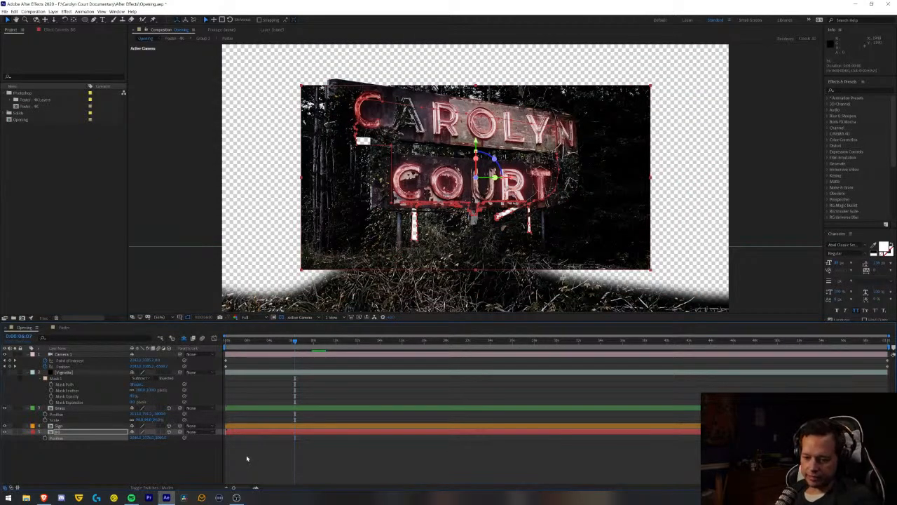
left_click(161, 437)
type("50")
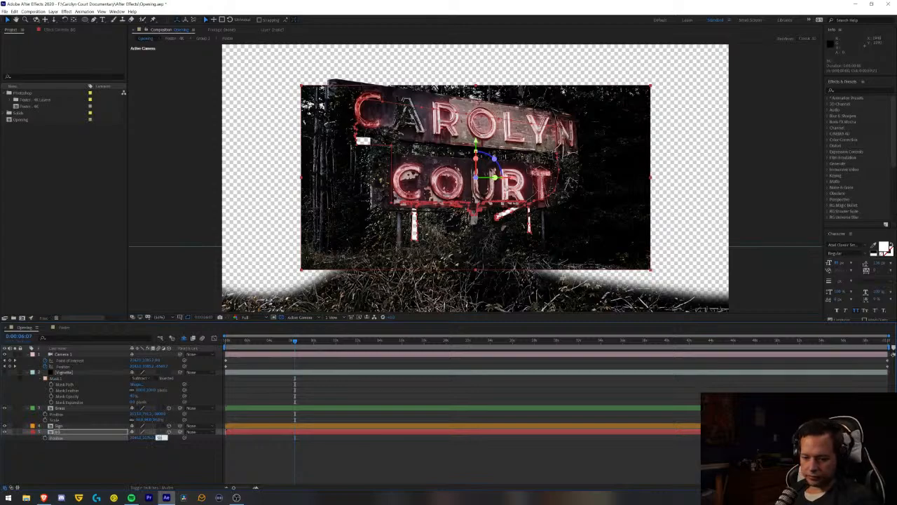
type("00")
key("Return")
left_click(103, 466)
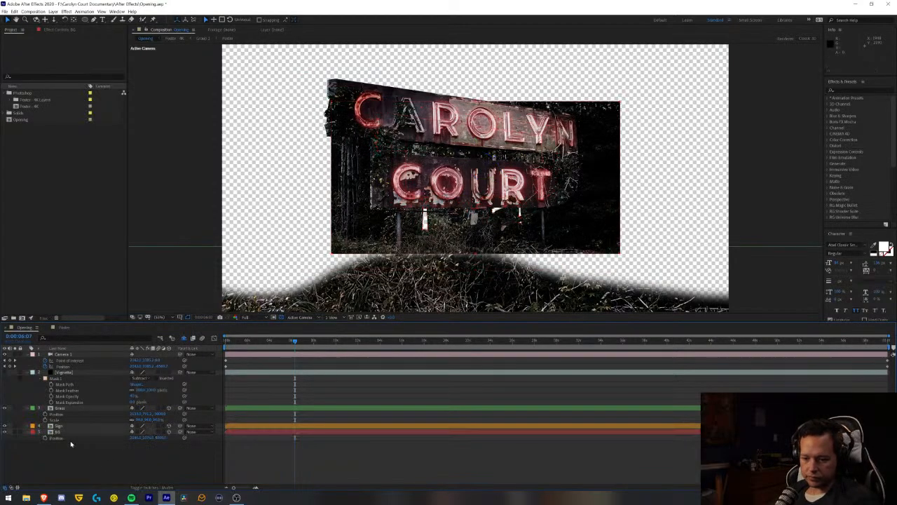
- Scale the BG layer up until it just fills the camera frame at the start of the composition
left_click(56, 431)
key("s")
left_click_drag(143, 439, 184, 438)
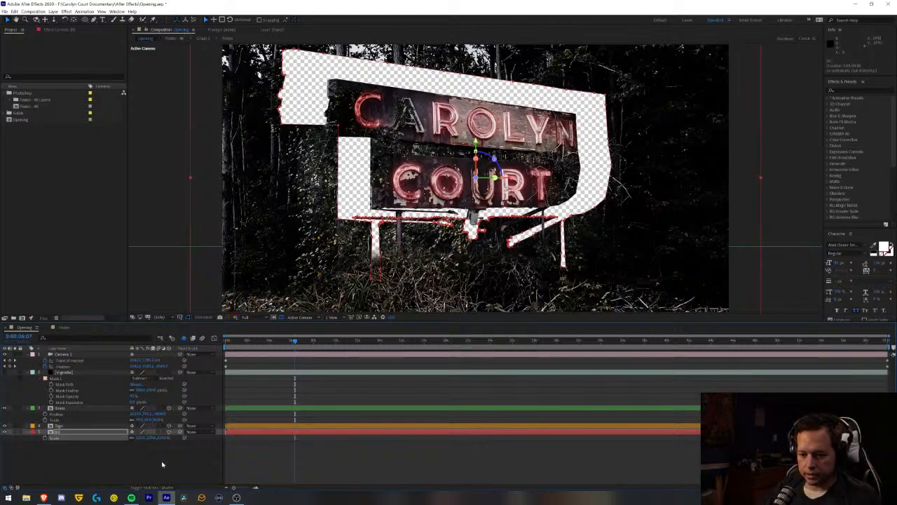
key("Home")
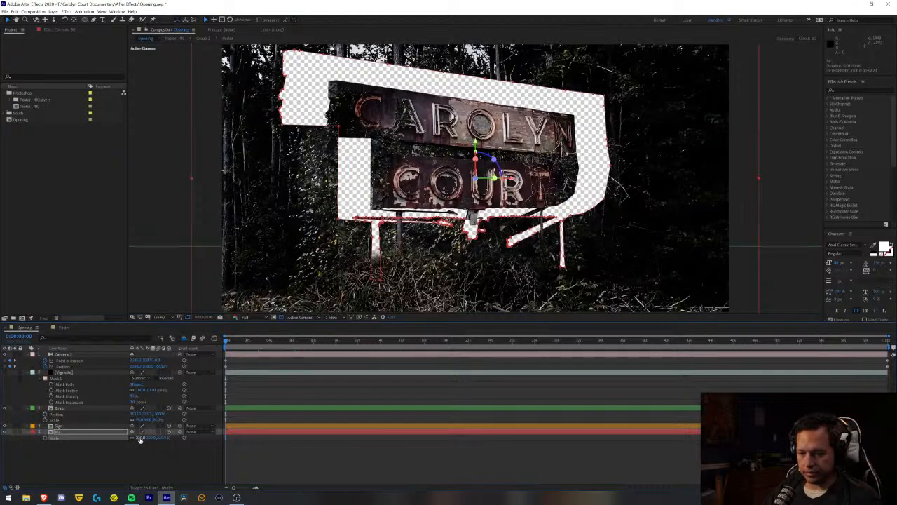
left_click_drag(140, 439, 132, 438)
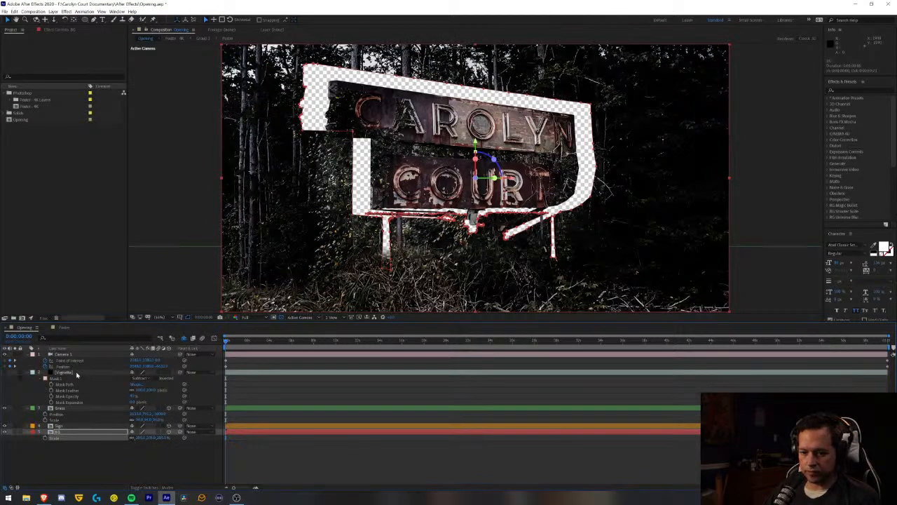
- Set the Grass layer's scale to 85%
left_click(49, 408)
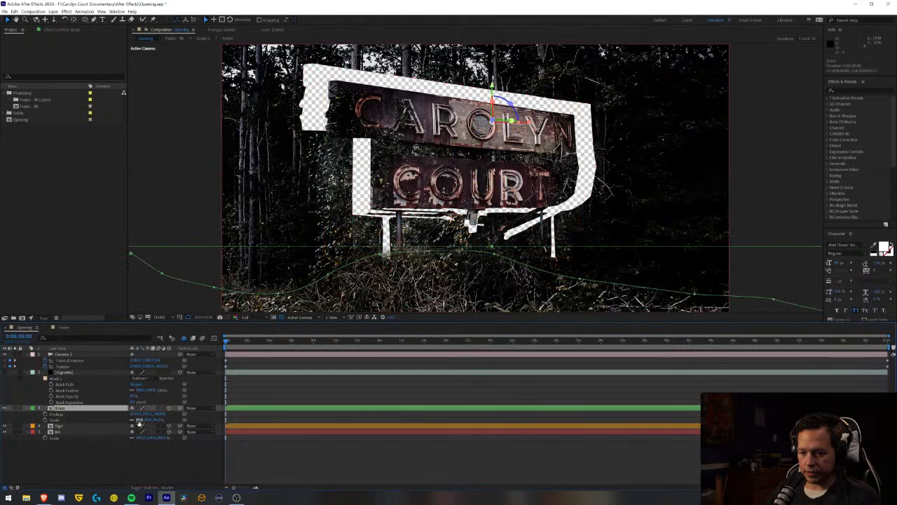
left_click(140, 419)
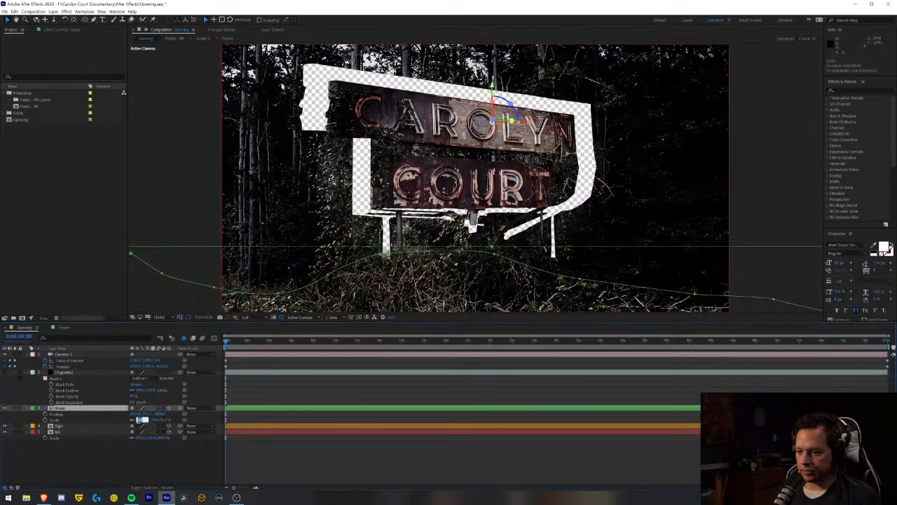
type("85")
key("Return")
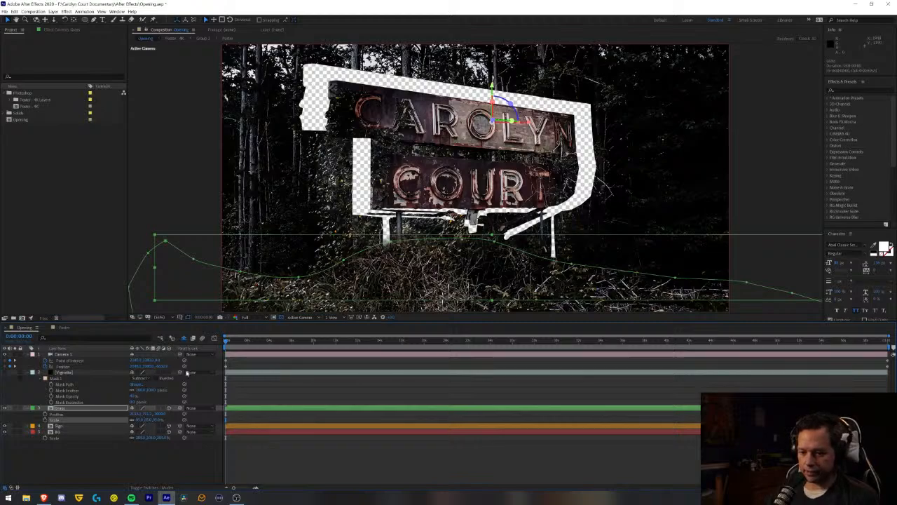
- Nudge the Grass layer down until it blends with the ground at the base of the sign, and deselect it
key("Down")
key("Down")
key("Down")
key("Down")
key("Down")
key("Down")
key("Down")
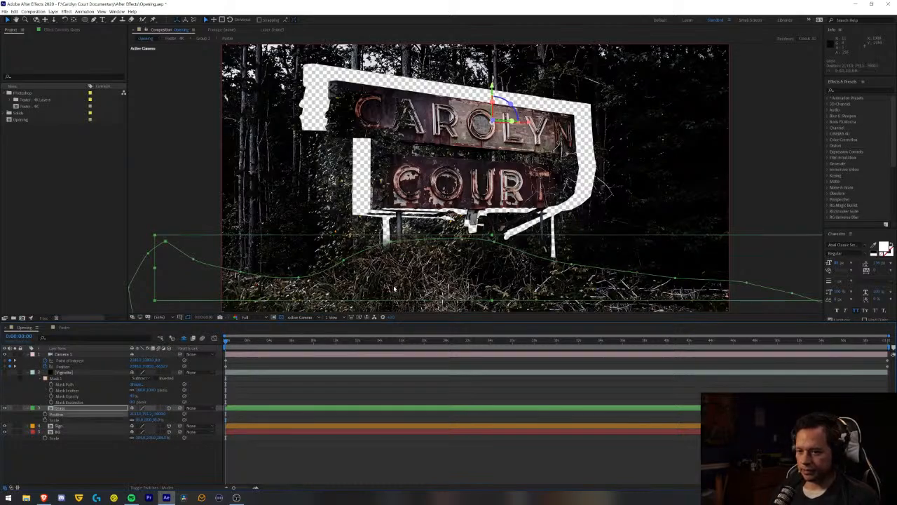
key("Down")
key("Down")
key("Down")
key("Down")
key("Down")
key("Down")
key("Down")
key("Down")
key("Down")
key("Down")
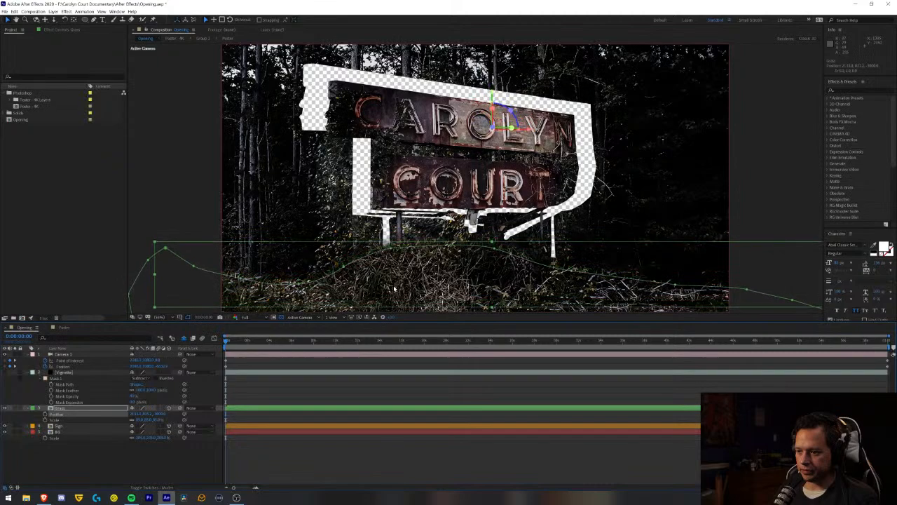
key("Down")
key("Down")
key("Down")
key("Down")
key("Down")
key("Down")
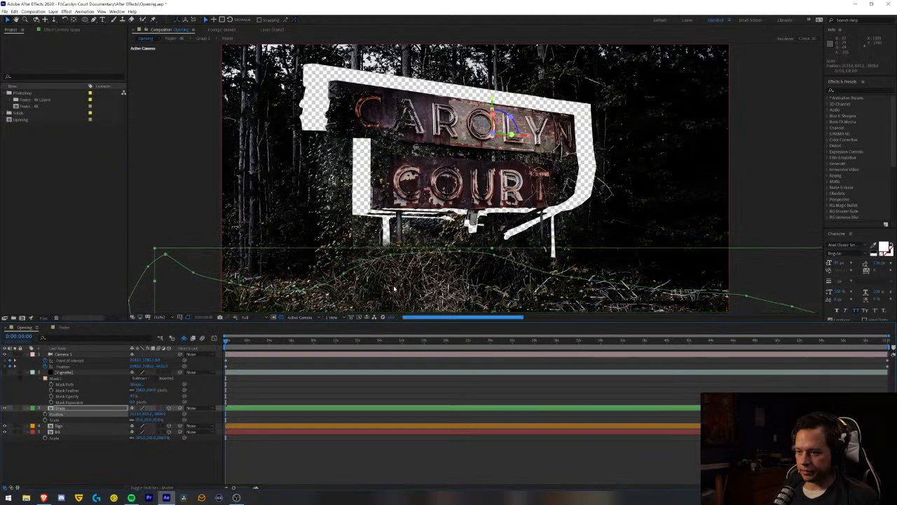
key("Down")
key("Down")
key("Down")
key("Down")
key("Down")
key("Down")
key("Down")
key("Down")
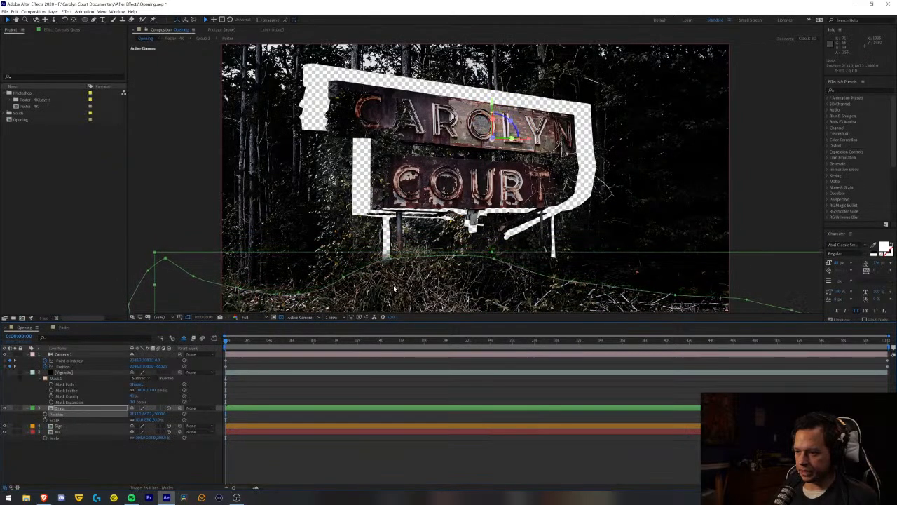
key("Down")
key("Down")
key("Down")
key("Down")
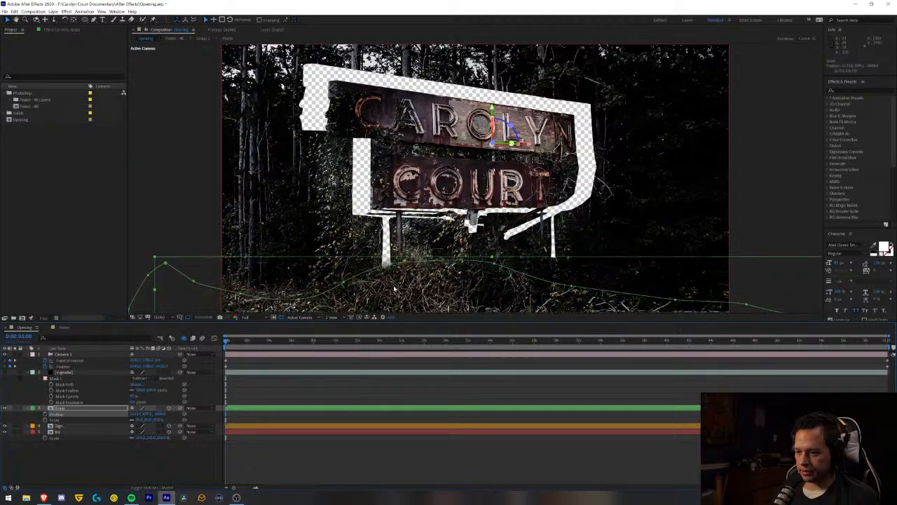
key("Down")
key("Down")
key("Down")
key("Down")
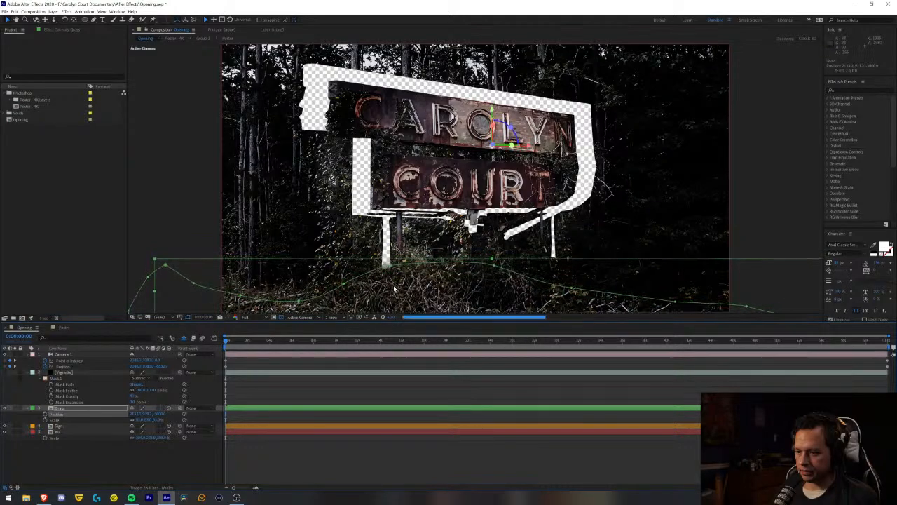
key("Down")
key("Down")
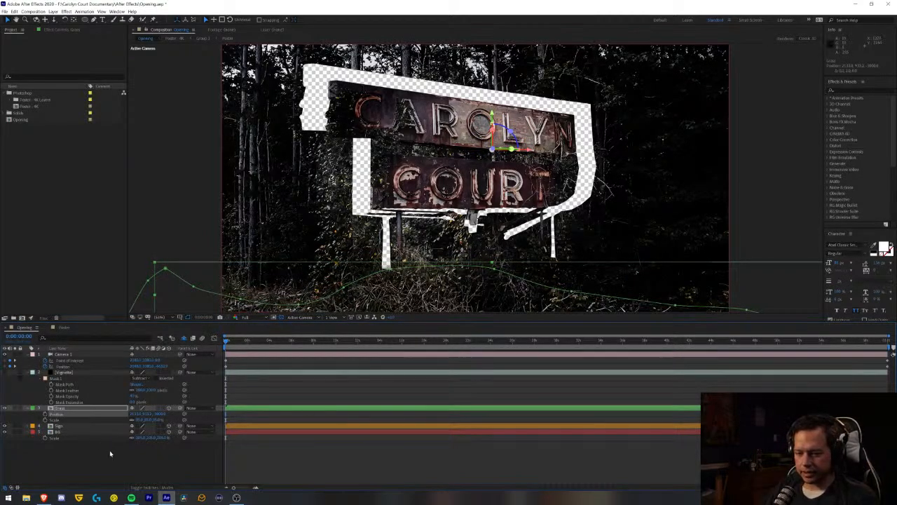
left_click(168, 458)
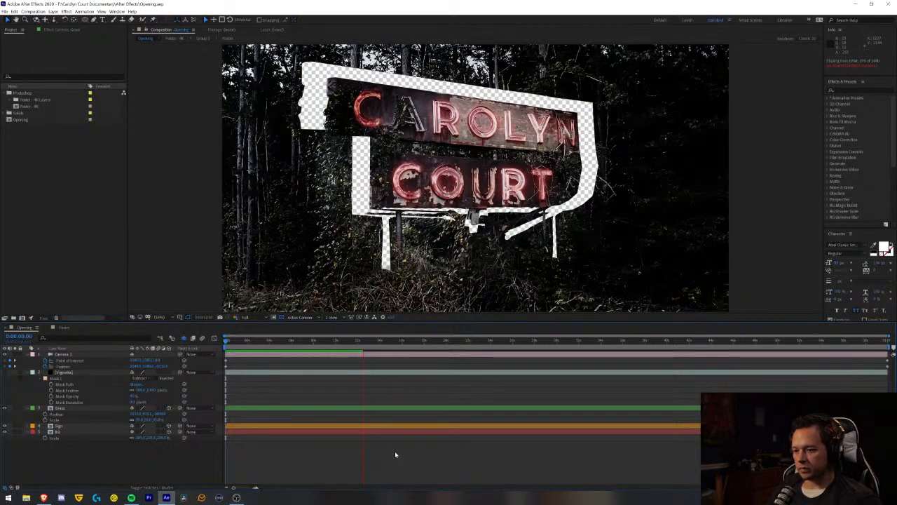
- Replay the opening from the start to check the camera move with the rescaled Grass and BG layers
key("space")
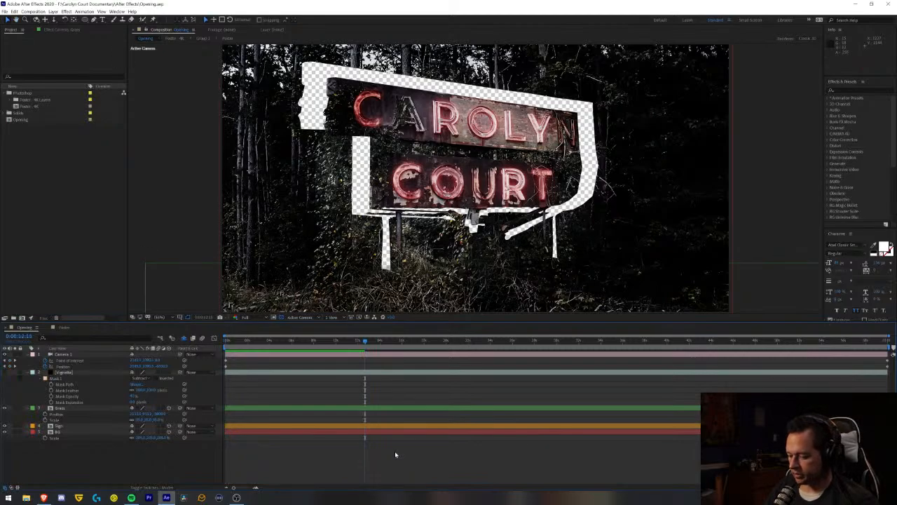
key("space")
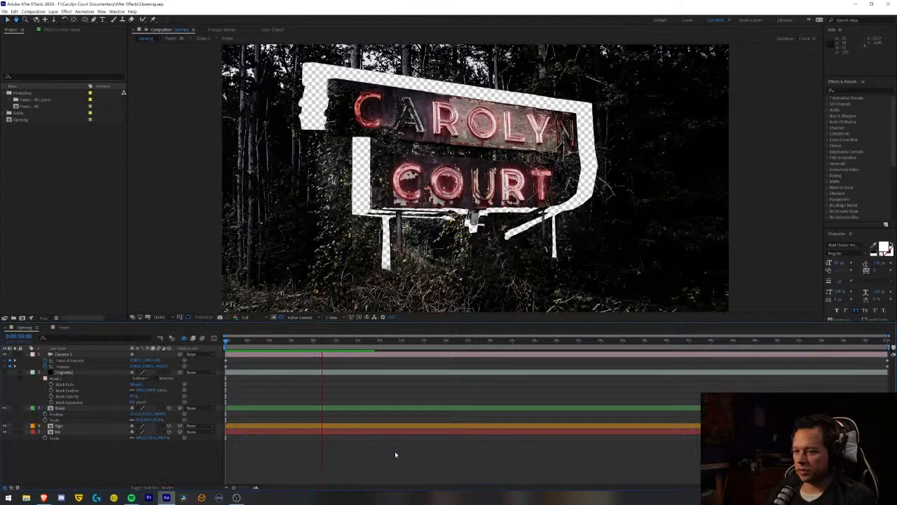
key("space")
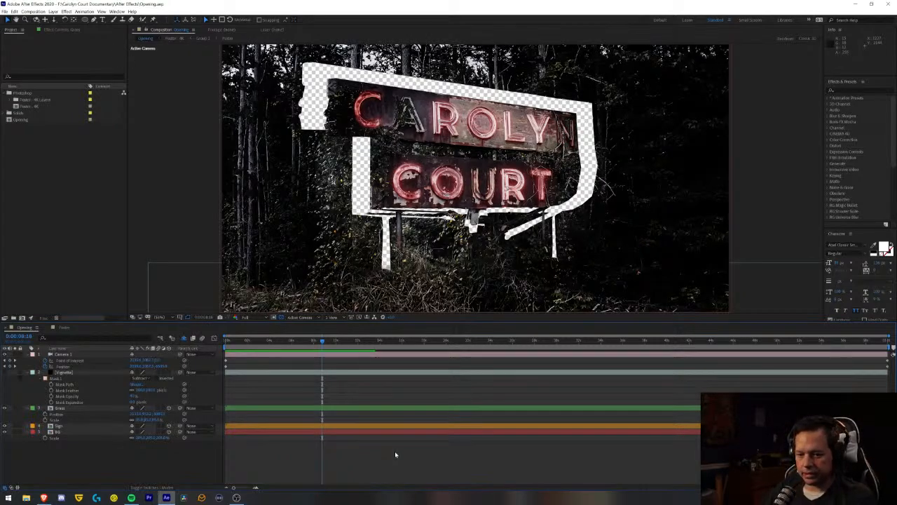
- Reduce the mask expansion of the BG layer's Mask 1 to a negative value that closes the transparent gap around the sign
left_click(86, 433)
left_click(246, 469)
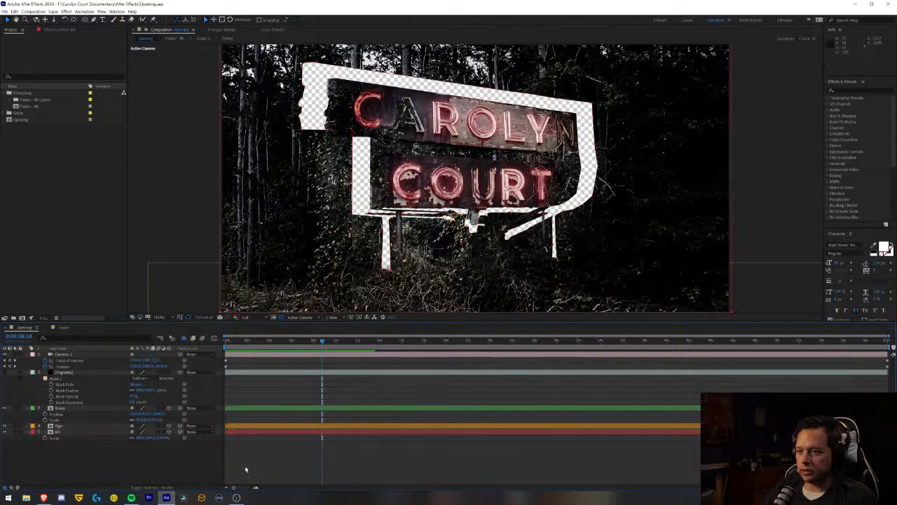
left_click(99, 432)
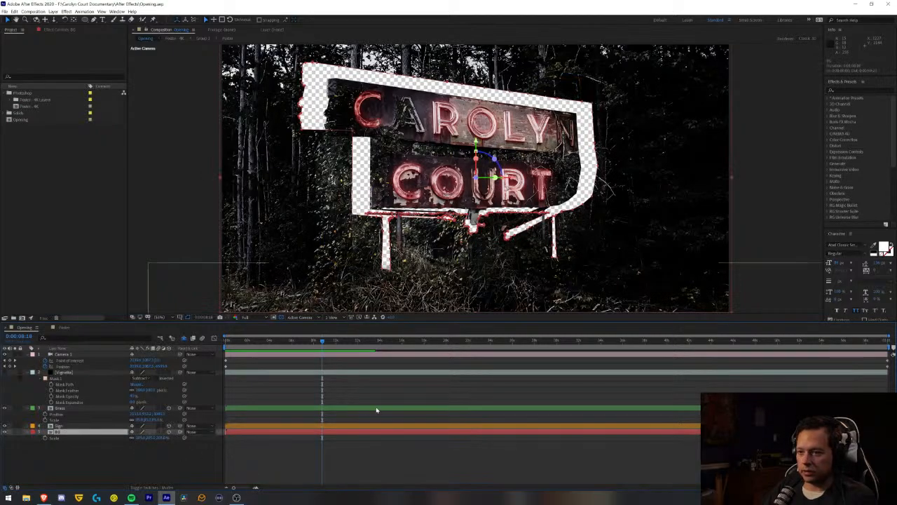
key("m")
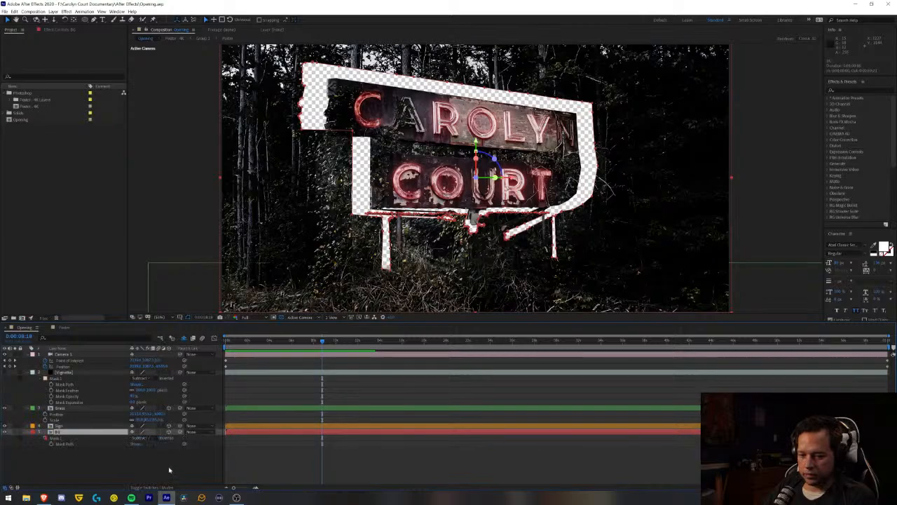
left_click(40, 438)
left_click(40, 438)
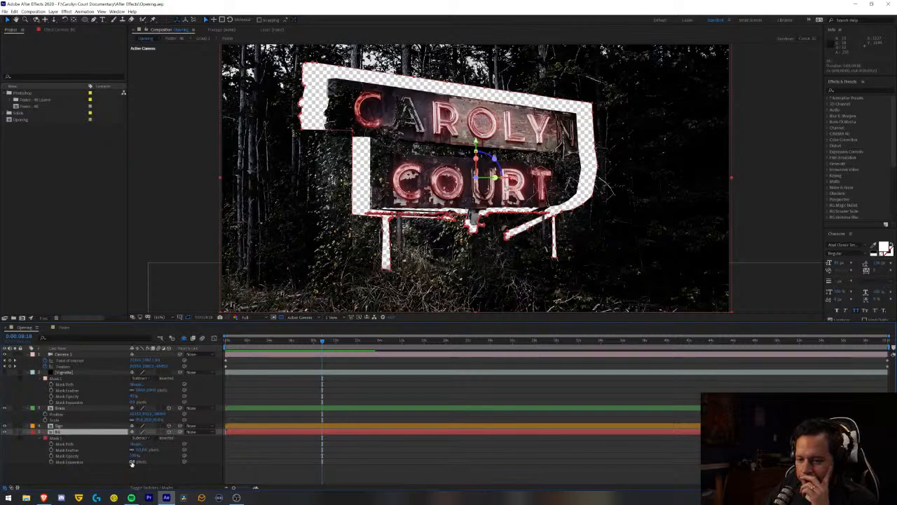
left_click_drag(132, 463, 21, 465)
left_click(266, 475)
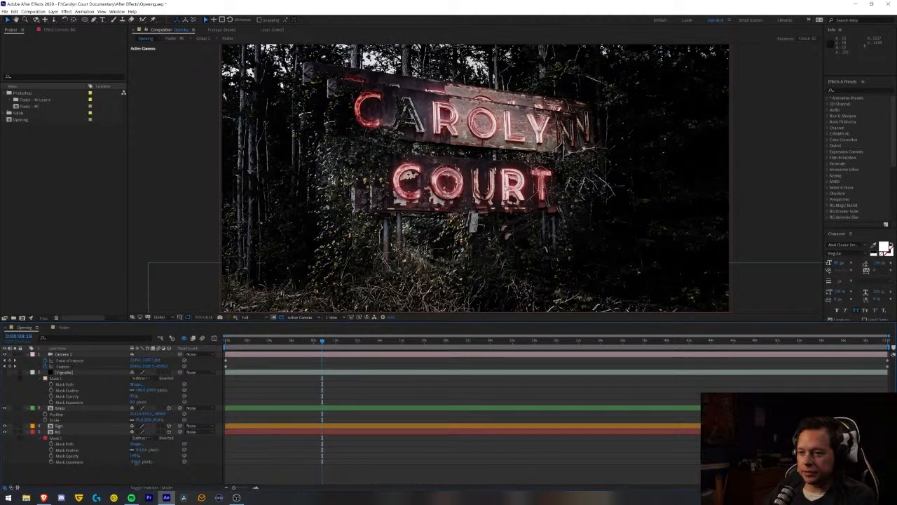
- Set the mask expansion of the BG layer's Mask 1 to 0 pixels
left_click(136, 464)
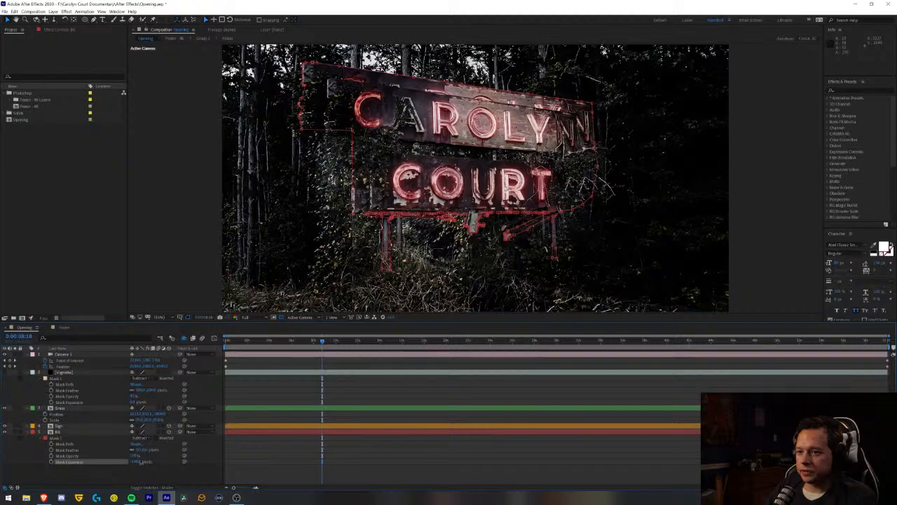
left_click(159, 448)
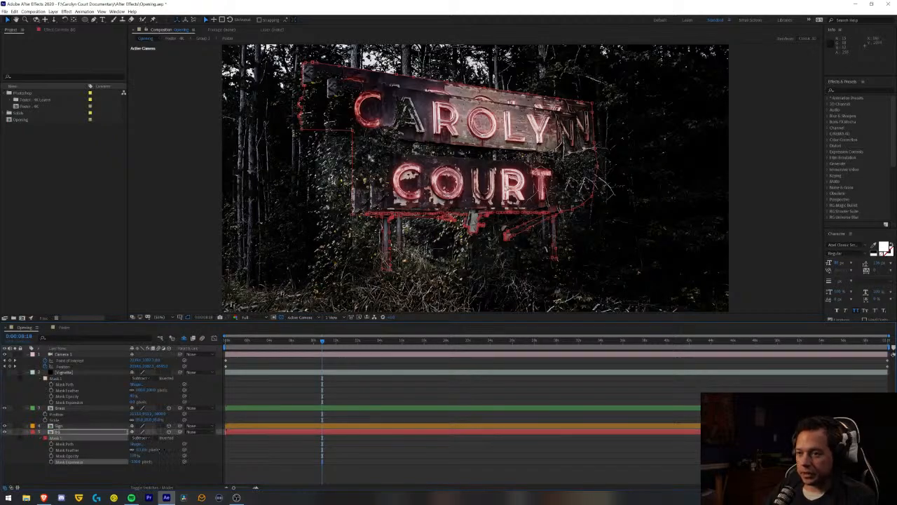
left_click_drag(342, 69, 339, 78)
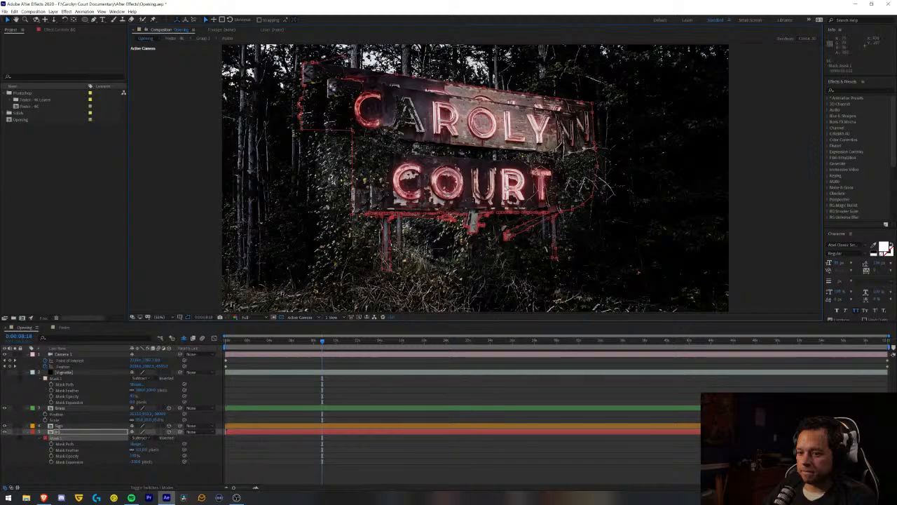
left_click(134, 462)
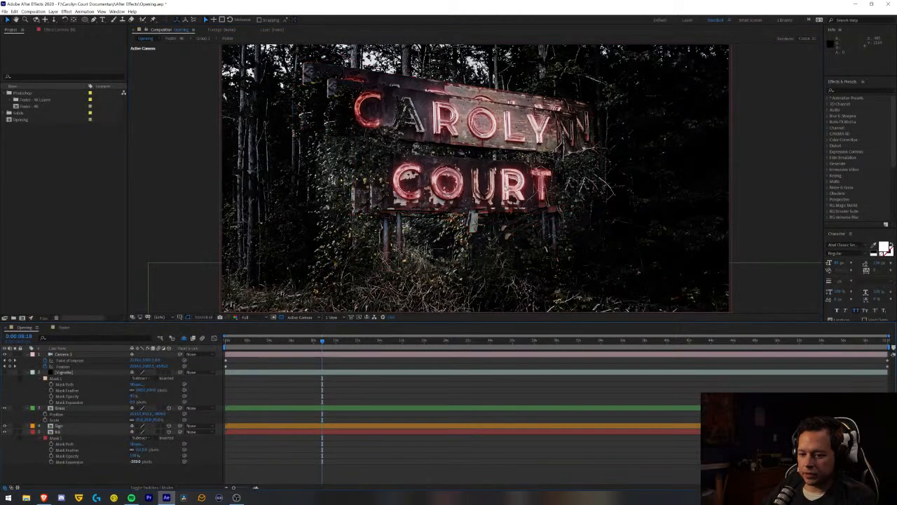
type("0")
key("Return")
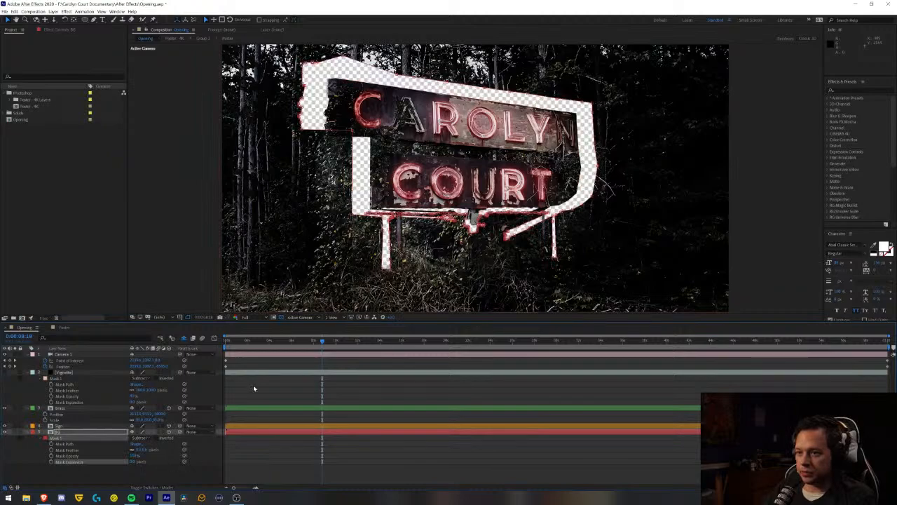
- Try to move the BG mask's upper-left vertex down toward the sign's top edge, undo the move and deselect the mask
left_click_drag(343, 59, 342, 92)
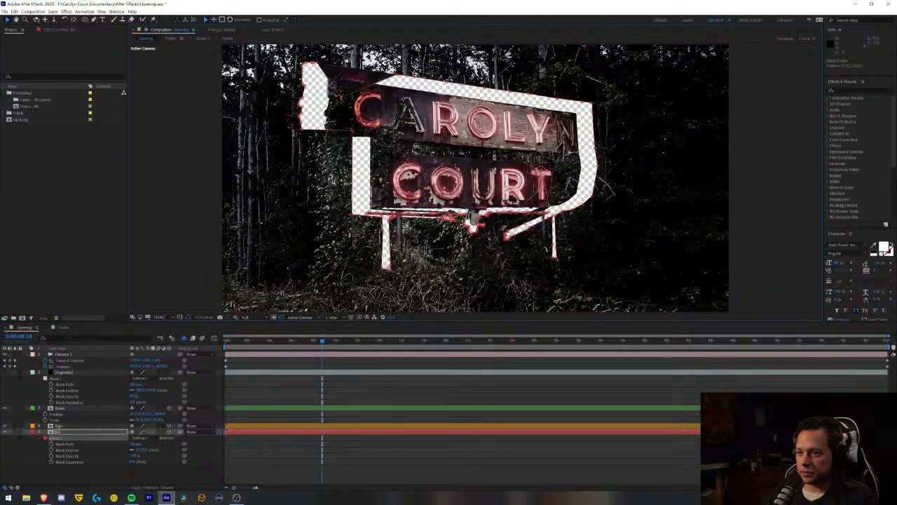
key("ctrl+z")
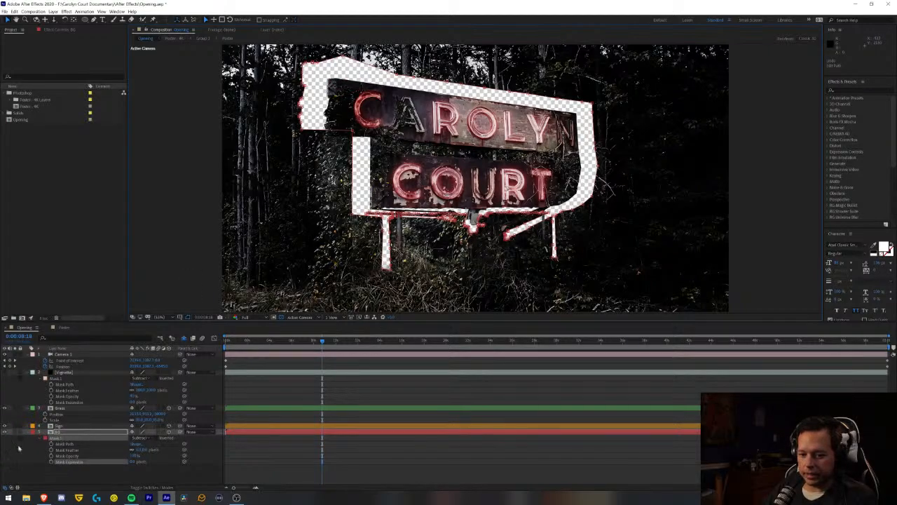
left_click(81, 481)
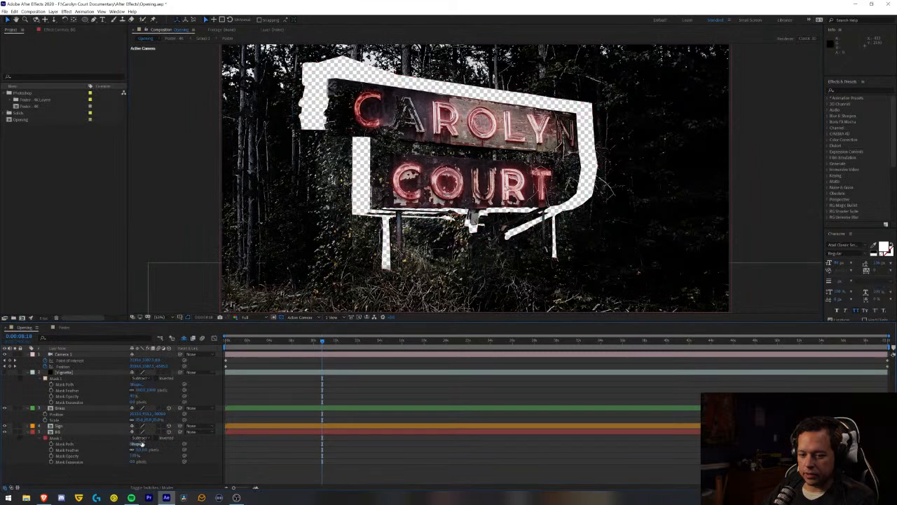
- Go to the first frame and open the BG layer on its own for painting with the Clone Stamp tool
left_click(65, 435)
key("Home")
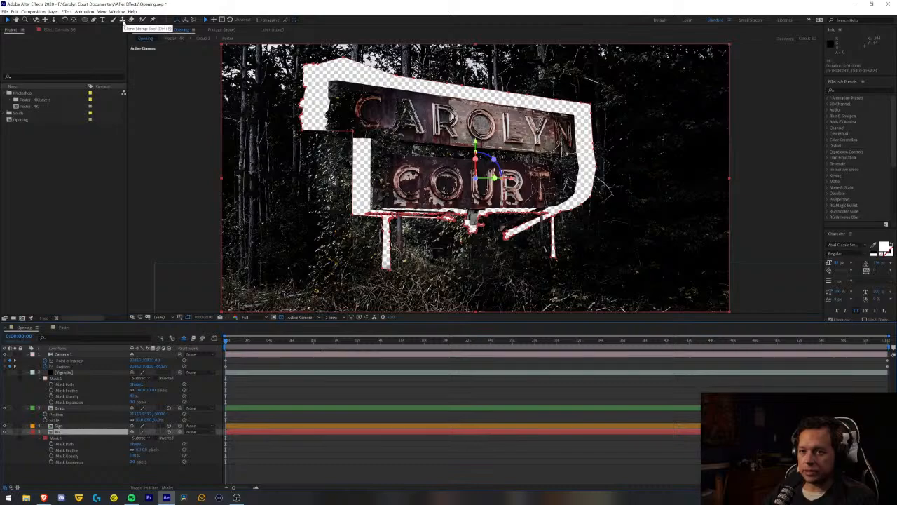
left_click(122, 20)
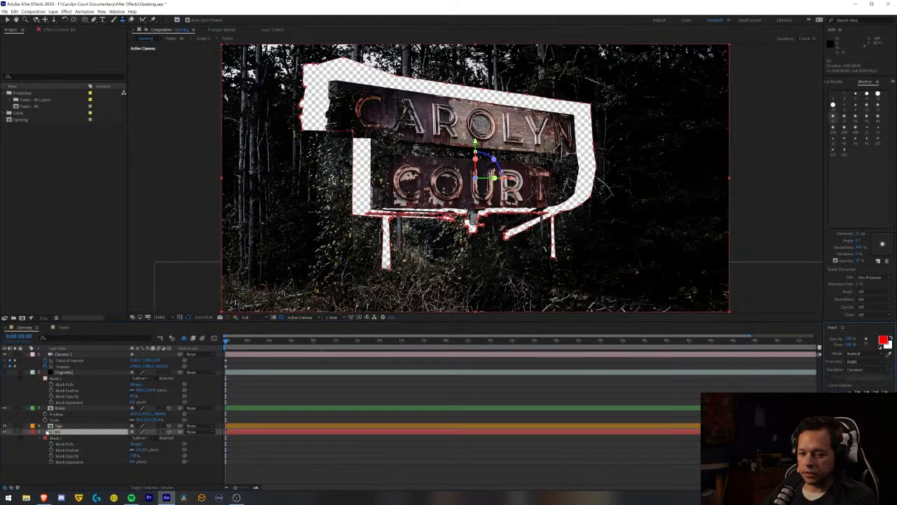
double_click(54, 433)
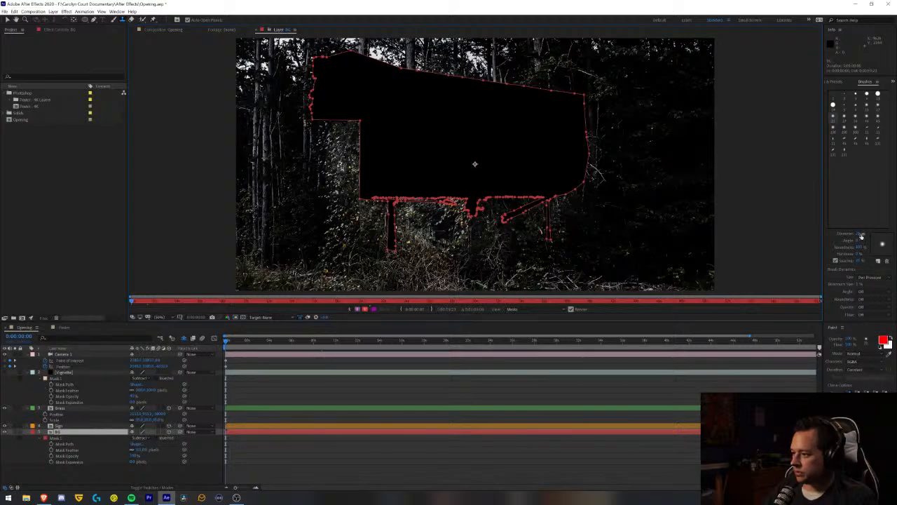
- Enlarge the Clone Stamp brush and clone nearby foliage over the cutout left by the sign's left post
left_click_drag(861, 236, 886, 233)
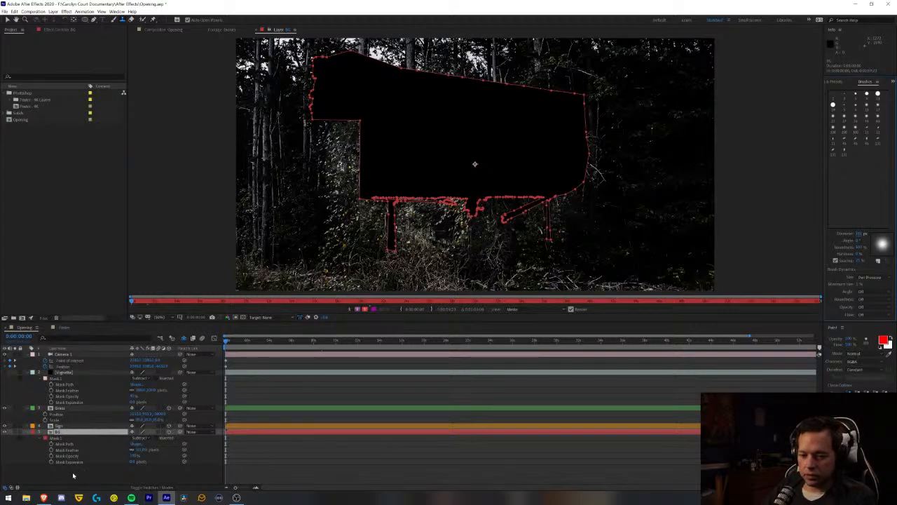
left_click(361, 232, "alt")
mouse_move(379, 238)
left_mouse_down()
mouse_move(396, 237)
mouse_move(379, 250)
left_mouse_up()
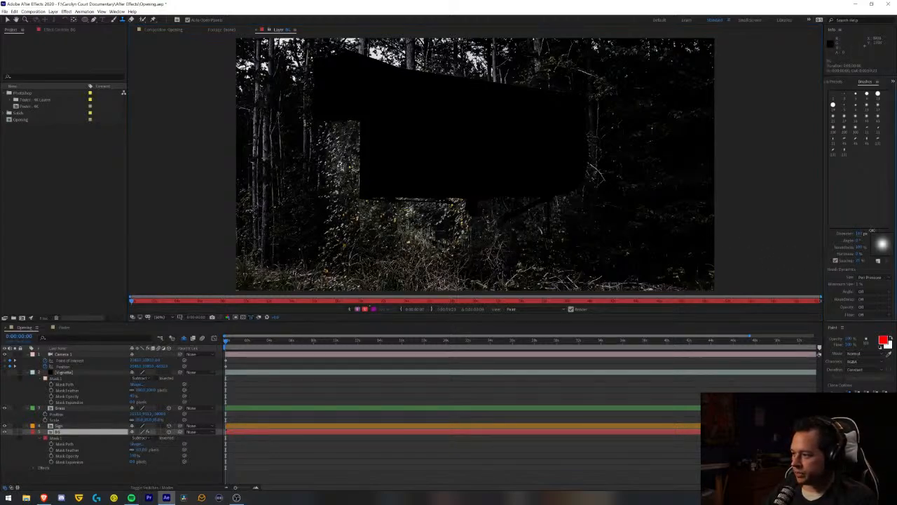
- Clone foliage over the thin dark gaps under the sign cutout, between its lower-left edge and the central bracket
key("z")
left_click(469, 219)
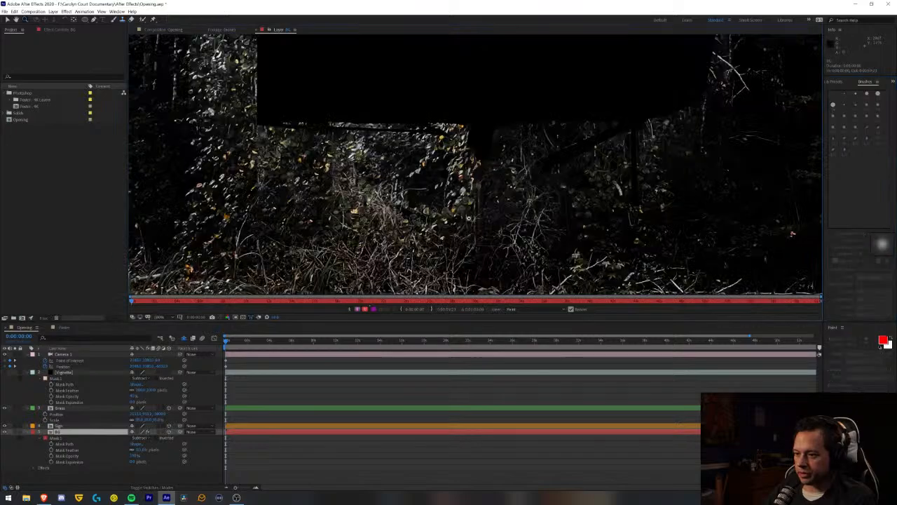
left_click(488, 146)
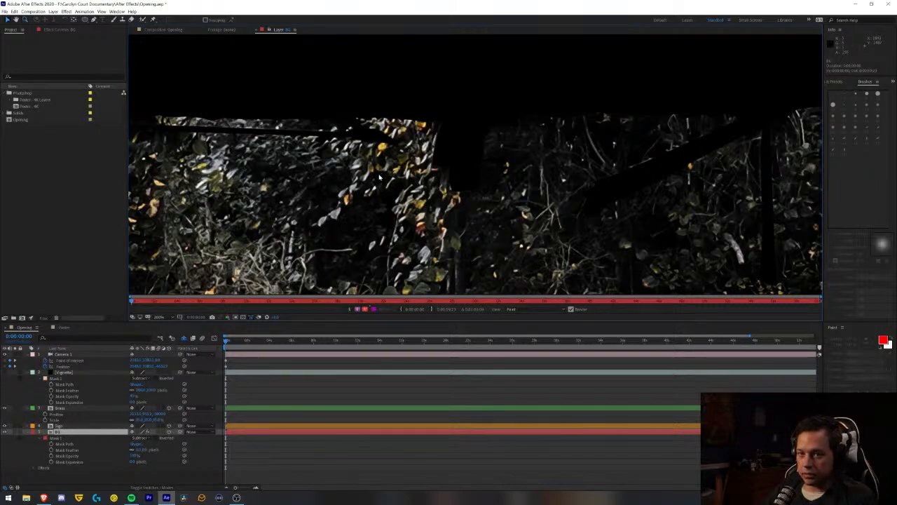
key("ctrl+b")
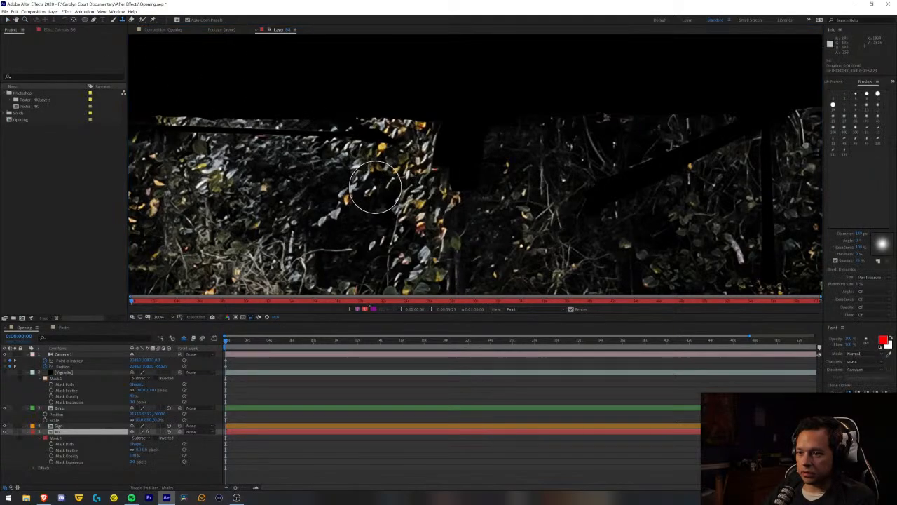
left_click_drag(853, 233, 851, 233)
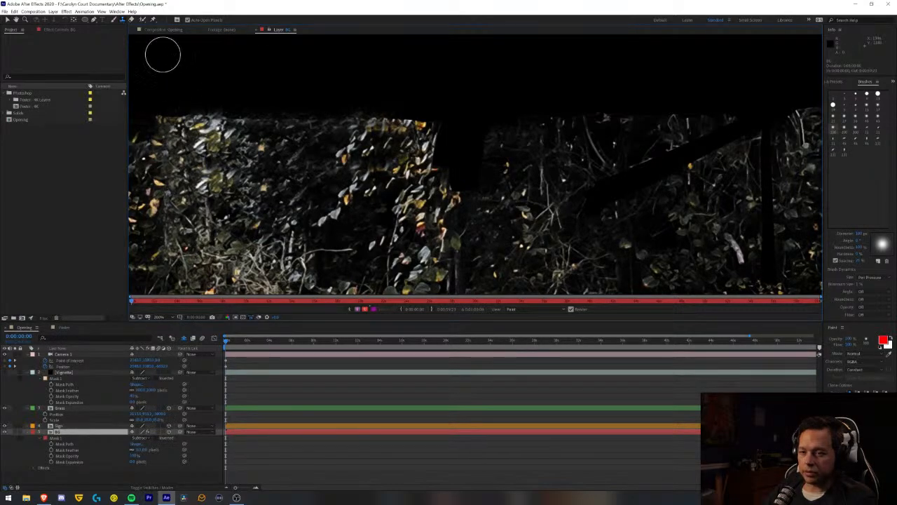
- Clone foliage along the lower-left edge of the sign cutout, adjusting the Clone Stamp brush diameter
key("space")
left_click_drag(248, 163, 558, 180)
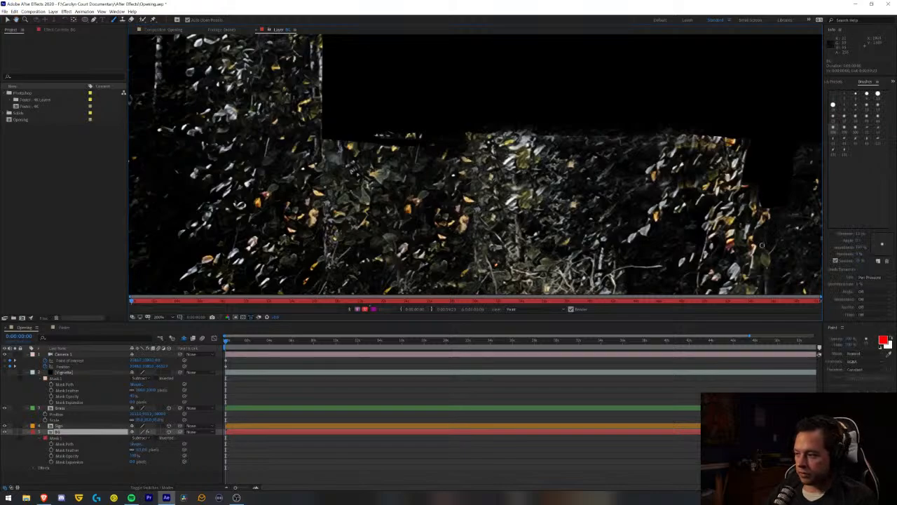
left_click_drag(857, 232, 867, 231)
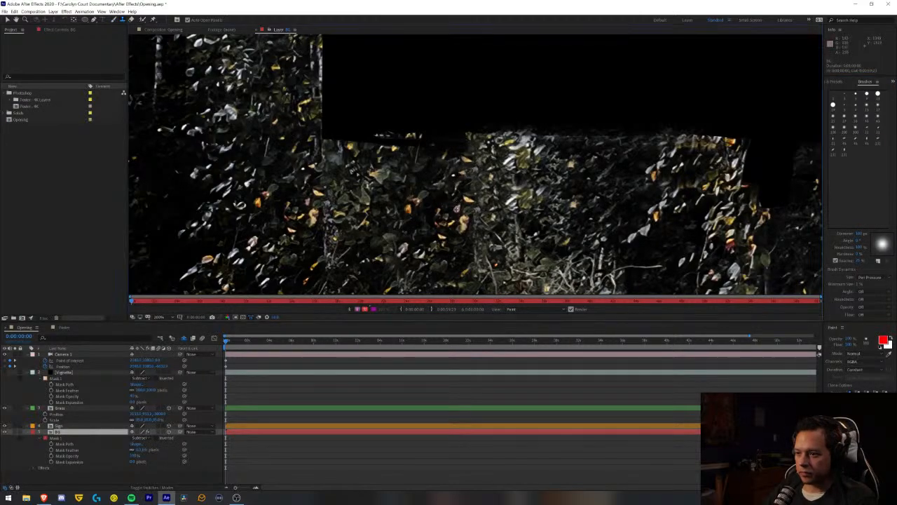
mouse_move(448, 154)
left_mouse_down()
mouse_move(469, 151)
mouse_move(310, 150)
mouse_move(658, 176)
mouse_move(759, 175)
mouse_move(749, 174)
mouse_move(775, 179)
mouse_move(747, 181)
left_mouse_up()
- Clone foliage over the cutouts of the central bracket, the diagonal brace and the right post beneath the sign
key("space")
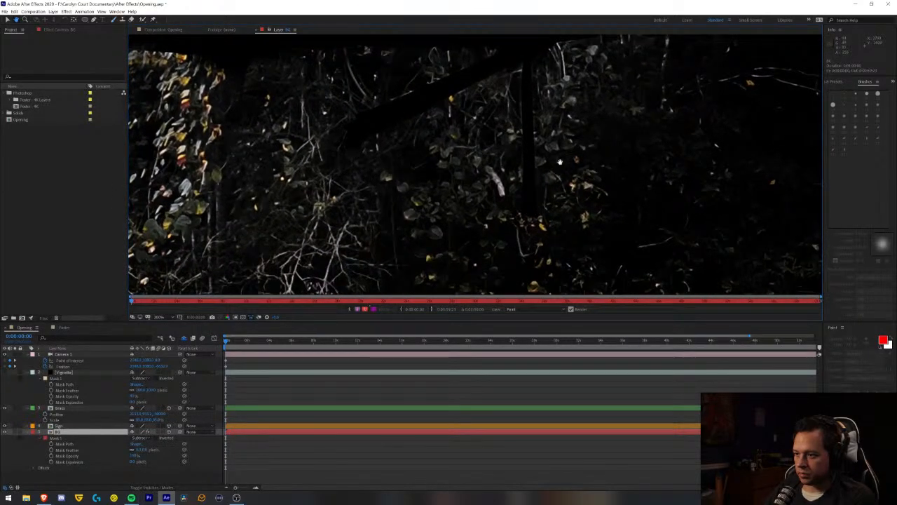
key("ctrl+b")
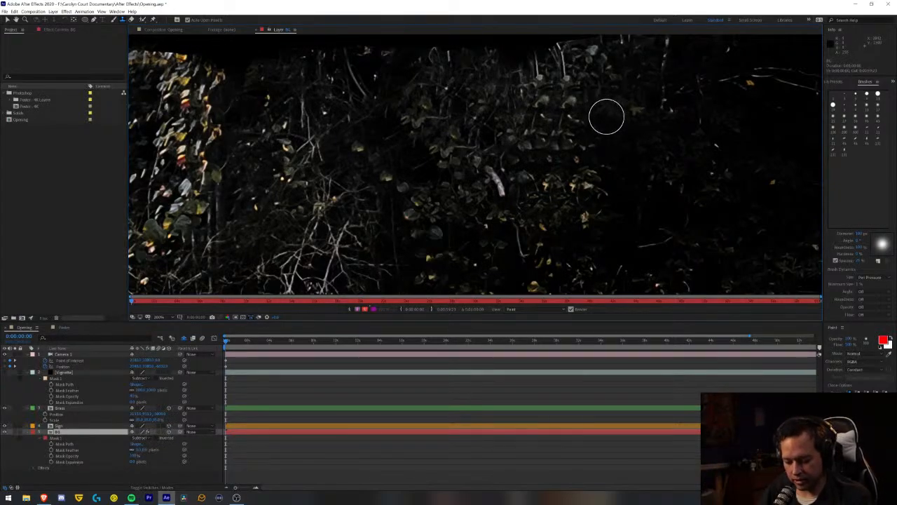
- Clone foliage inward from the left edge and lower-left corner of the large sign cutout
left_click(576, 110, "alt")
left_click(575, 110, "alt")
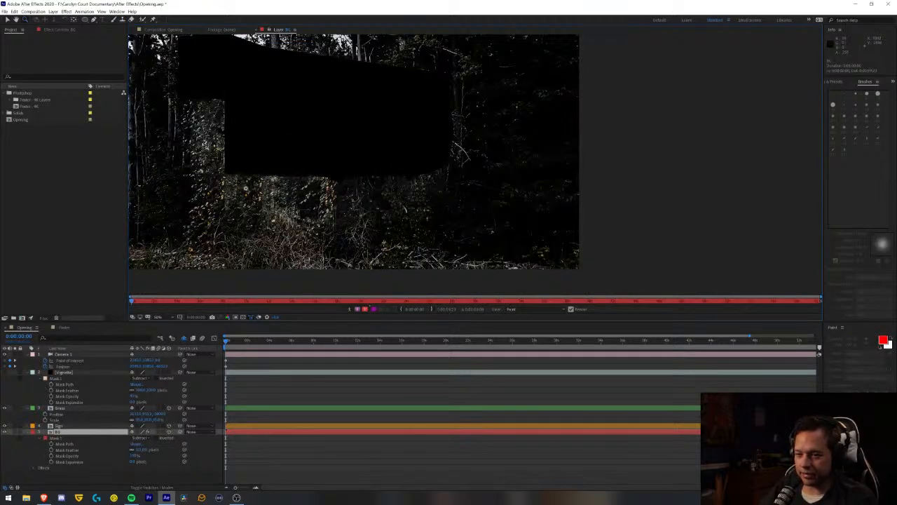
left_click(232, 178)
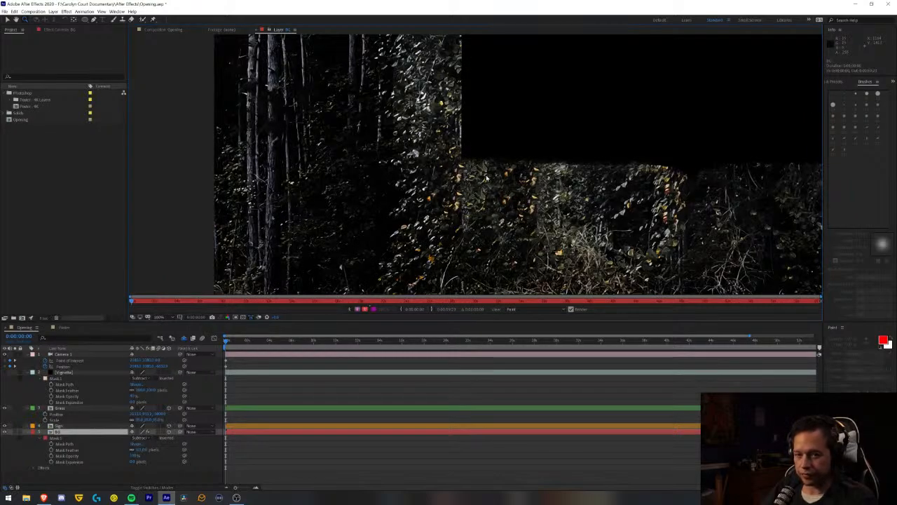
key("ctrl+b")
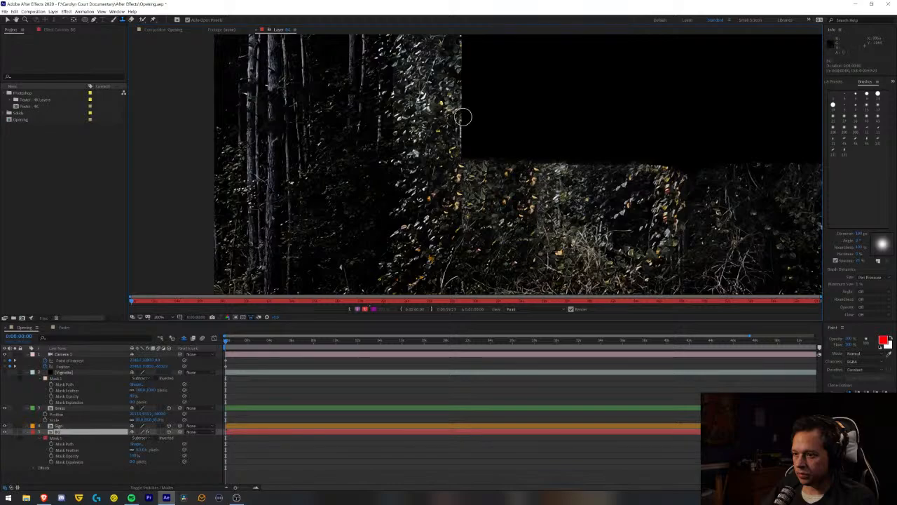
left_click_drag(463, 118, 466, 76)
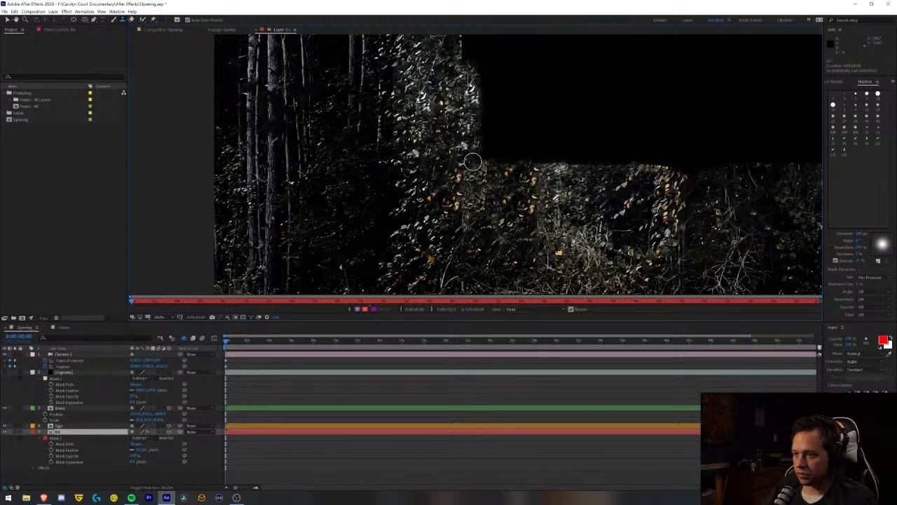
mouse_move(486, 149)
left_mouse_down()
mouse_move(485, 96)
mouse_move(494, 163)
mouse_move(497, 111)
mouse_move(501, 163)
mouse_move(508, 109)
mouse_move(516, 155)
mouse_move(517, 129)
left_mouse_up()
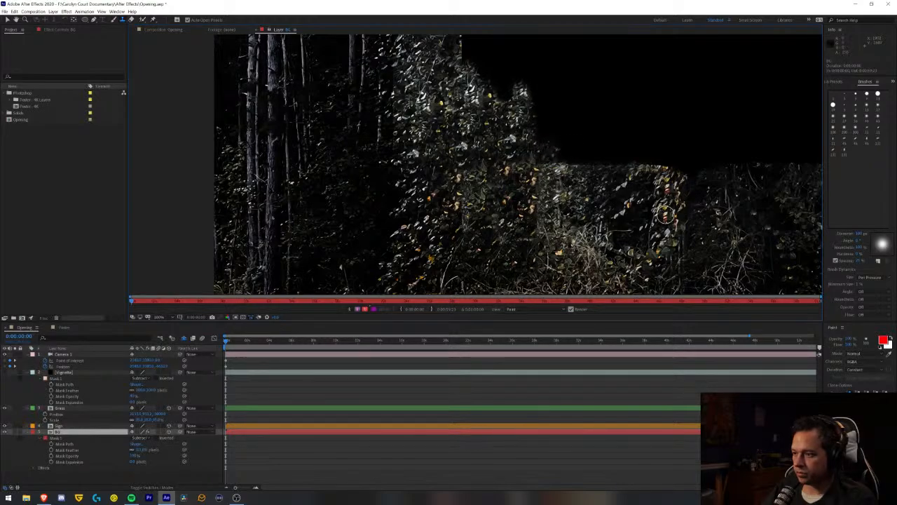
- Enlarge the Clone Stamp brush and extend the cloned foliage over more of the sign cutout's left part
left_click_drag(862, 235, 891, 229)
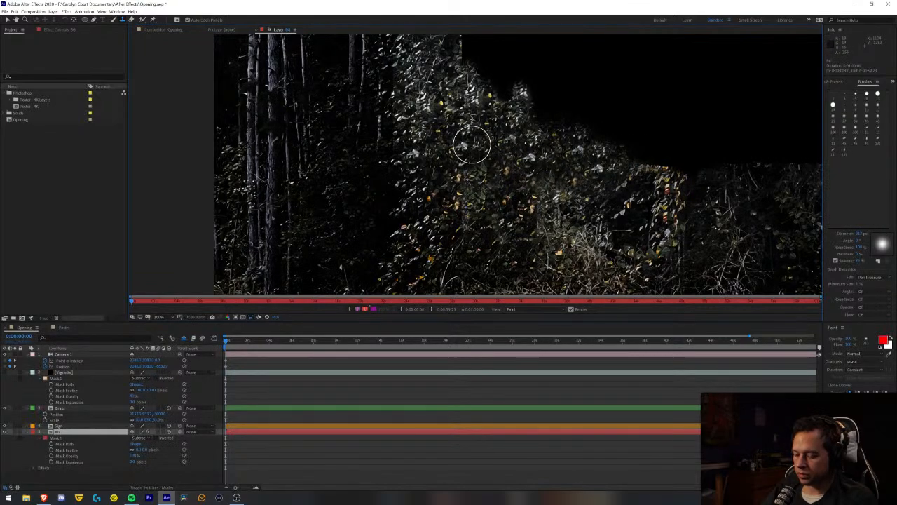
mouse_move(474, 139)
left_mouse_down()
mouse_move(503, 245)
mouse_move(490, 92)
mouse_move(467, 128)
left_mouse_up()
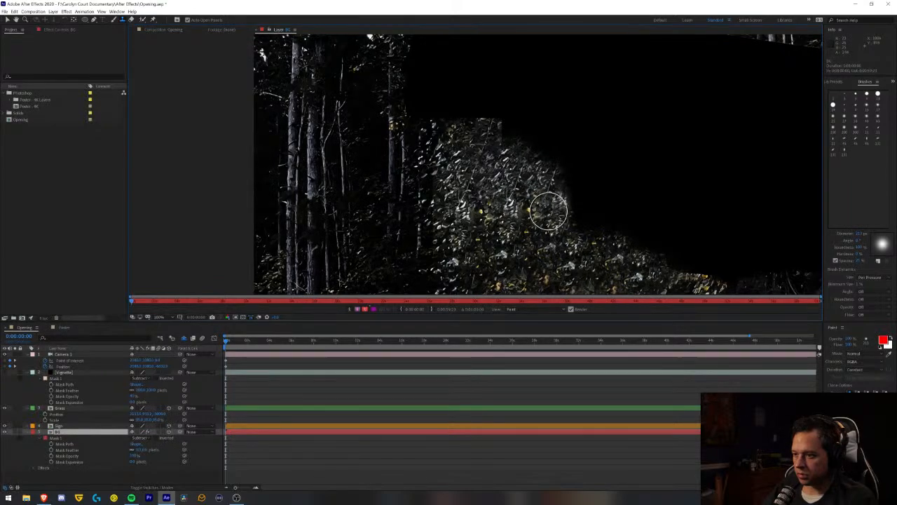
mouse_move(577, 223)
left_mouse_down()
mouse_move(589, 186)
mouse_move(577, 186)
mouse_move(603, 218)
left_mouse_up()
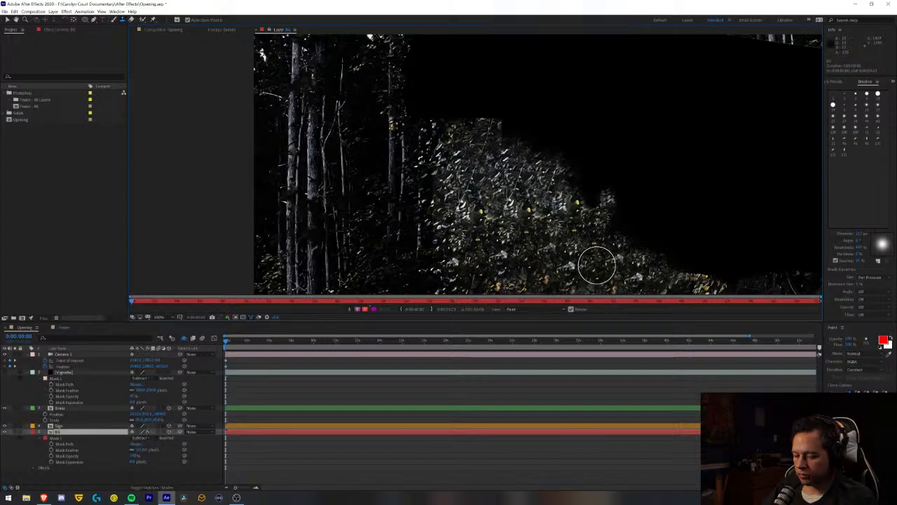
- Clone foliage across the lower middle of the sign cutout toward its lower-right corner
key("space")
mouse_move(612, 259)
left_mouse_down()
mouse_move(441, 140)
mouse_move(384, 126)
mouse_move(384, 135)
left_mouse_up()
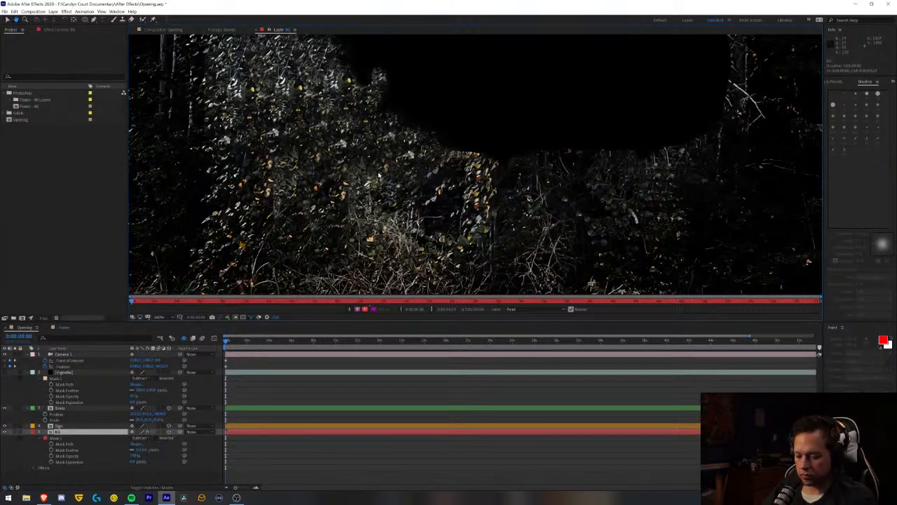
key("ctrl+b")
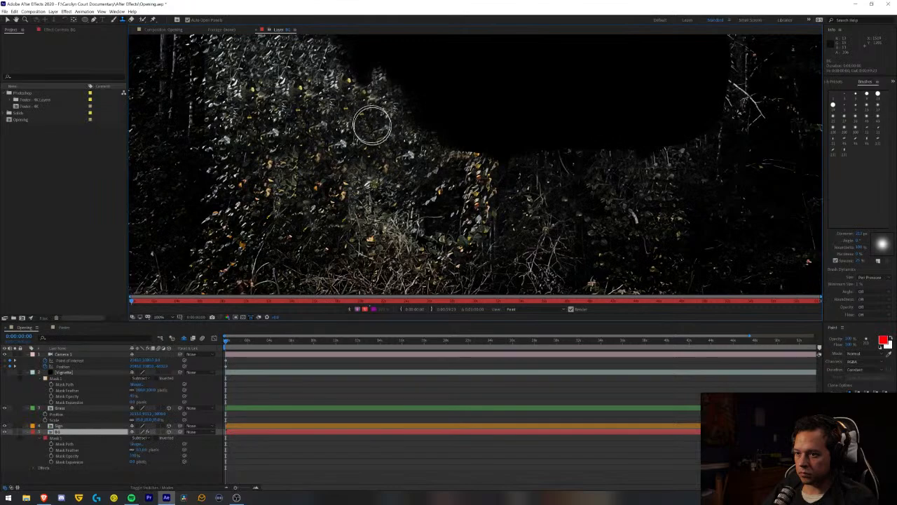
mouse_move(358, 88)
left_mouse_down()
mouse_move(370, 127)
mouse_move(383, 96)
mouse_move(403, 135)
mouse_move(410, 93)
mouse_move(420, 147)
mouse_move(427, 107)
mouse_move(434, 153)
mouse_move(442, 97)
mouse_move(450, 152)
mouse_move(455, 117)
mouse_move(430, 117)
mouse_move(452, 121)
mouse_move(463, 138)
mouse_move(460, 111)
mouse_move(474, 149)
mouse_move(490, 134)
mouse_move(527, 141)
mouse_move(468, 143)
mouse_move(546, 132)
mouse_move(483, 130)
mouse_move(559, 126)
mouse_move(493, 128)
mouse_move(599, 142)
mouse_move(570, 147)
mouse_move(570, 170)
mouse_move(595, 172)
mouse_move(568, 181)
left_mouse_up()
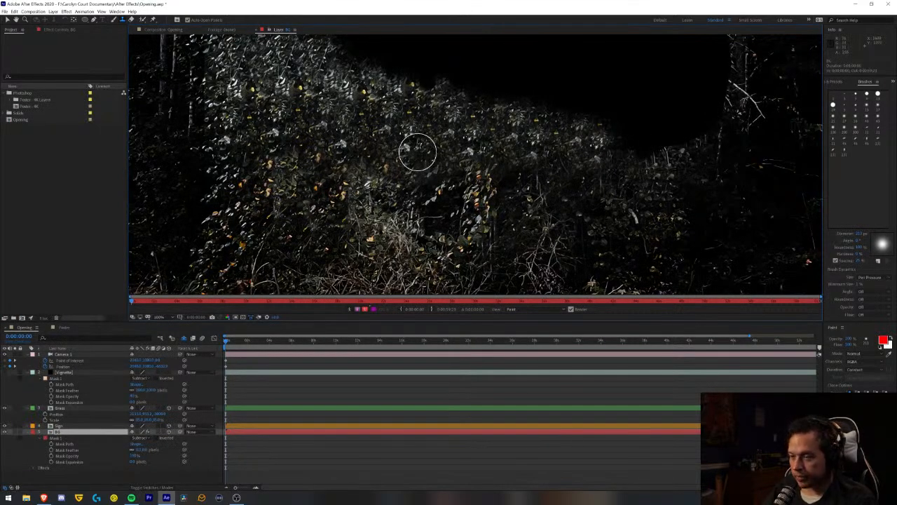
- Clone foliage upward over the lower middle and lower right of the BG layer's sign cutout
key("v")
key("space")
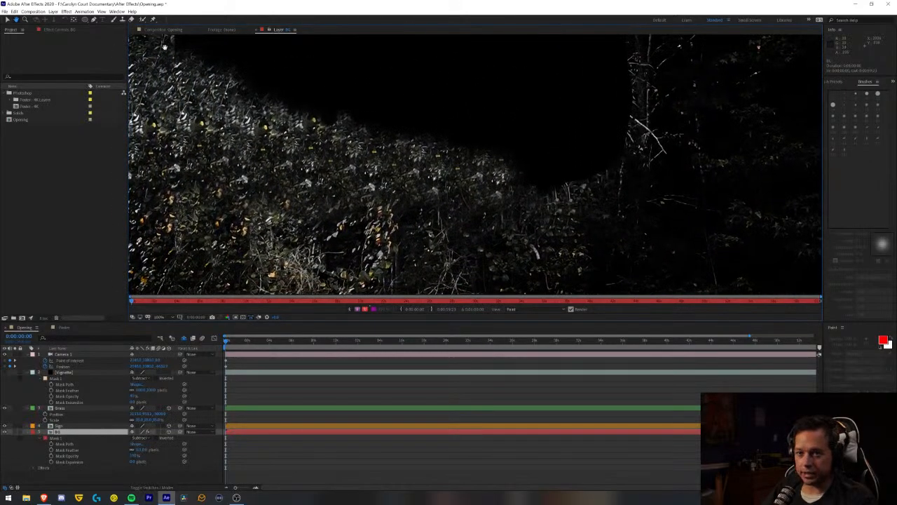
left_click(122, 20)
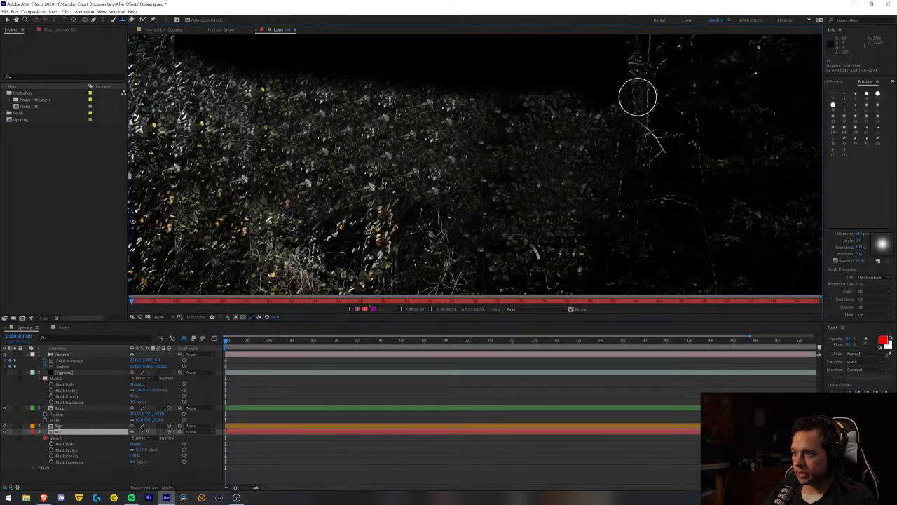
- Clone dark trees and foliage inward along the right edge of the sign cutout, up to its upper-right corner
key("space")
mouse_move(659, 90)
left_mouse_down()
mouse_move(624, 190)
mouse_move(624, 159)
mouse_move(623, 169)
left_mouse_up()
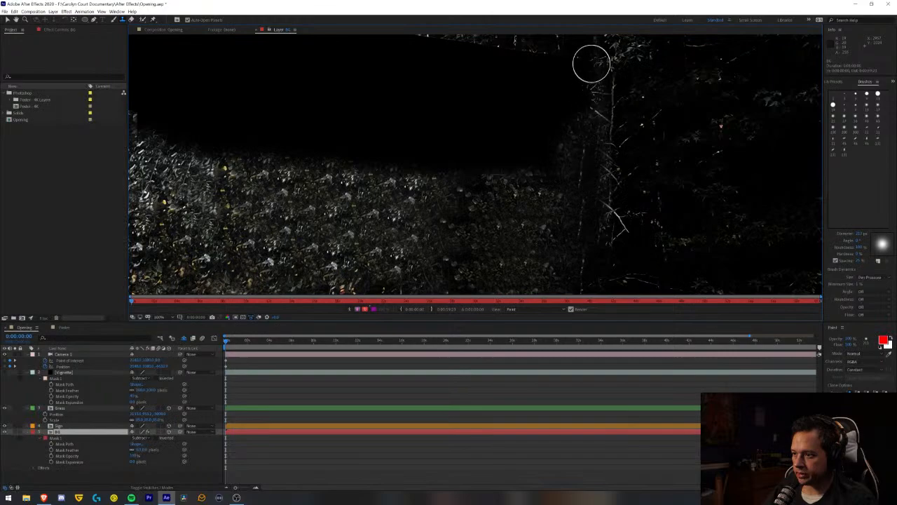
left_click_drag(593, 64, 592, 113)
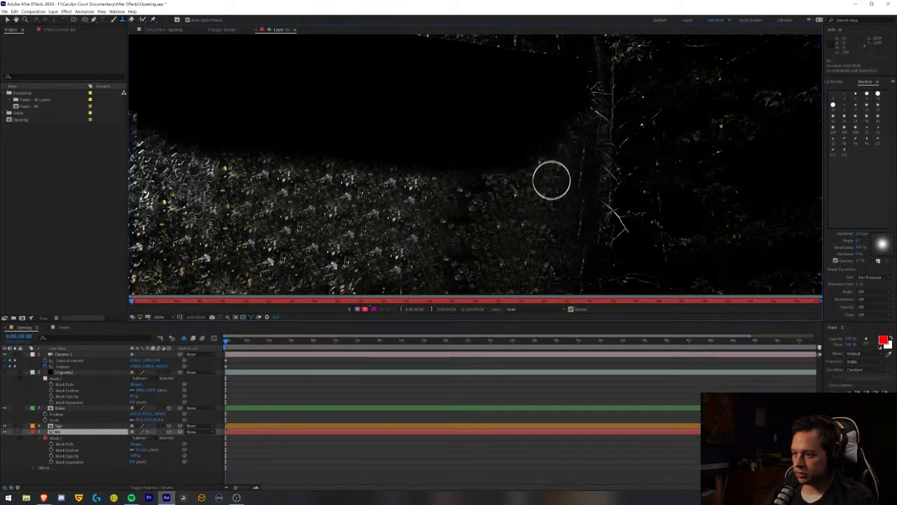
left_click(551, 225, "alt")
mouse_move(561, 137)
left_mouse_down()
mouse_move(561, 150)
mouse_move(575, 62)
left_mouse_up()
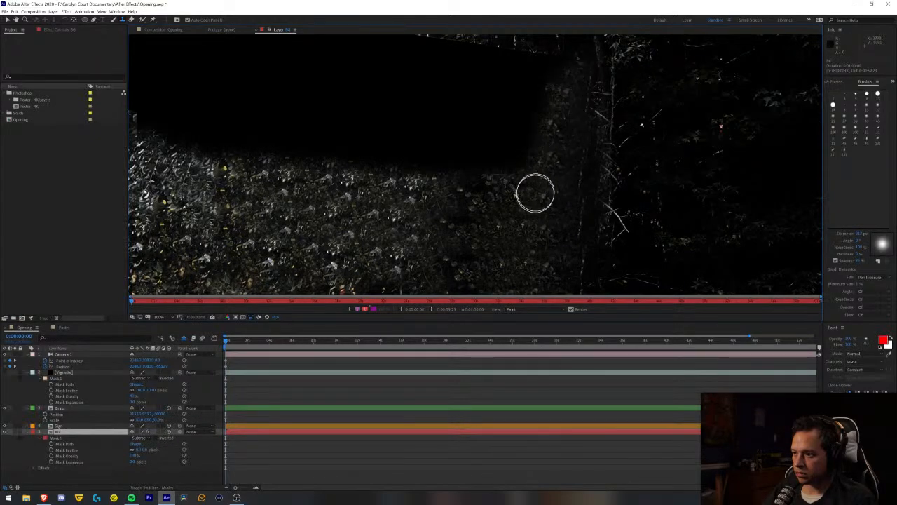
- Extend the cloned foliage from the lower-right corner across the cutout's right and middle parts, up toward its top edge
left_click_drag(521, 163, 530, 146)
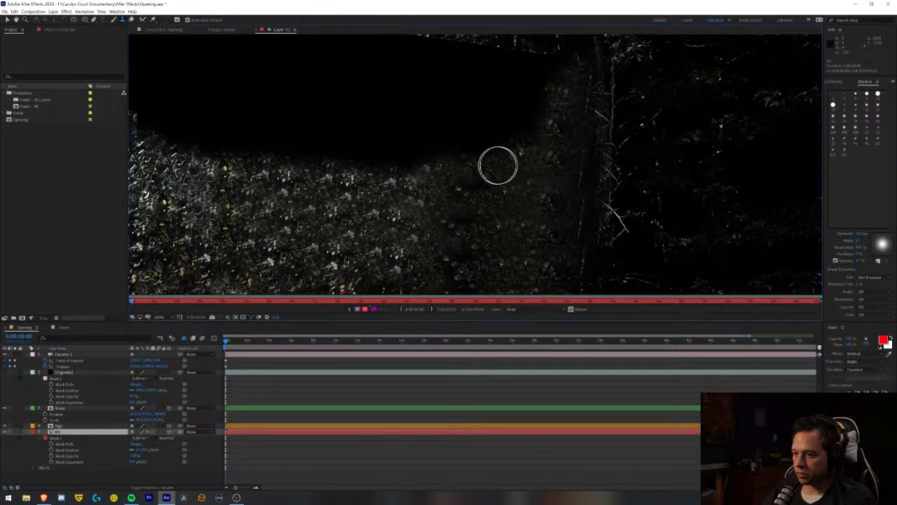
mouse_move(508, 147)
left_mouse_down()
mouse_move(476, 149)
mouse_move(543, 119)
mouse_move(557, 59)
mouse_move(541, 123)
mouse_move(535, 62)
mouse_move(494, 141)
mouse_move(514, 62)
mouse_move(512, 91)
mouse_move(528, 85)
mouse_move(535, 62)
mouse_move(528, 140)
mouse_move(473, 188)
mouse_move(471, 117)
mouse_move(441, 164)
mouse_move(442, 120)
mouse_move(417, 182)
mouse_move(407, 123)
mouse_move(390, 184)
mouse_move(374, 123)
mouse_move(350, 170)
mouse_move(339, 113)
mouse_move(322, 162)
mouse_move(304, 111)
mouse_move(274, 173)
mouse_move(267, 115)
mouse_move(240, 164)
mouse_move(222, 110)
mouse_move(205, 145)
mouse_move(196, 95)
mouse_move(174, 145)
mouse_move(161, 93)
mouse_move(152, 118)
mouse_move(199, 86)
mouse_move(220, 117)
mouse_move(233, 70)
mouse_move(260, 115)
mouse_move(268, 77)
mouse_move(271, 115)
mouse_move(269, 93)
mouse_move(328, 91)
mouse_move(261, 86)
mouse_move(370, 86)
mouse_move(476, 101)
mouse_move(409, 74)
mouse_move(546, 66)
mouse_move(346, 50)
mouse_move(296, 60)
mouse_move(288, 77)
mouse_move(263, 85)
left_mouse_up()
left_click_drag(297, 111, 588, 204)
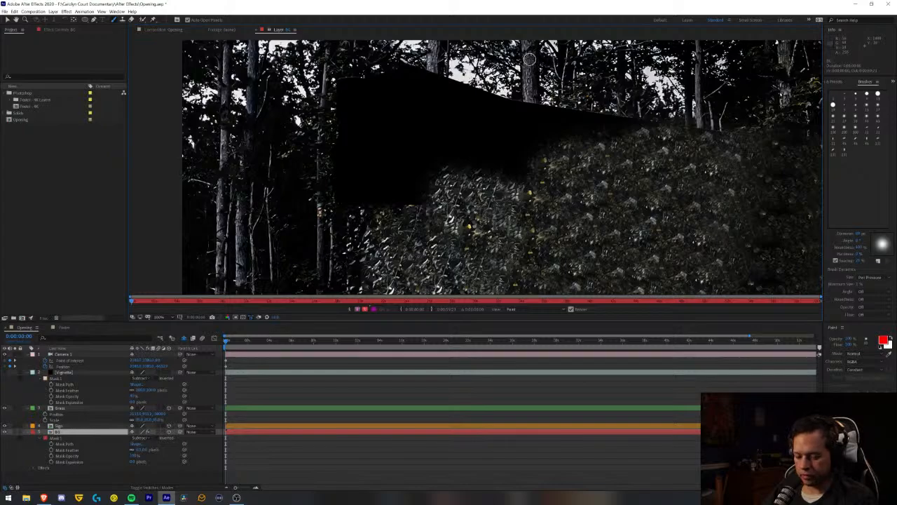
mouse_move(540, 125)
left_mouse_down()
mouse_move(533, 106)
mouse_move(539, 116)
mouse_move(730, 138)
left_mouse_up()
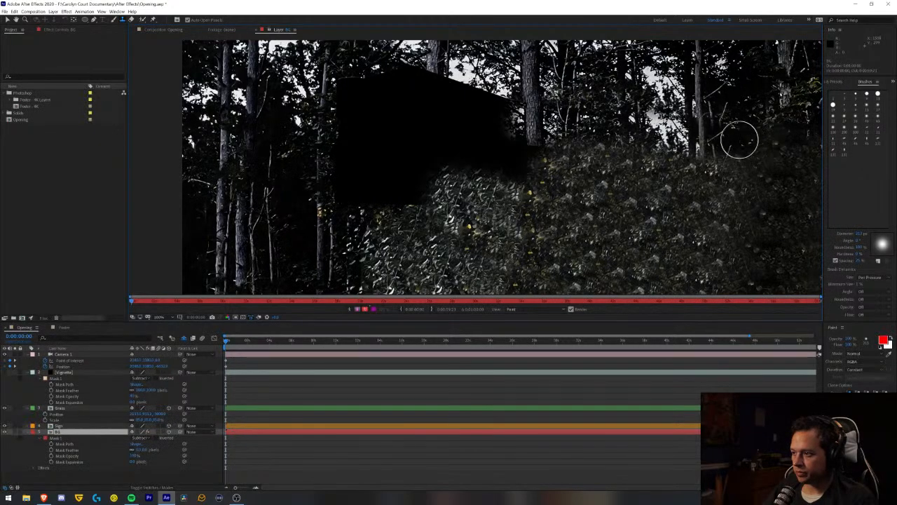
mouse_move(486, 104)
left_mouse_down()
mouse_move(417, 77)
mouse_move(479, 86)
mouse_move(489, 123)
mouse_move(520, 130)
left_mouse_up()
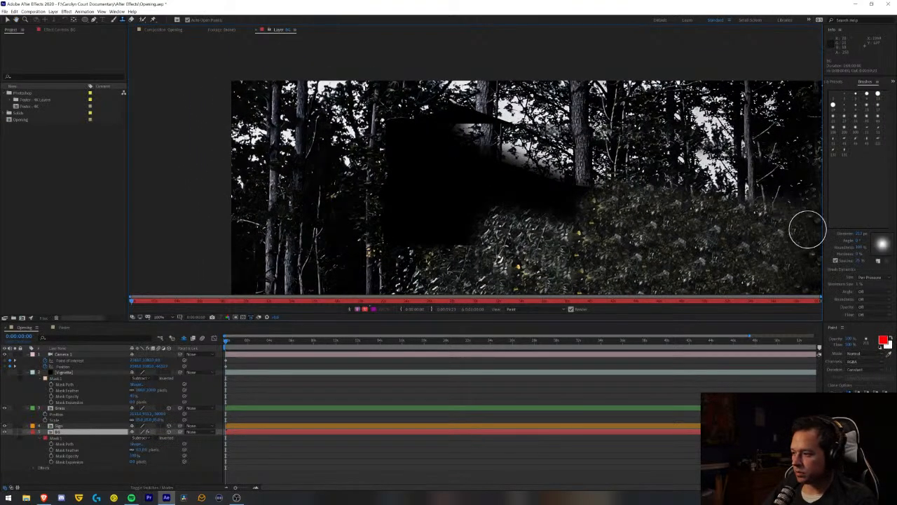
left_click_drag(856, 237, 837, 233)
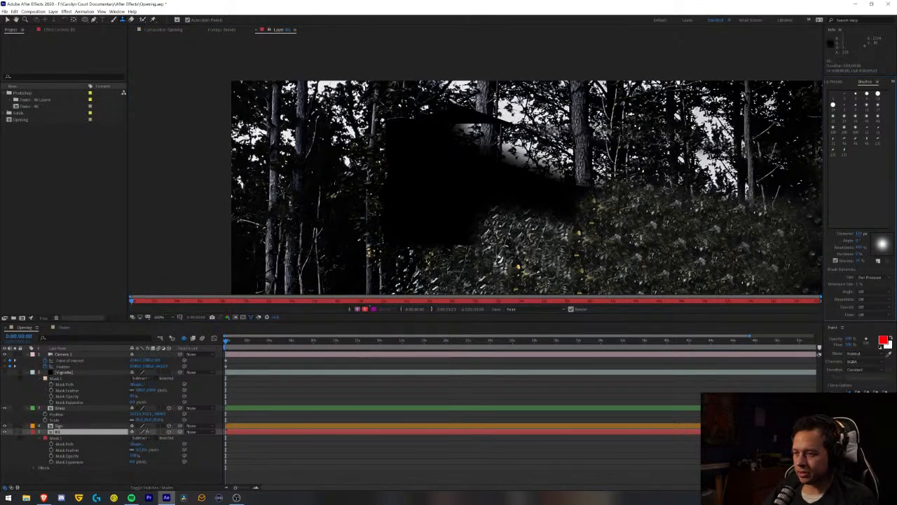
left_click(520, 105, "alt")
mouse_move(521, 124)
left_mouse_down()
mouse_move(468, 116)
mouse_move(488, 121)
left_mouse_up()
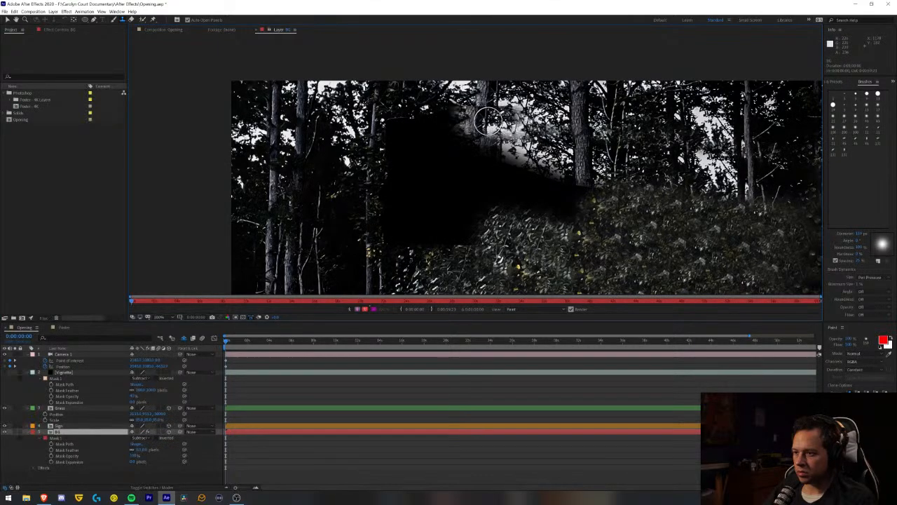
key("ctrl+z")
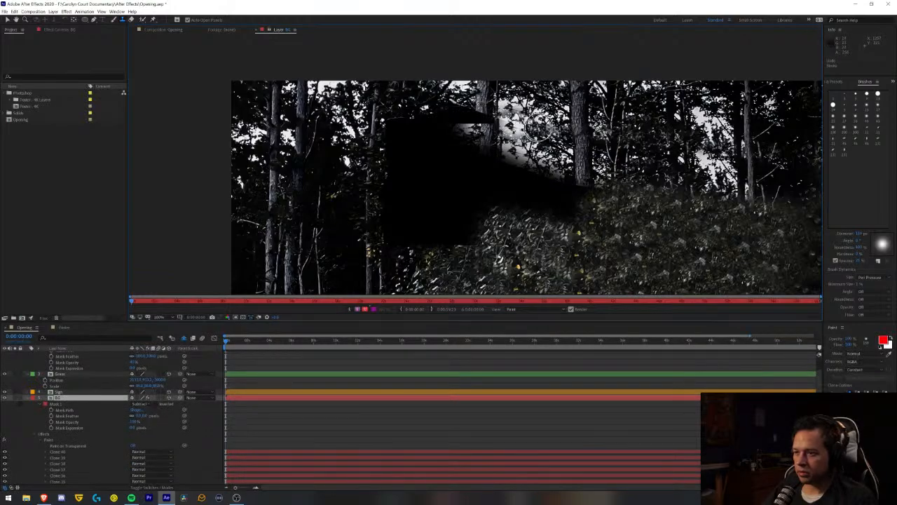
key("ctrl+z")
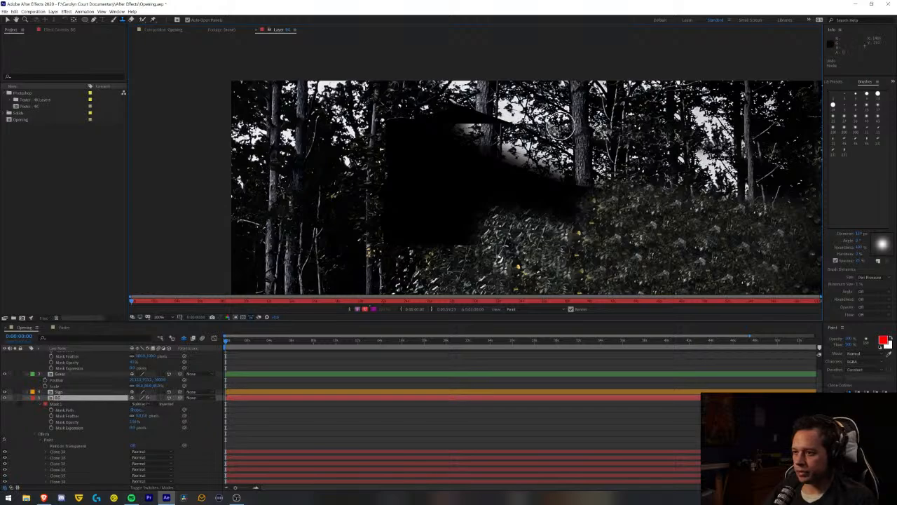
key("ctrl+z")
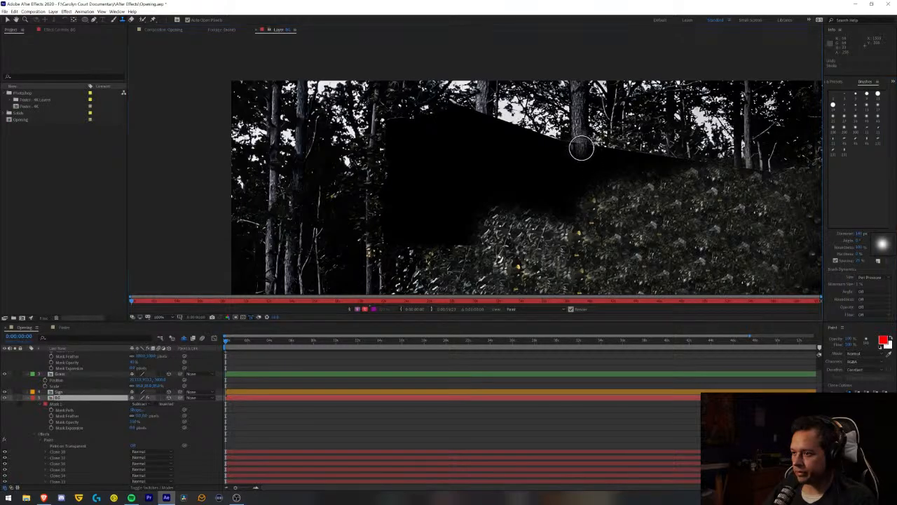
- Clone tree trunks and branches down over the cutout's sloping top edge, reducing the brush diameter toward the left end
mouse_move(581, 149)
left_mouse_down()
mouse_move(571, 145)
mouse_move(597, 145)
mouse_move(515, 137)
mouse_move(544, 129)
left_mouse_up()
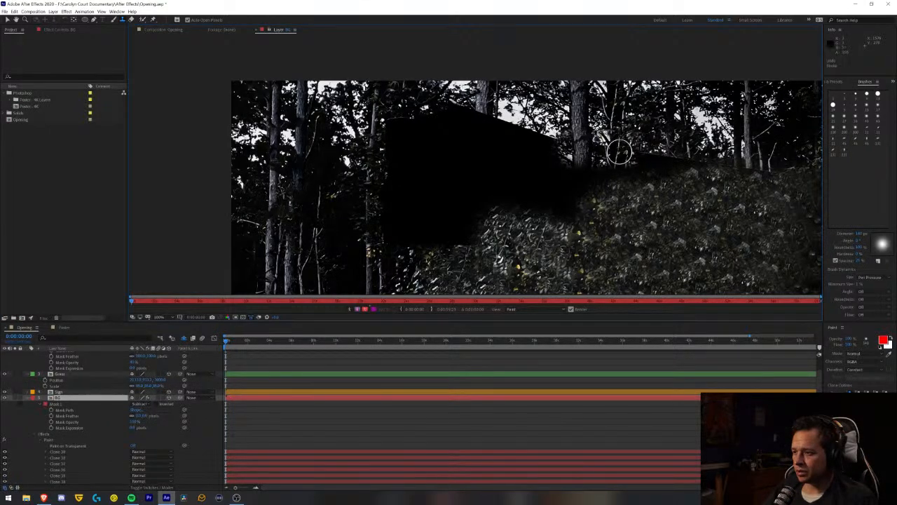
left_click_drag(691, 160, 759, 179)
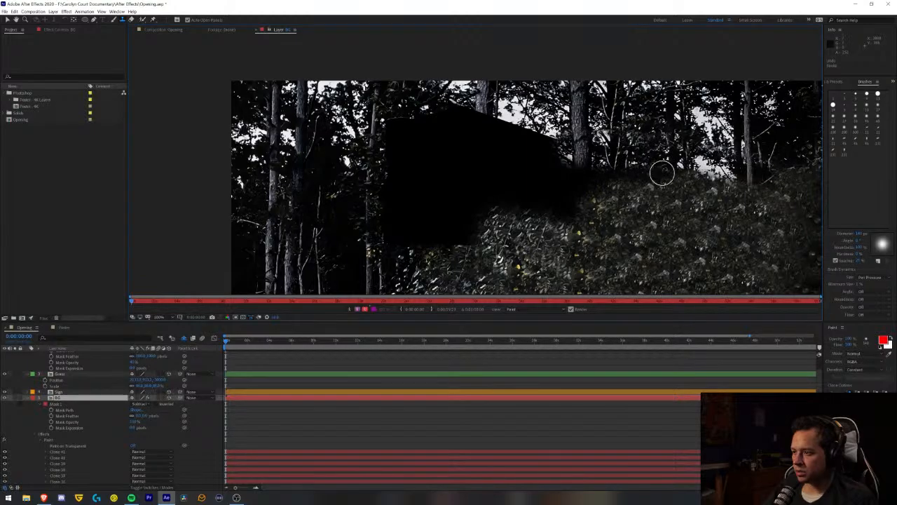
left_click_drag(661, 173, 612, 171)
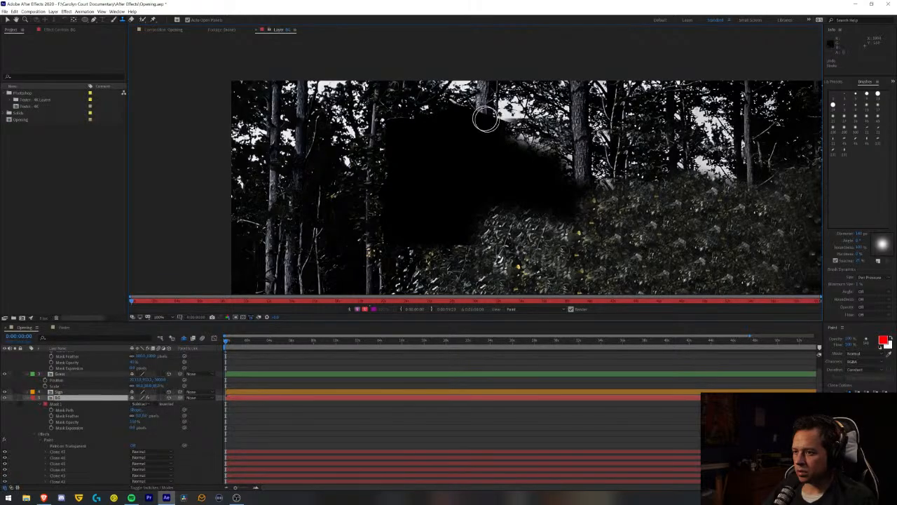
left_click_drag(859, 234, 855, 234)
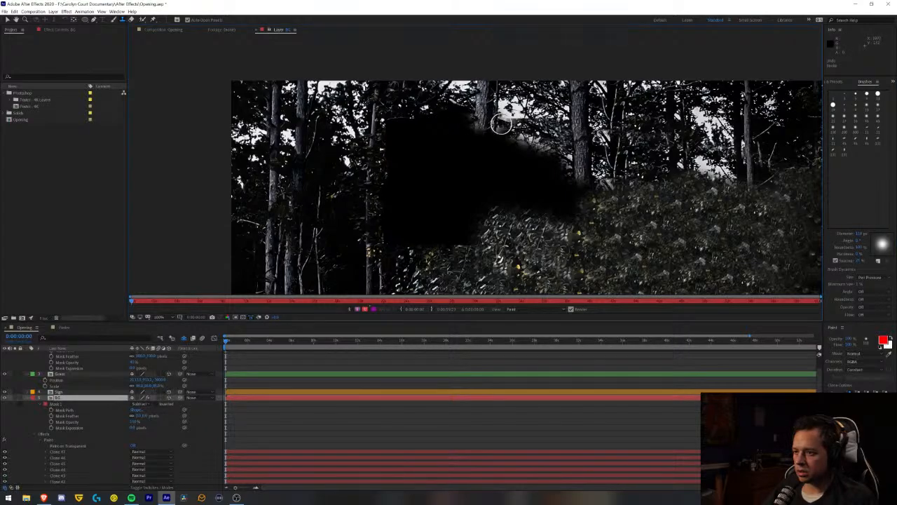
left_click_drag(501, 124, 545, 128)
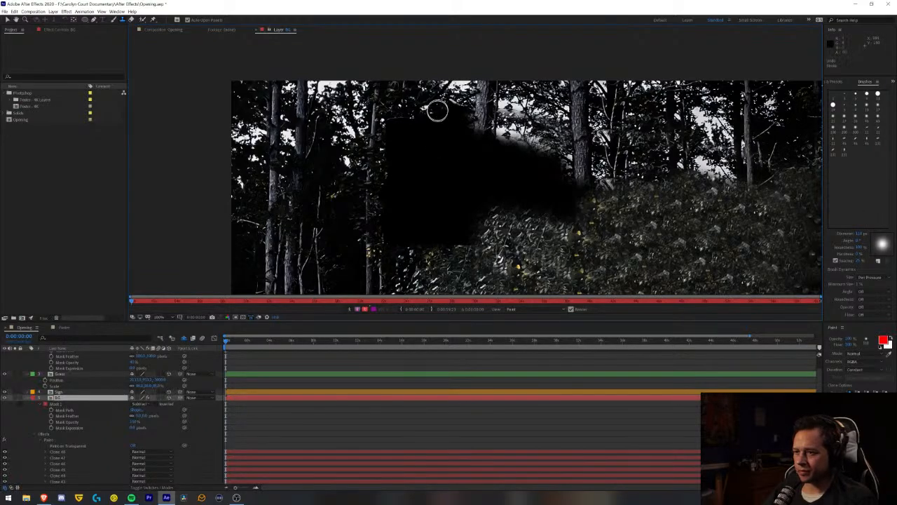
- Clone branches and leaves over the cutout's upper-left corner and downward across its upper part
key("z")
left_click(459, 96)
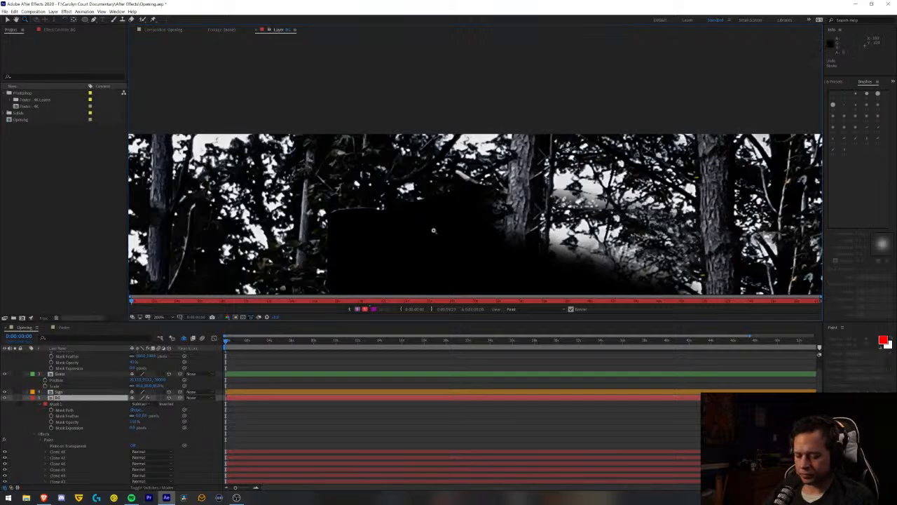
key("ctrl+b")
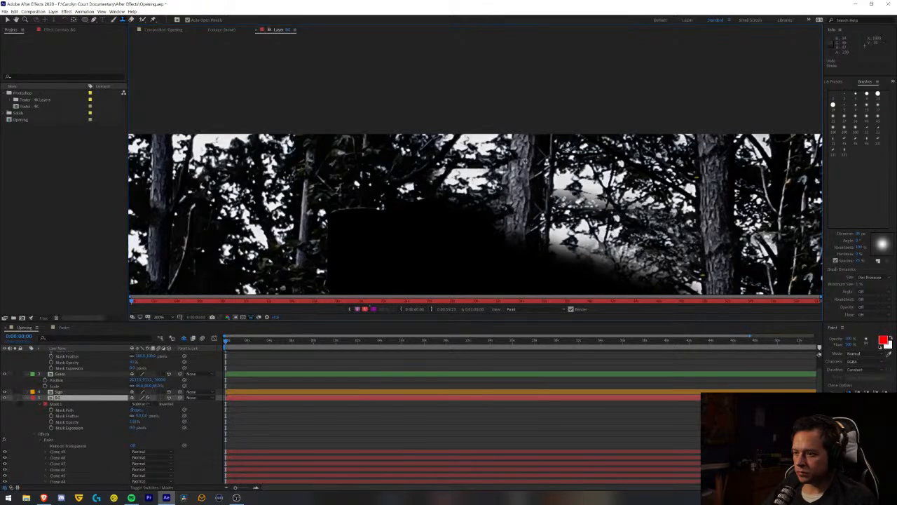
left_click_drag(534, 227, 317, 226)
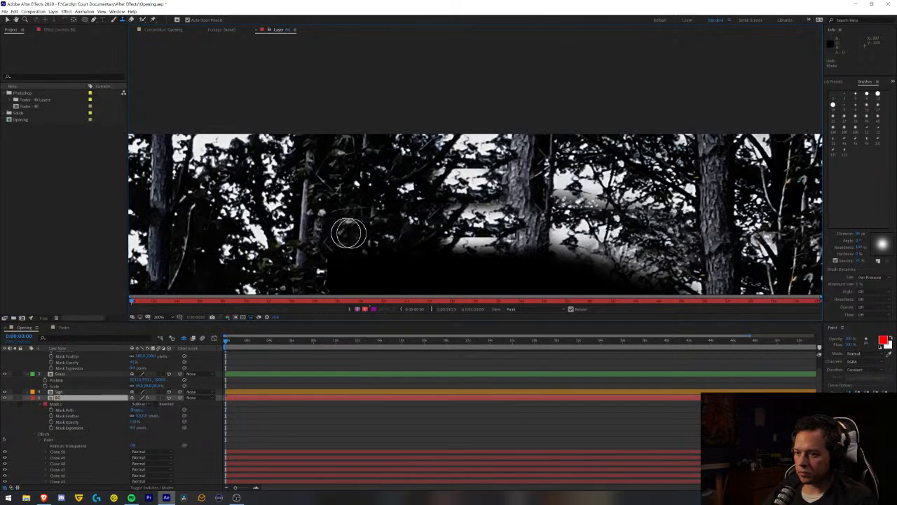
mouse_move(479, 243)
left_mouse_down()
mouse_move(330, 262)
mouse_move(590, 261)
mouse_move(467, 251)
mouse_move(592, 247)
mouse_move(654, 251)
mouse_move(594, 256)
mouse_move(705, 260)
mouse_move(675, 262)
left_mouse_up()
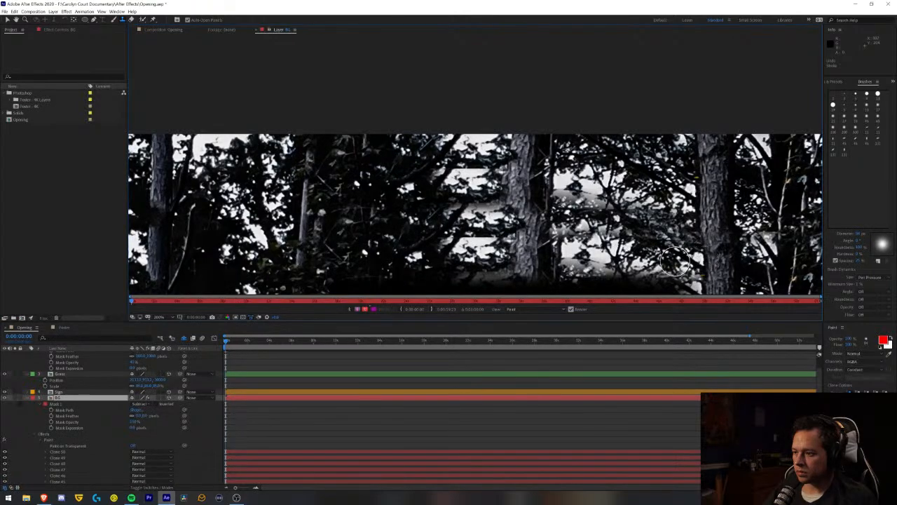
- Extend the central tree trunk and the branches beside it downward with small Clone Stamp touch-ups
left_click(573, 238)
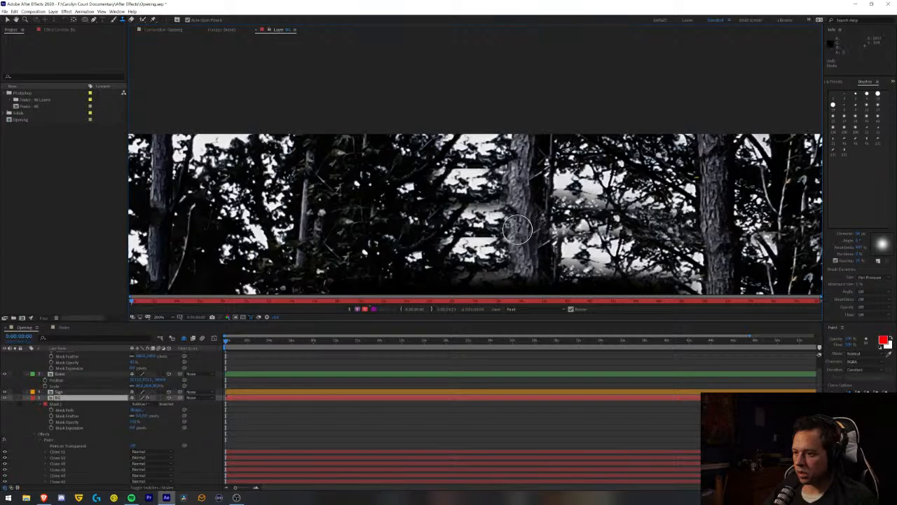
left_click(525, 280)
left_click(524, 269)
left_click(520, 274)
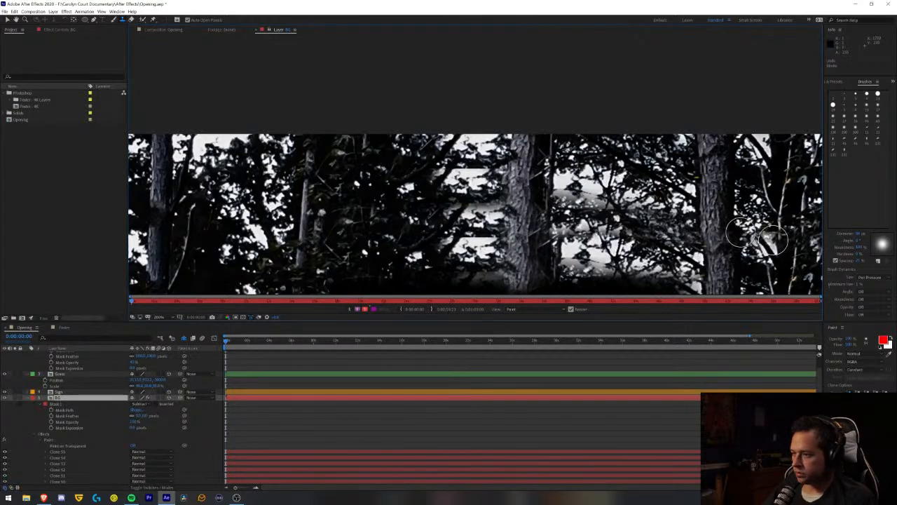
- Clone the central trunk and surrounding trees down over the remaining black cutout areas until they meet the foliage
scroll(484, 201, "down", 3)
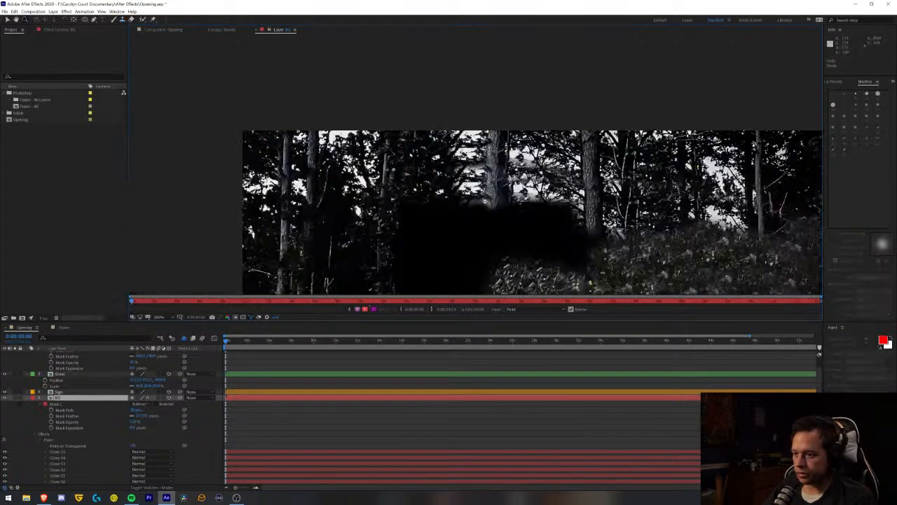
scroll(527, 192, "down", 2)
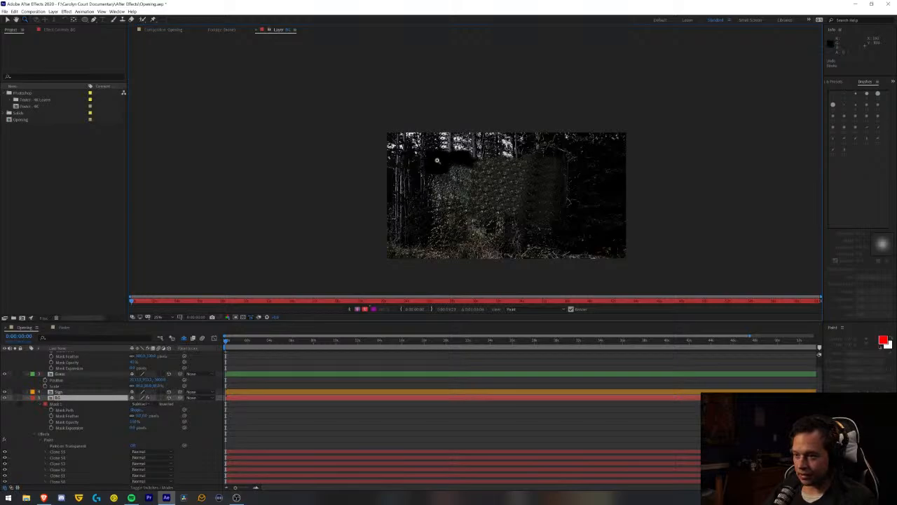
scroll(436, 161, "up", 2)
scroll(474, 161, "up", 2)
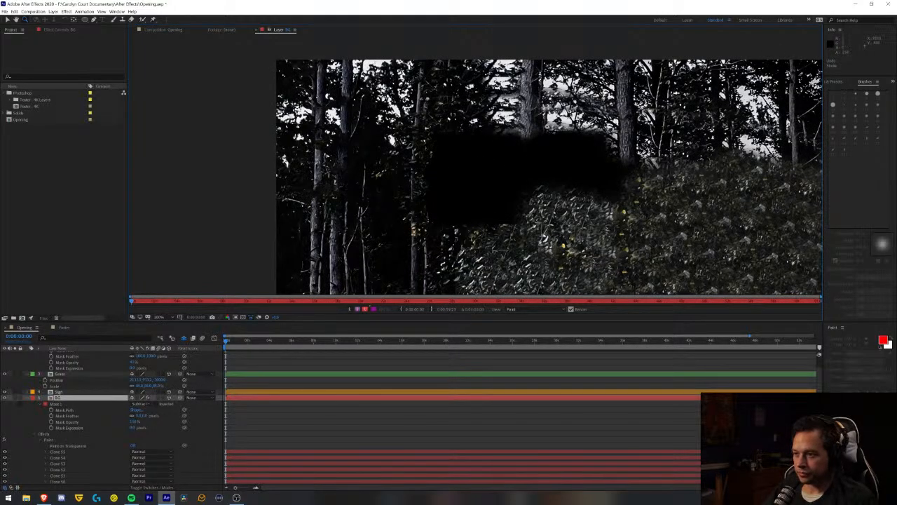
key("ctrl+b")
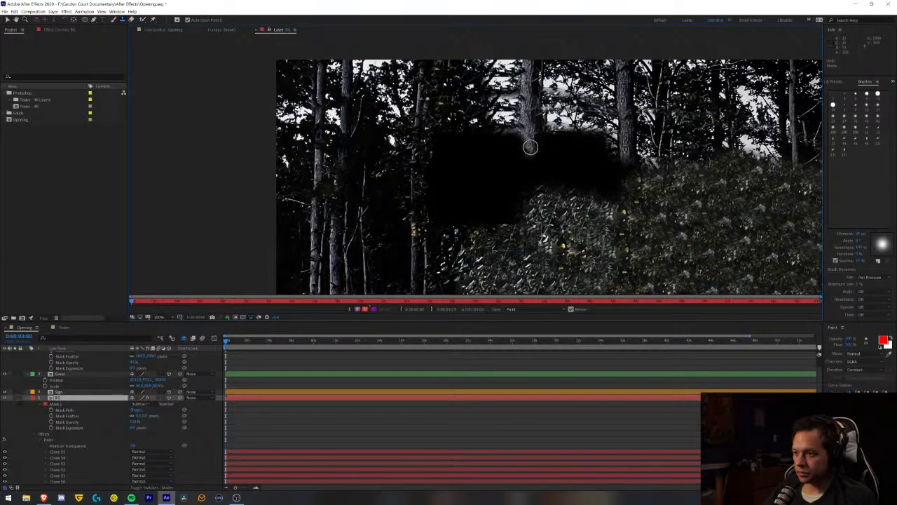
mouse_move(537, 170)
left_mouse_down()
mouse_move(529, 126)
mouse_move(524, 165)
mouse_move(511, 131)
mouse_move(525, 197)
mouse_move(533, 171)
mouse_move(506, 124)
mouse_move(504, 150)
mouse_move(496, 118)
mouse_move(492, 154)
mouse_move(487, 124)
mouse_move(485, 156)
mouse_move(478, 132)
mouse_move(475, 144)
mouse_move(463, 135)
mouse_move(461, 151)
mouse_move(452, 126)
mouse_move(436, 149)
left_mouse_up()
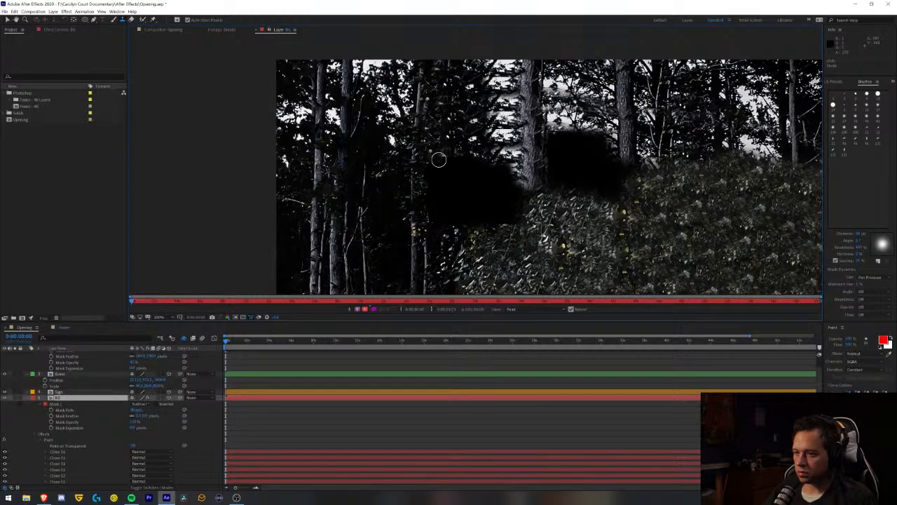
mouse_move(439, 183)
left_mouse_down()
mouse_move(458, 152)
mouse_move(465, 185)
mouse_move(471, 179)
mouse_move(476, 149)
mouse_move(485, 183)
mouse_move(495, 159)
mouse_move(520, 199)
mouse_move(523, 182)
mouse_move(525, 204)
mouse_move(529, 187)
mouse_move(531, 209)
mouse_move(523, 219)
mouse_move(515, 191)
mouse_move(510, 218)
mouse_move(497, 188)
mouse_move(492, 212)
mouse_move(493, 182)
mouse_move(489, 205)
mouse_move(479, 187)
mouse_move(476, 205)
mouse_move(454, 196)
left_mouse_up()
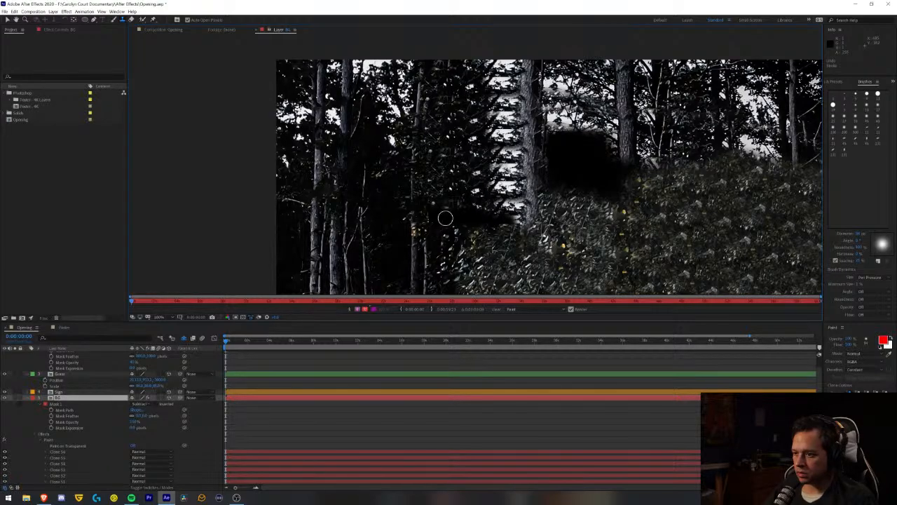
mouse_move(550, 126)
left_mouse_down()
mouse_move(551, 180)
mouse_move(559, 136)
mouse_move(570, 153)
mouse_move(575, 129)
mouse_move(580, 145)
mouse_move(588, 131)
mouse_move(597, 148)
mouse_move(600, 136)
mouse_move(614, 147)
mouse_move(618, 174)
mouse_move(629, 150)
mouse_move(632, 174)
mouse_move(637, 163)
mouse_move(616, 206)
mouse_move(607, 173)
mouse_move(603, 206)
mouse_move(598, 150)
mouse_move(589, 180)
mouse_move(594, 148)
mouse_move(559, 192)
mouse_move(544, 186)
mouse_move(579, 199)
mouse_move(592, 186)
mouse_move(601, 198)
mouse_move(608, 184)
mouse_move(608, 202)
mouse_move(514, 225)
mouse_move(618, 189)
mouse_move(565, 216)
mouse_move(501, 222)
mouse_move(510, 212)
mouse_move(495, 224)
mouse_move(478, 221)
mouse_move(481, 208)
mouse_move(481, 218)
mouse_move(491, 213)
mouse_move(468, 206)
mouse_move(433, 249)
left_mouse_up()
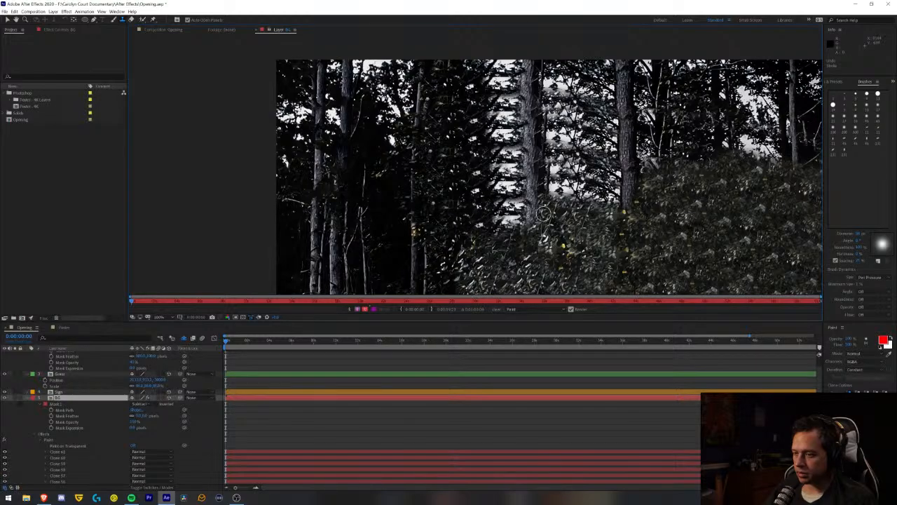
- Examine the cloned trees and foliage on the BG layer, both as a whole and close up around the central trunk
scroll(615, 198, "down", 2)
scroll(587, 210, "down", 2)
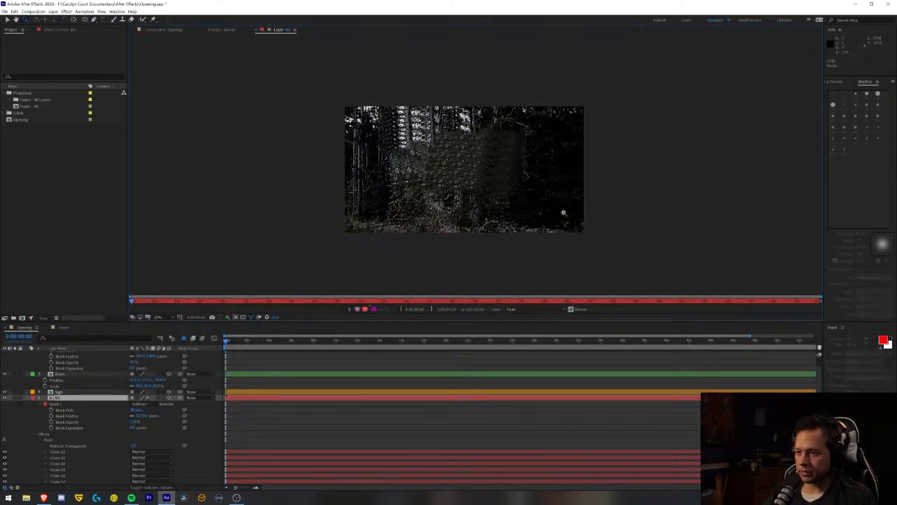
scroll(409, 137, "up", 3)
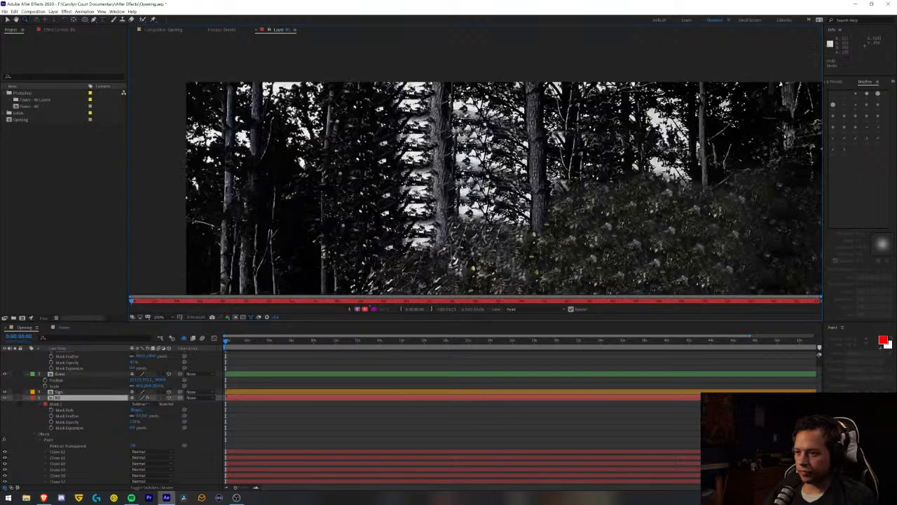
scroll(448, 167, "up", 3)
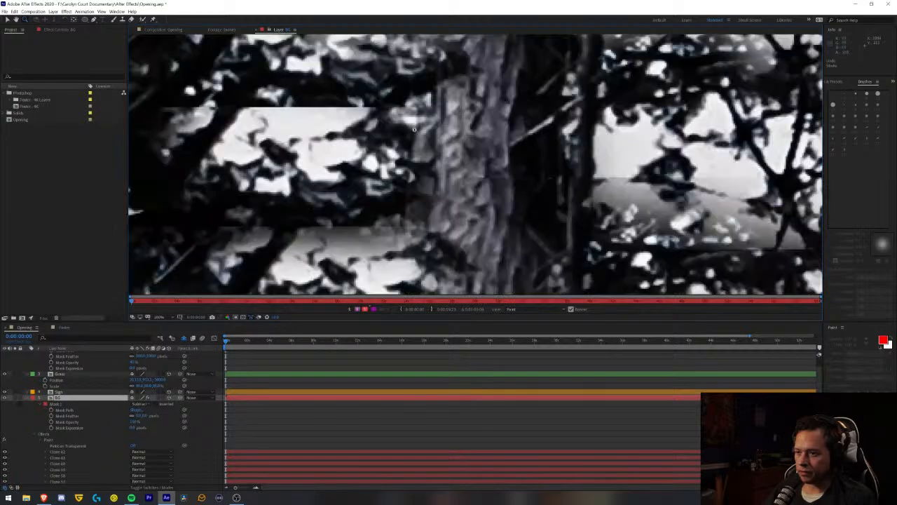
scroll(355, 141, "down", 3)
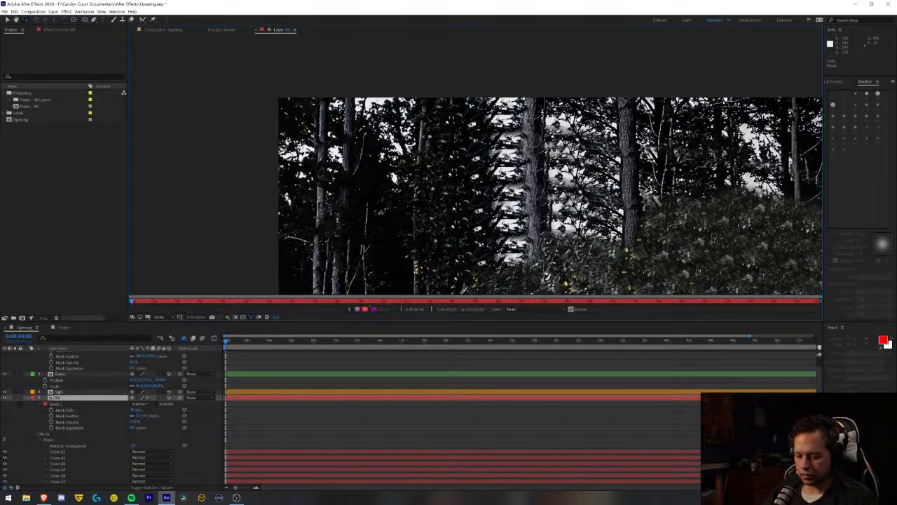
key("ctrl+b")
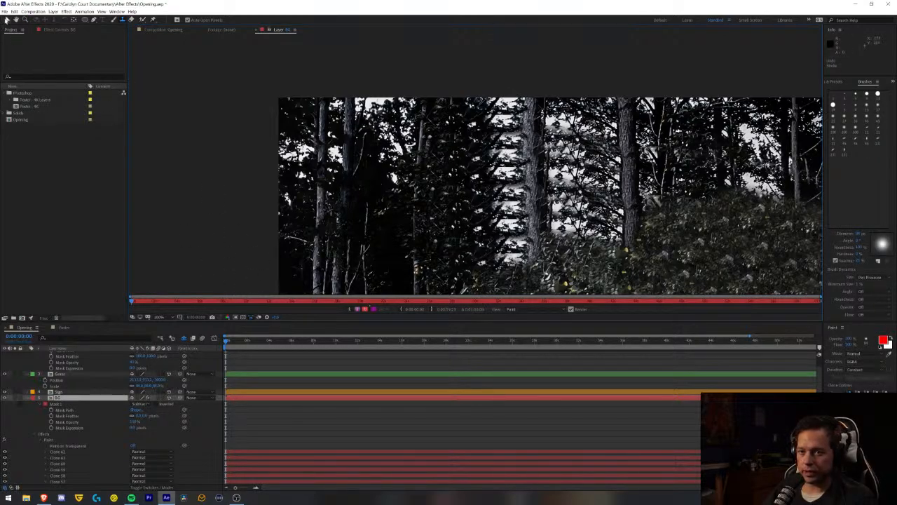
- Return to the Opening composition and delete the subtract mask from the BG layer, leaving the layer's properties collapsed
left_click(6, 20)
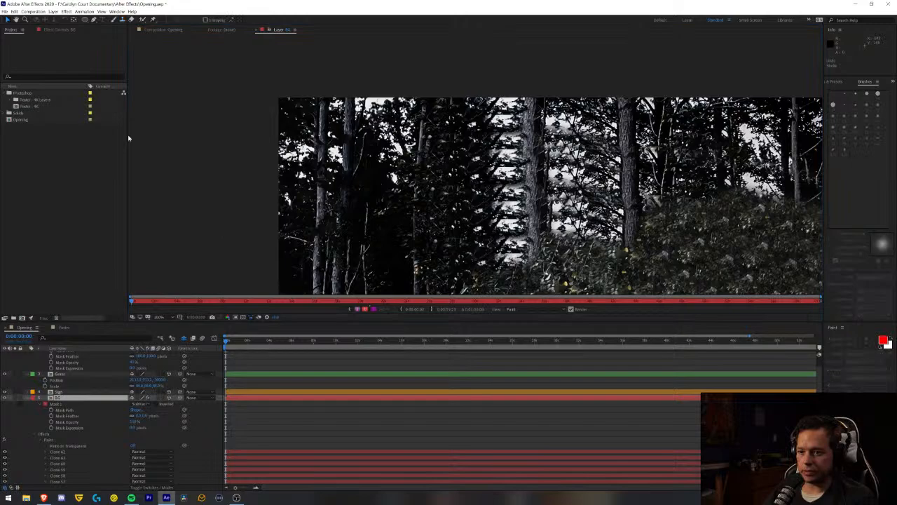
left_click(166, 30)
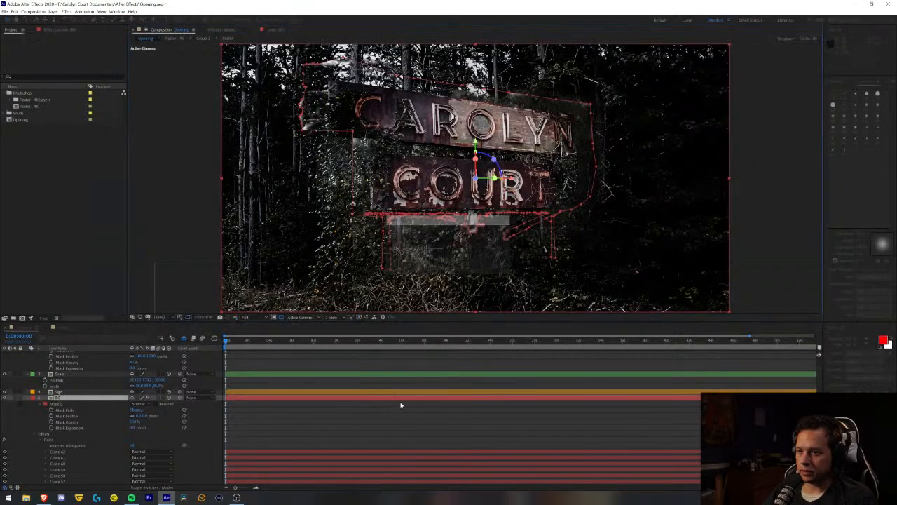
scroll(65, 402, "down", 1)
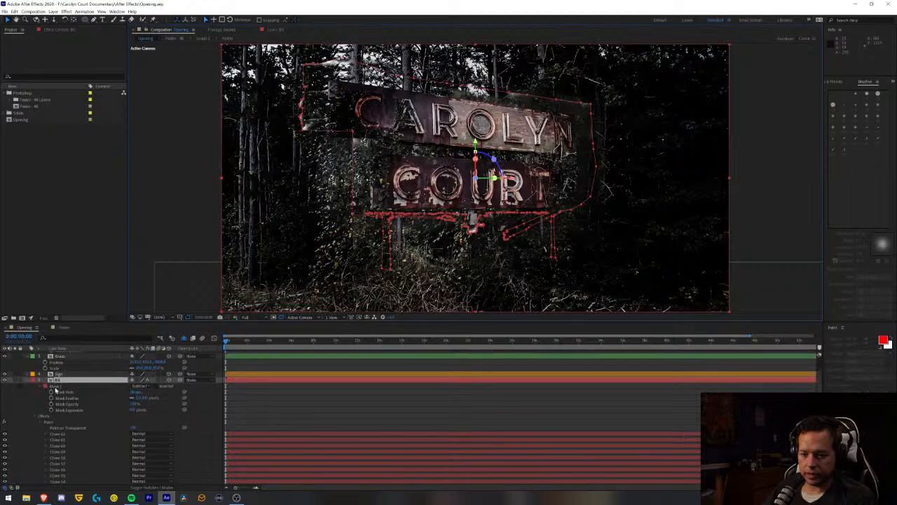
left_click(56, 388)
key("Delete")
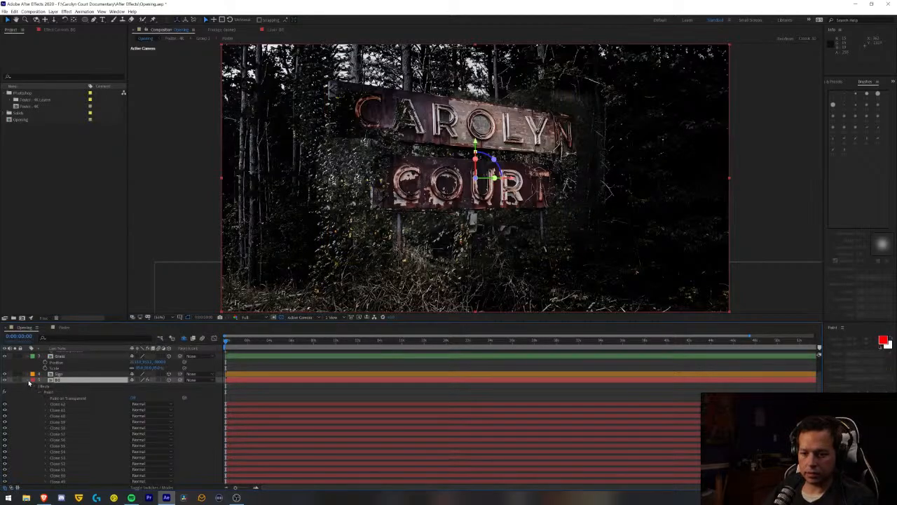
left_click(29, 382)
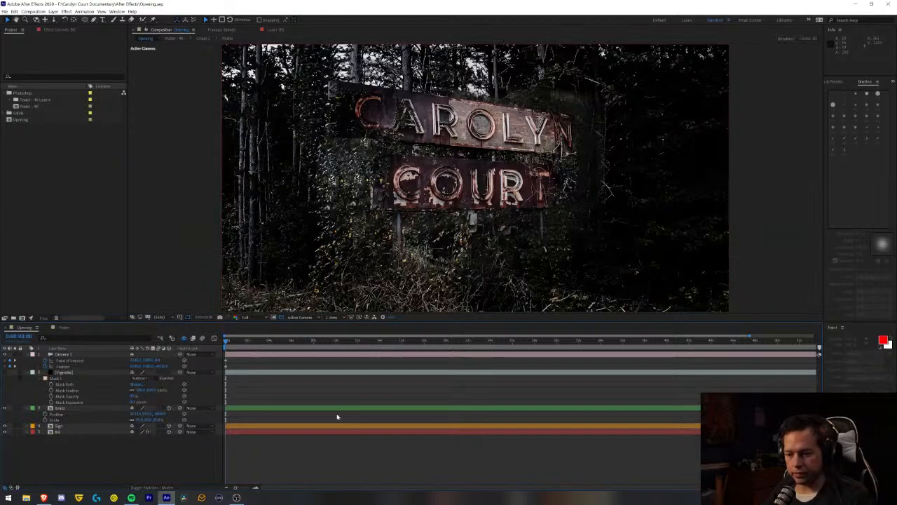
- Preview the Opening composition repeatedly from its start to check the flickering neon letters and camera move against the filled background
key("space")
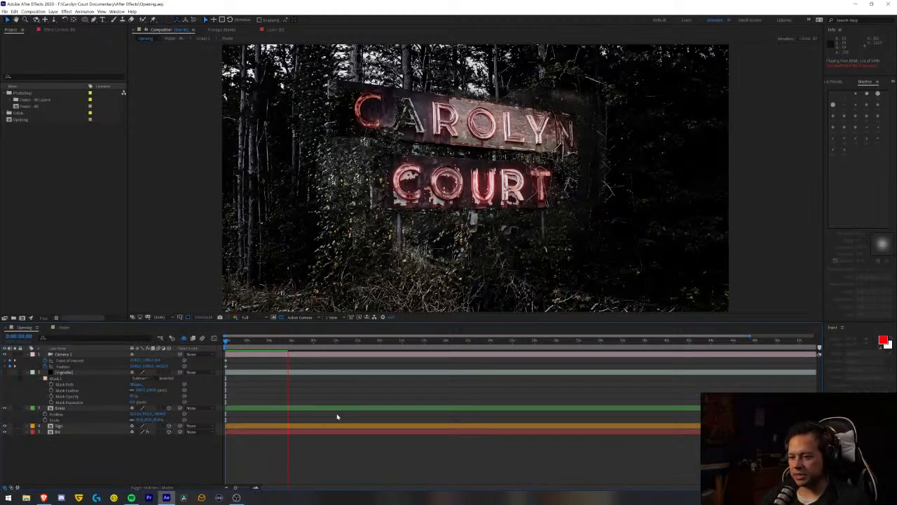
key("space")
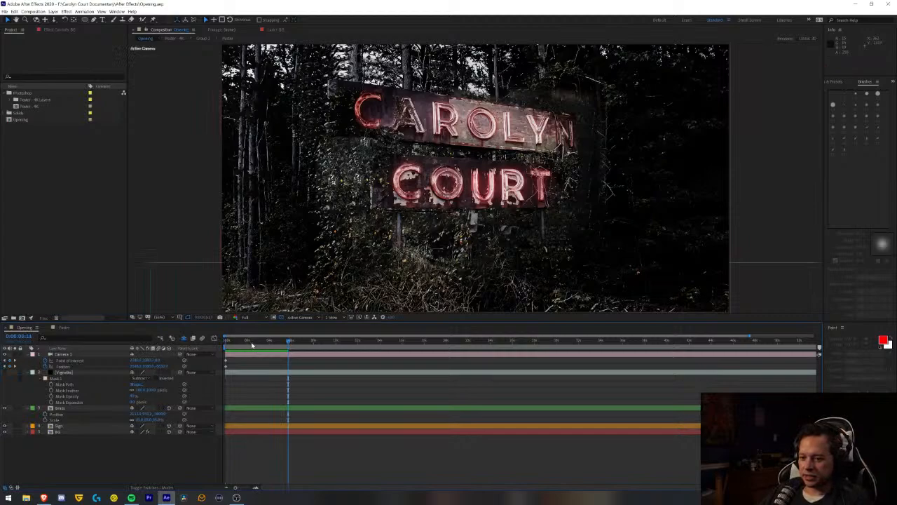
key("space")
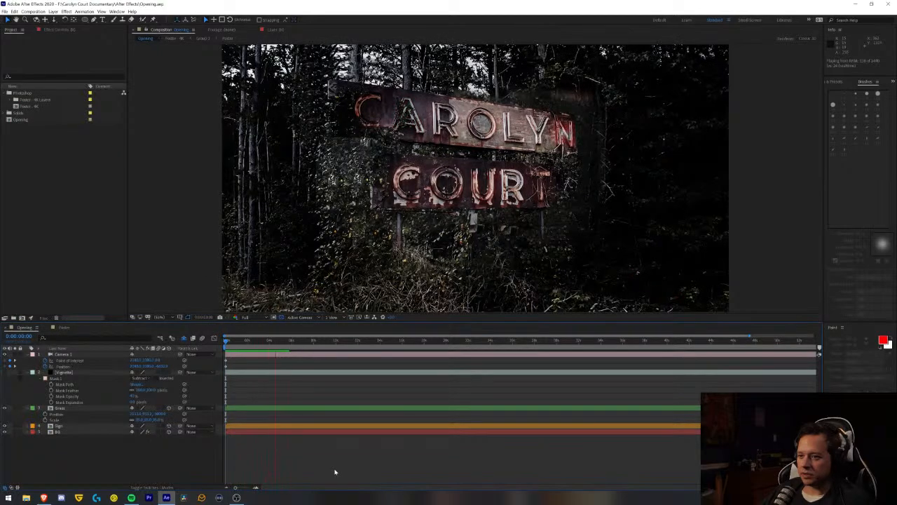
key("space")
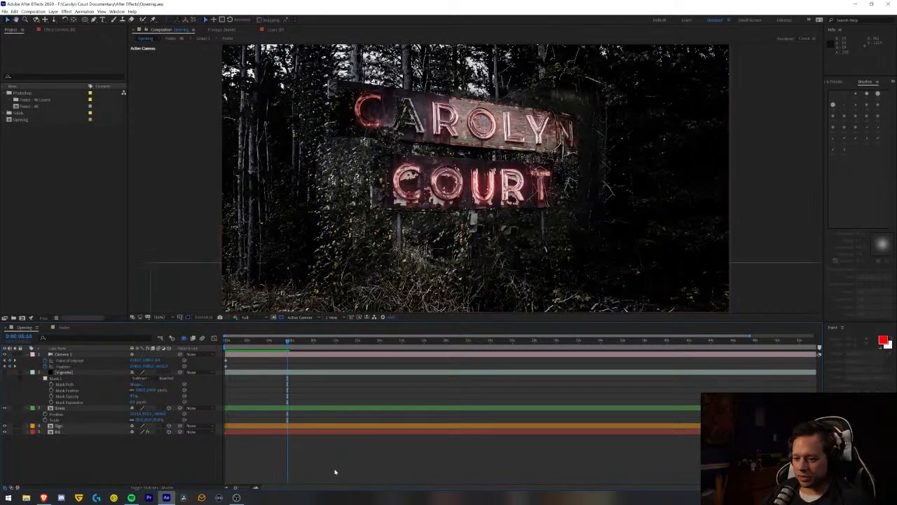
key("Home")
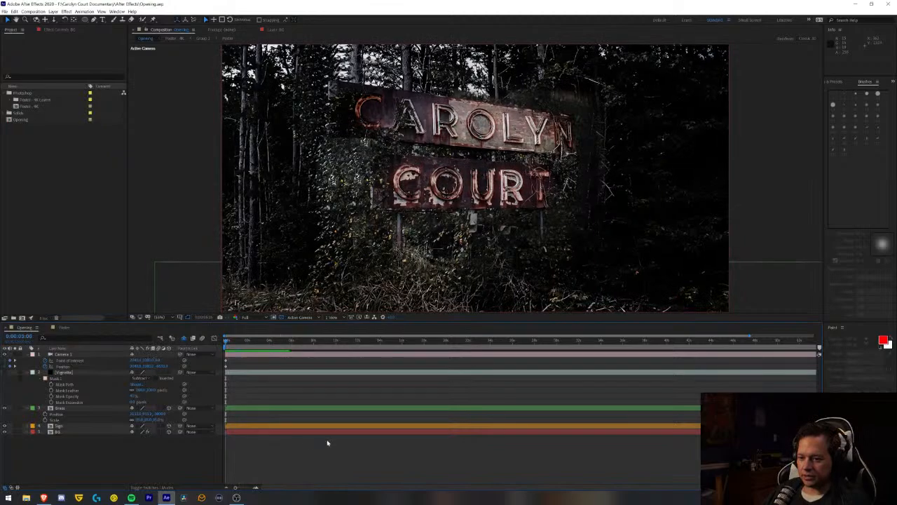
key("space")
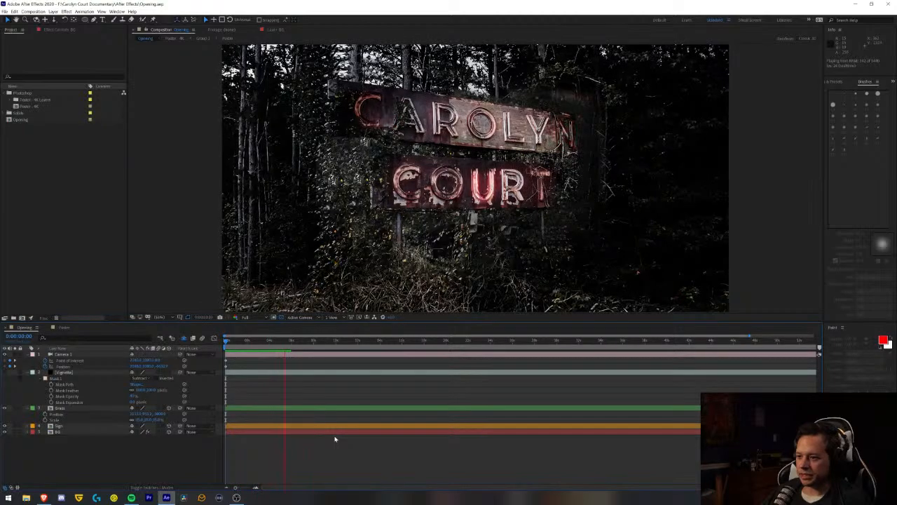
key("space")
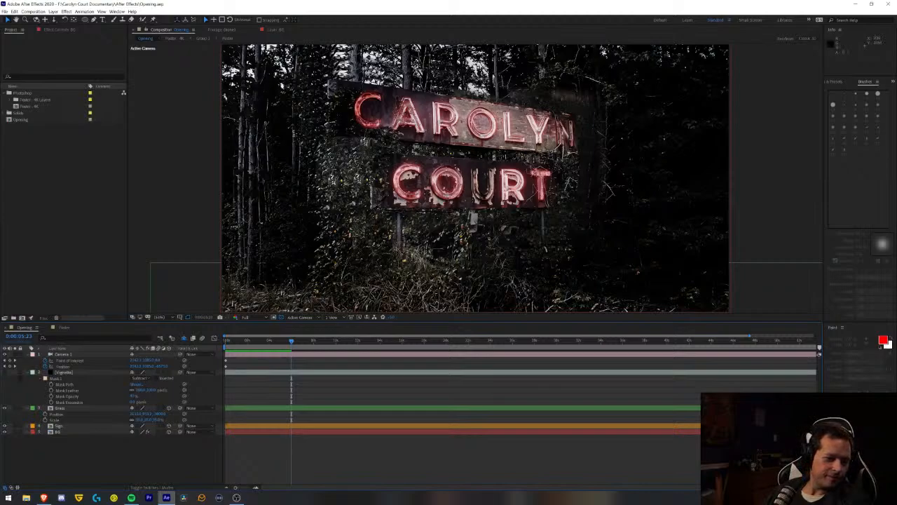
- Switch to the Brave web browser
left_click(43, 498)
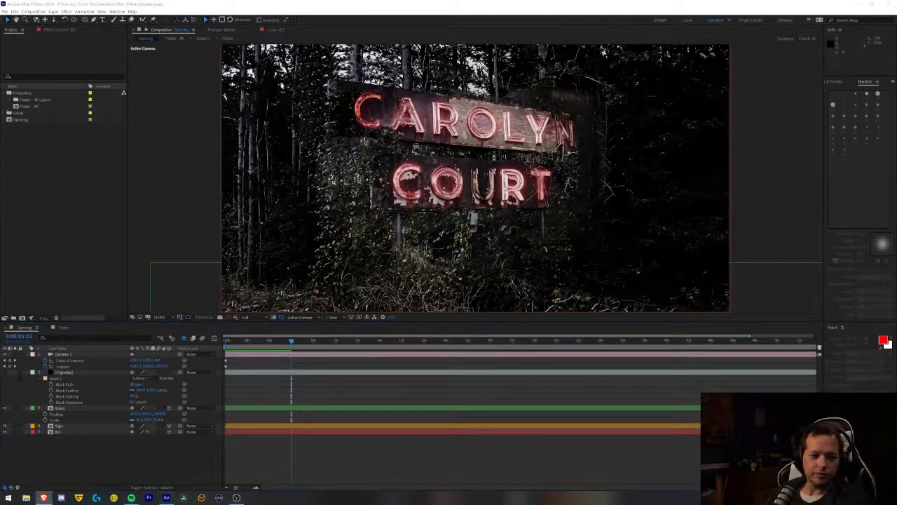